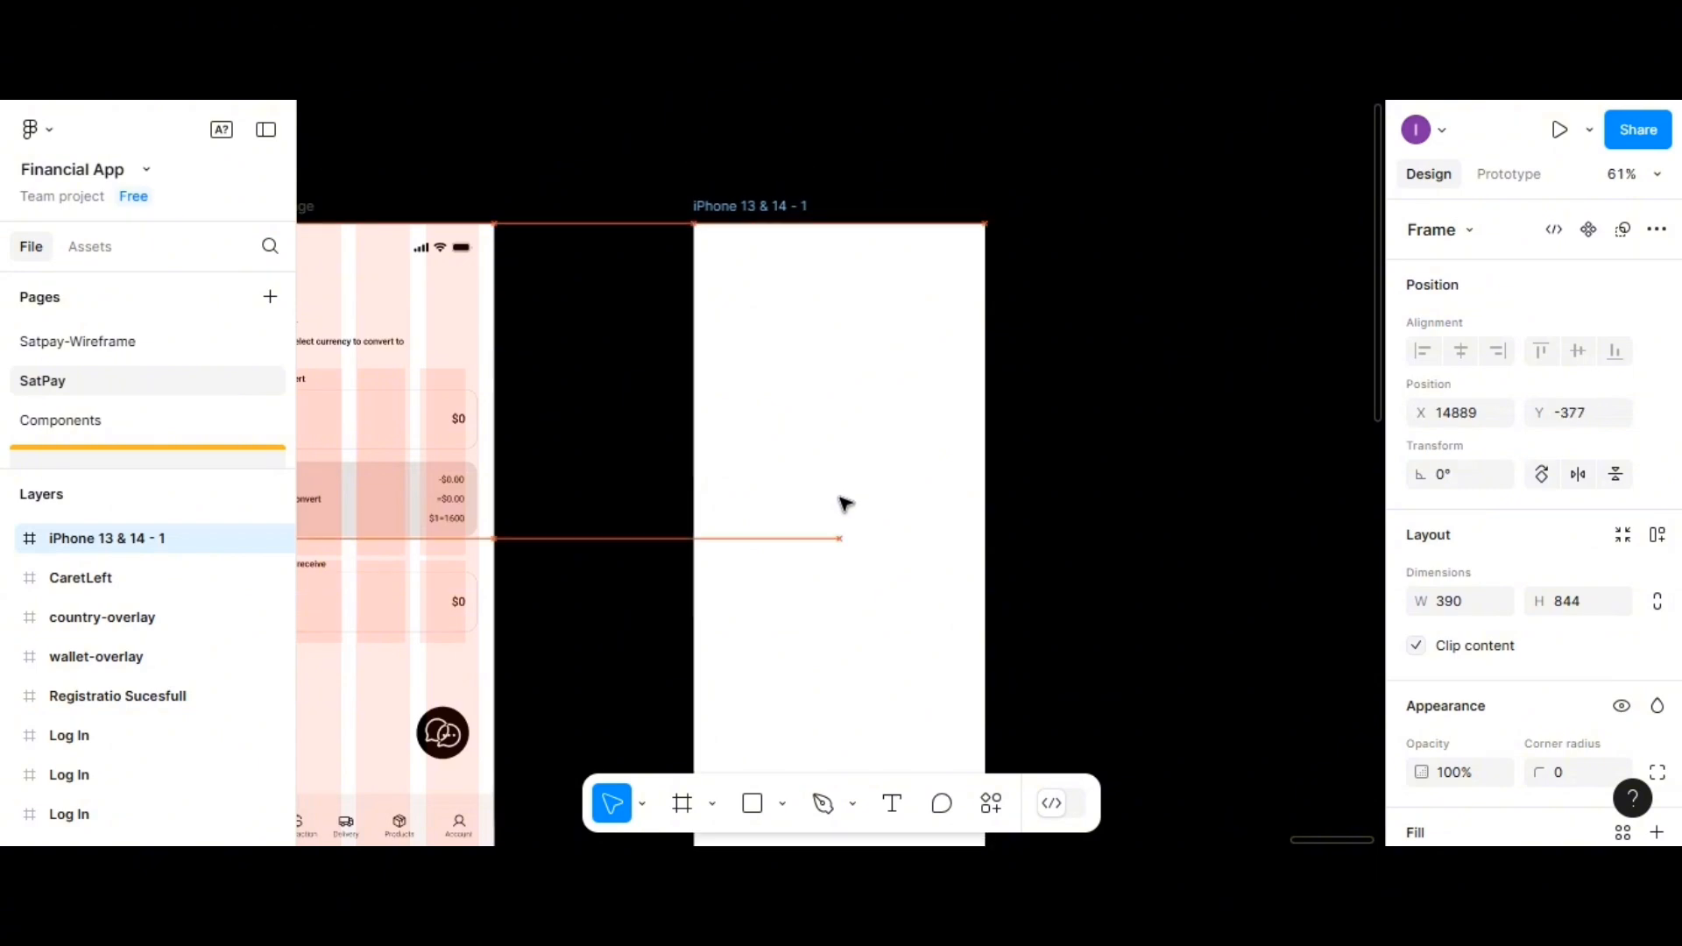
Rename the blank iPhone 13 & 14 frame as "Transaction"
double_click(783, 204)
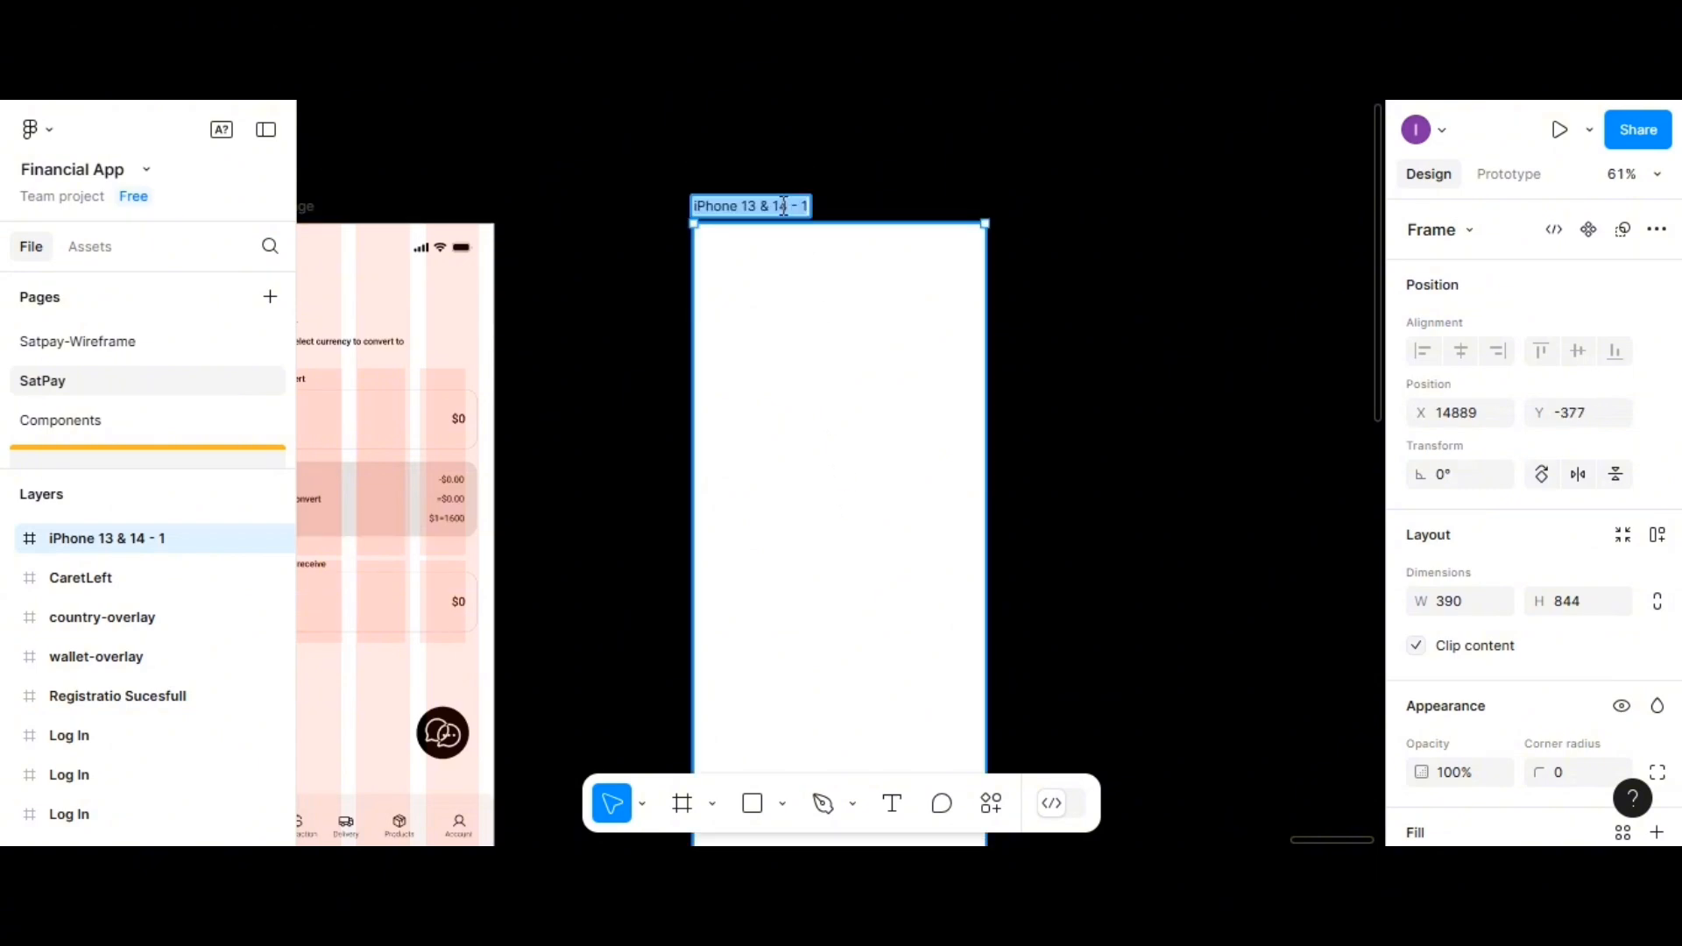
text(Trans)
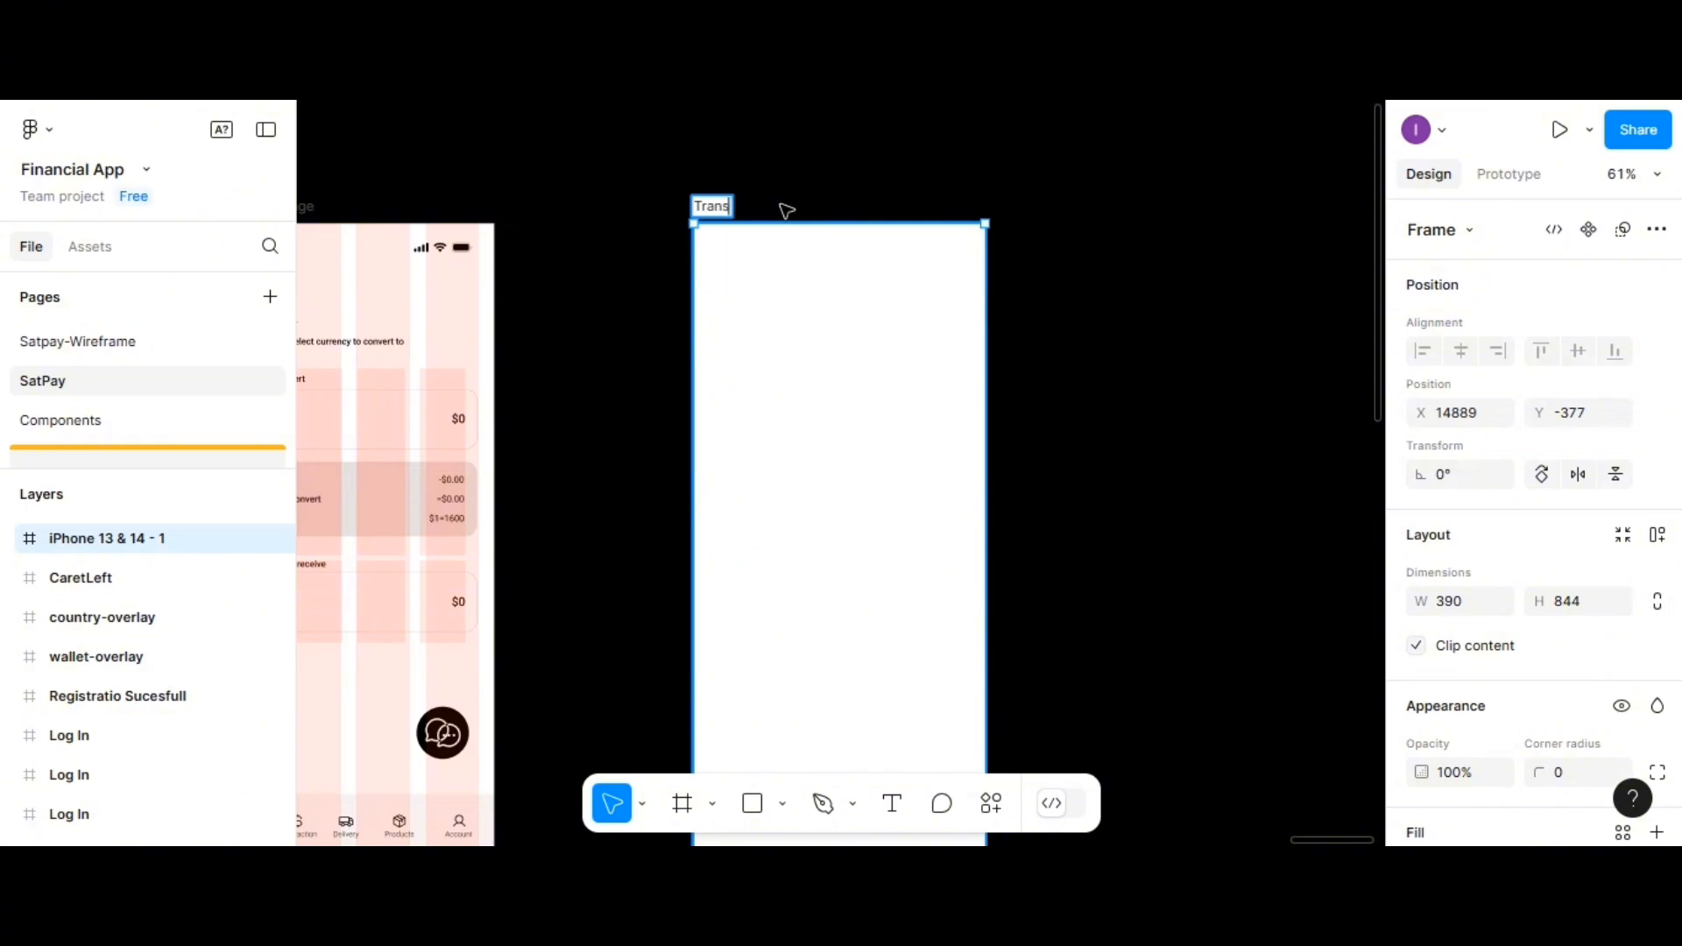
text(action)
key(Return)
Apply the 4-column-count layout grid style to the Transaction frame
scroll(1528, 679, down, 3)
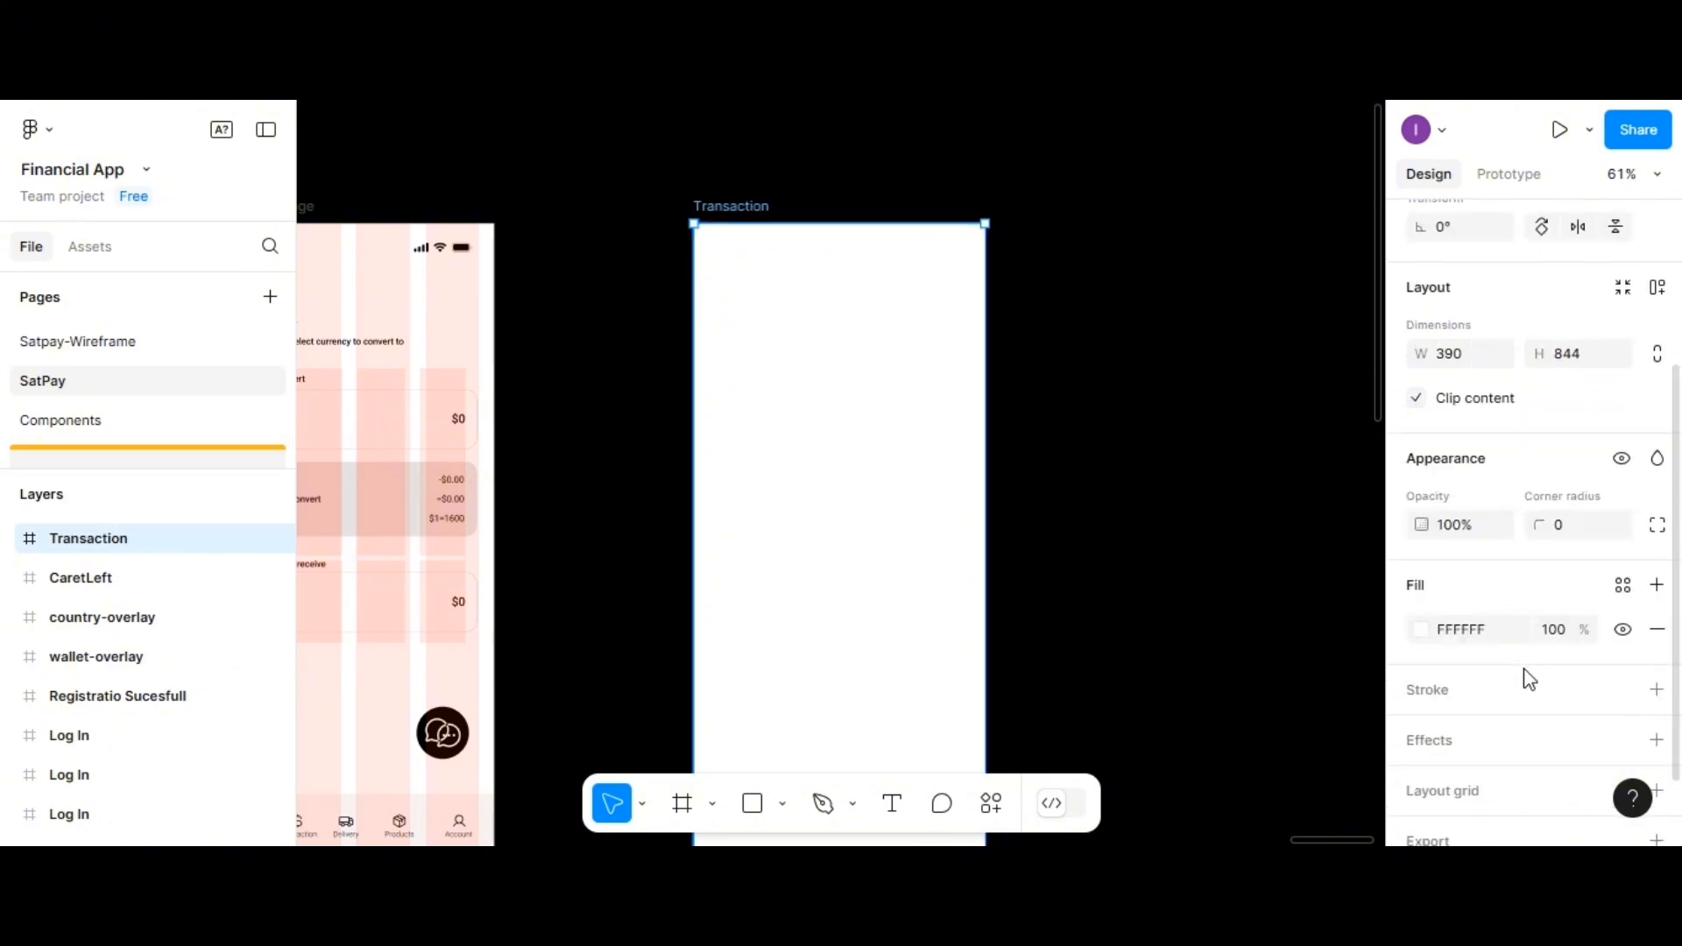
scroll(1528, 679, down, 1)
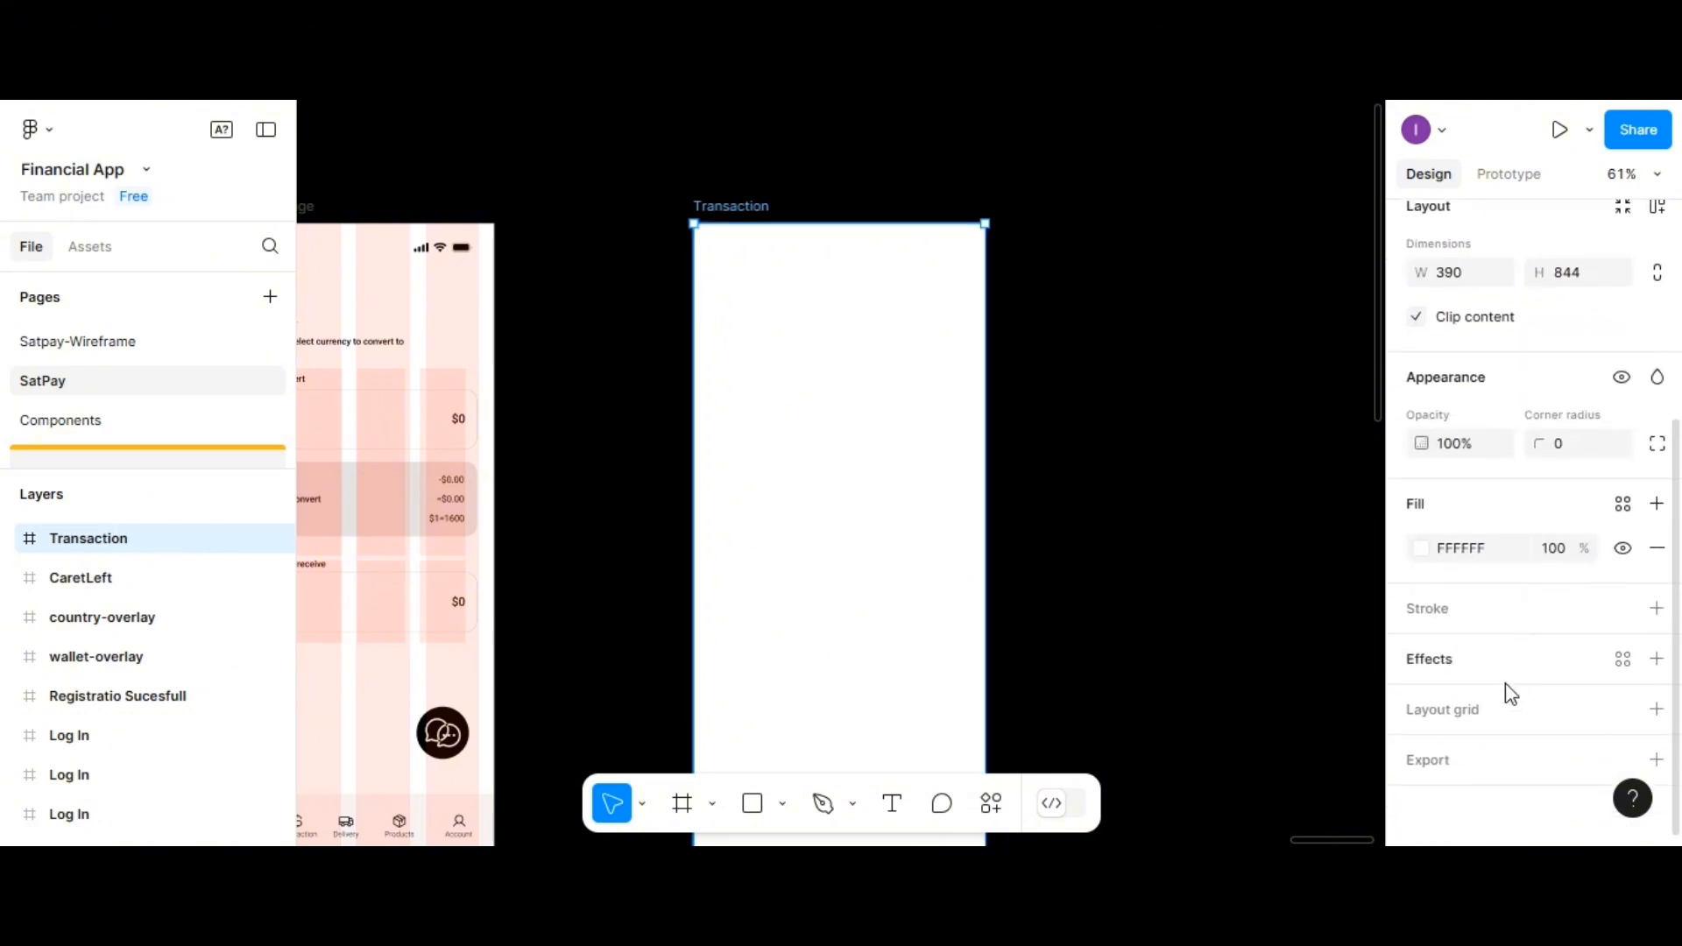
click(1623, 711)
click(1568, 513)
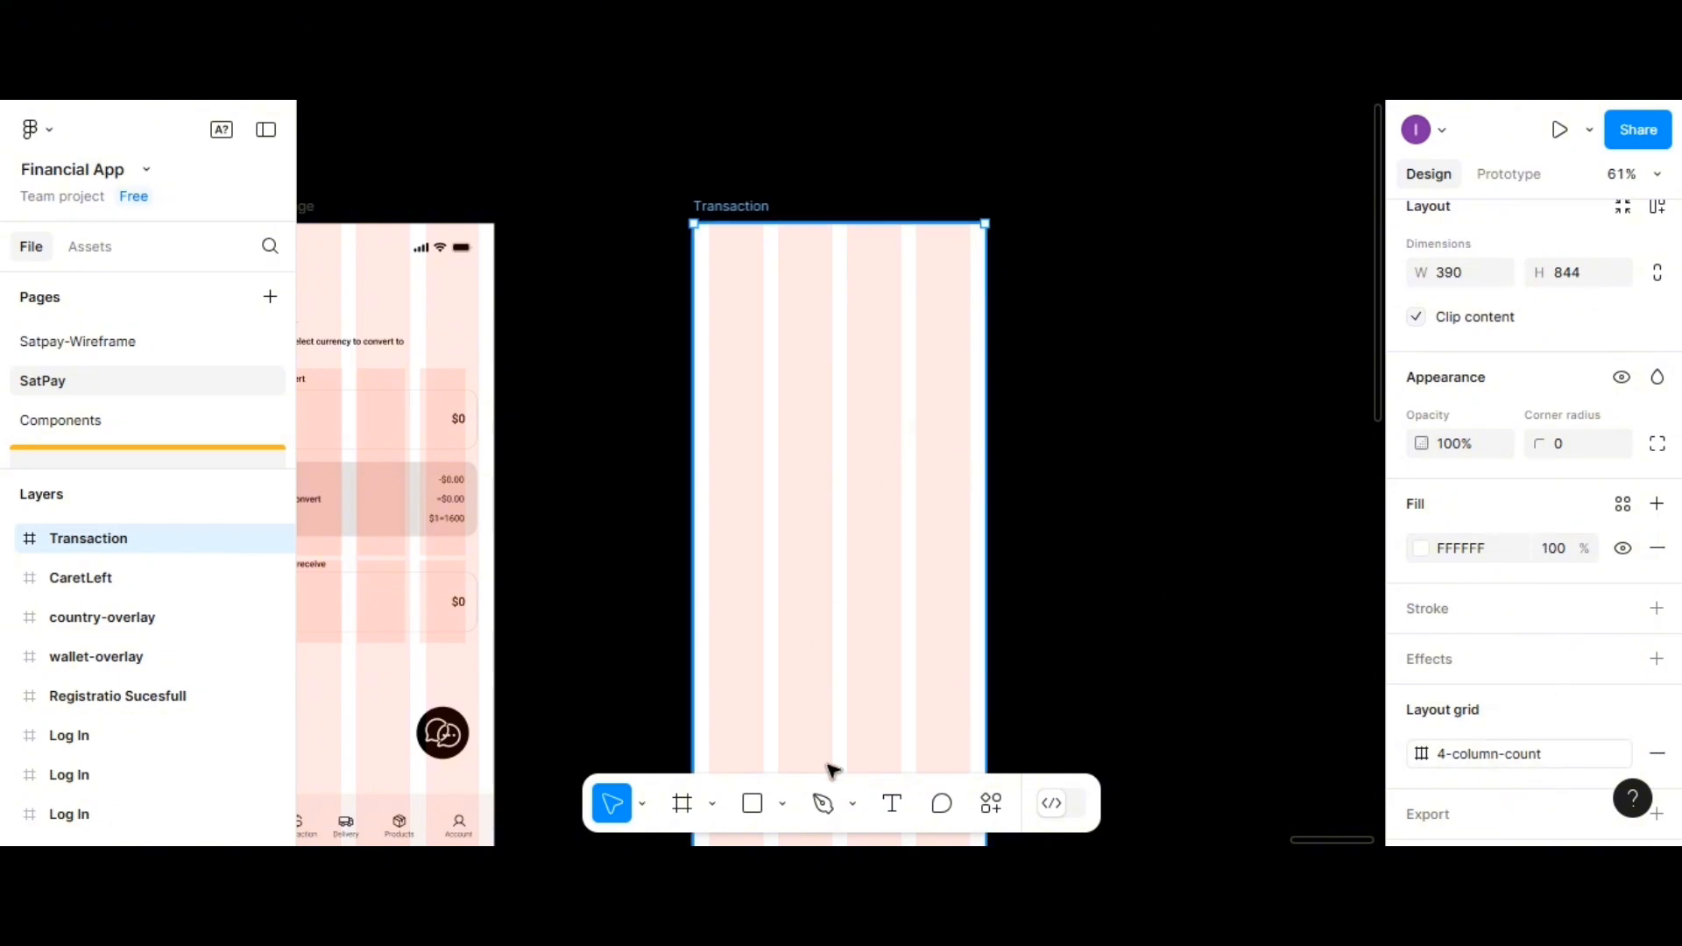
Draw a header frame 350 wide across the columns near the top of the Transaction frame and set its height to 80
click(682, 804)
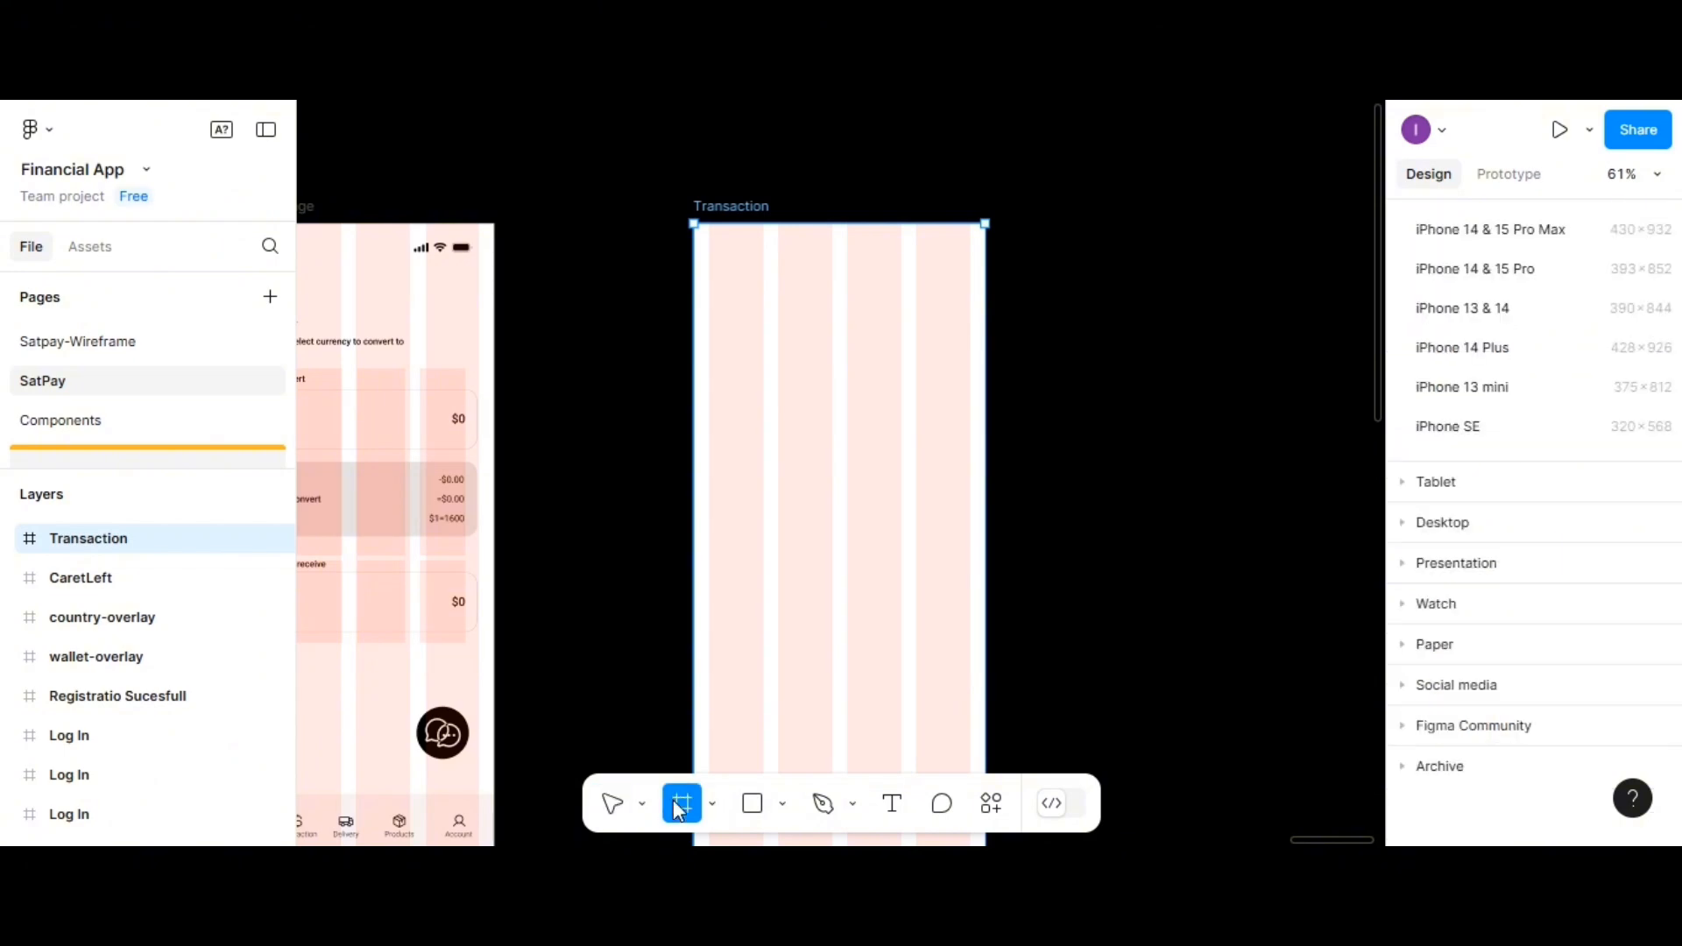
drag(713, 292, 969, 379)
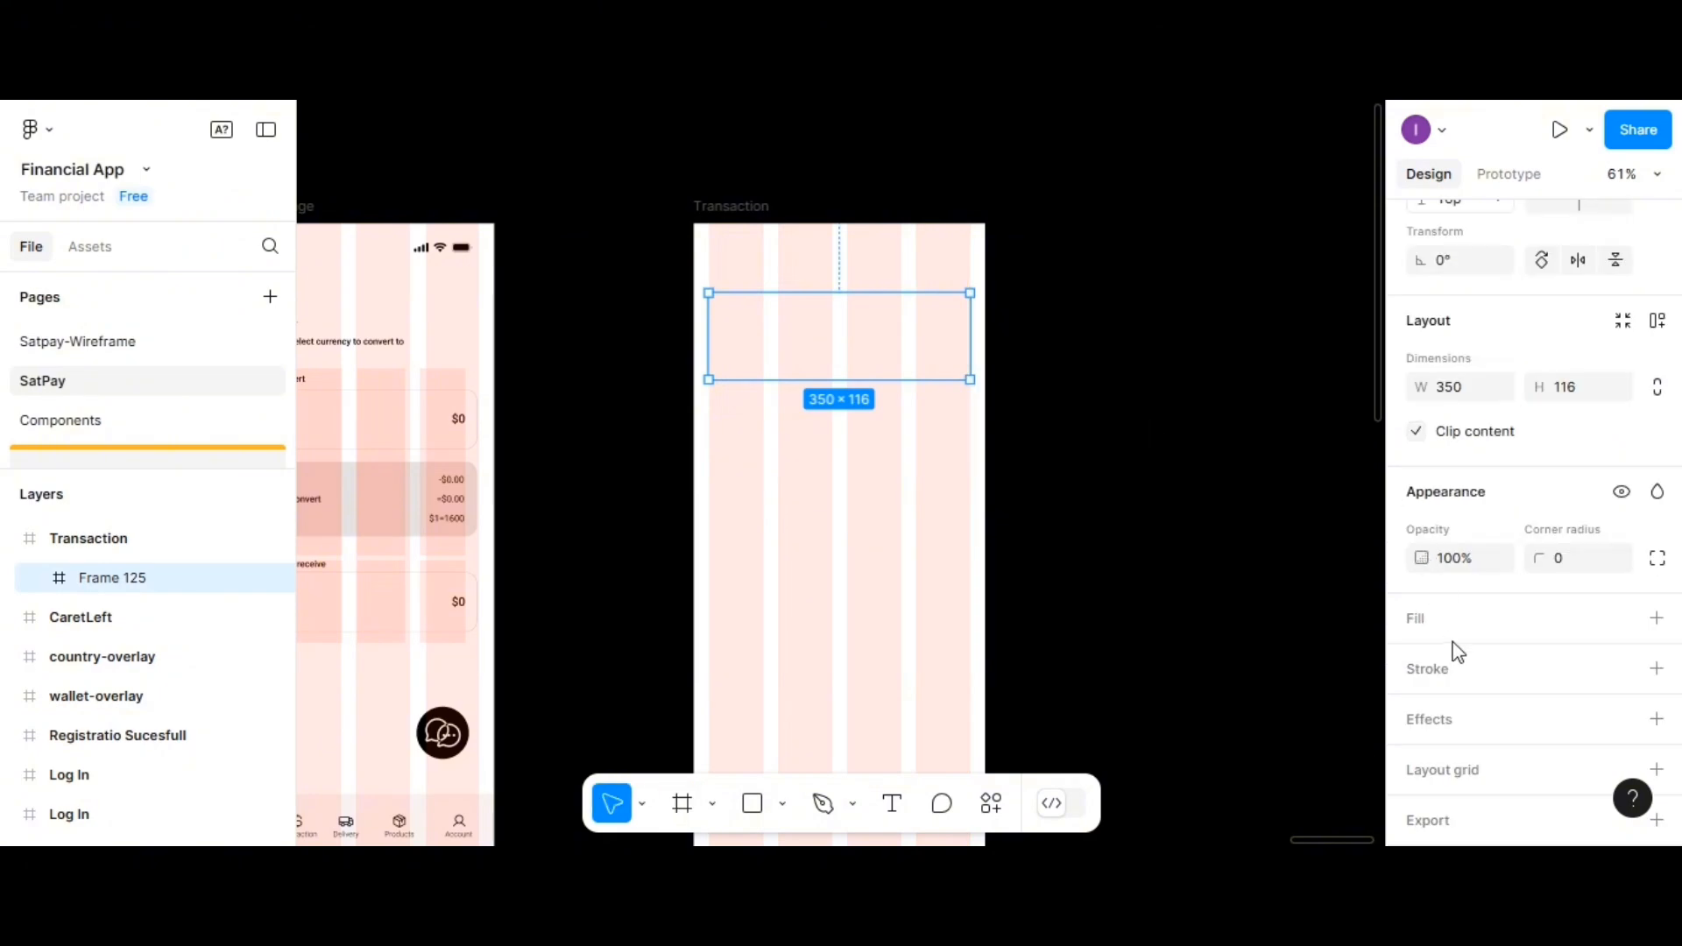
click(1583, 394)
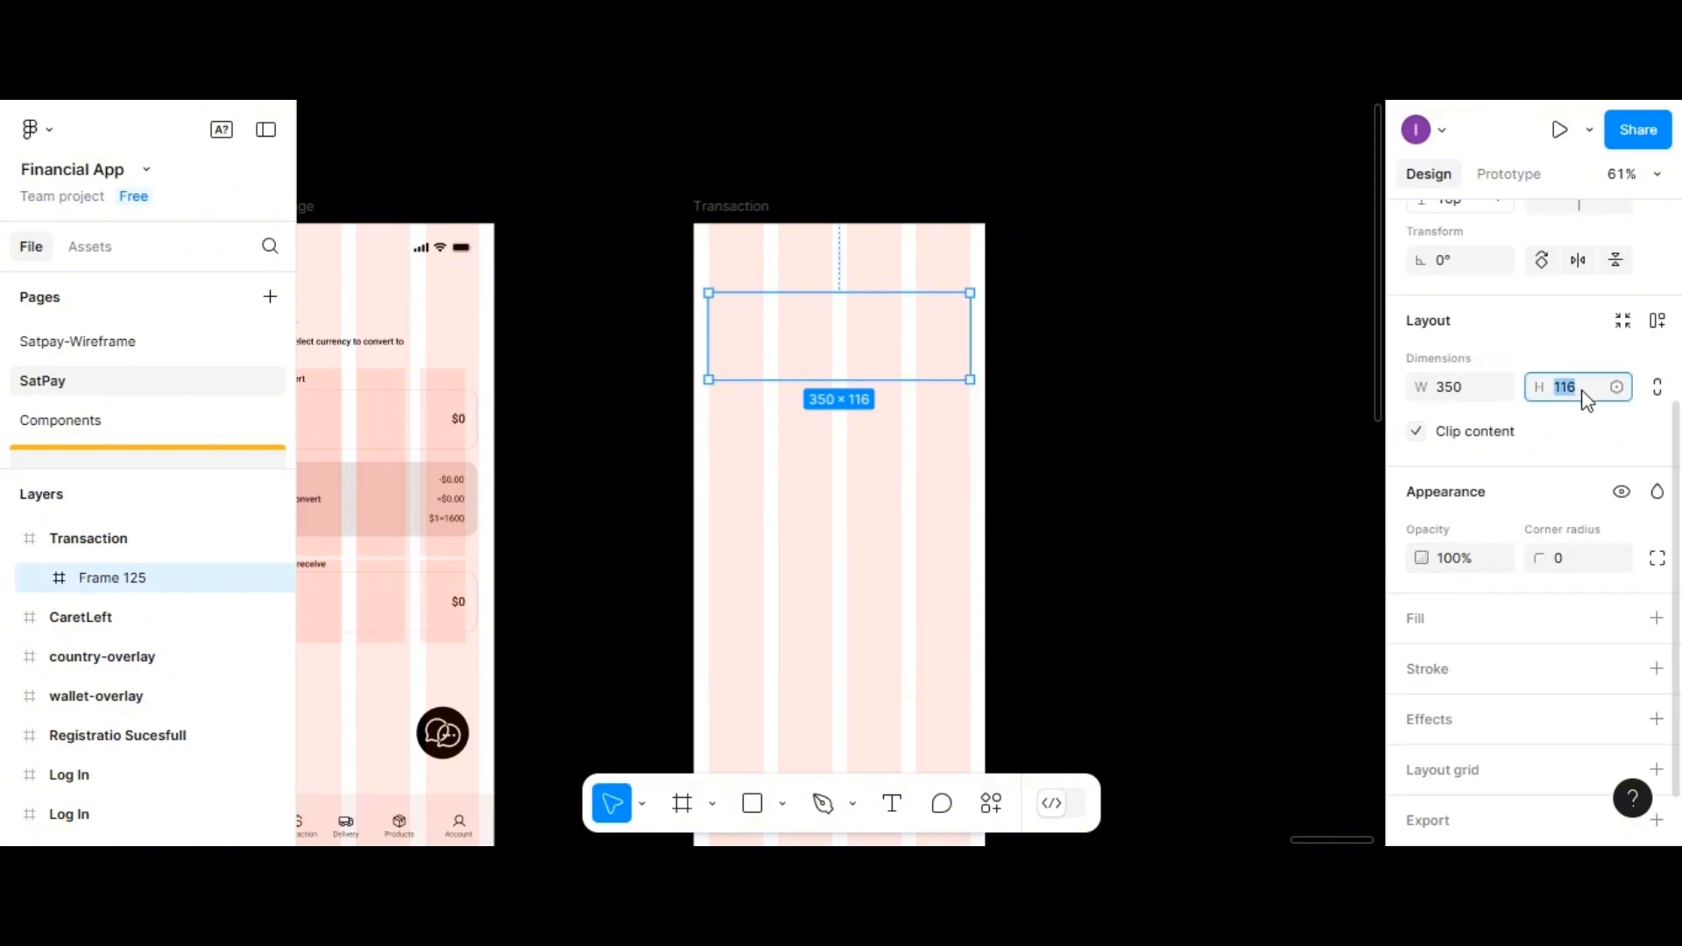
text(80)
key(Return)
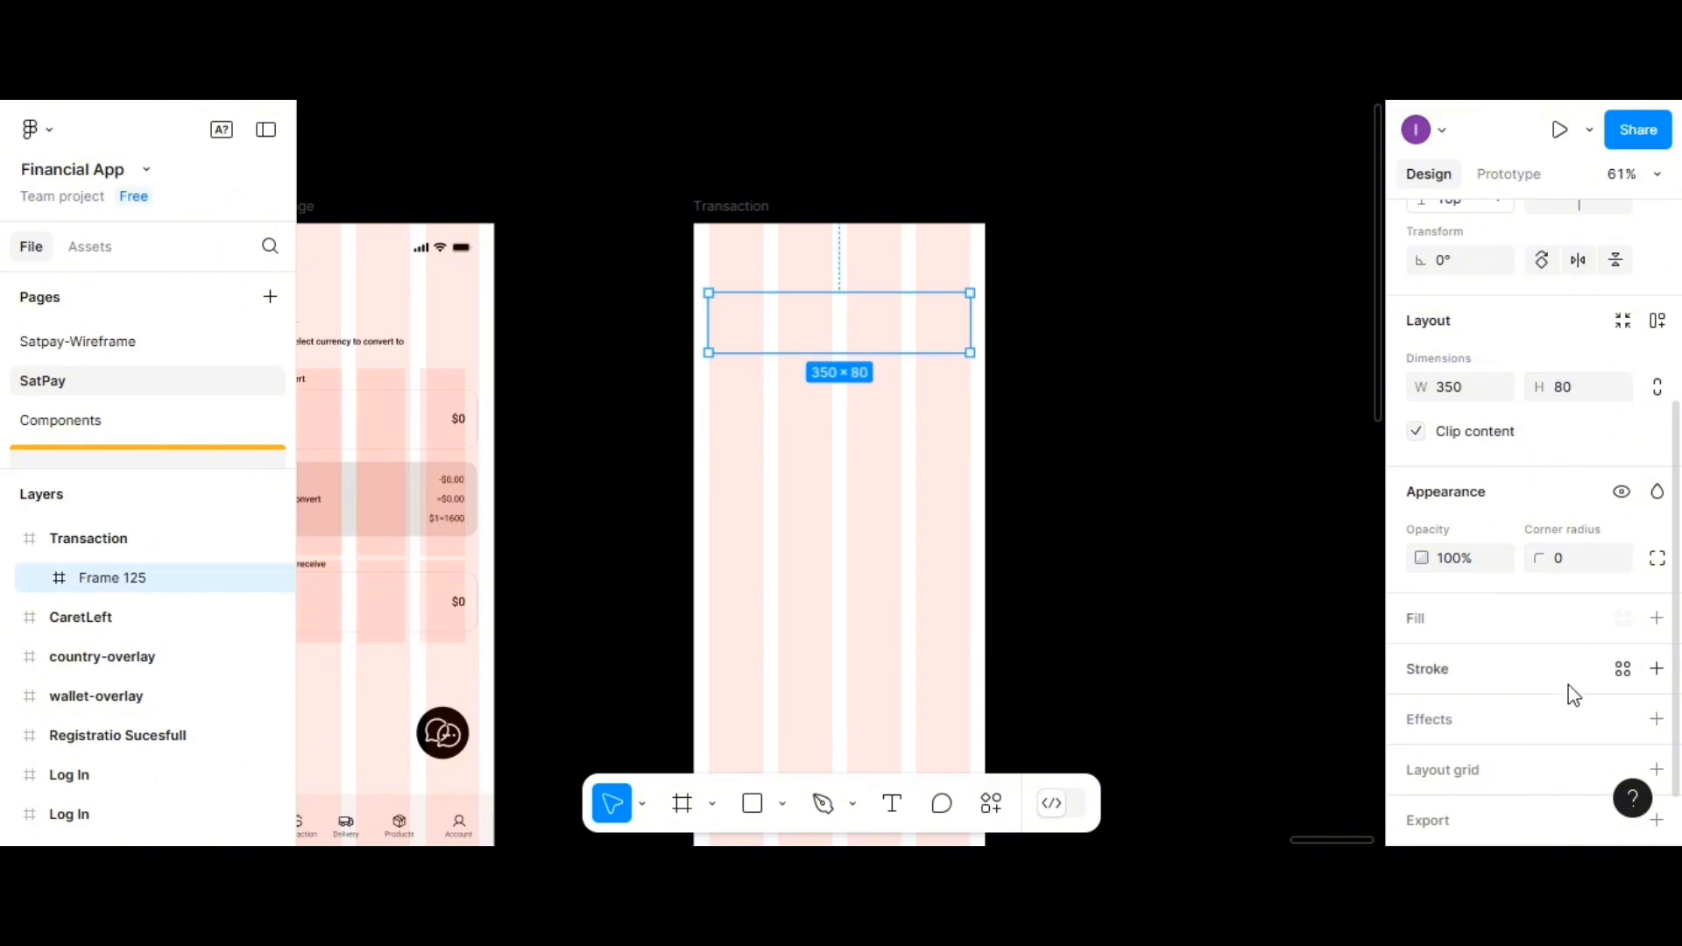
Add a black stroke to the header frame on its bottom side only
click(1657, 670)
scroll(1659, 670, down, 2)
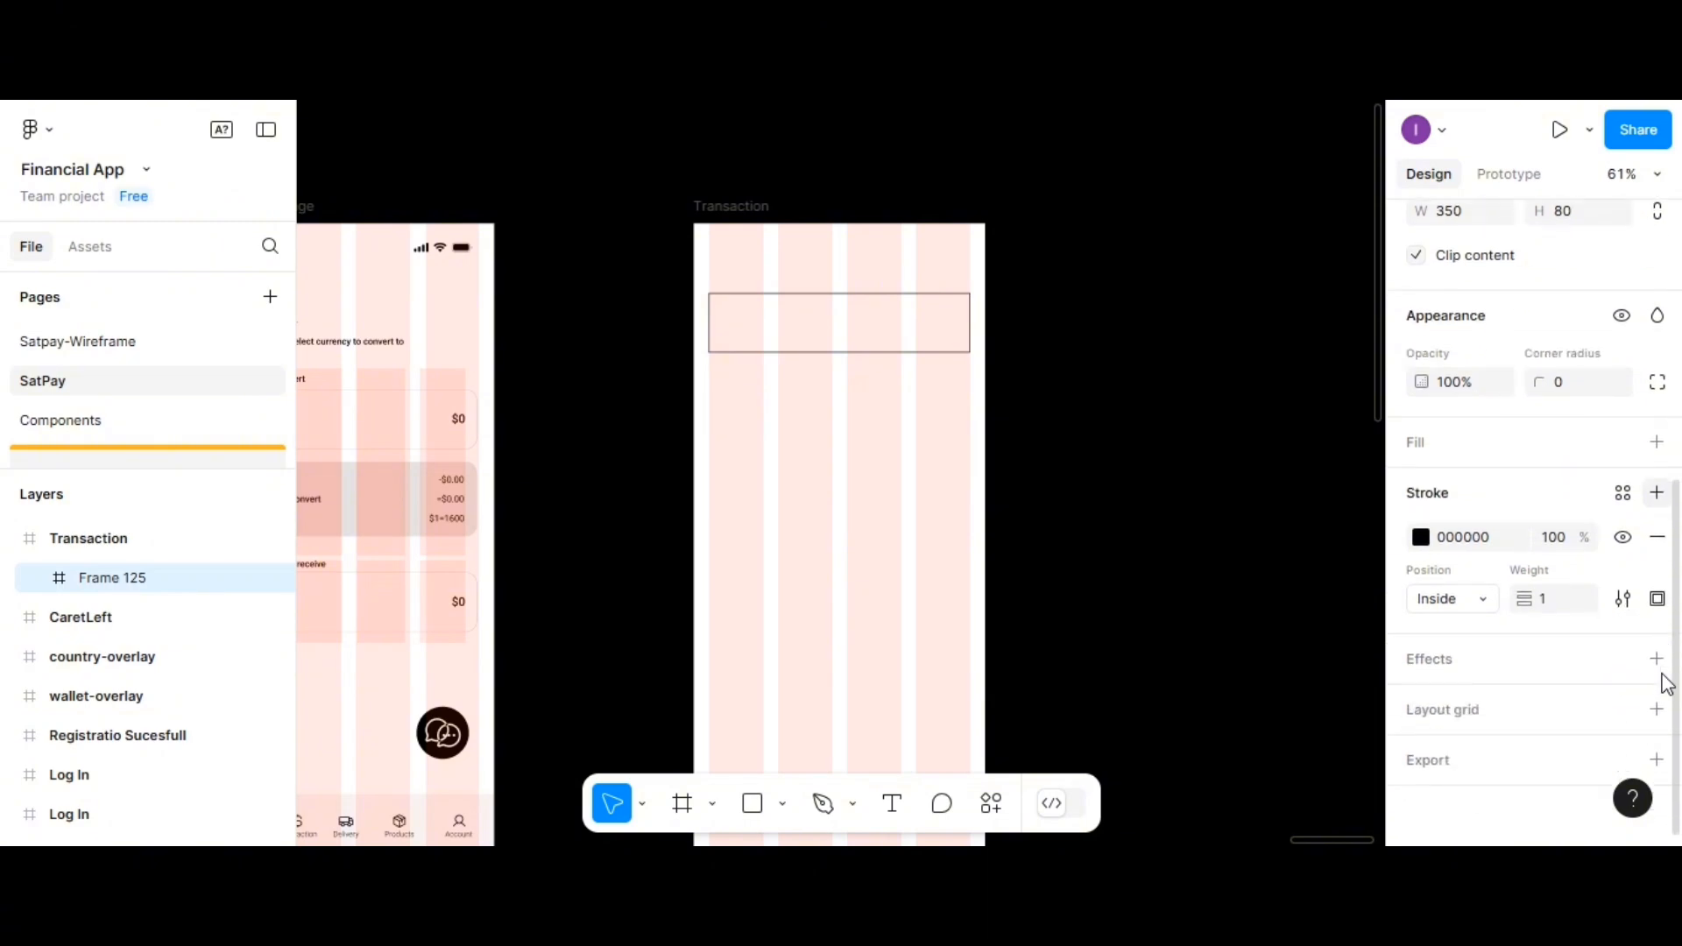
click(1657, 598)
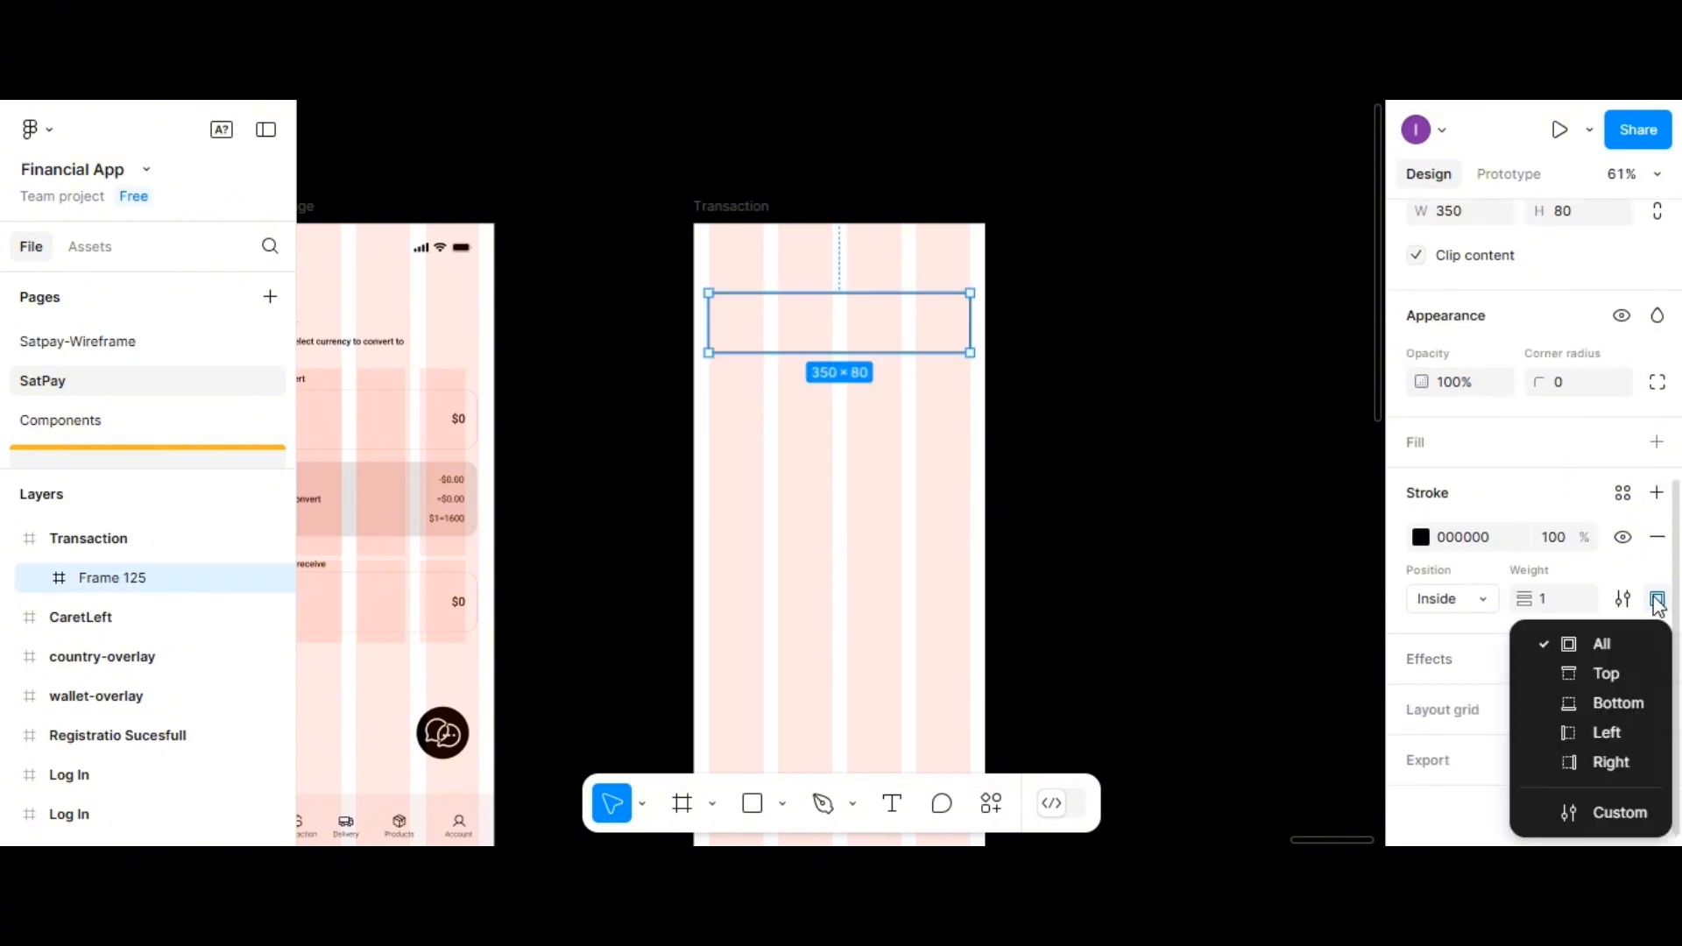
click(1627, 705)
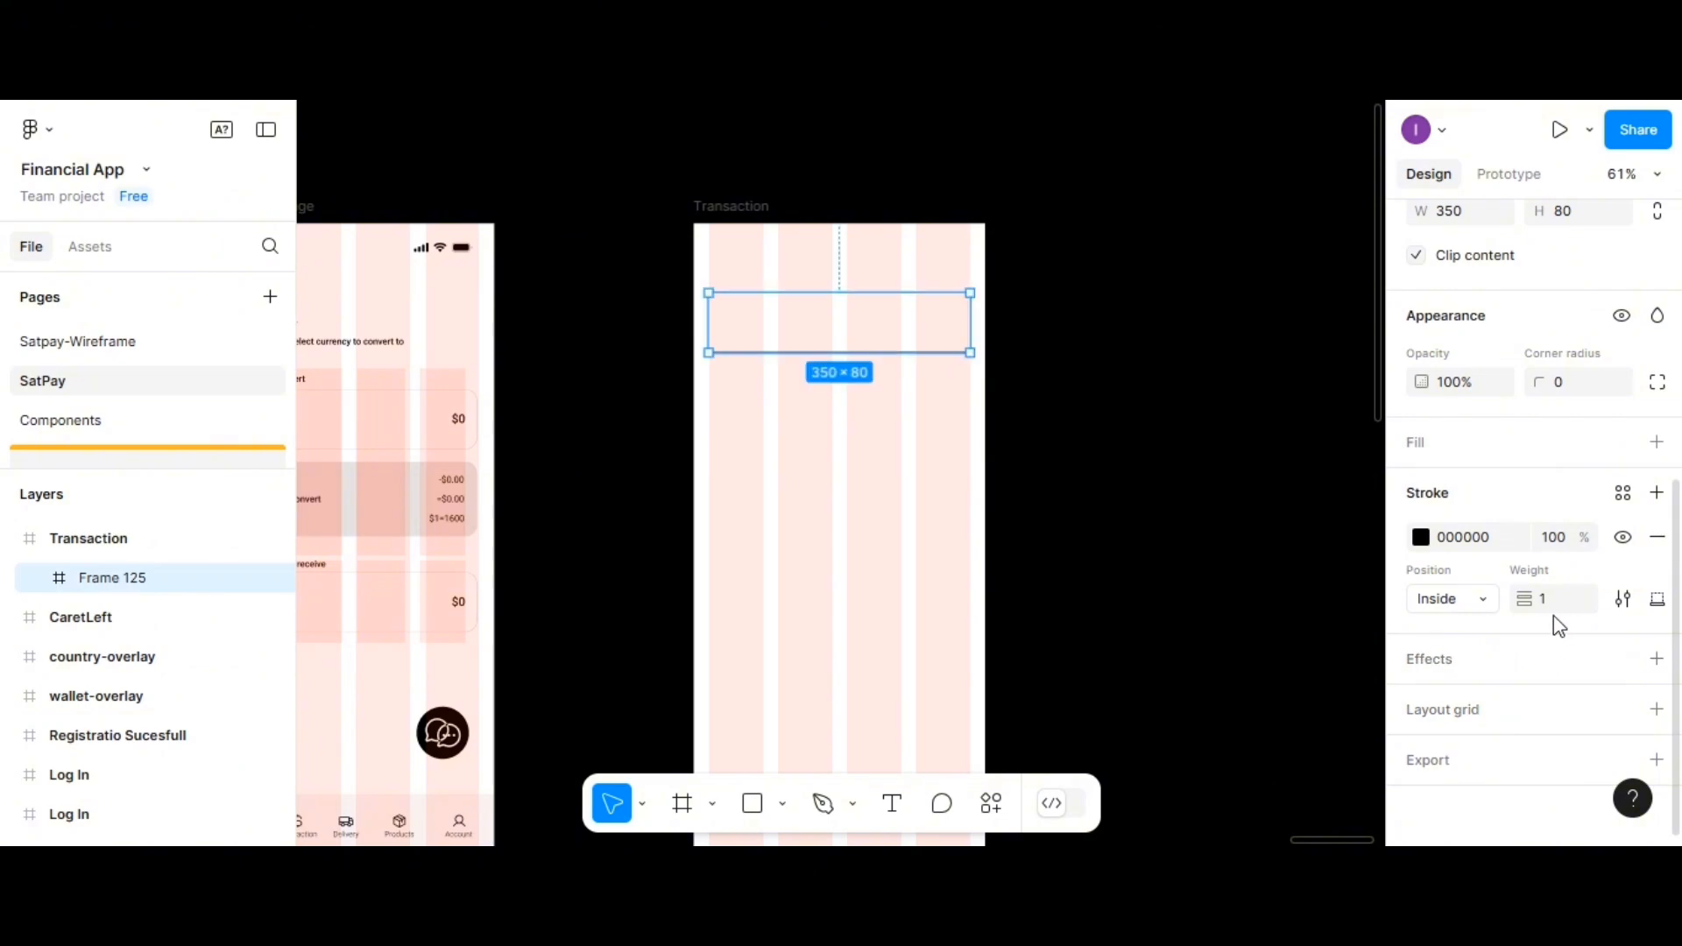
Set the header's bottom stroke to position Outside, weight 0.5 and 50% opacity
click(1492, 611)
click(1506, 623)
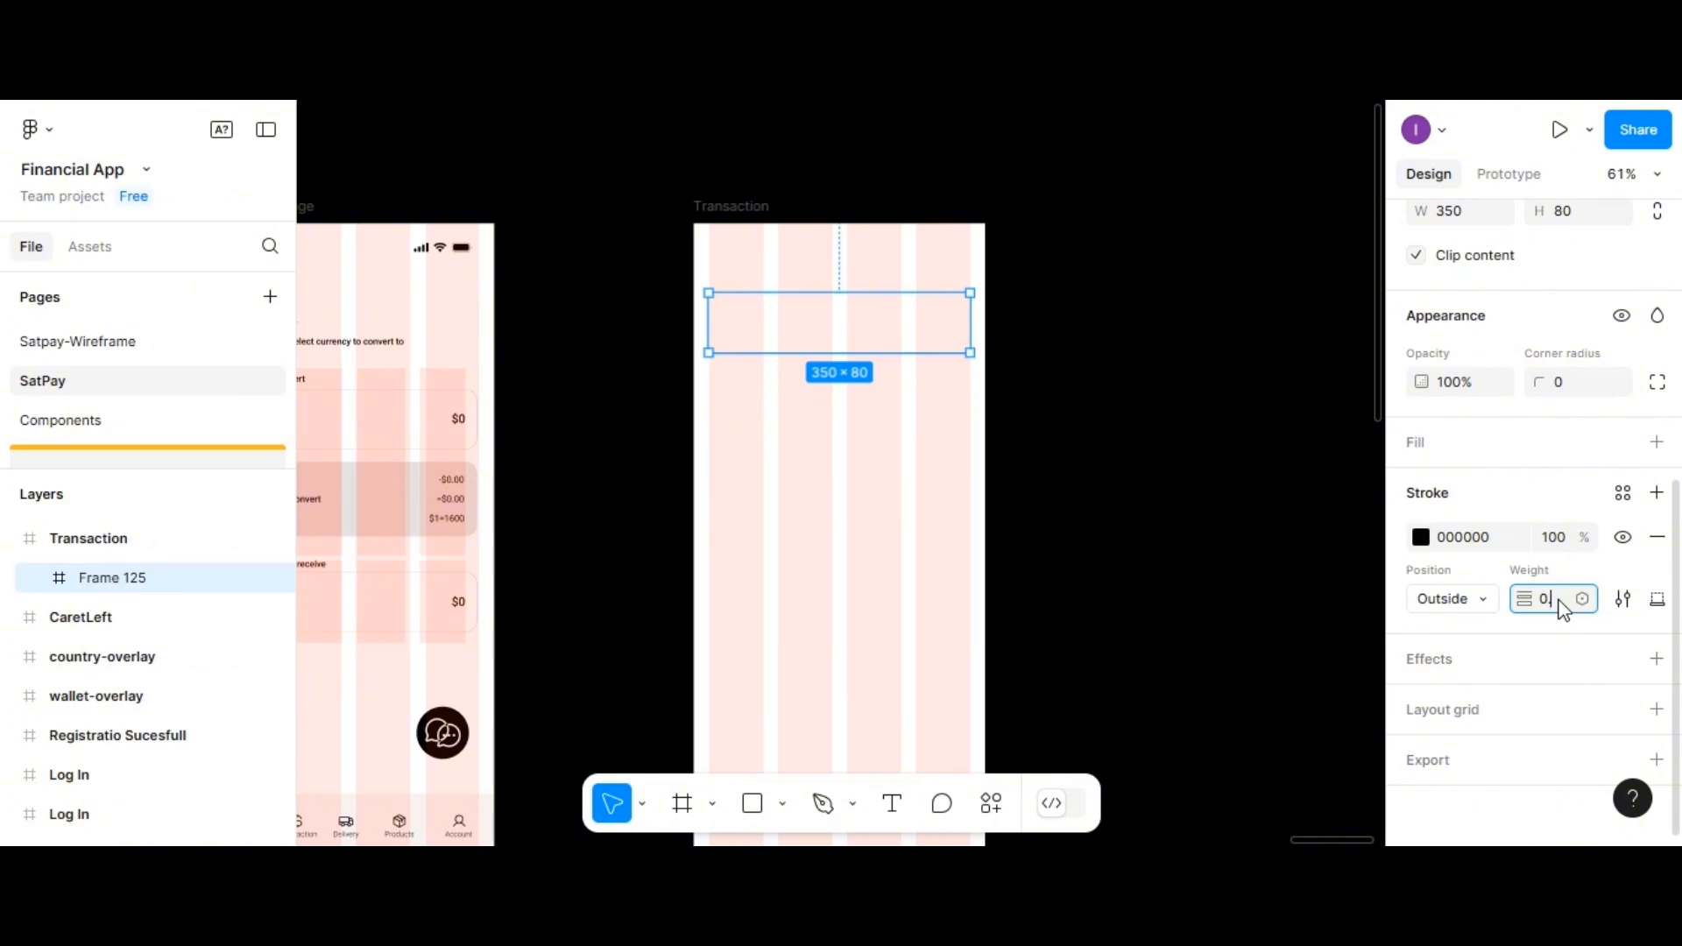
click(1564, 545)
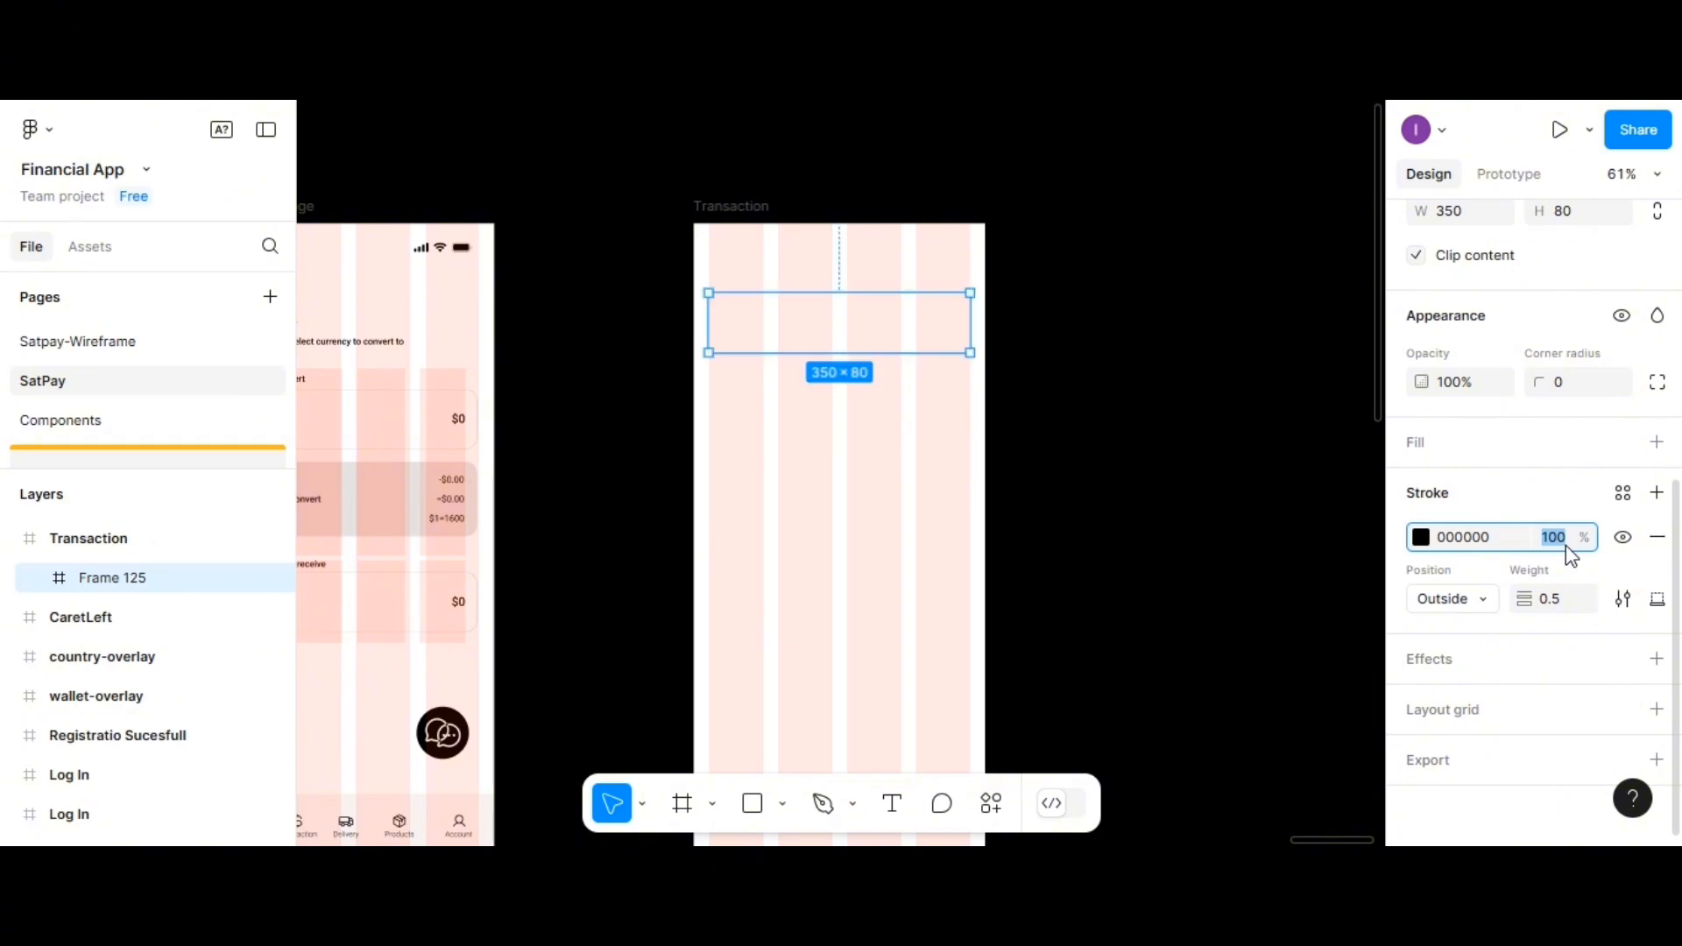
key(Return)
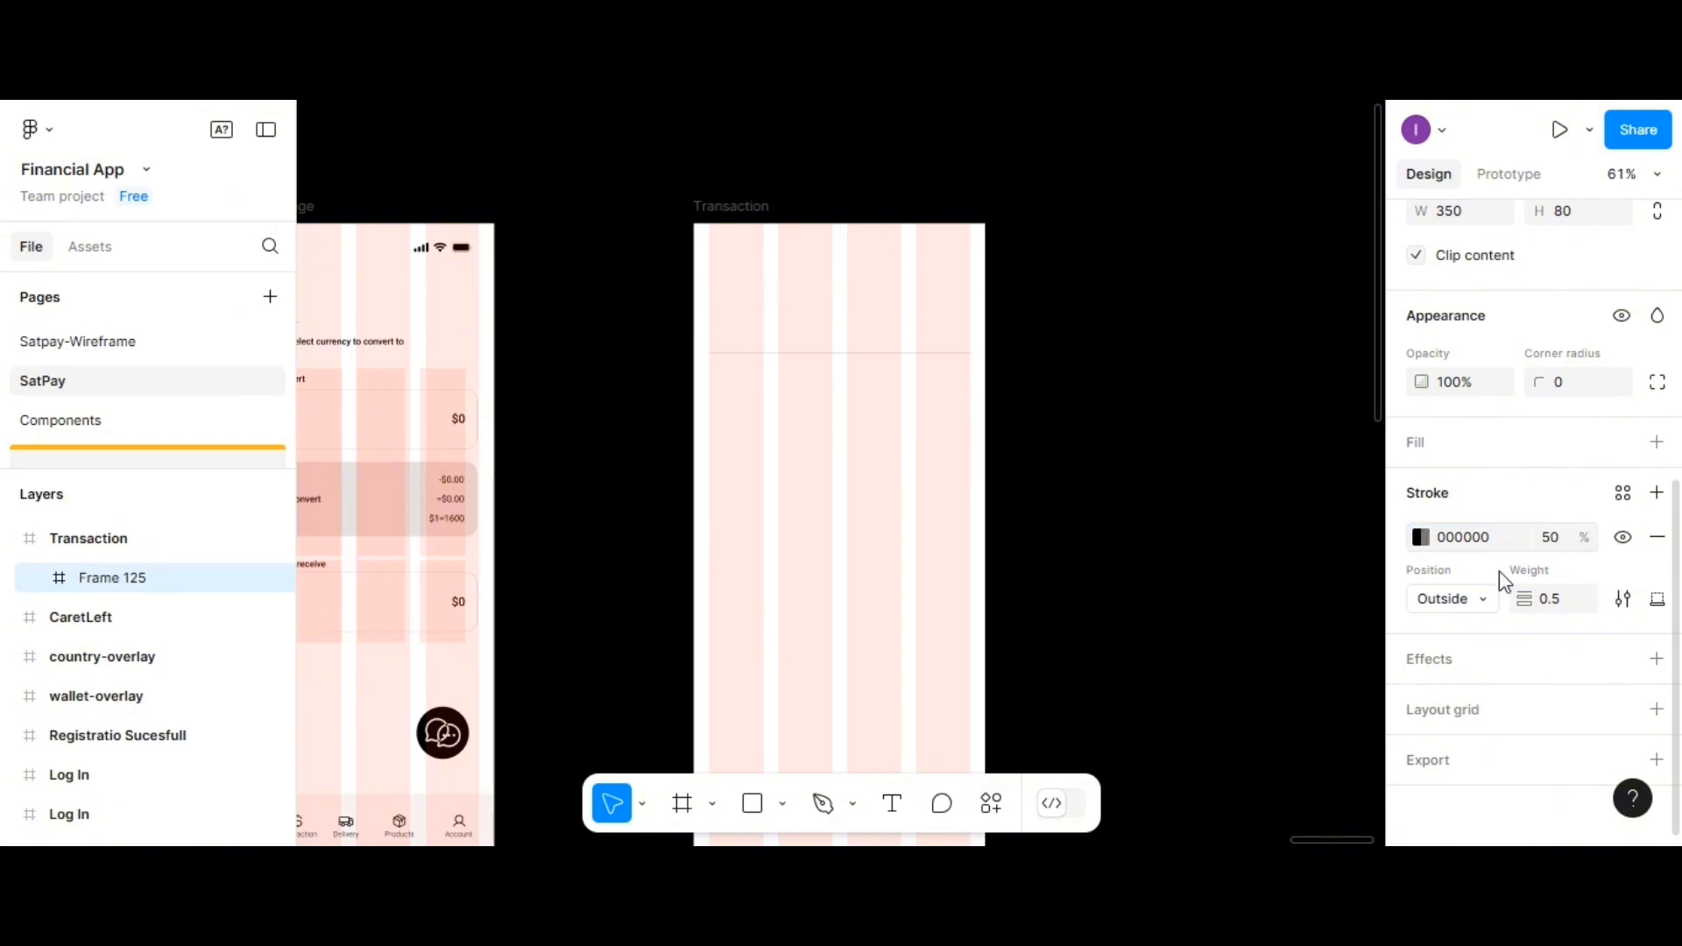
click(806, 558)
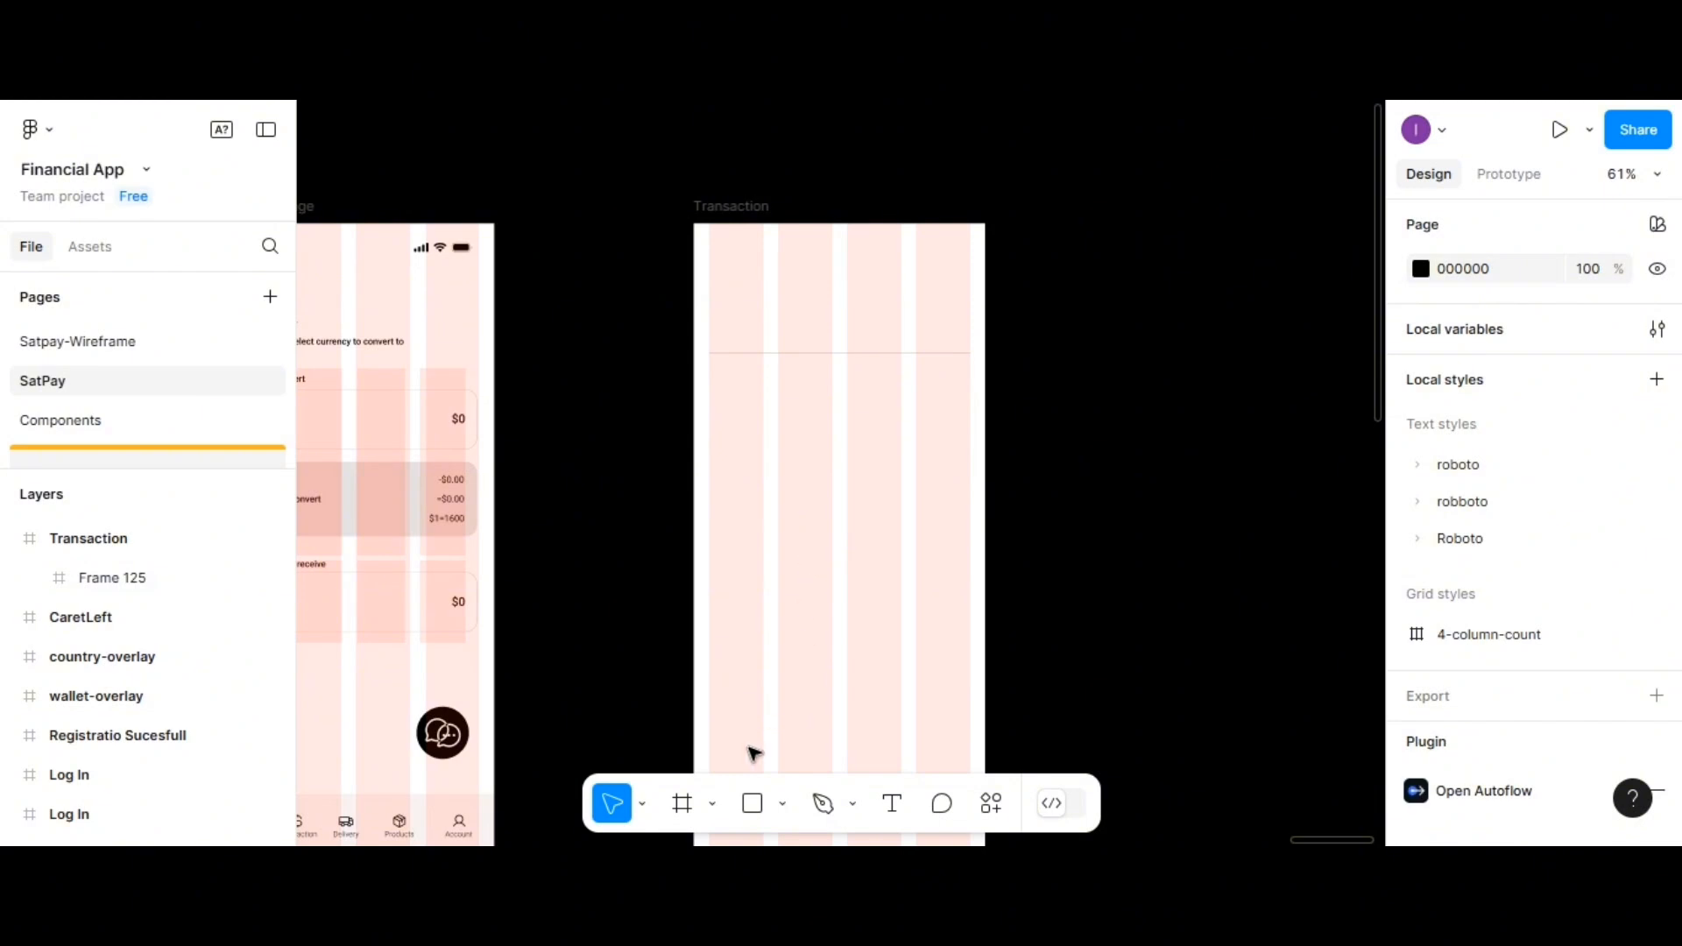
Search the Phosphor Icons plugin for "arrow" and insert the CaretLeft icon into the Transaction frame
right_click(832, 669)
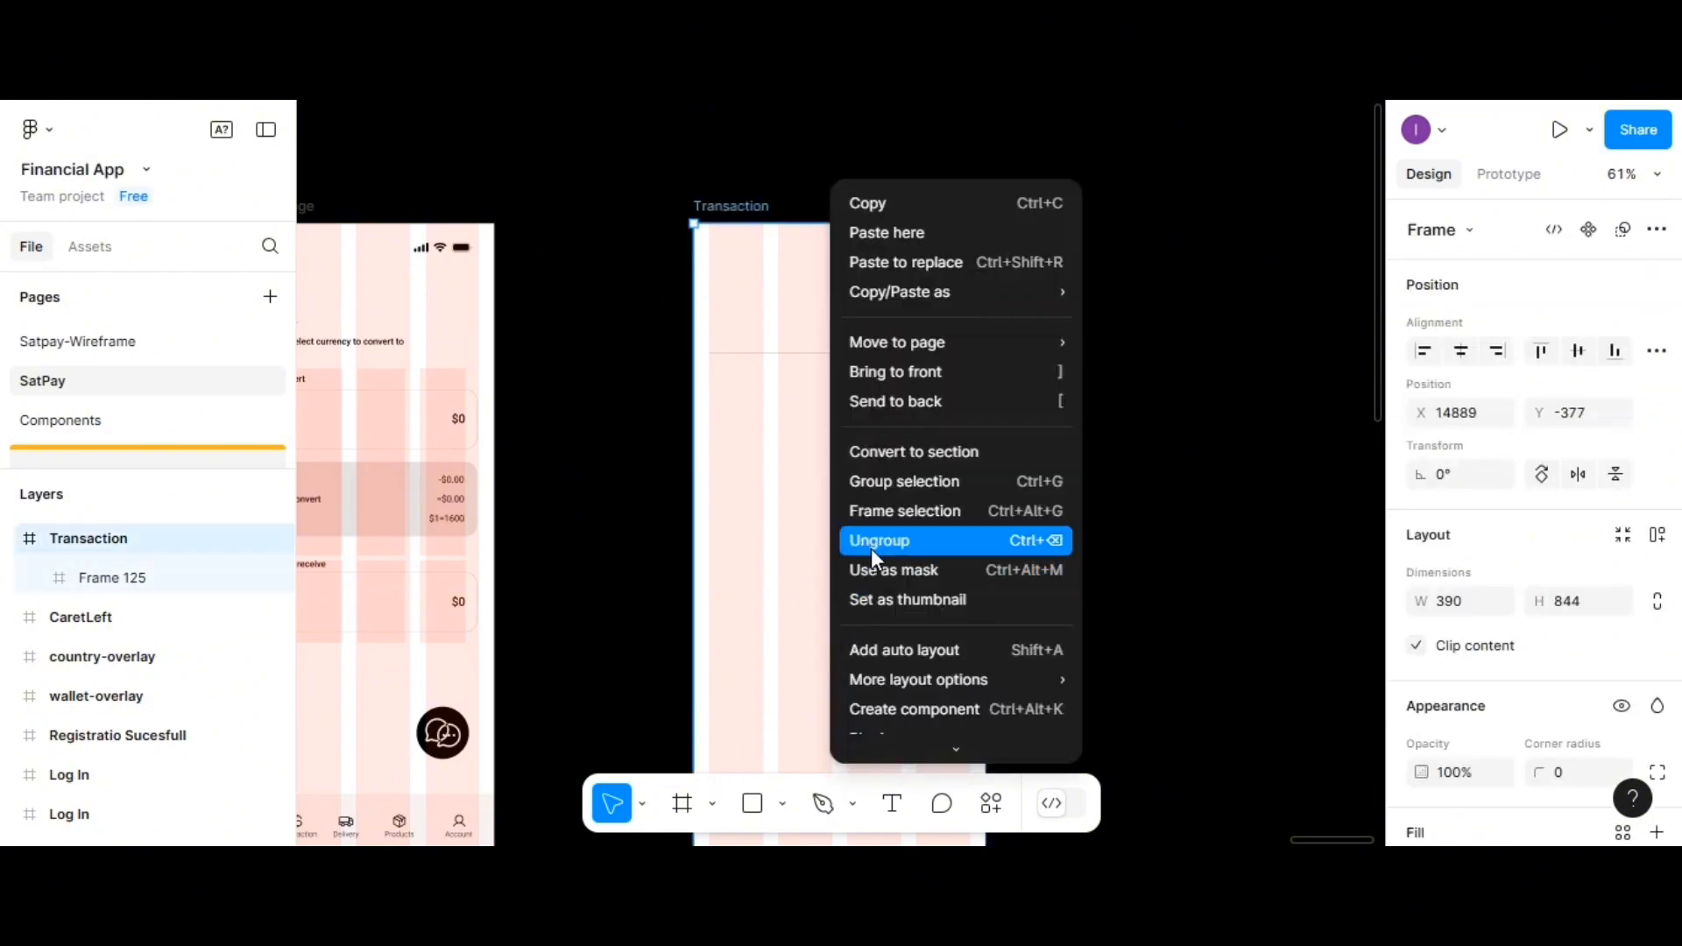
scroll(870, 578, down, 3)
mouse_move(874, 609)
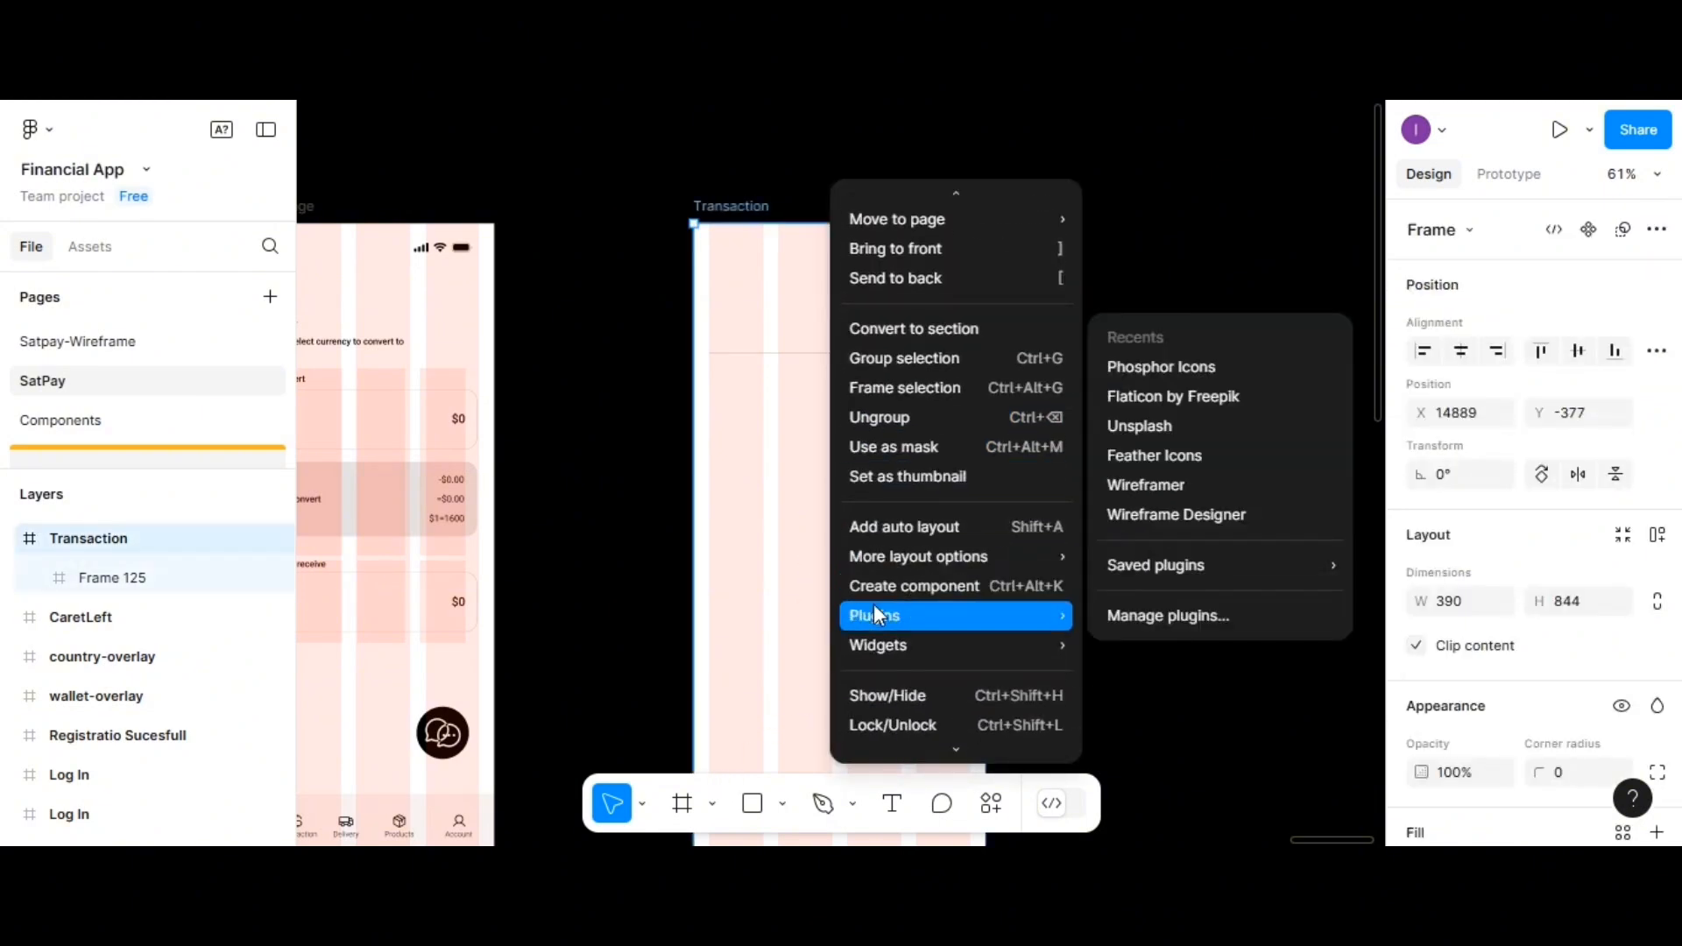
click(1140, 373)
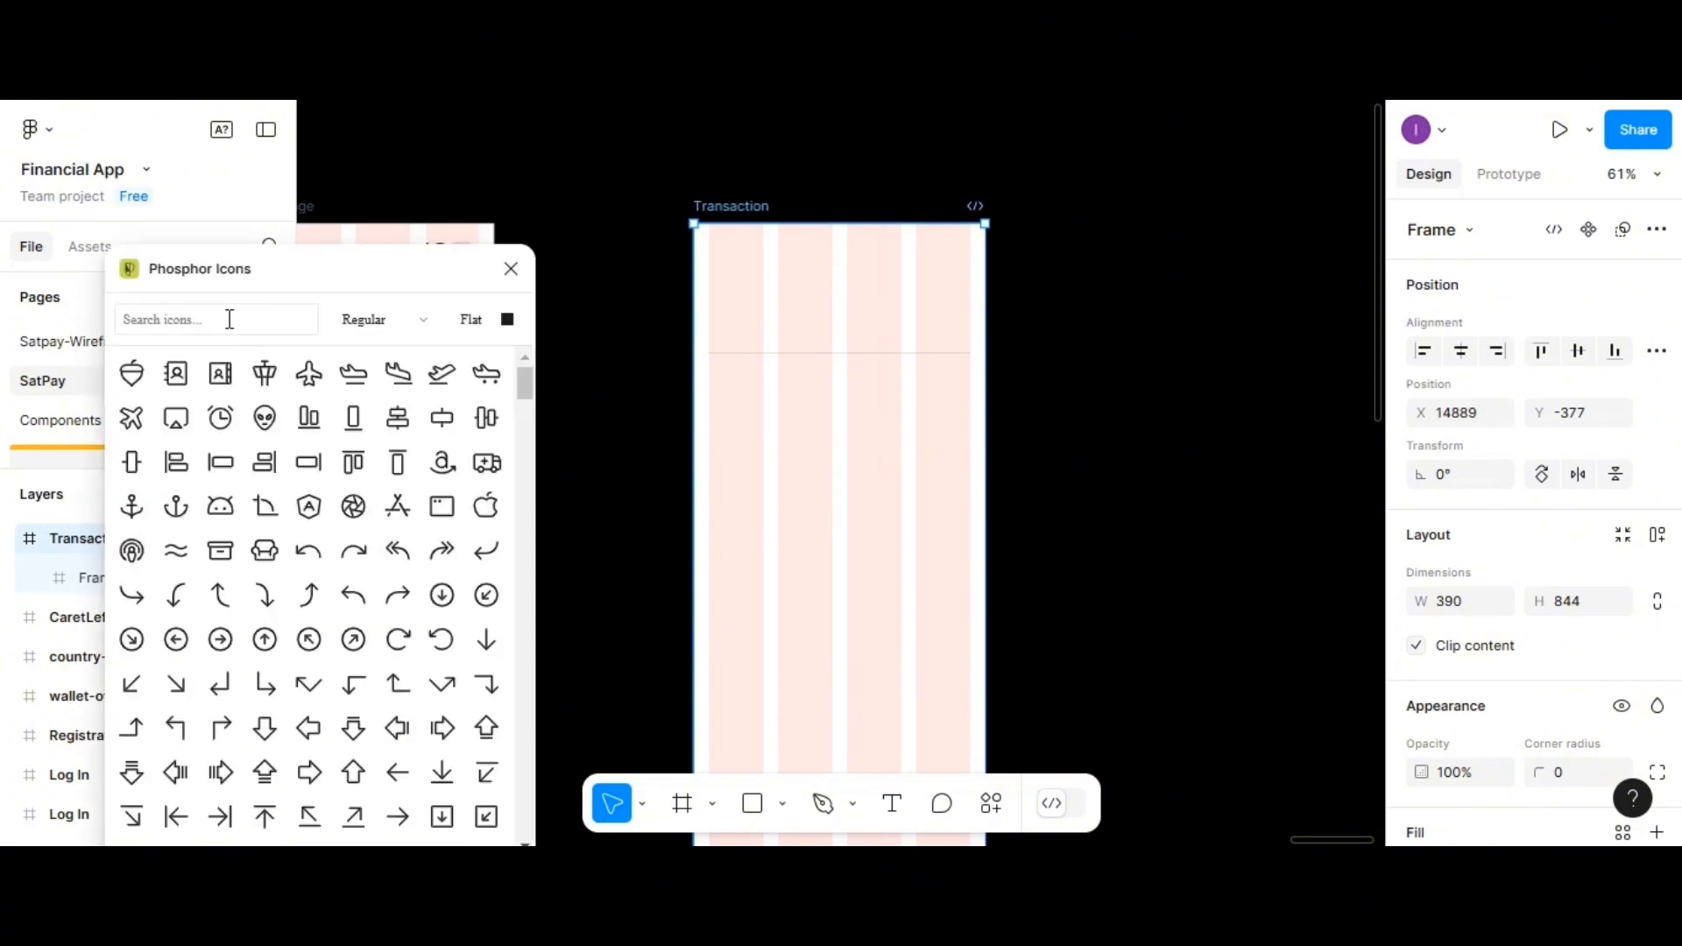
click(225, 320)
text(a)
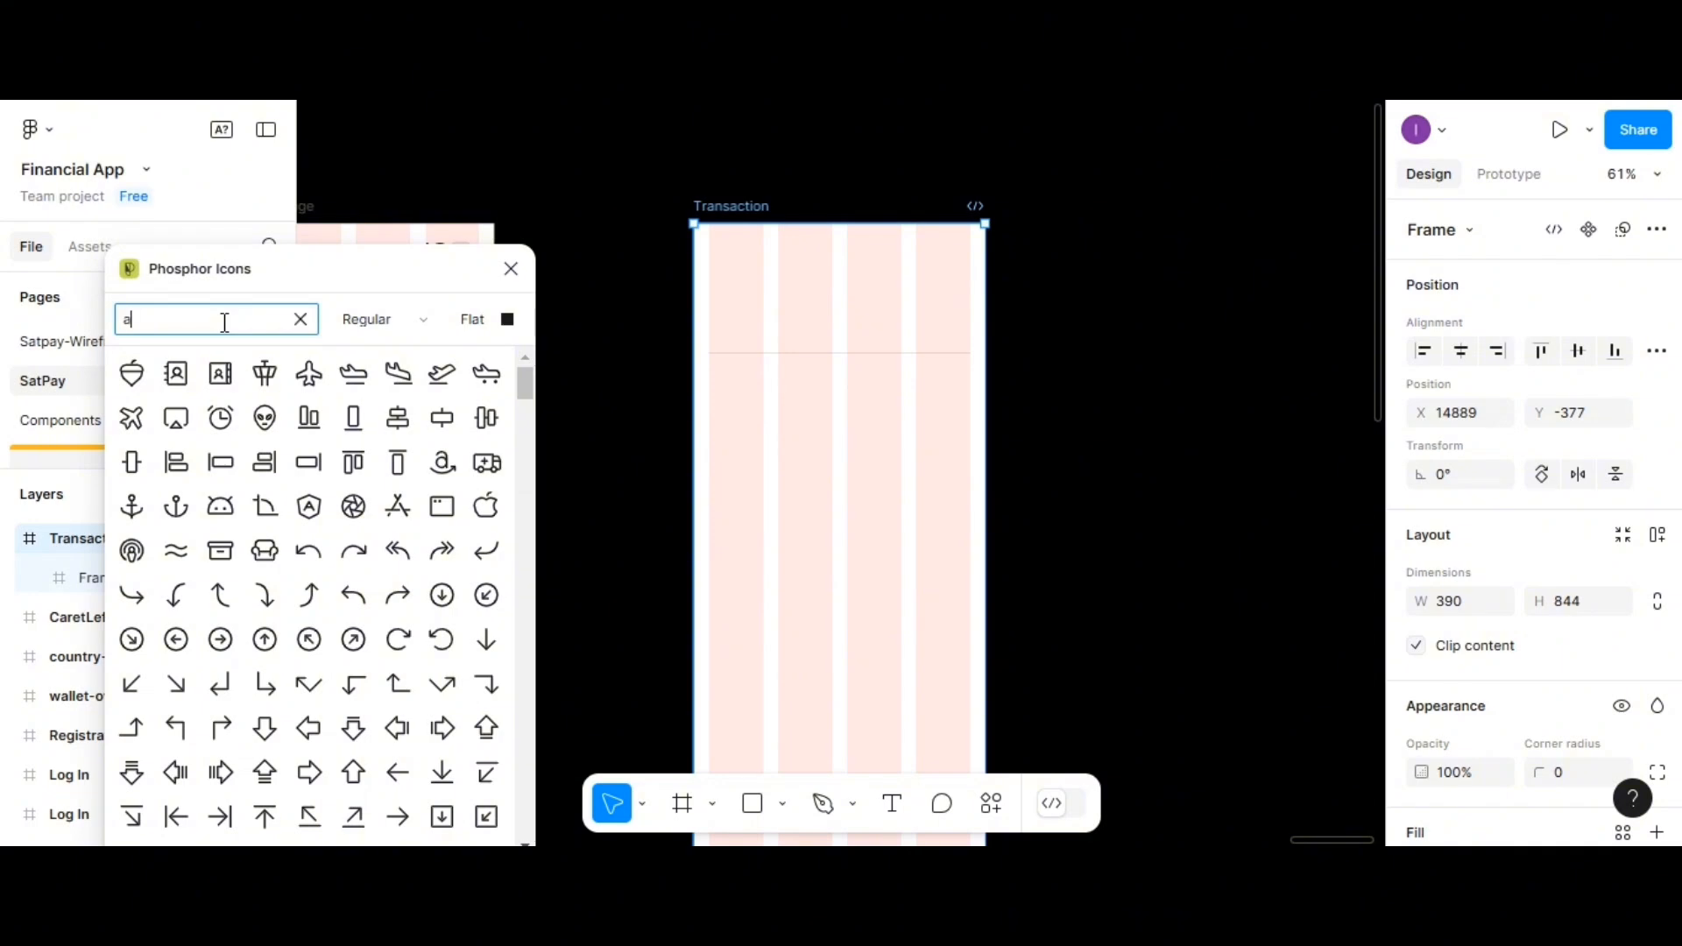
text(rrow)
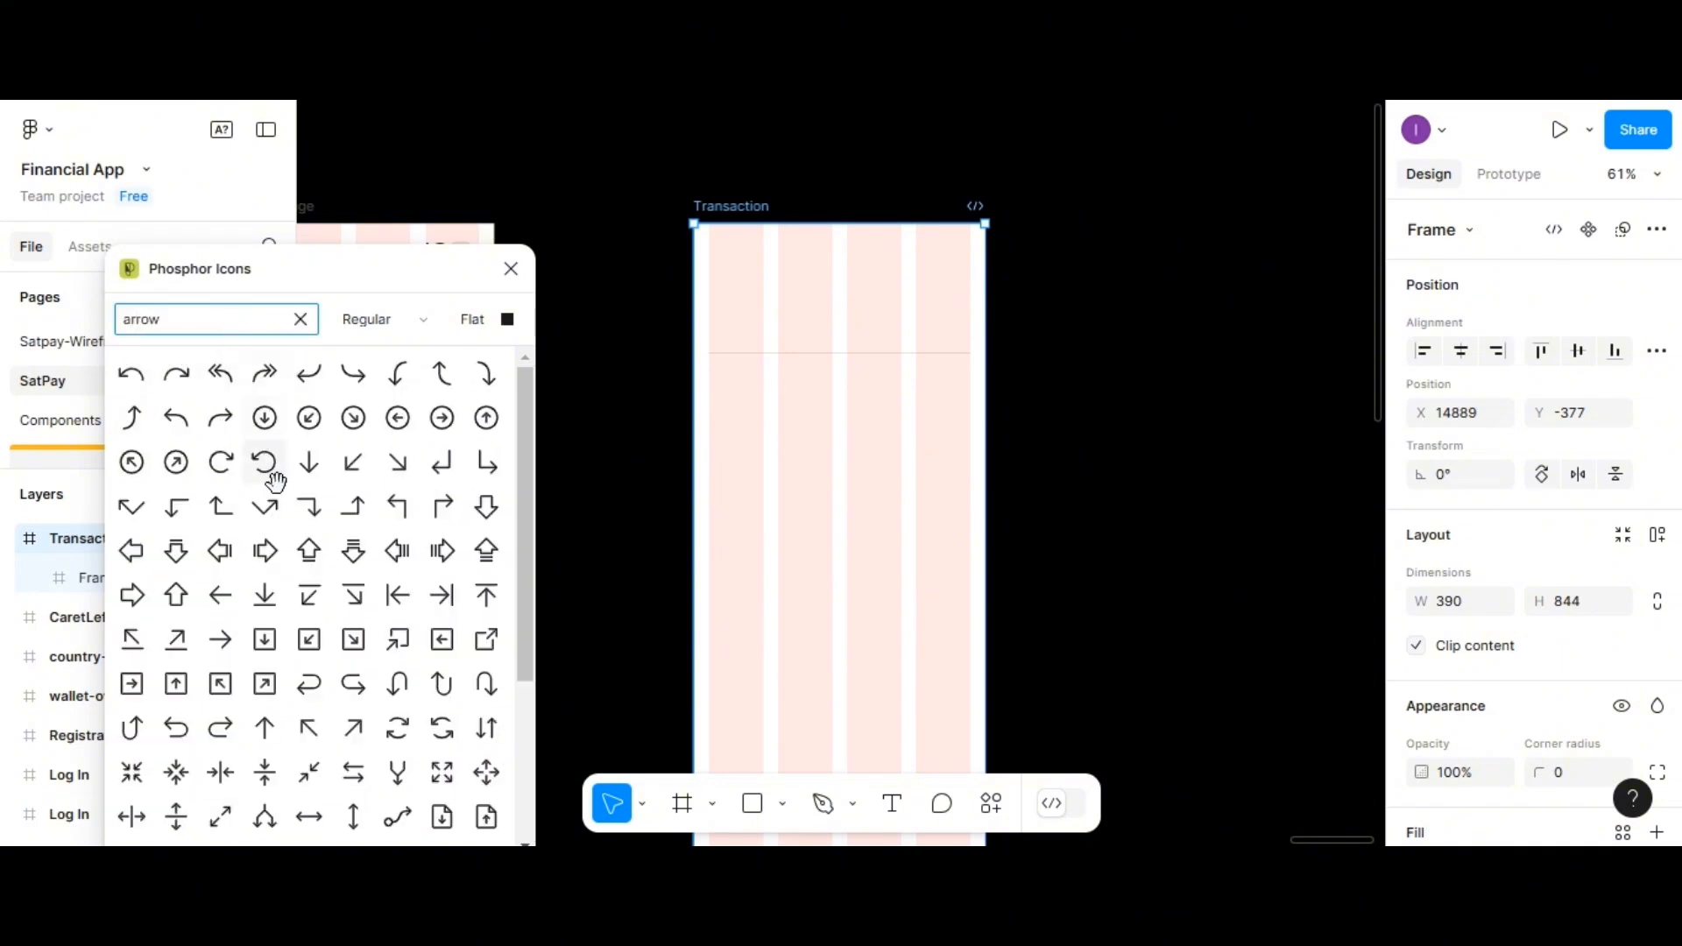
scroll(346, 608, down, 5)
click(397, 703)
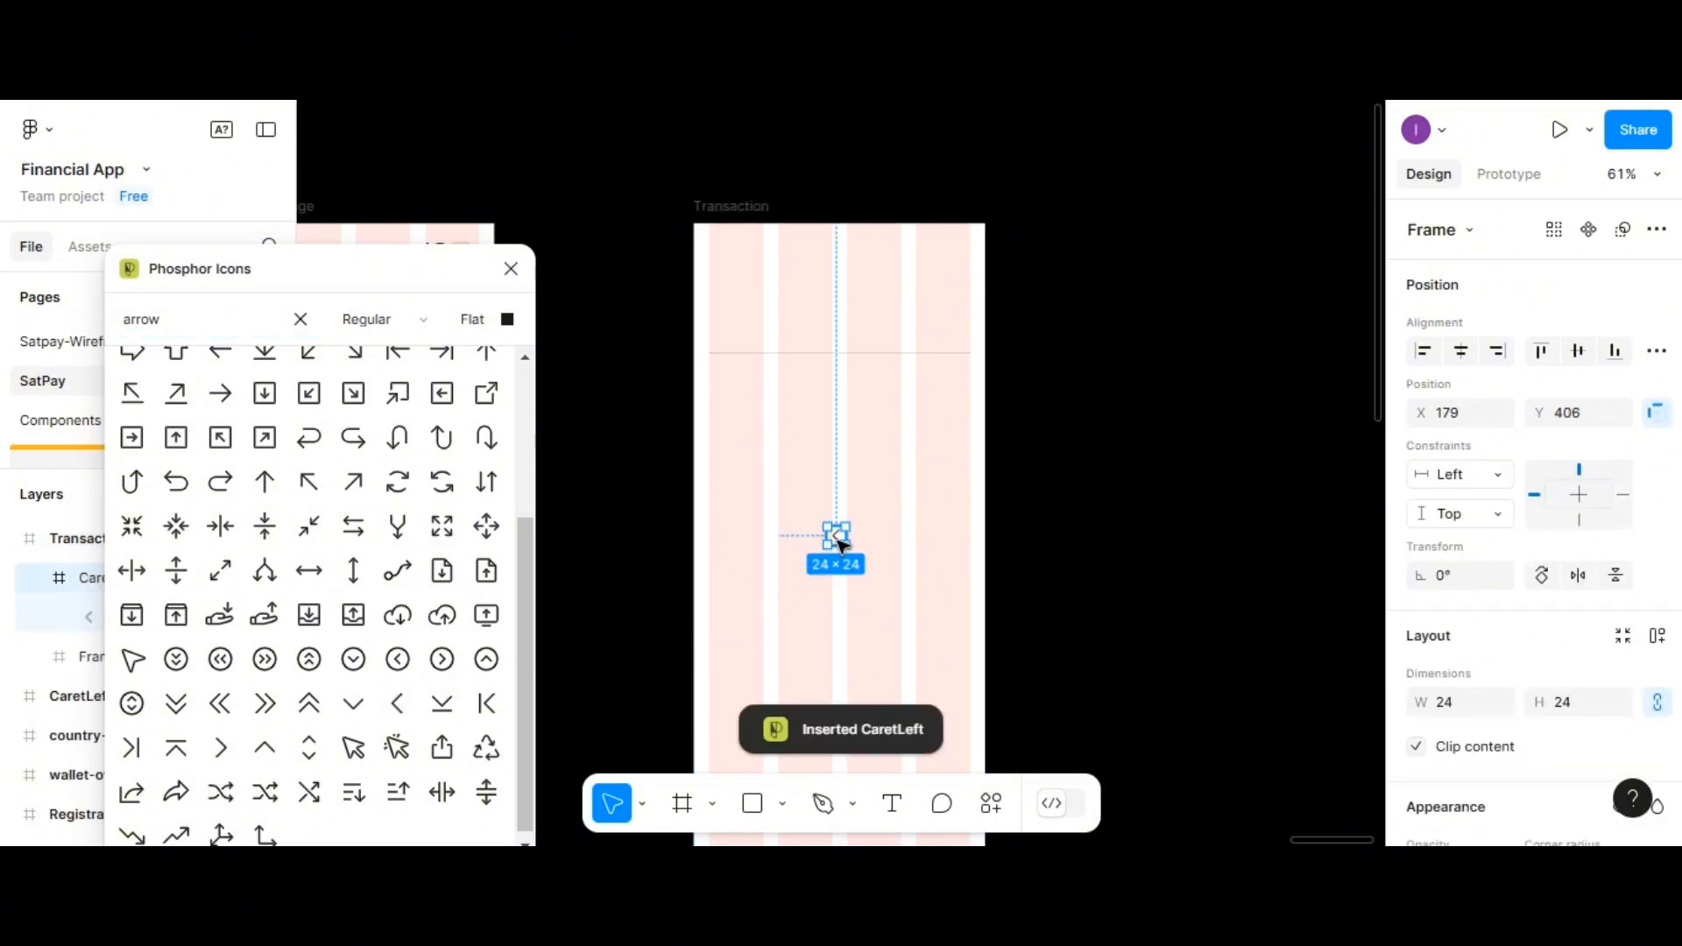
Move the CaretLeft icon to the left end of the header frame and close the icon plugin
drag(838, 539, 734, 332)
click(802, 494)
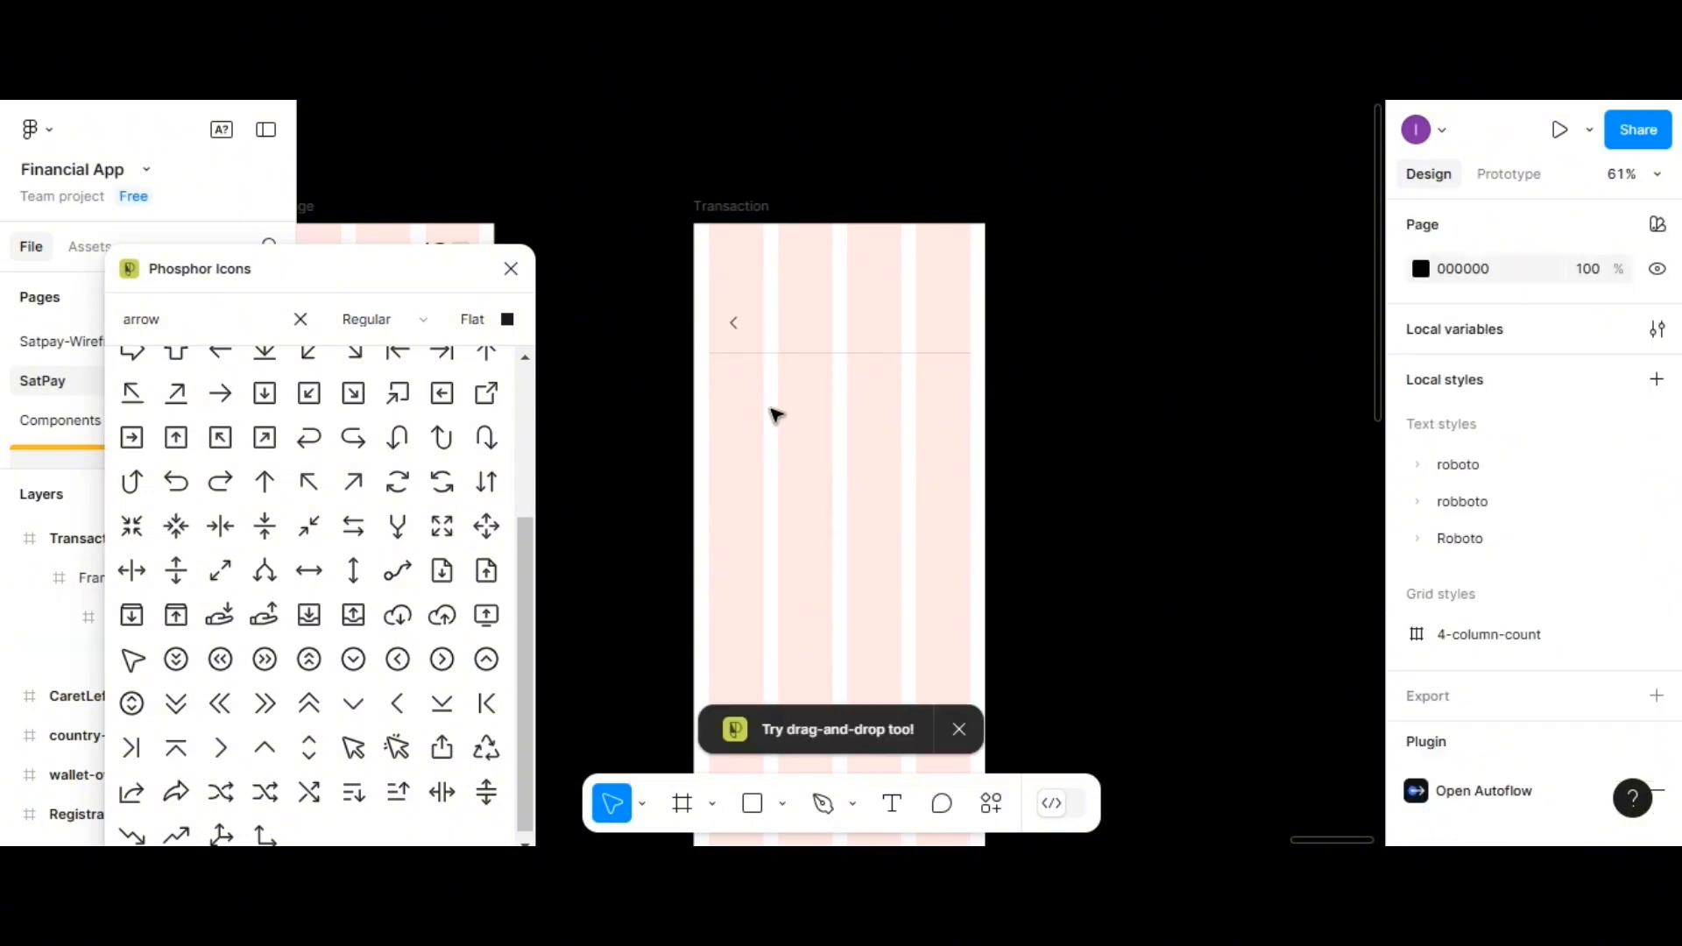
click(511, 268)
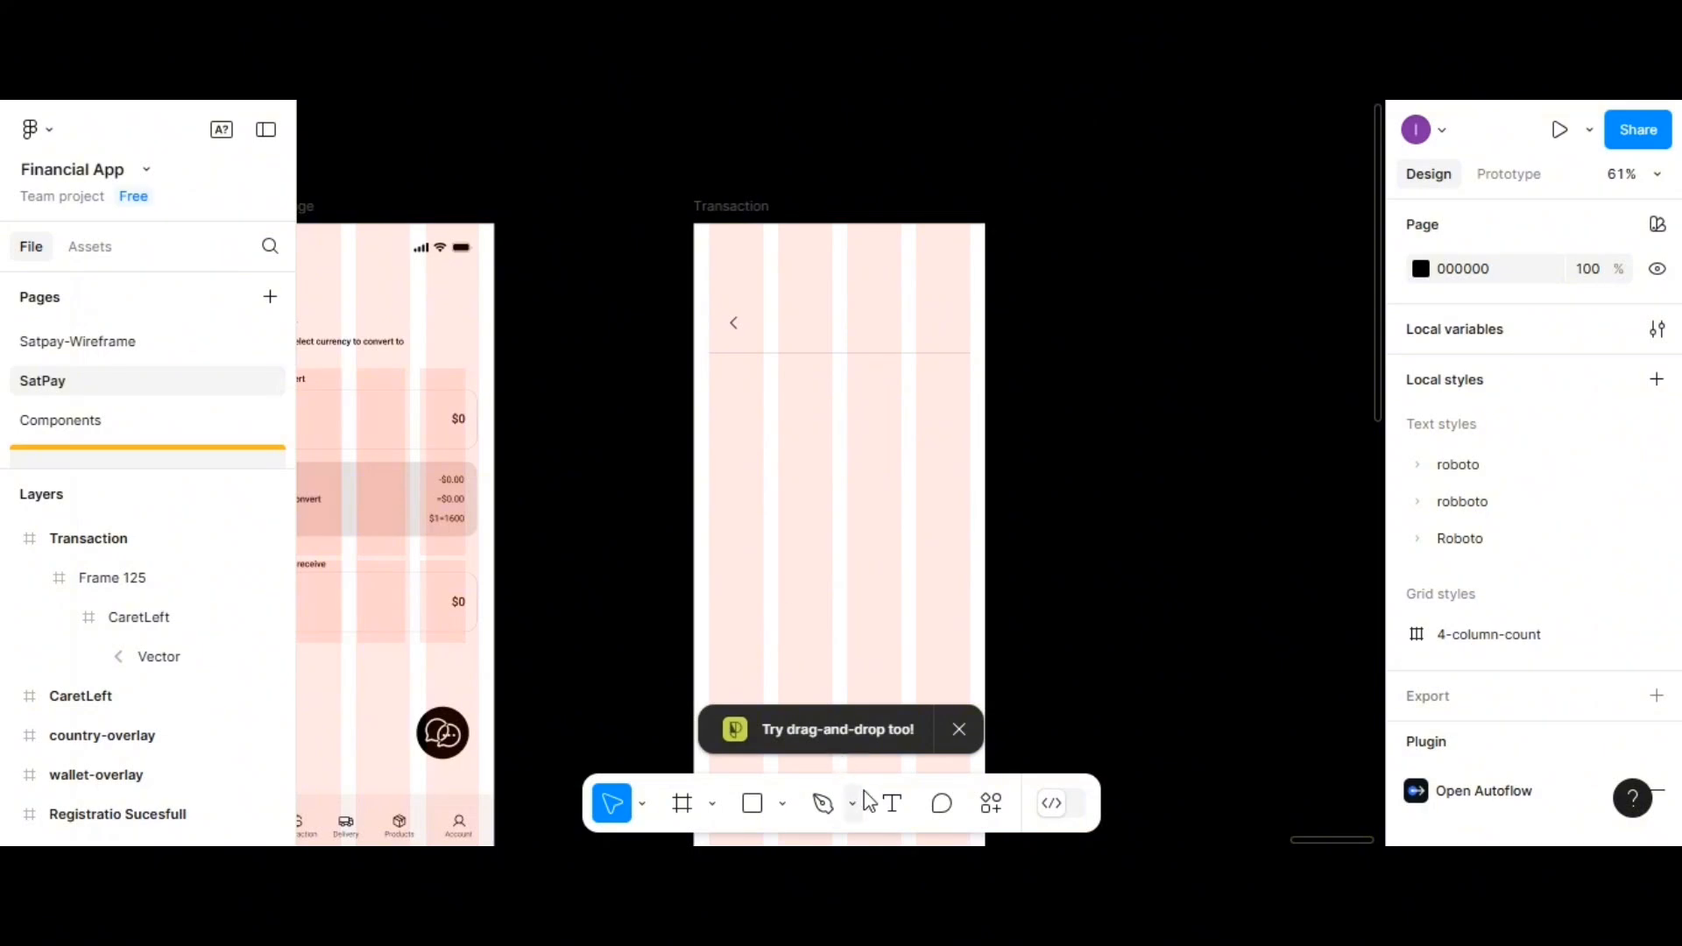
Add a text layer reading "Transaction" in the middle of the screen frame
click(888, 801)
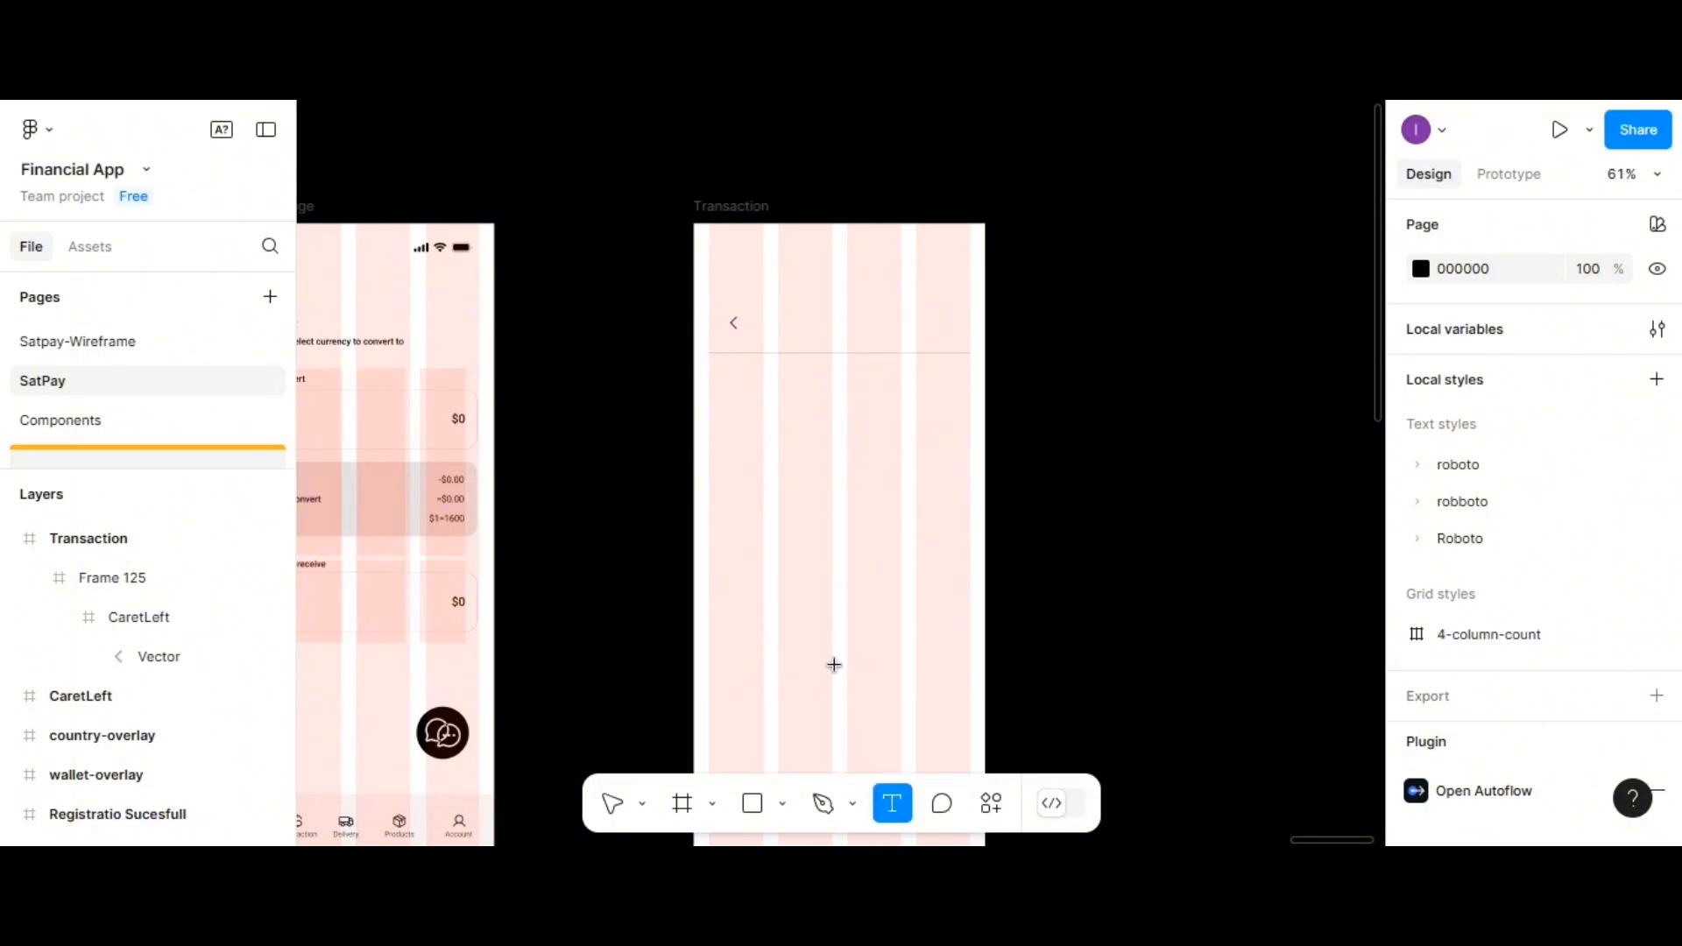
click(799, 528)
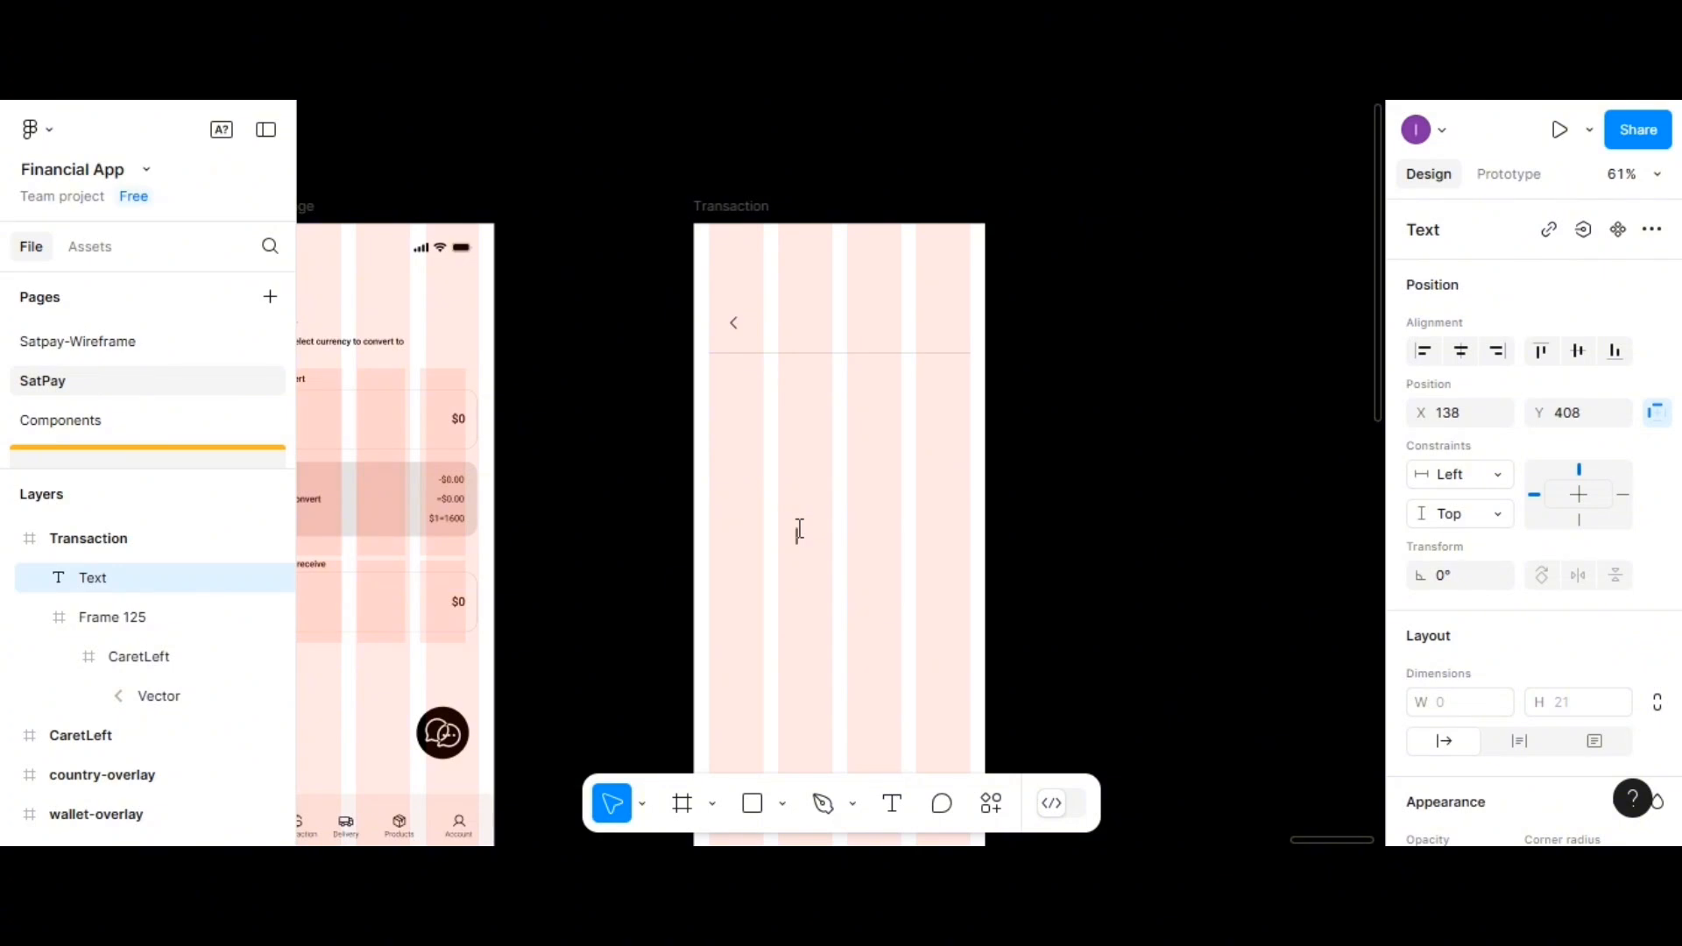
text(Transaction)
key(Escape)
scroll(1513, 631, down, 4)
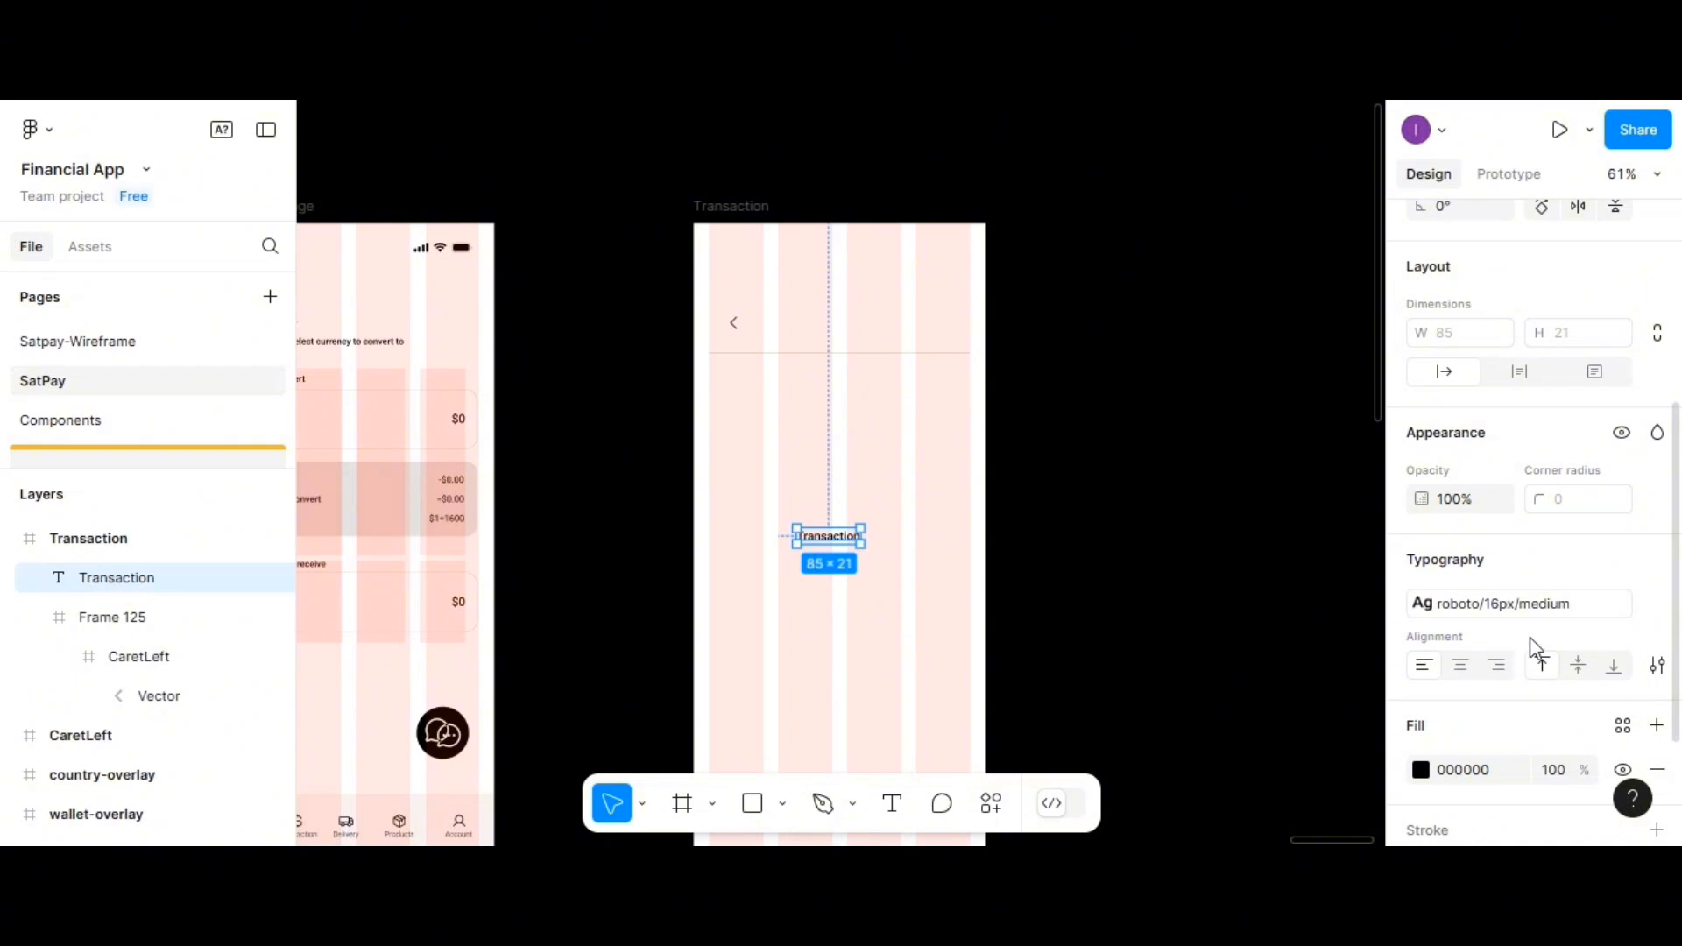
Move the "Transaction" text into the header frame, level with the caret icon, and centre it horizontally
drag(841, 540, 830, 326)
scroll(1522, 375, up, 5)
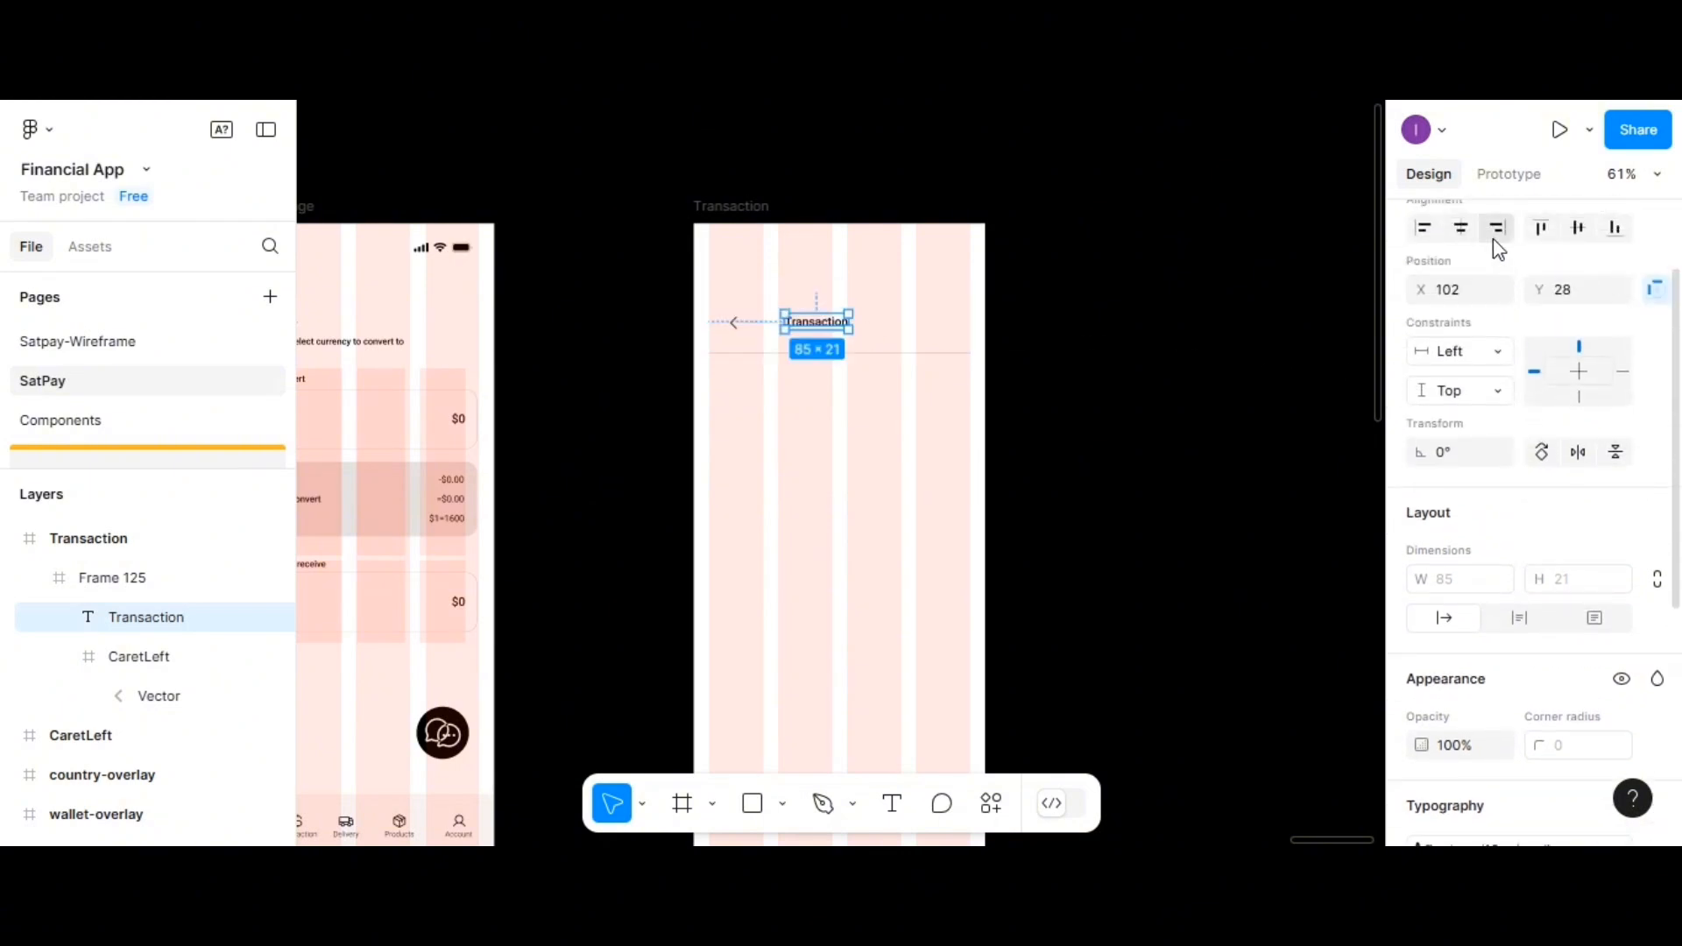
click(1460, 227)
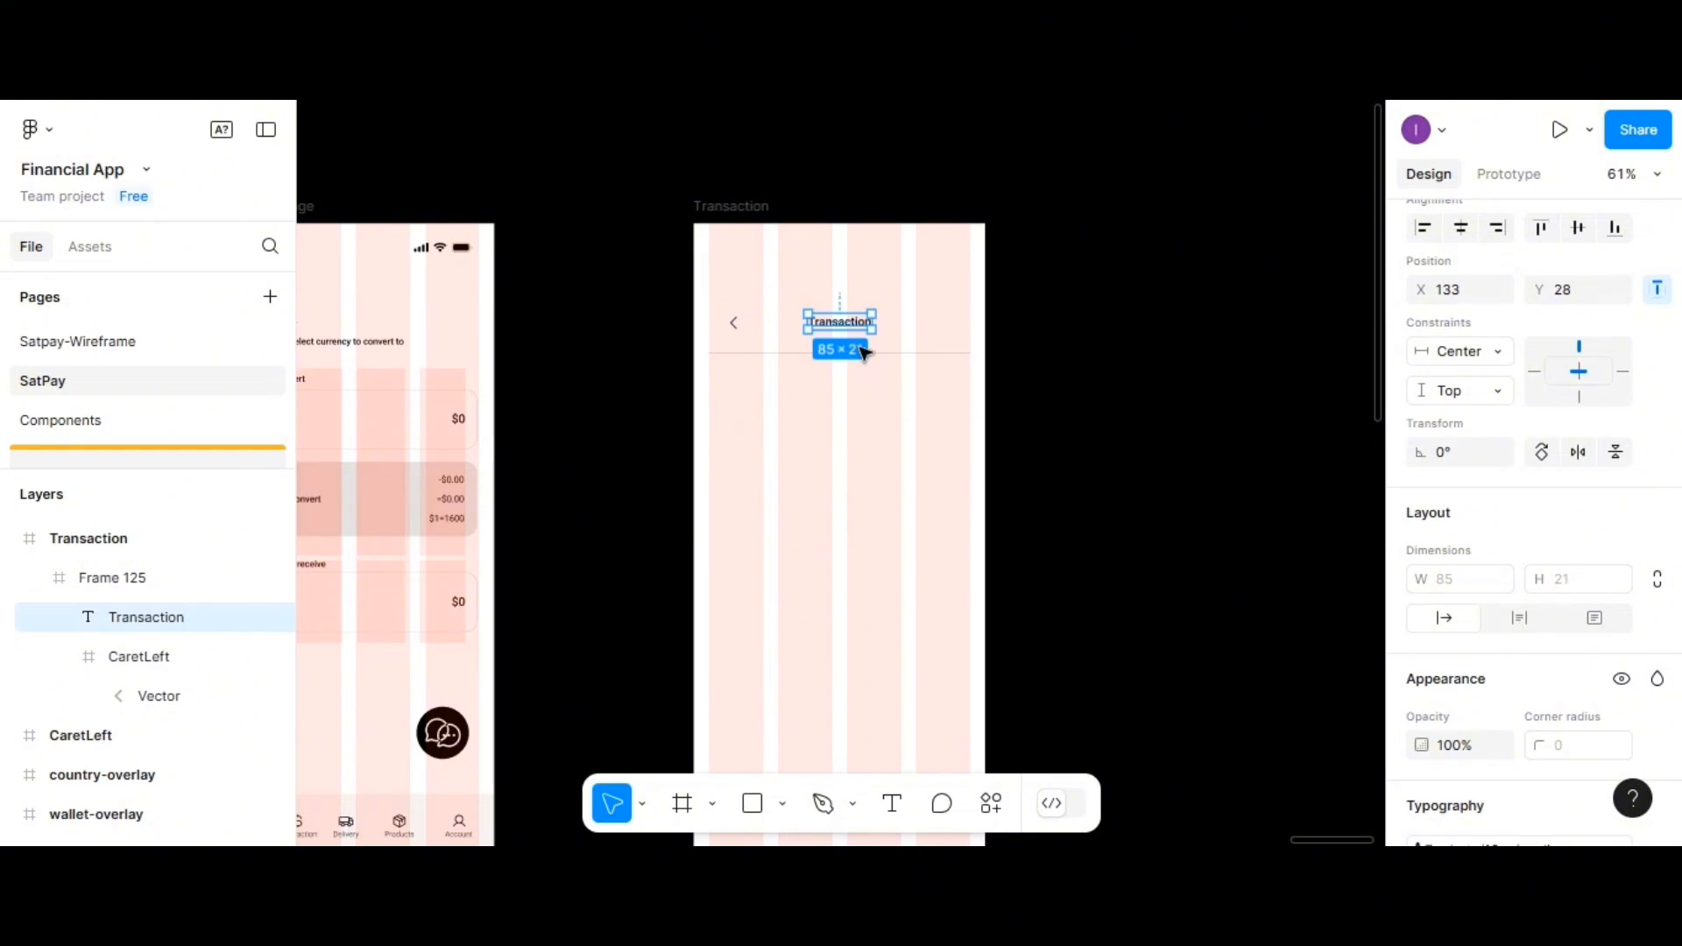
Duplicate the "Transaction" title toward the right end of the header and change the copy's text to "Filter"
drag(854, 327, 944, 326)
double_click(944, 324)
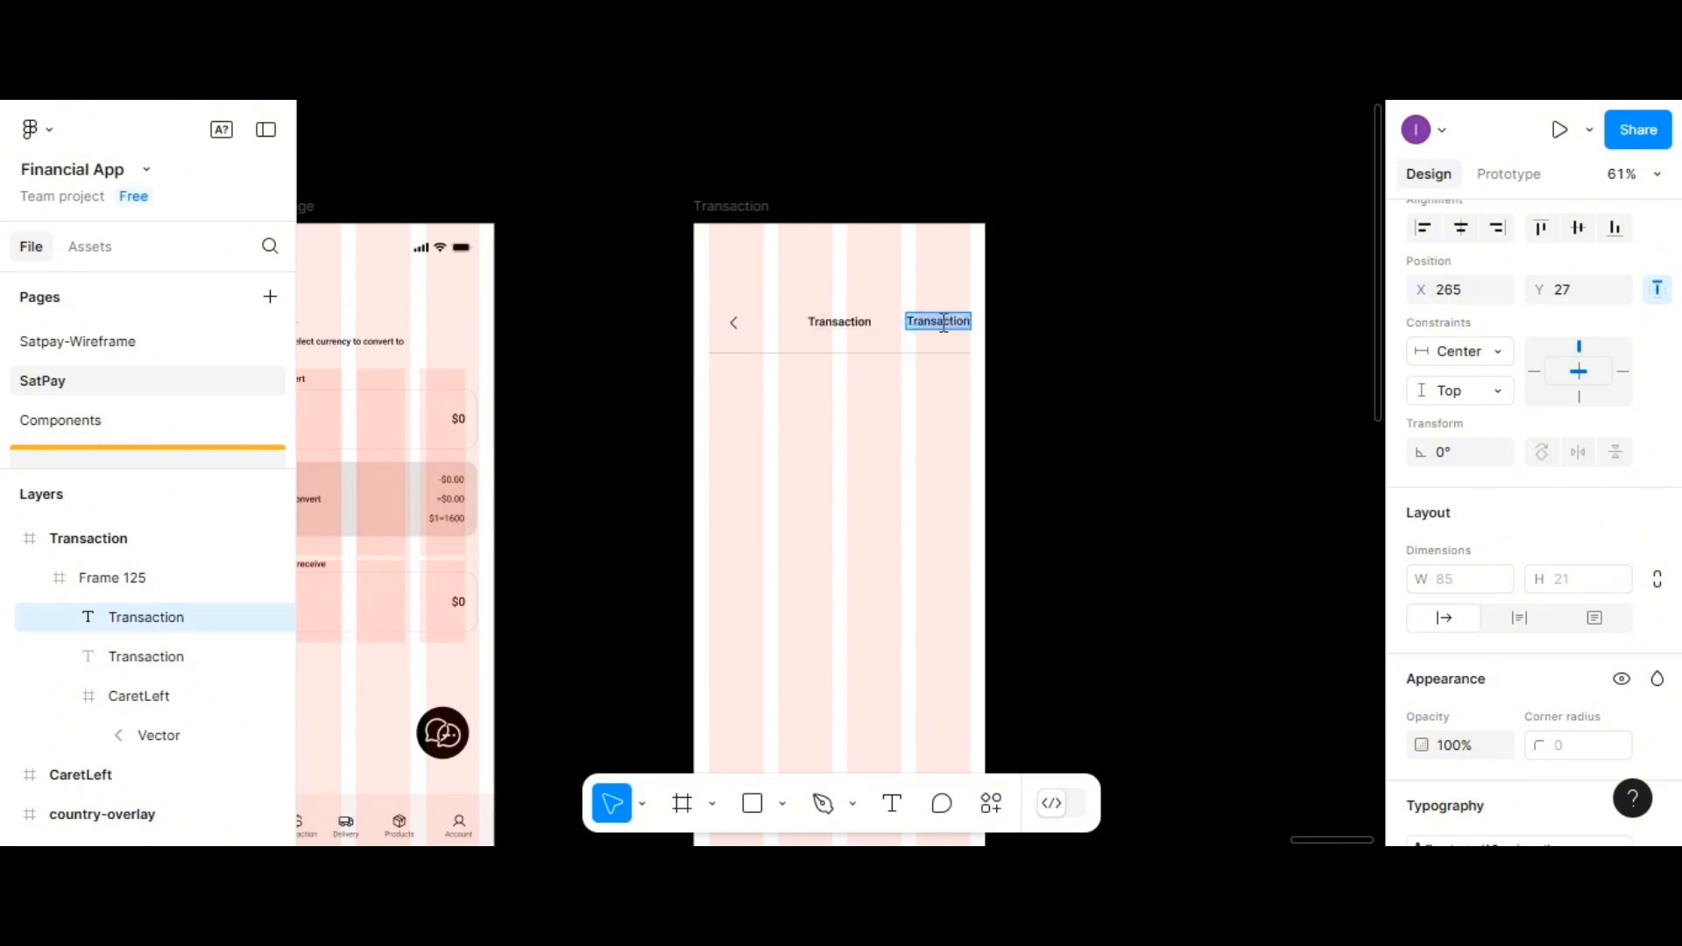
text(Fil)
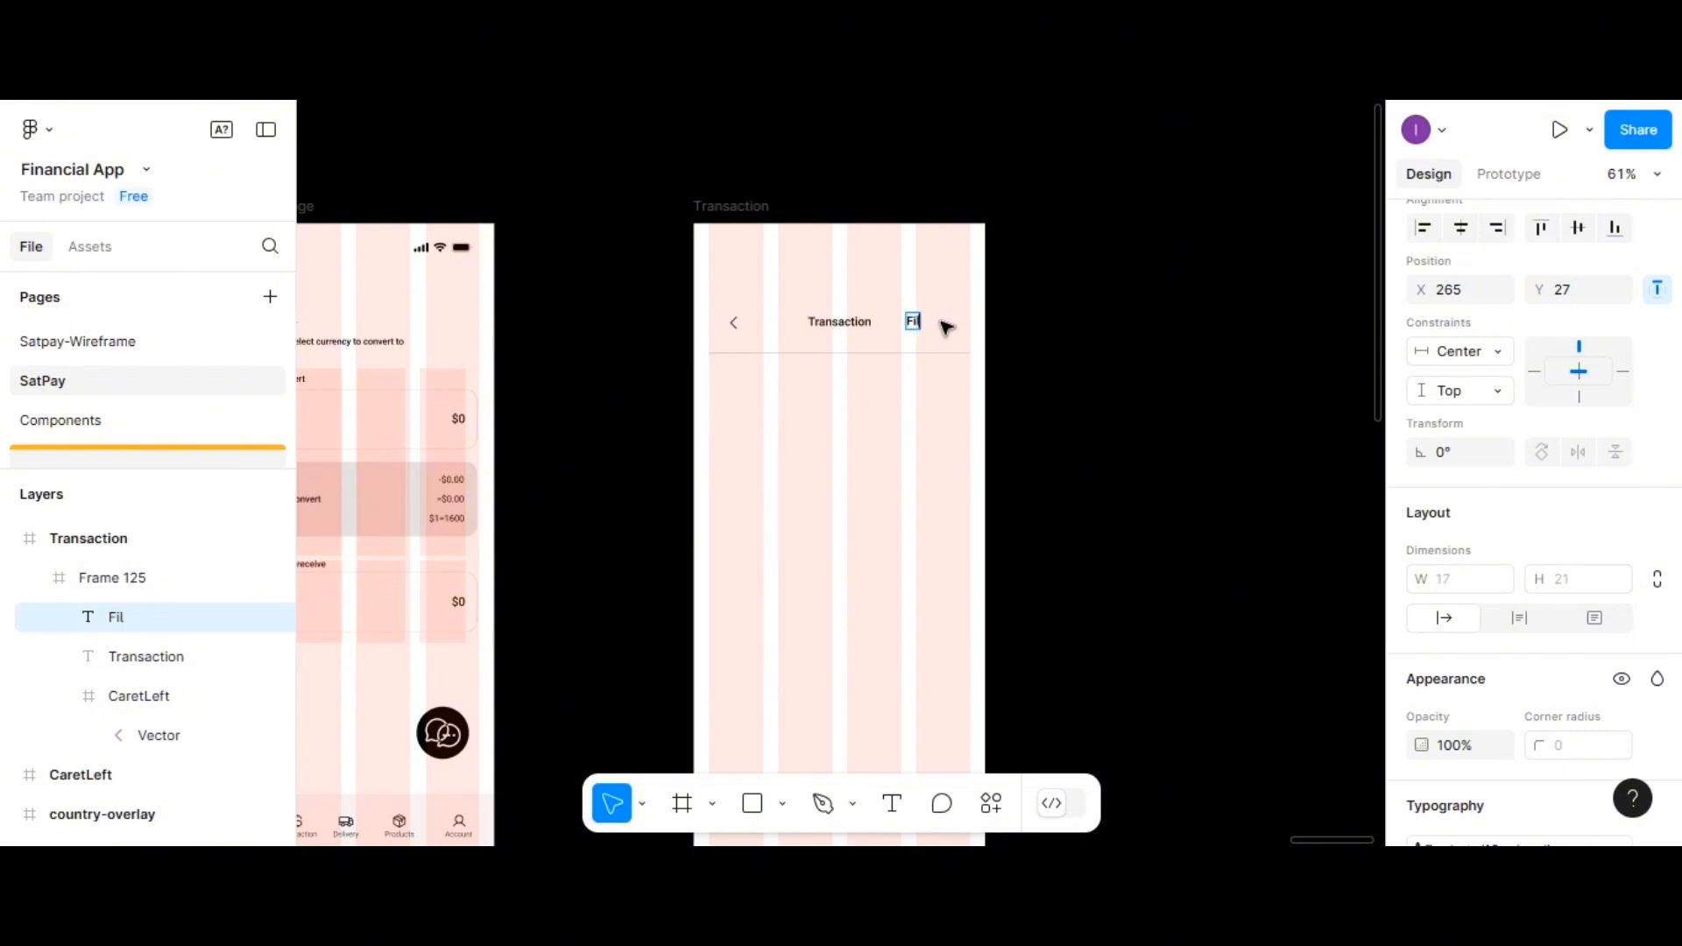
text(ter)
key(Escape)
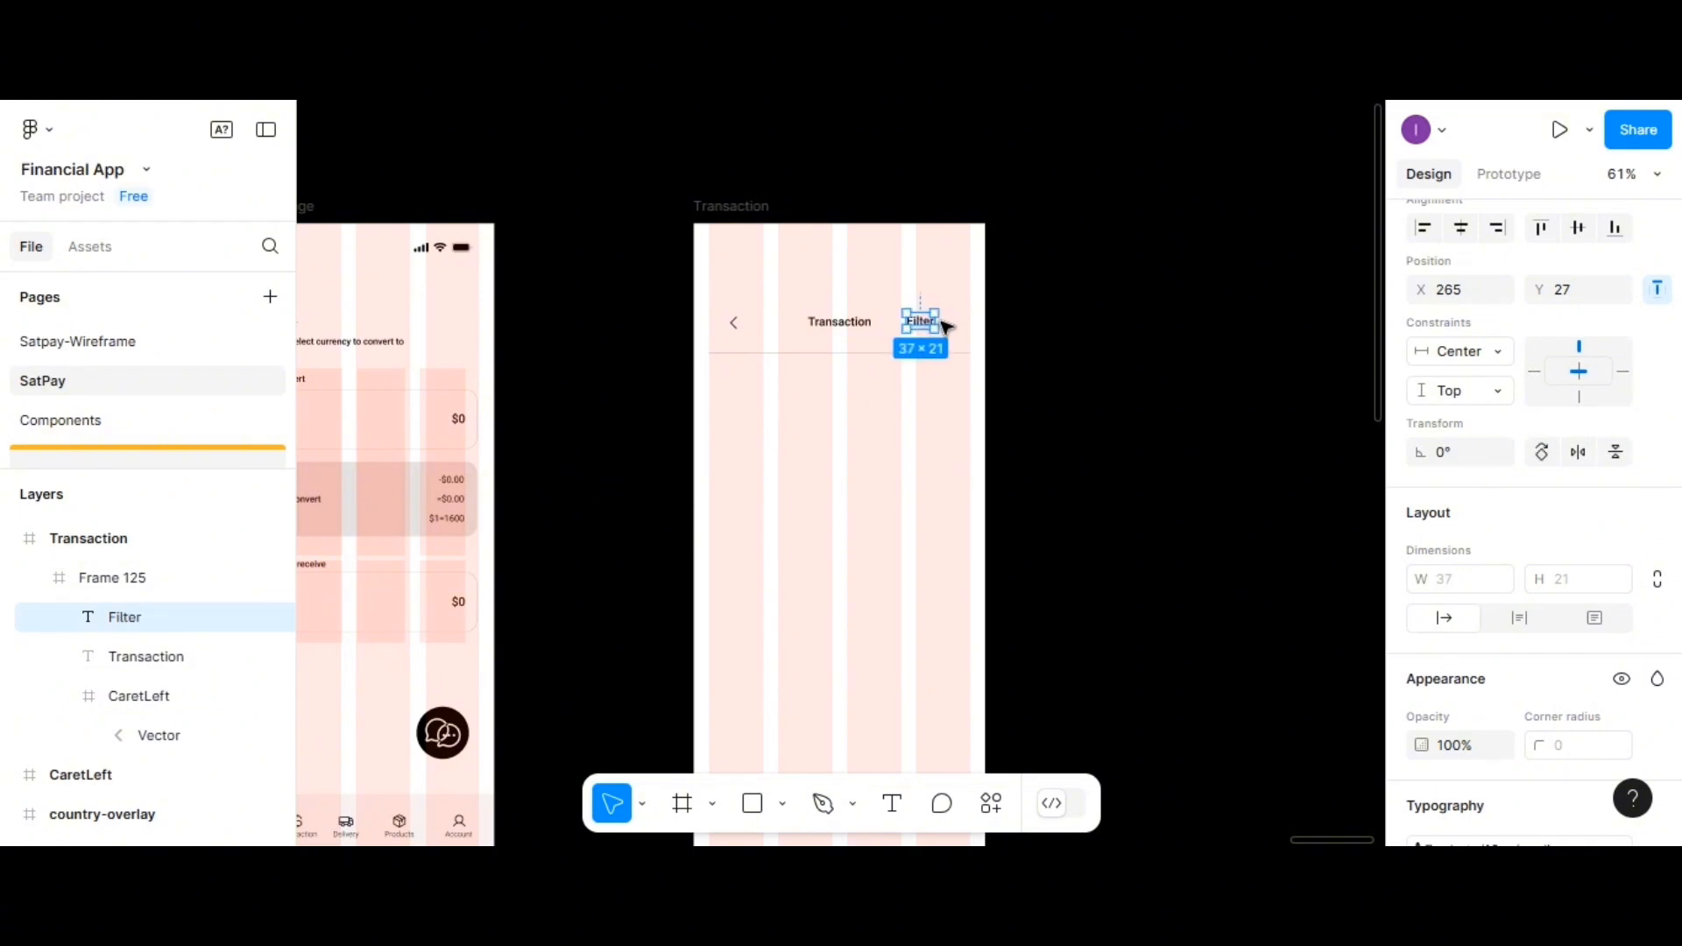
Change the "Filter" text's fill to the blue page colour 0047B3
scroll(1428, 648, down, 4)
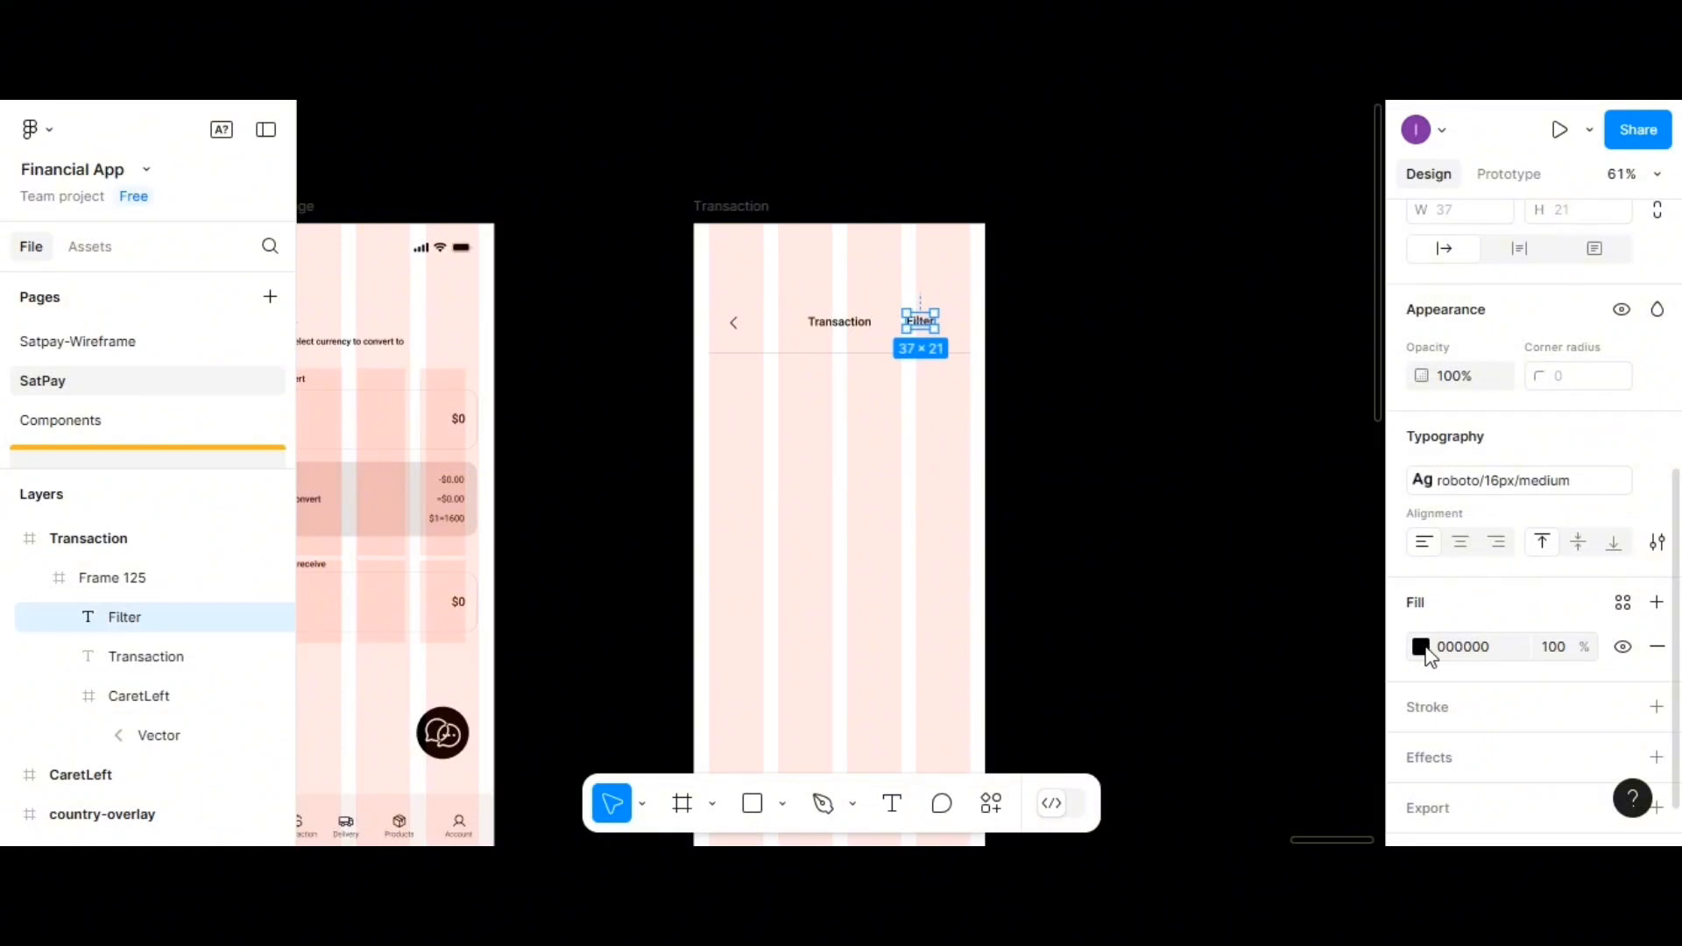
click(1421, 648)
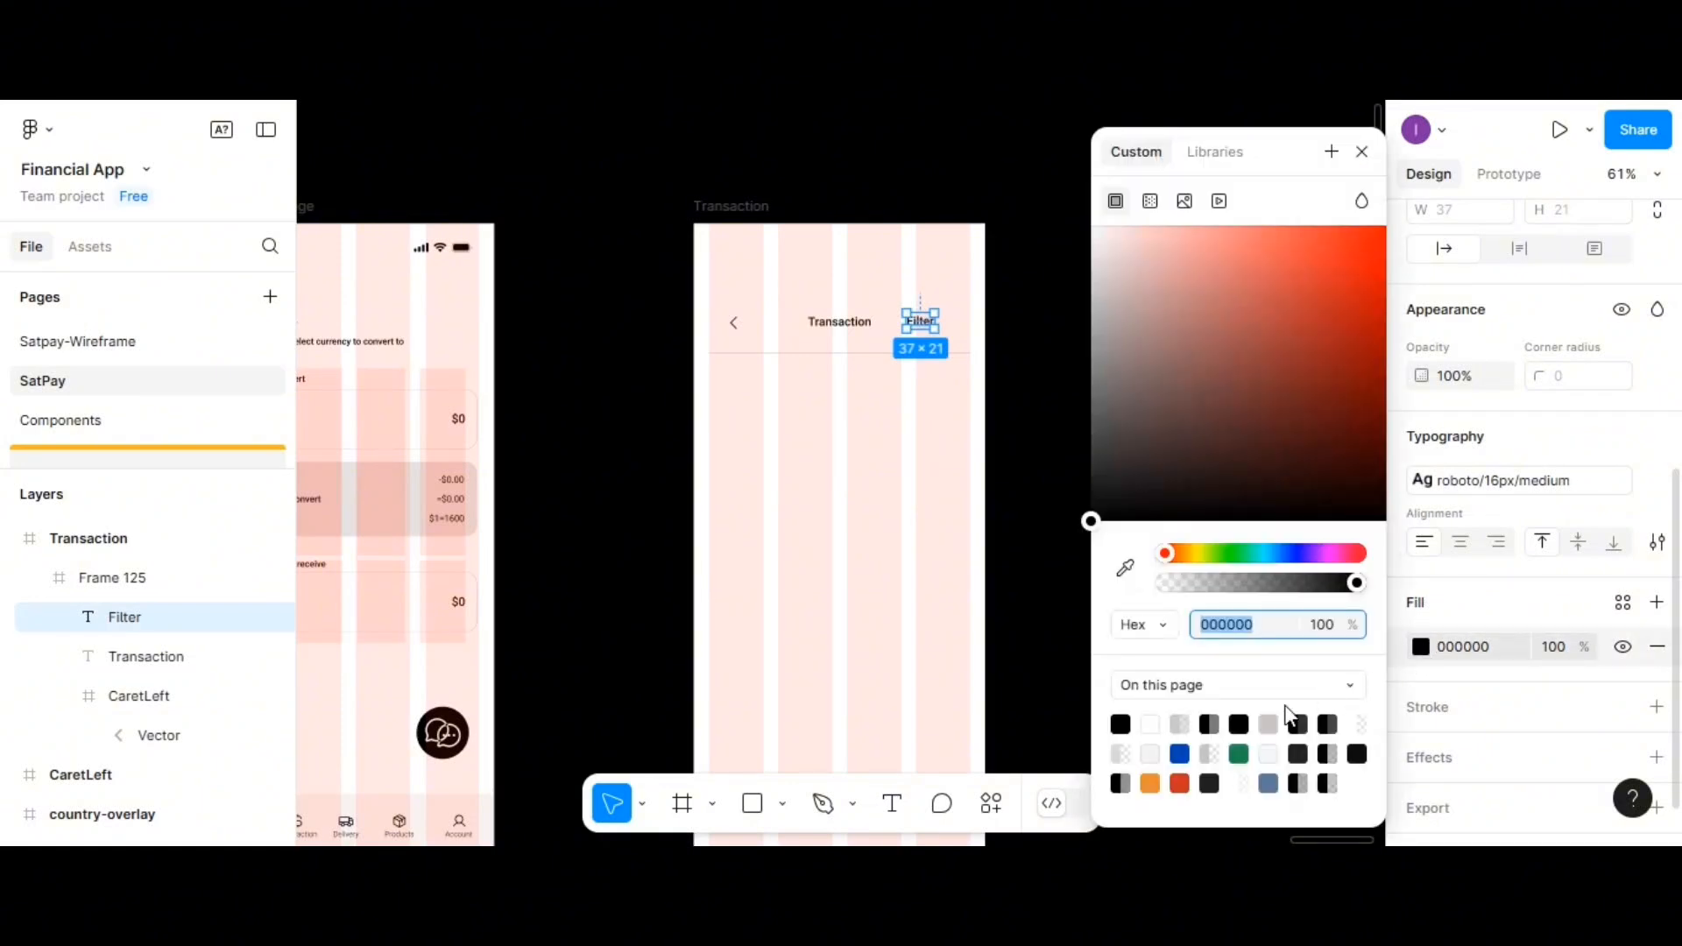
click(1179, 753)
scroll(939, 597, up, 1)
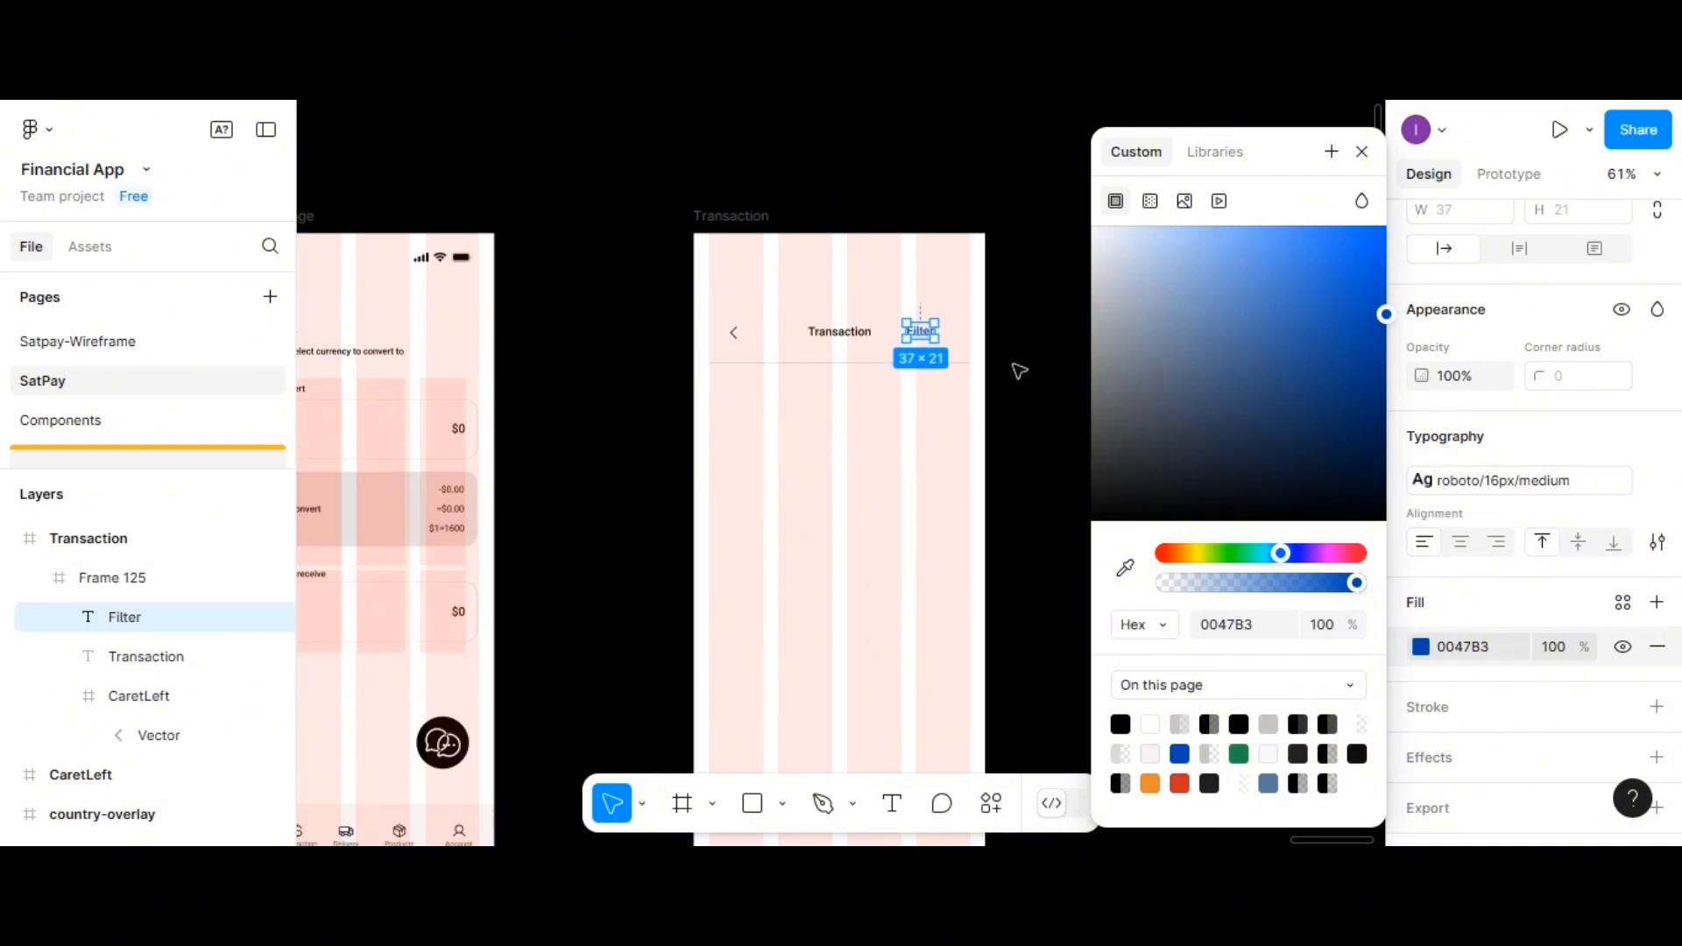
Move the "Filter" text to the header's right edge and align it with the title and caret icon on their vertical centres
drag(926, 335, 962, 333)
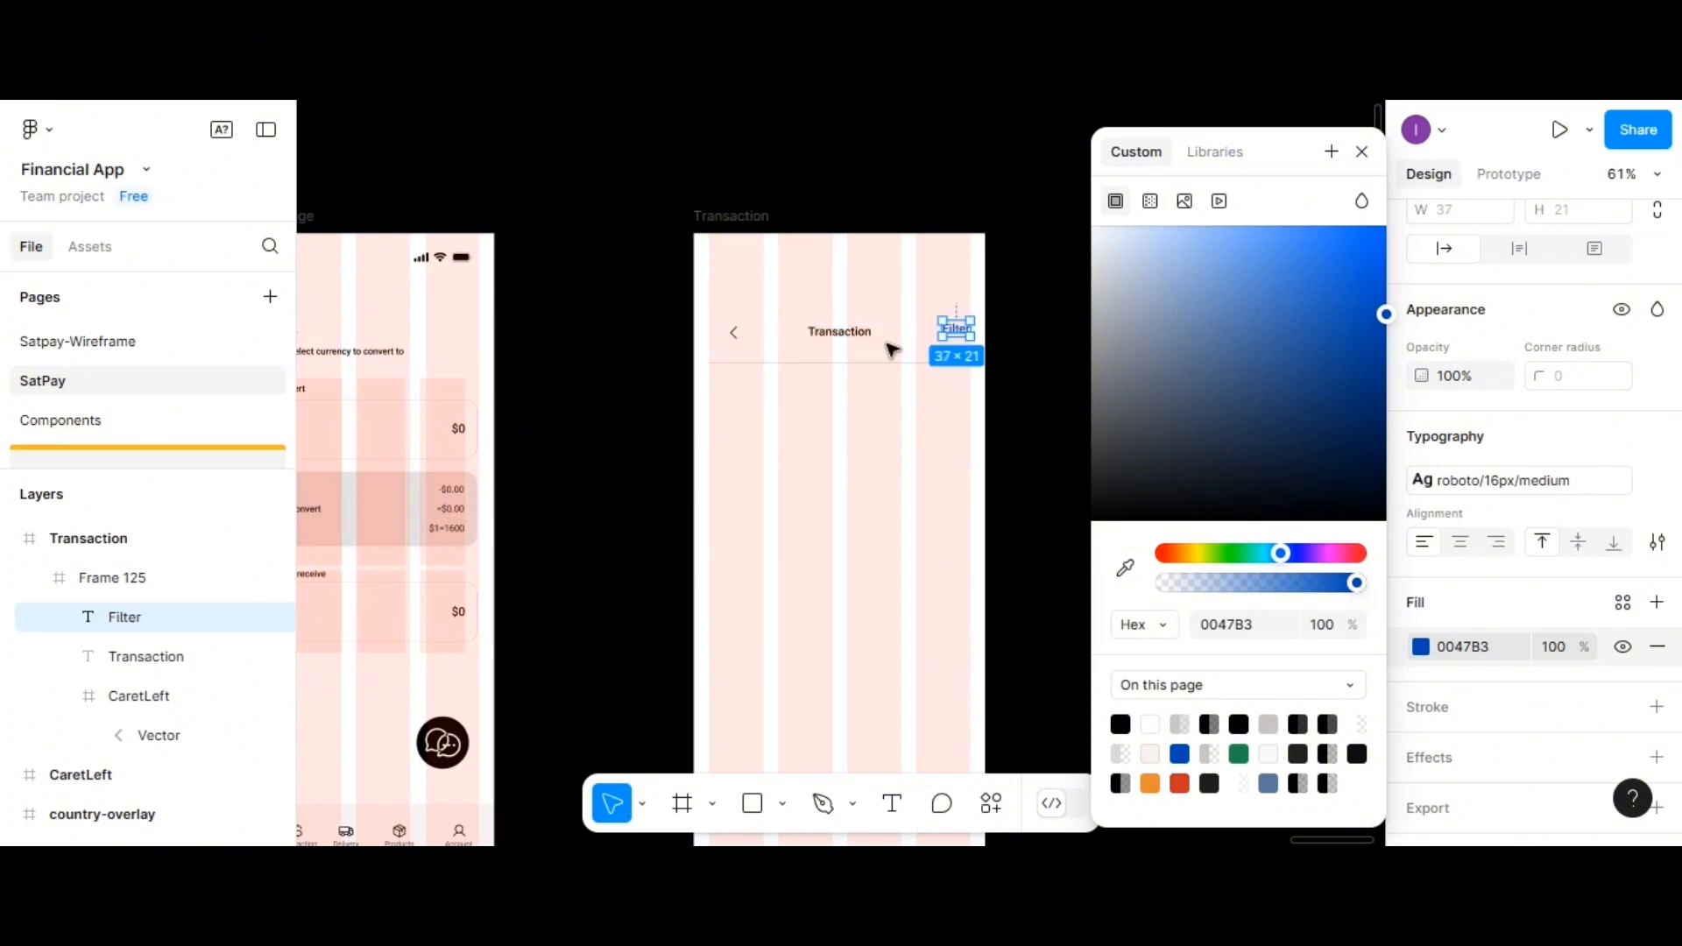
shift+click(836, 334)
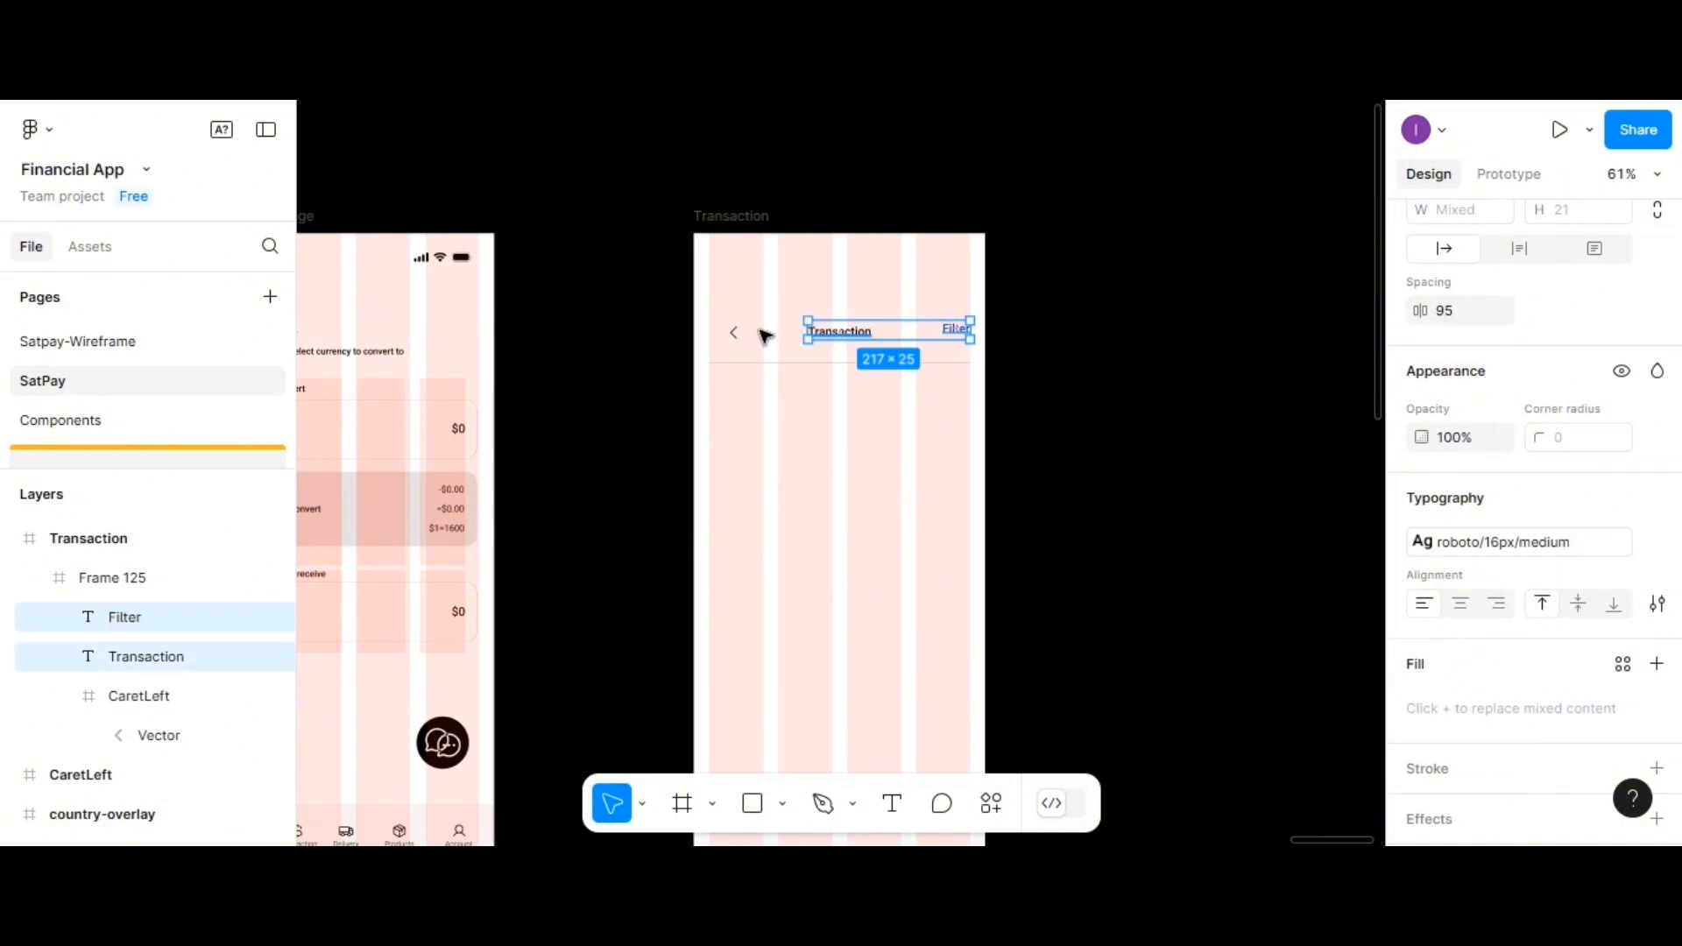
shift+click(734, 332)
scroll(1516, 306, up, 5)
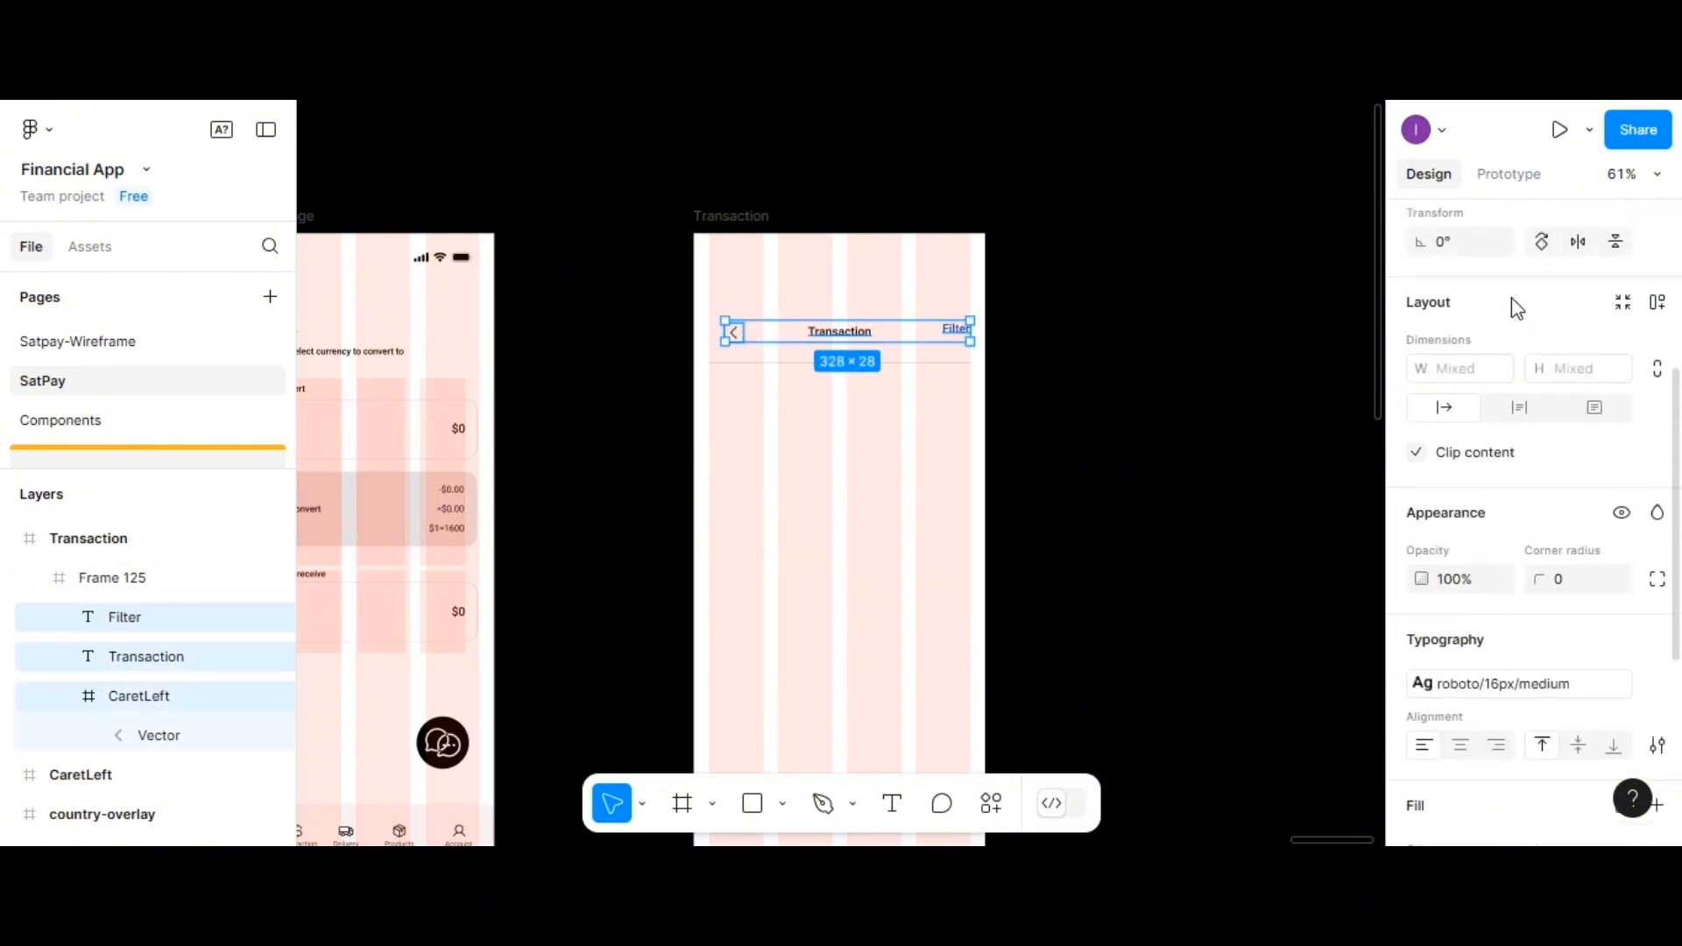
scroll(1517, 308, up, 3)
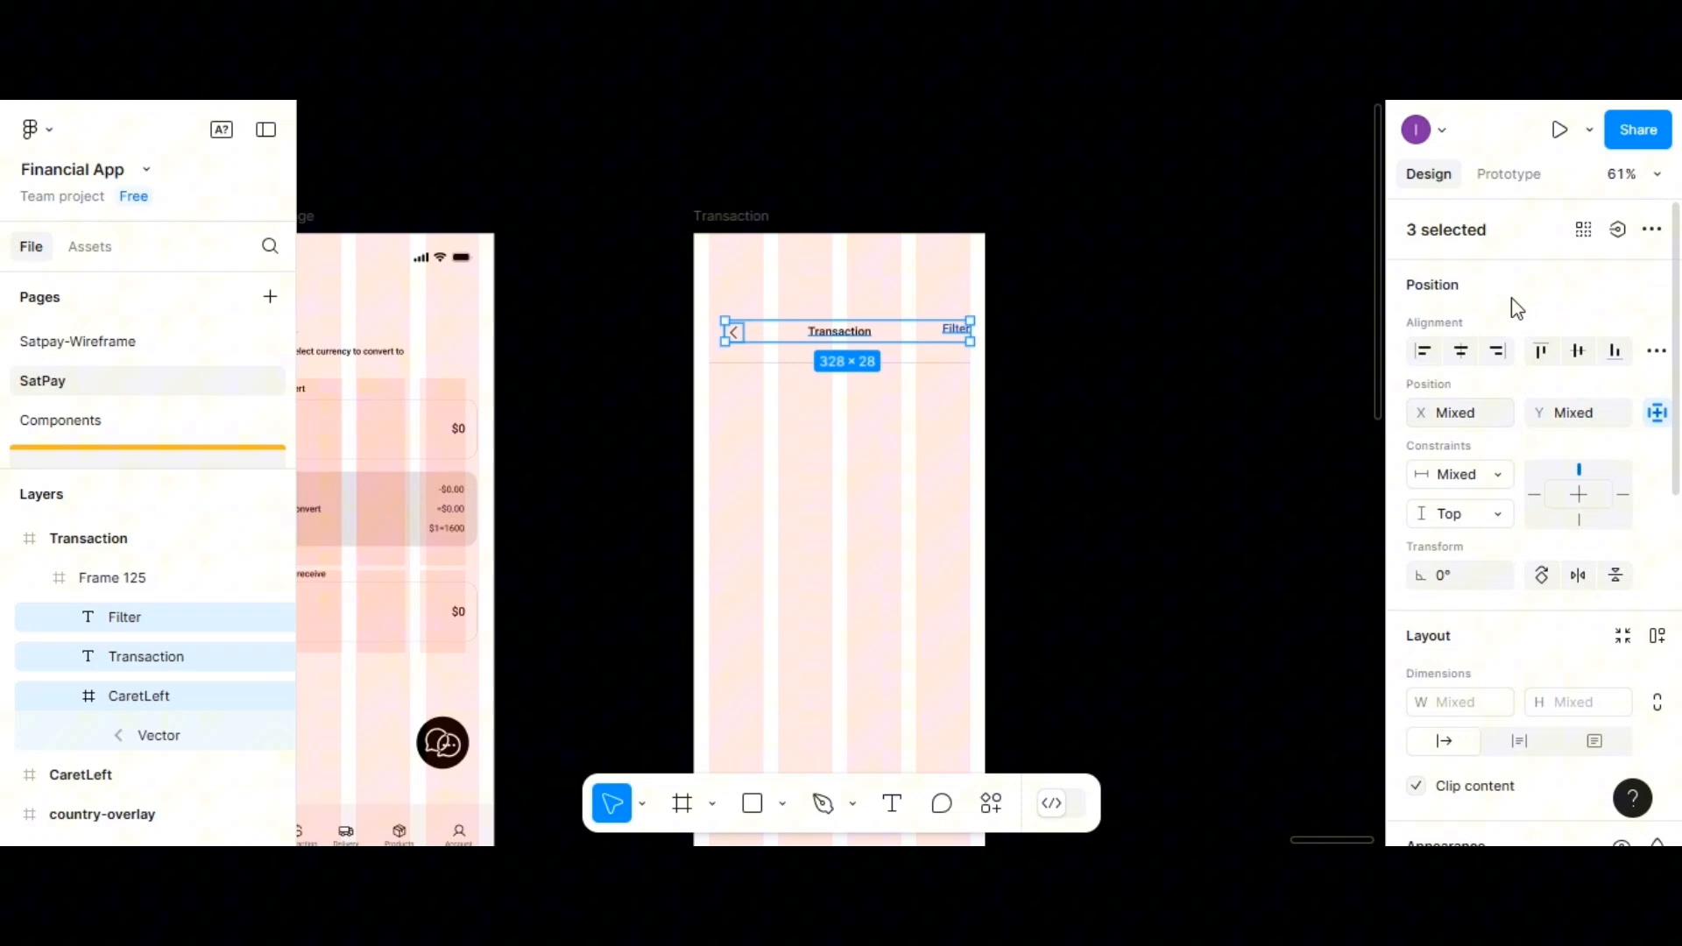
click(1578, 350)
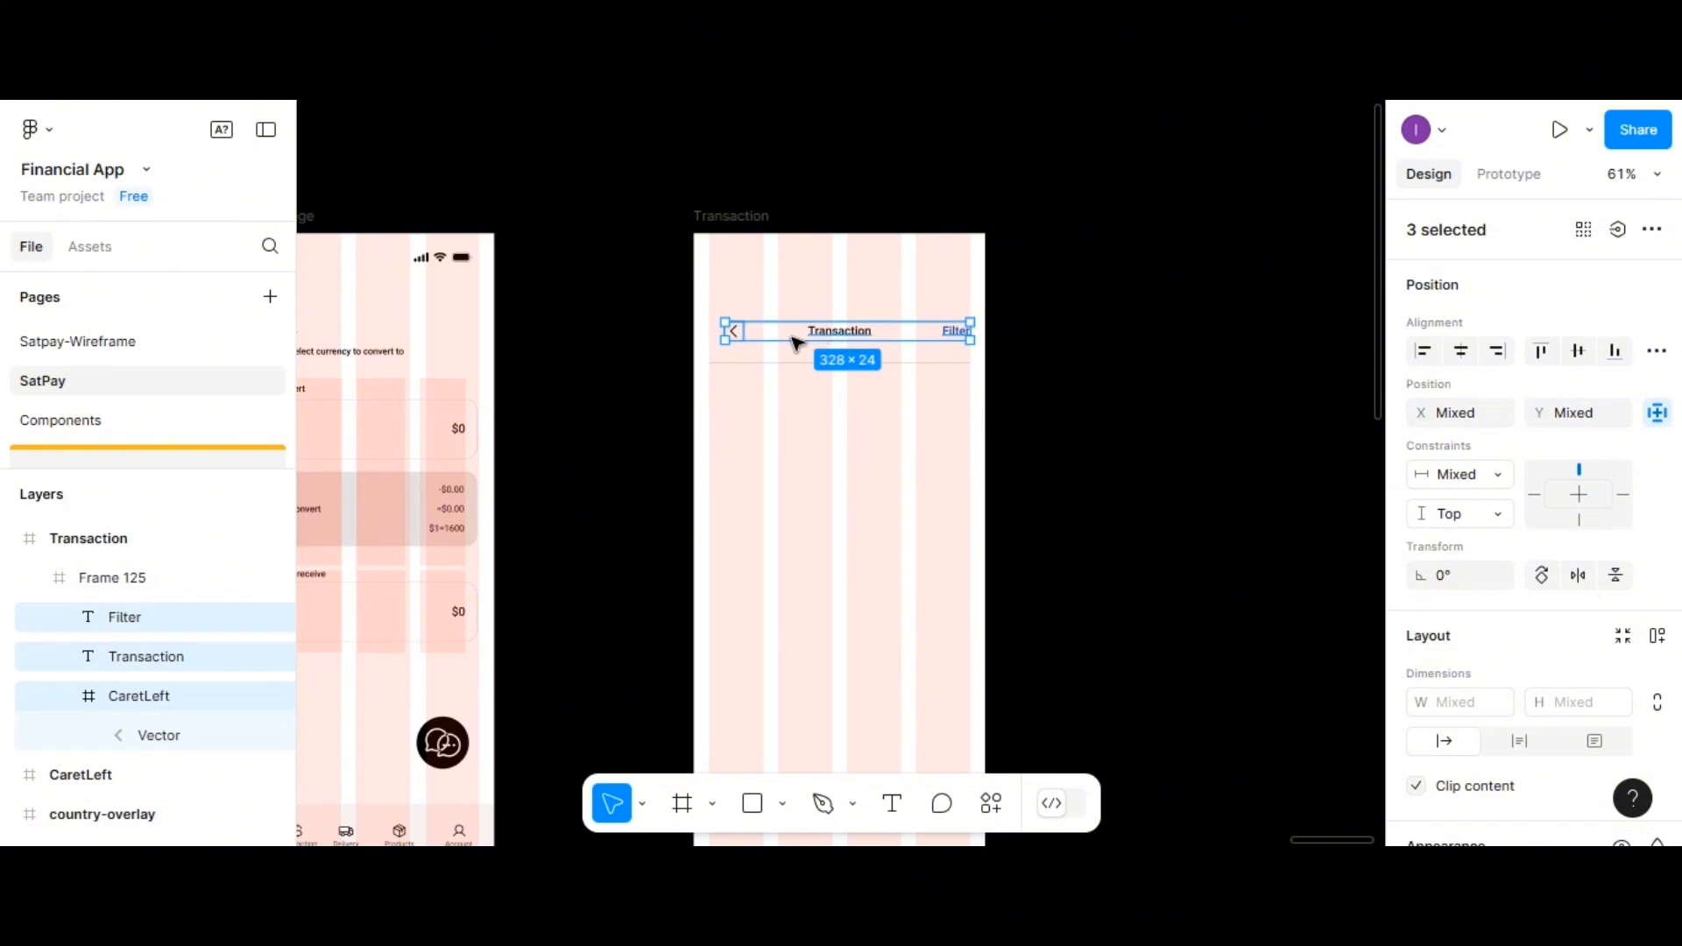
Move the caret icon's frame flush with the header's left edge, at X 0
click(738, 334)
drag(740, 333, 727, 334)
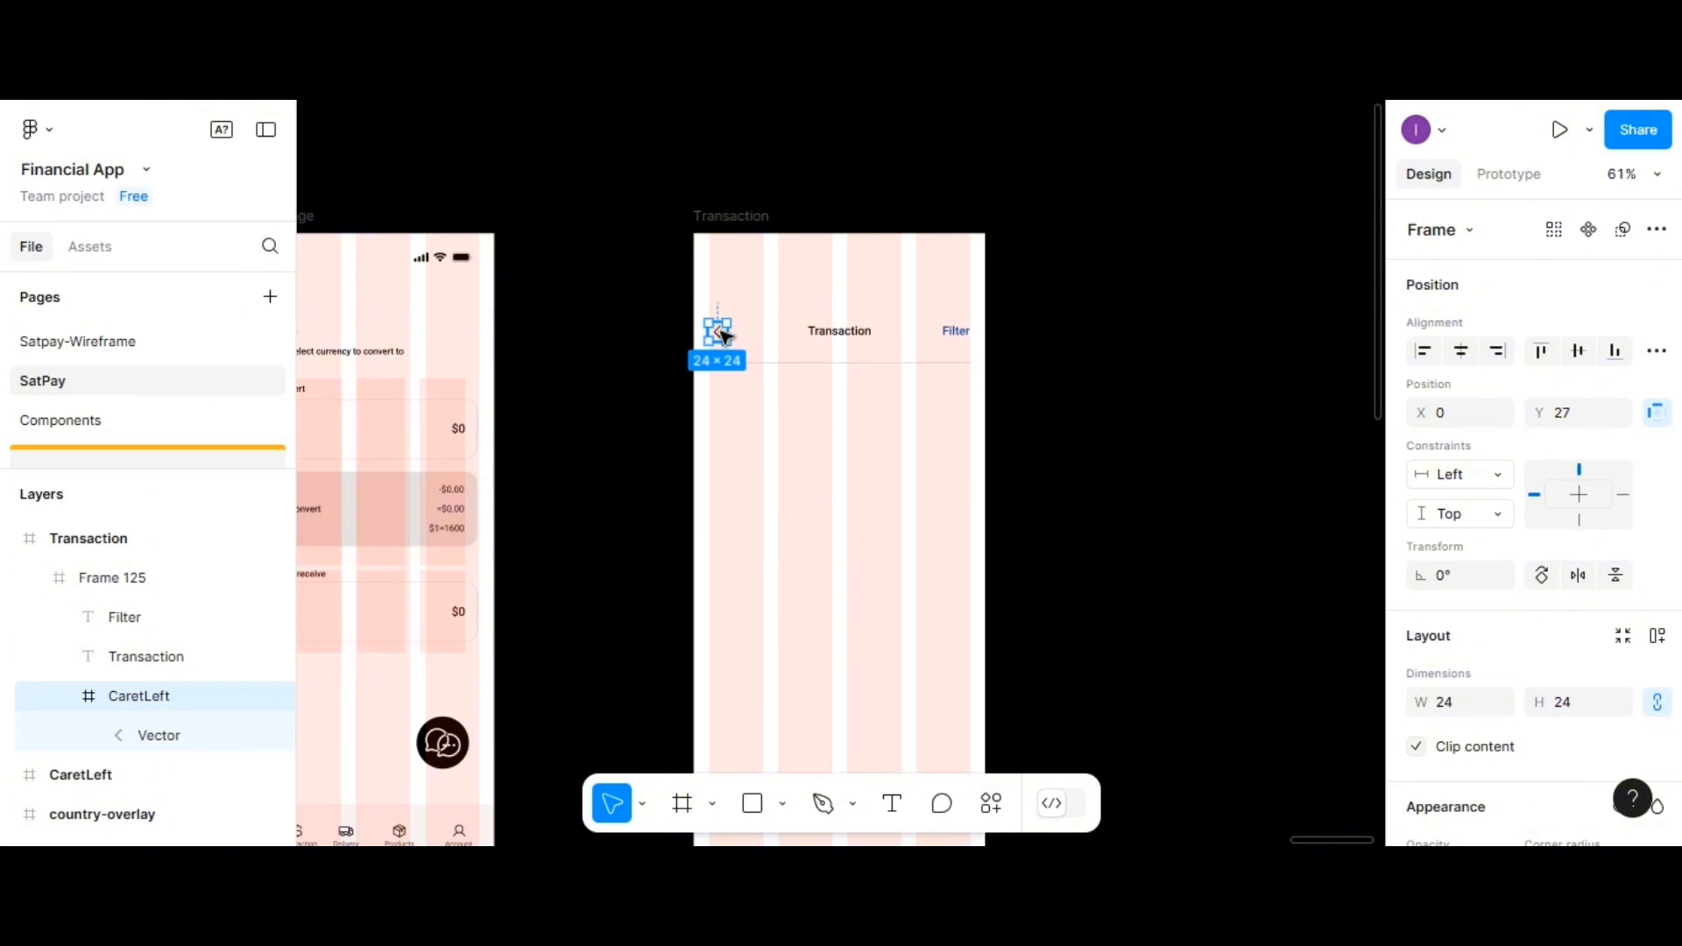
click(759, 439)
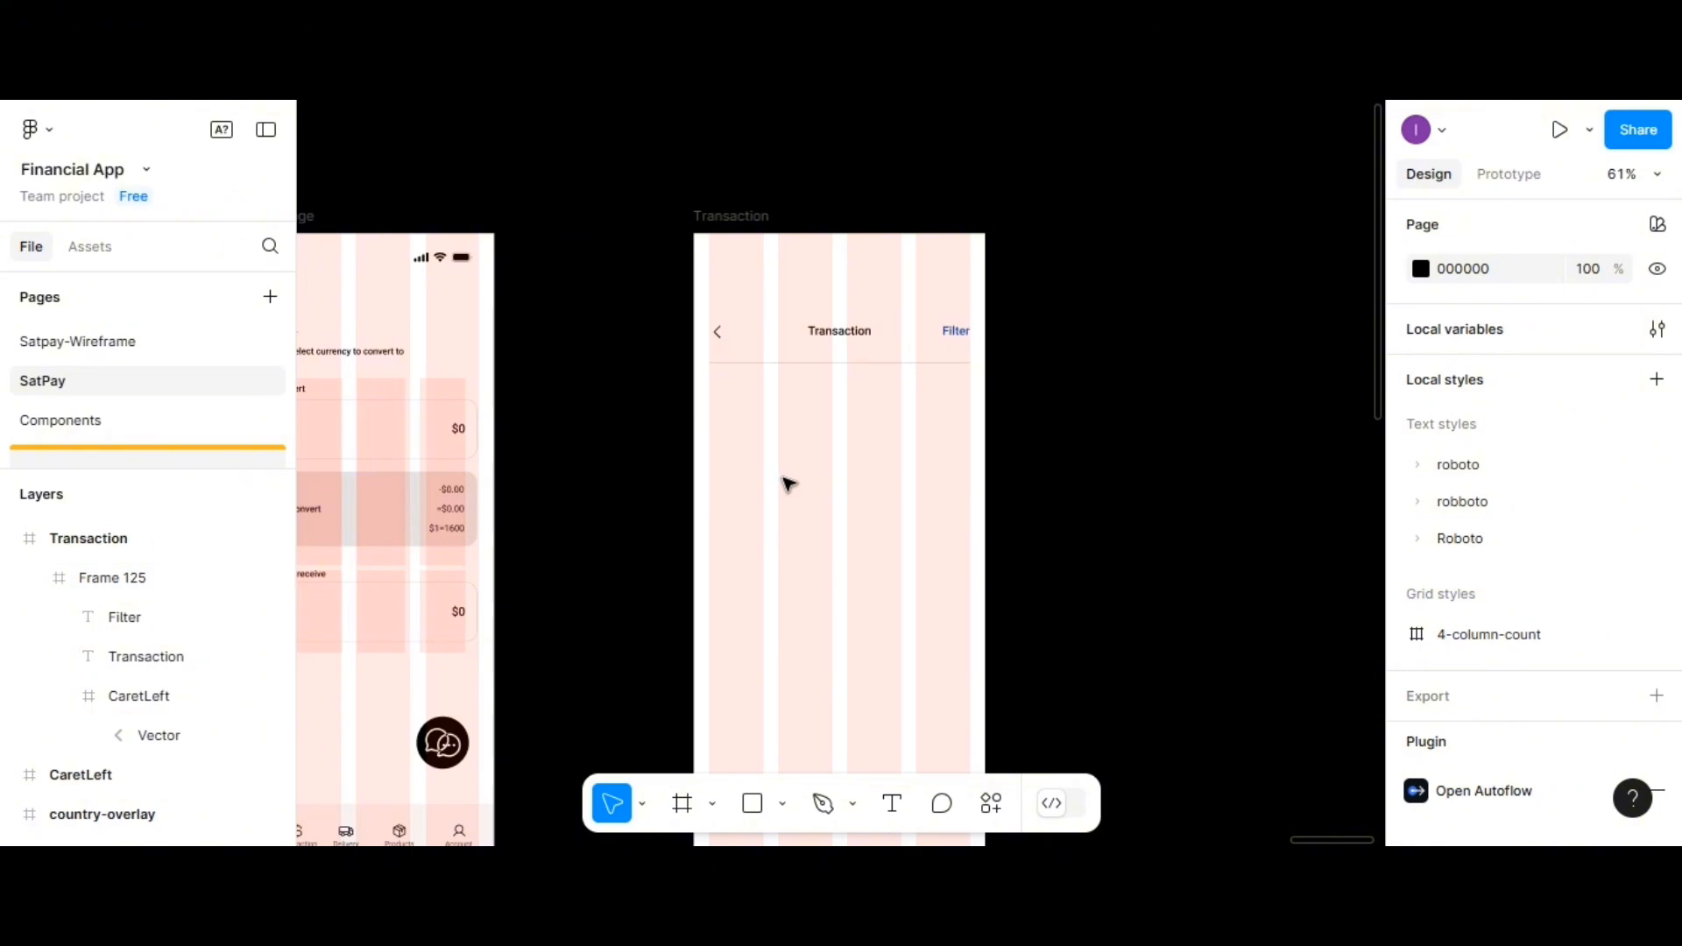
Pull the arrow vector out of its CaretLeft frame to below the header and delete the emptied frame
click(724, 334)
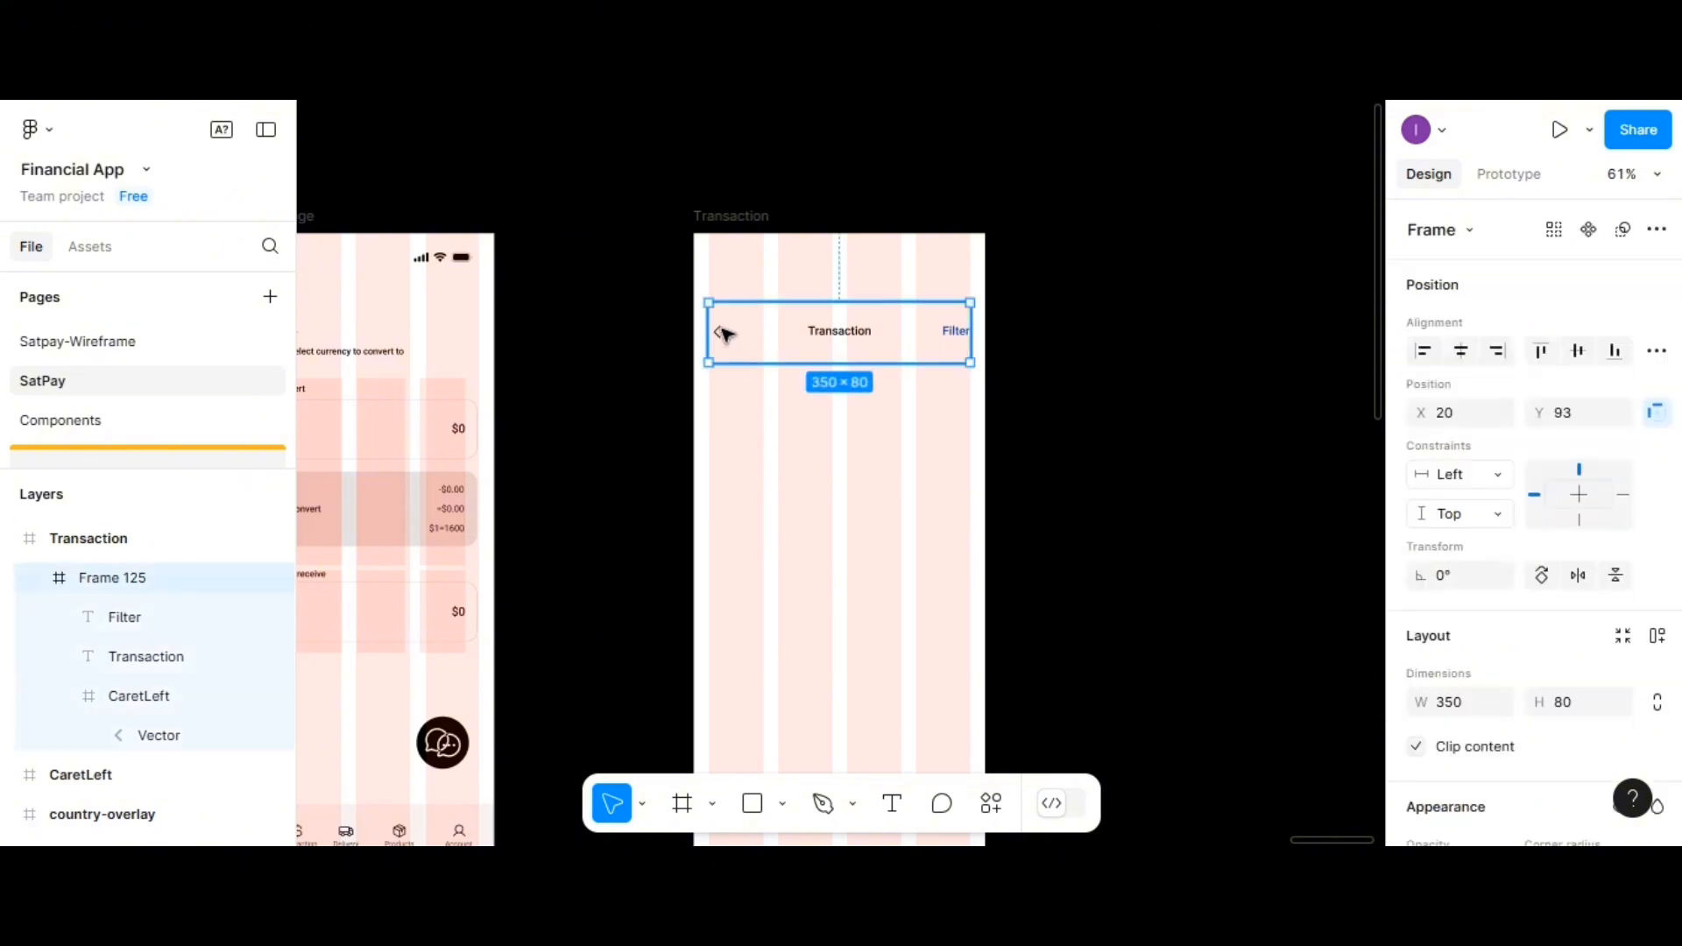
click(723, 336)
click(724, 336)
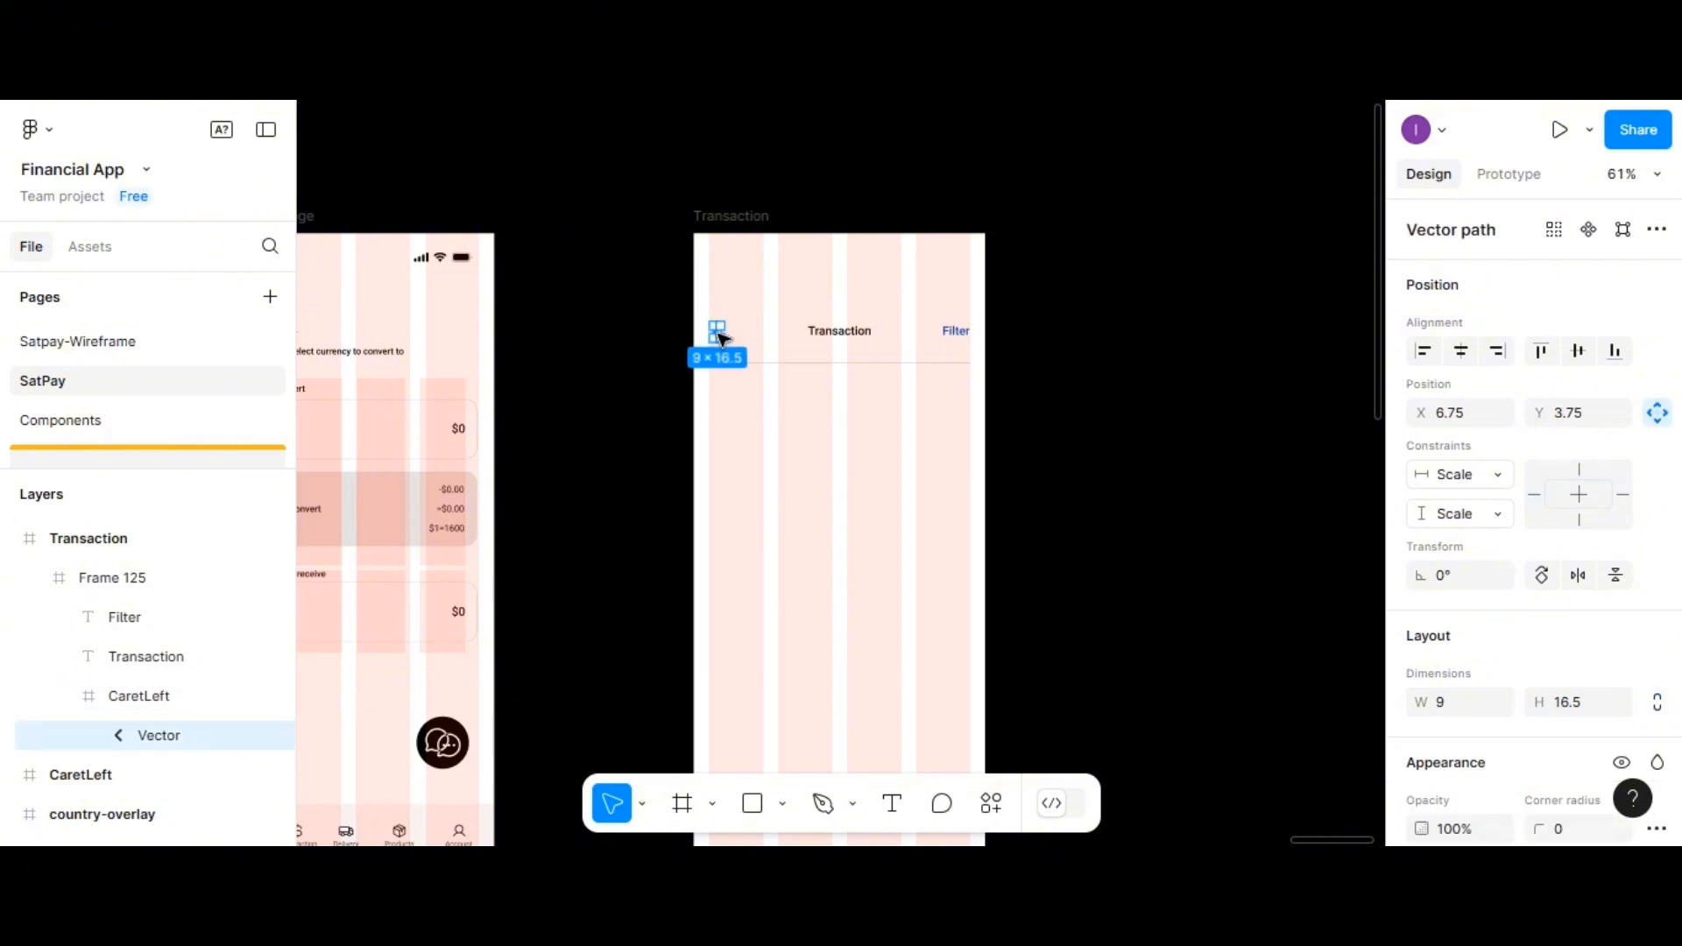
drag(720, 337, 739, 430)
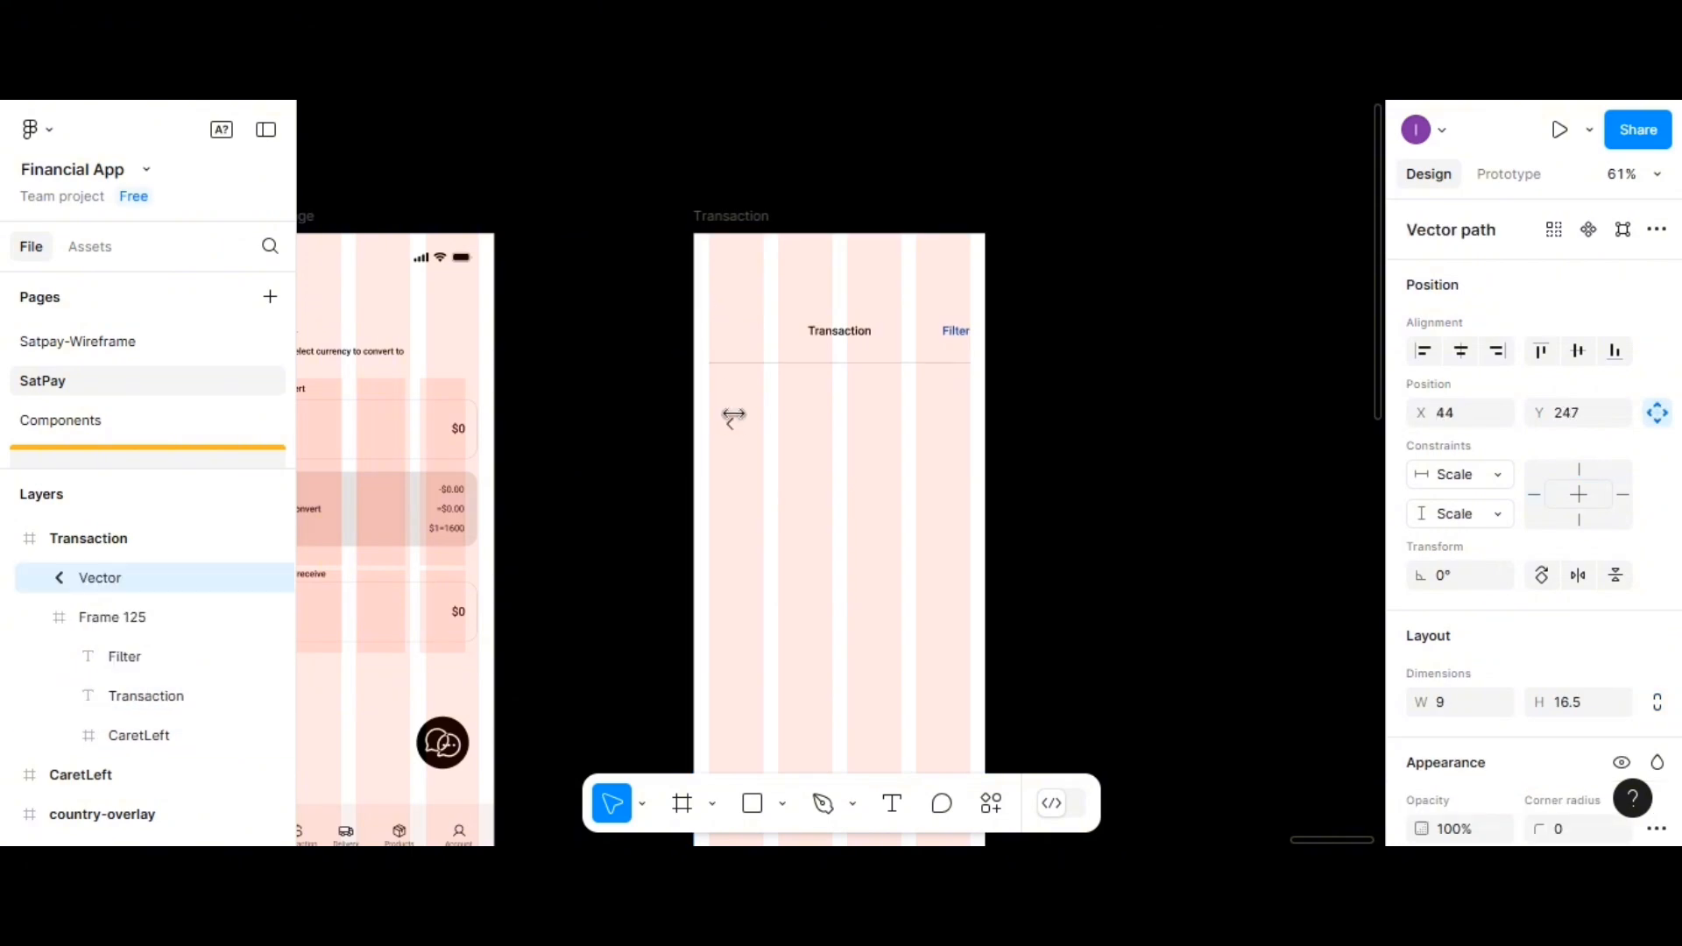
click(732, 339)
click(733, 340)
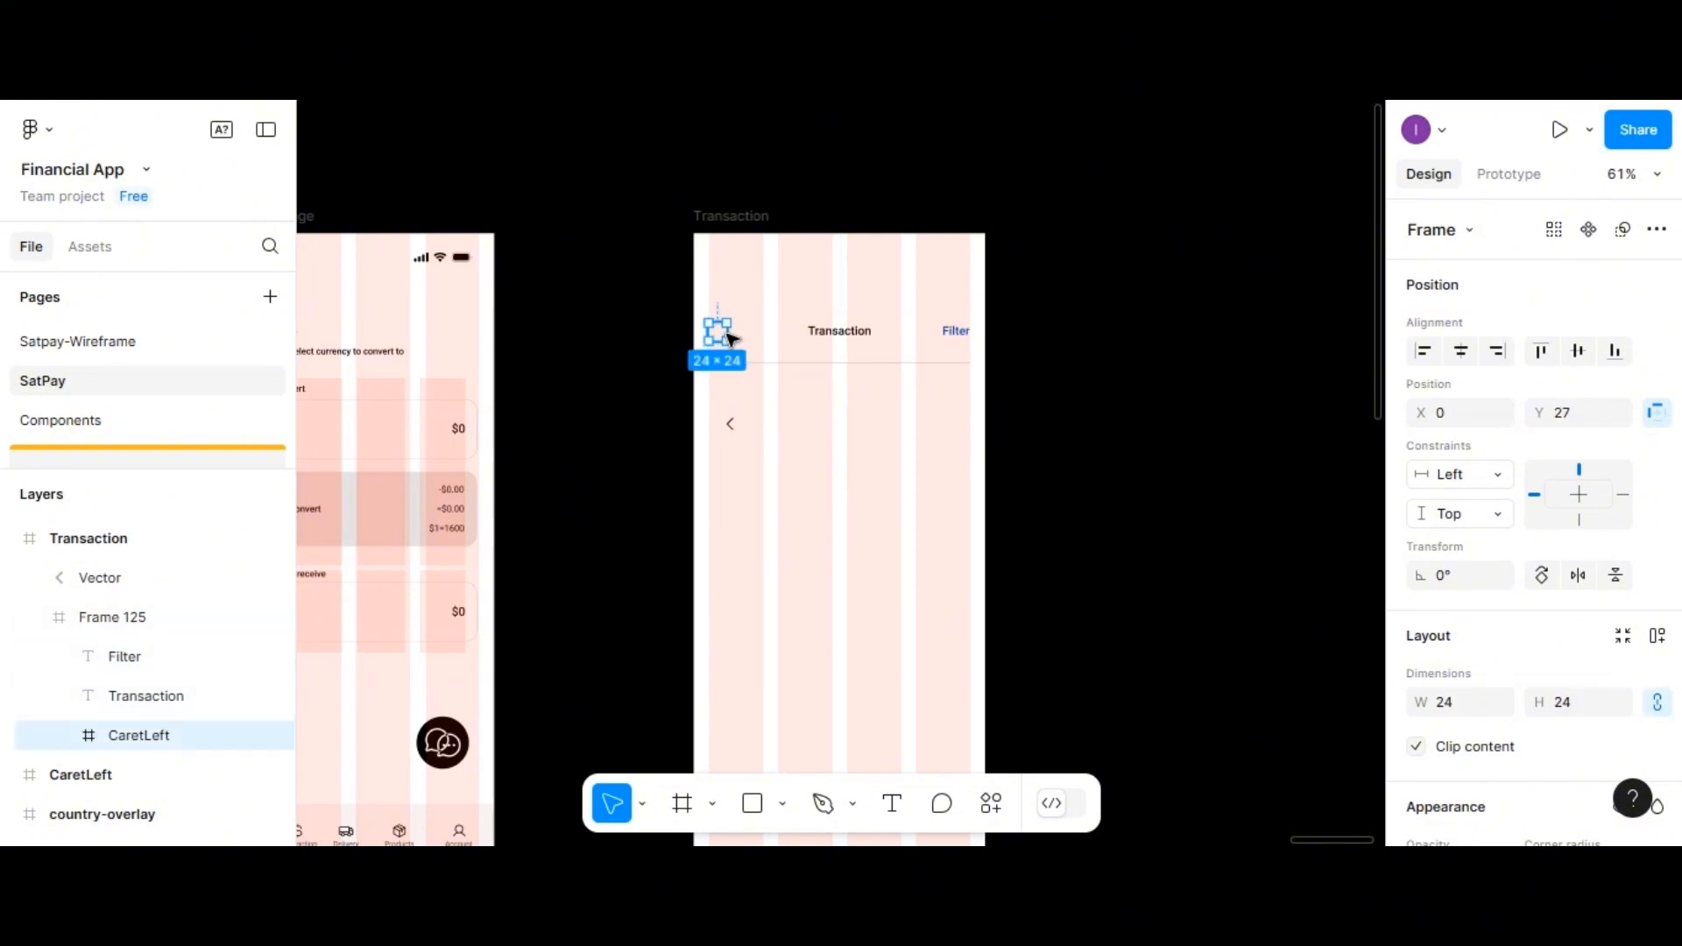
key(Delete)
Place the arrow vector inside the header at X 0 and align it with both texts on their vertical centres
click(732, 426)
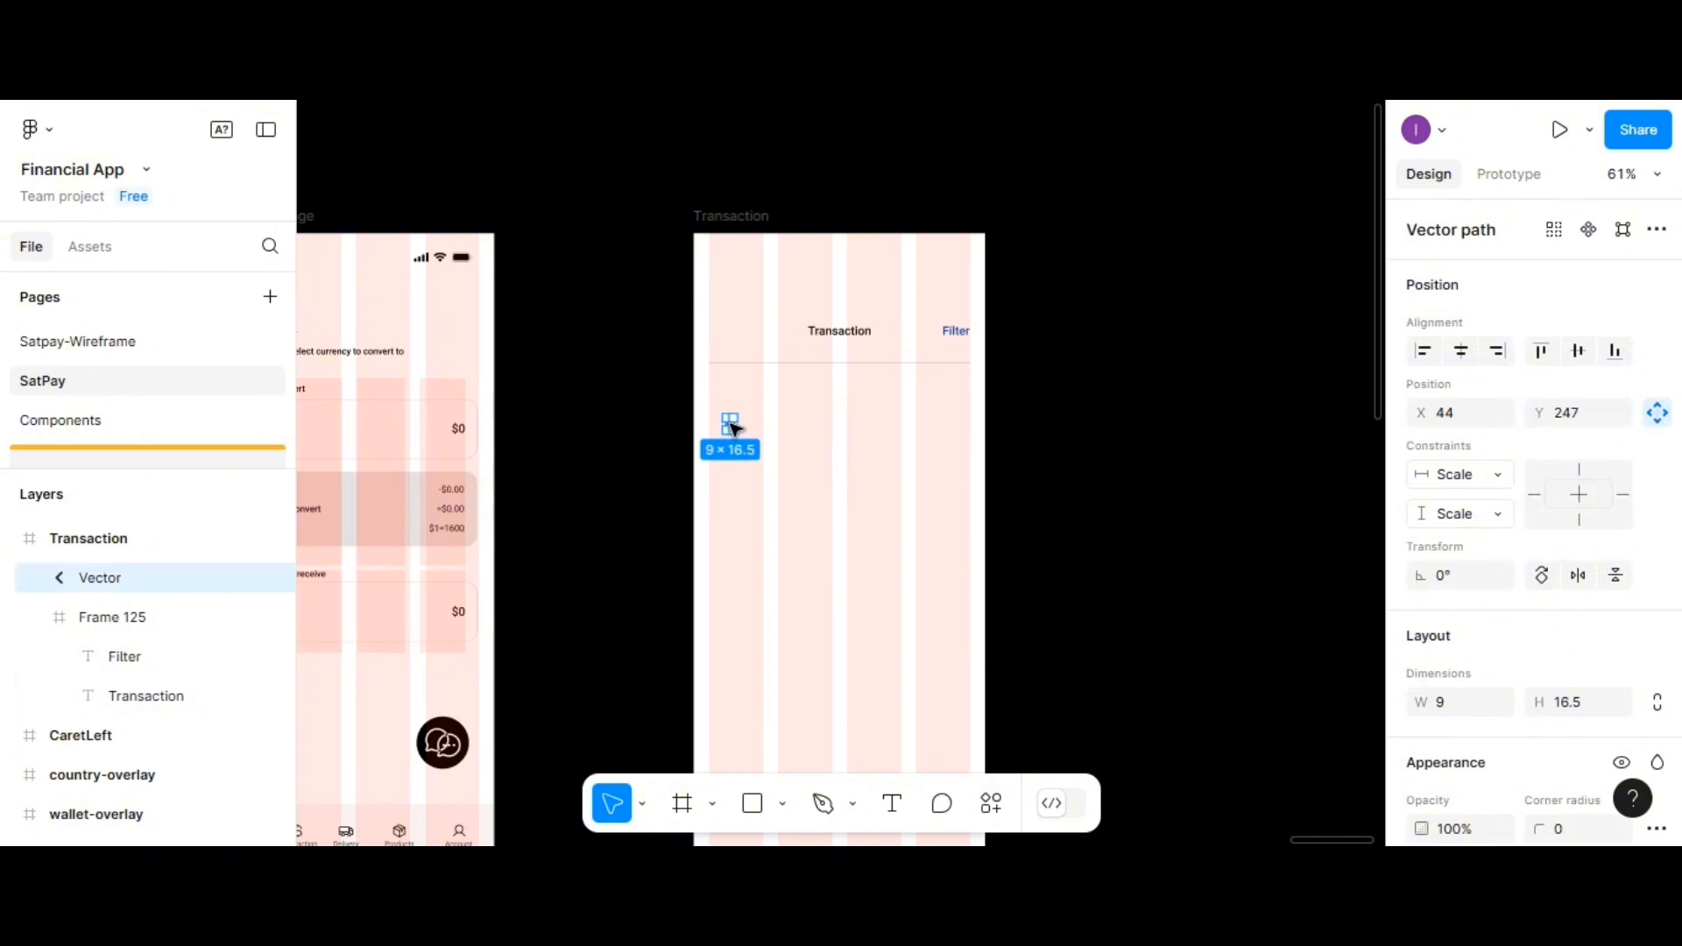
drag(732, 427, 712, 338)
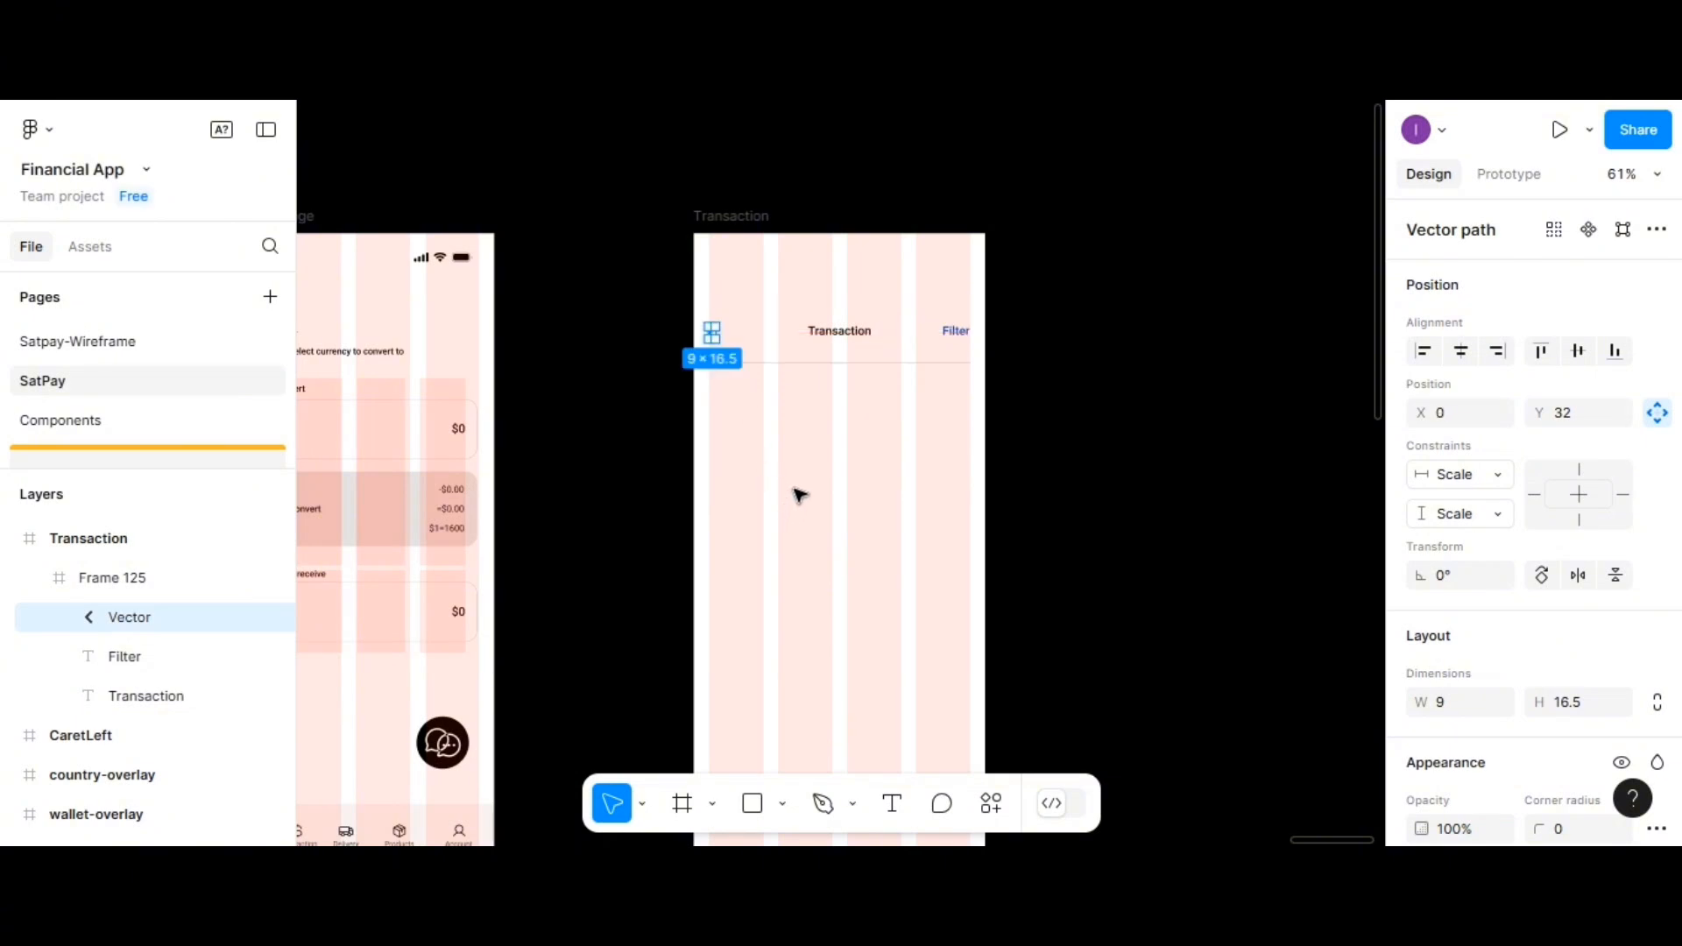
shift+click(837, 337)
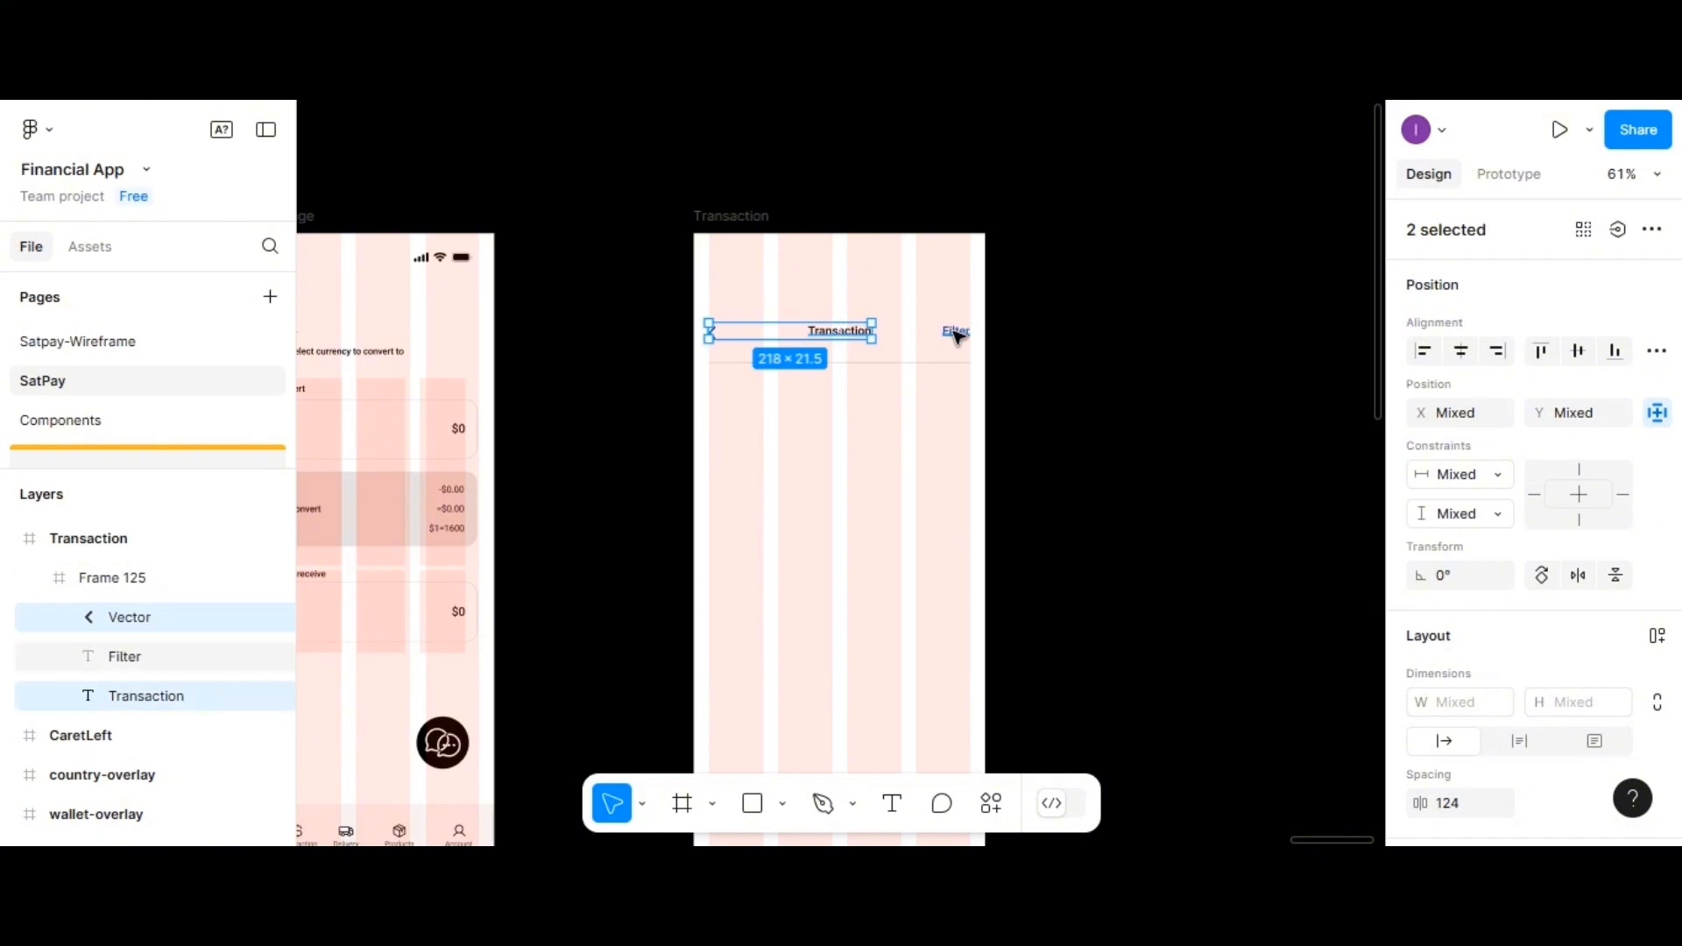
shift+click(955, 332)
click(1578, 352)
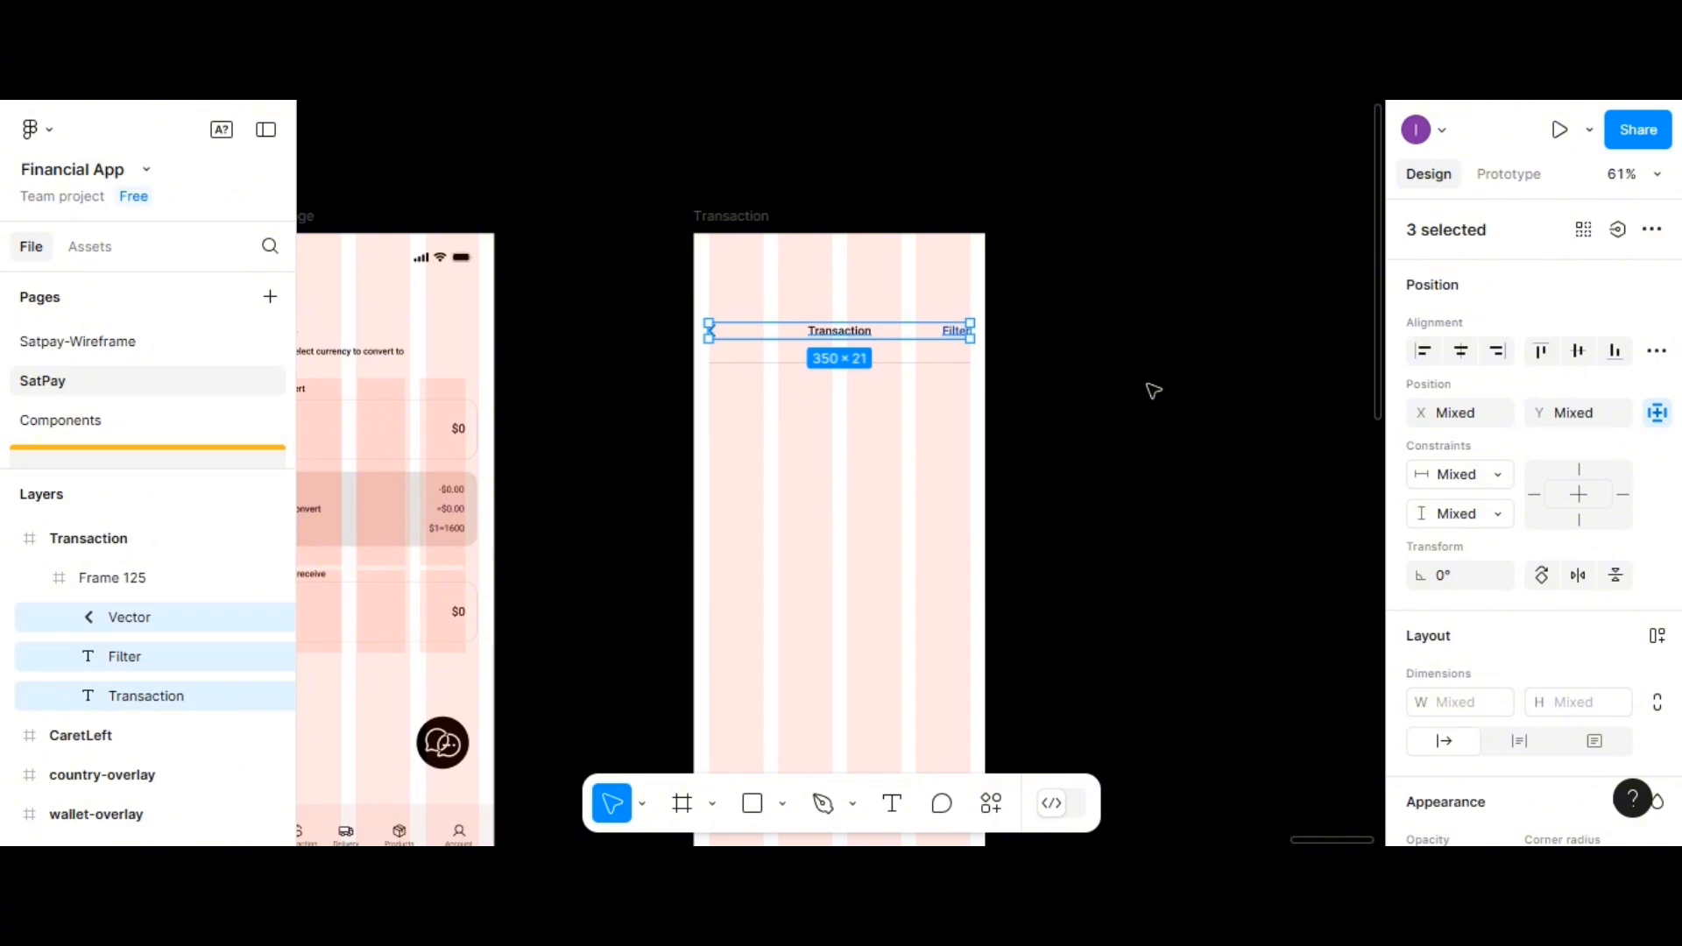
Group the arrow, title and "Filter" text, and centre the group vertically in the header frame
key(ctrl+g)
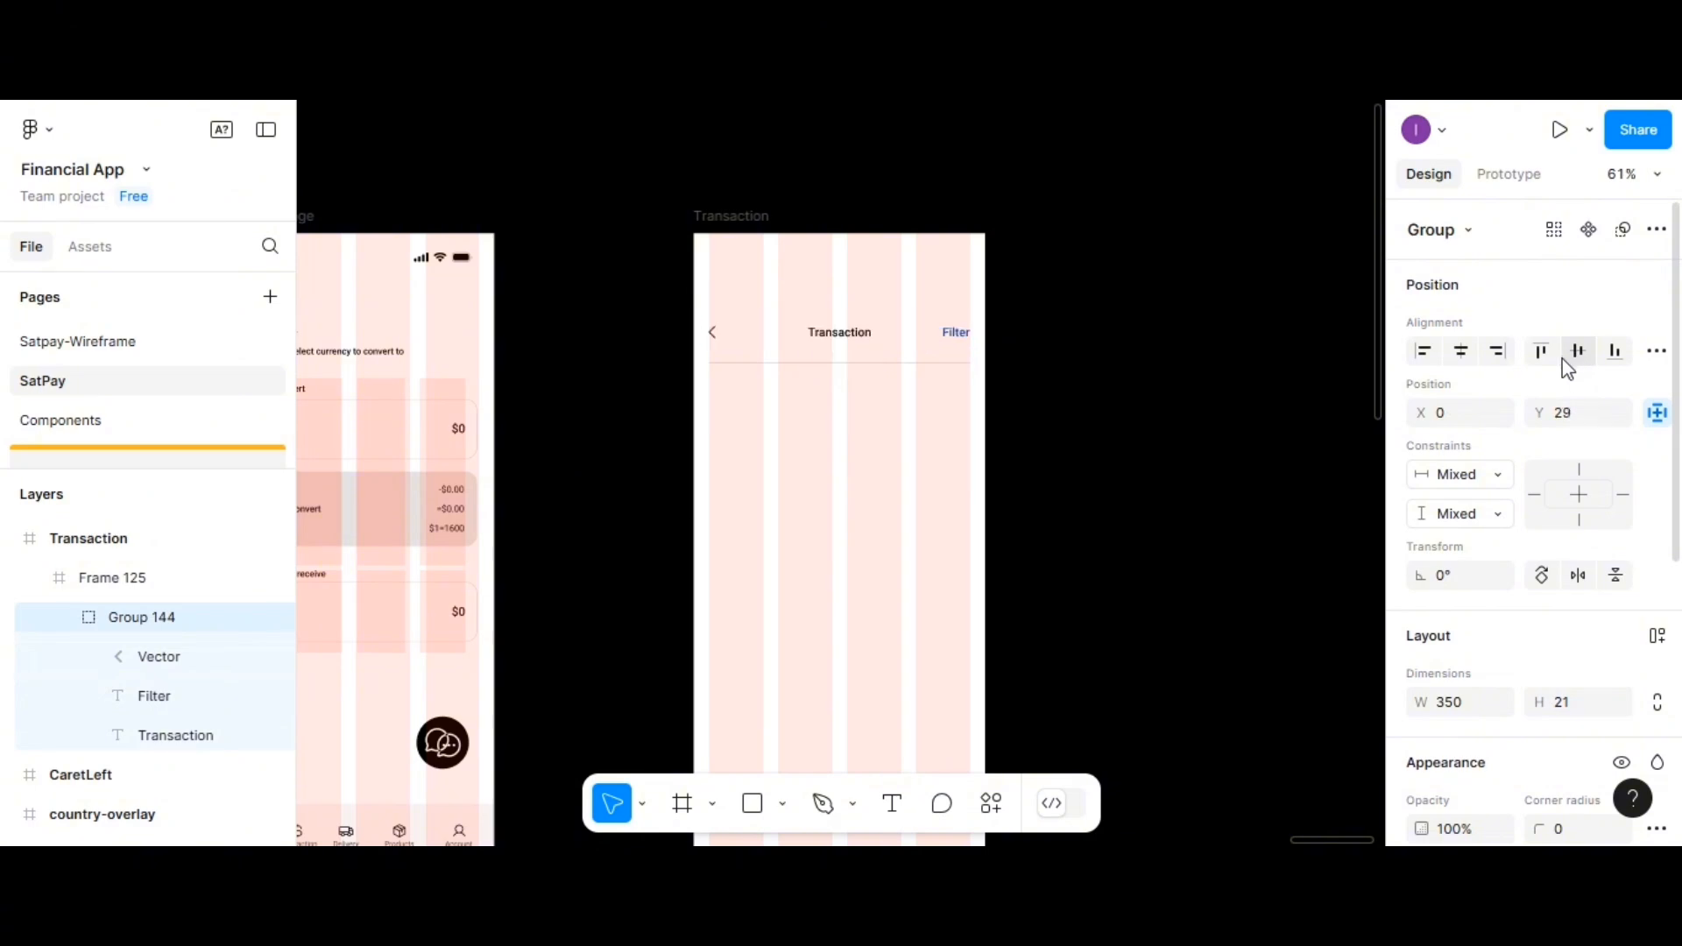
click(875, 359)
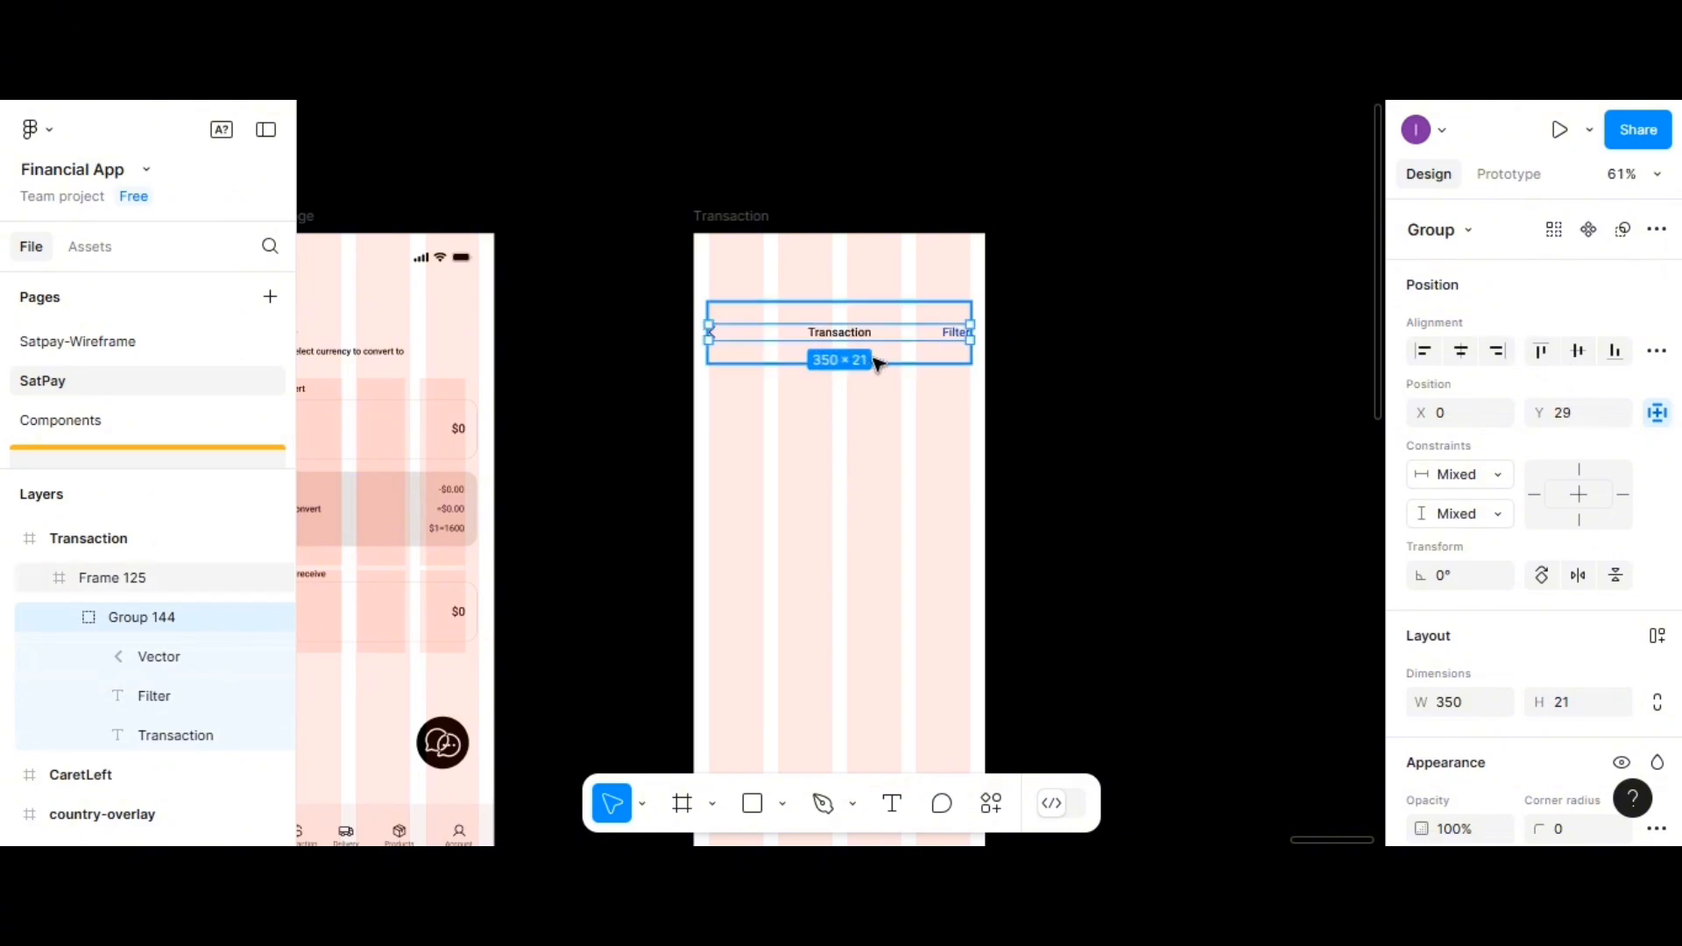
click(863, 501)
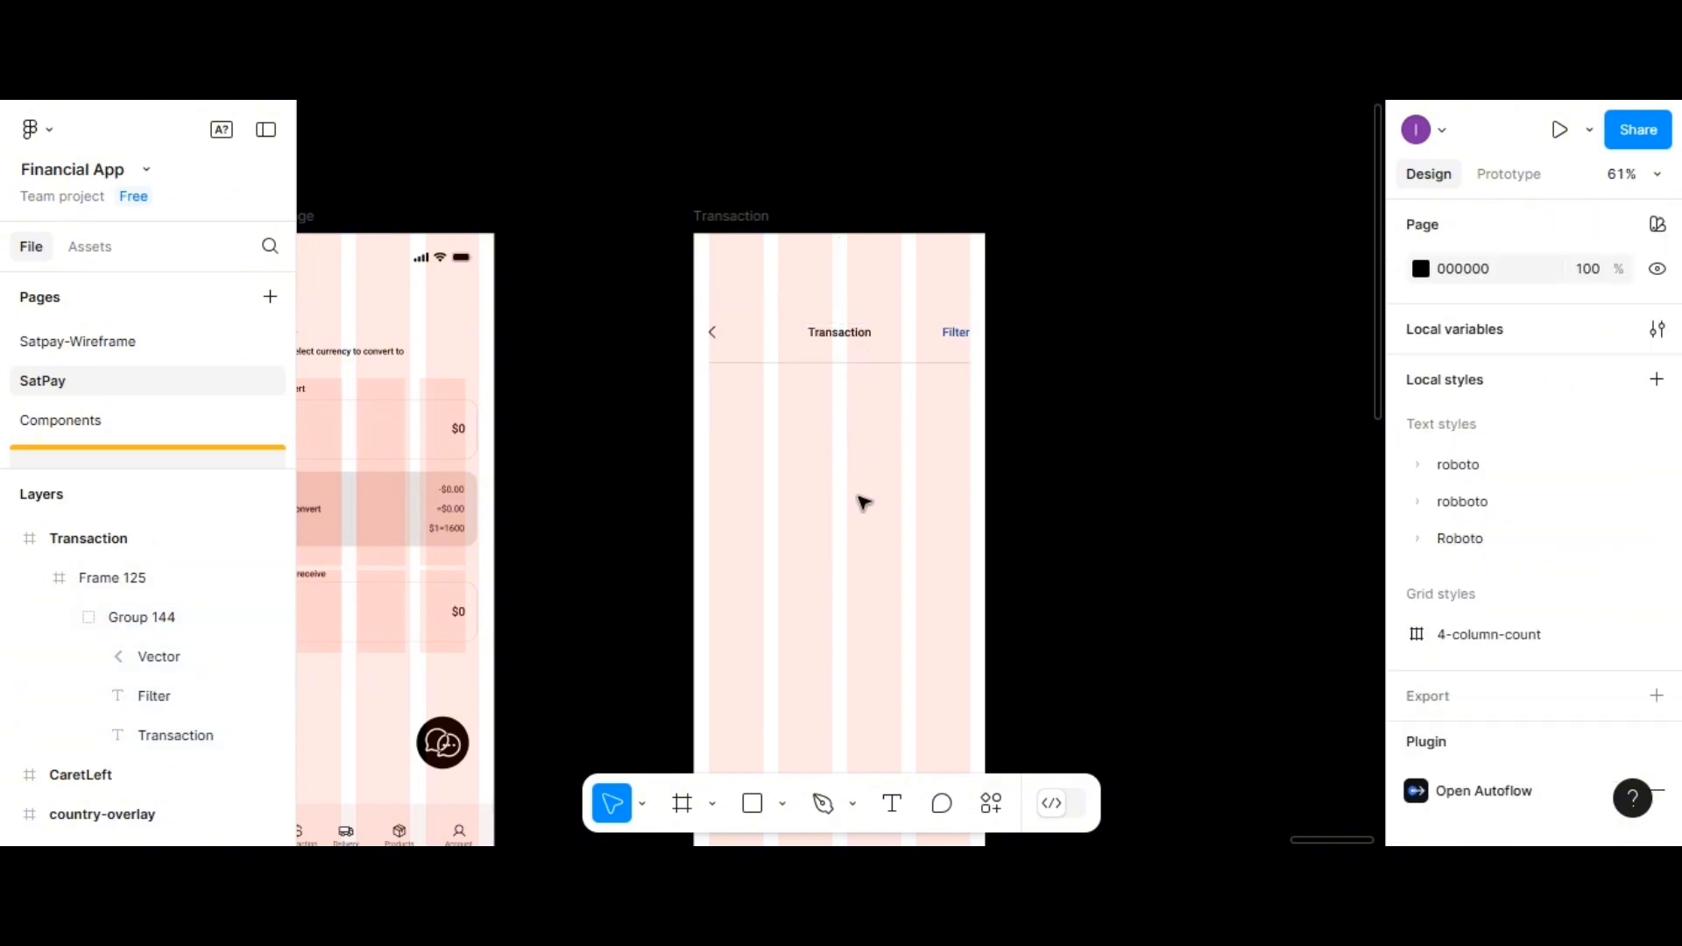
Set the header frame's Y position to 60
click(839, 363)
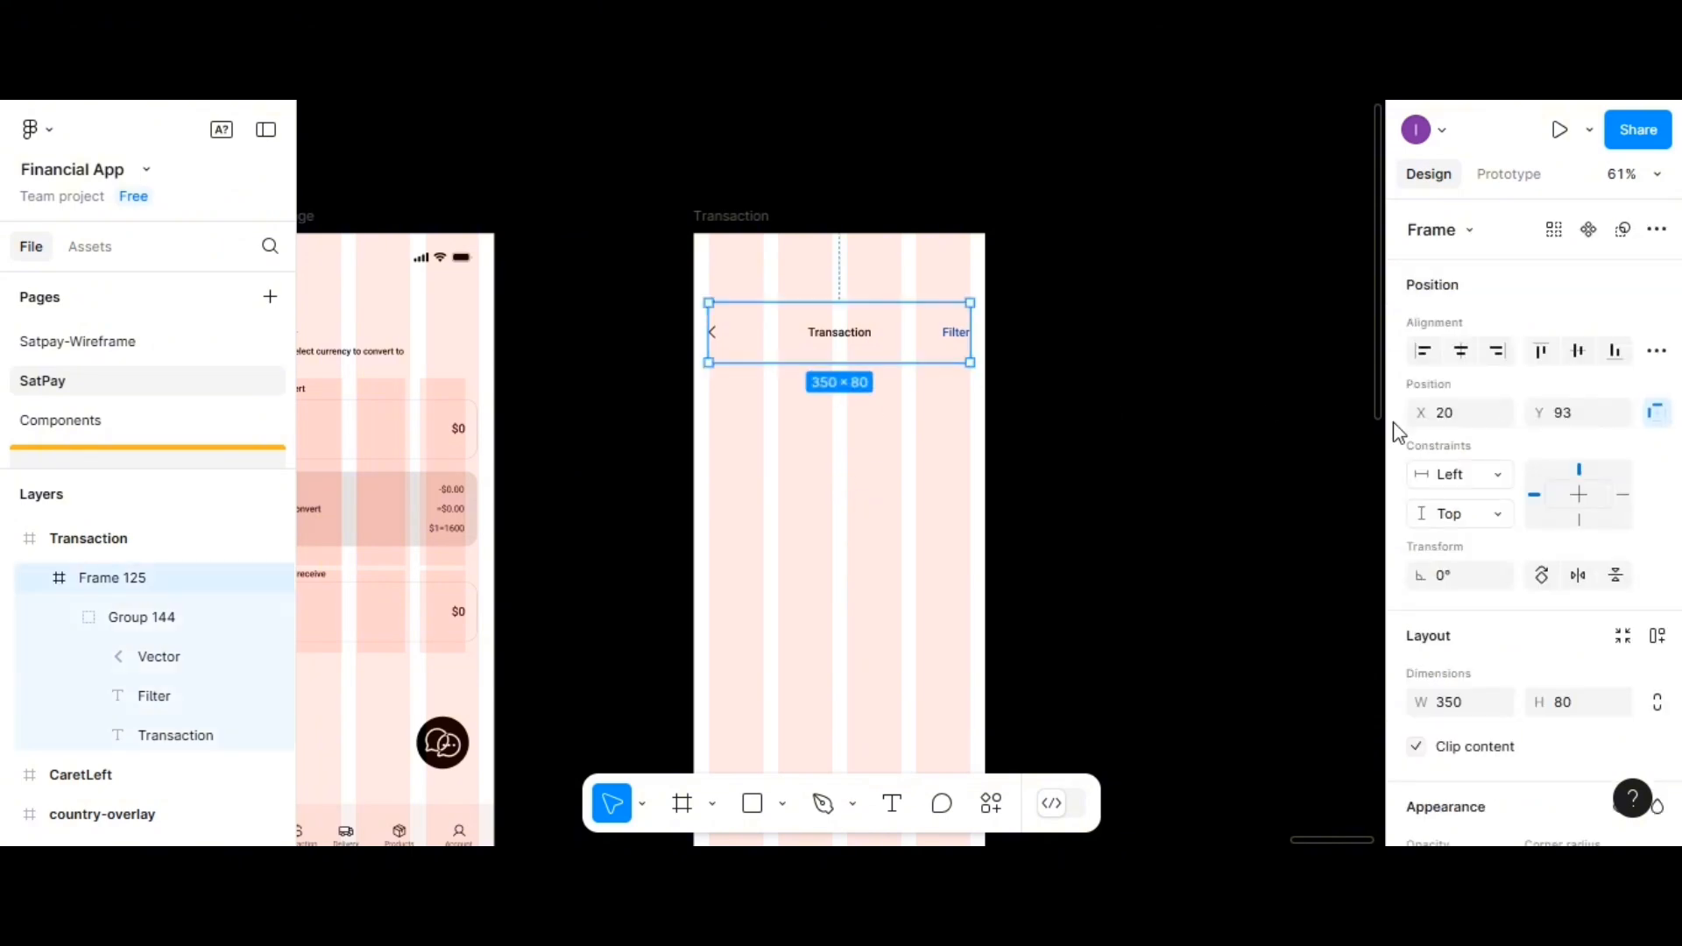
click(1571, 422)
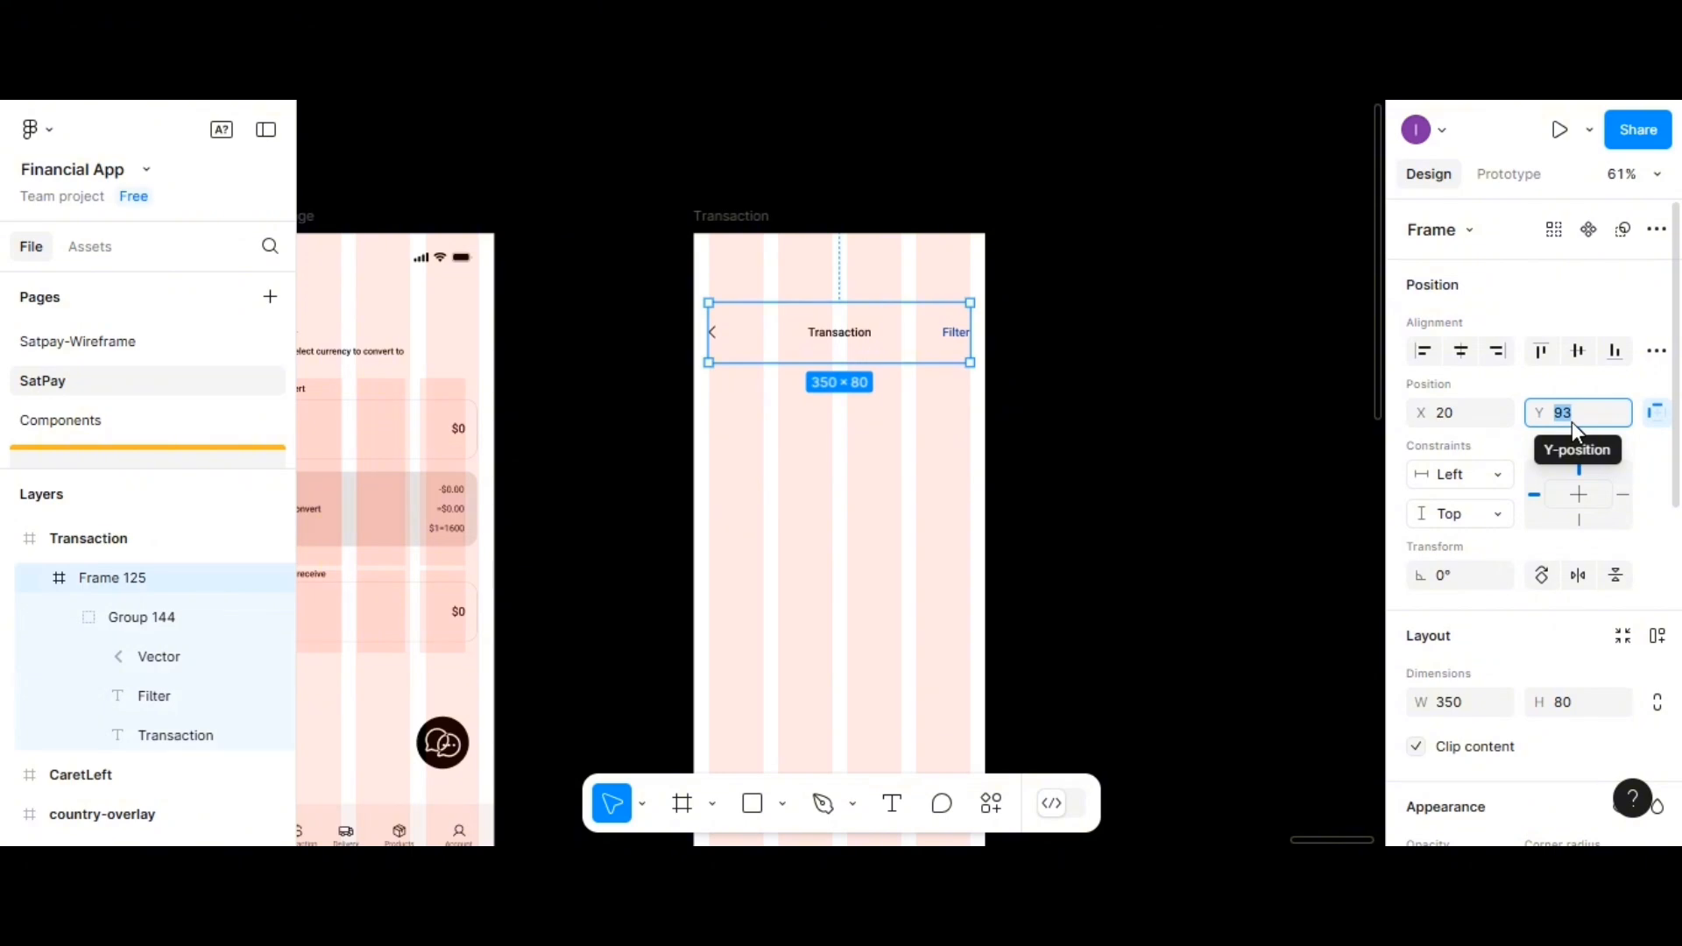
text(60)
key(Return)
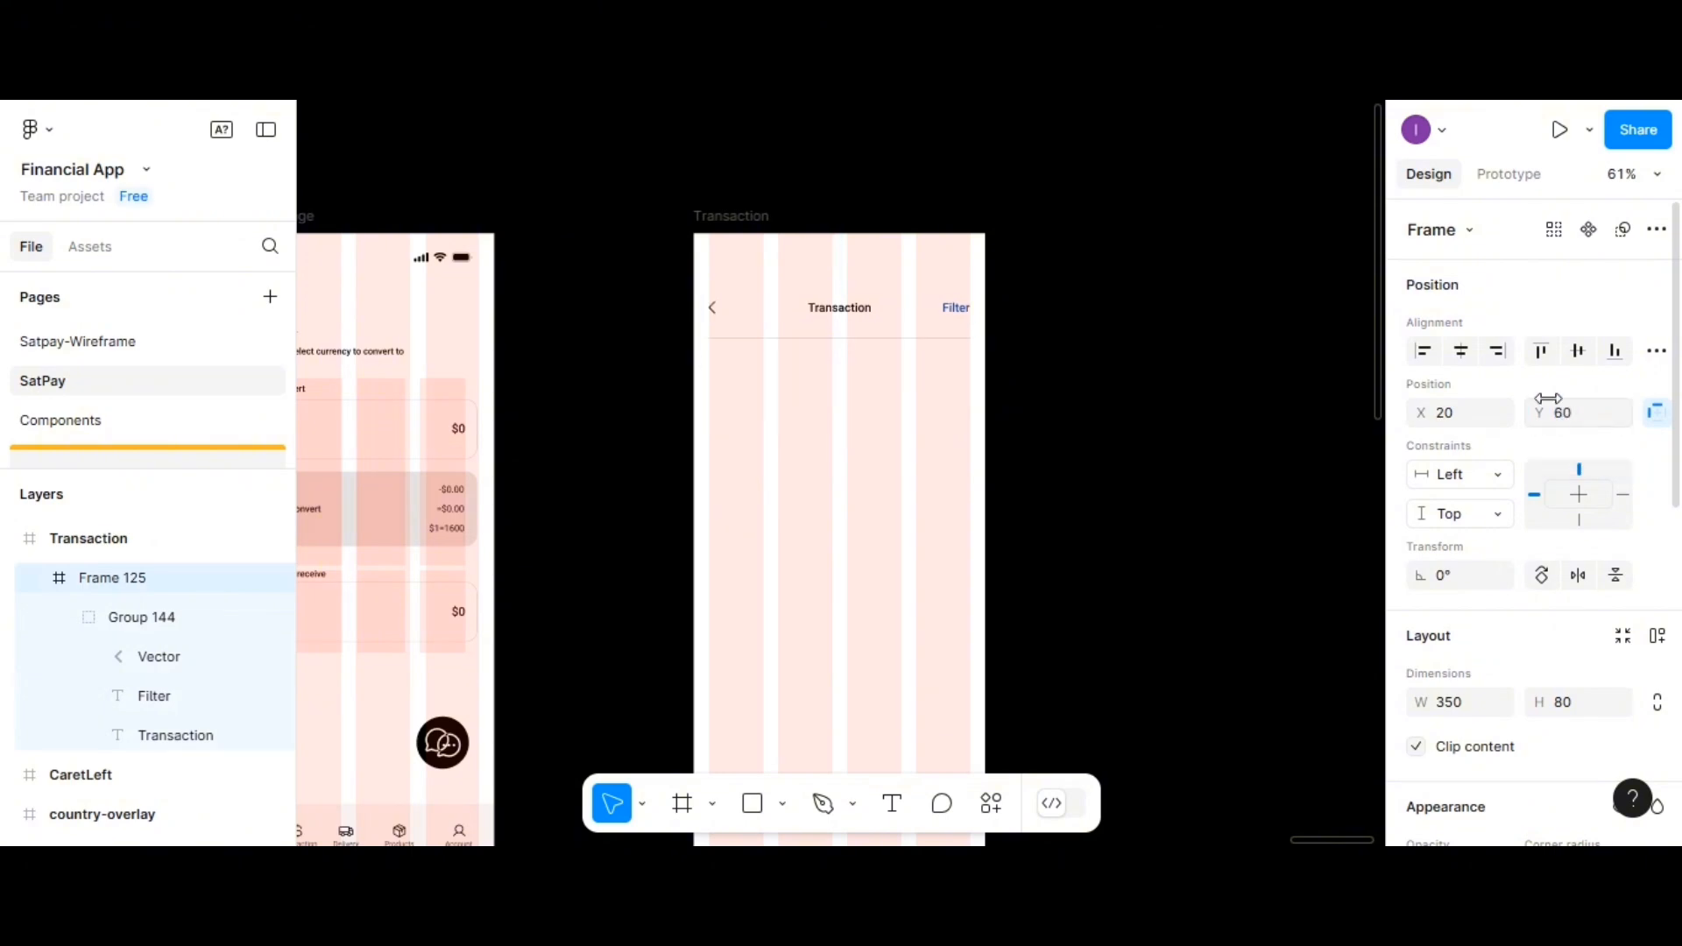
click(839, 491)
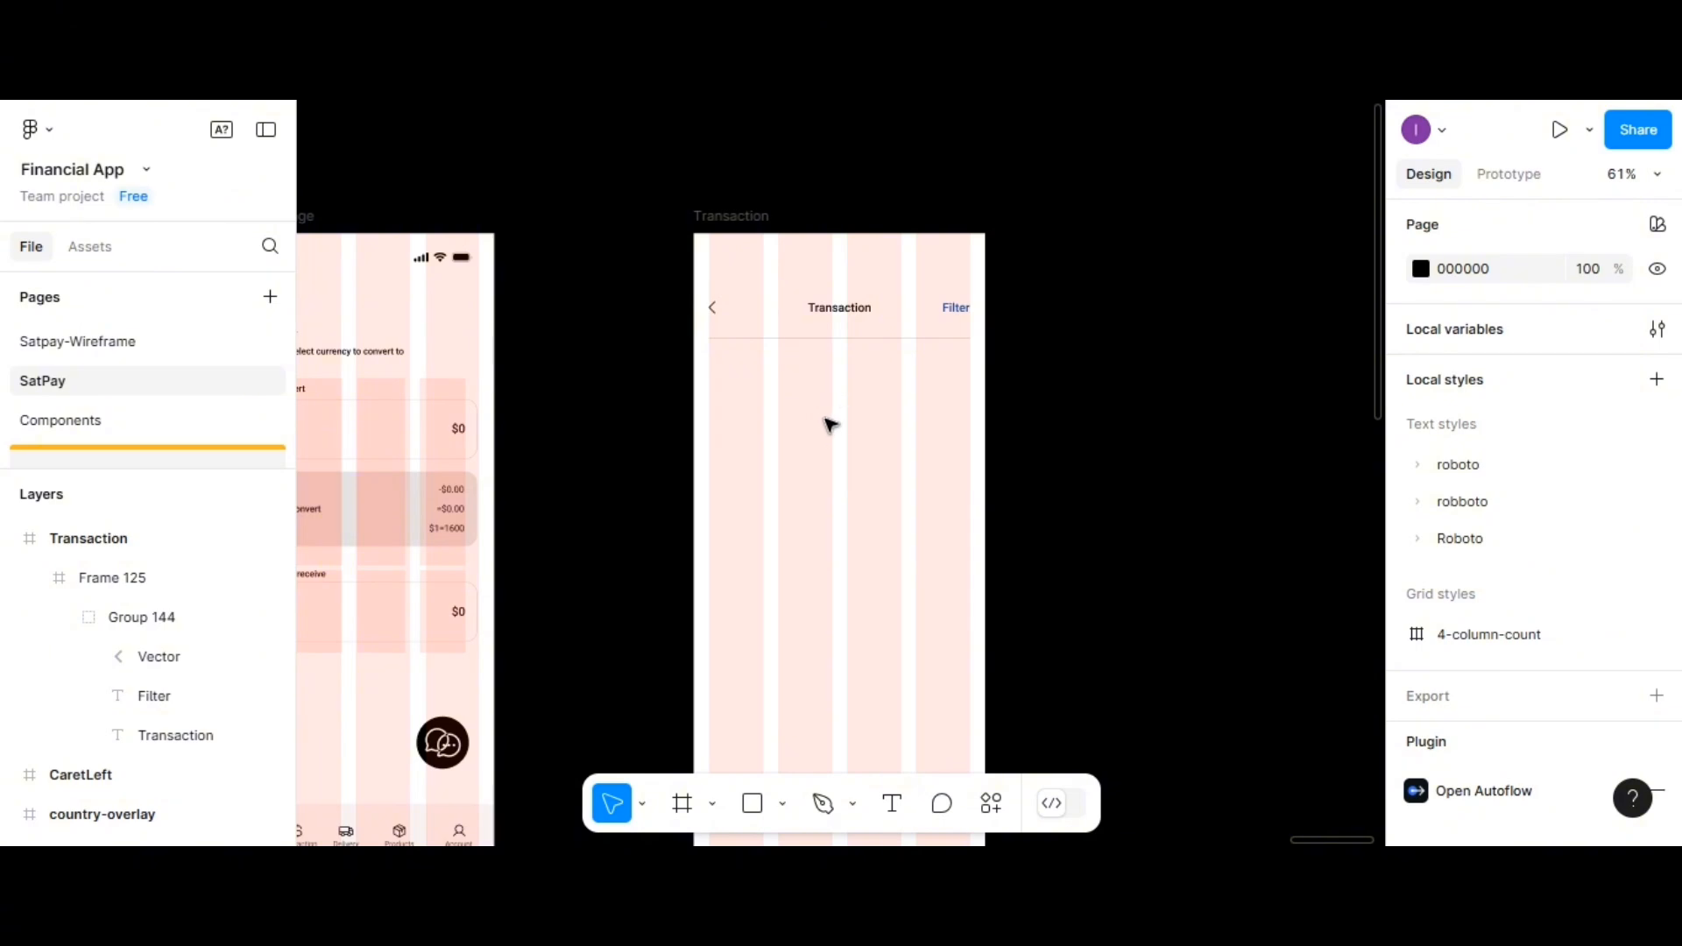
Draw a new frame in the middle of the screen below the header and size it to 60 × 80
click(682, 804)
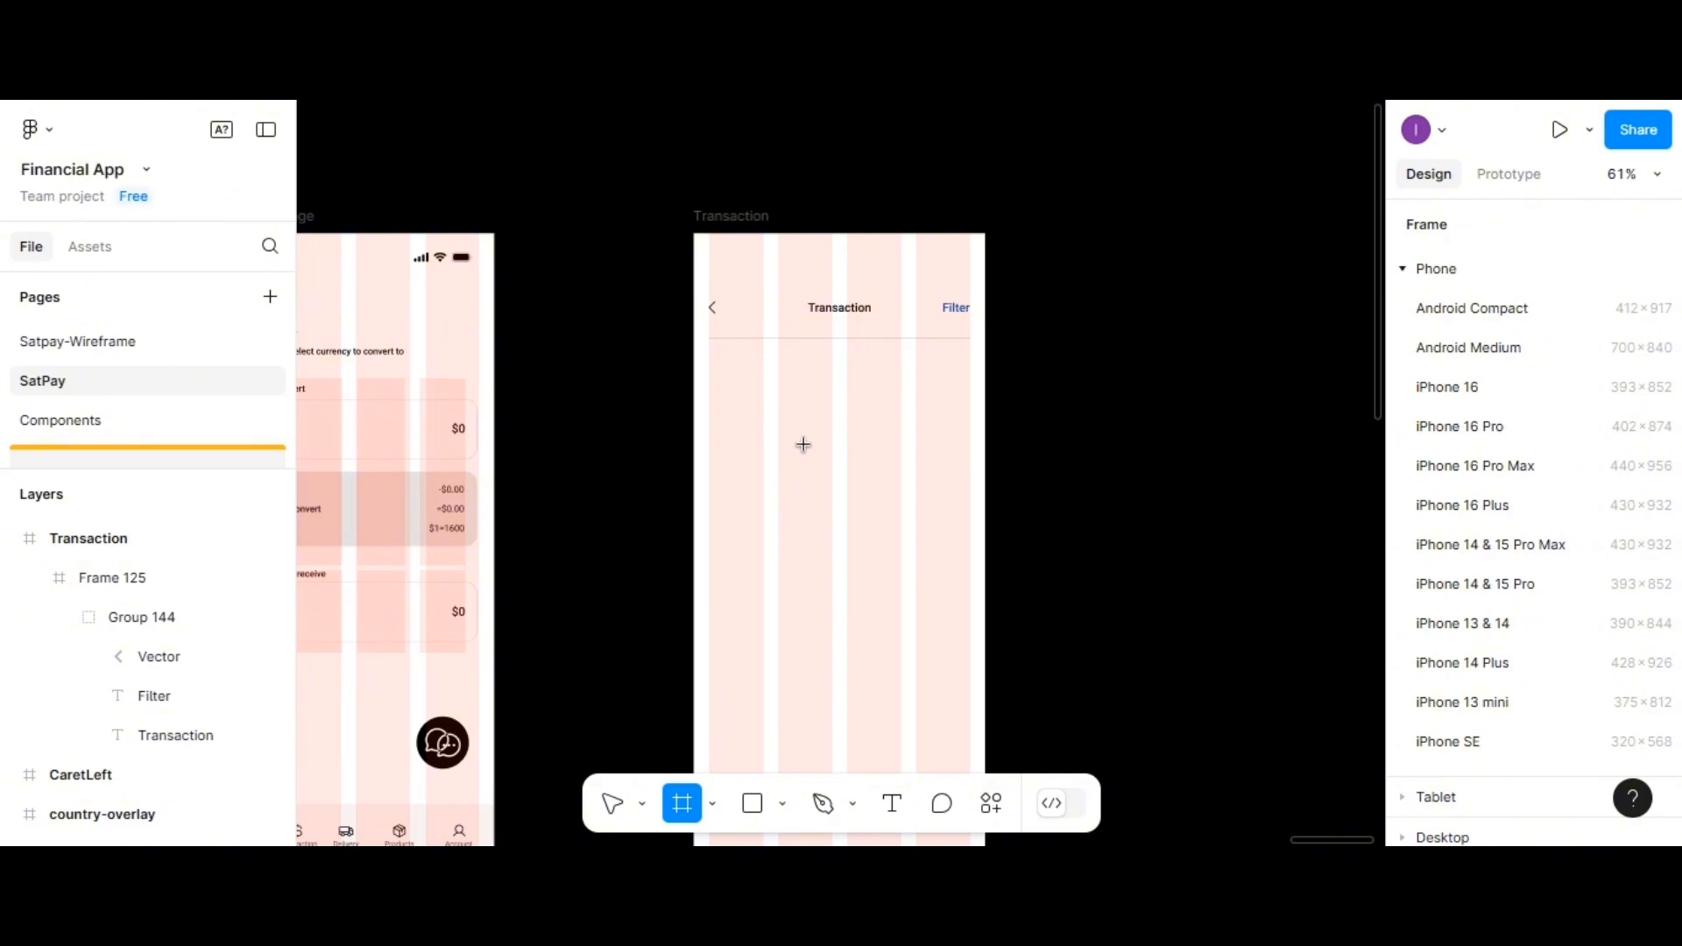
drag(804, 438, 872, 505)
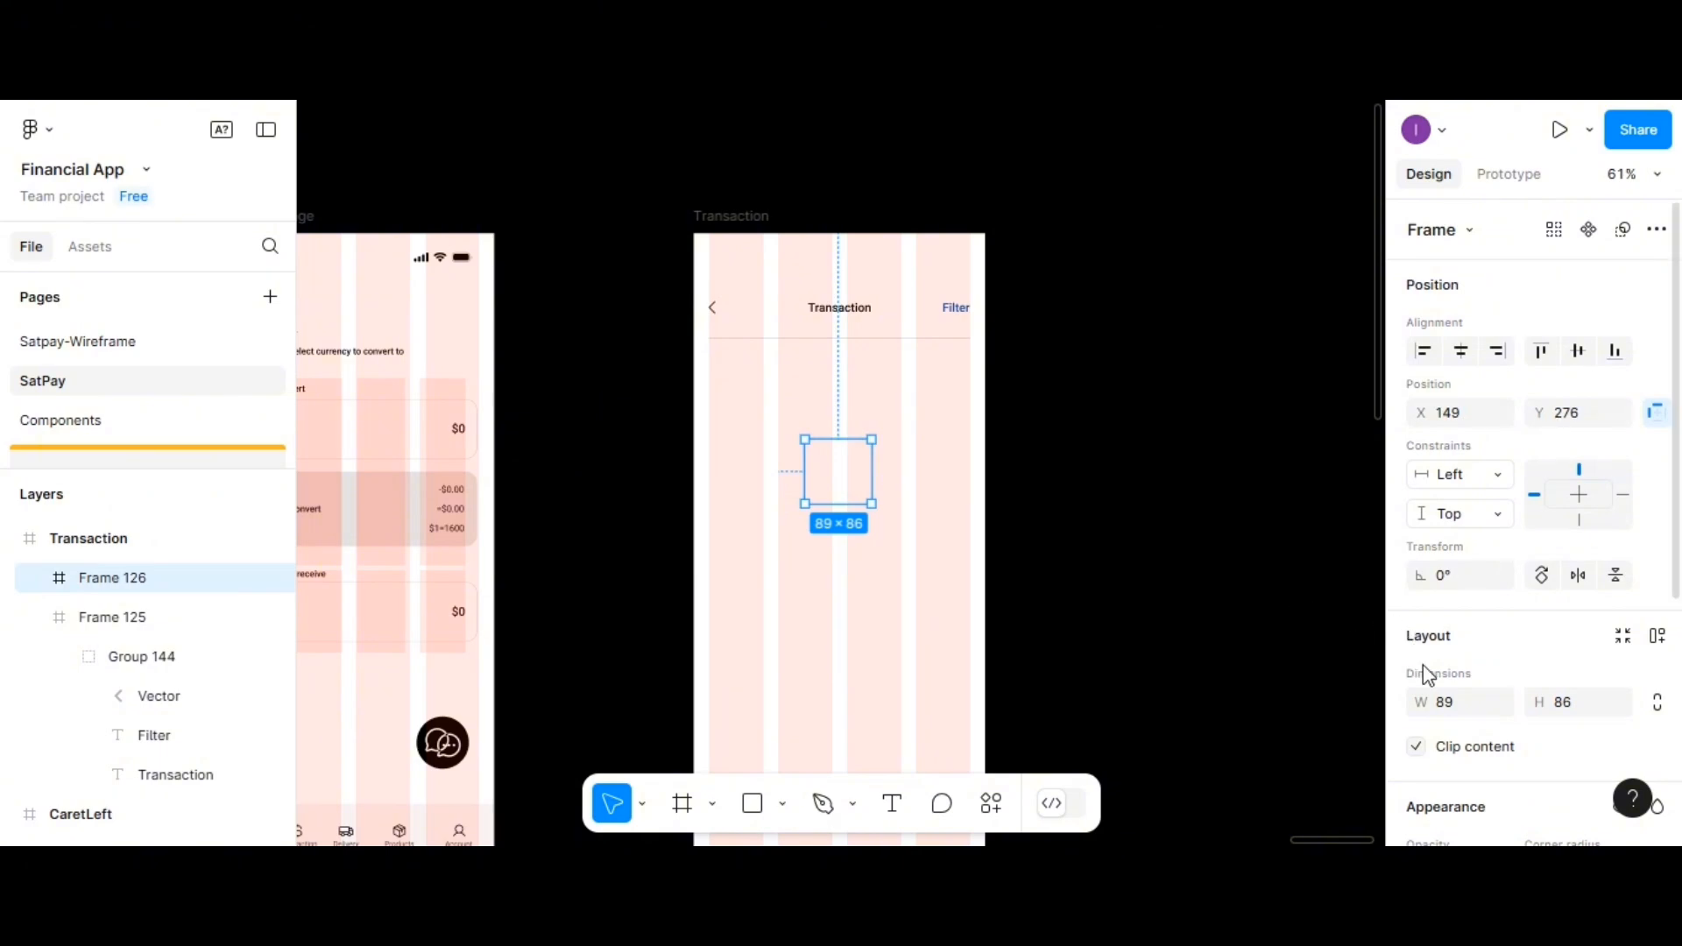
click(1447, 710)
click(1573, 713)
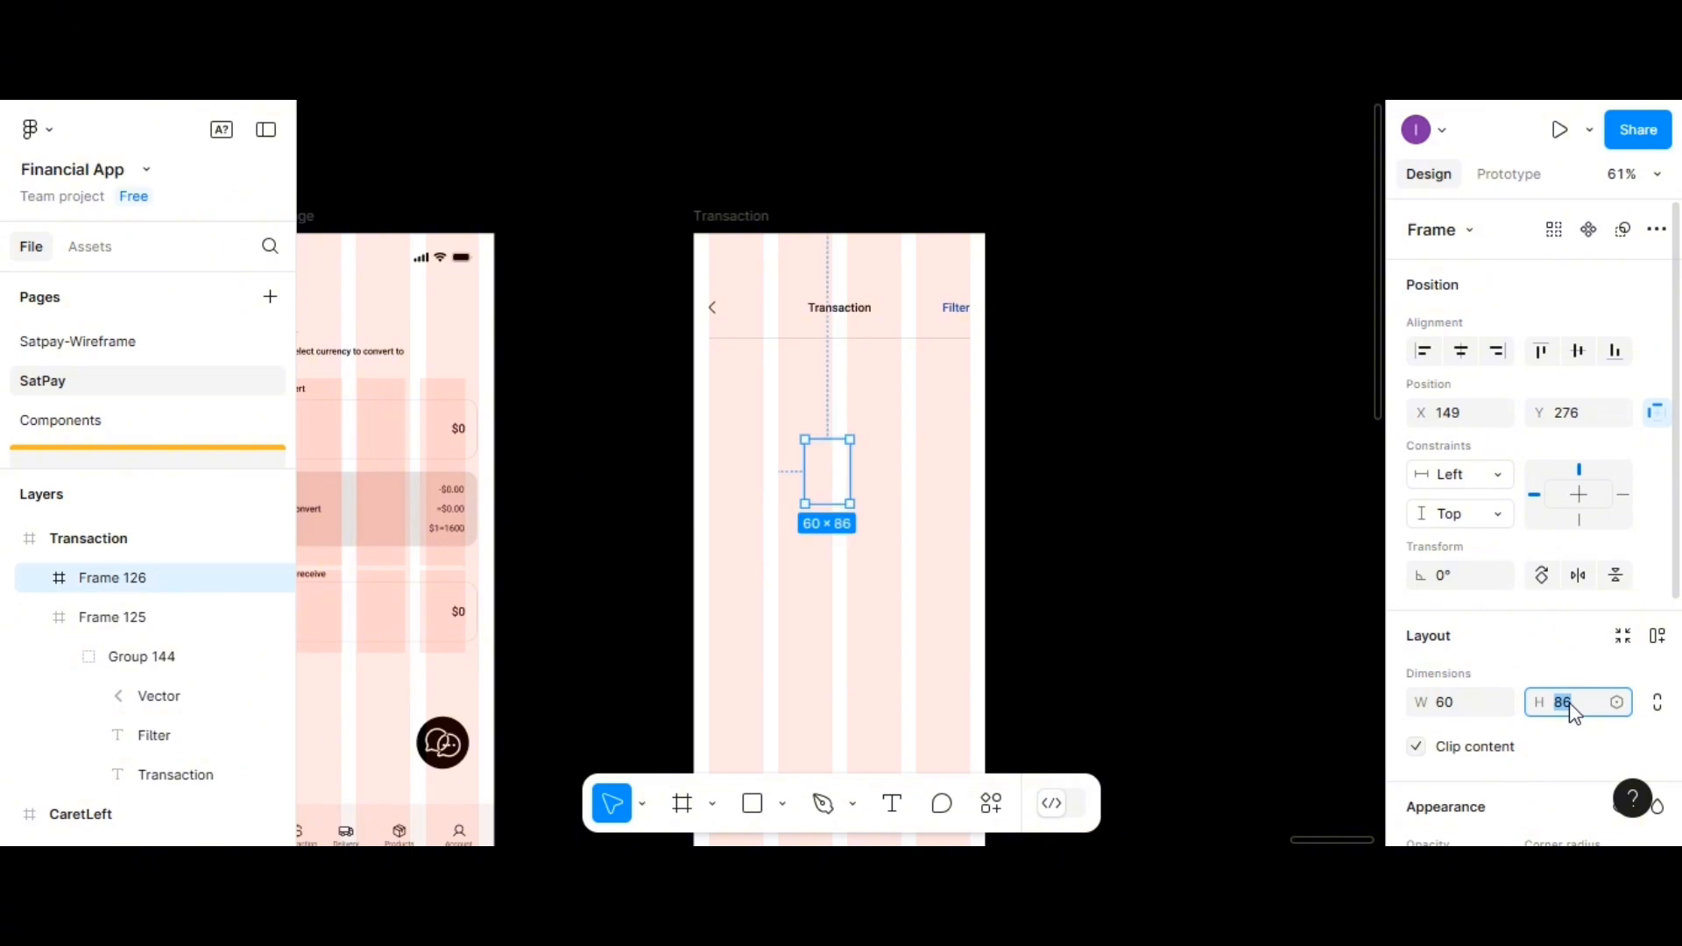
text(80)
scroll(1563, 714, down, 5)
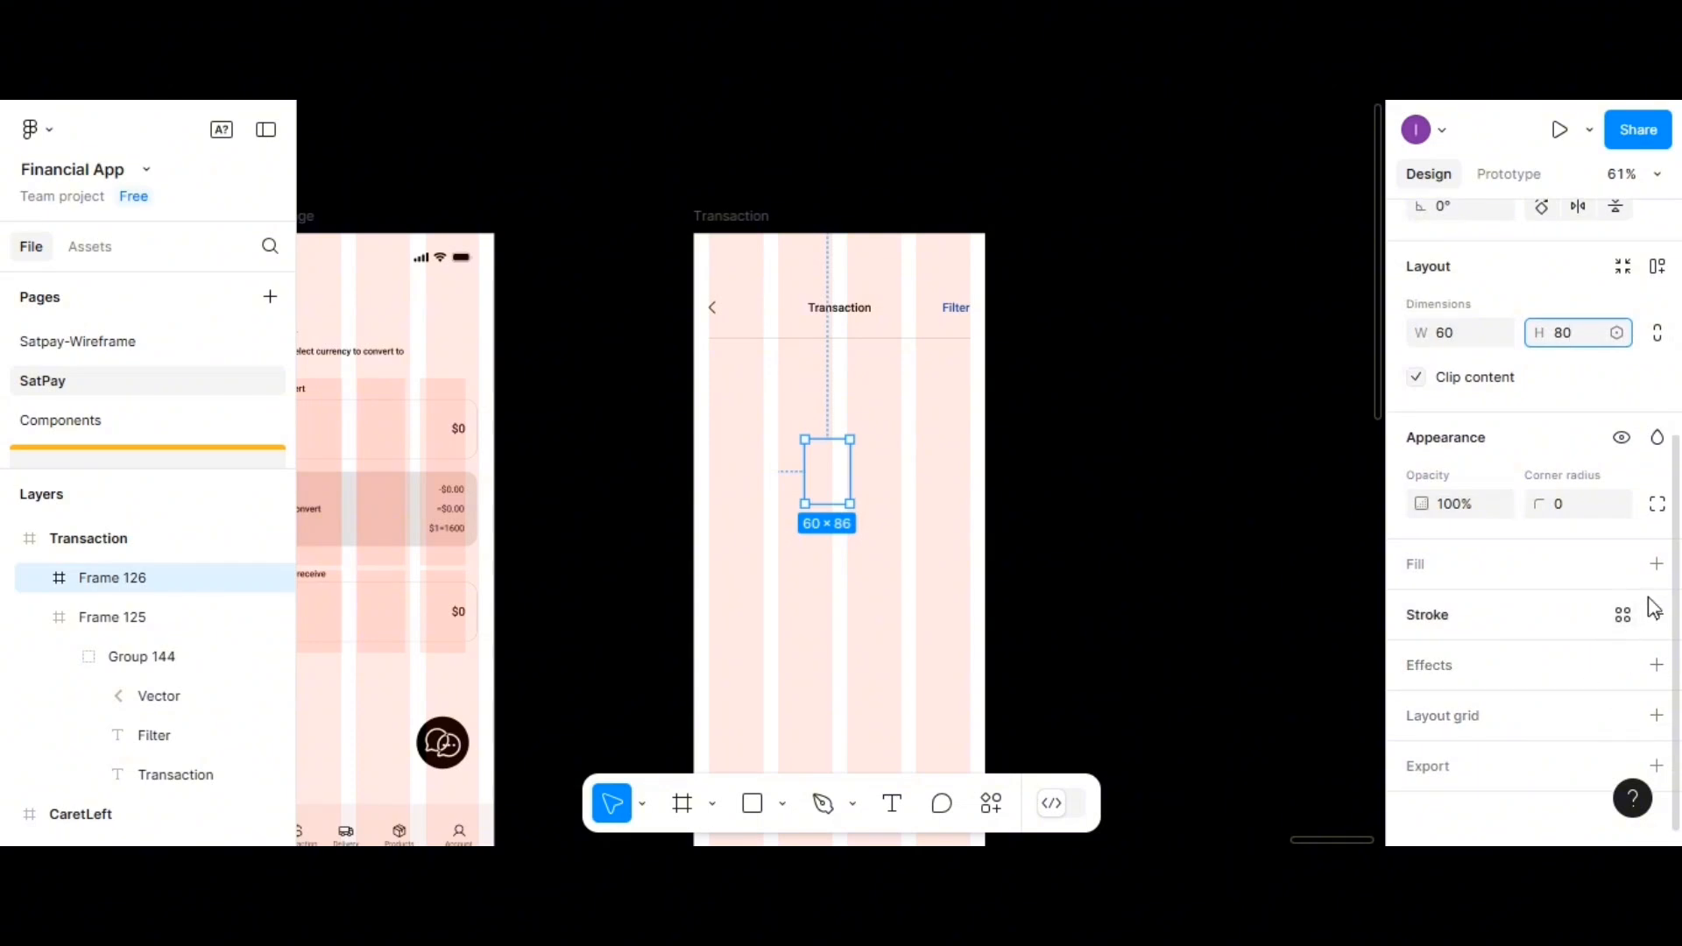
Give the new frame a black outside stroke of weight 1 and a corner radius of 10
click(1655, 615)
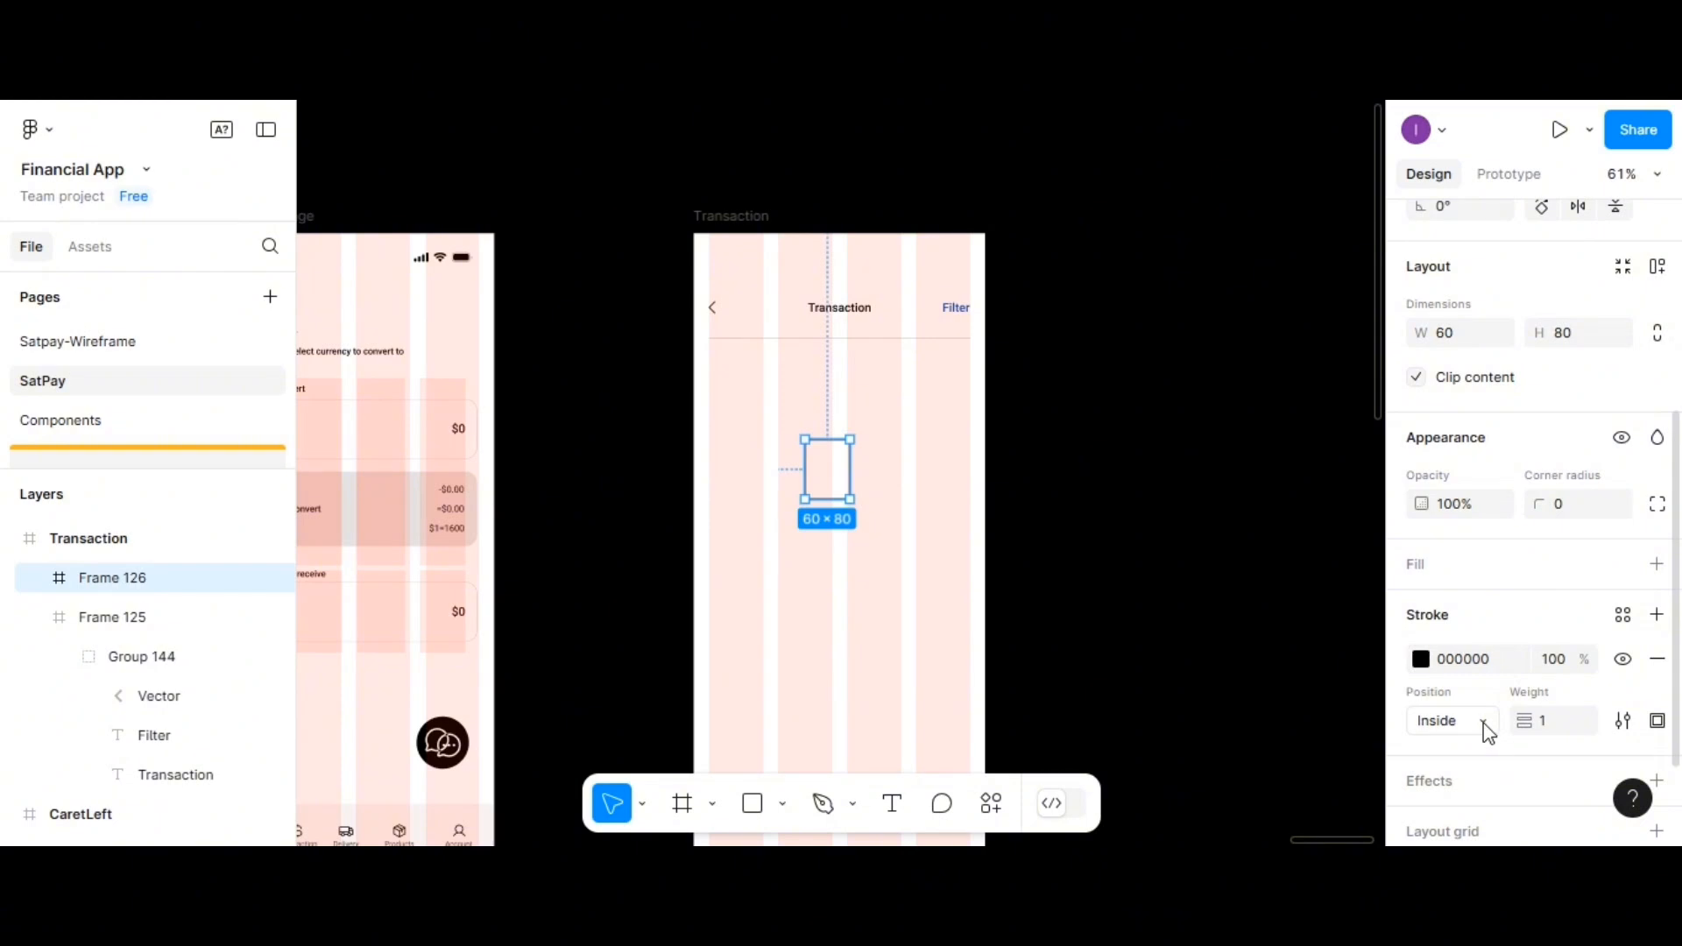
click(1486, 732)
click(1485, 747)
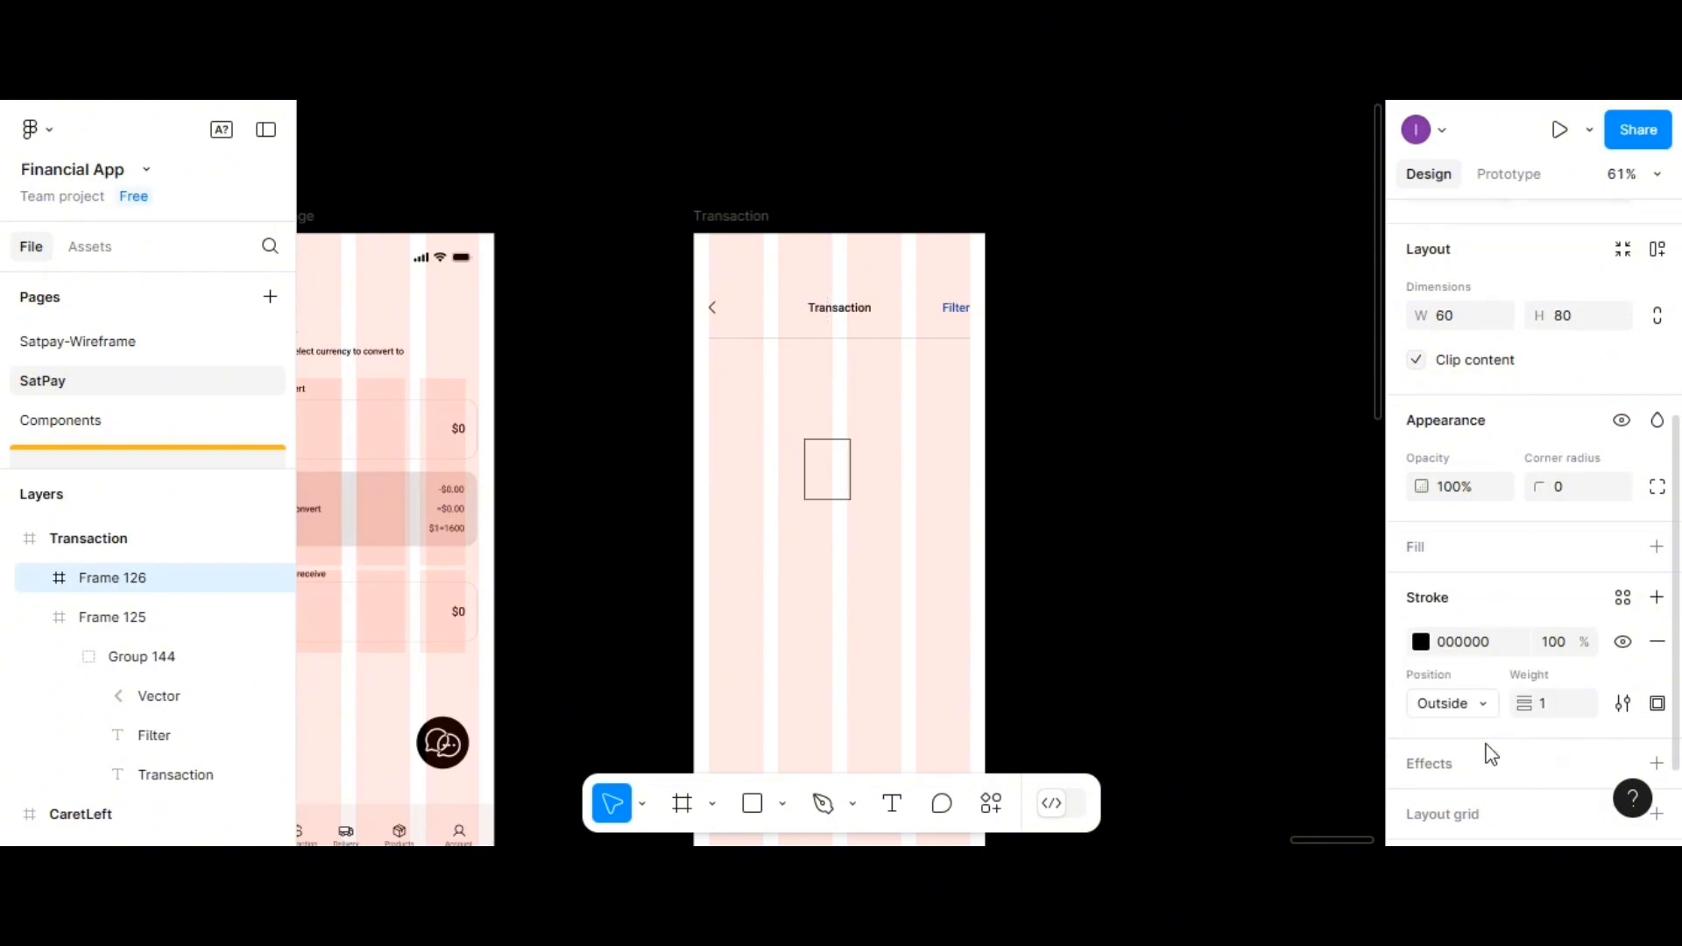
scroll(1494, 741, down, 2)
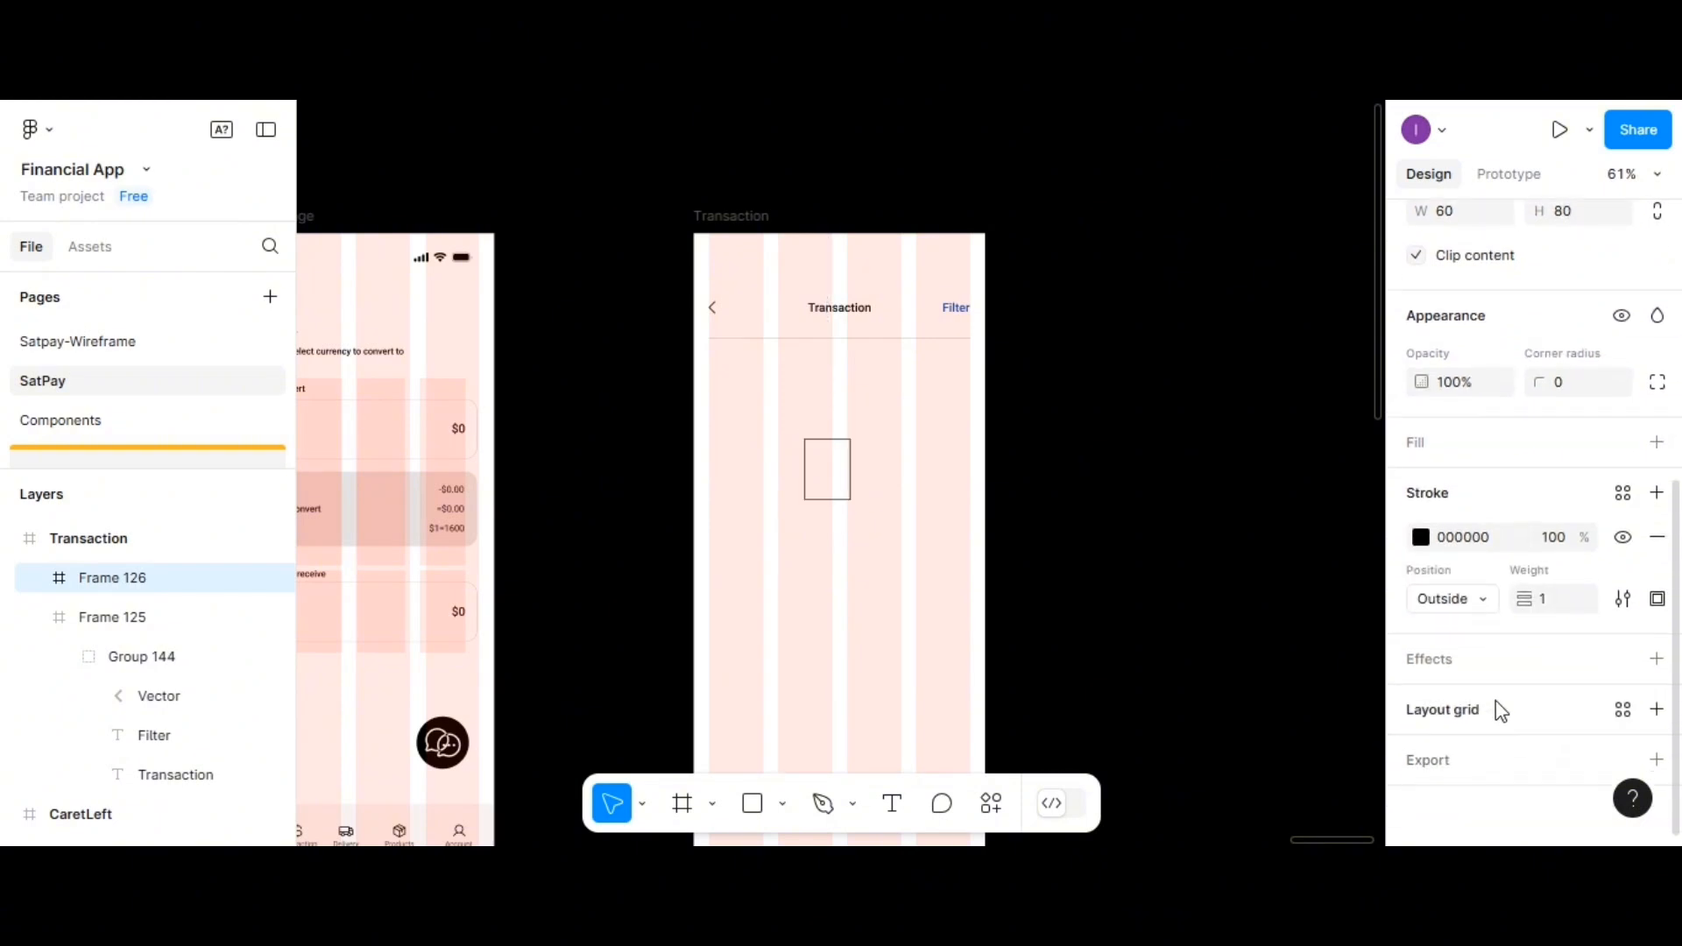
click(1565, 392)
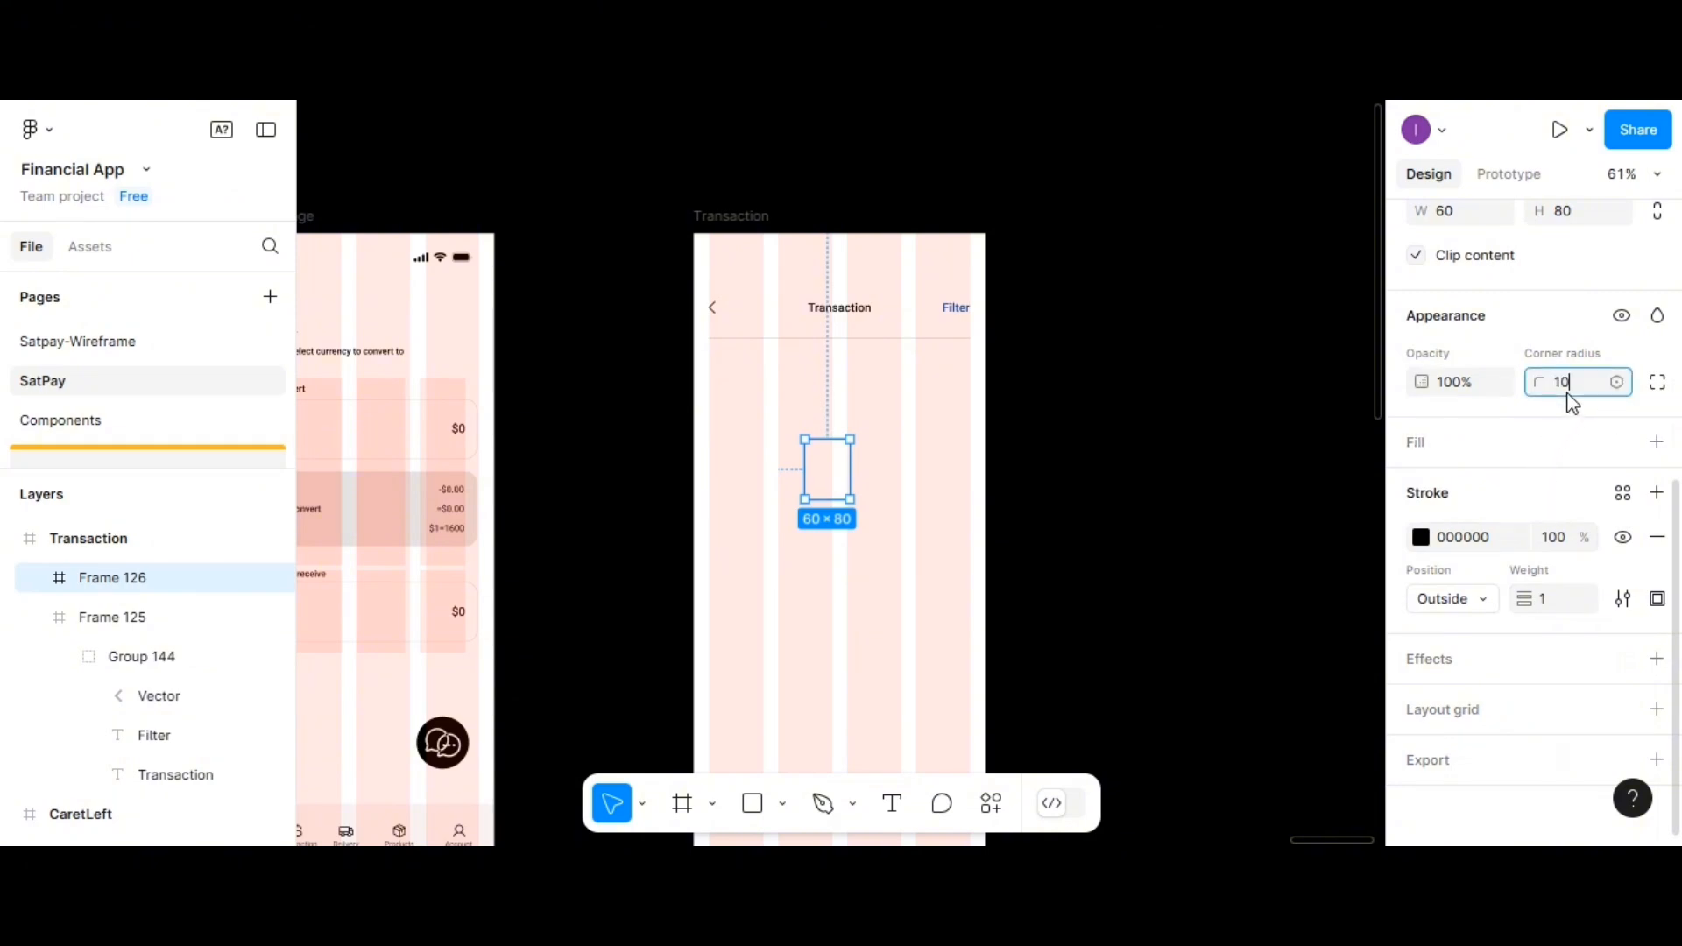
key(Return)
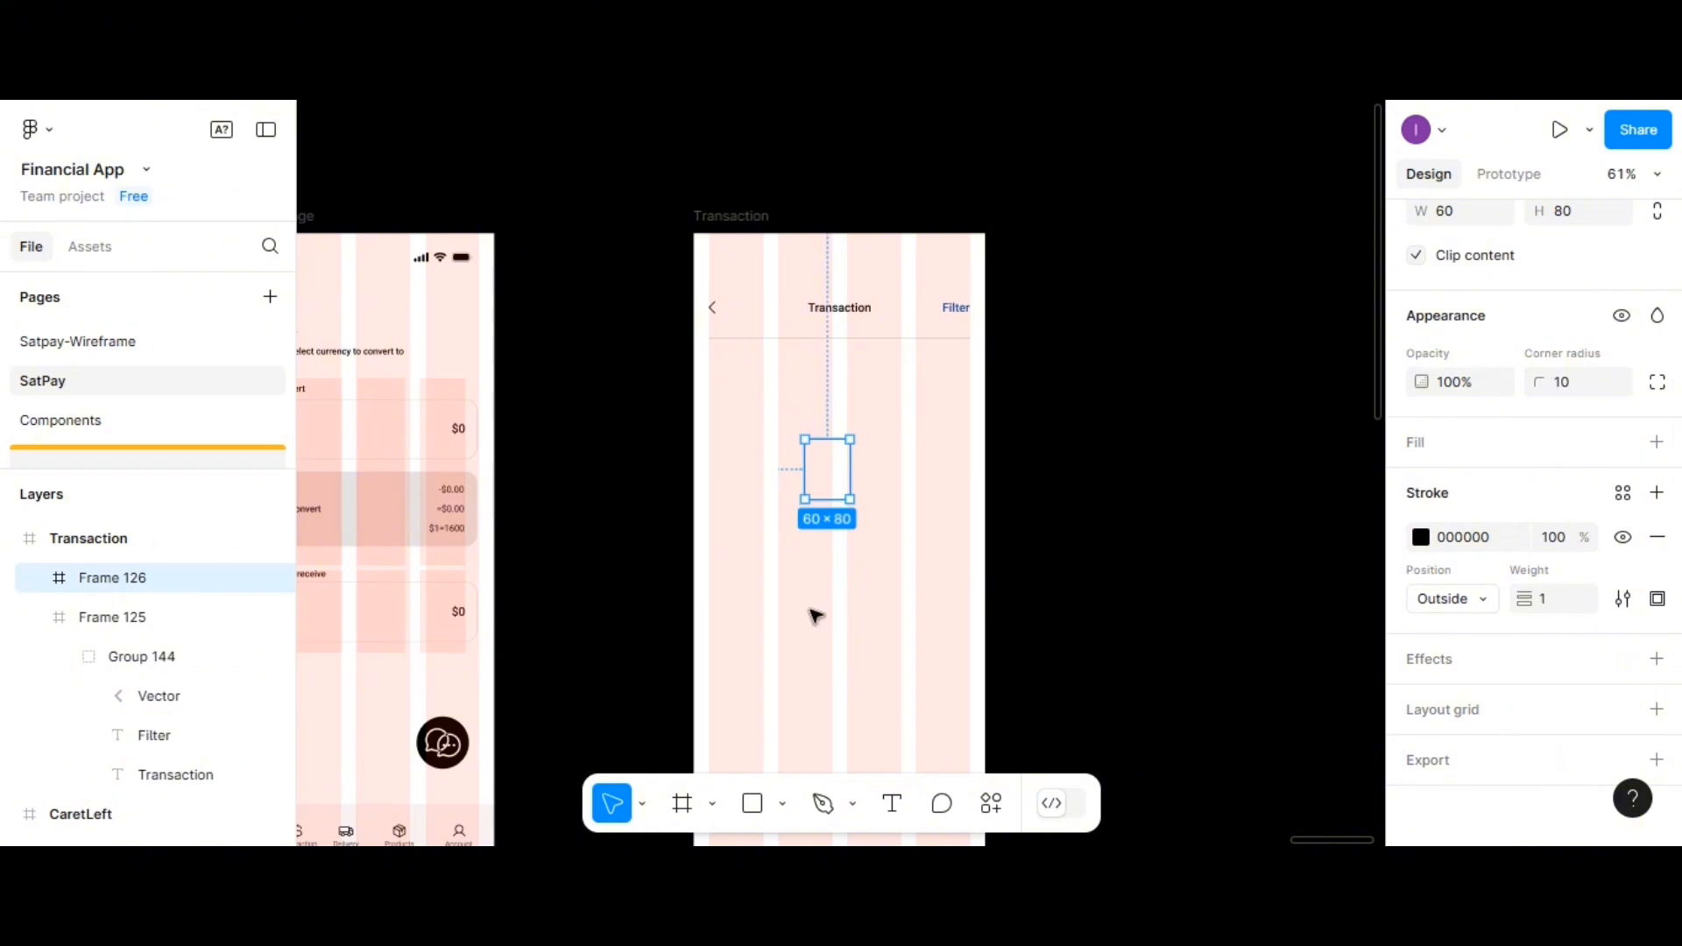
Move the rounded frame up, closer to the header
scroll(814, 614, up, 3)
scroll(815, 618, up, 1)
scroll(833, 596, up, 3)
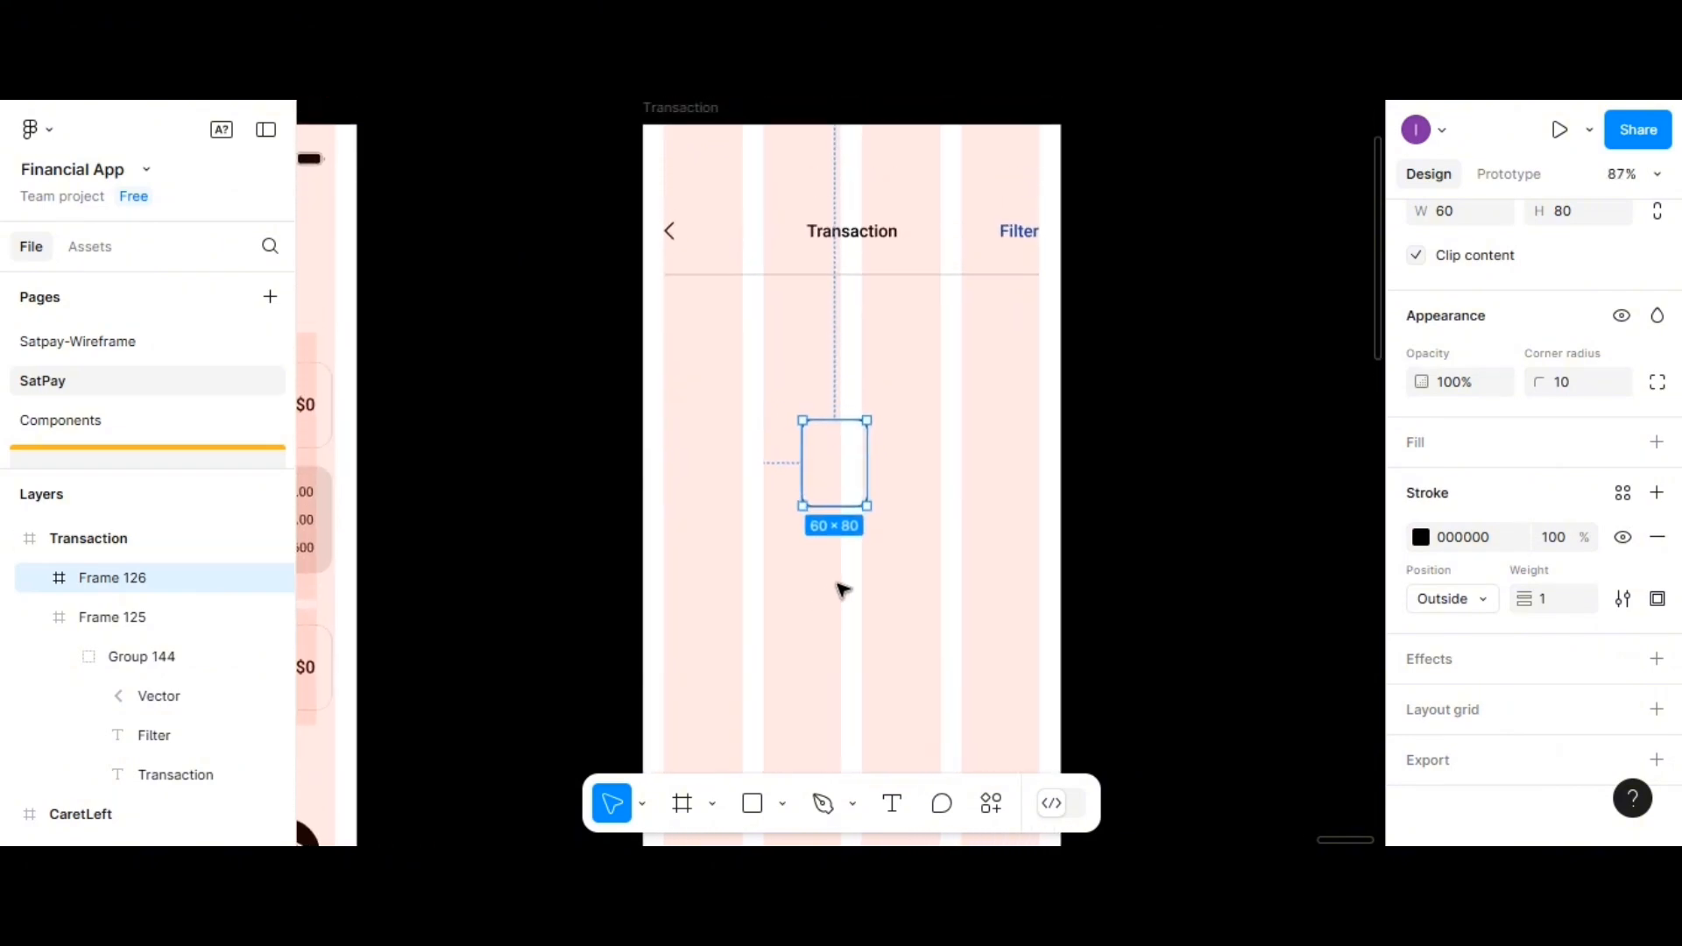
drag(835, 509, 838, 451)
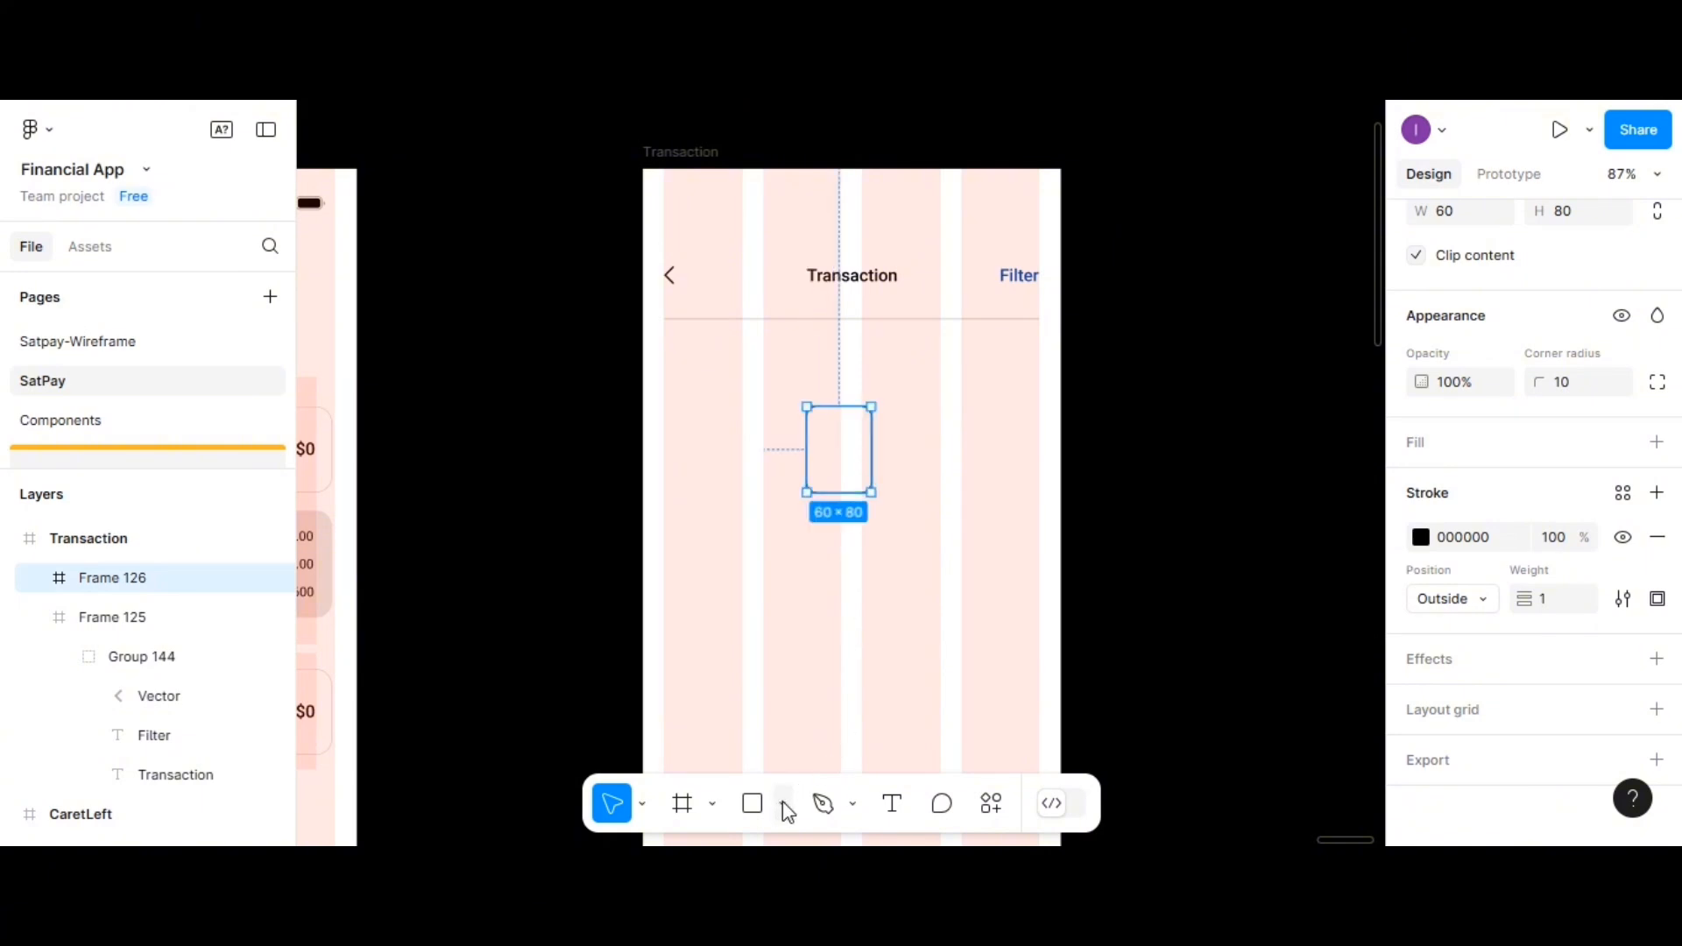
Draw a horizontal line about 53 px long below the rounded frame
click(785, 805)
click(766, 601)
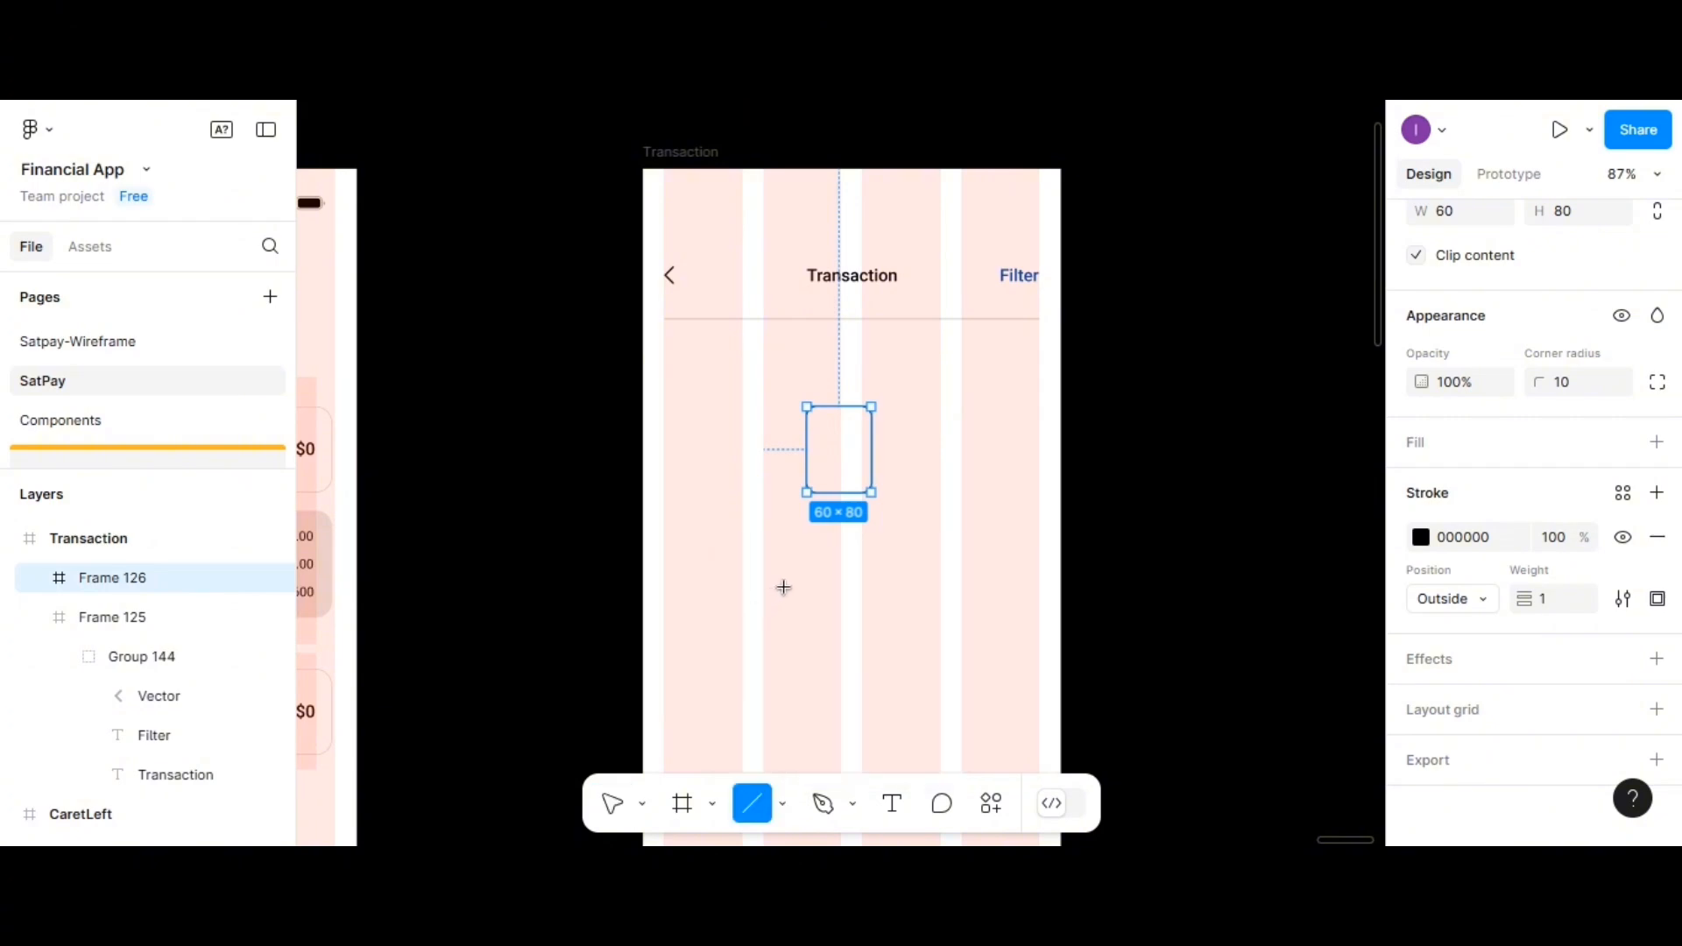
drag(784, 588, 841, 587)
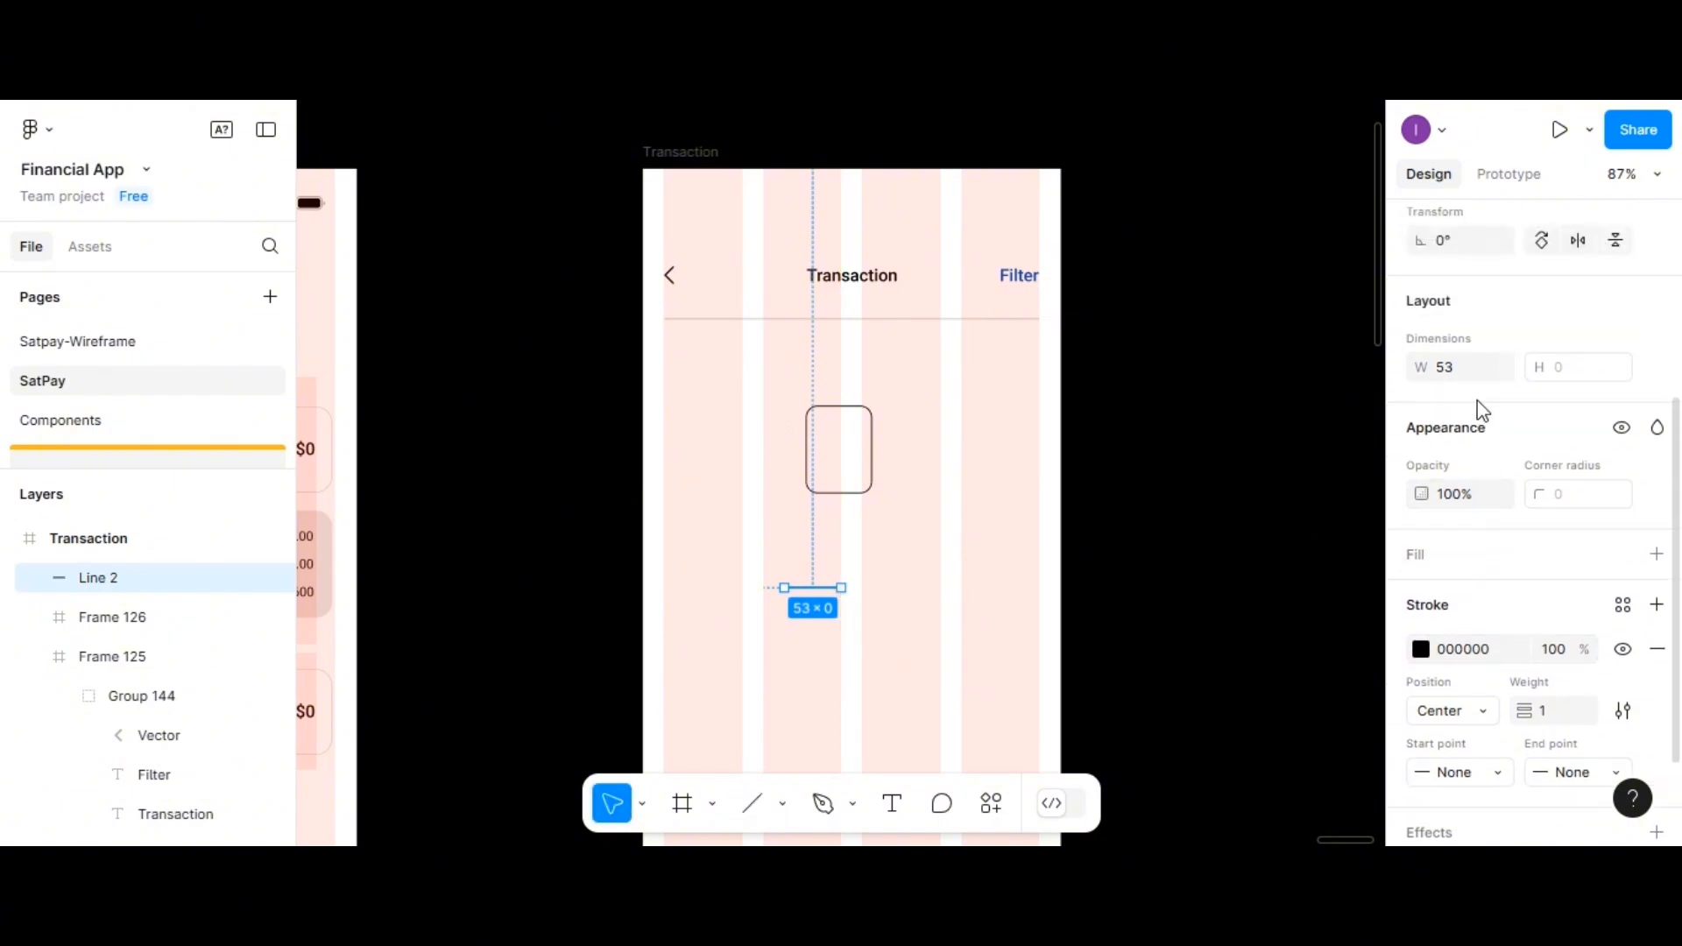
Set the line's width to 30 and its stroke weight to 3
click(1469, 383)
key(Return)
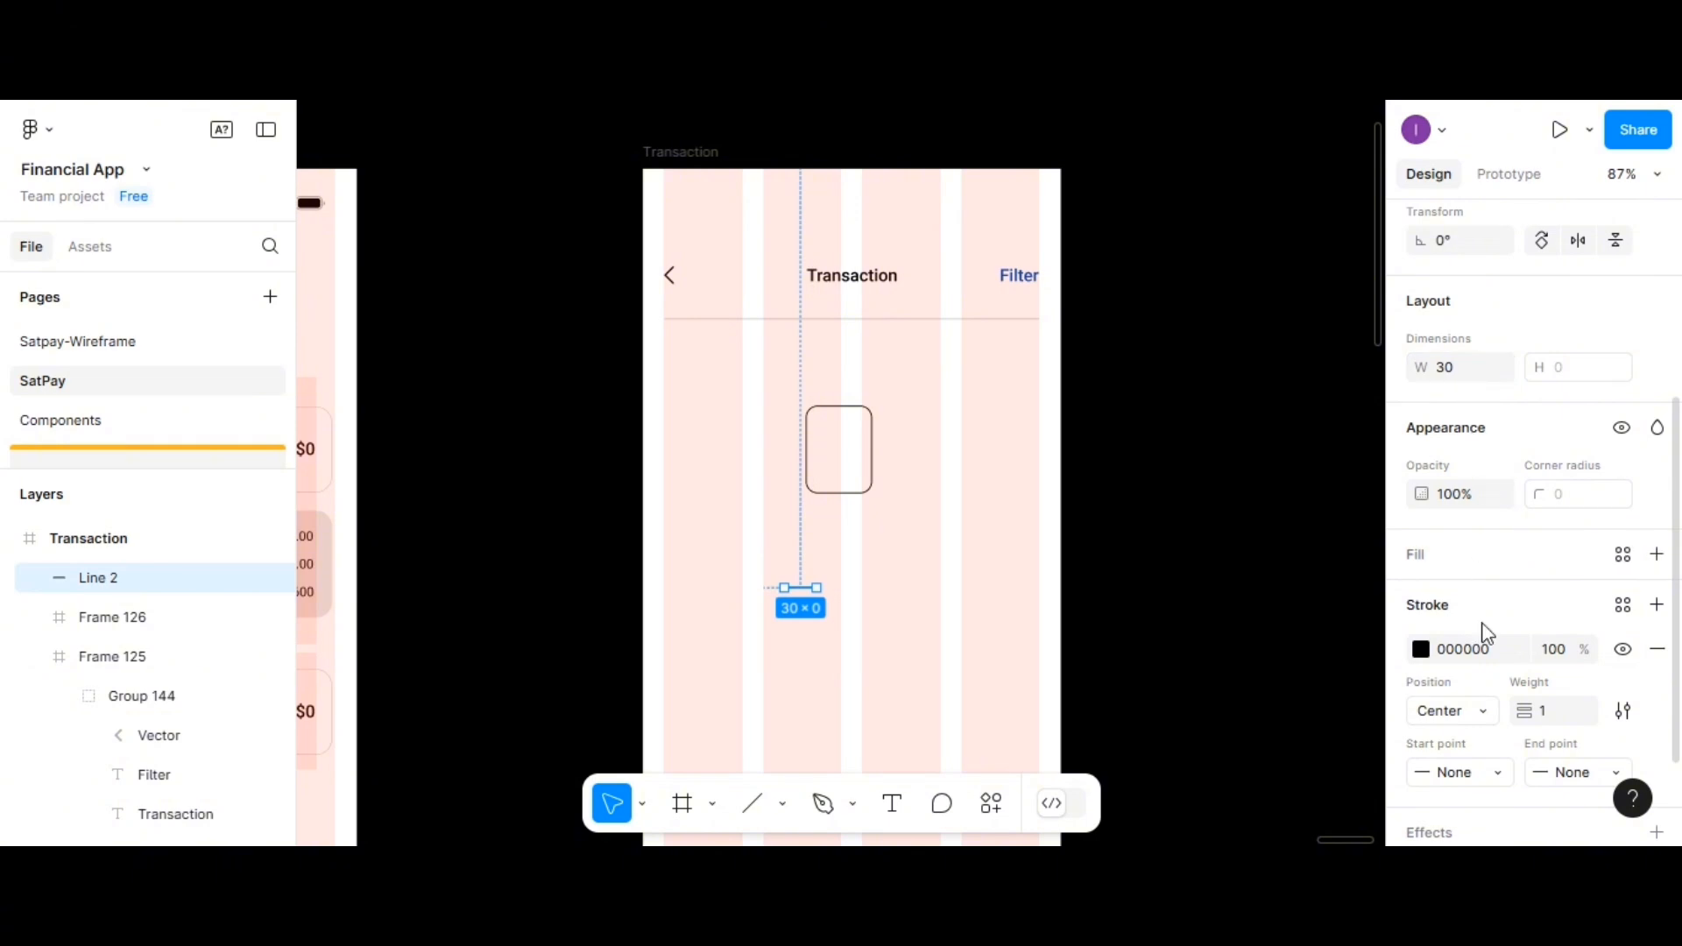
scroll(1480, 666, down, 2)
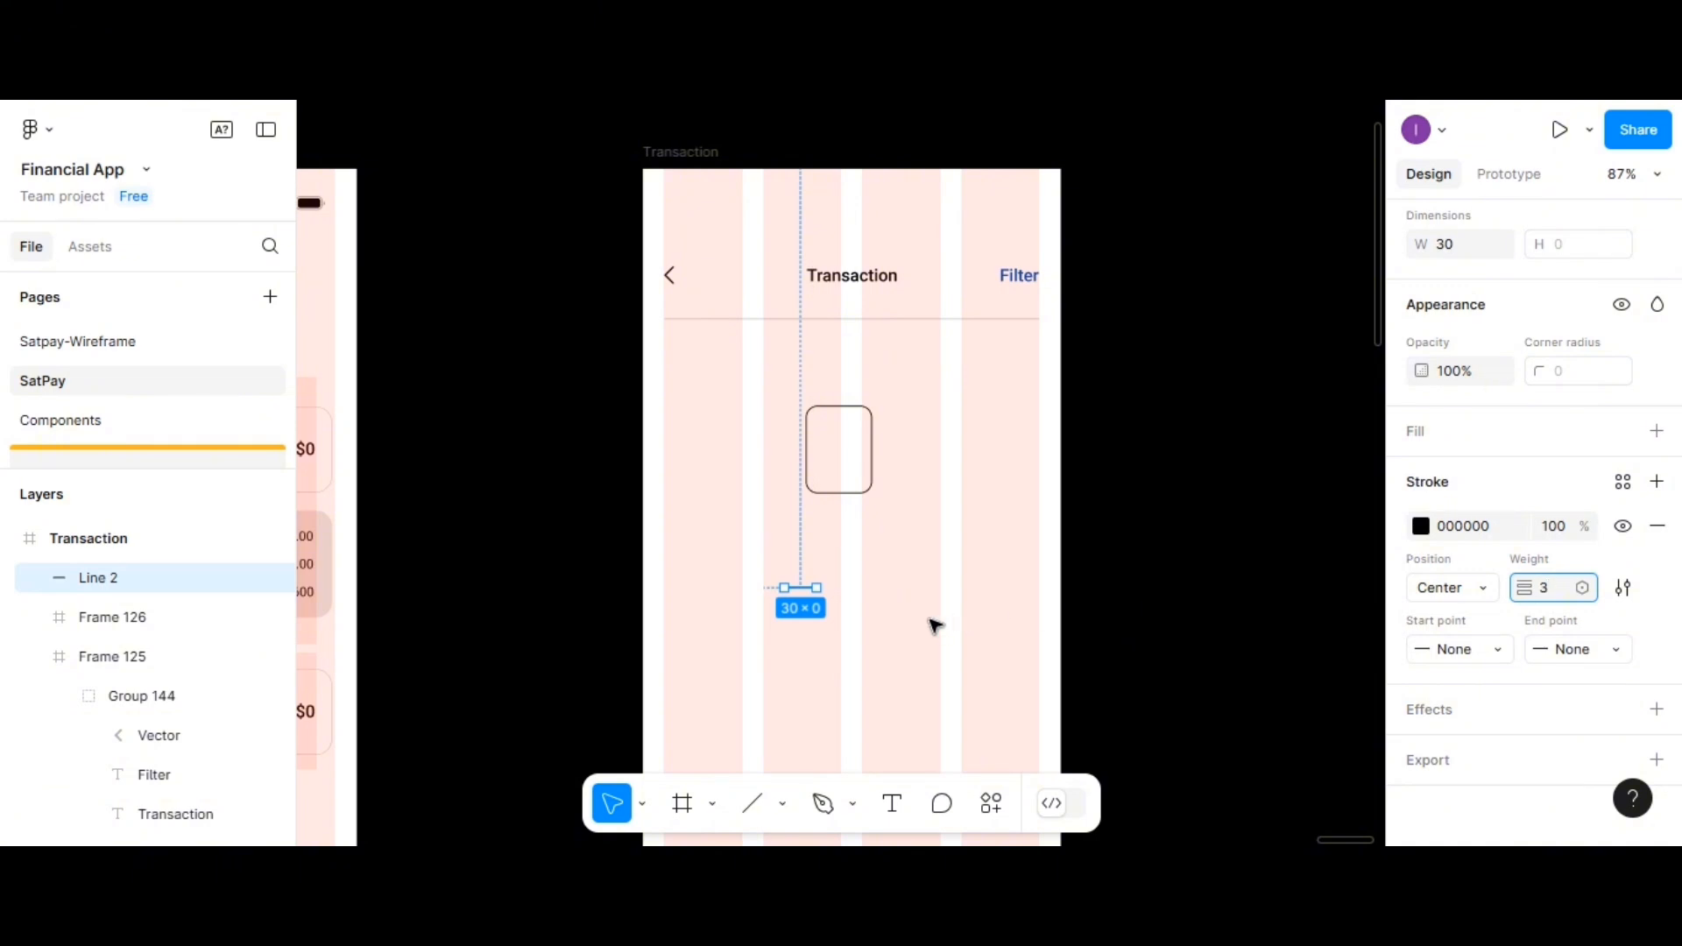
click(915, 629)
Set both the start point and end point of the line to Round
click(806, 587)
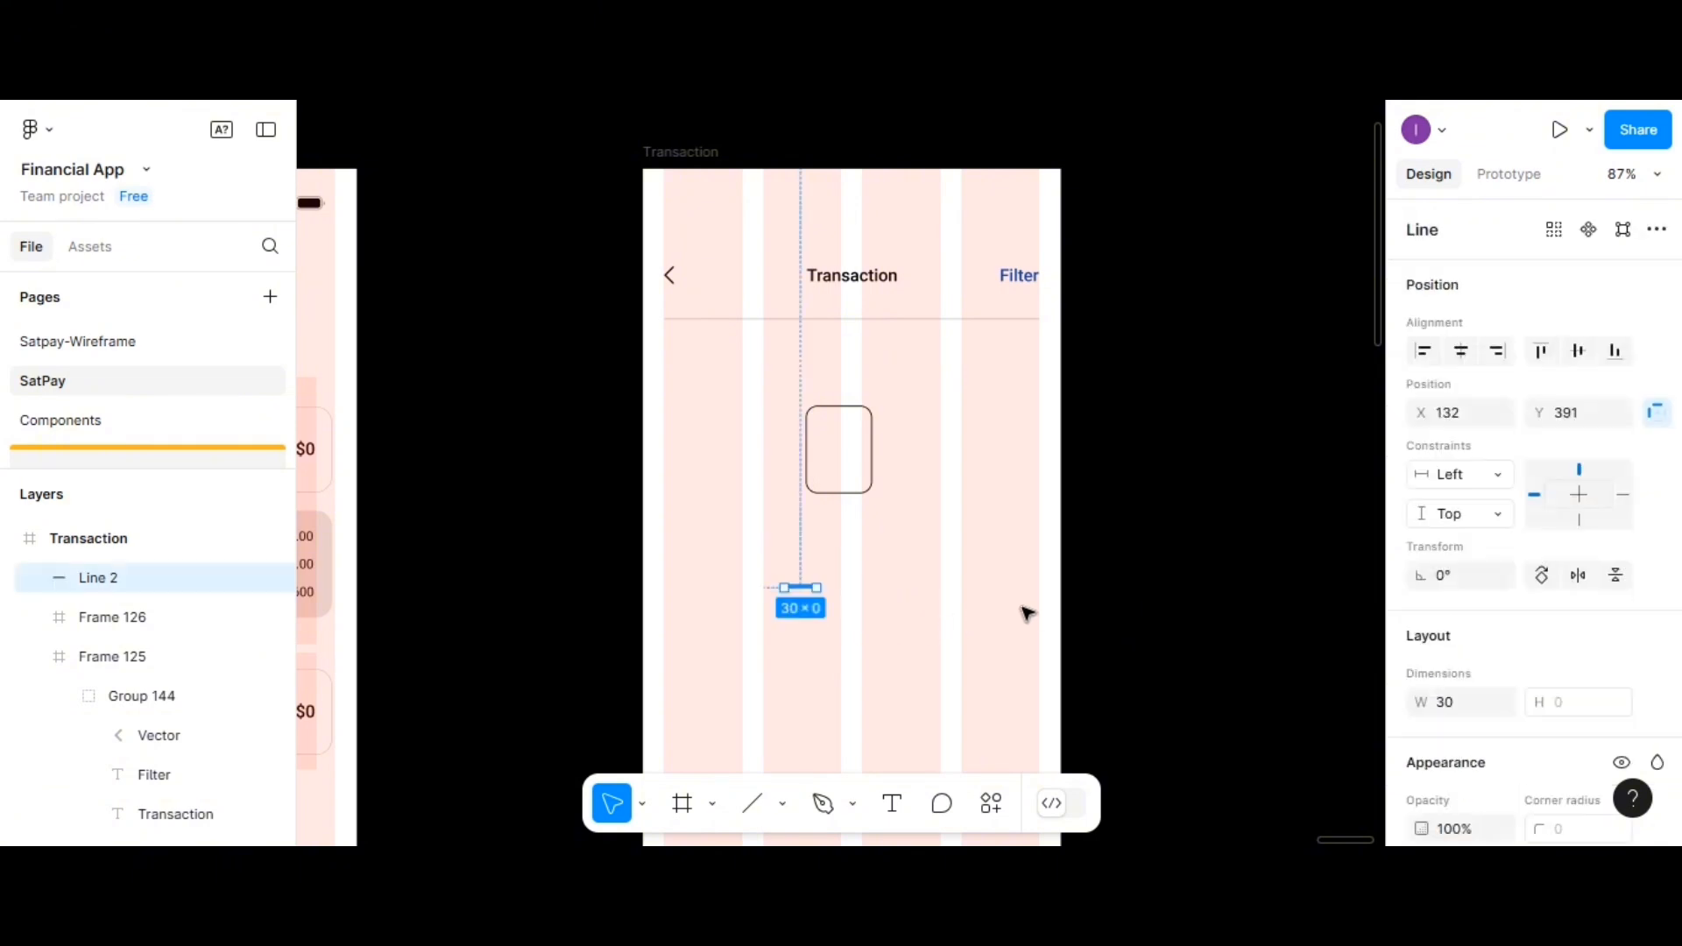
scroll(1511, 633, down, 3)
scroll(1511, 632, down, 3)
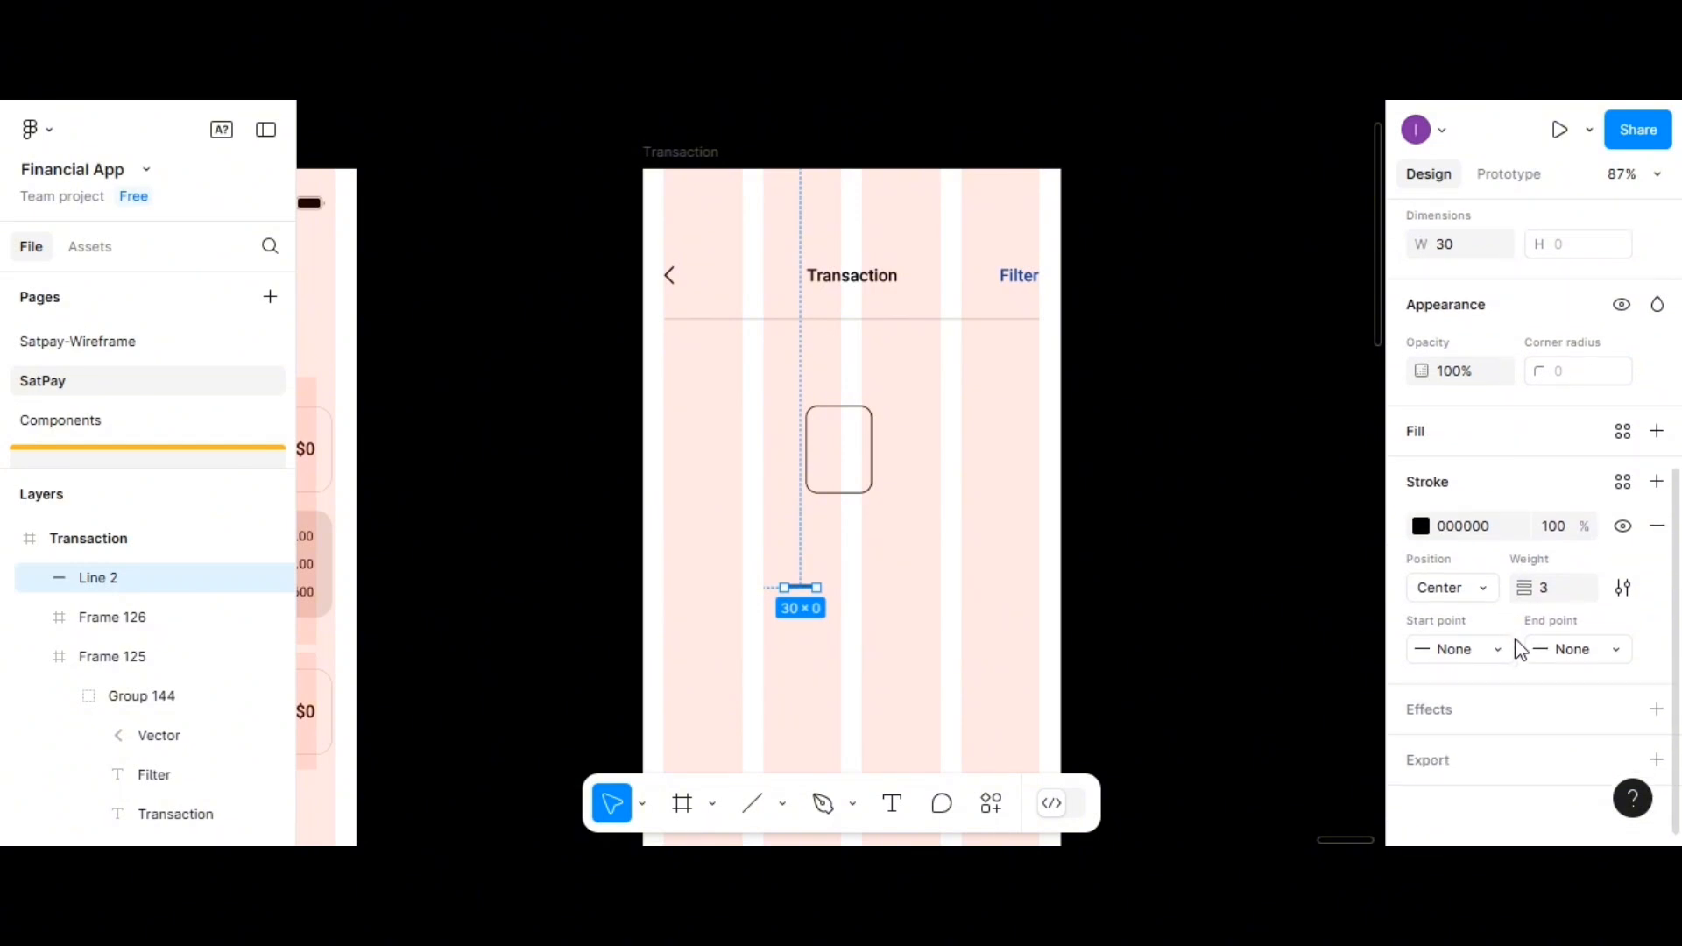
click(1557, 655)
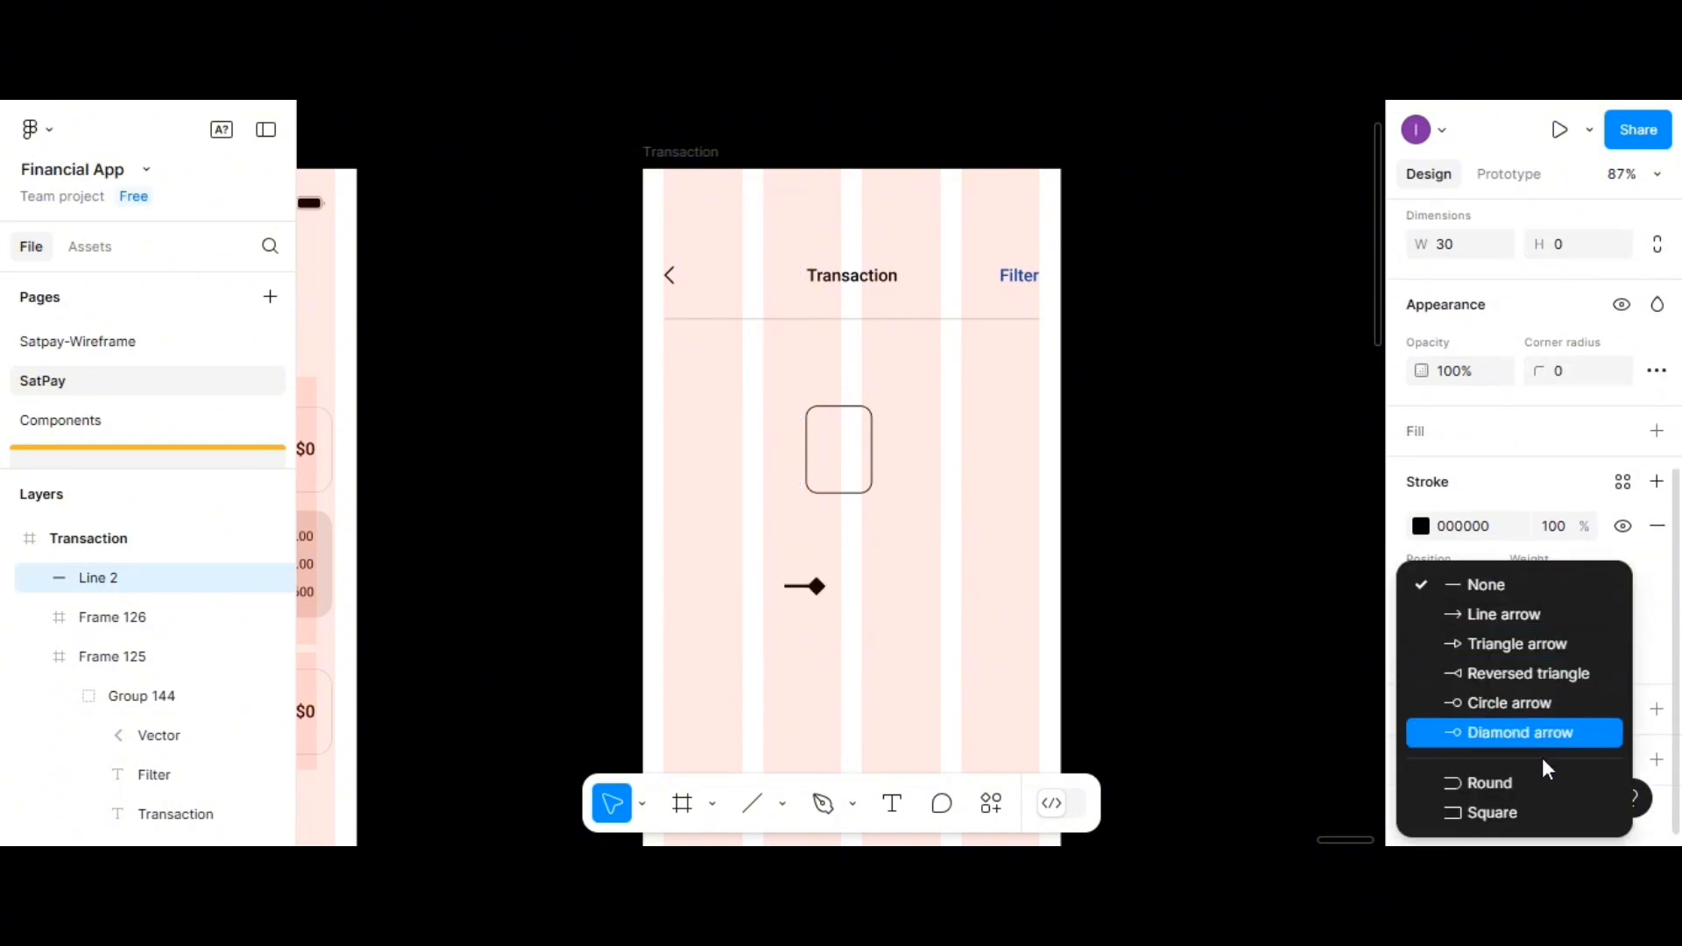
click(1531, 780)
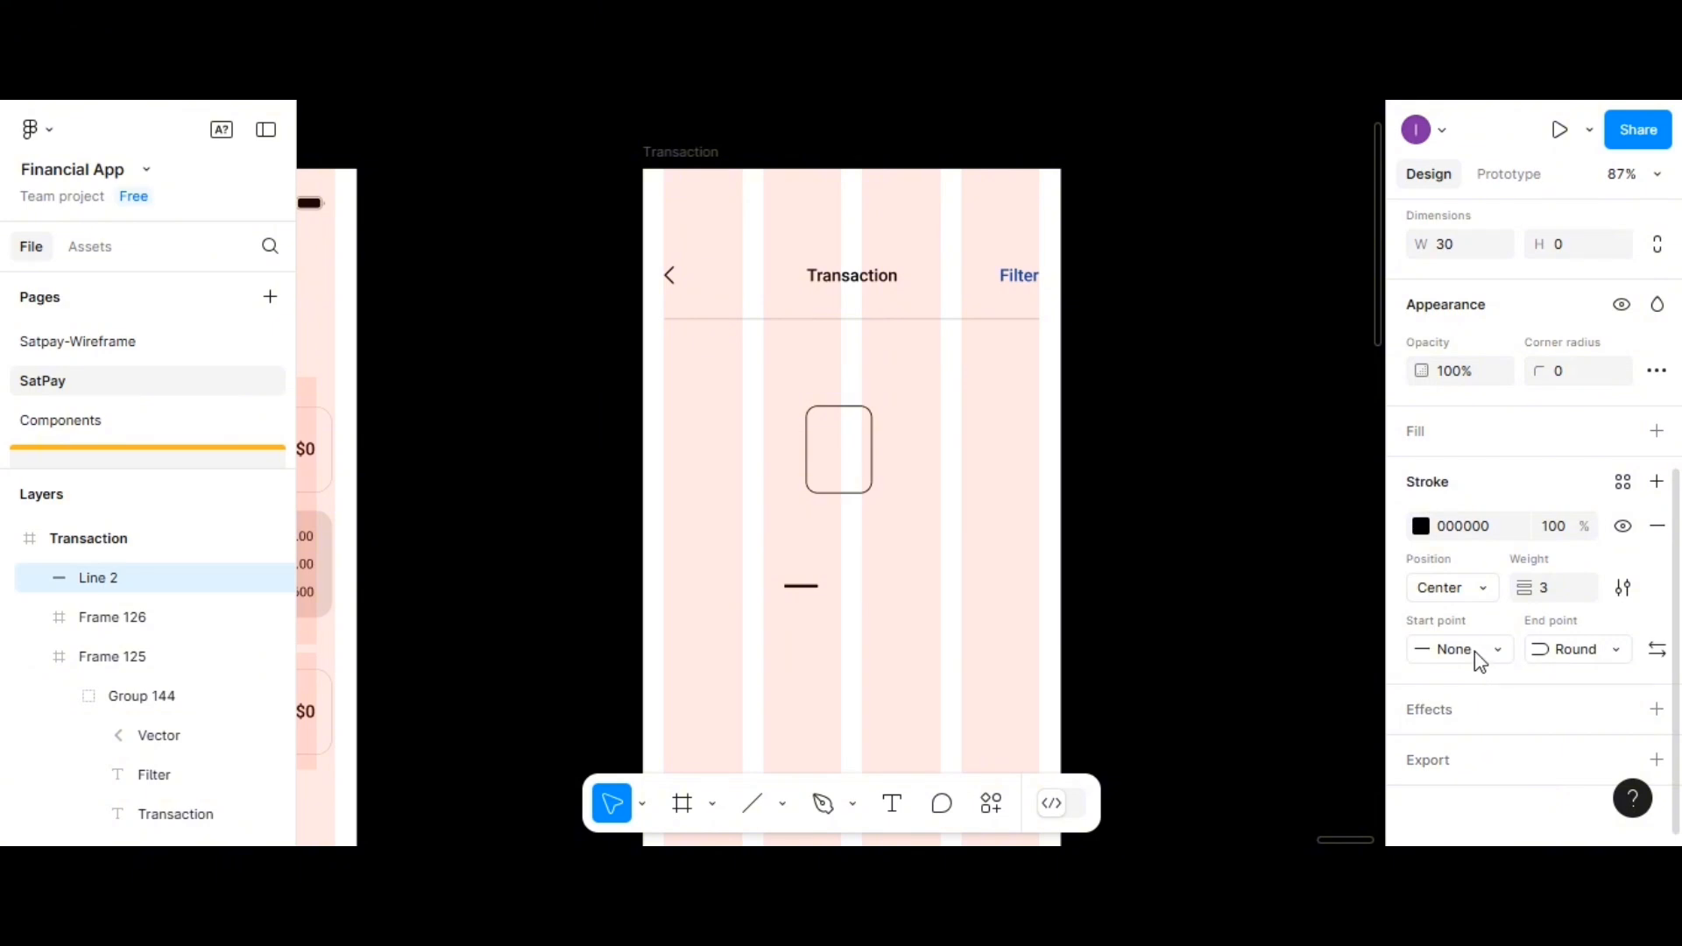
click(1475, 650)
click(1497, 784)
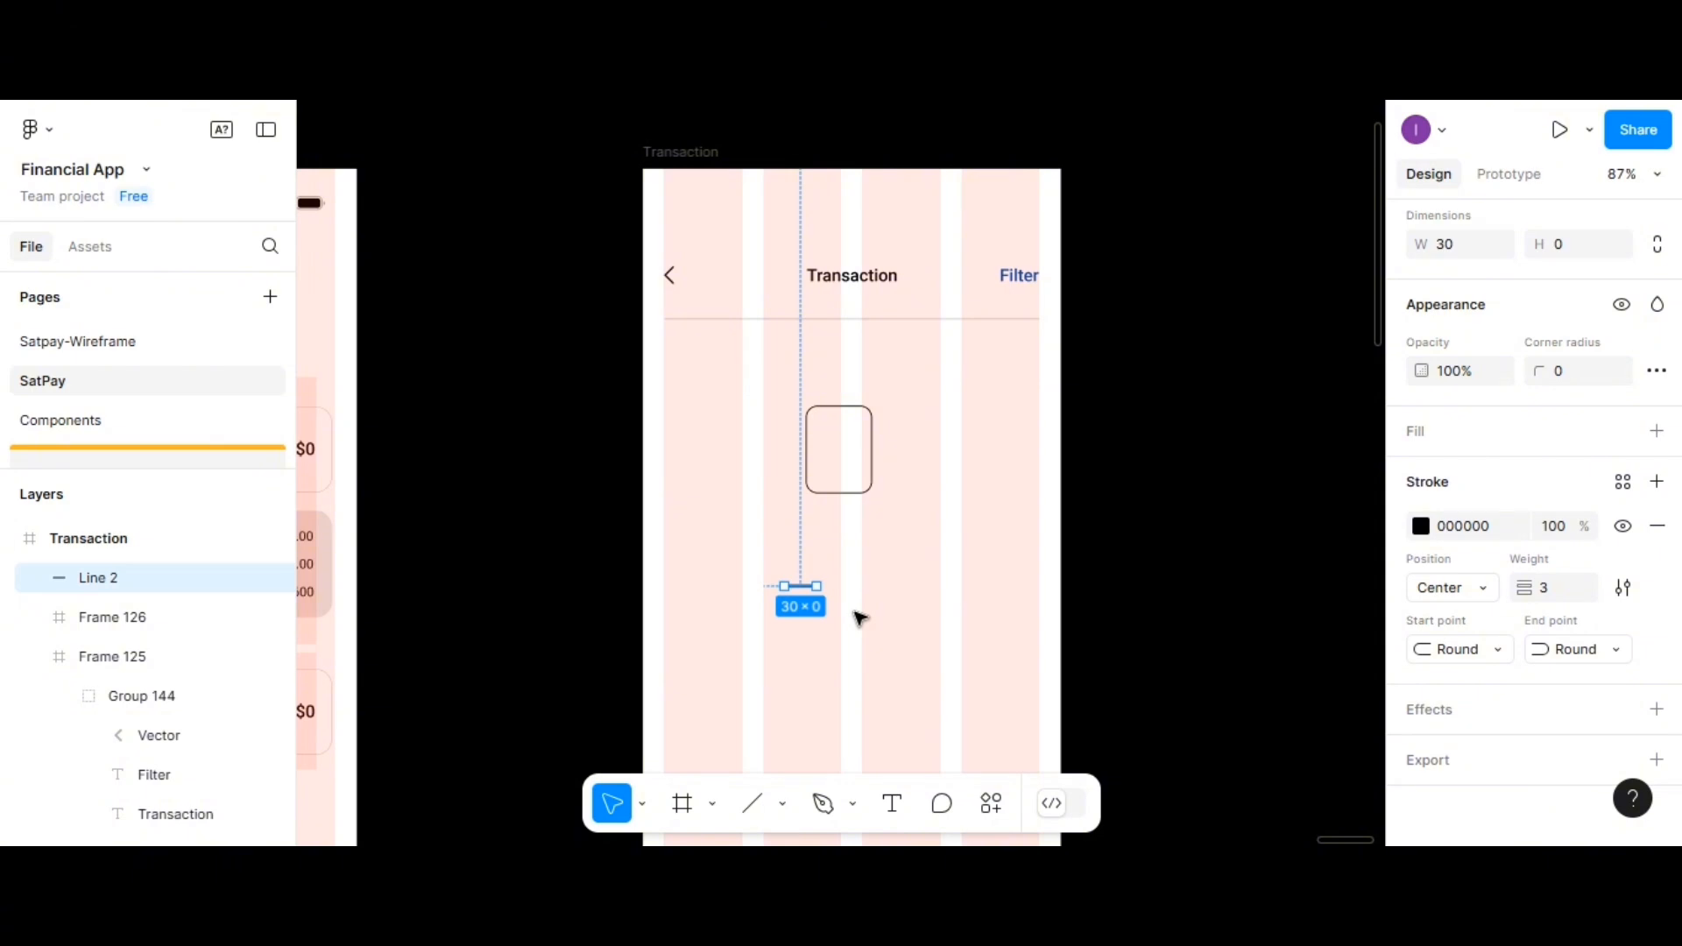
Move the line to the right of the rounded frame and duplicate it twice below to form three stacked lines
scroll(858, 617, up, 4)
scroll(894, 560, up, 1)
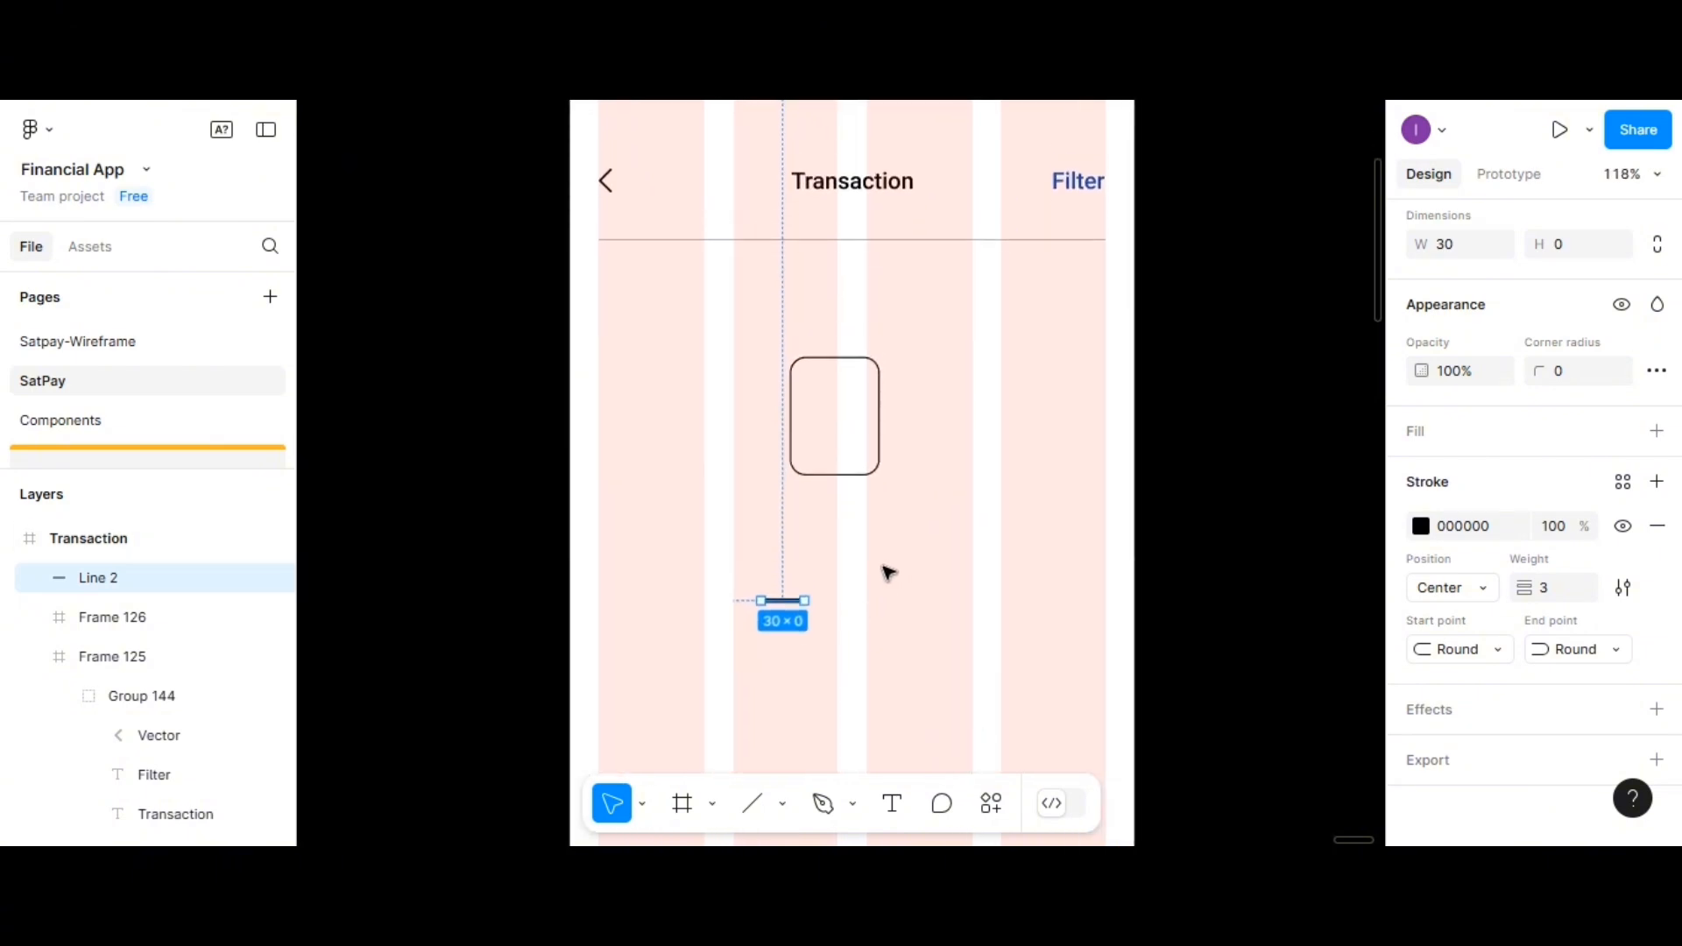
drag(801, 599, 791, 500)
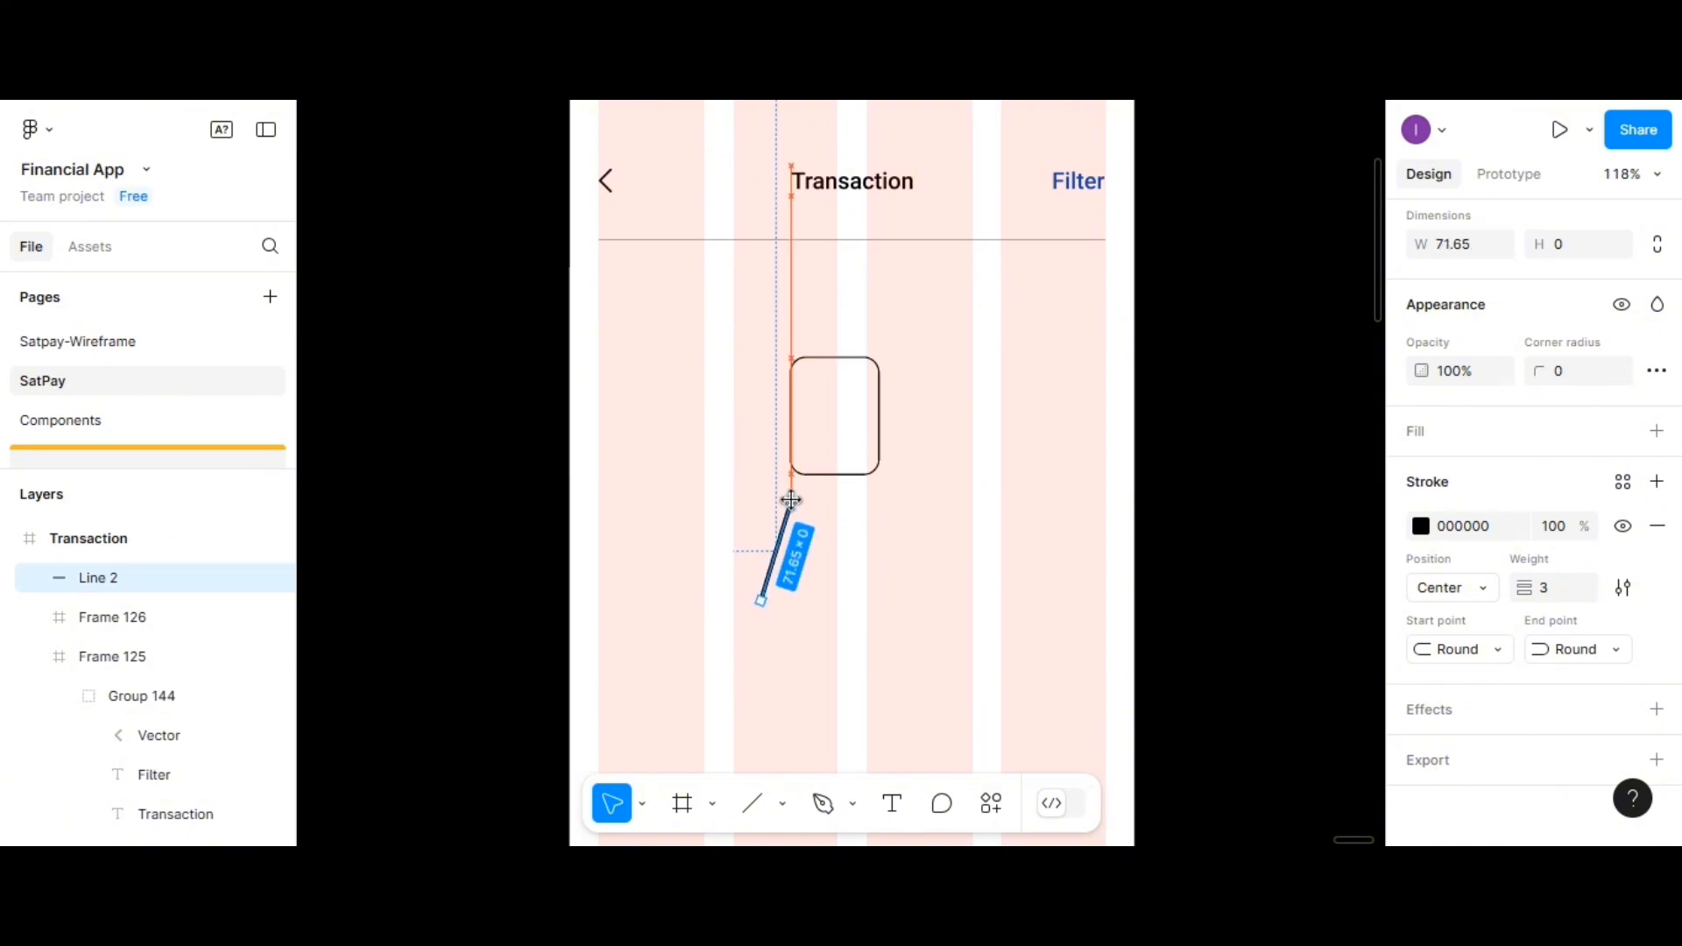
key(ctrl+z)
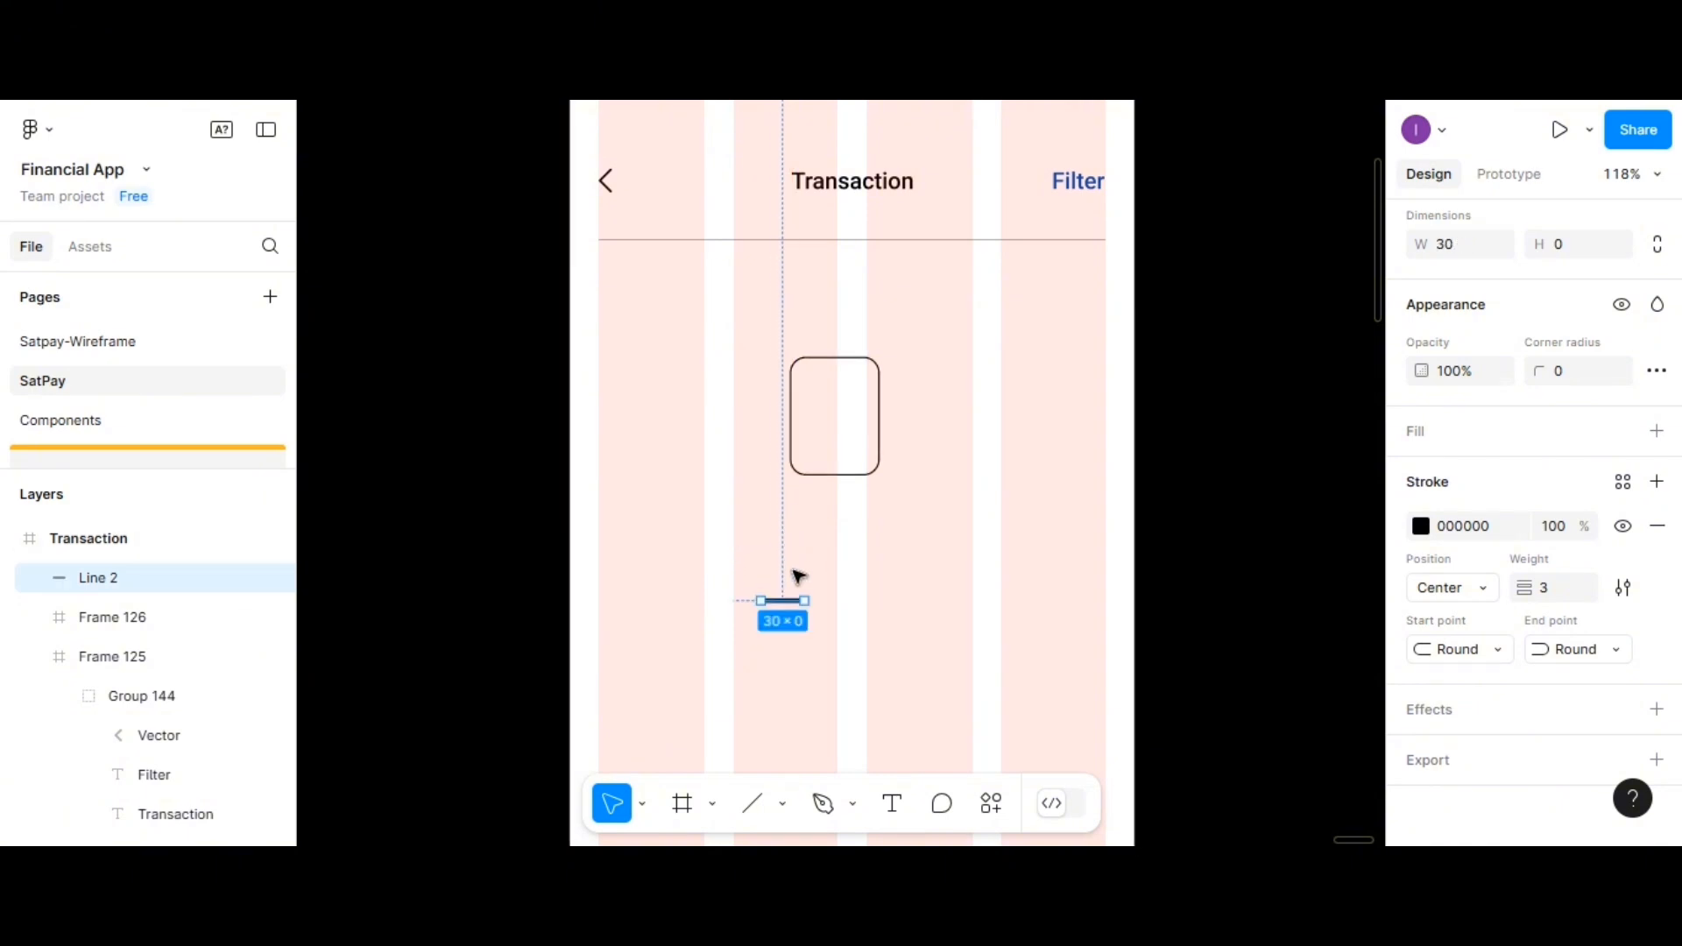
click(843, 580)
drag(784, 602, 955, 480)
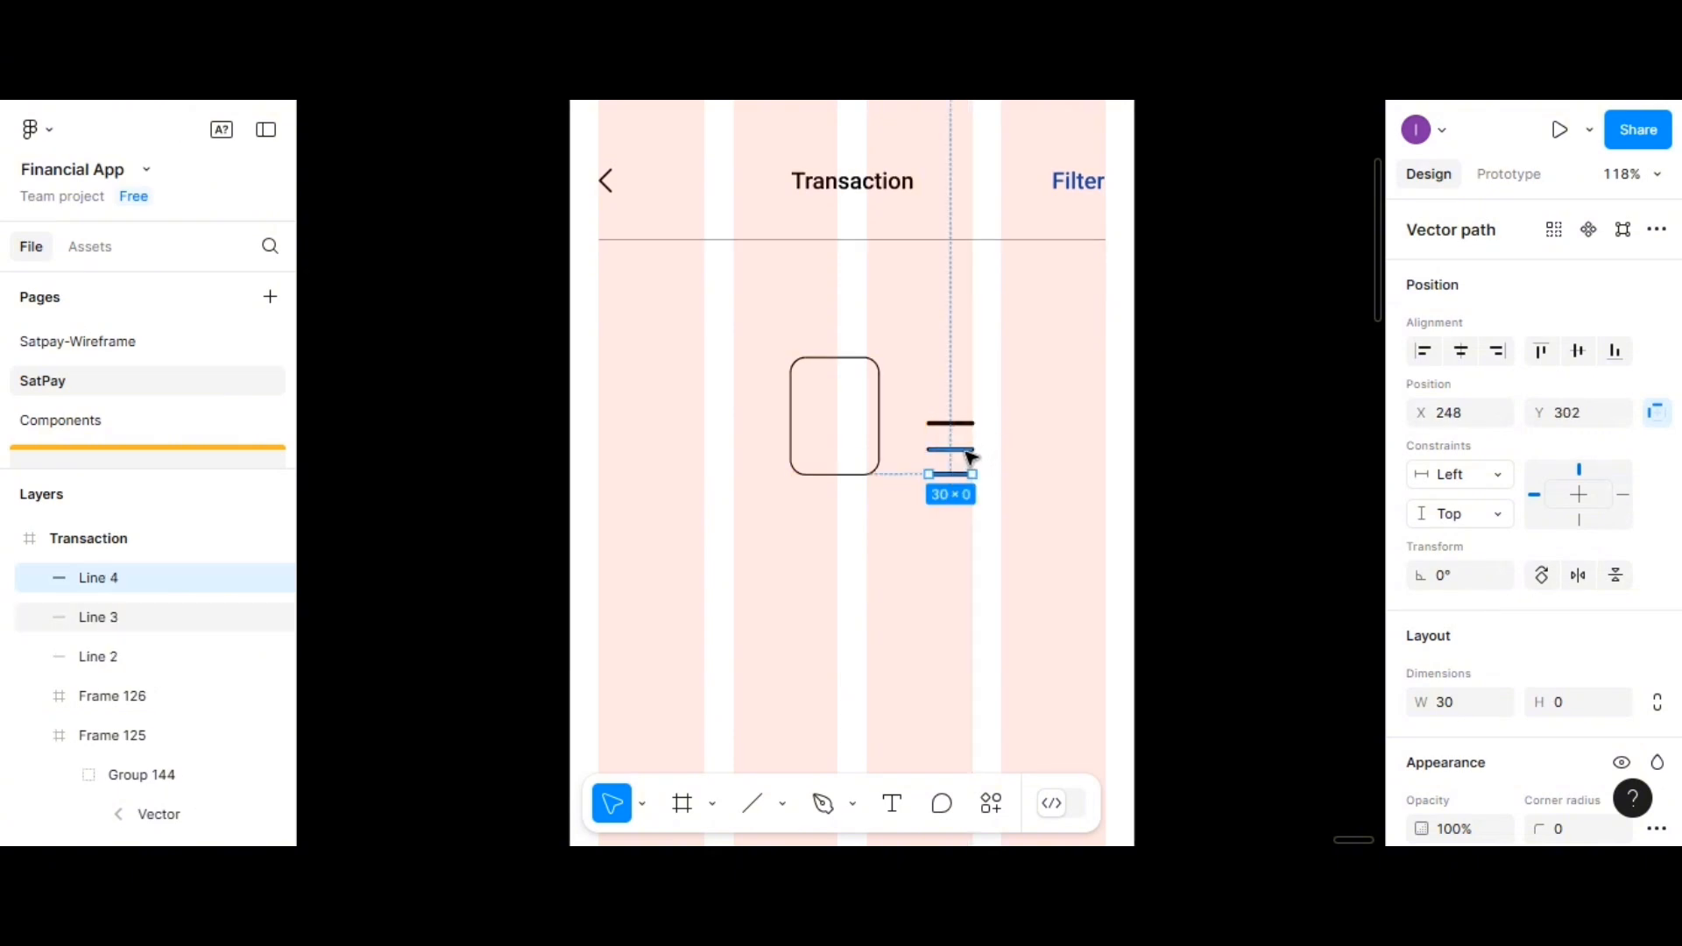
Set the width of the middle line in the stack to 35
click(963, 449)
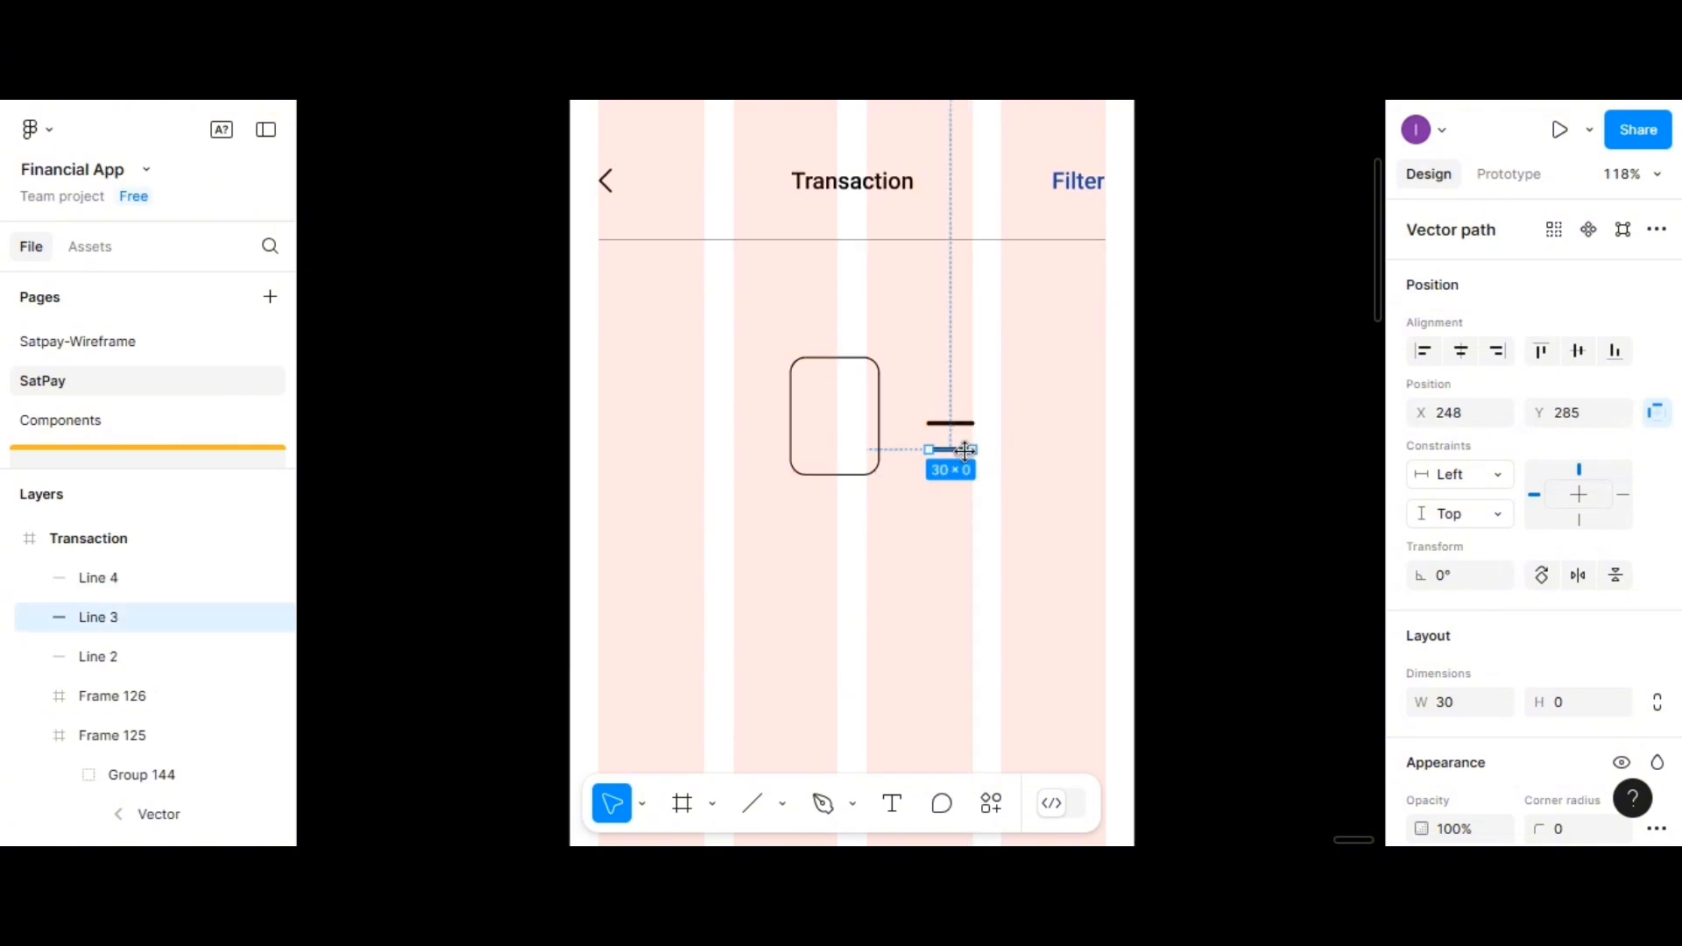
click(1462, 710)
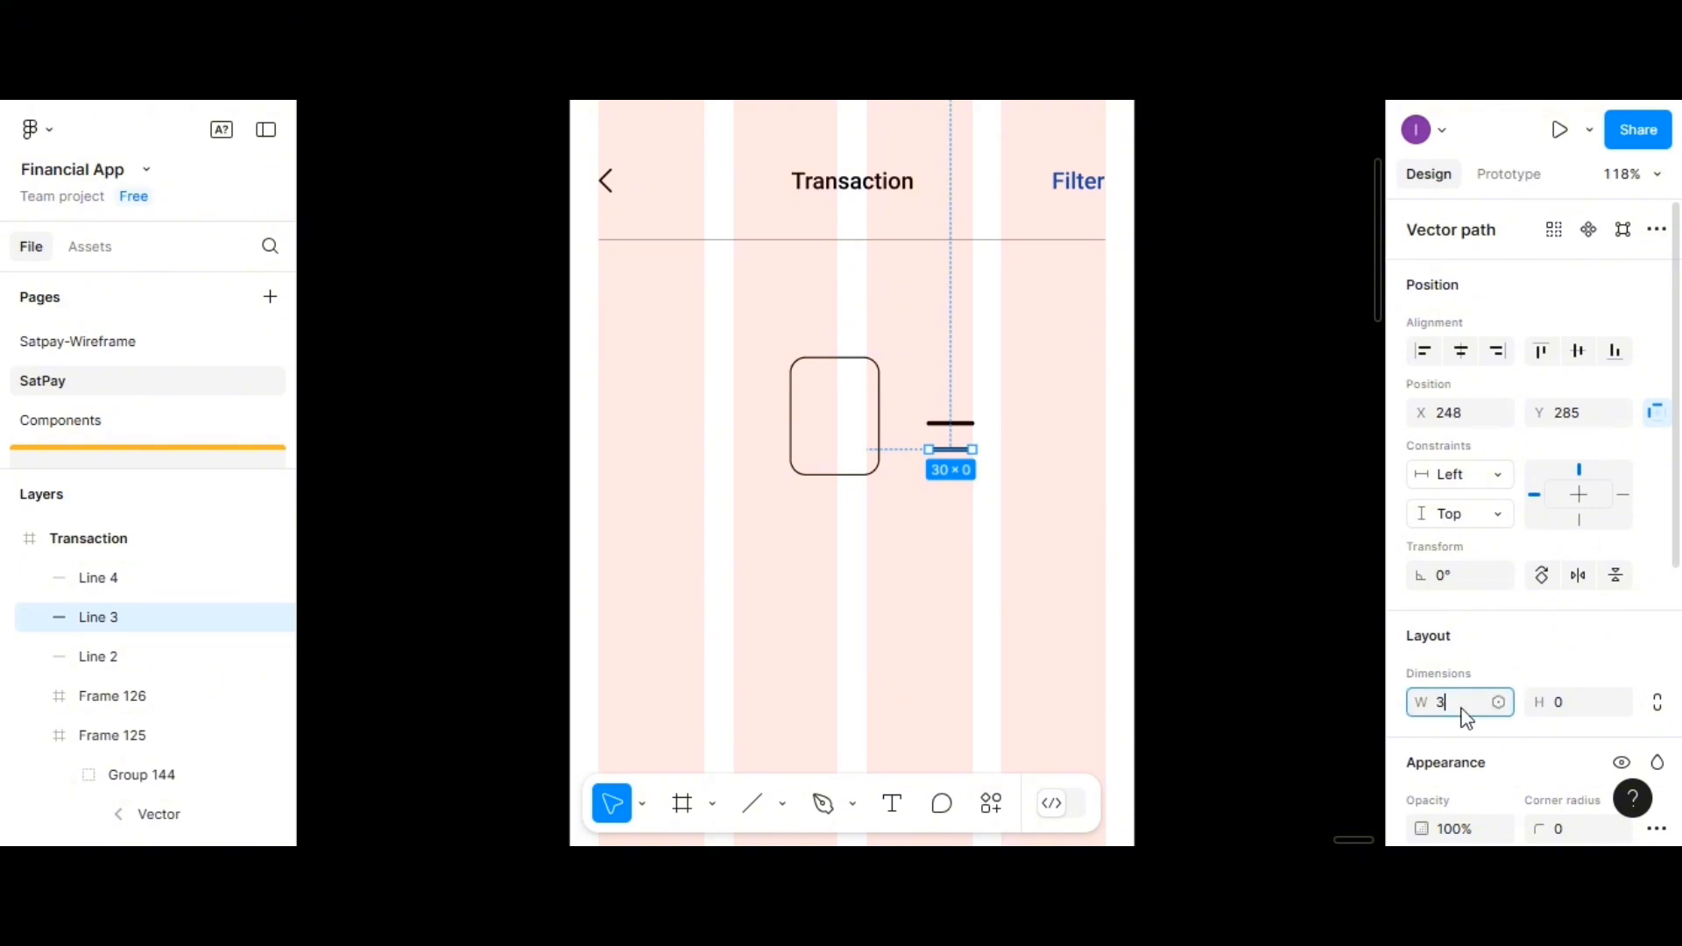
text(35)
click(1006, 564)
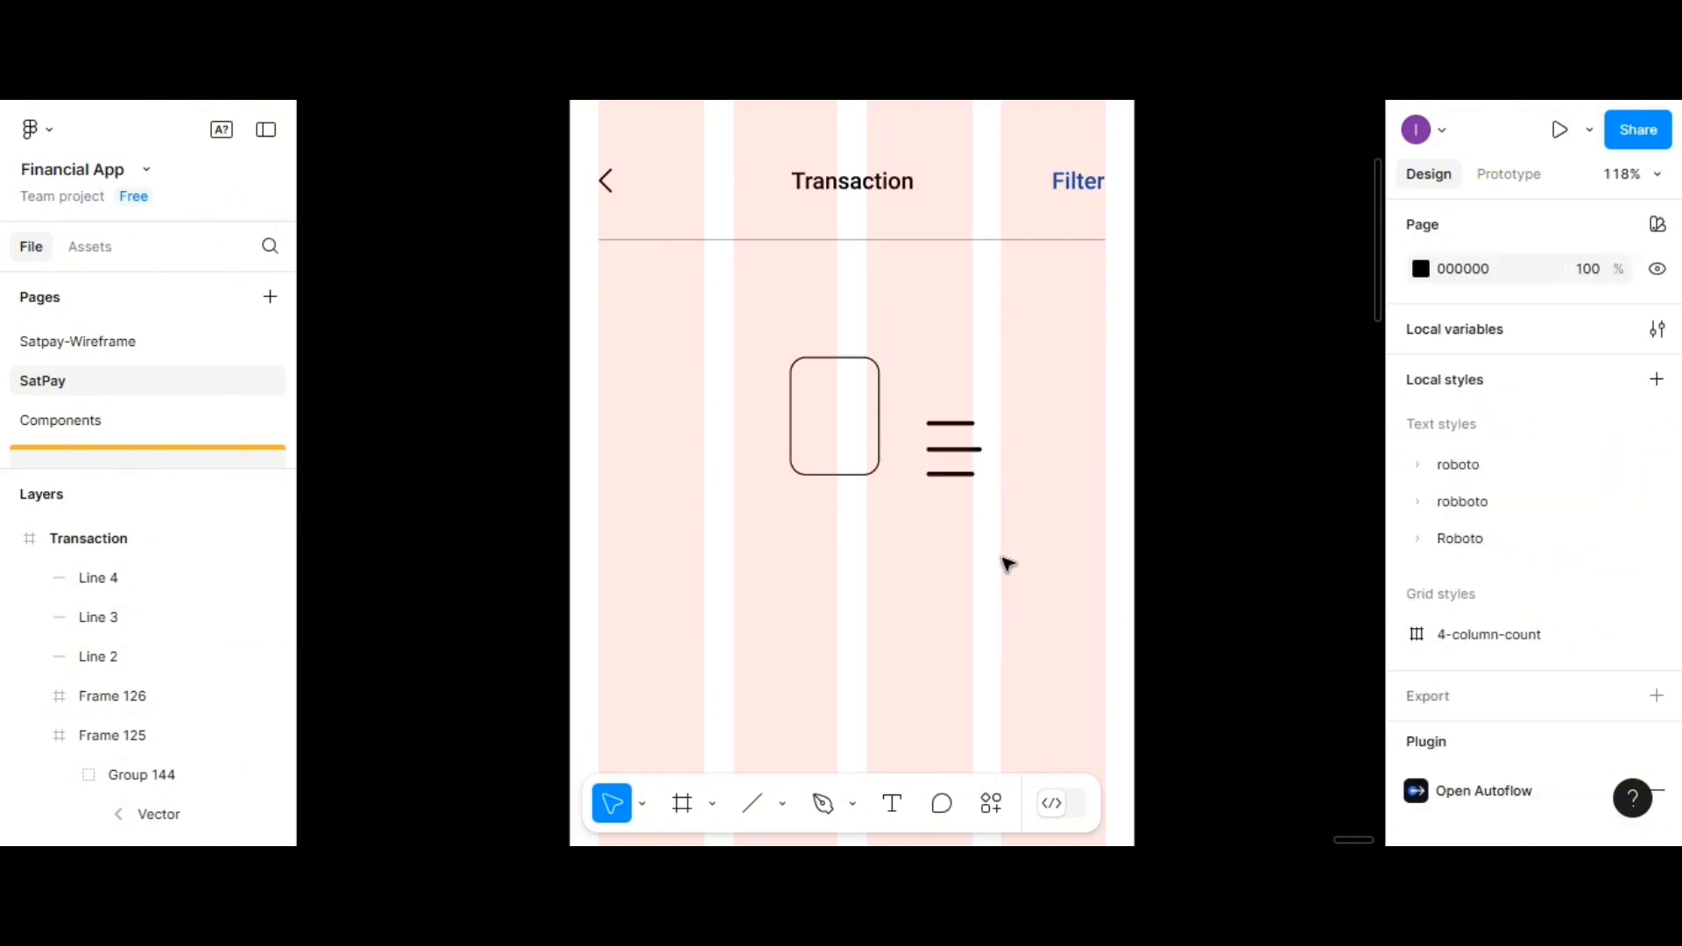
Distribute the three stacked lines evenly in the vertical direction and try to set their spacing to 15
click(949, 435)
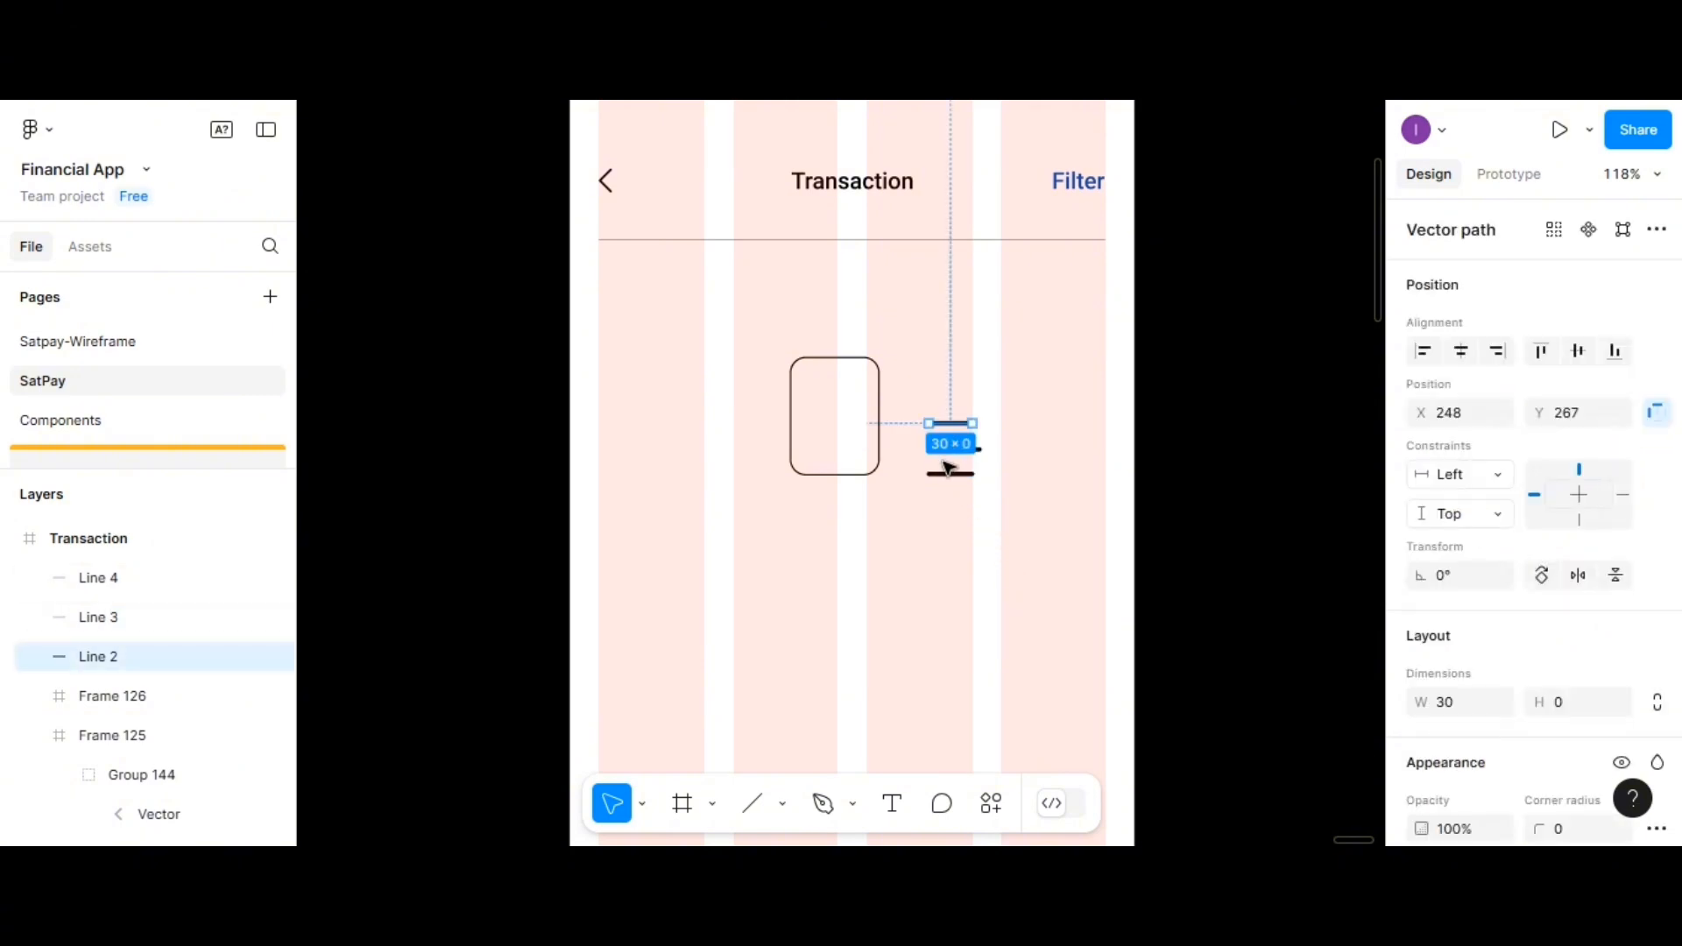
shift+click(976, 449)
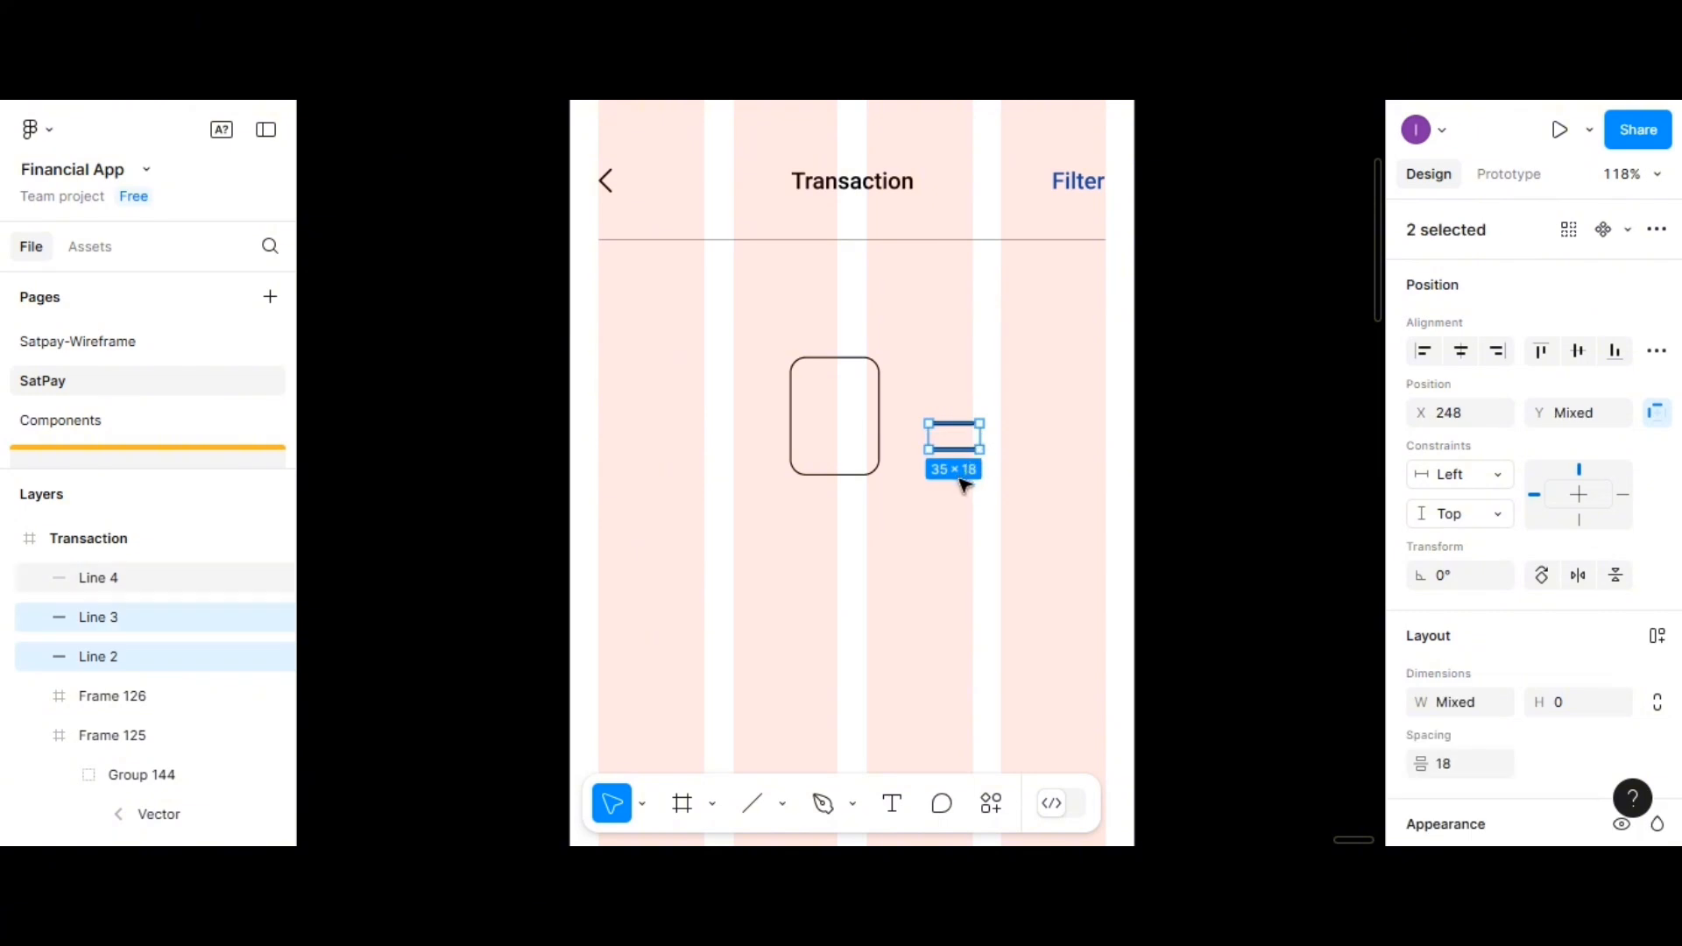
shift+click(959, 474)
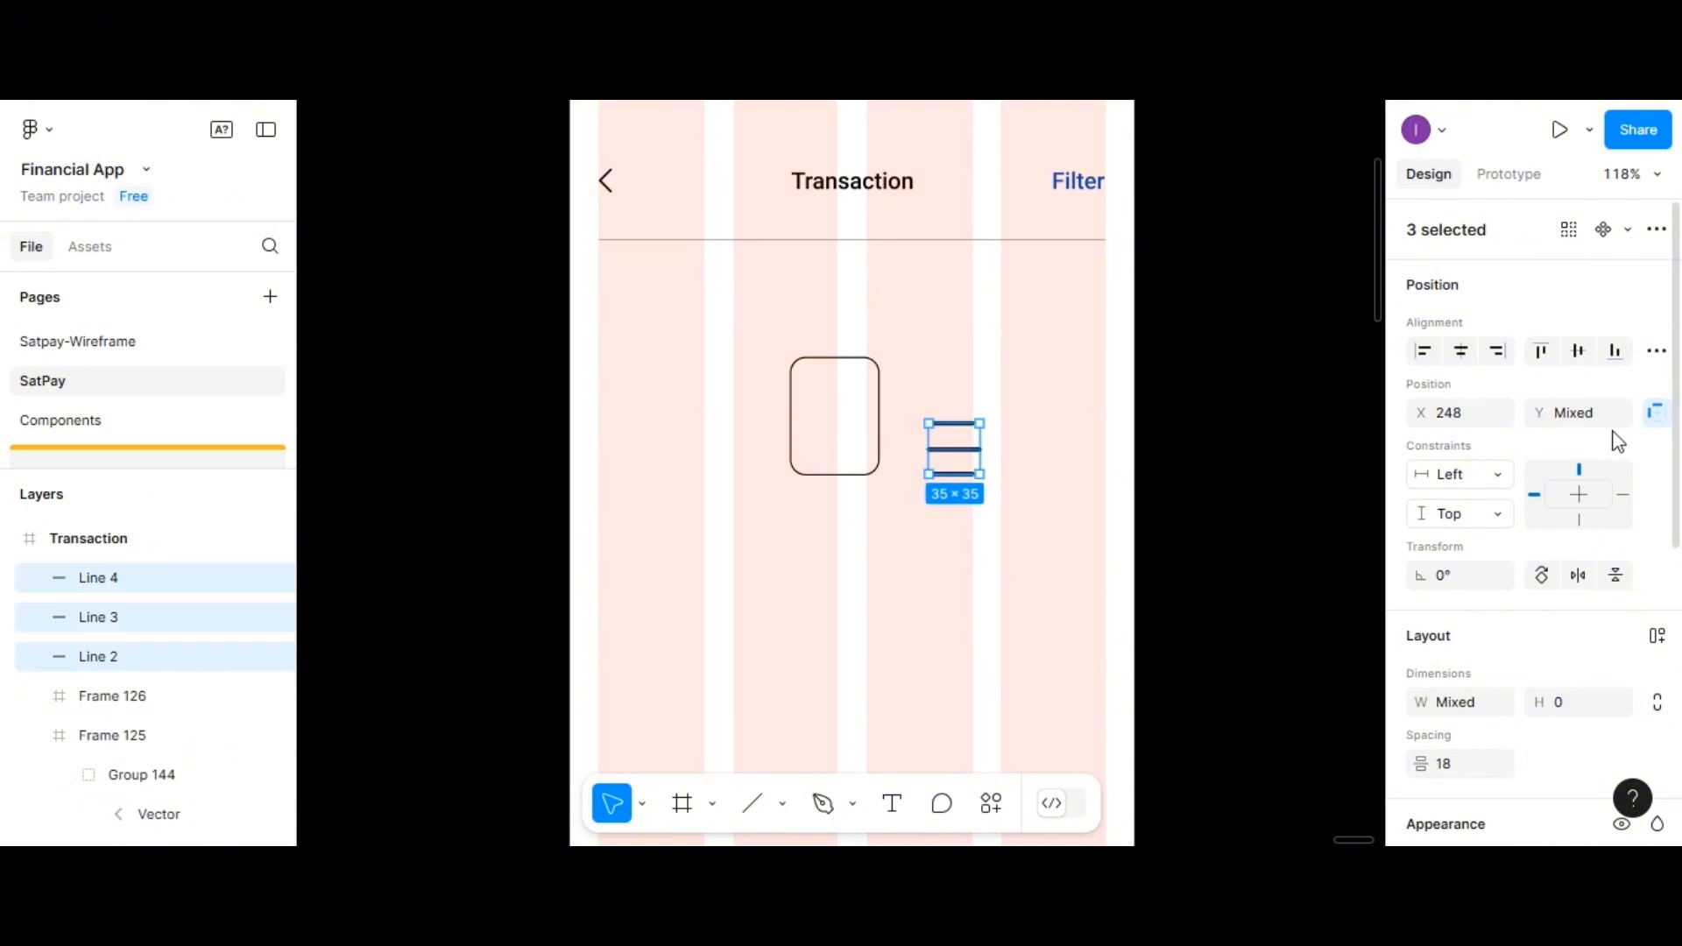
click(1647, 355)
click(1554, 428)
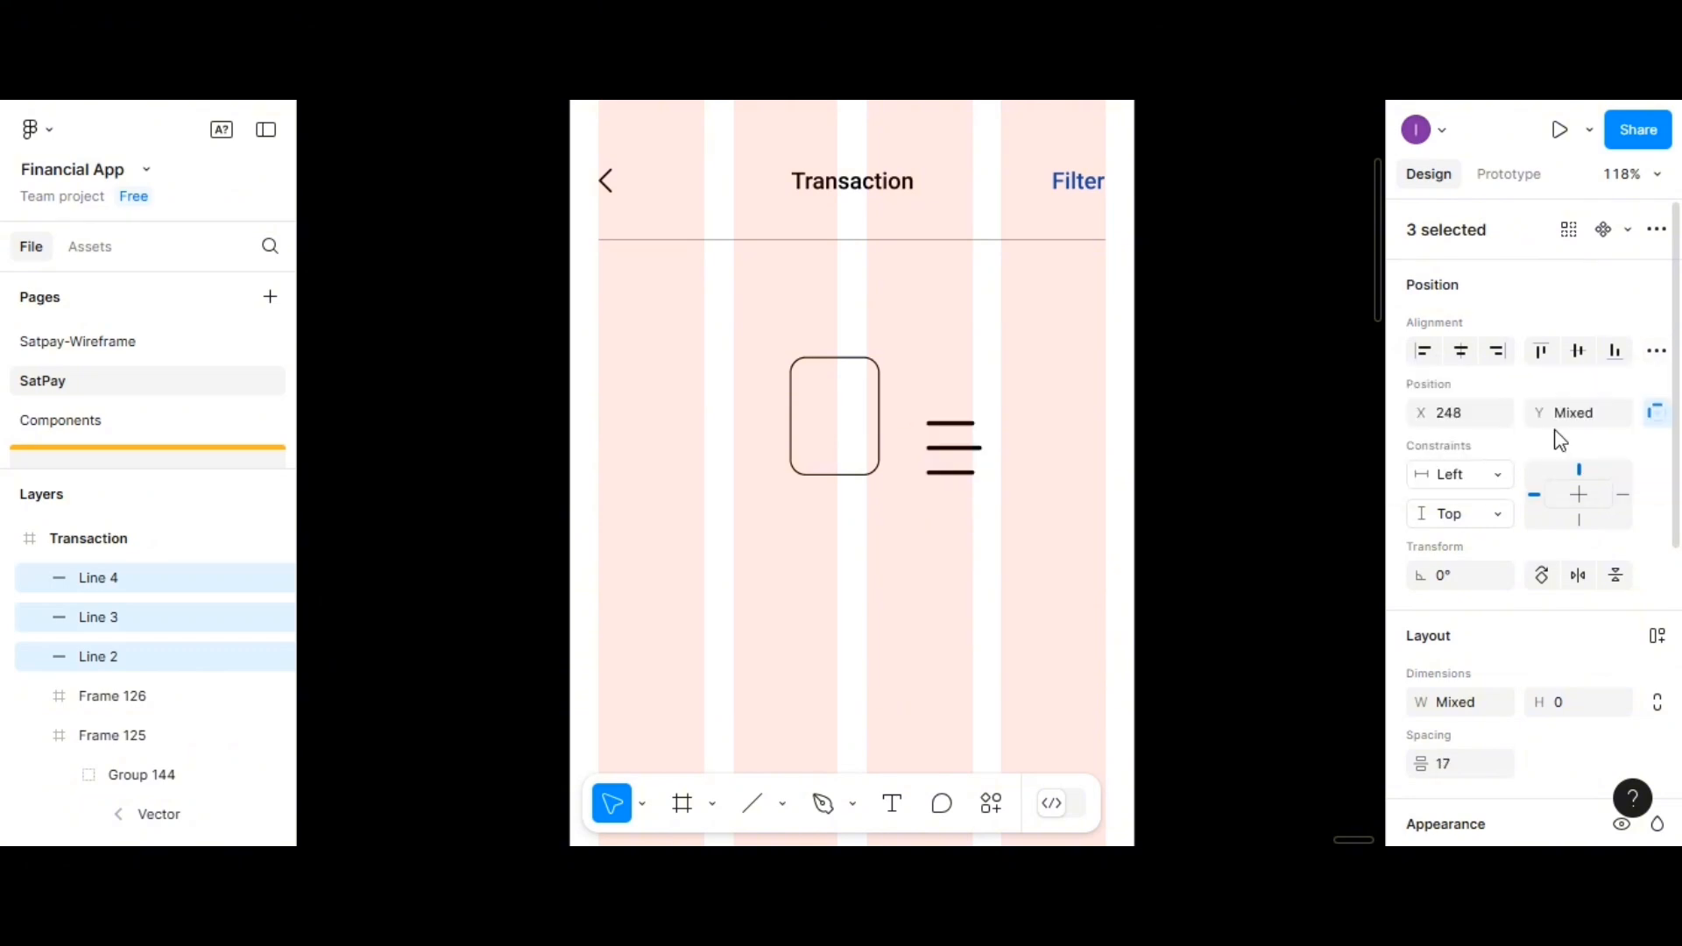
click(1451, 771)
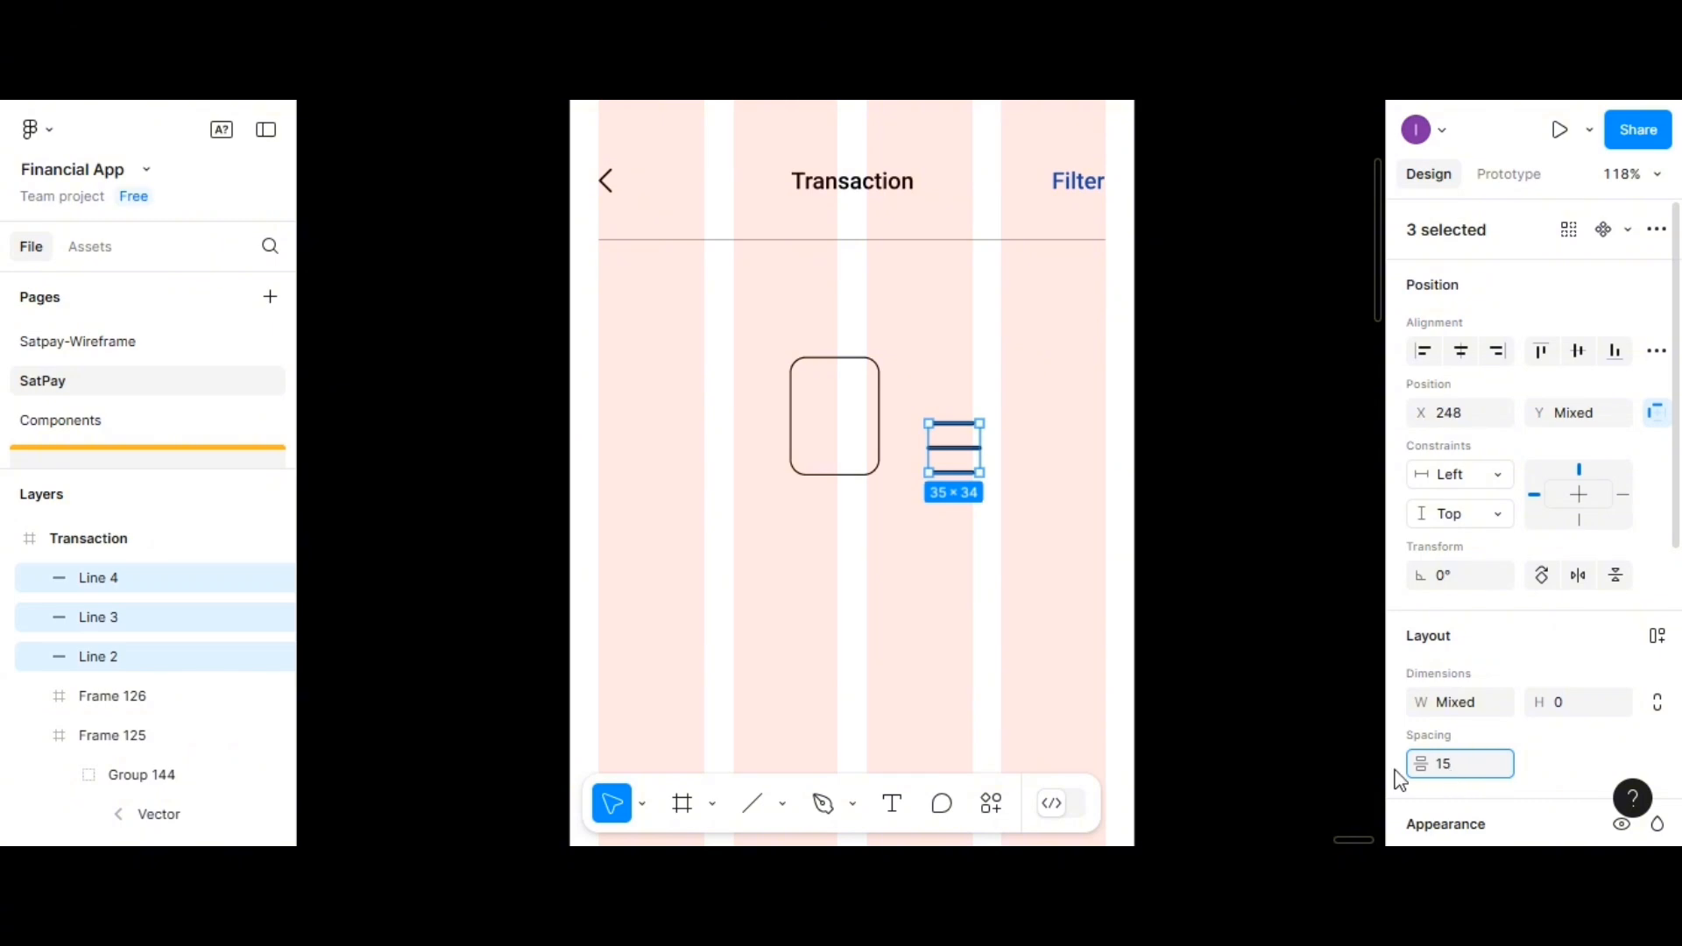
click(1261, 769)
Group the three lines and move the group inside the rounded frame
key(ctrl+f)
click(950, 456)
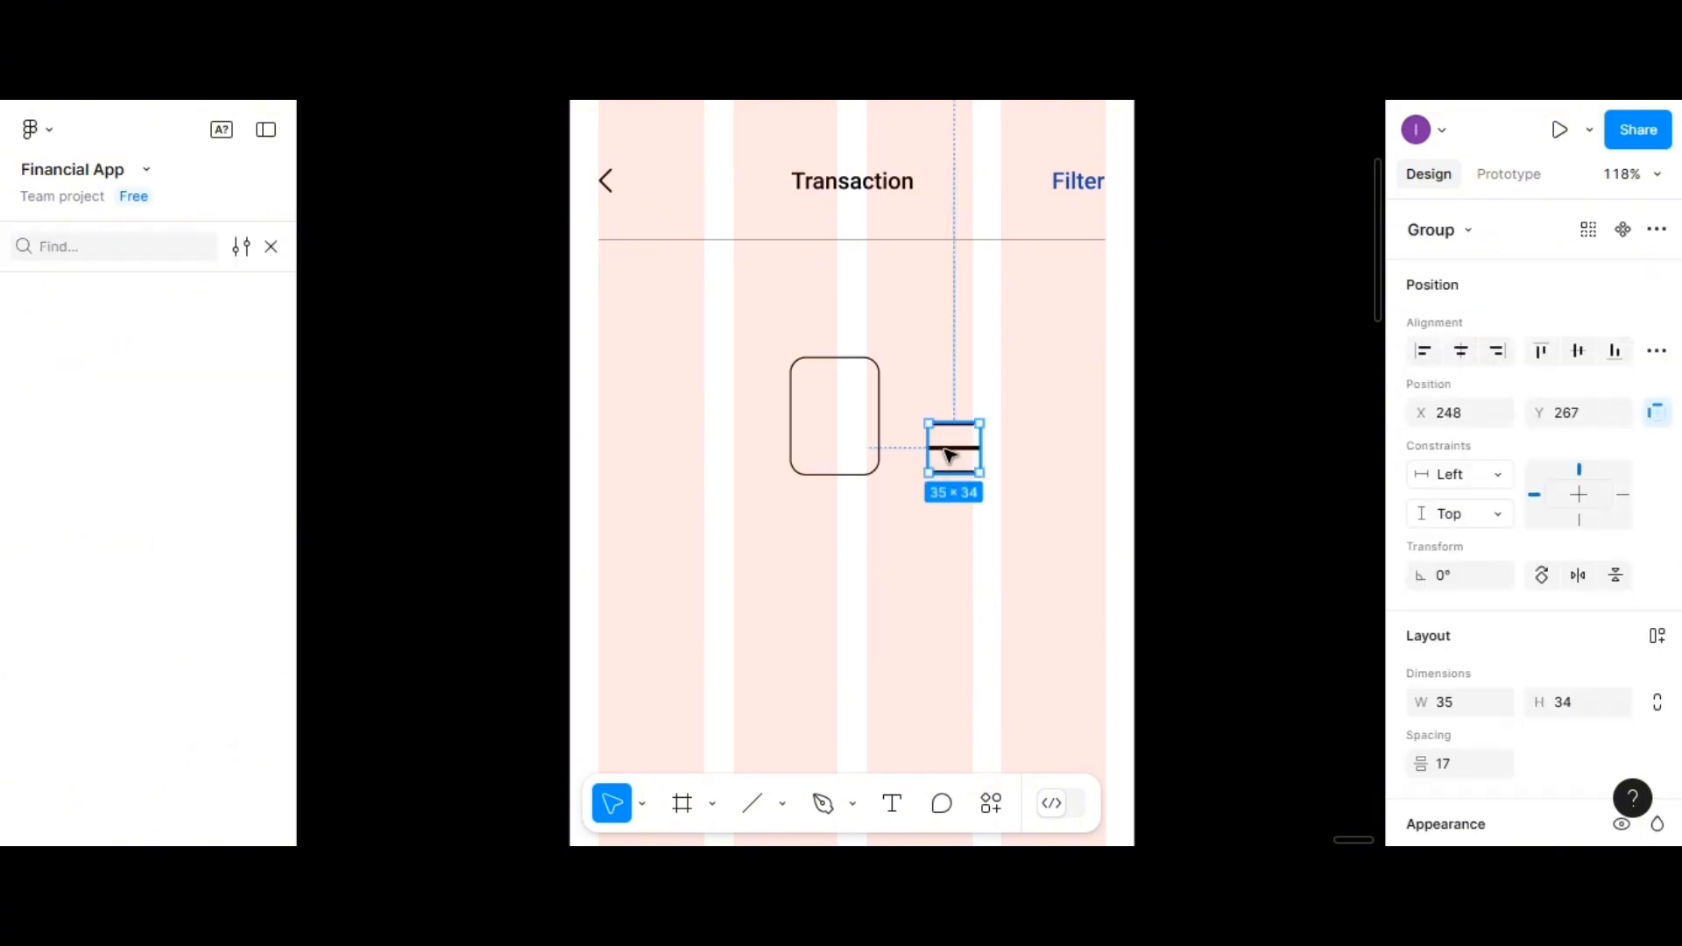
drag(950, 455, 817, 424)
click(961, 410)
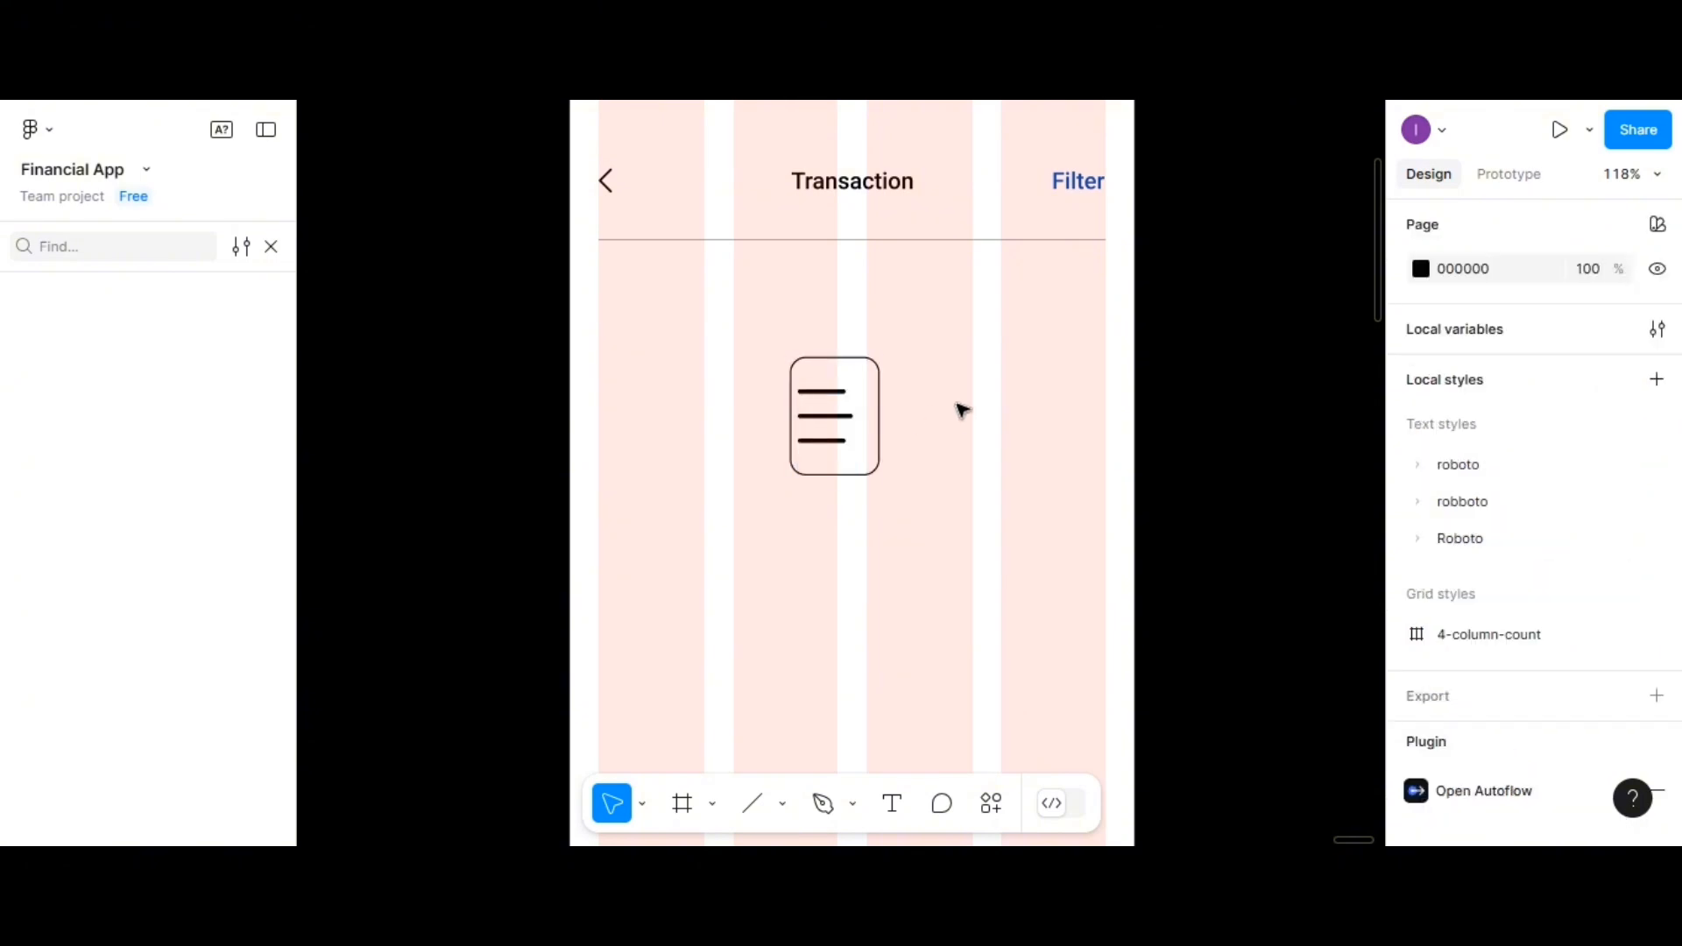
Change the rounded frame's fill and stroke to the page colour CAC5C5 at 50% opacity
click(847, 374)
scroll(1428, 711, down, 5)
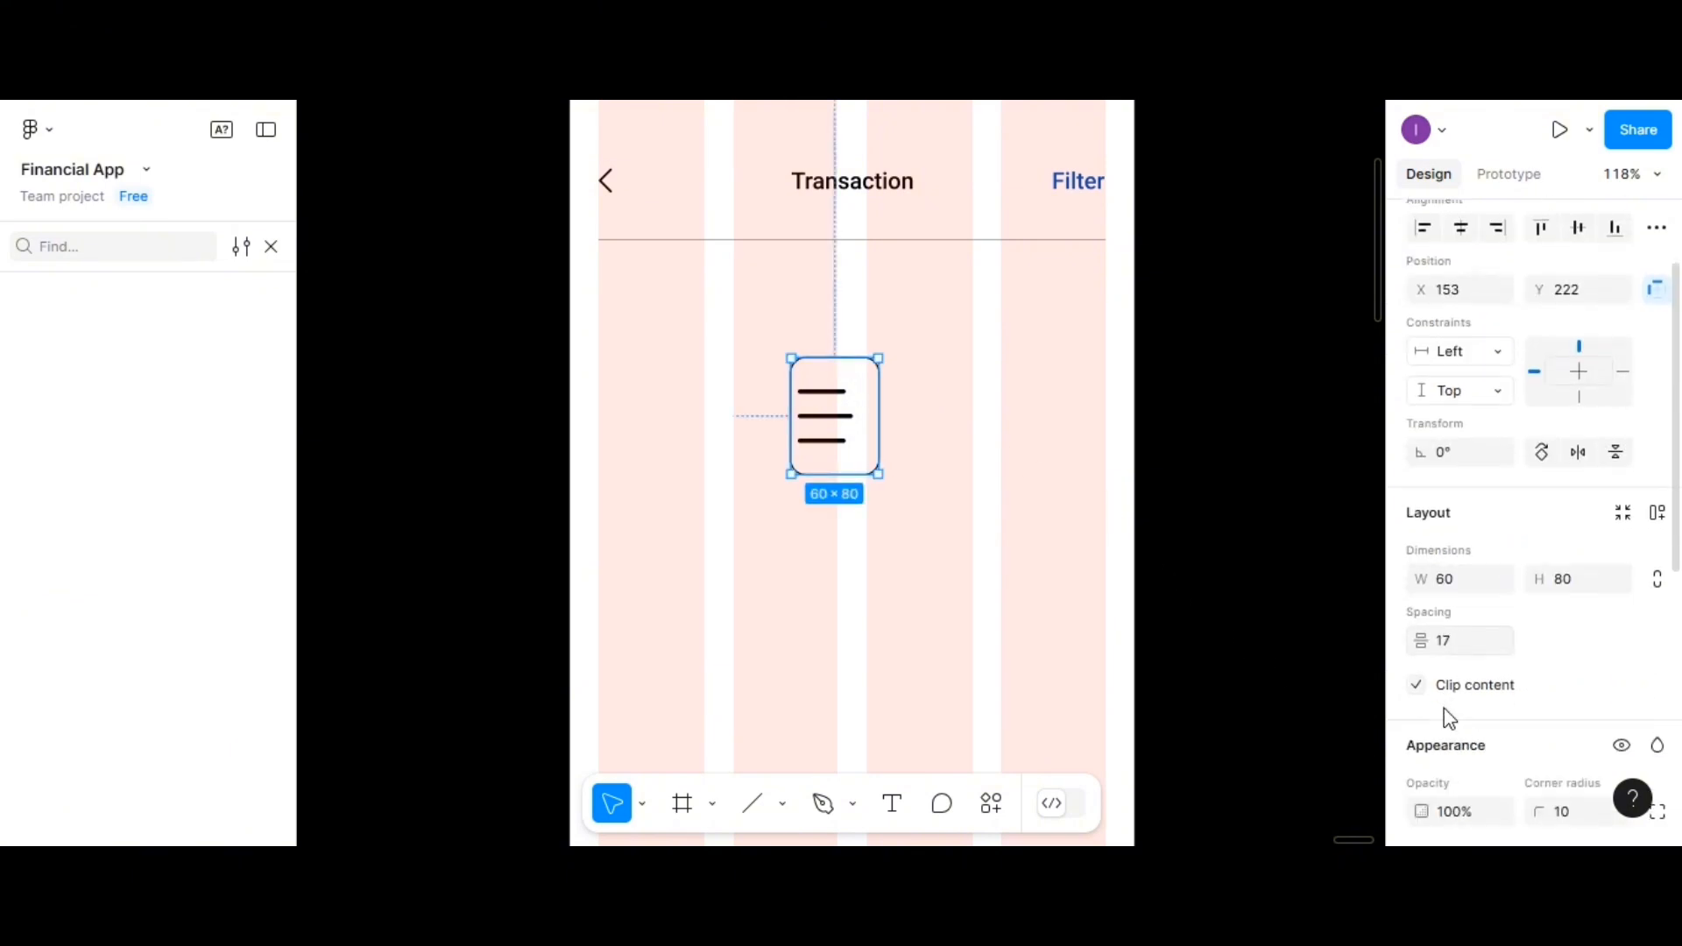
click(1413, 637)
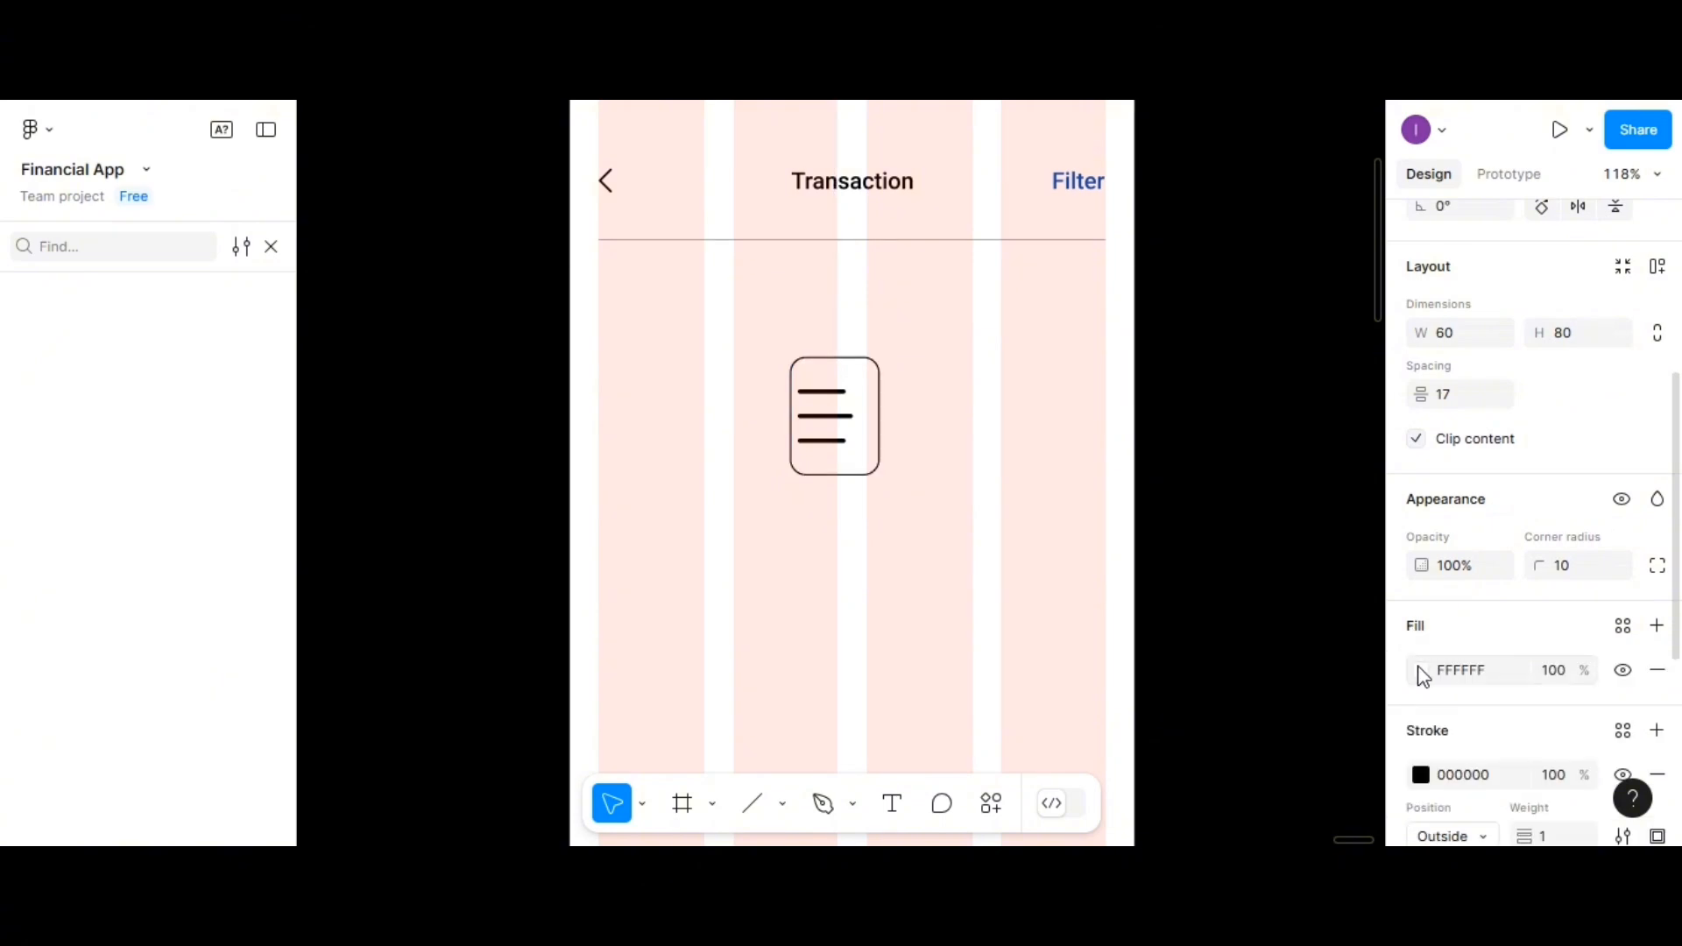
click(1421, 670)
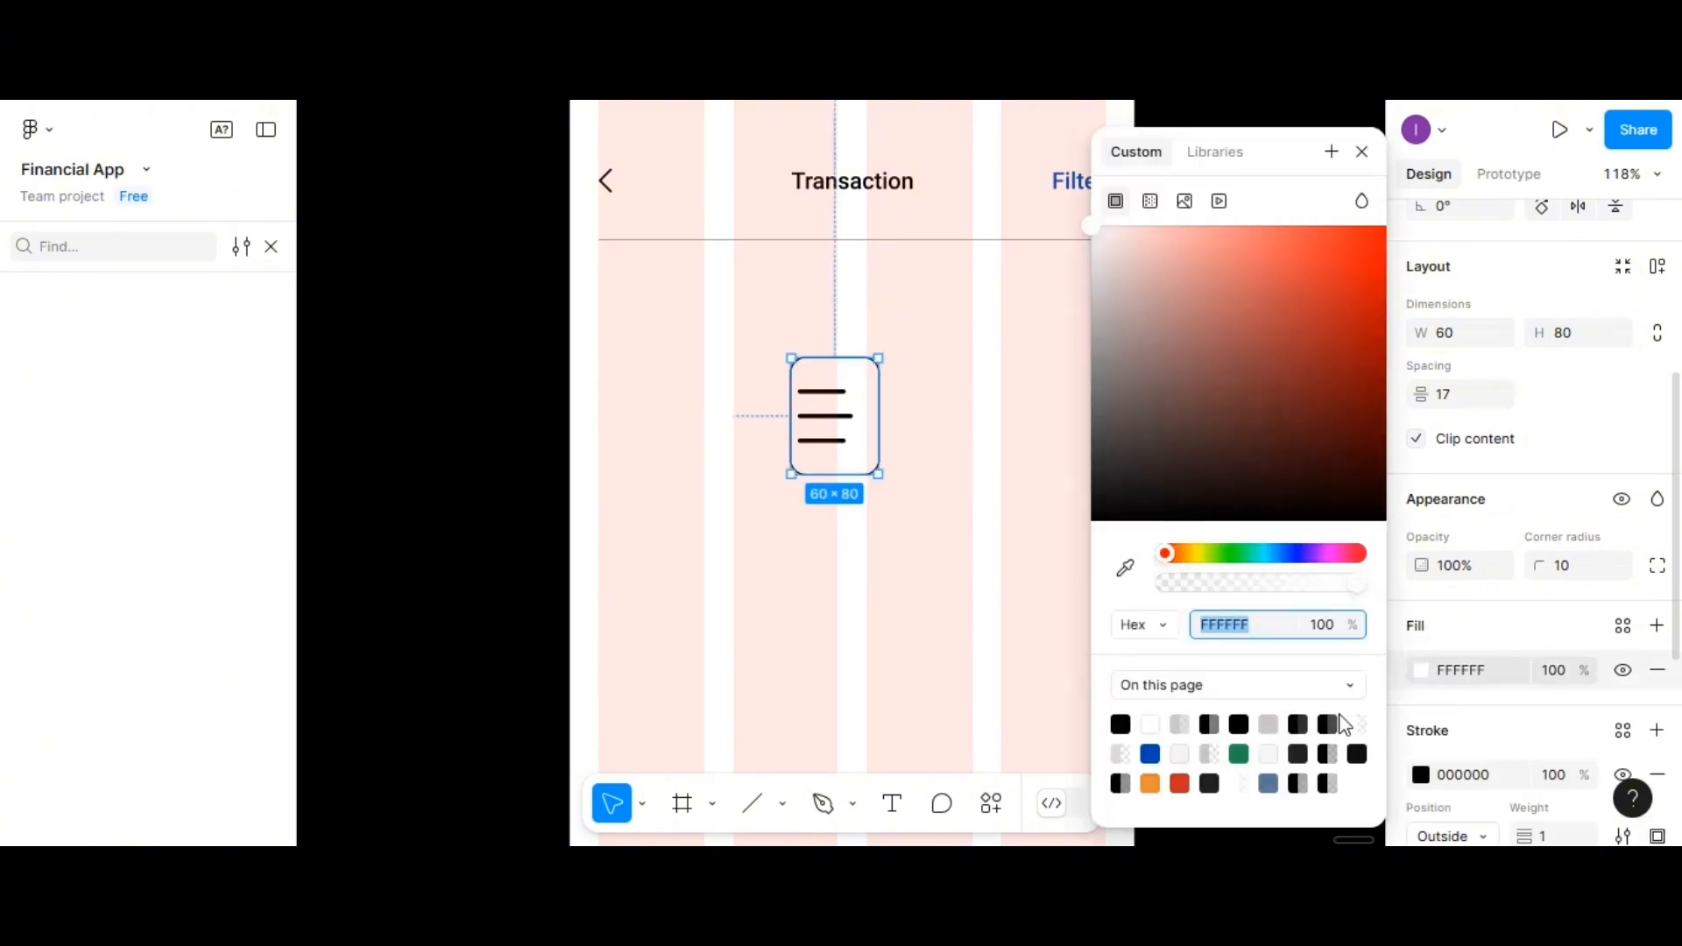
click(1181, 723)
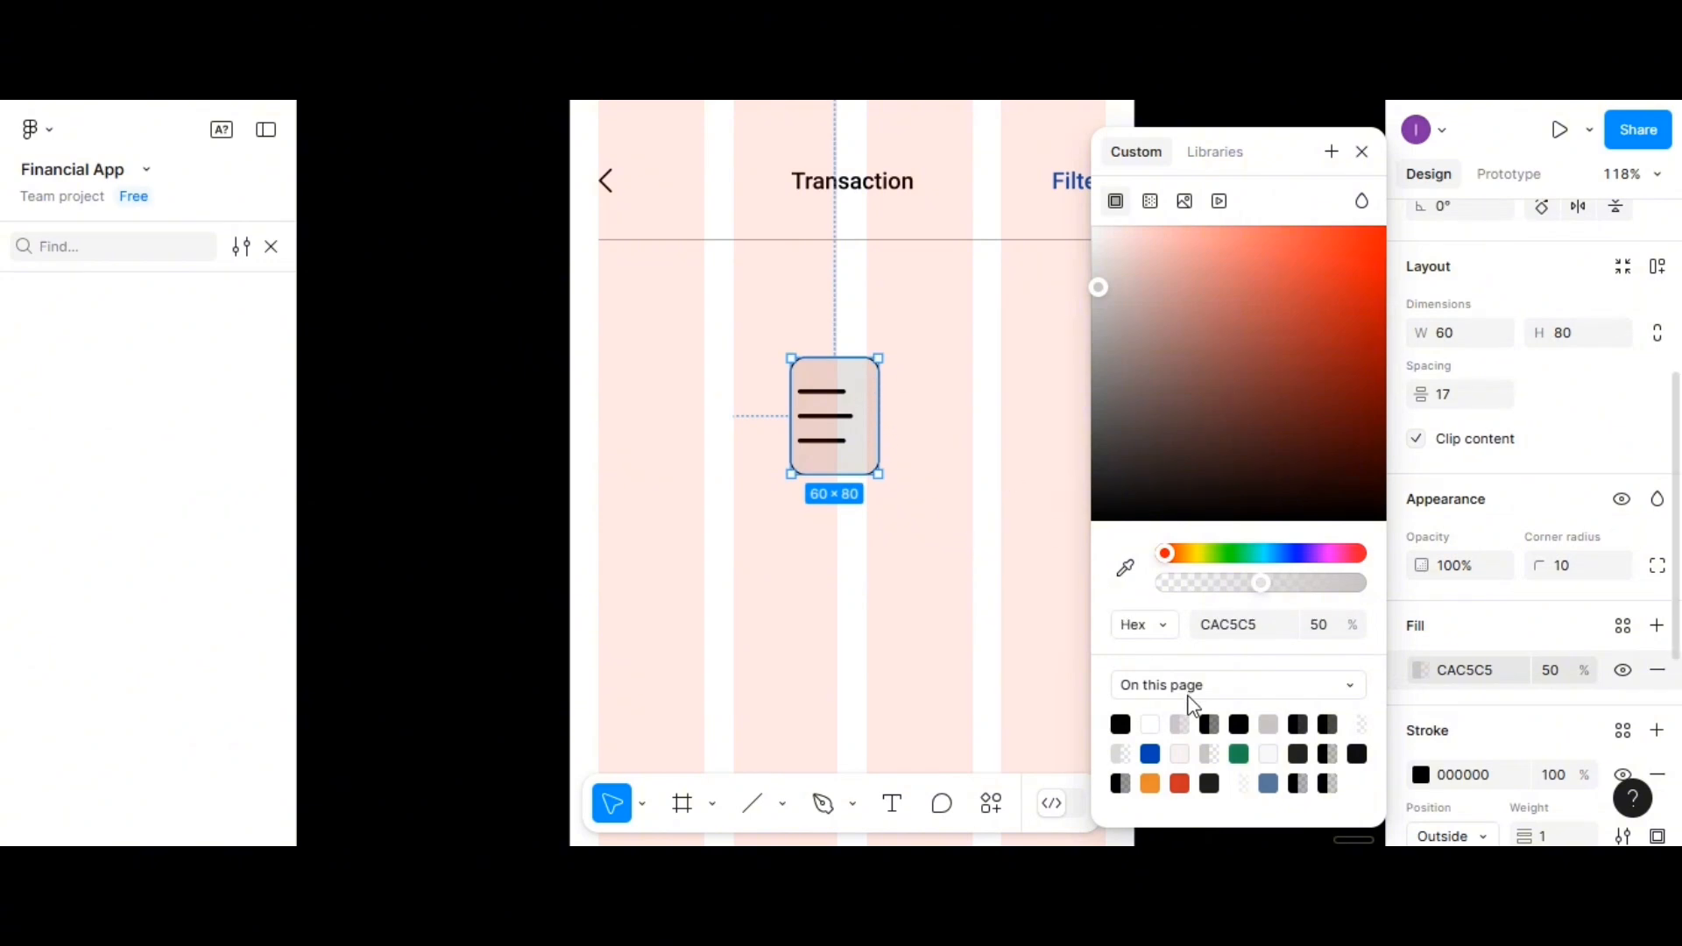
click(1421, 774)
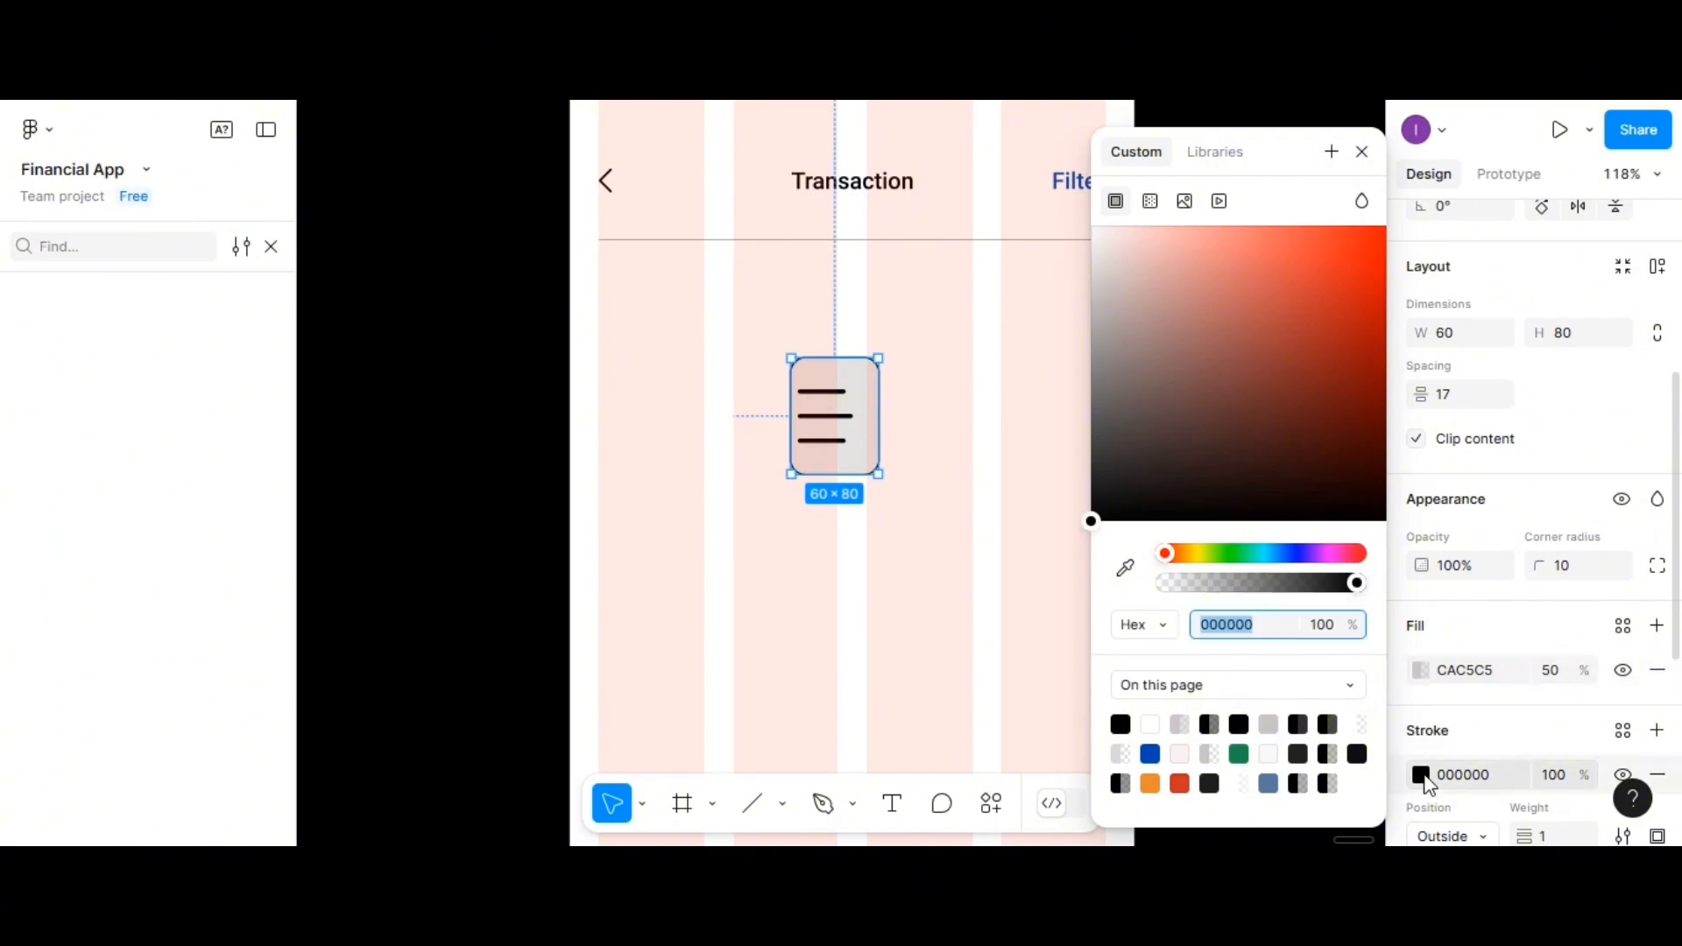
click(1180, 724)
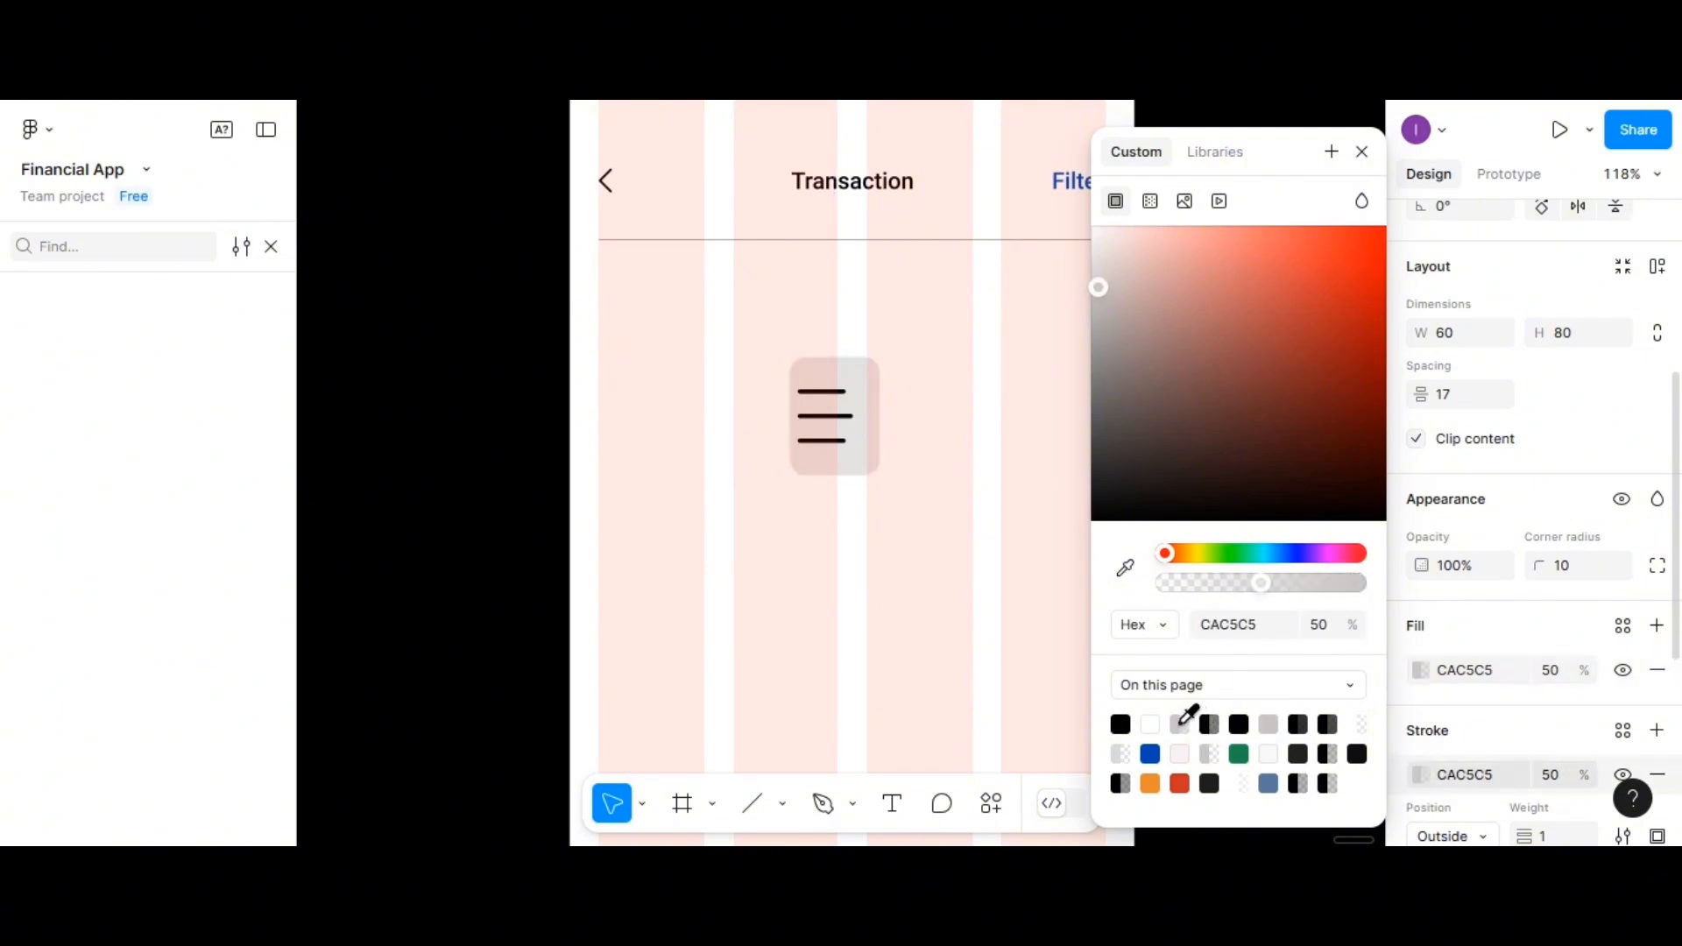
click(953, 448)
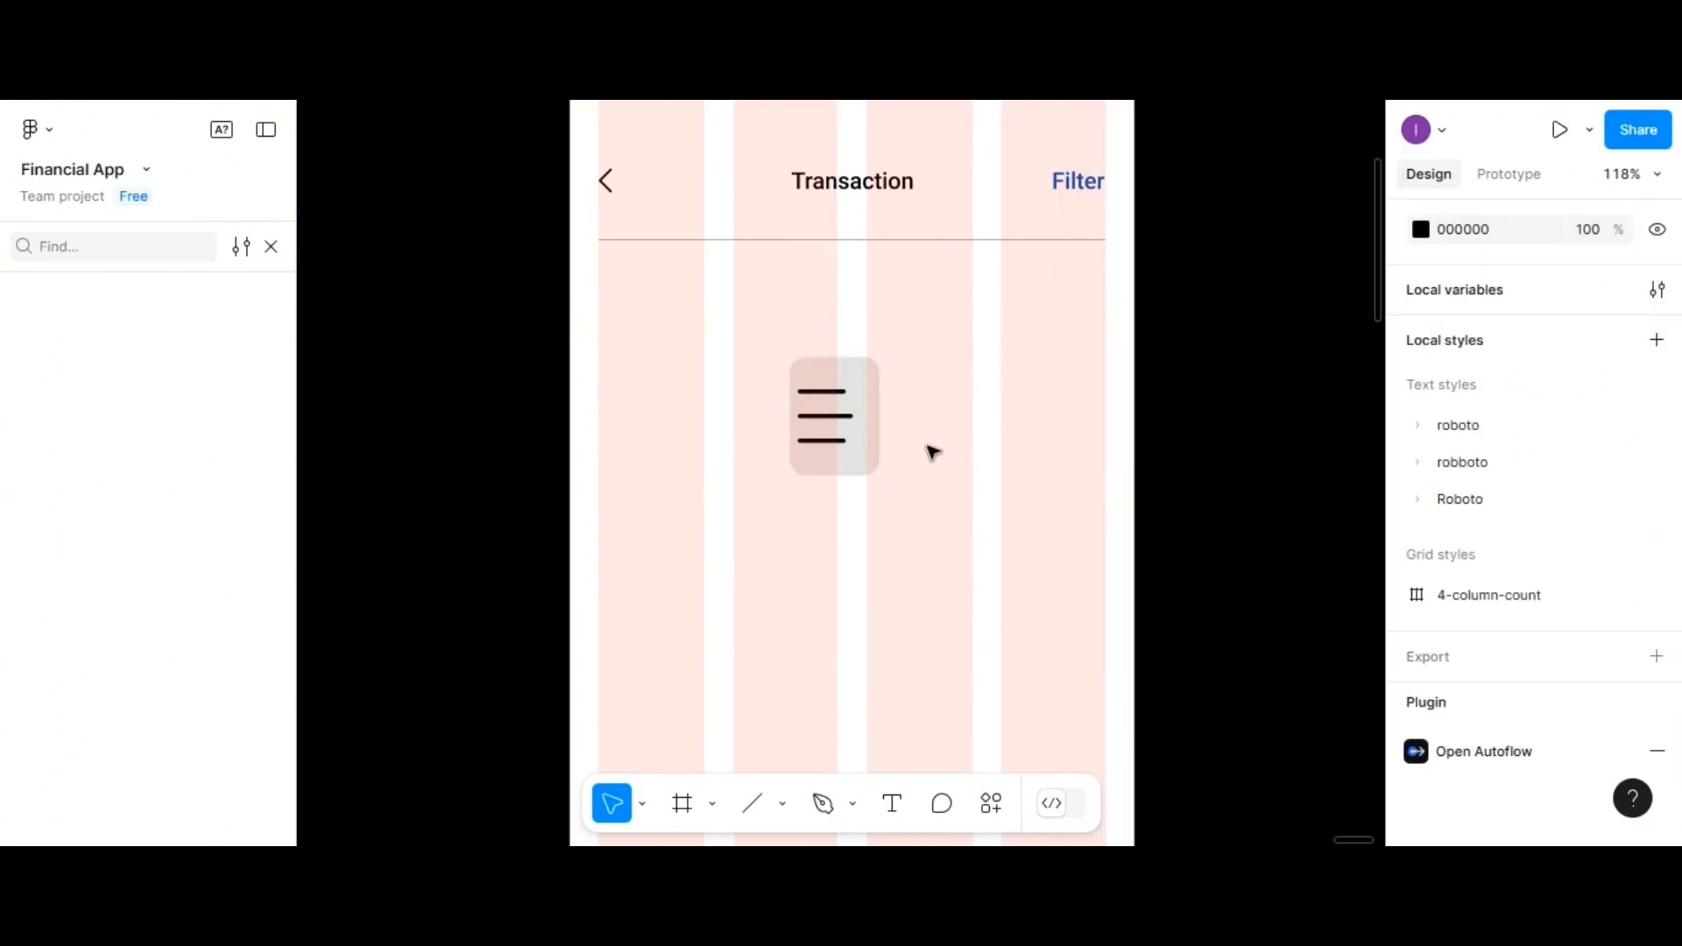
Set the frame's CAC5C5 stroke opacity to 80% and its fill opacity to 50%
click(879, 436)
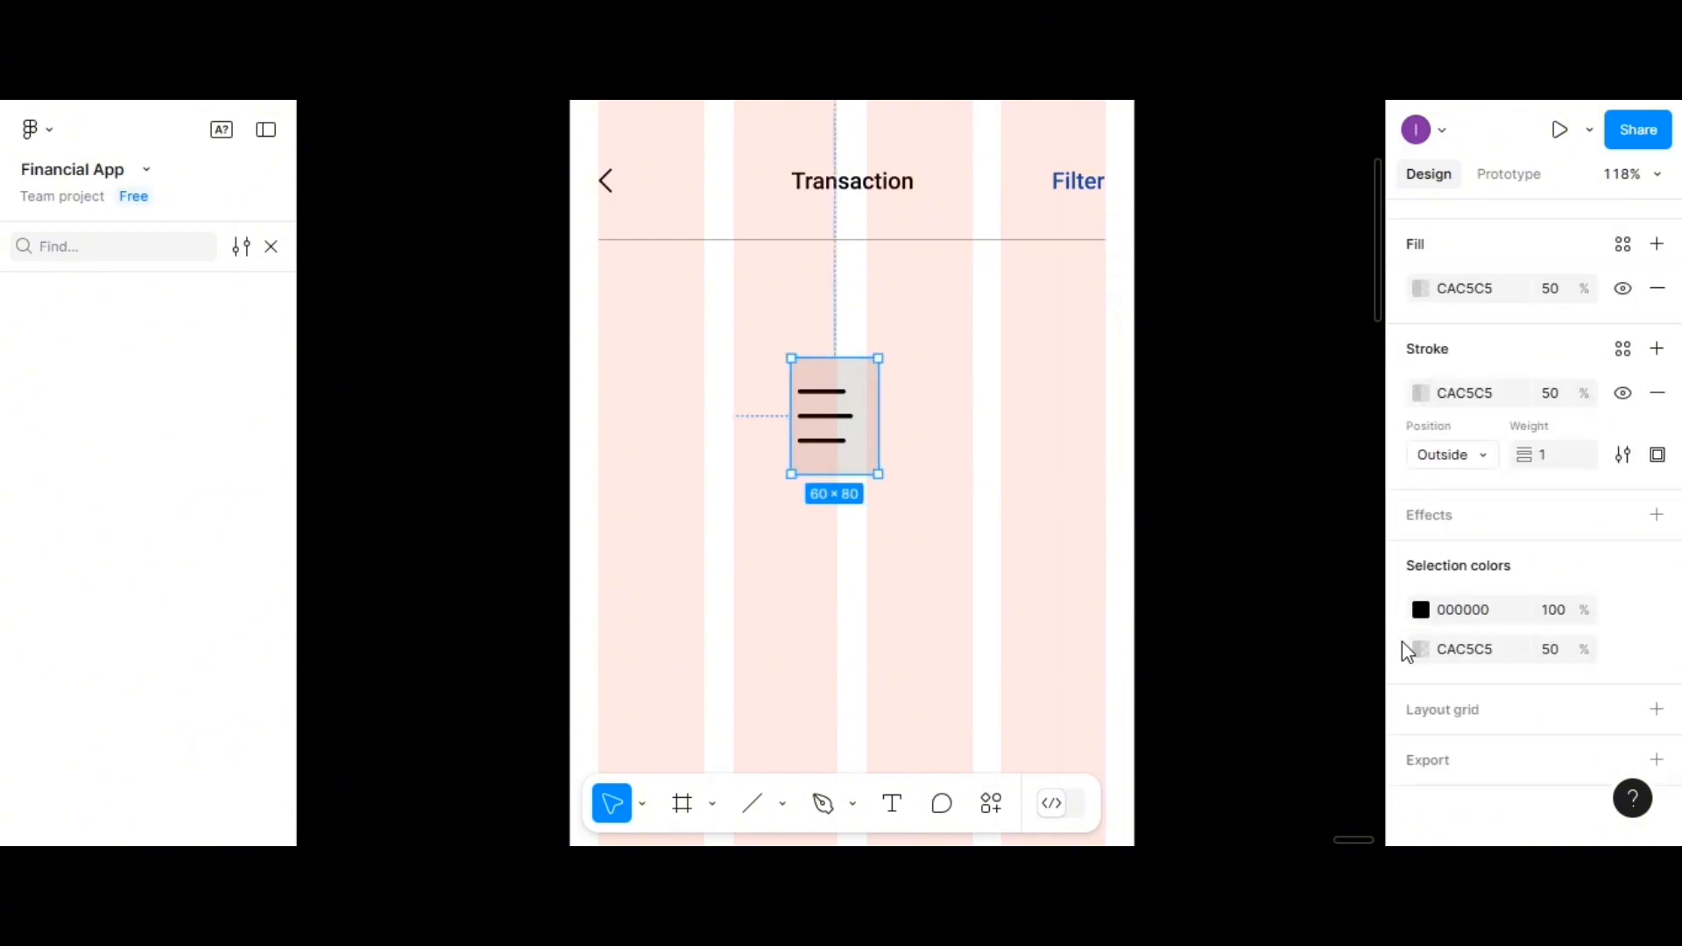
click(1553, 650)
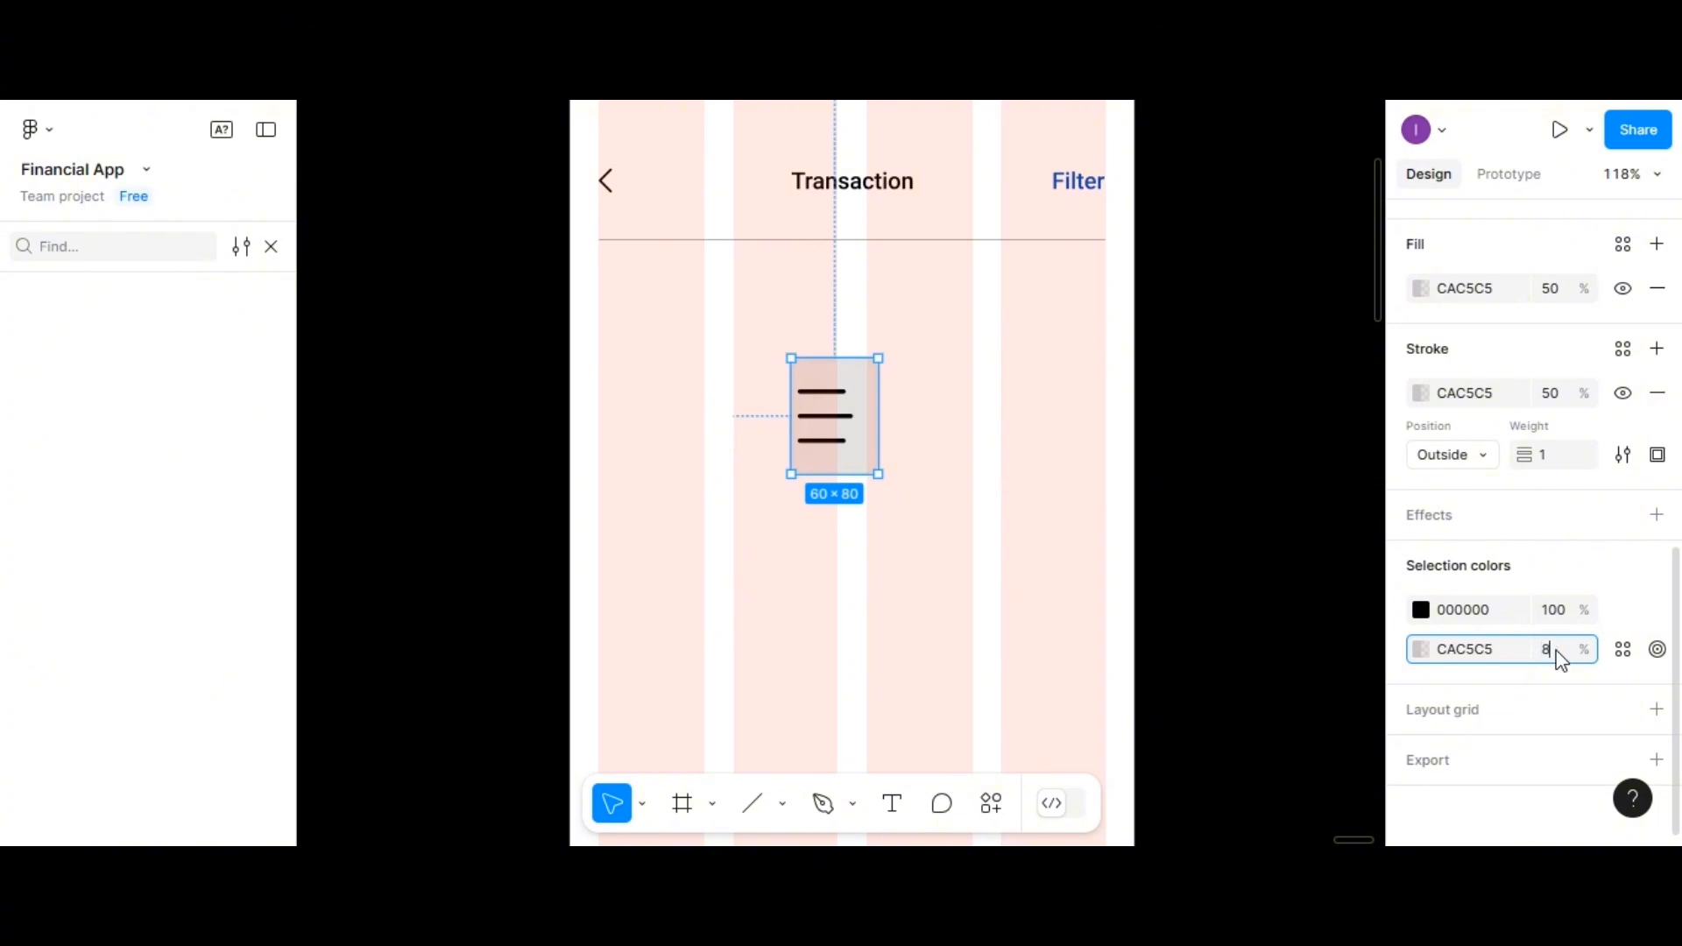
text(80)
key(Return)
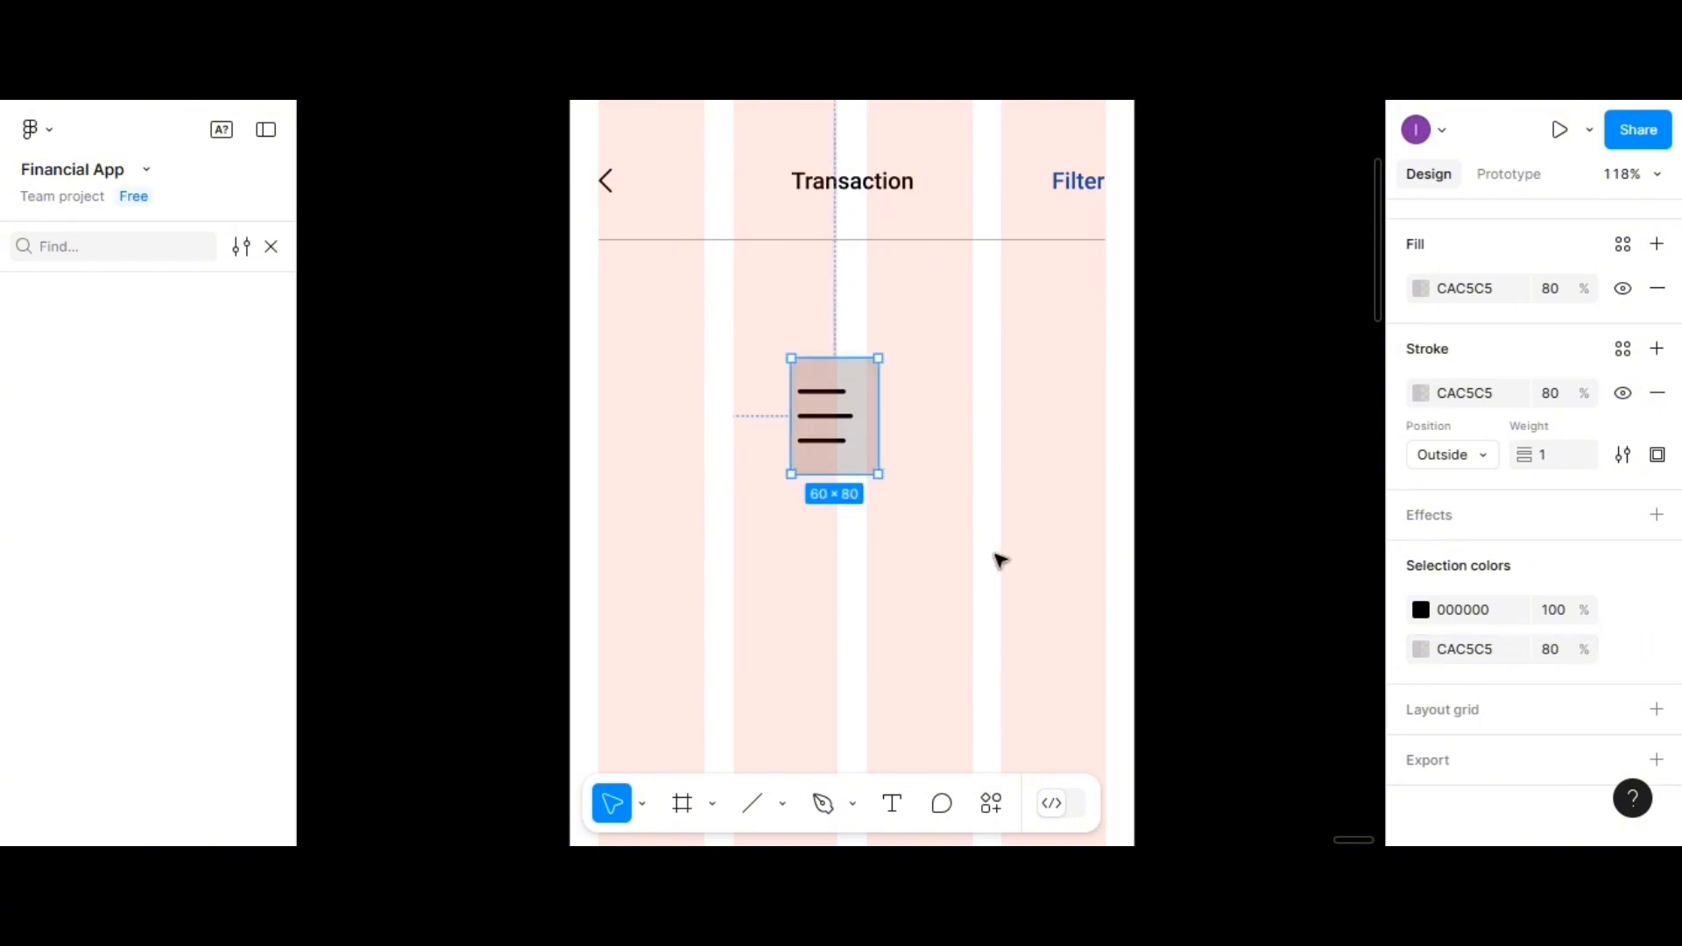
click(903, 467)
click(857, 467)
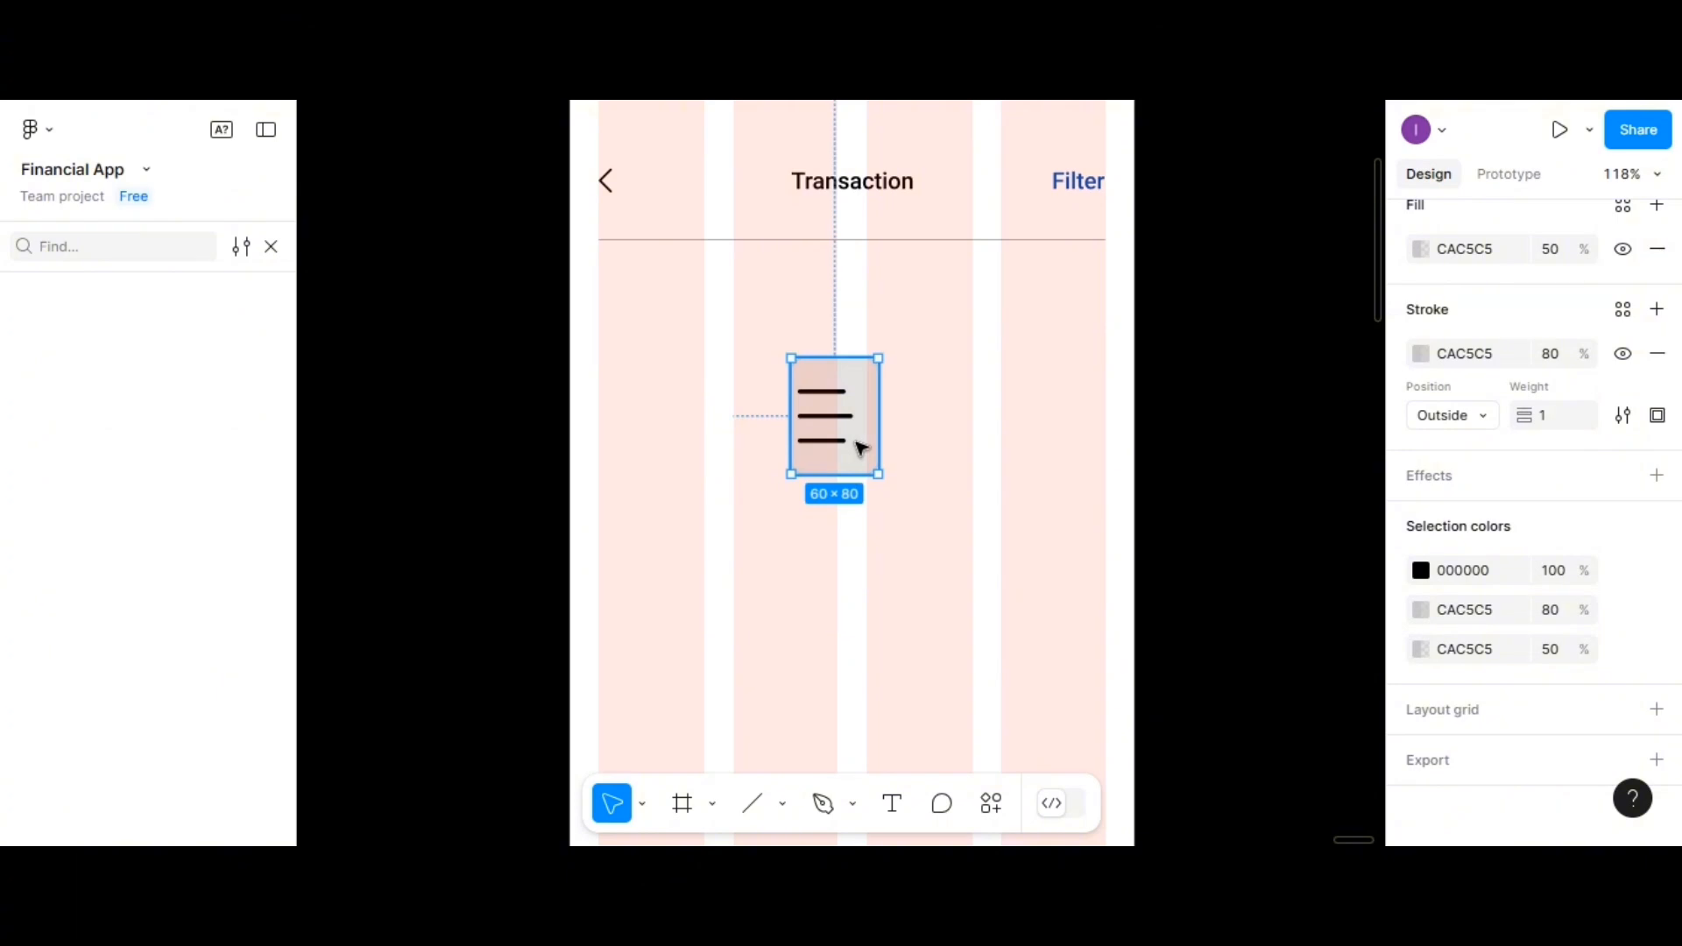
Place a duplicate of the lined frame, rotated about 17.6°, so that it overlaps the left side of the original
drag(862, 445, 996, 467)
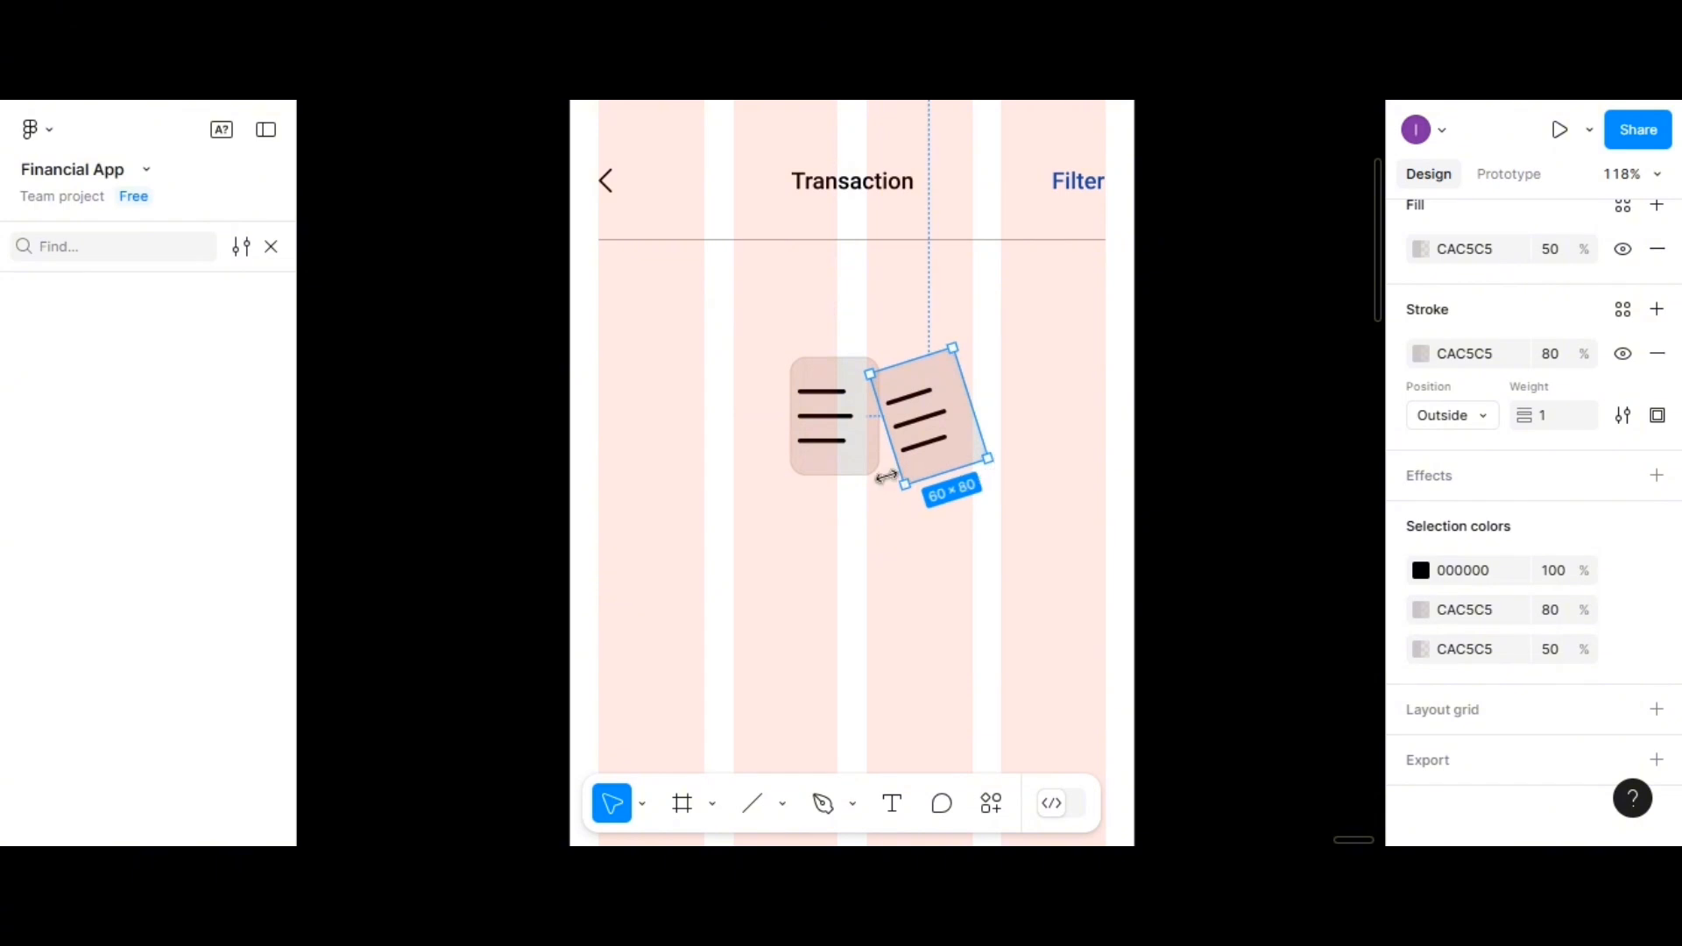
drag(967, 443, 837, 439)
click(946, 458)
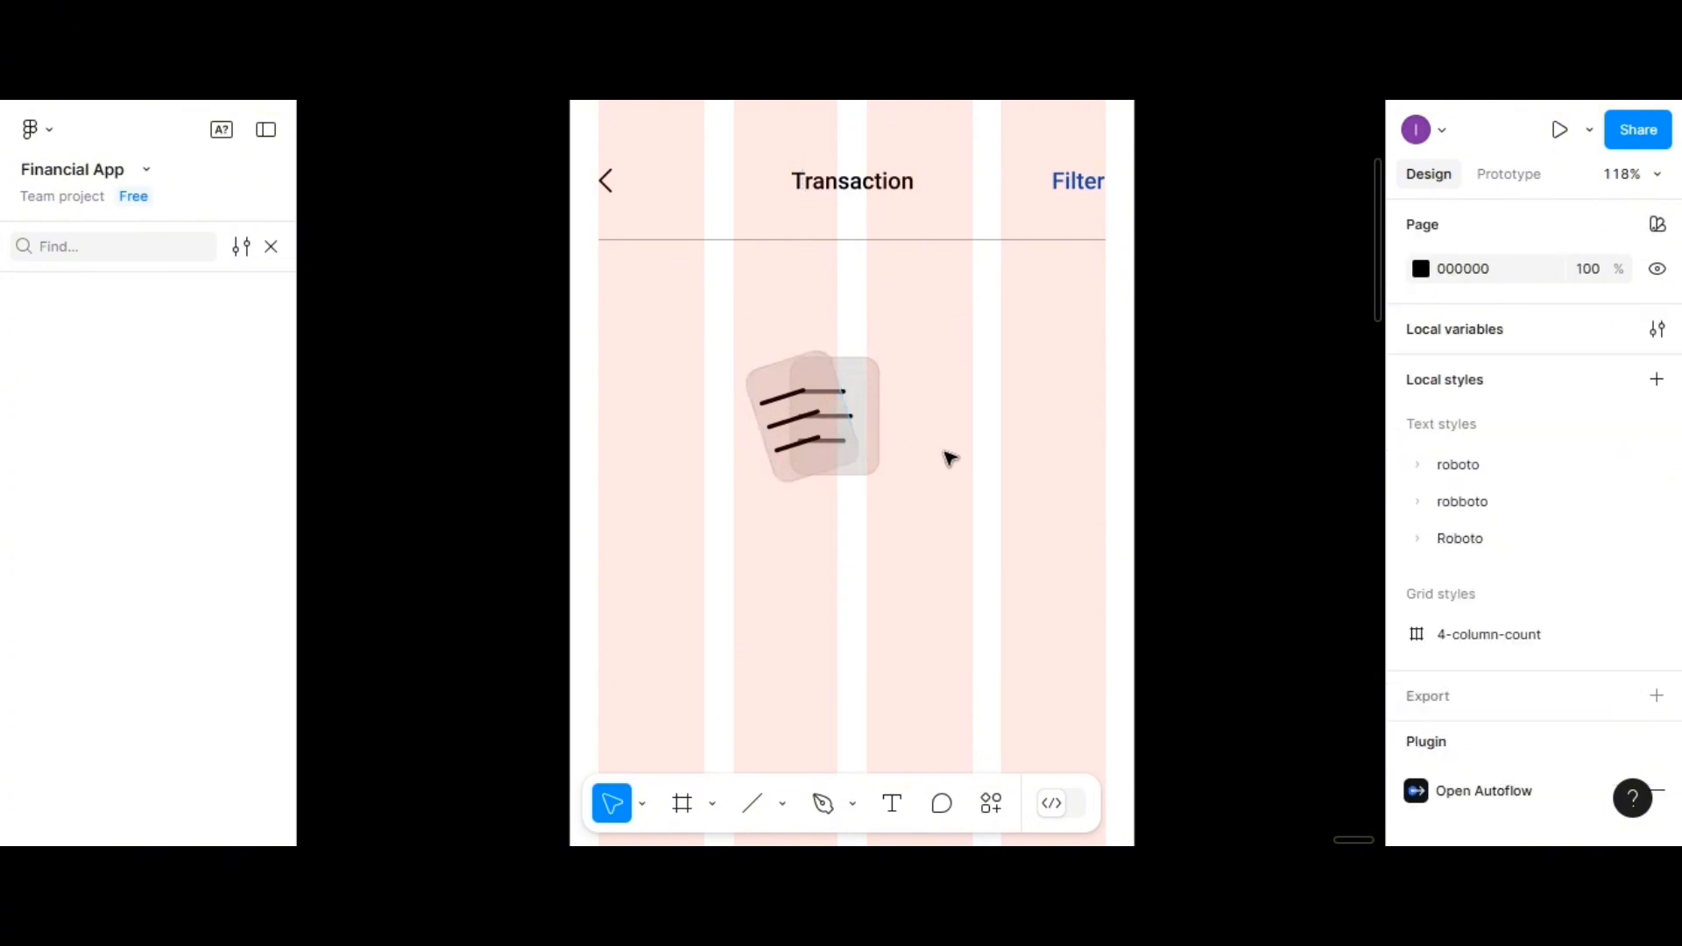
click(824, 380)
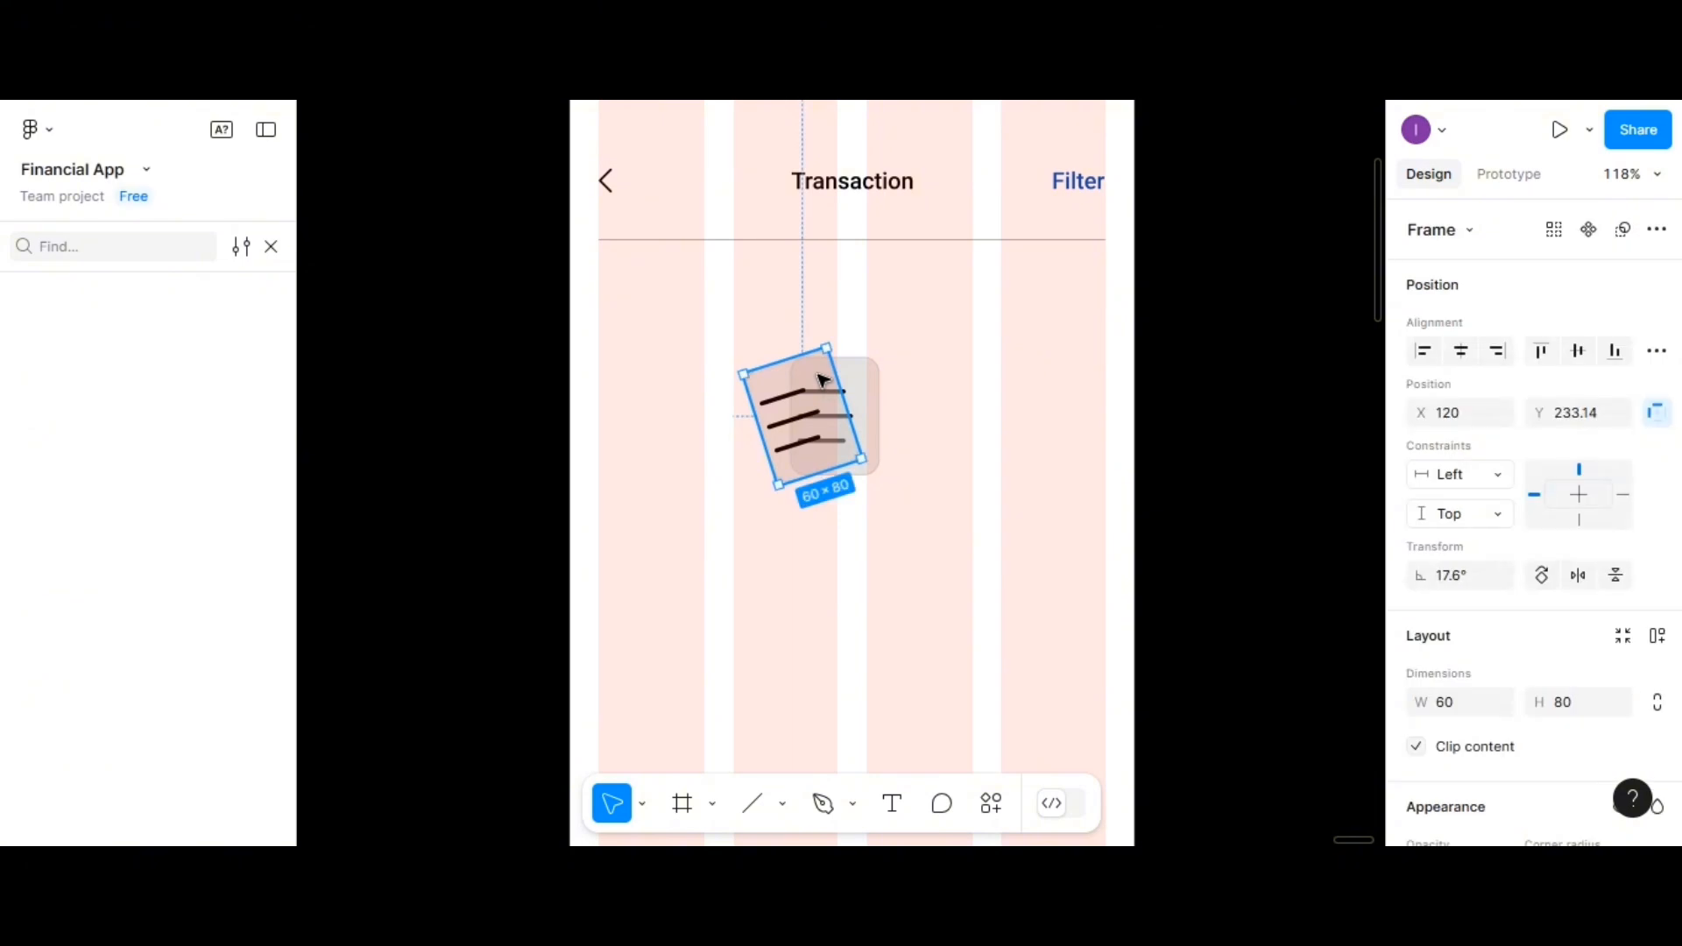
Align the vertical centres of the two overlapping document cards
drag(822, 381, 823, 385)
click(927, 391)
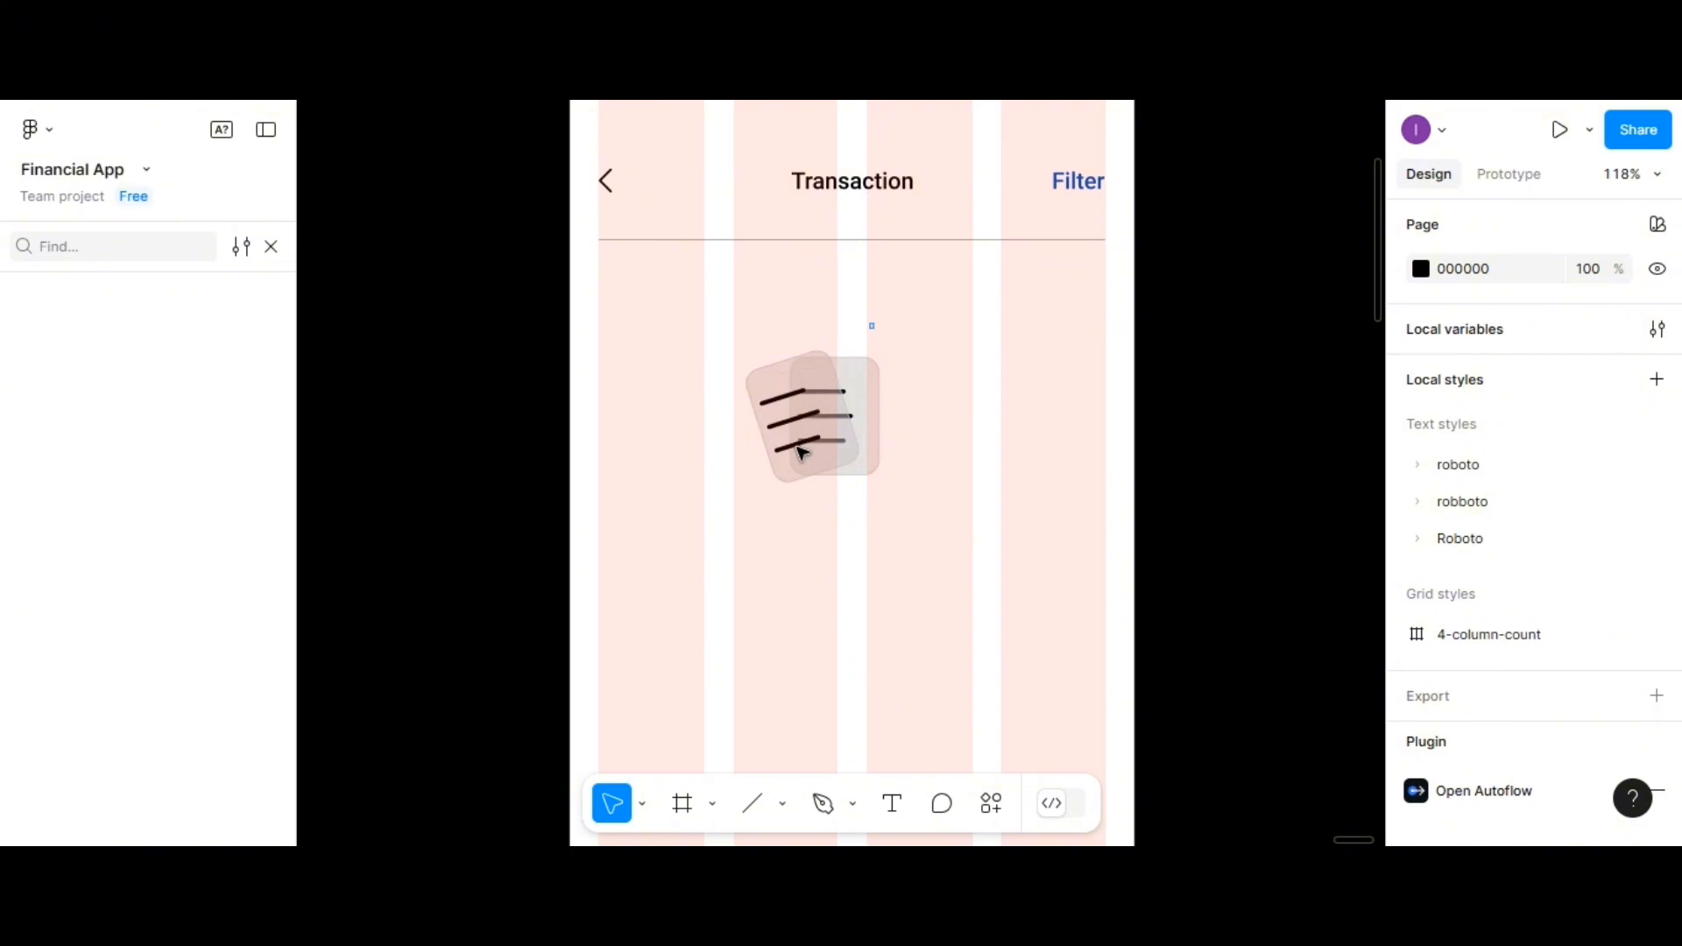
drag(874, 323, 787, 473)
click(1580, 359)
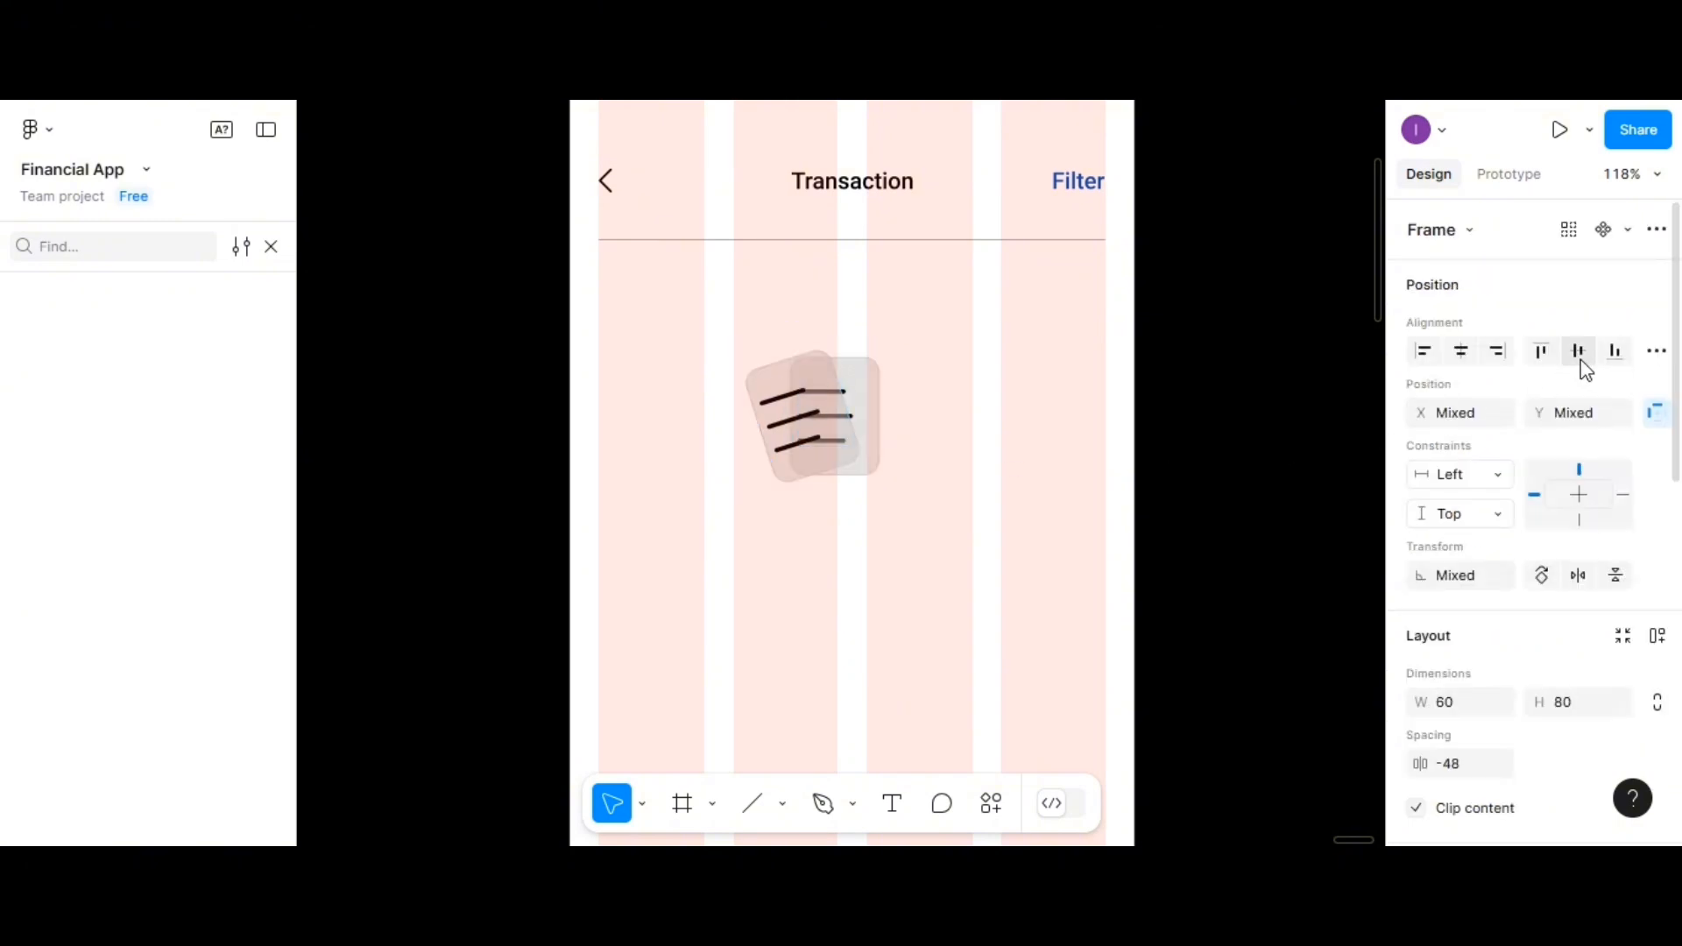
click(985, 531)
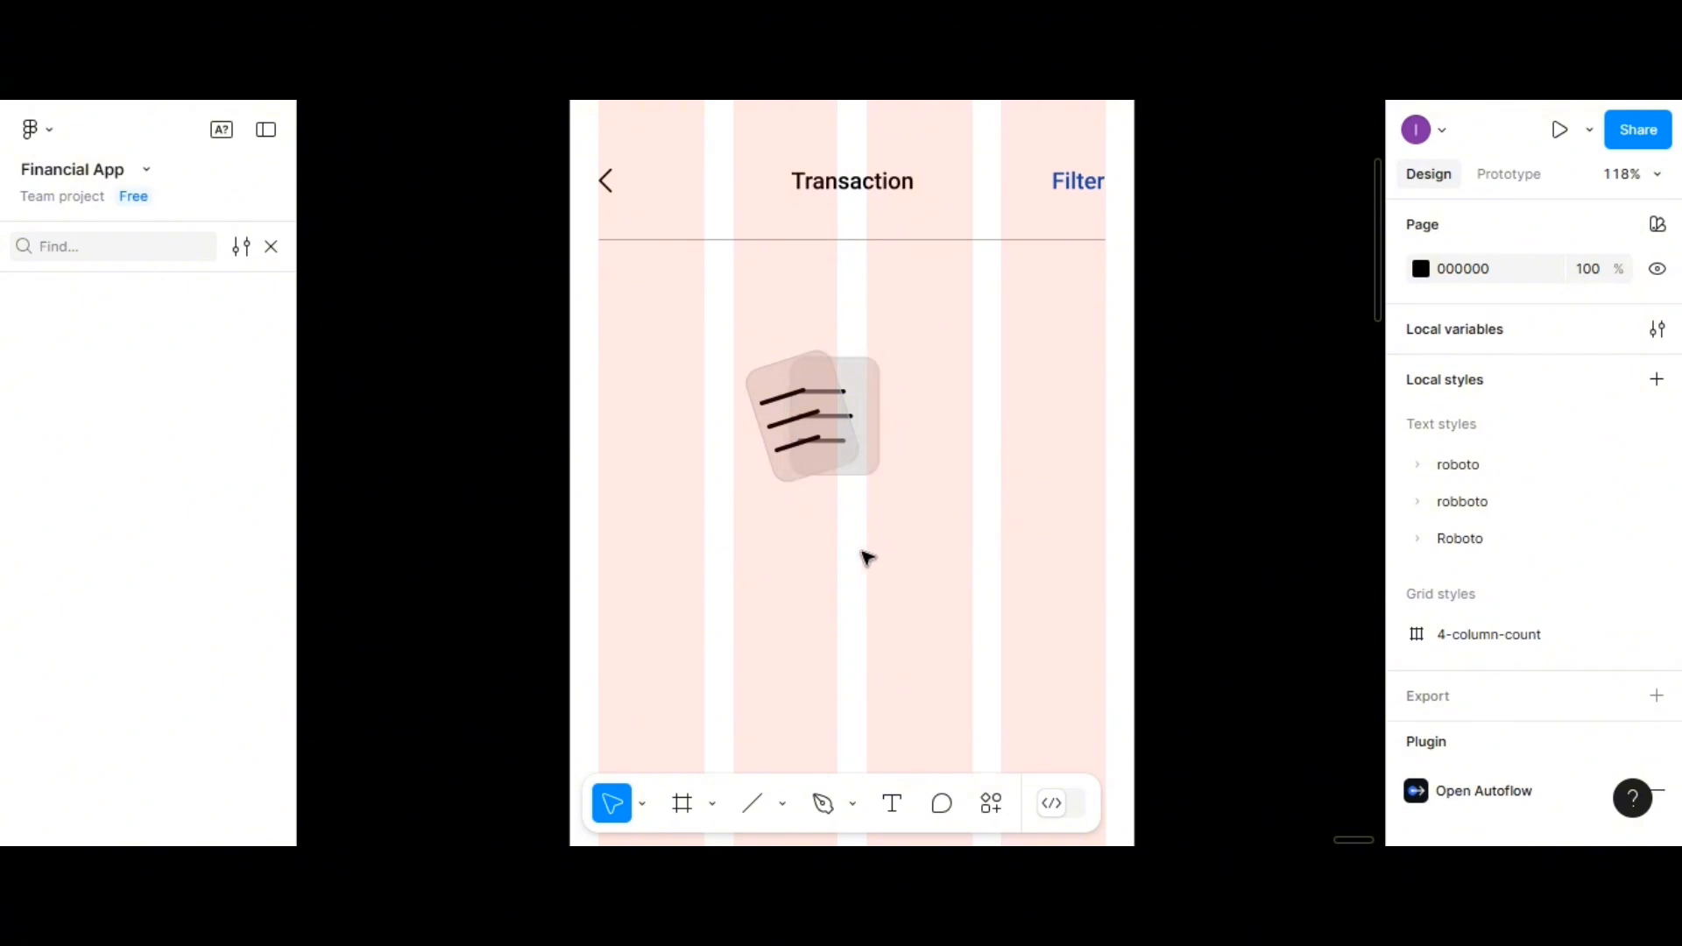
Change the rotated card's fill to the page colour F8F0F0 at 100% opacity
click(776, 386)
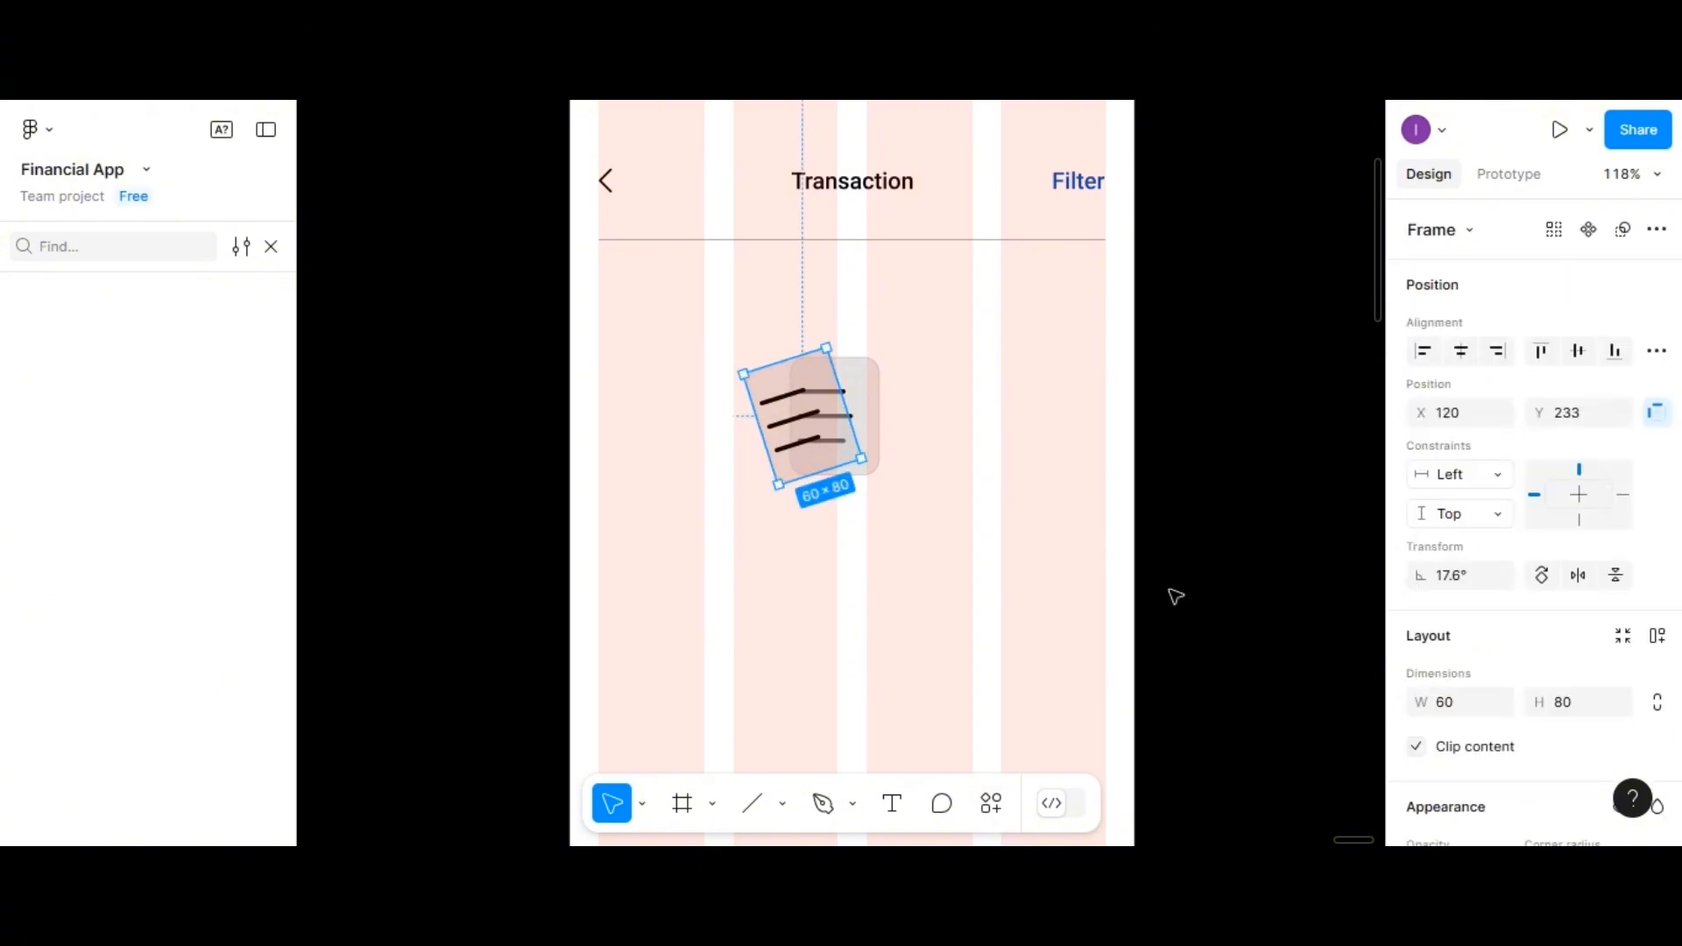
scroll(1461, 666, down, 2)
scroll(1437, 714, down, 2)
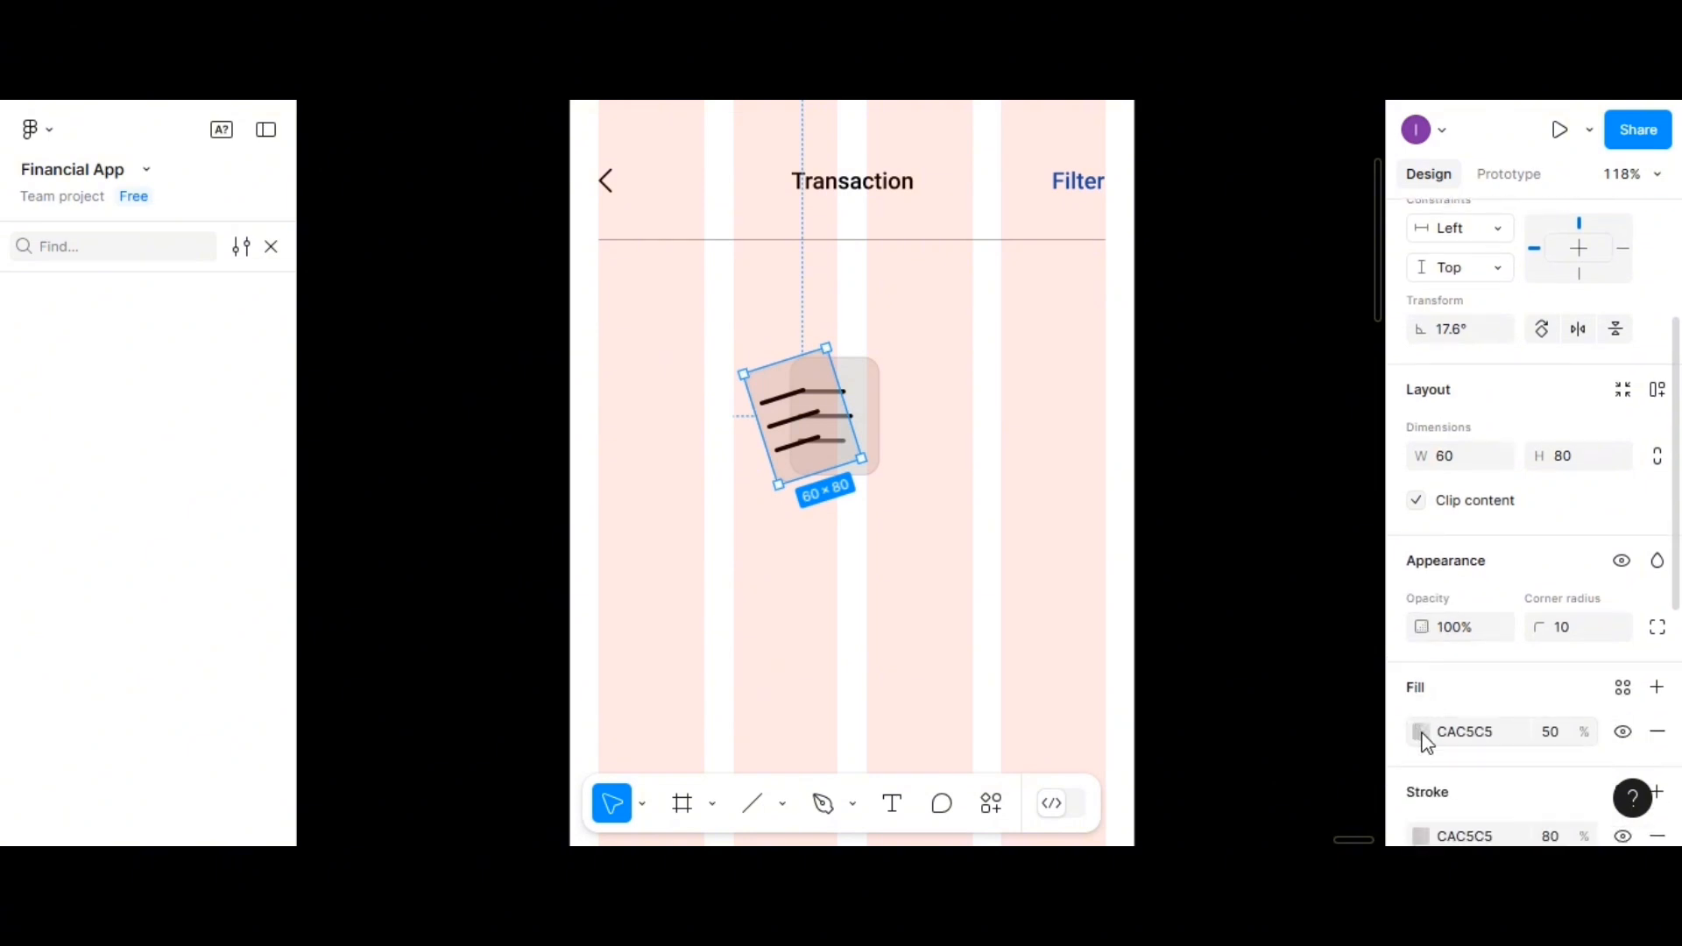
click(1421, 732)
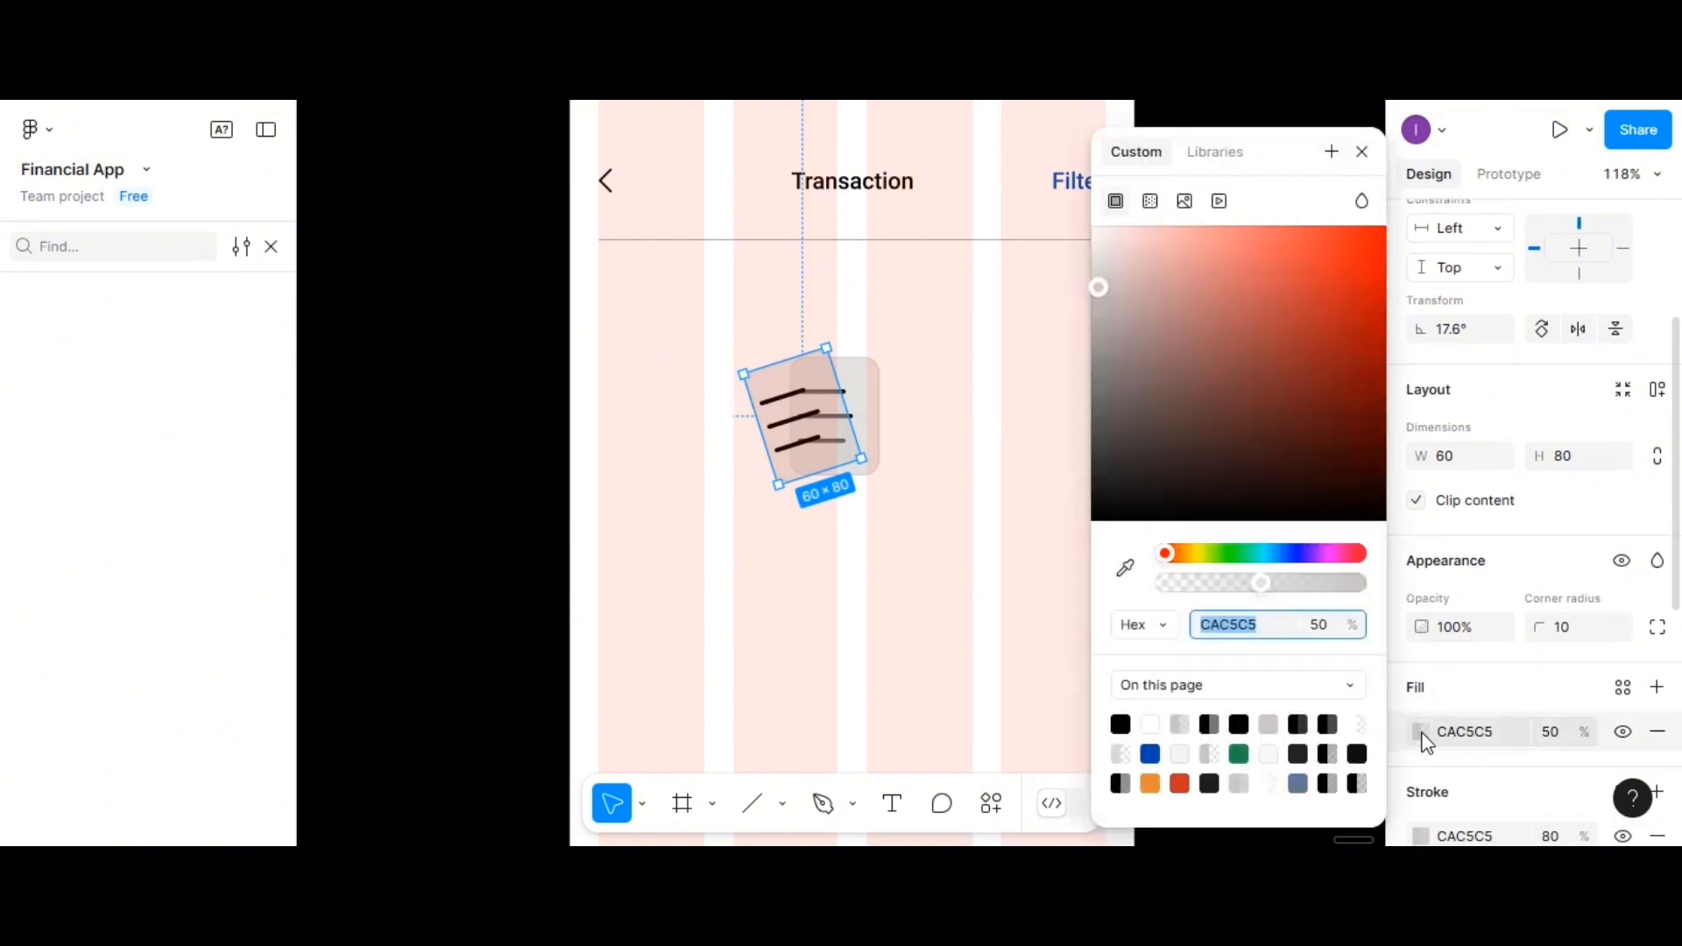
click(1183, 755)
click(937, 496)
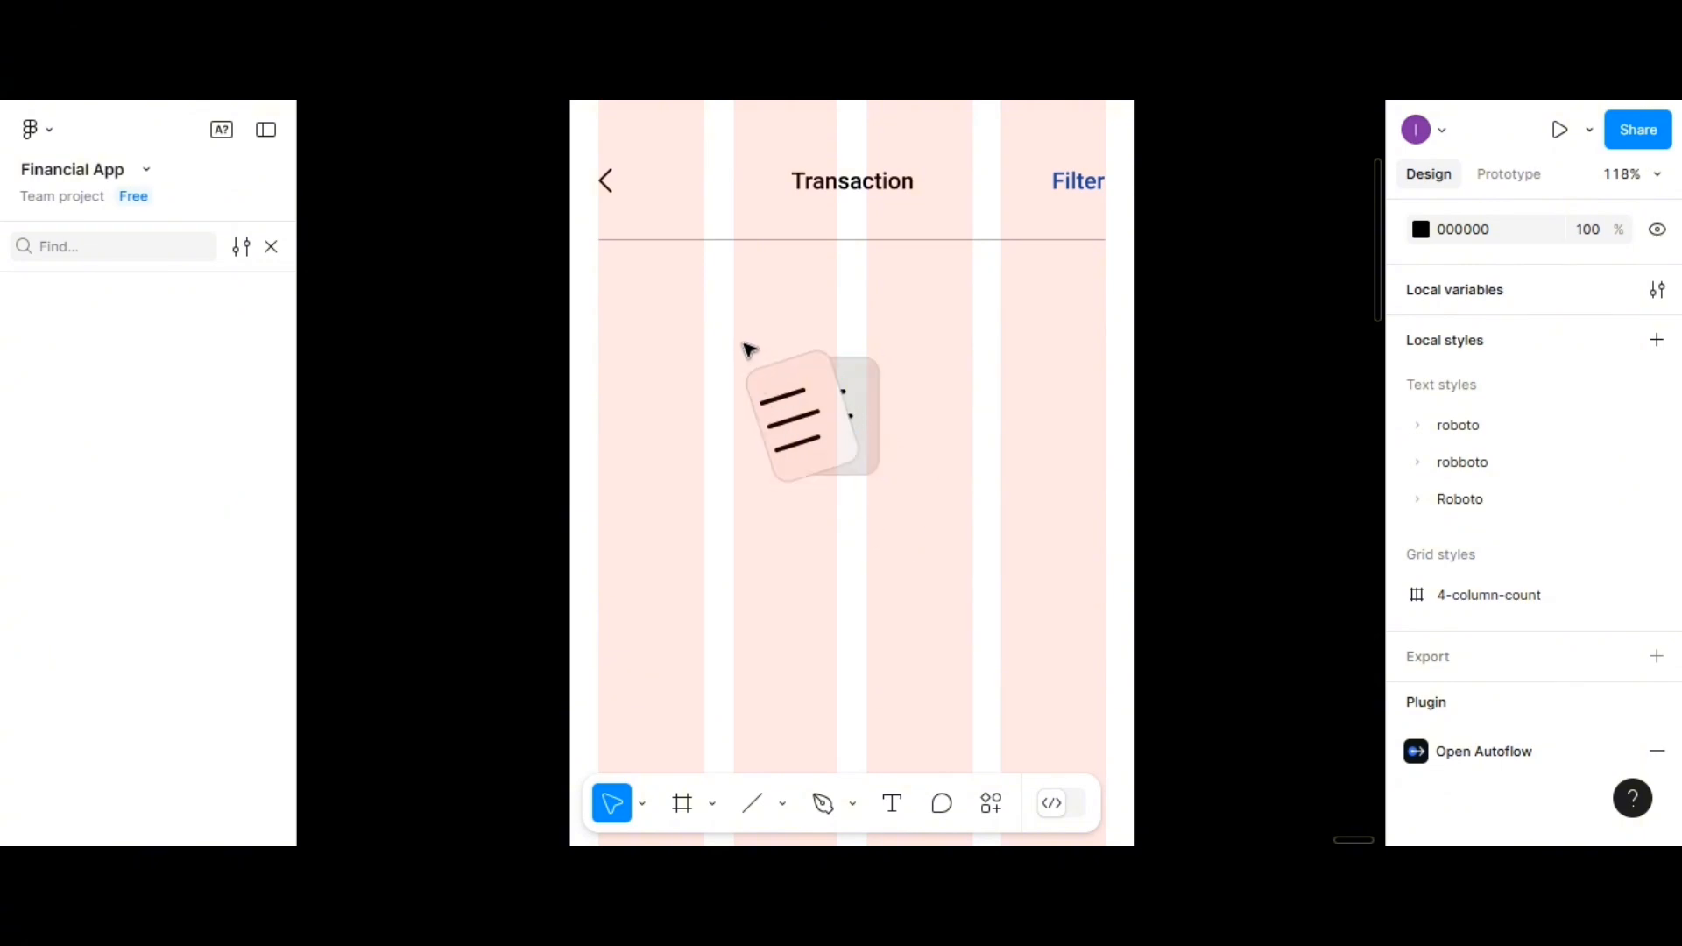
Group the two cards, scale them down to about 85 × 86, and centre the group just below the header
drag(738, 343, 922, 498)
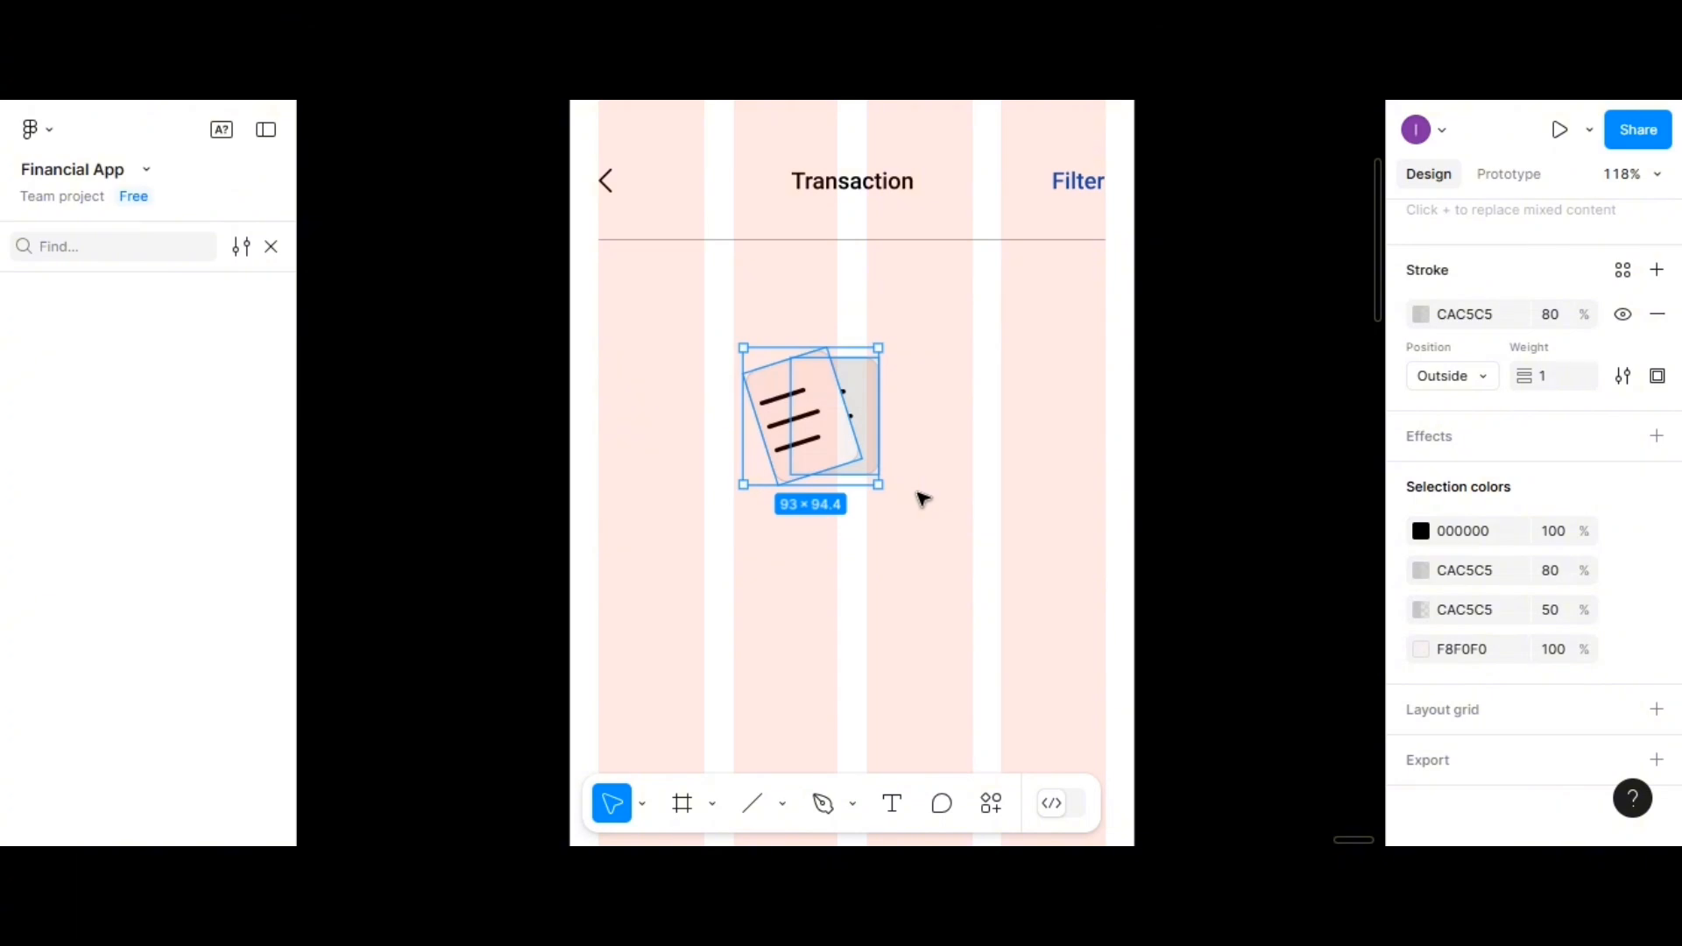
click(922, 499)
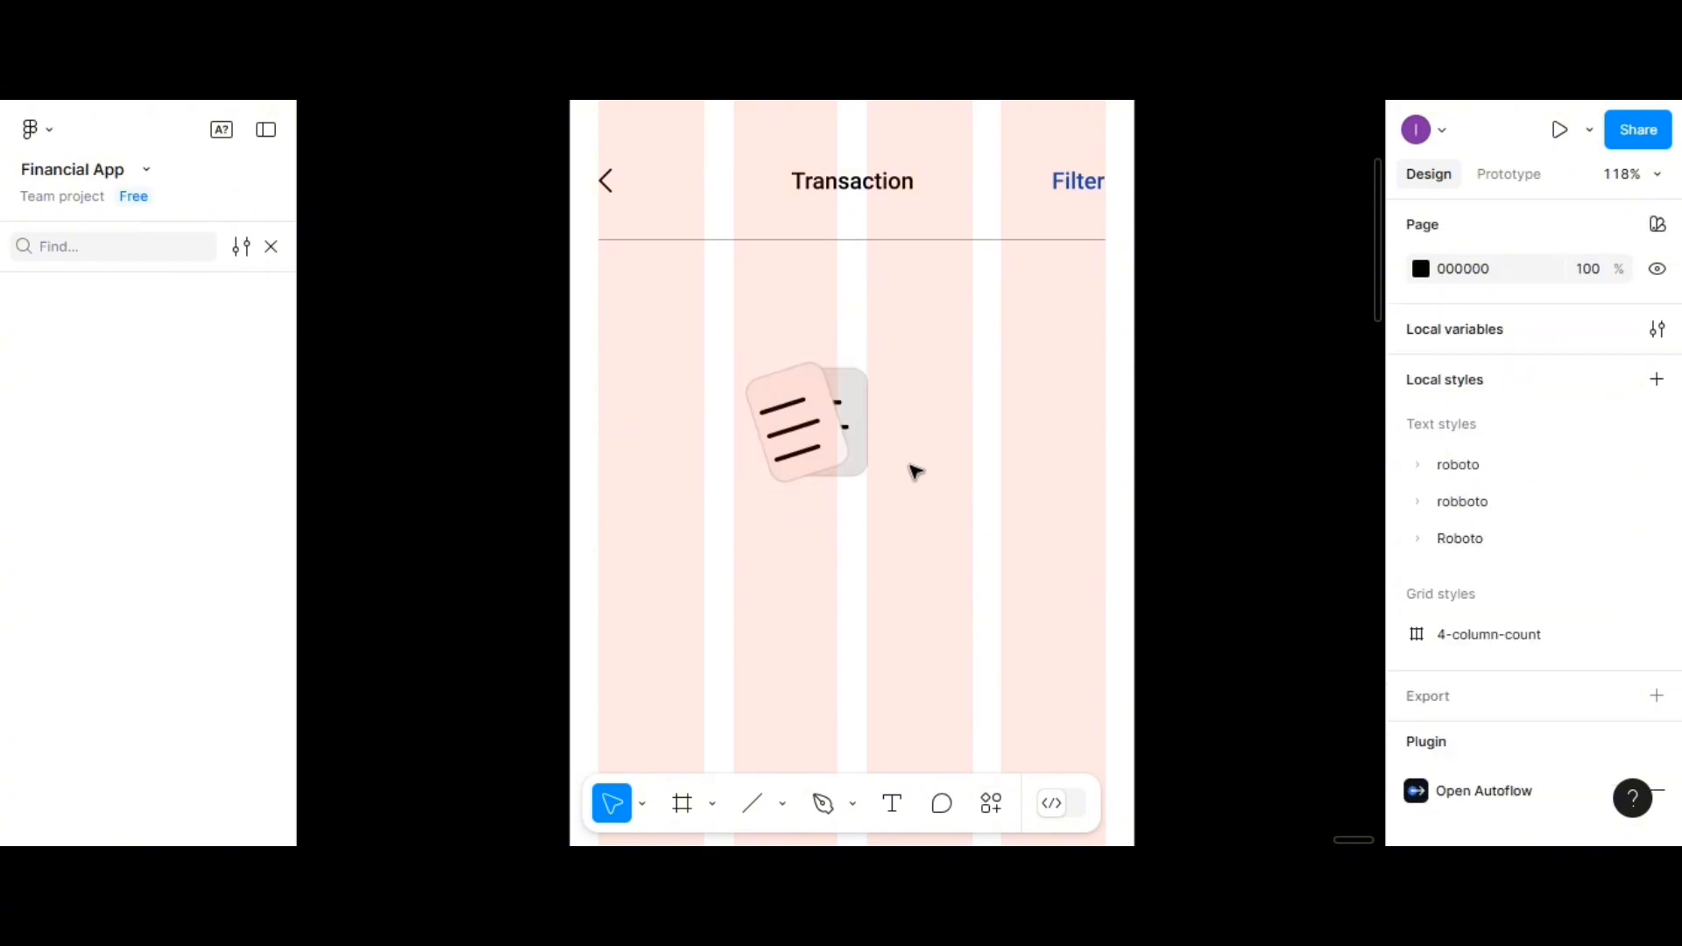
drag(826, 457, 867, 415)
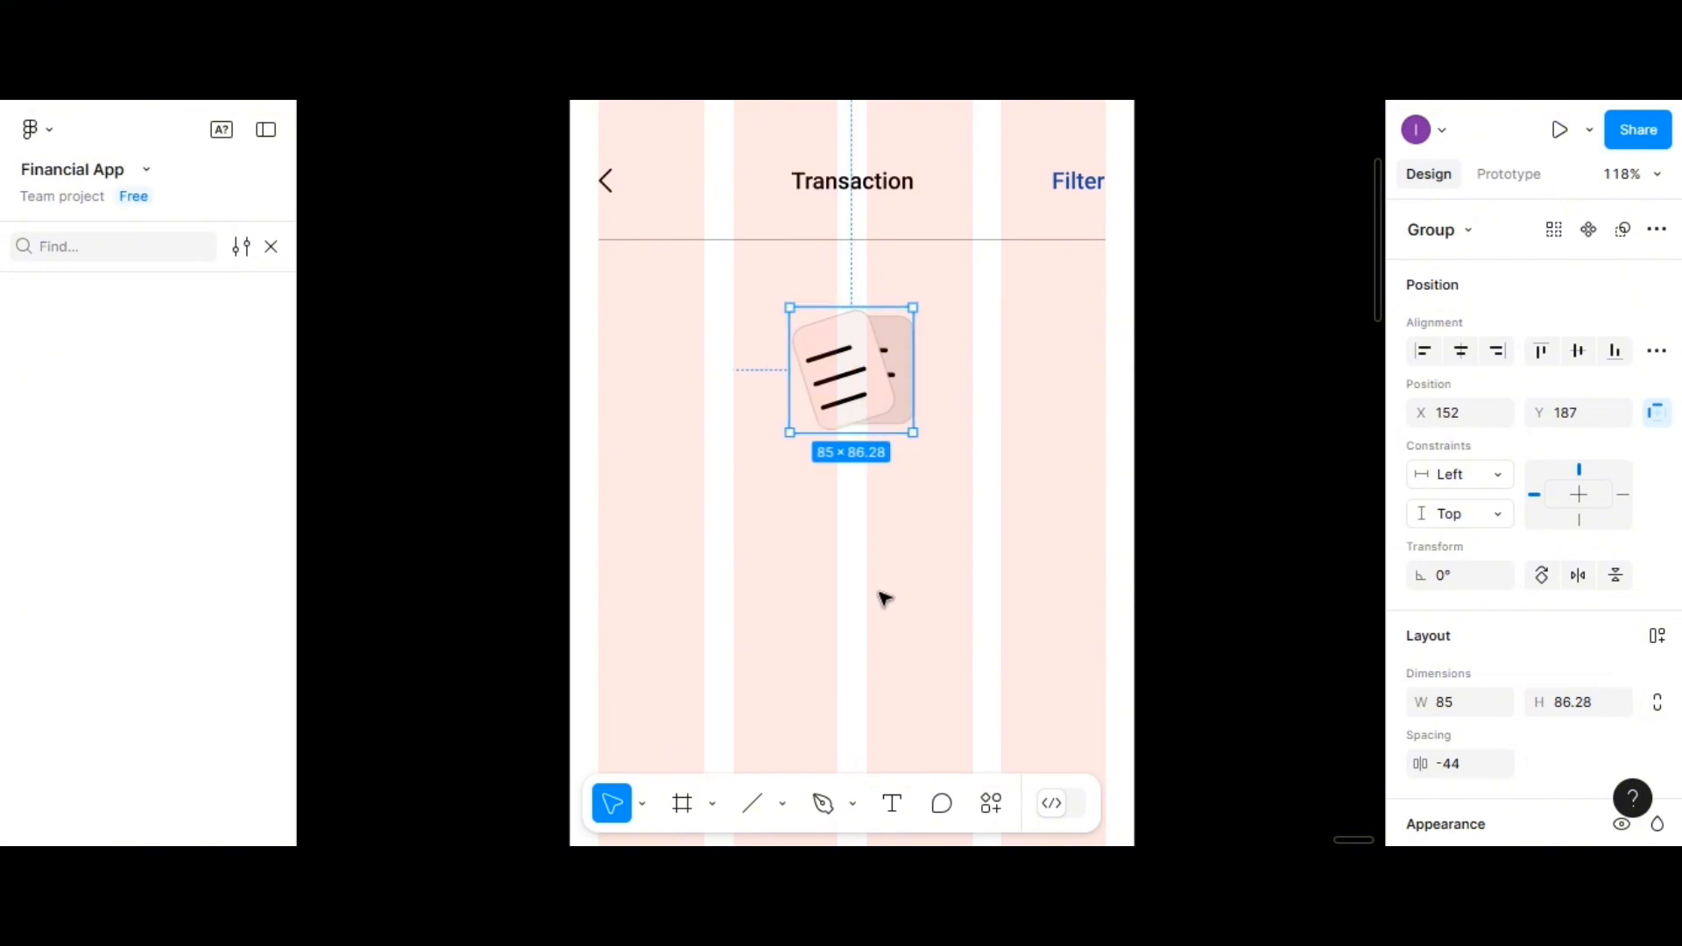
Draw a frame below the card group and set its size to 90 × 90
click(688, 808)
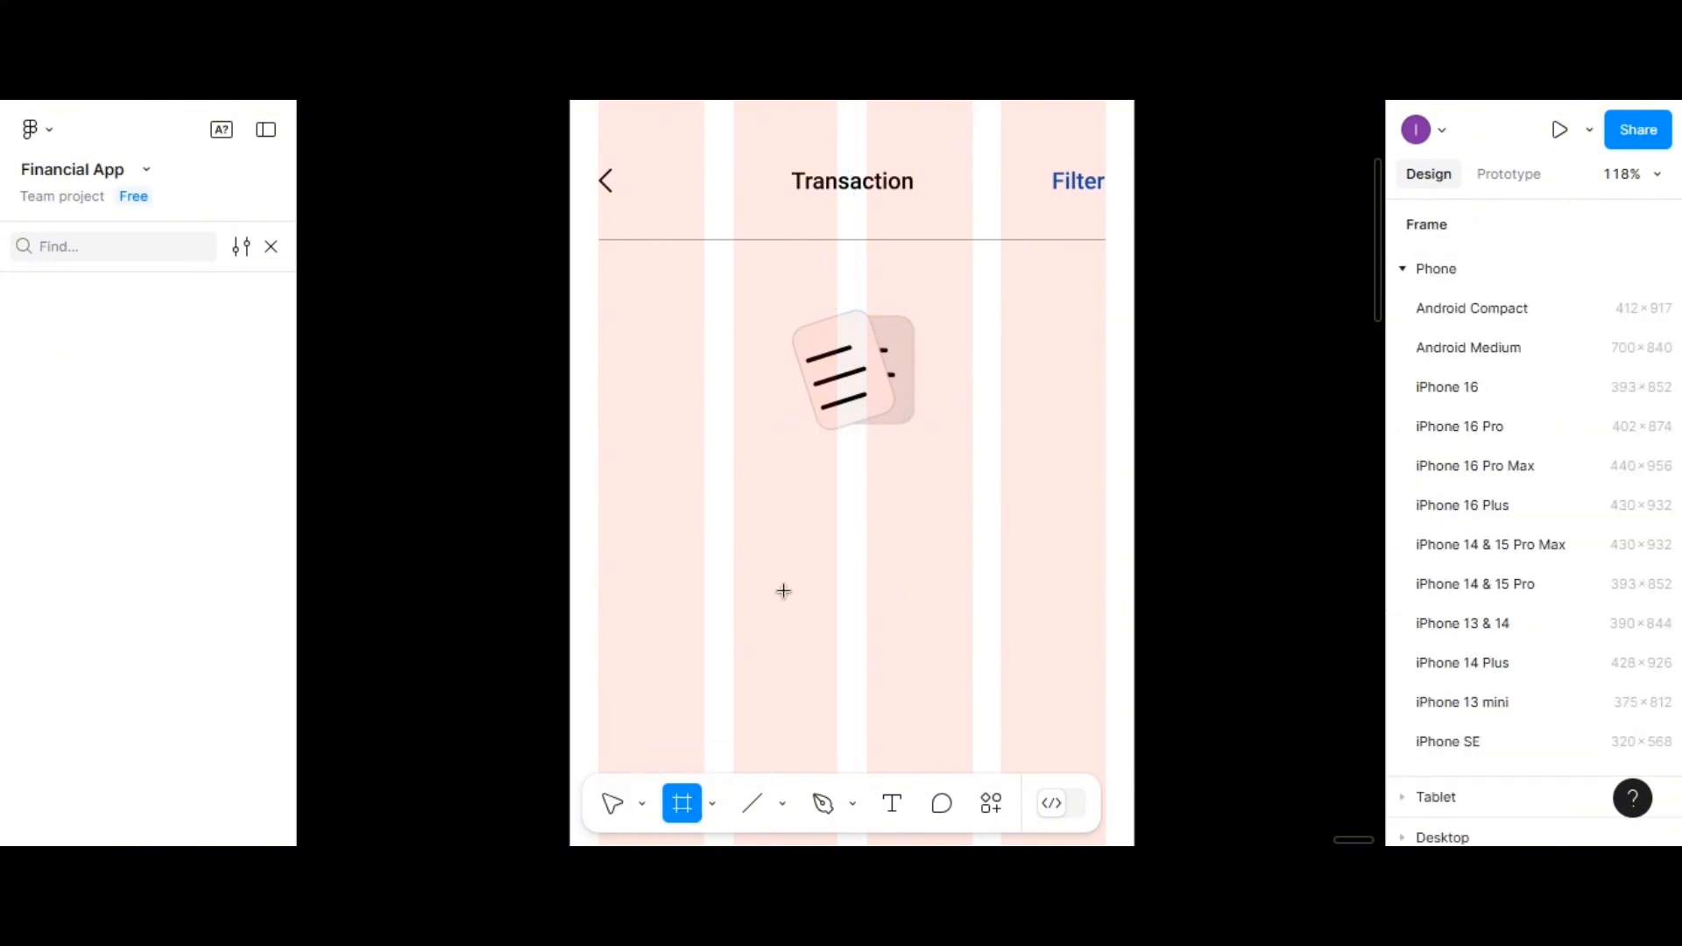
drag(766, 526, 885, 627)
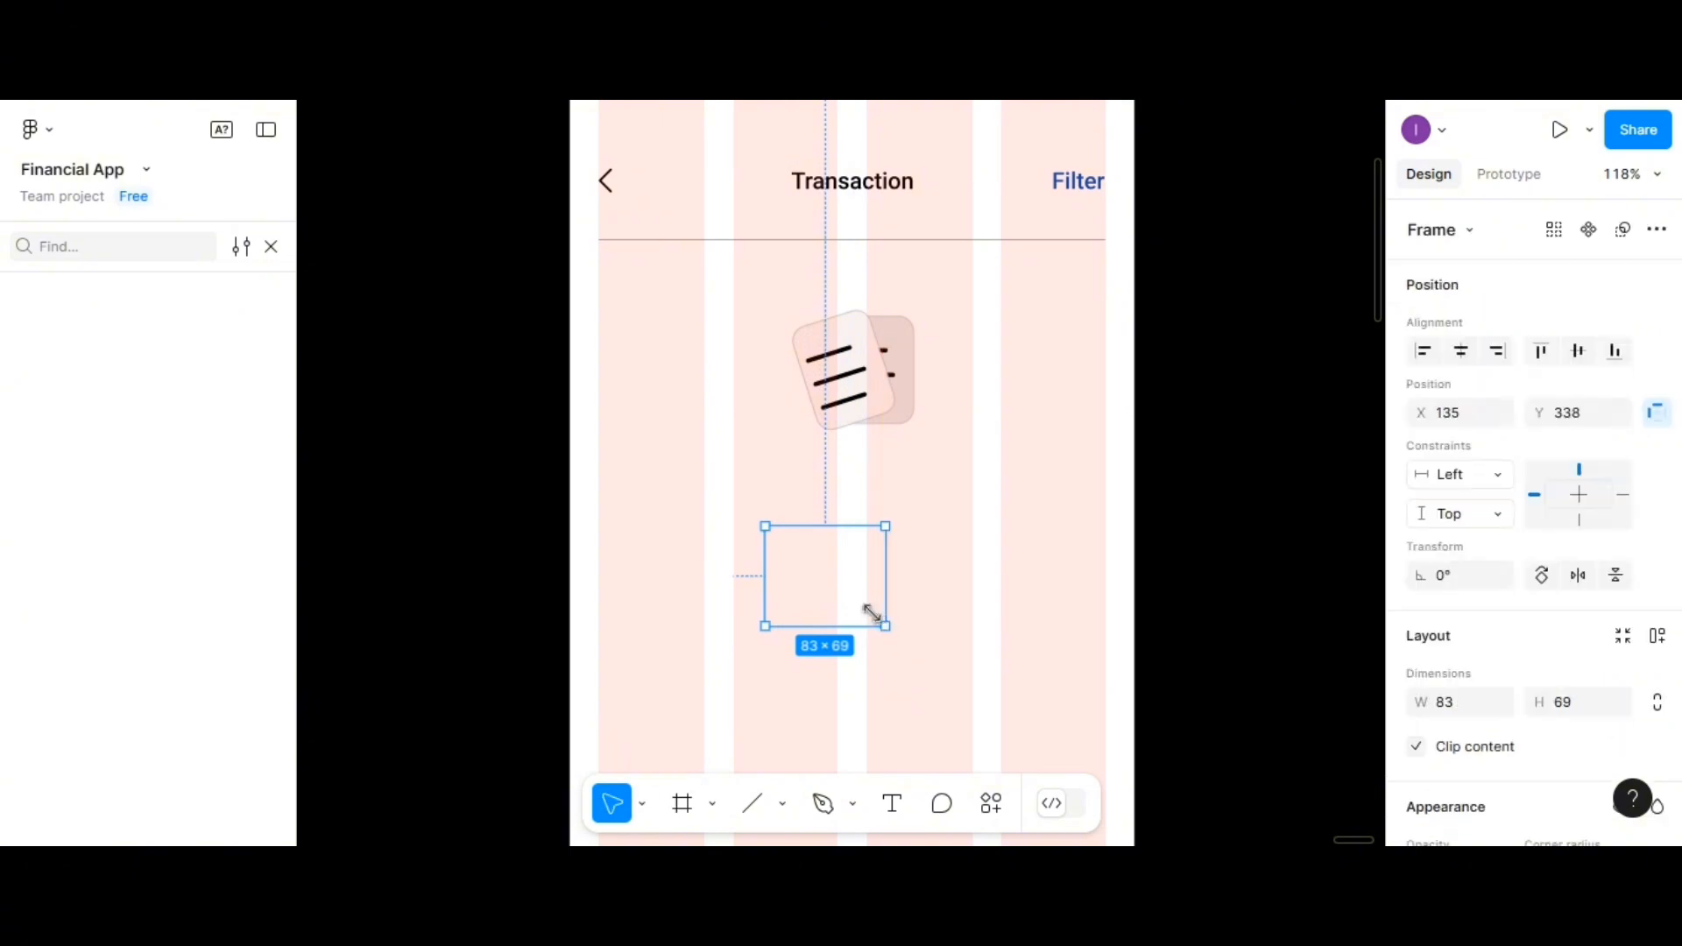
click(1449, 702)
text(90)
click(1585, 701)
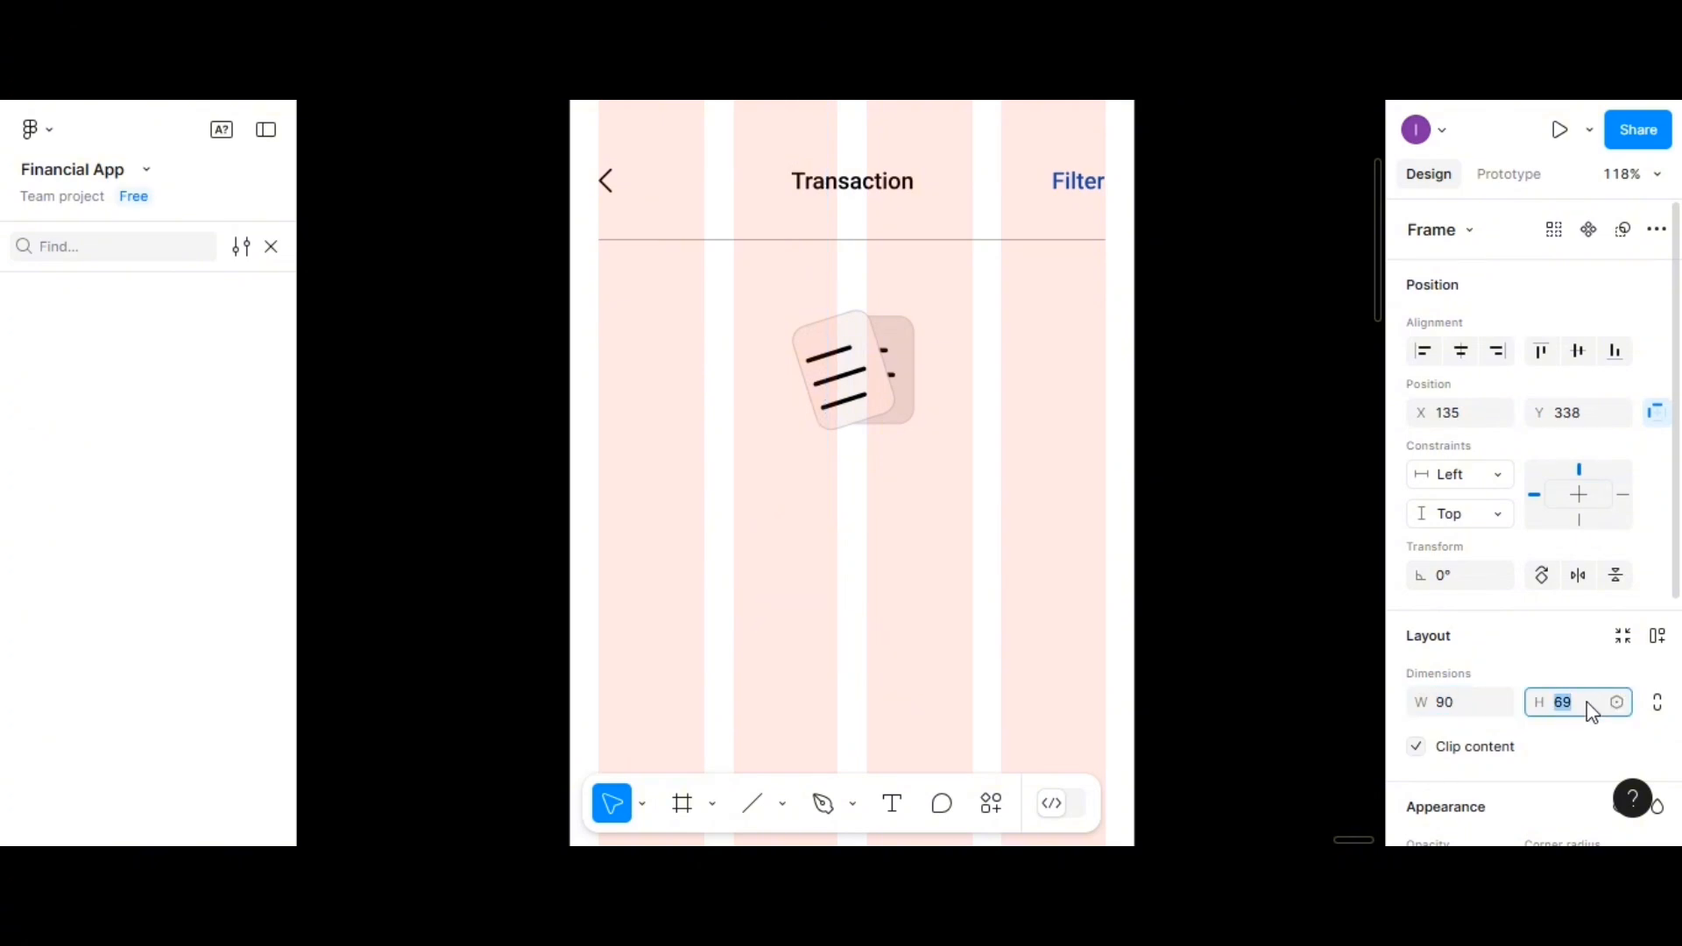
text(90)
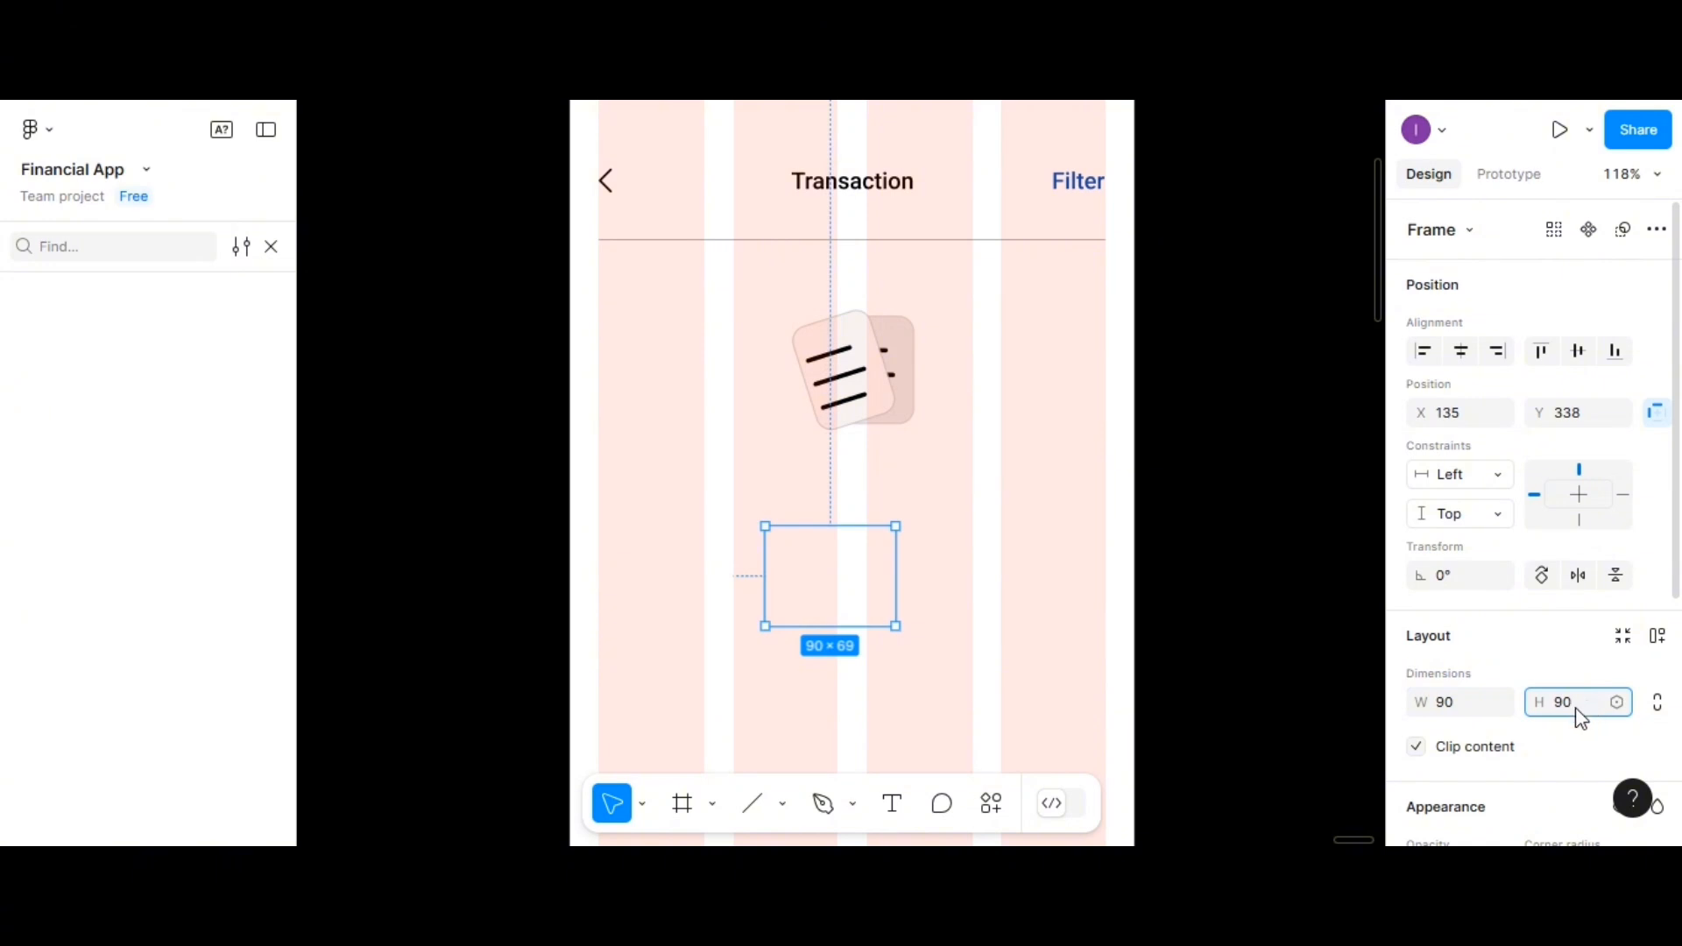
Set the square frame's corner radius to 50 and fill it with the page colour CAC5C5 at 80% opacity
scroll(1559, 613, down, 1)
scroll(1559, 620, down, 3)
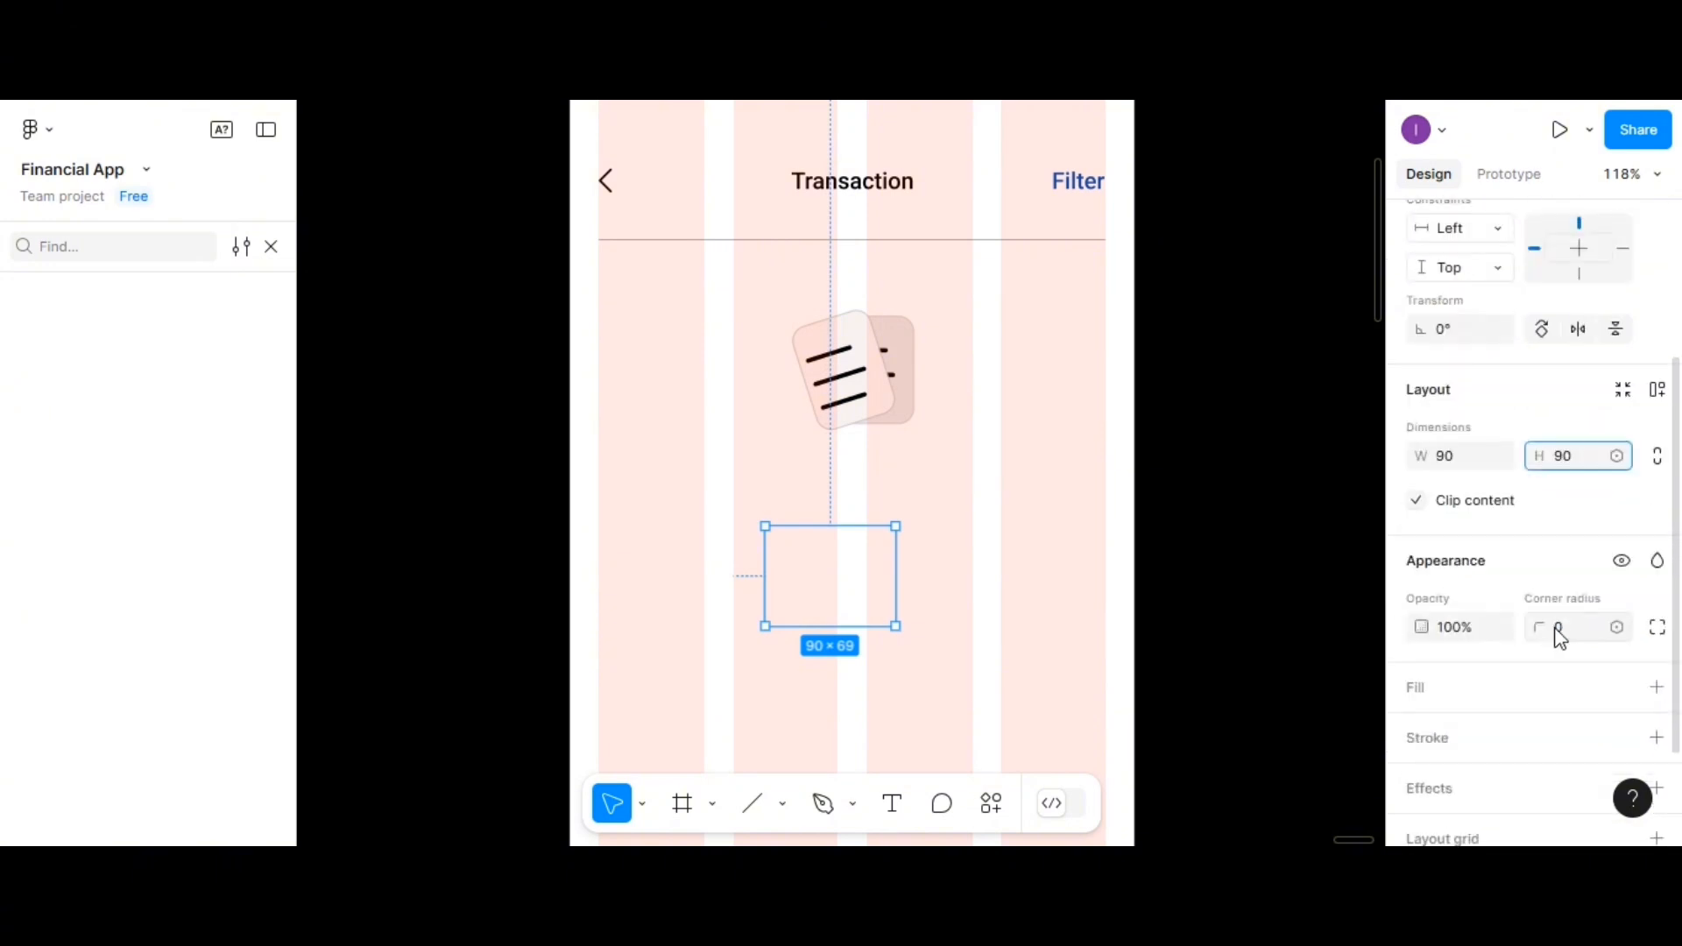
click(1558, 627)
text(50)
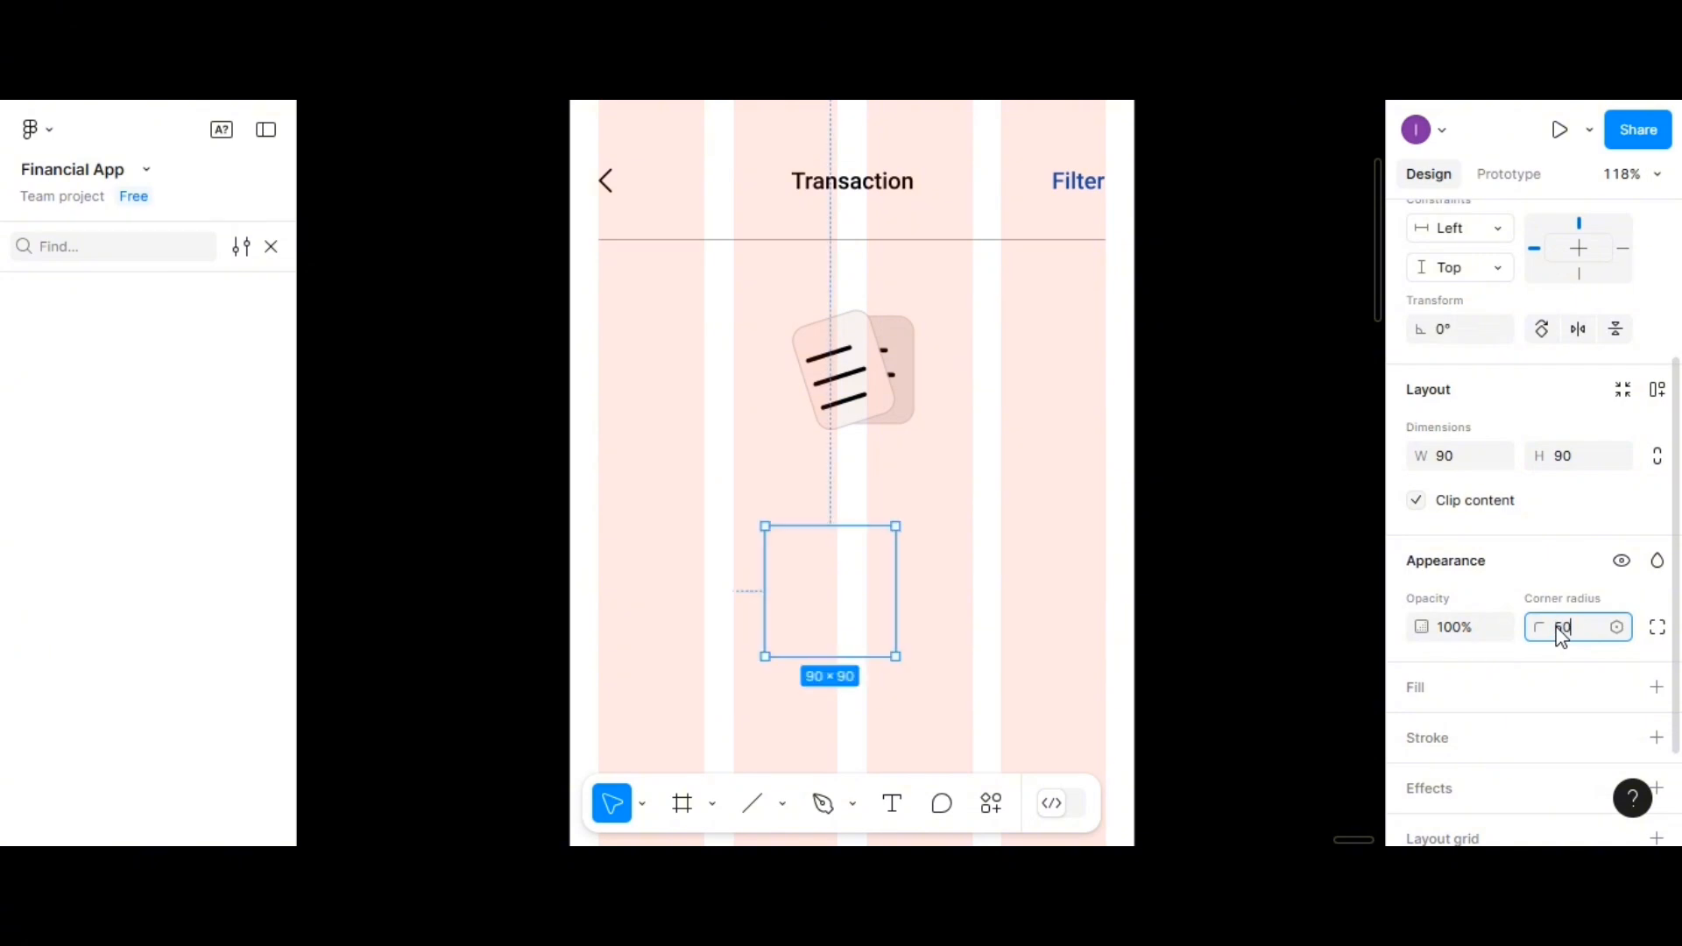
click(847, 598)
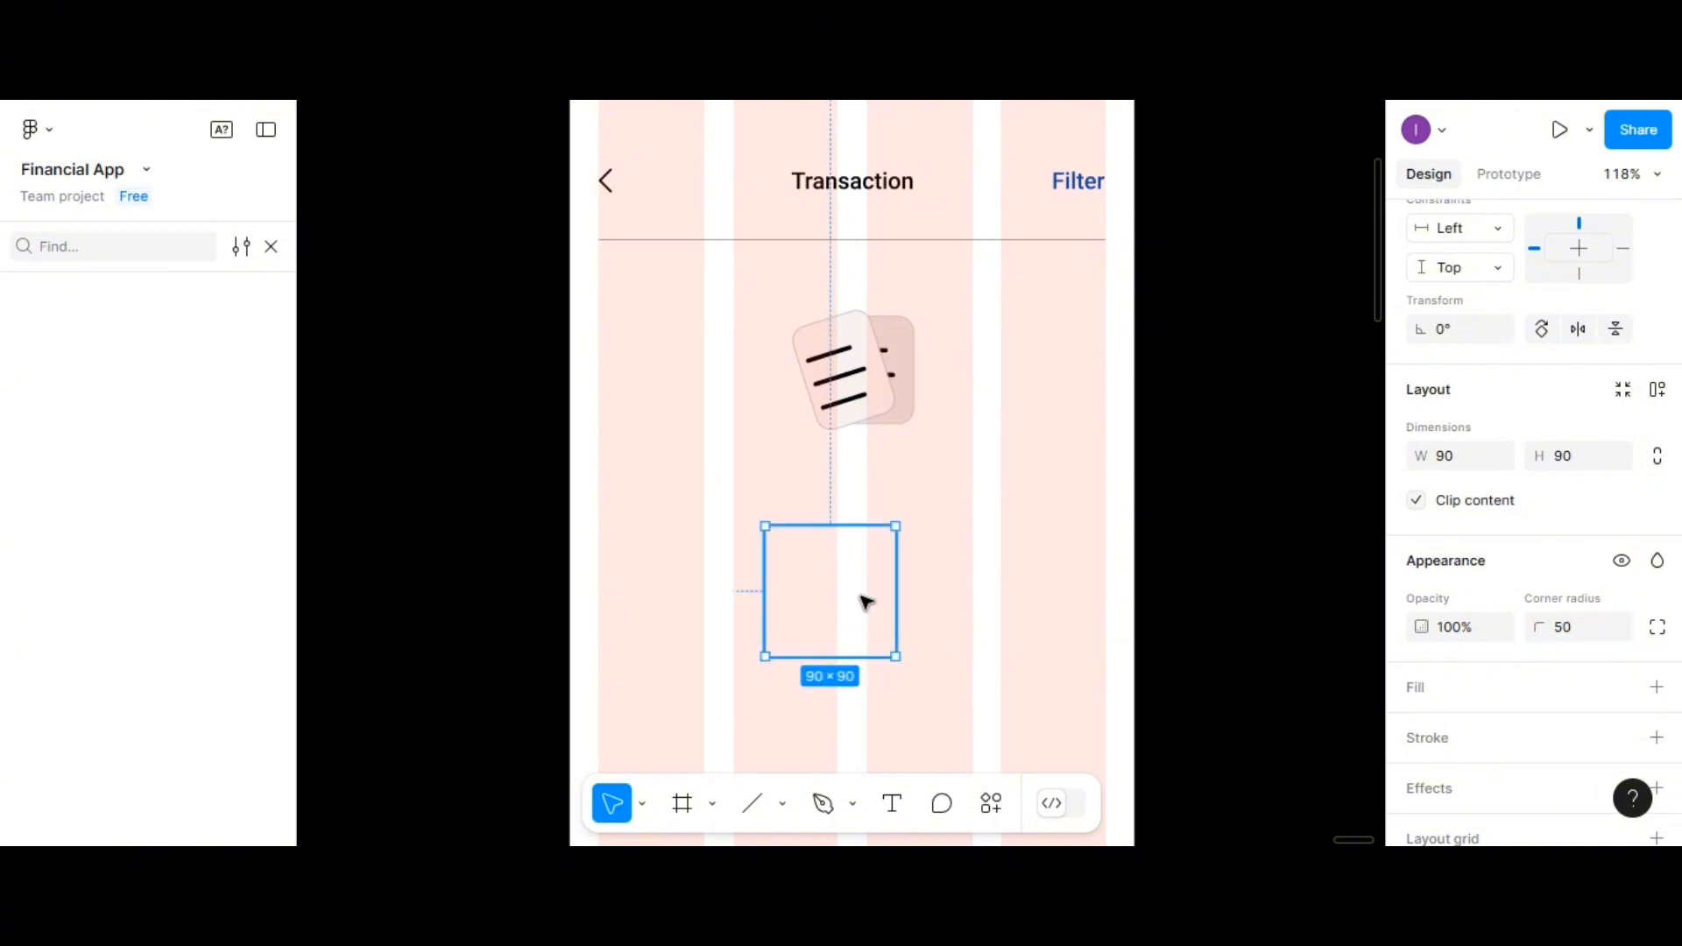
scroll(1524, 754, down, 2)
click(1416, 566)
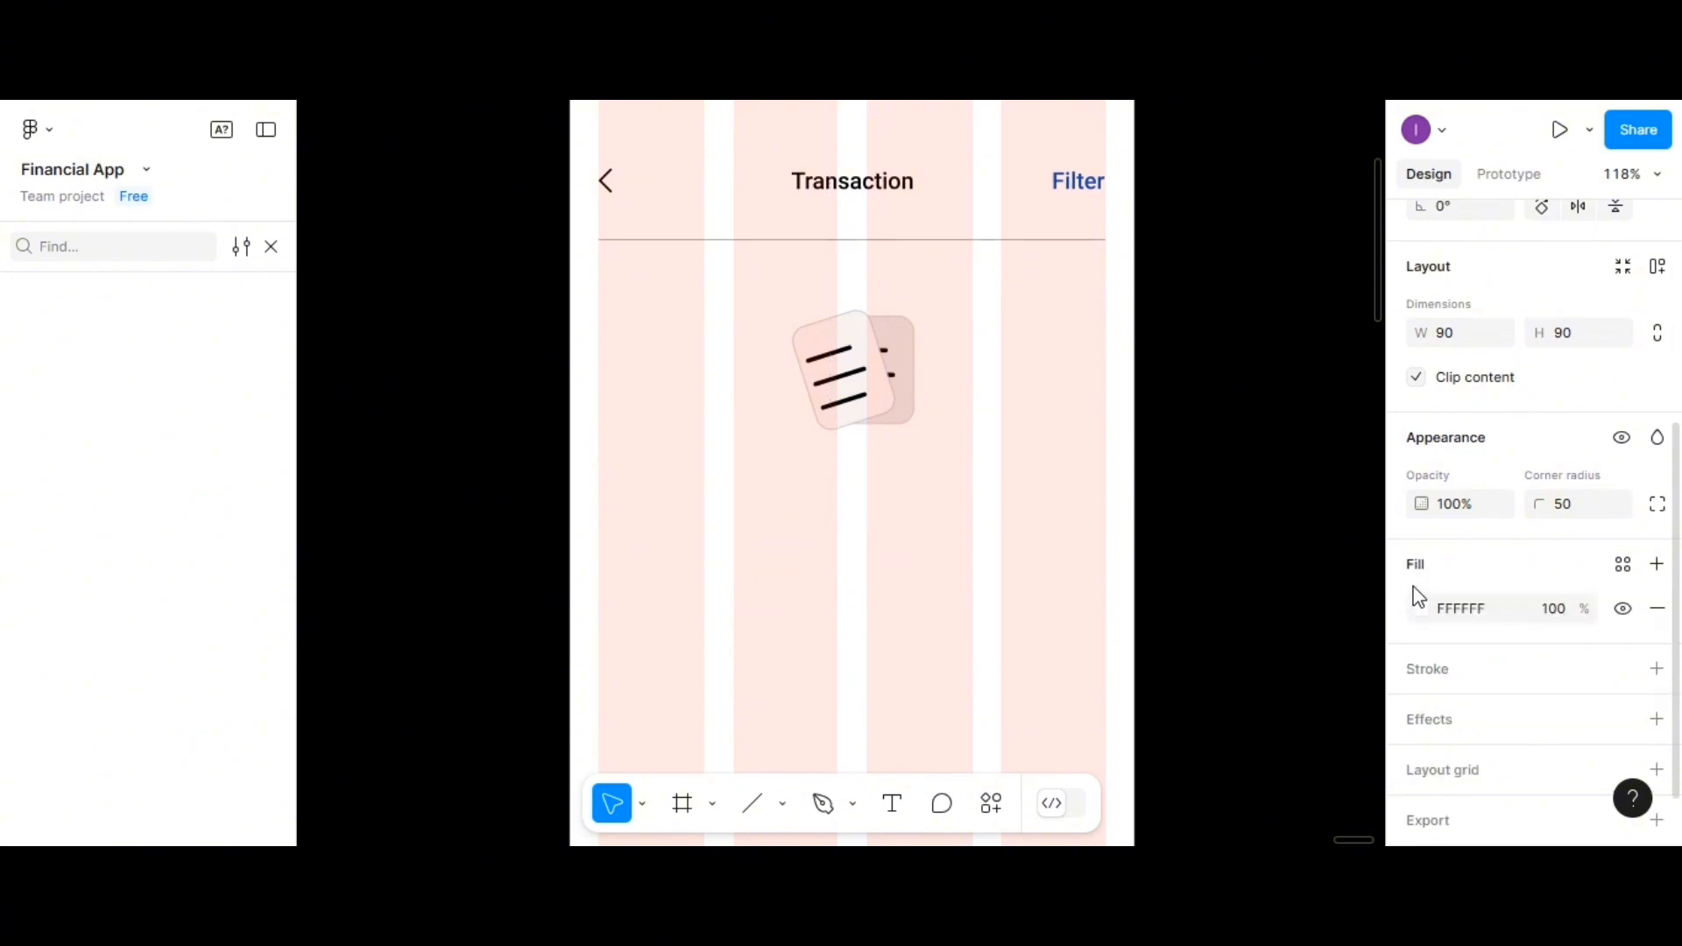
click(1421, 609)
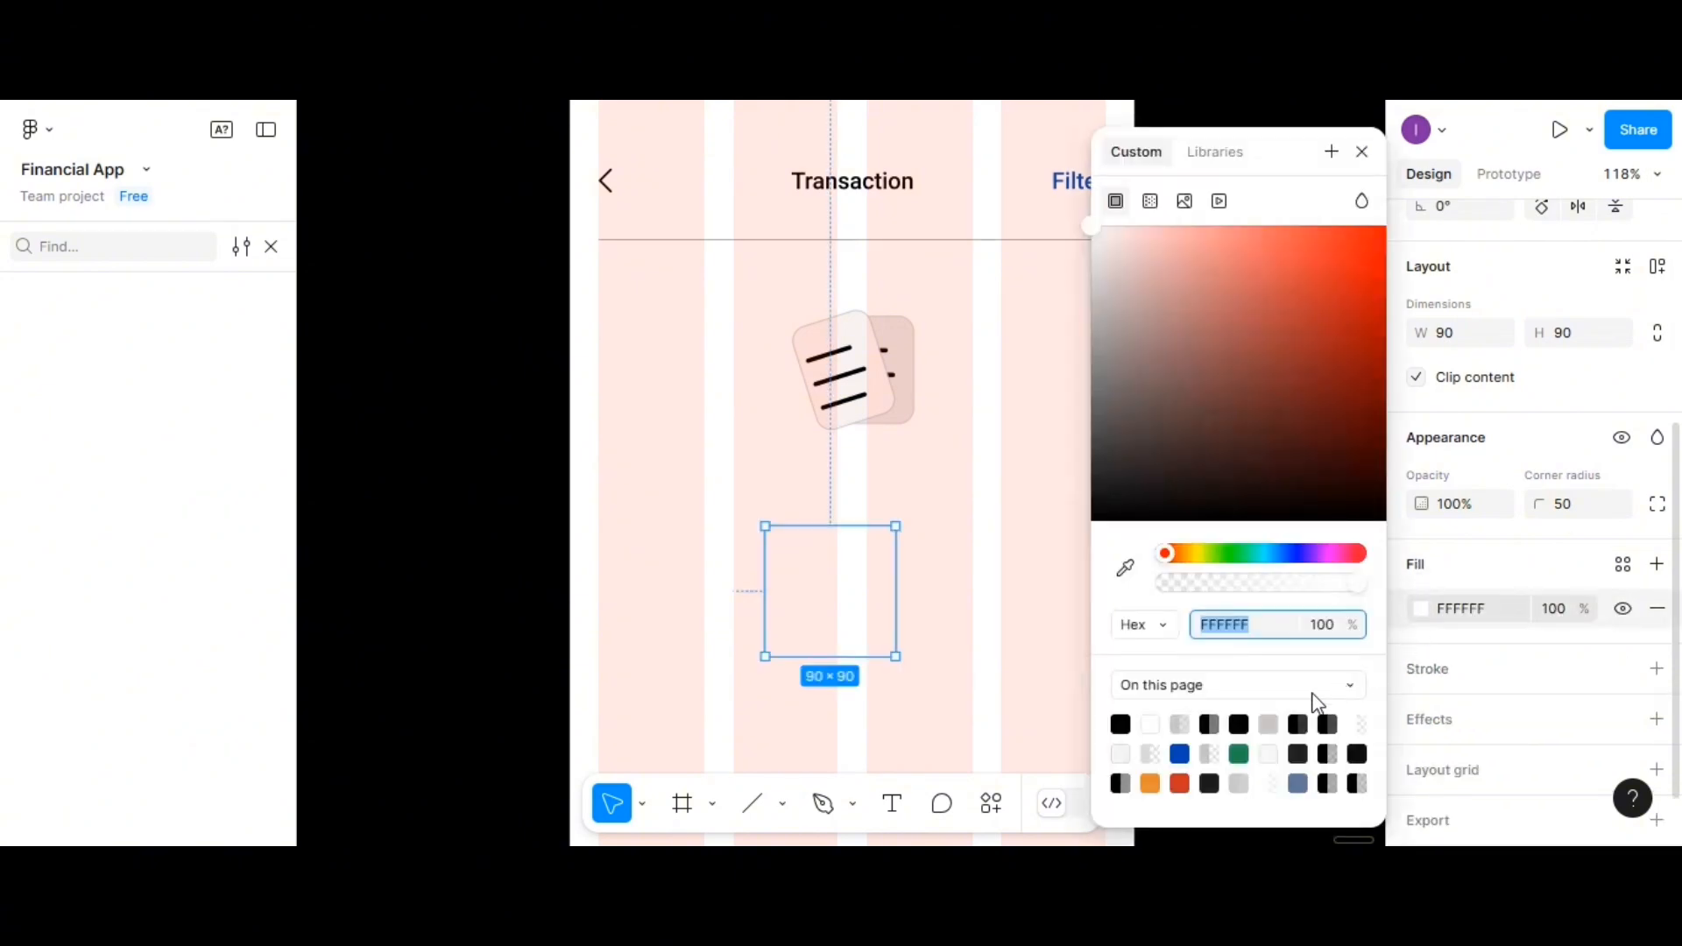
click(1239, 782)
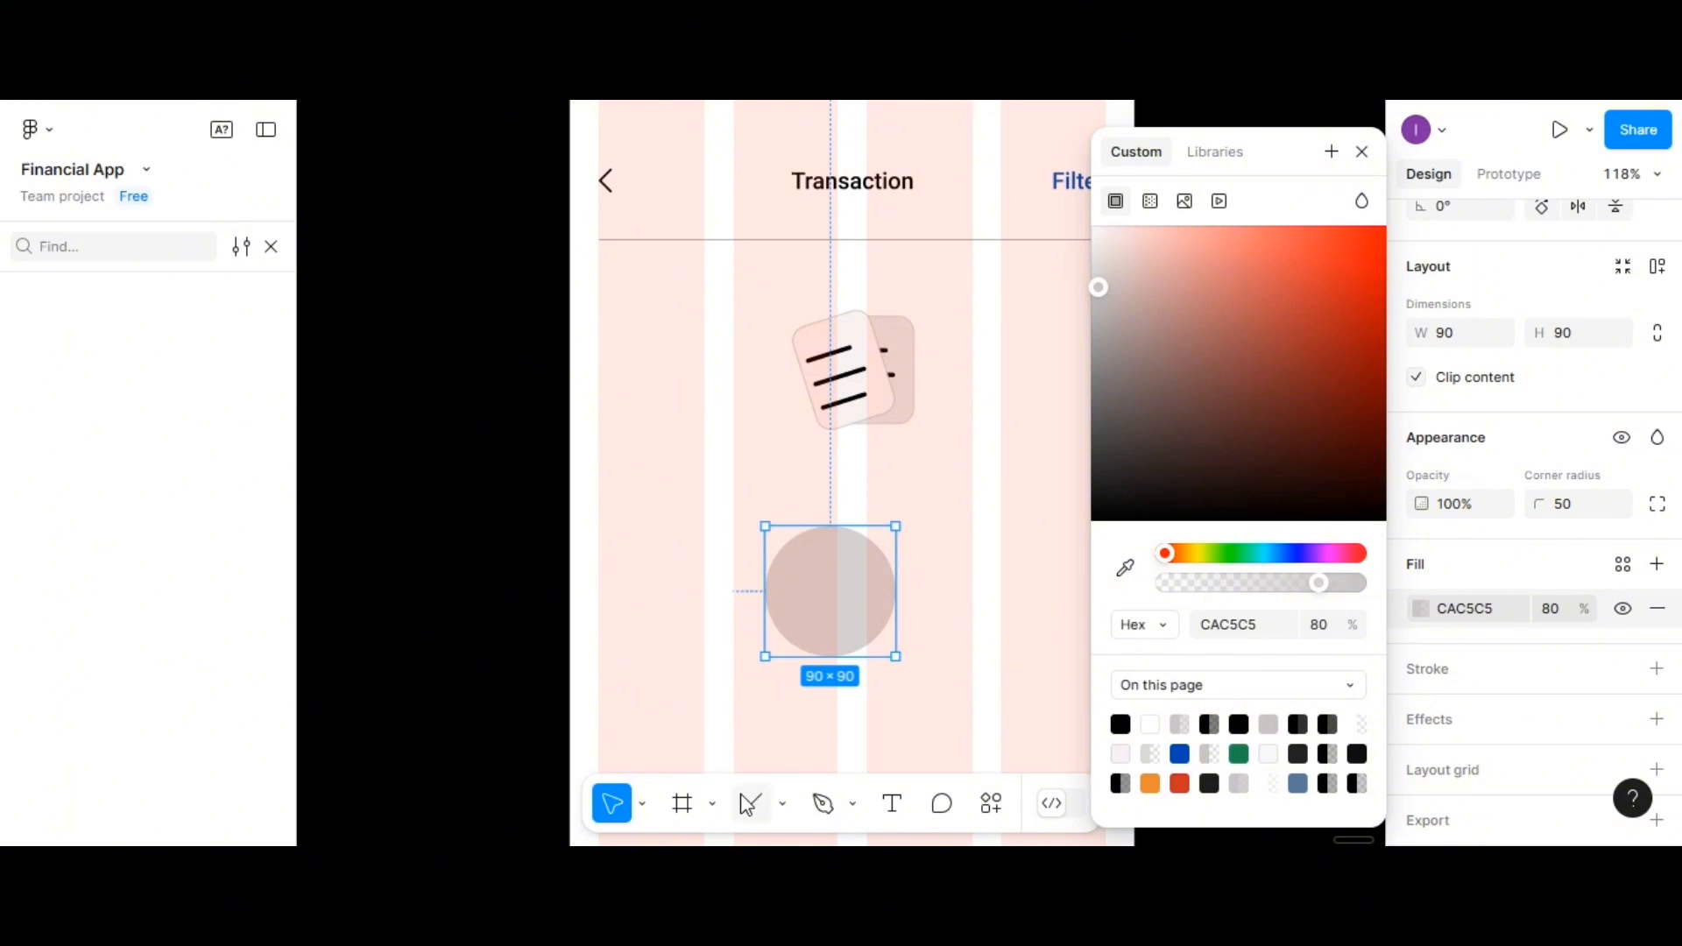
Draw a vertical line beside the upper left of the grey circle and set its length to 10
click(783, 803)
click(779, 592)
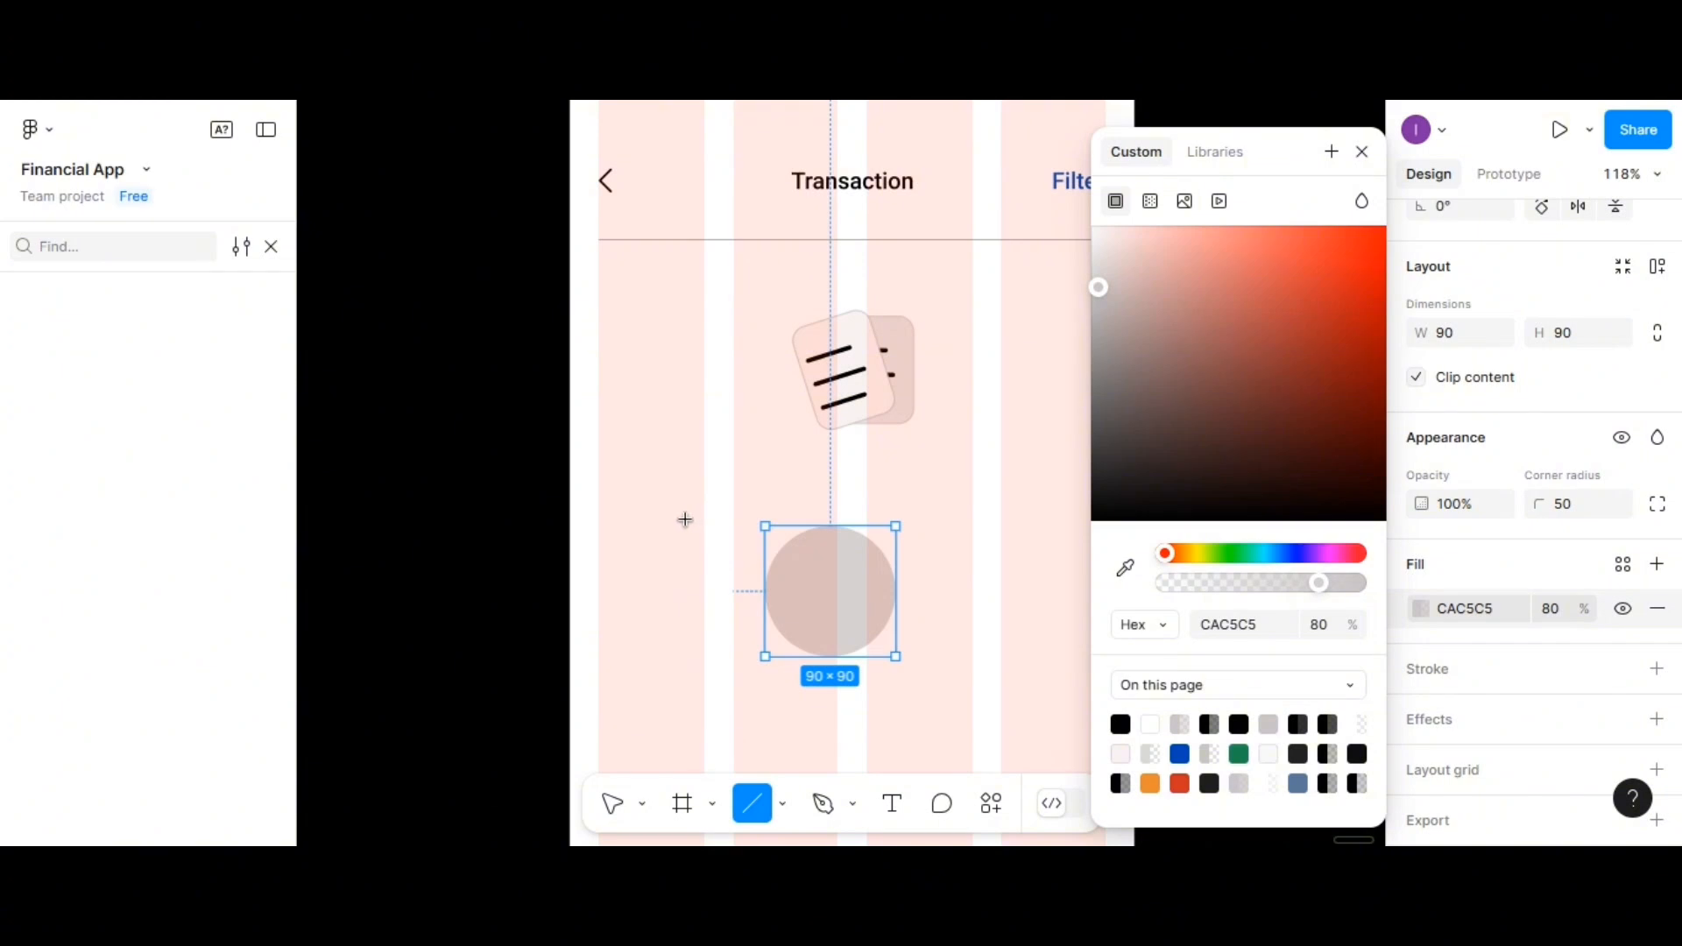
drag(685, 536, 684, 500)
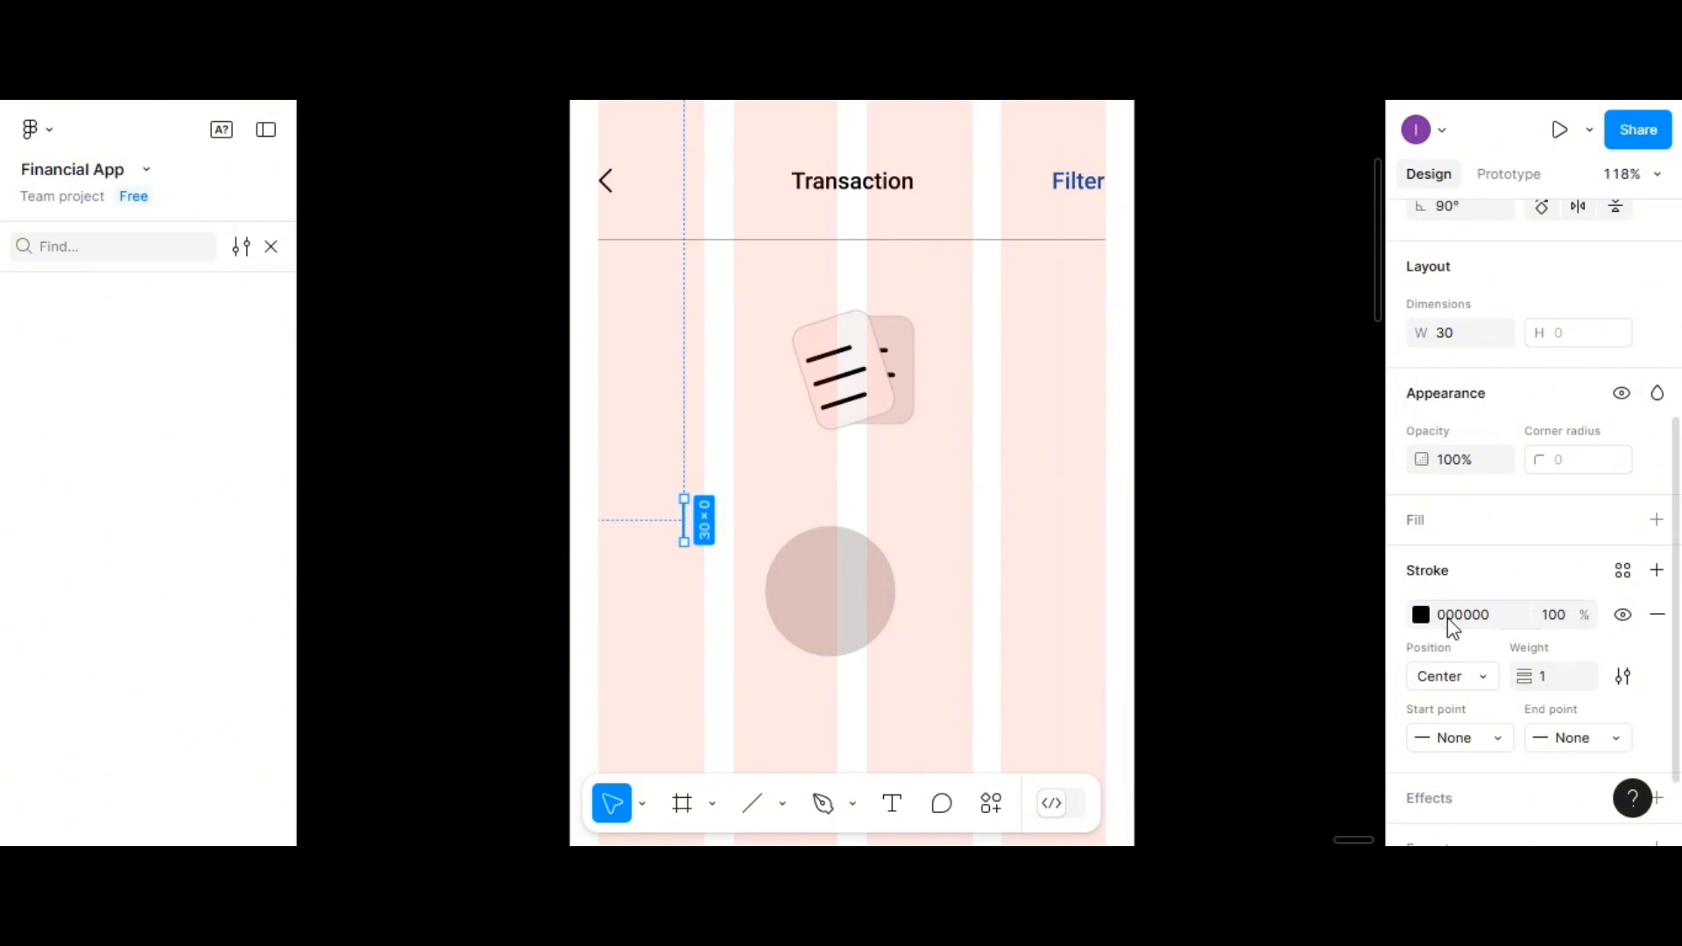
scroll(1472, 560, up, 2)
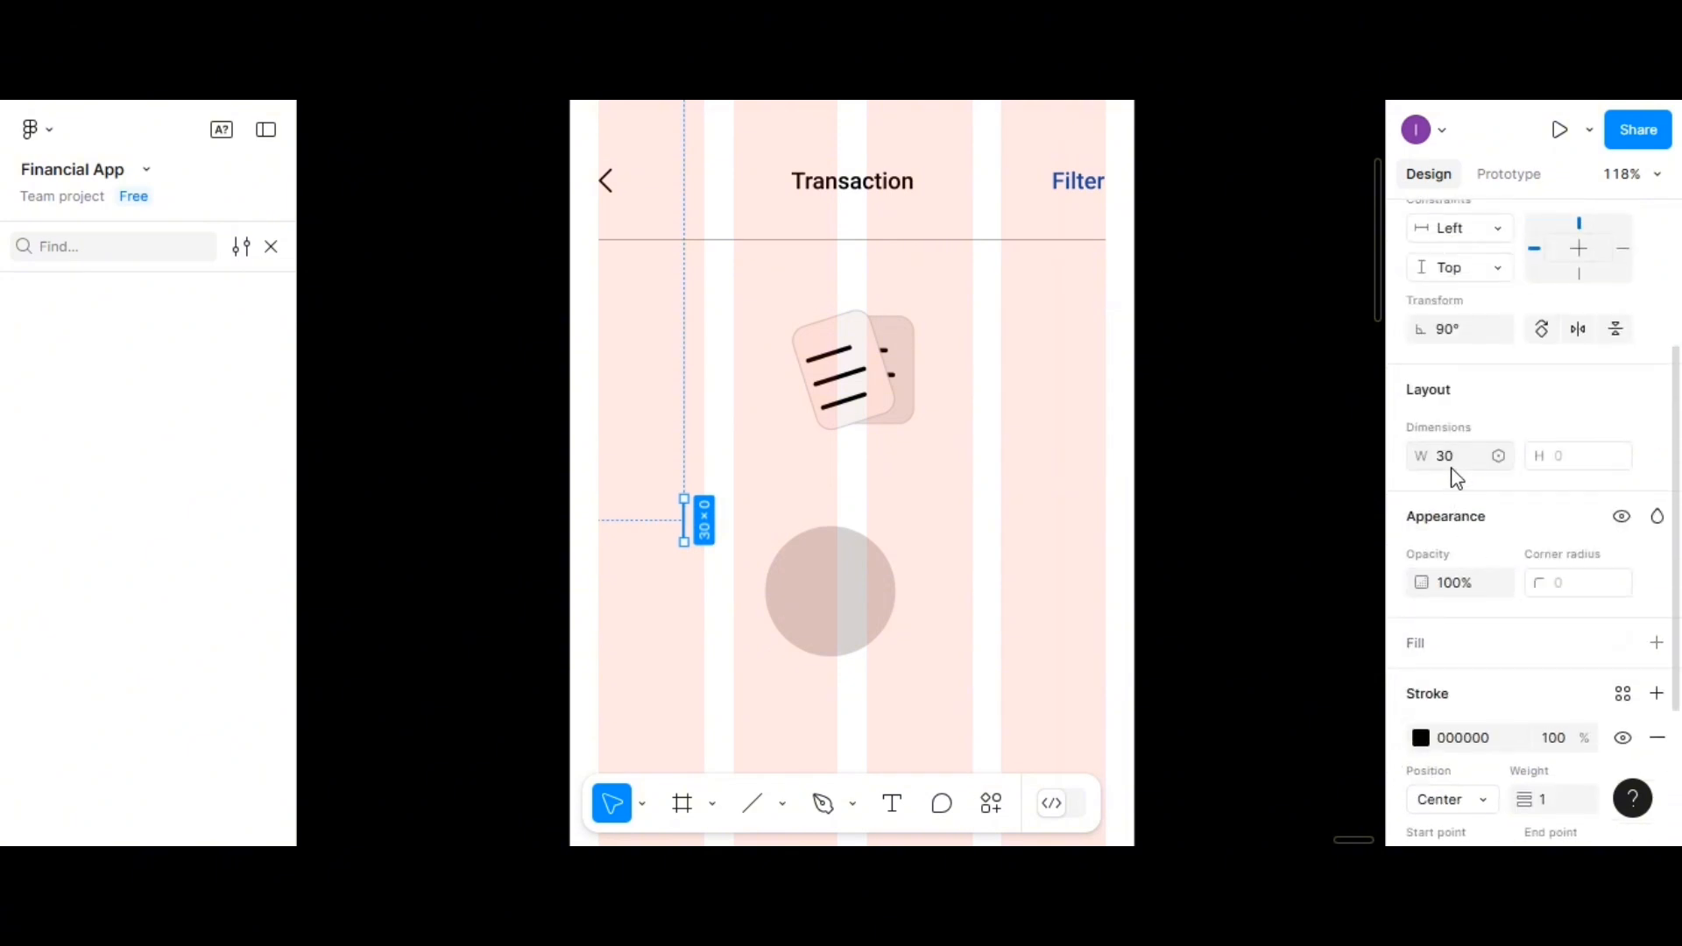
click(1454, 457)
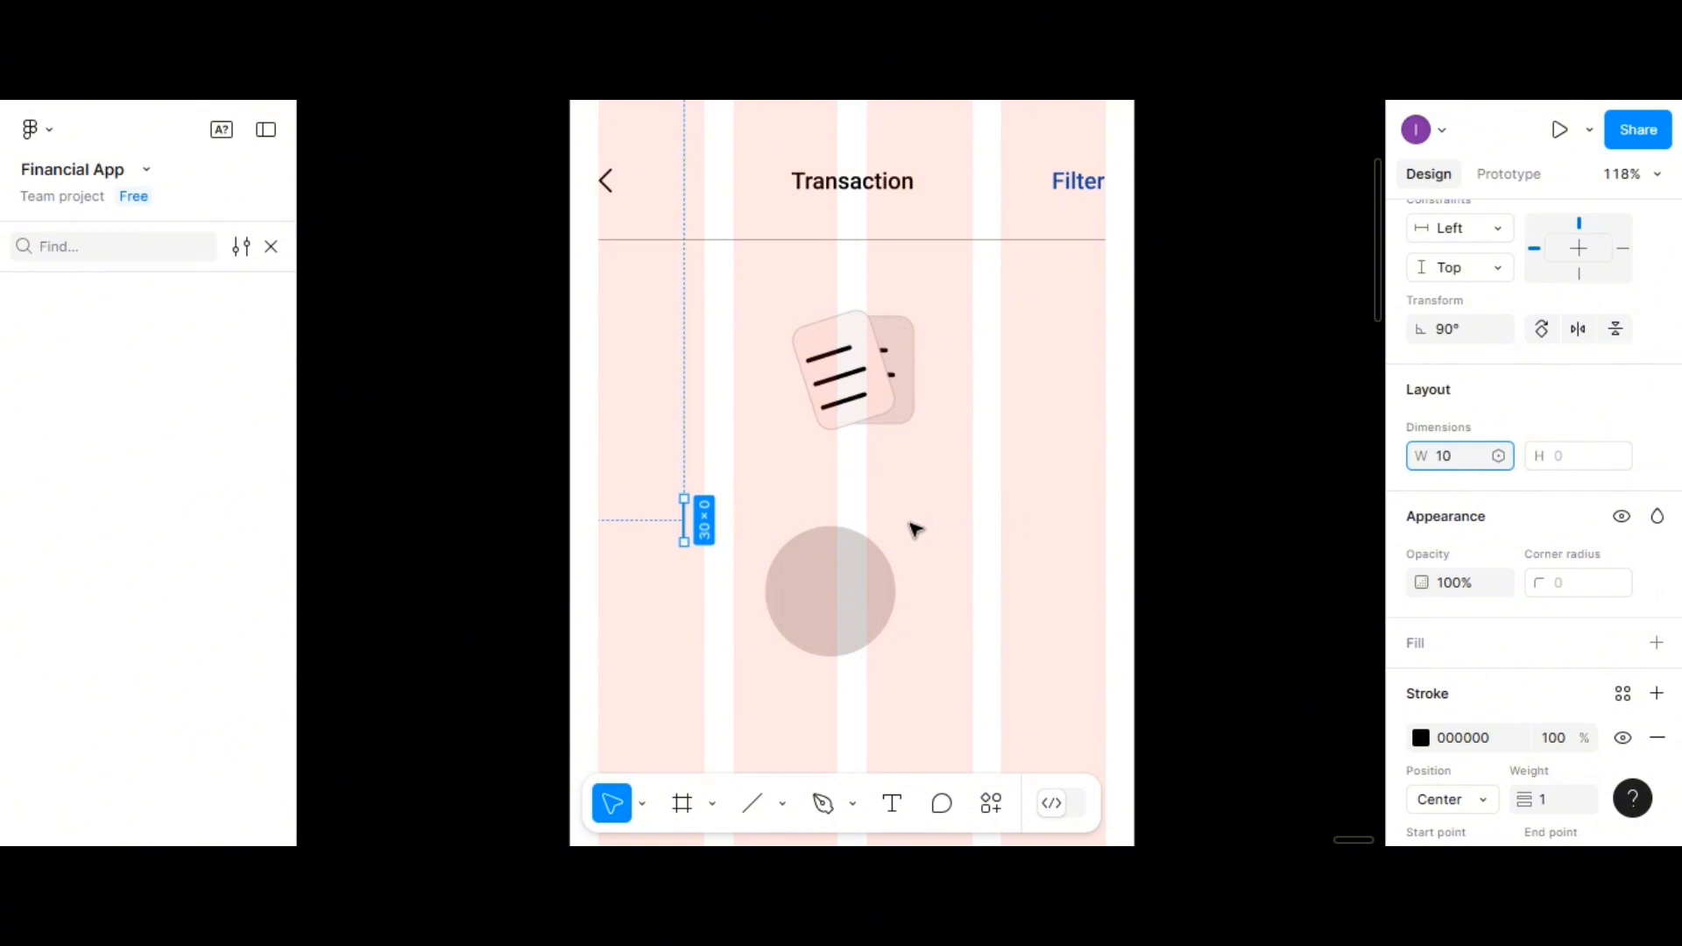
click(743, 522)
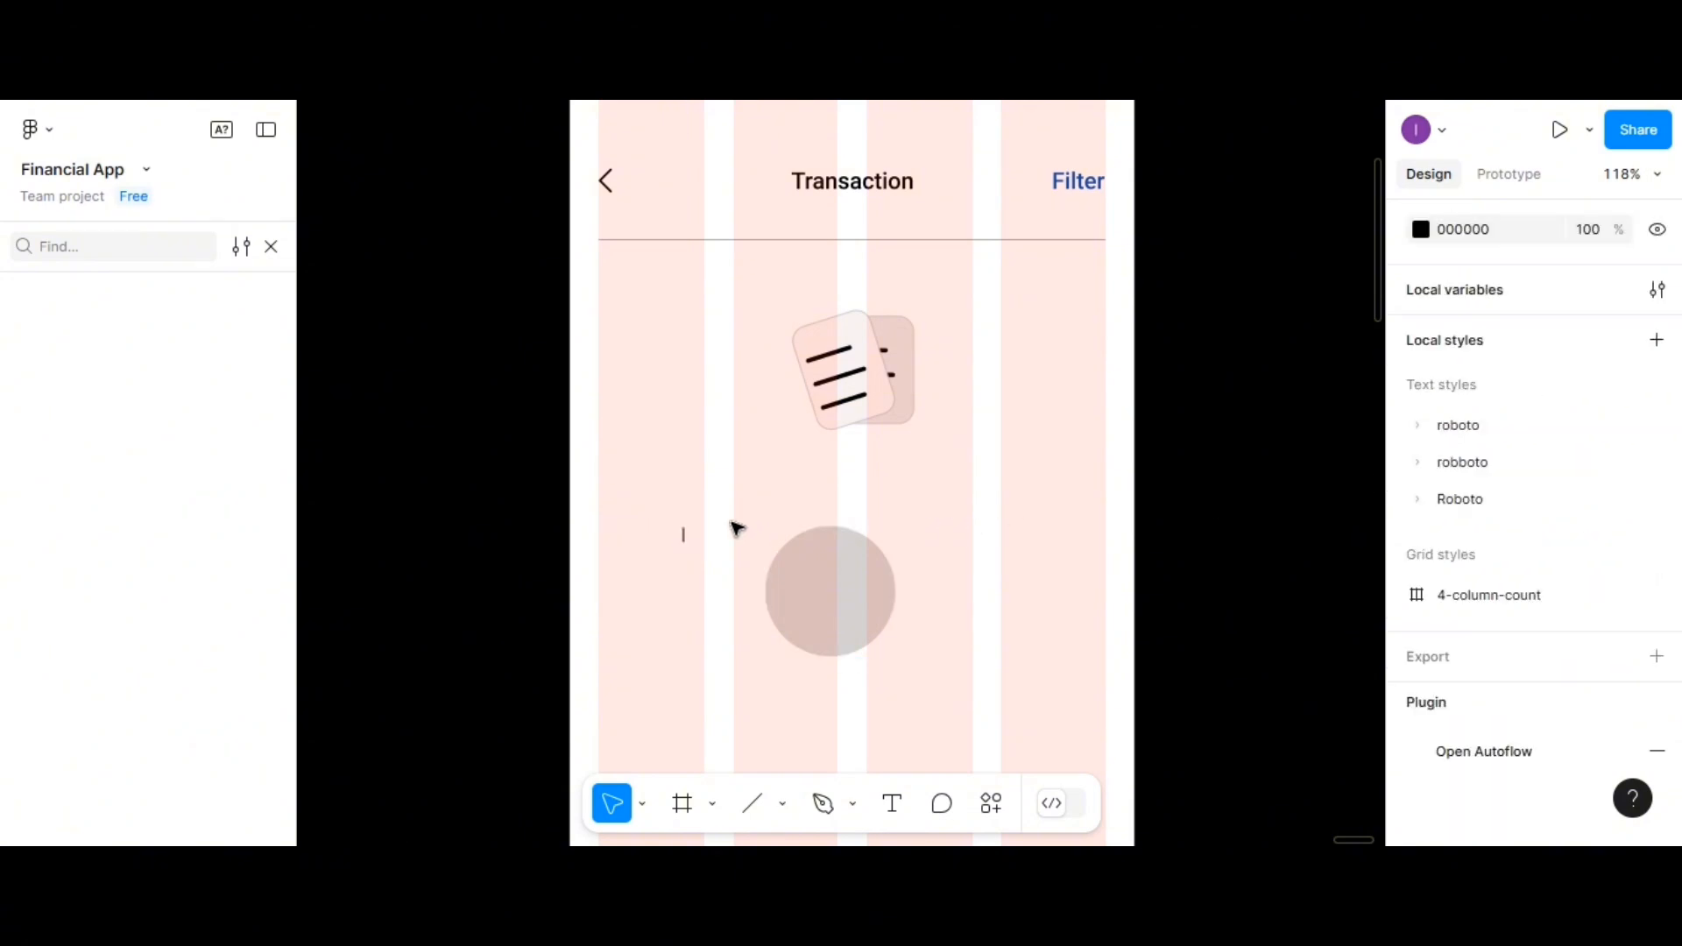
Set the short vertical line's stroke weight to 2
click(684, 534)
click(1560, 585)
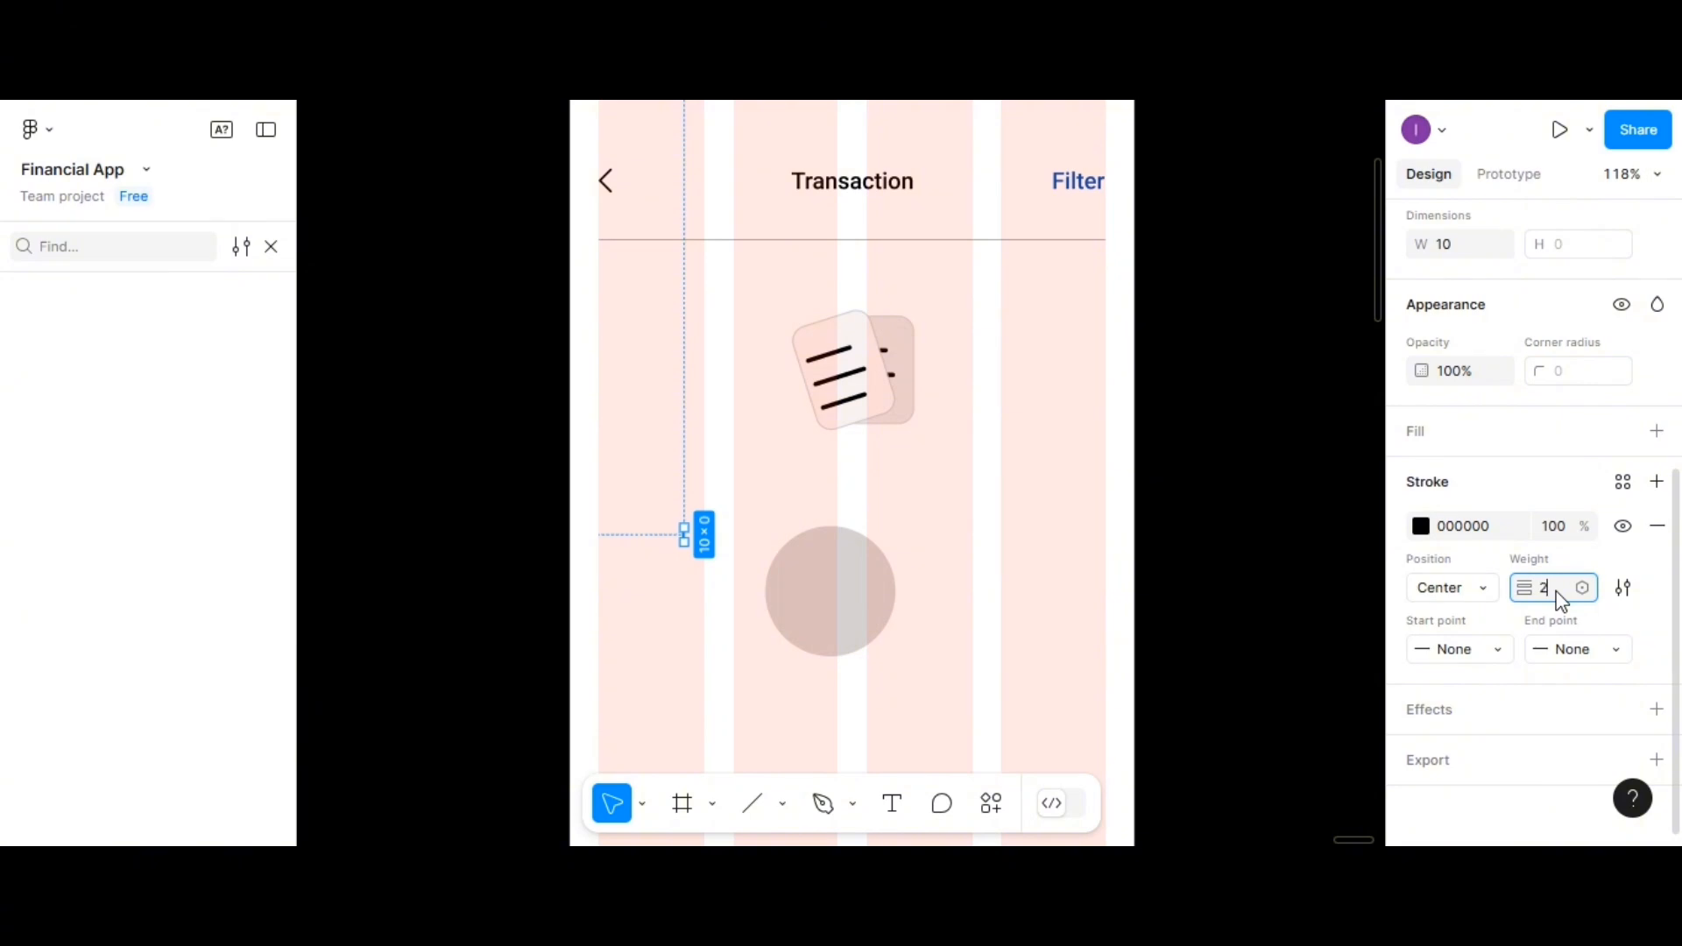
click(766, 522)
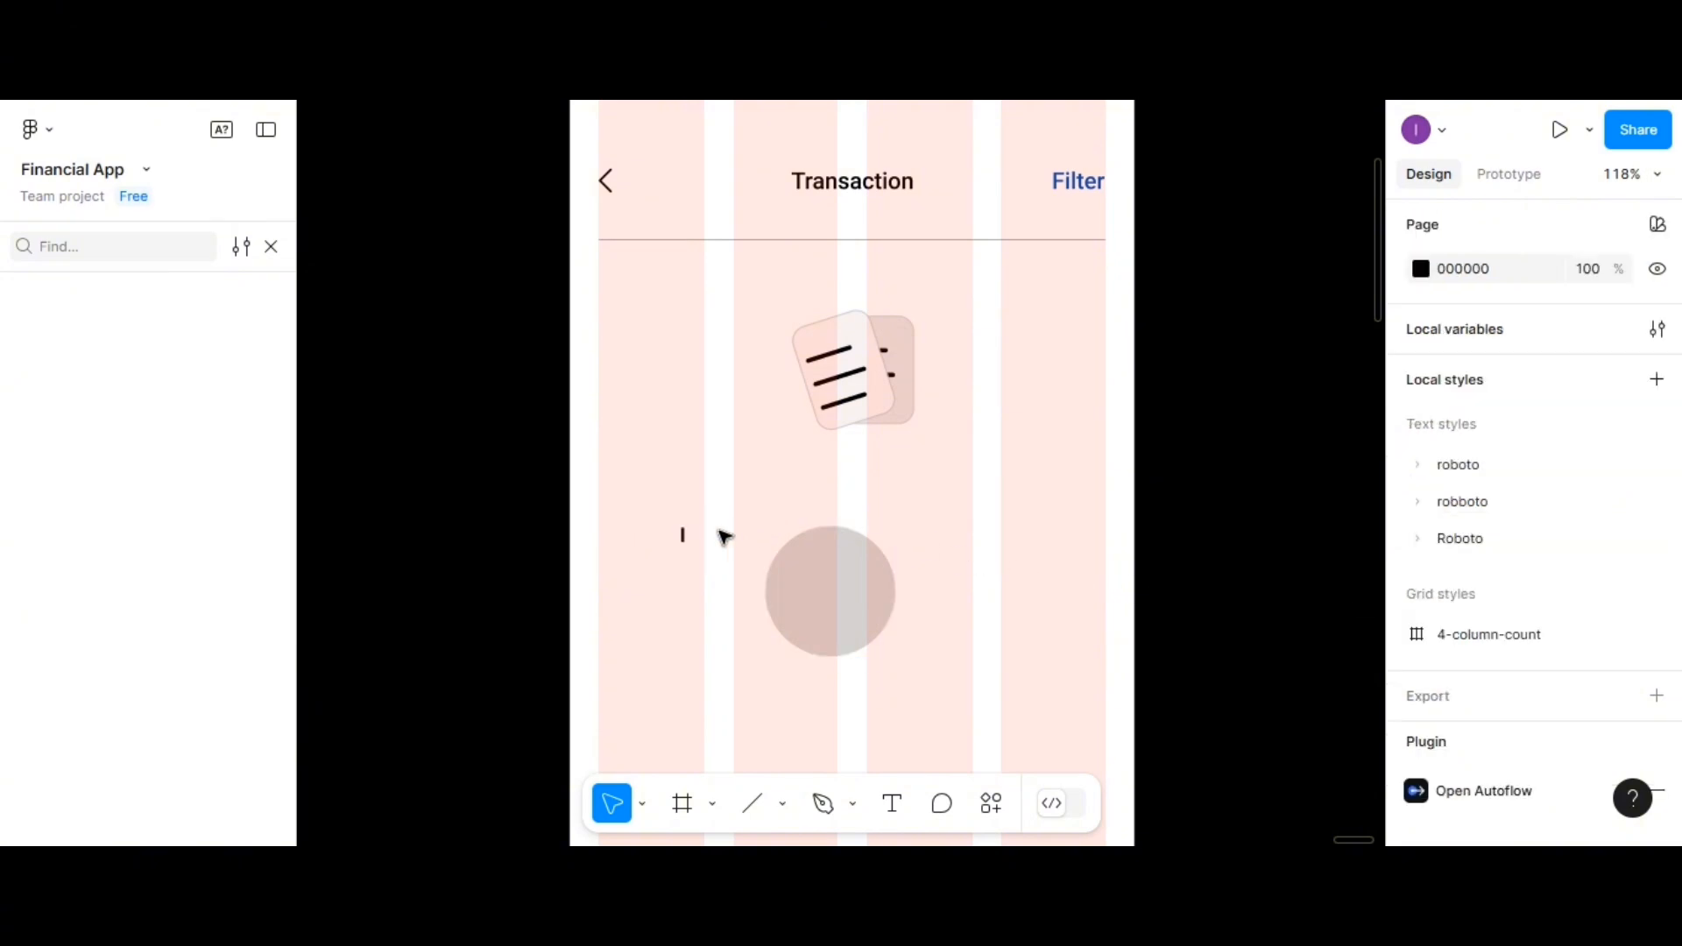
Place a duplicate of the line on each side of it, rotated about 59.8° on the right and 116.9° on the left
click(684, 535)
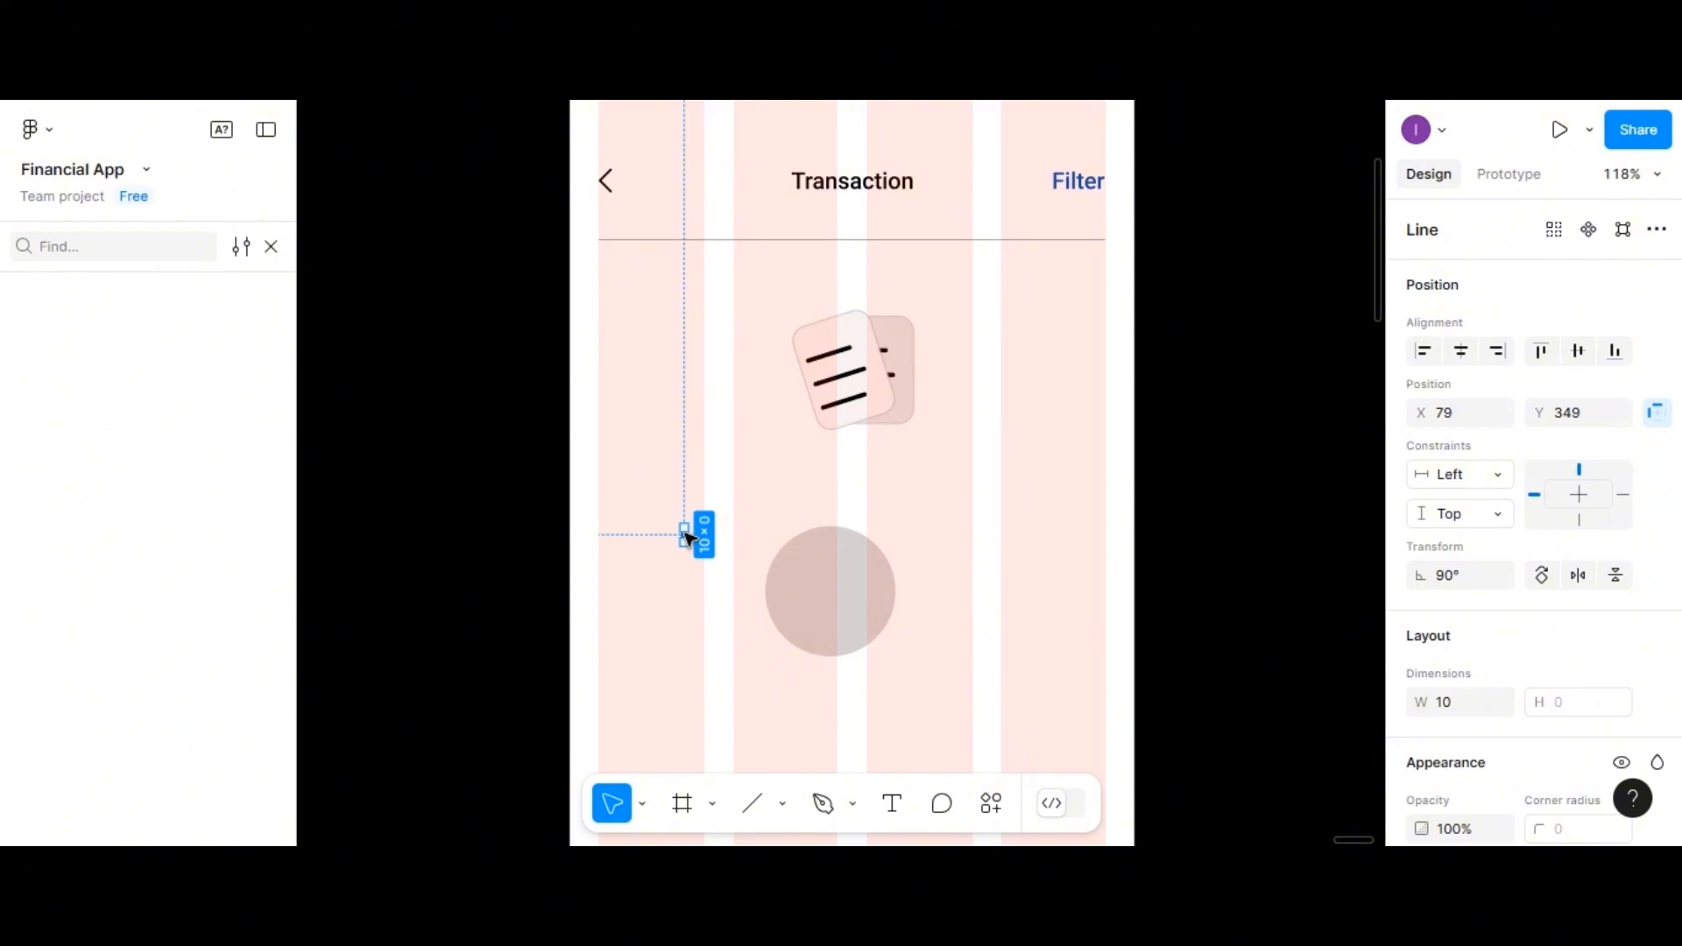
drag(692, 536, 708, 535)
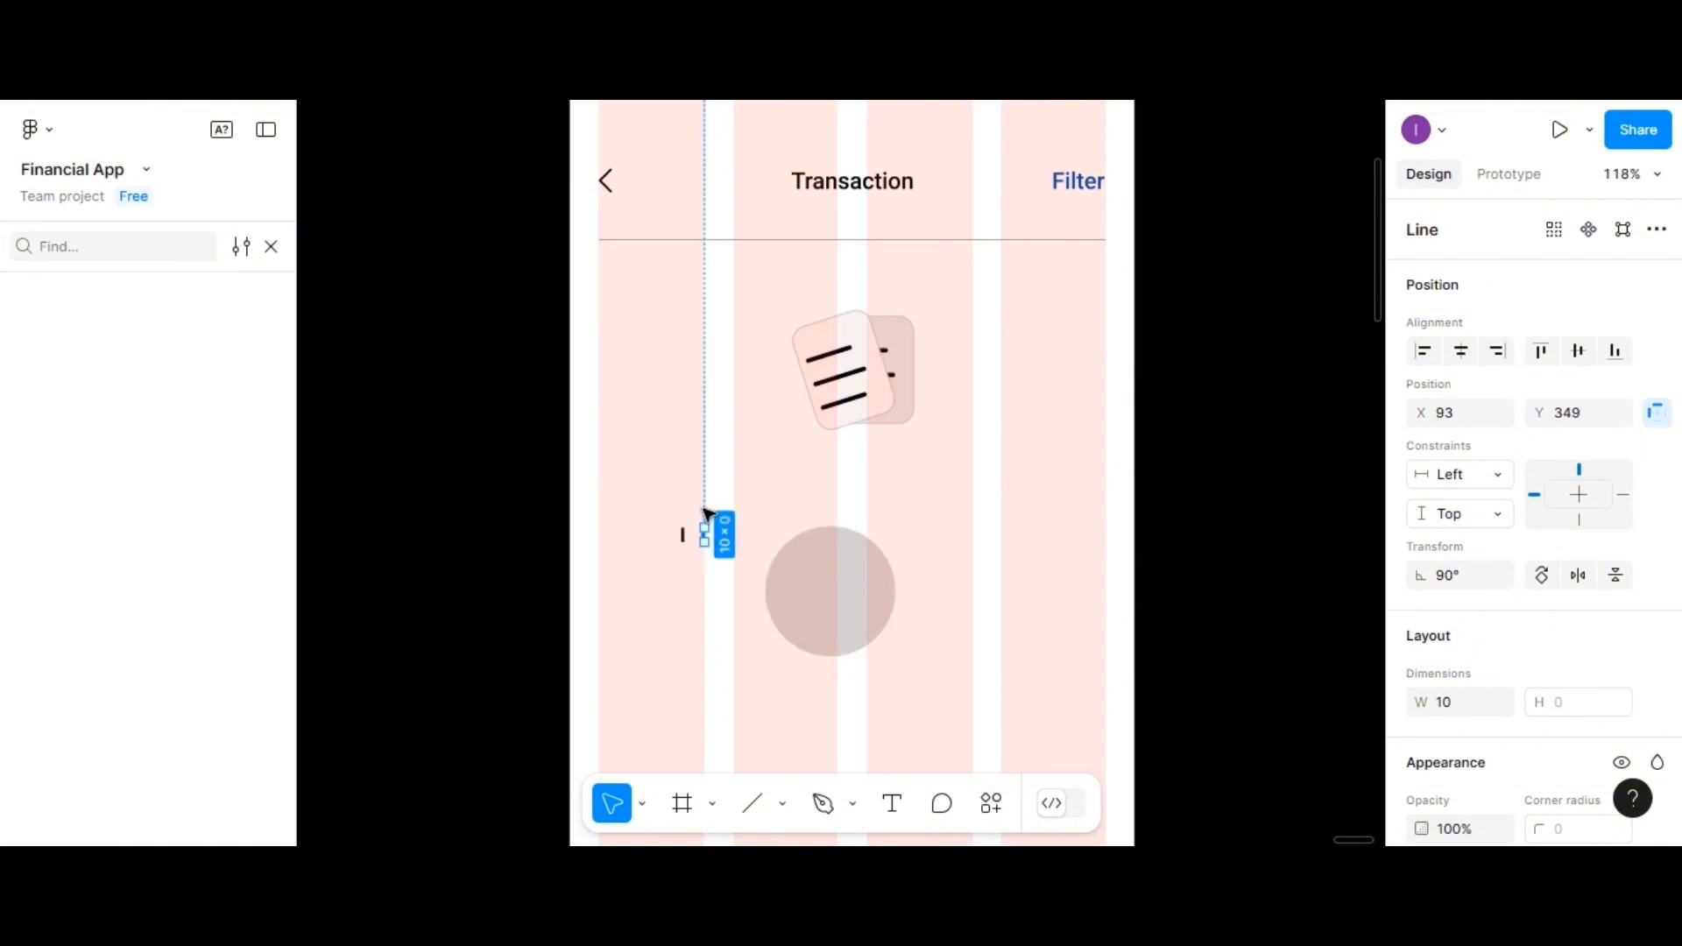
drag(699, 512, 708, 516)
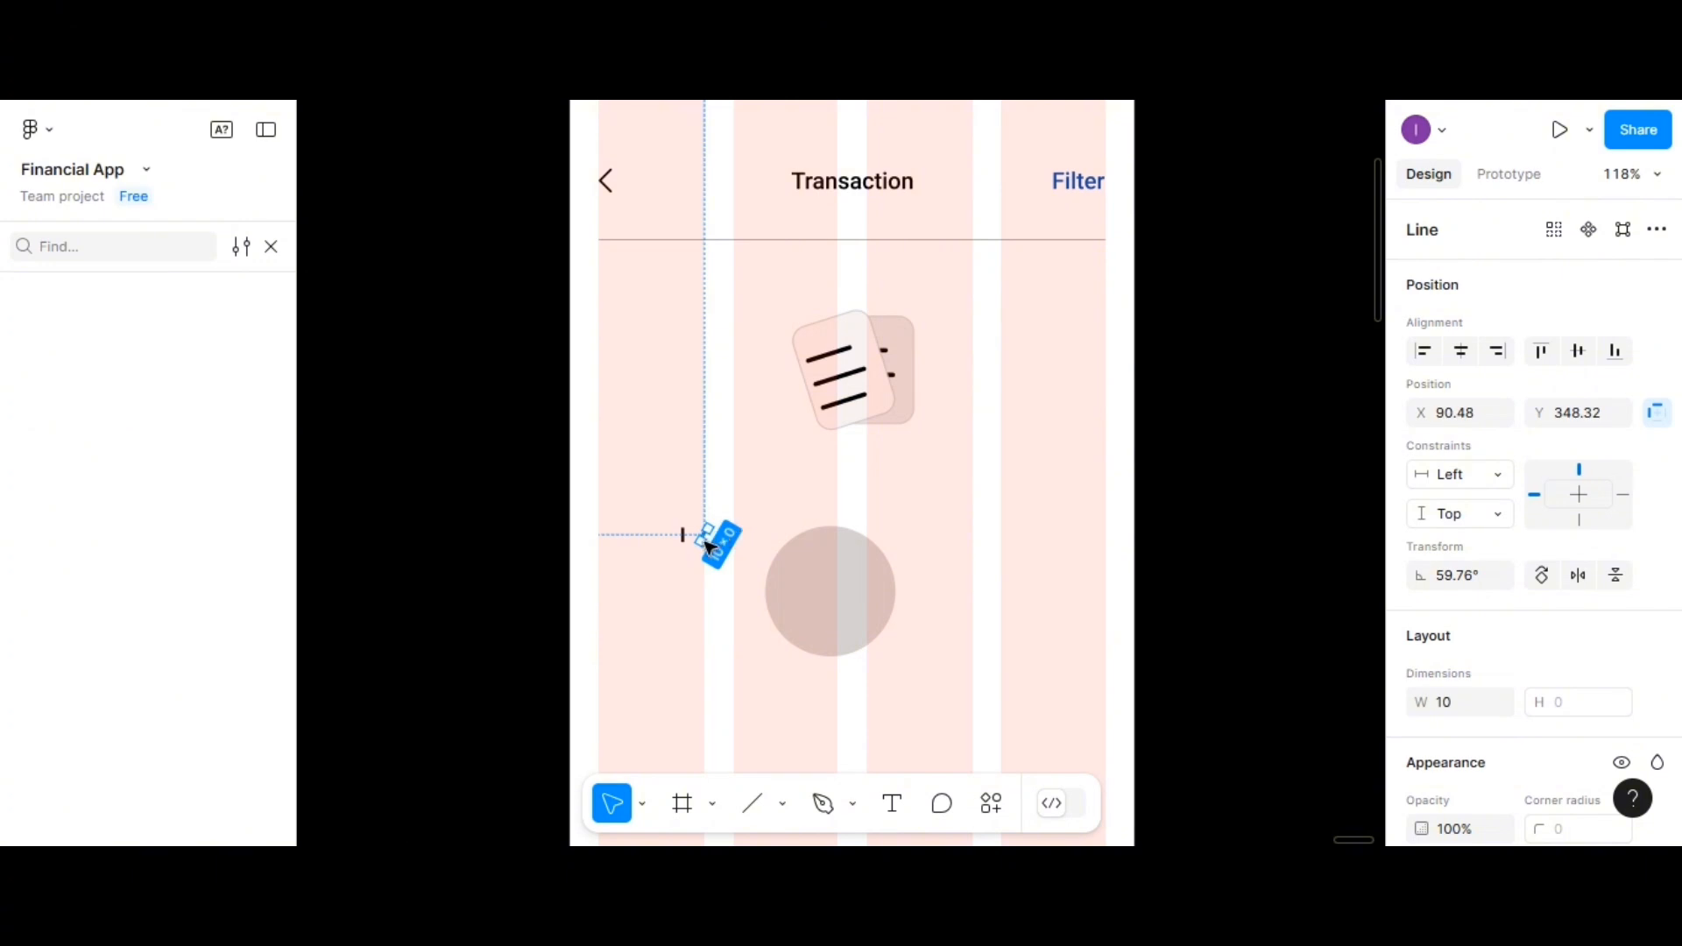
drag(709, 546, 646, 541)
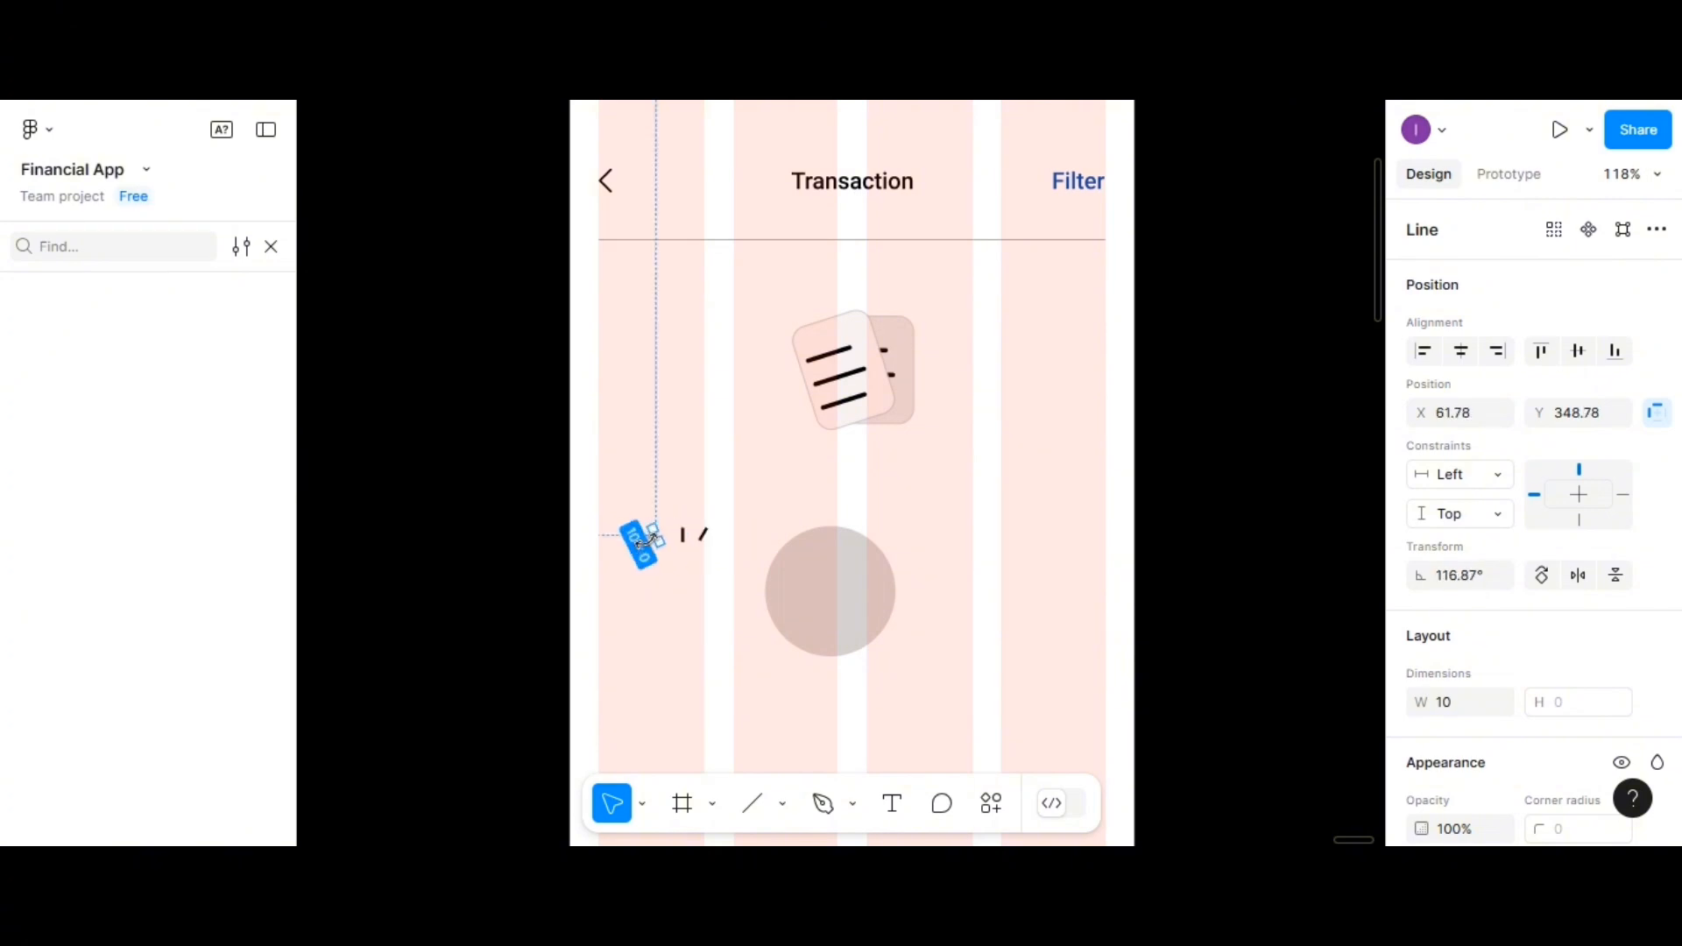
Align the three short lines along their bottom edges and distribute their horizontal spacing evenly
shift+click(684, 537)
shift+click(706, 535)
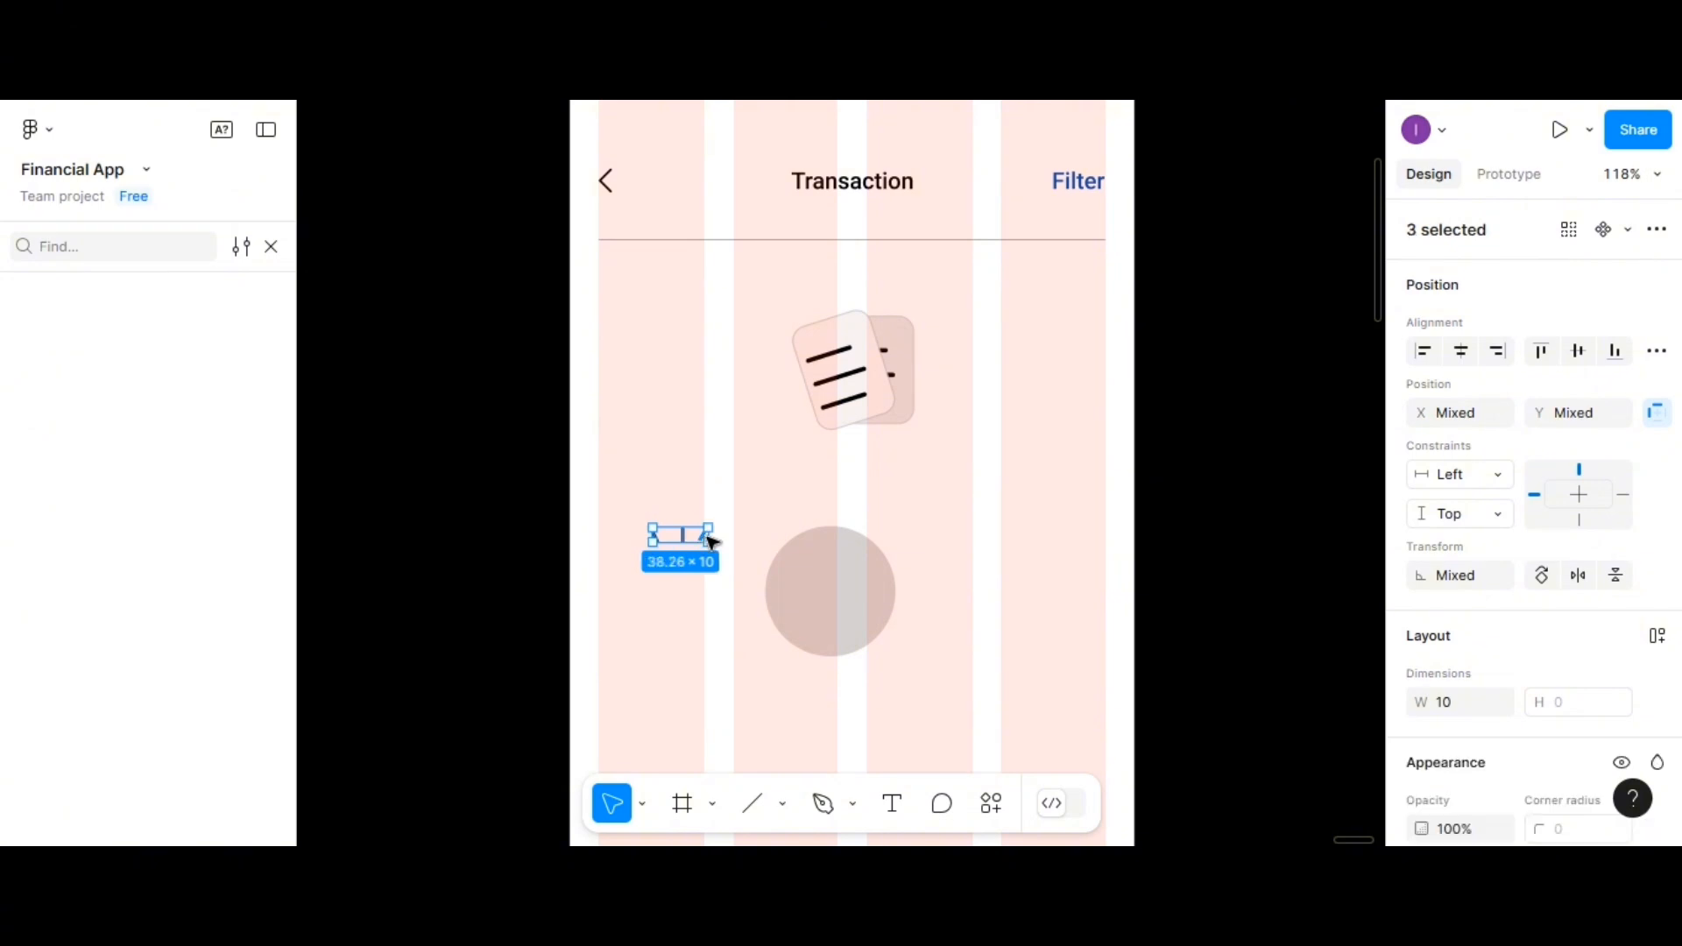
click(1614, 350)
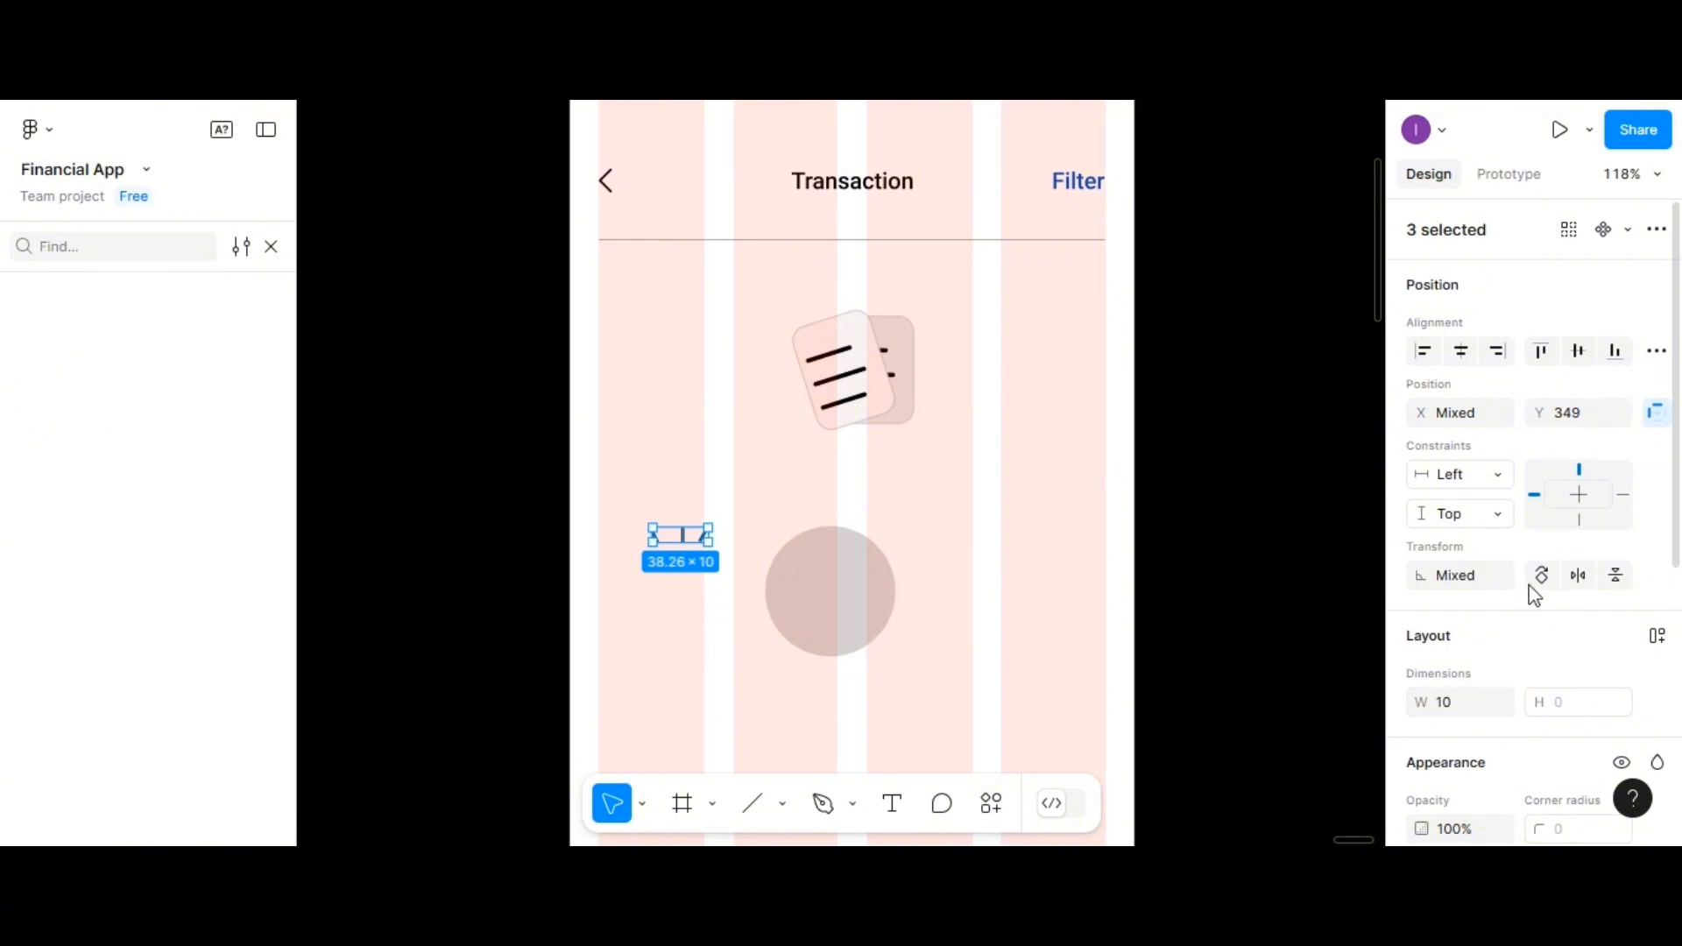
click(1655, 352)
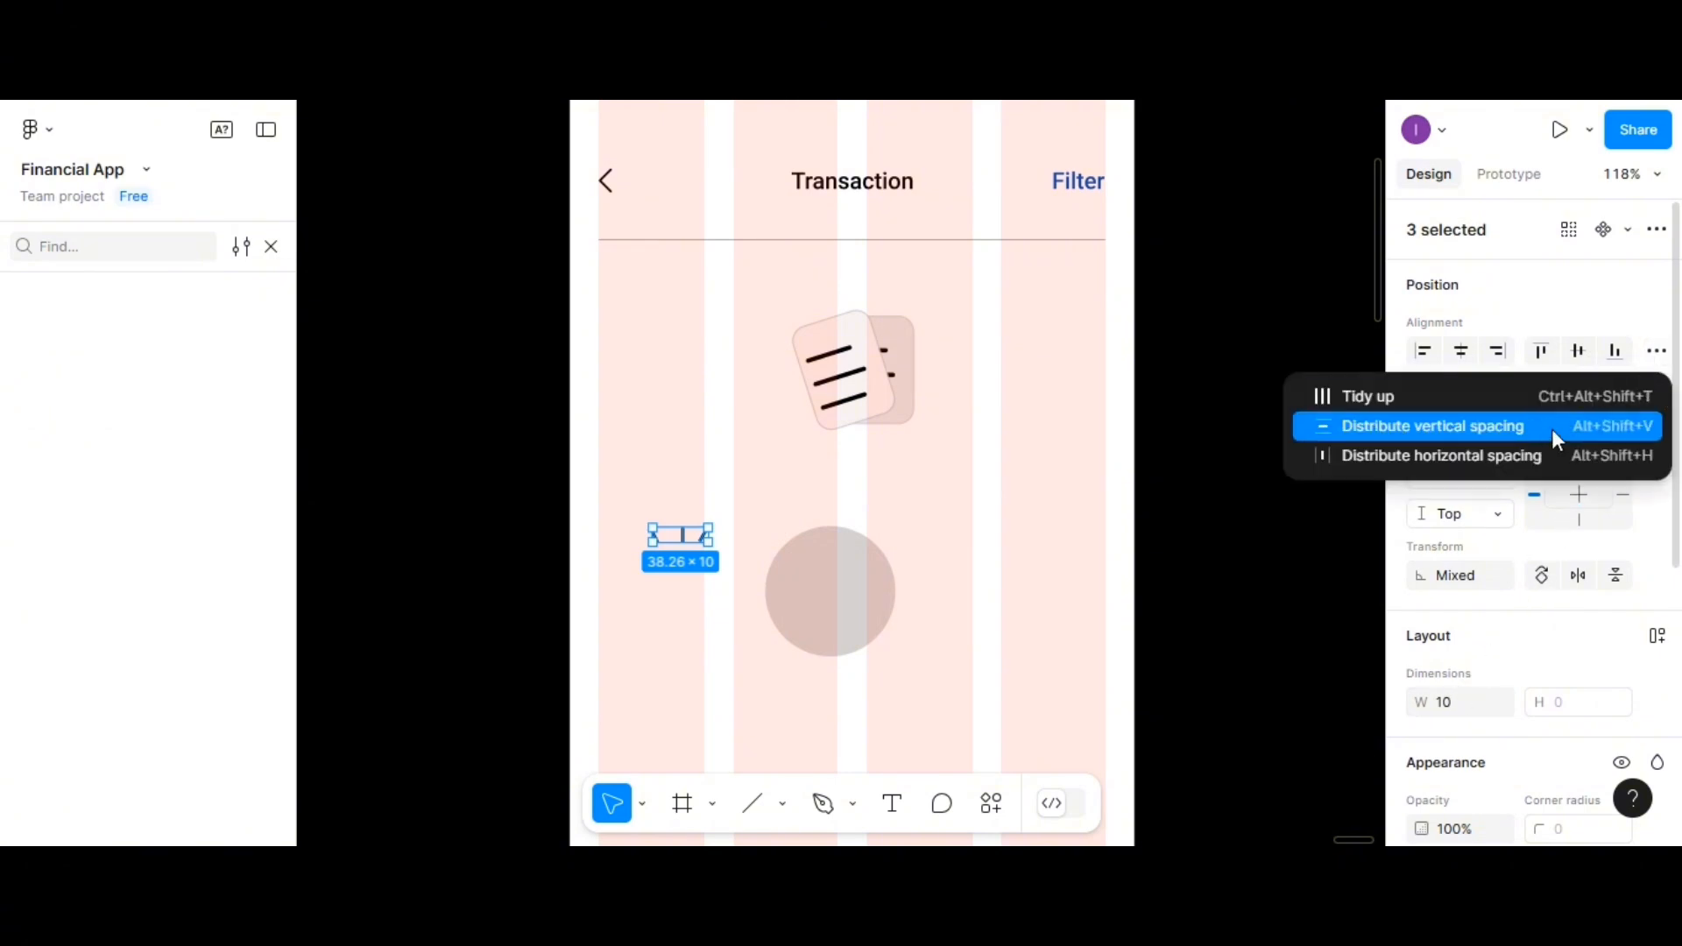
click(1521, 456)
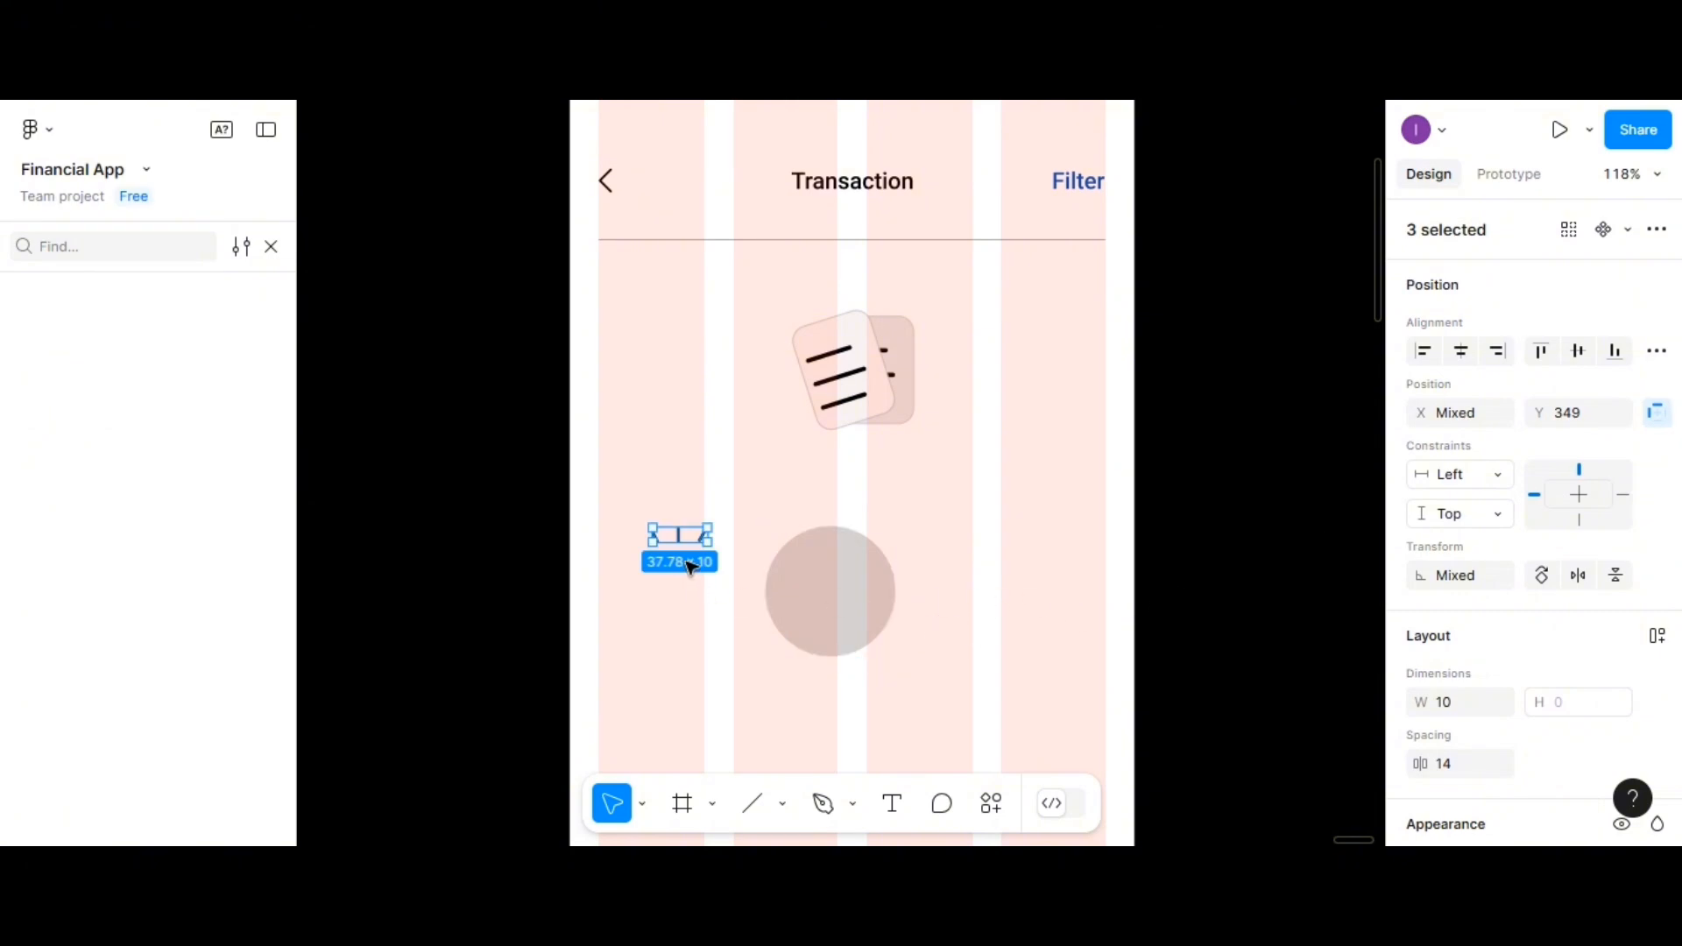
Group the three short accent lines and place the group inside the grey circle at X 26, Y 30
key(ctrl+g)
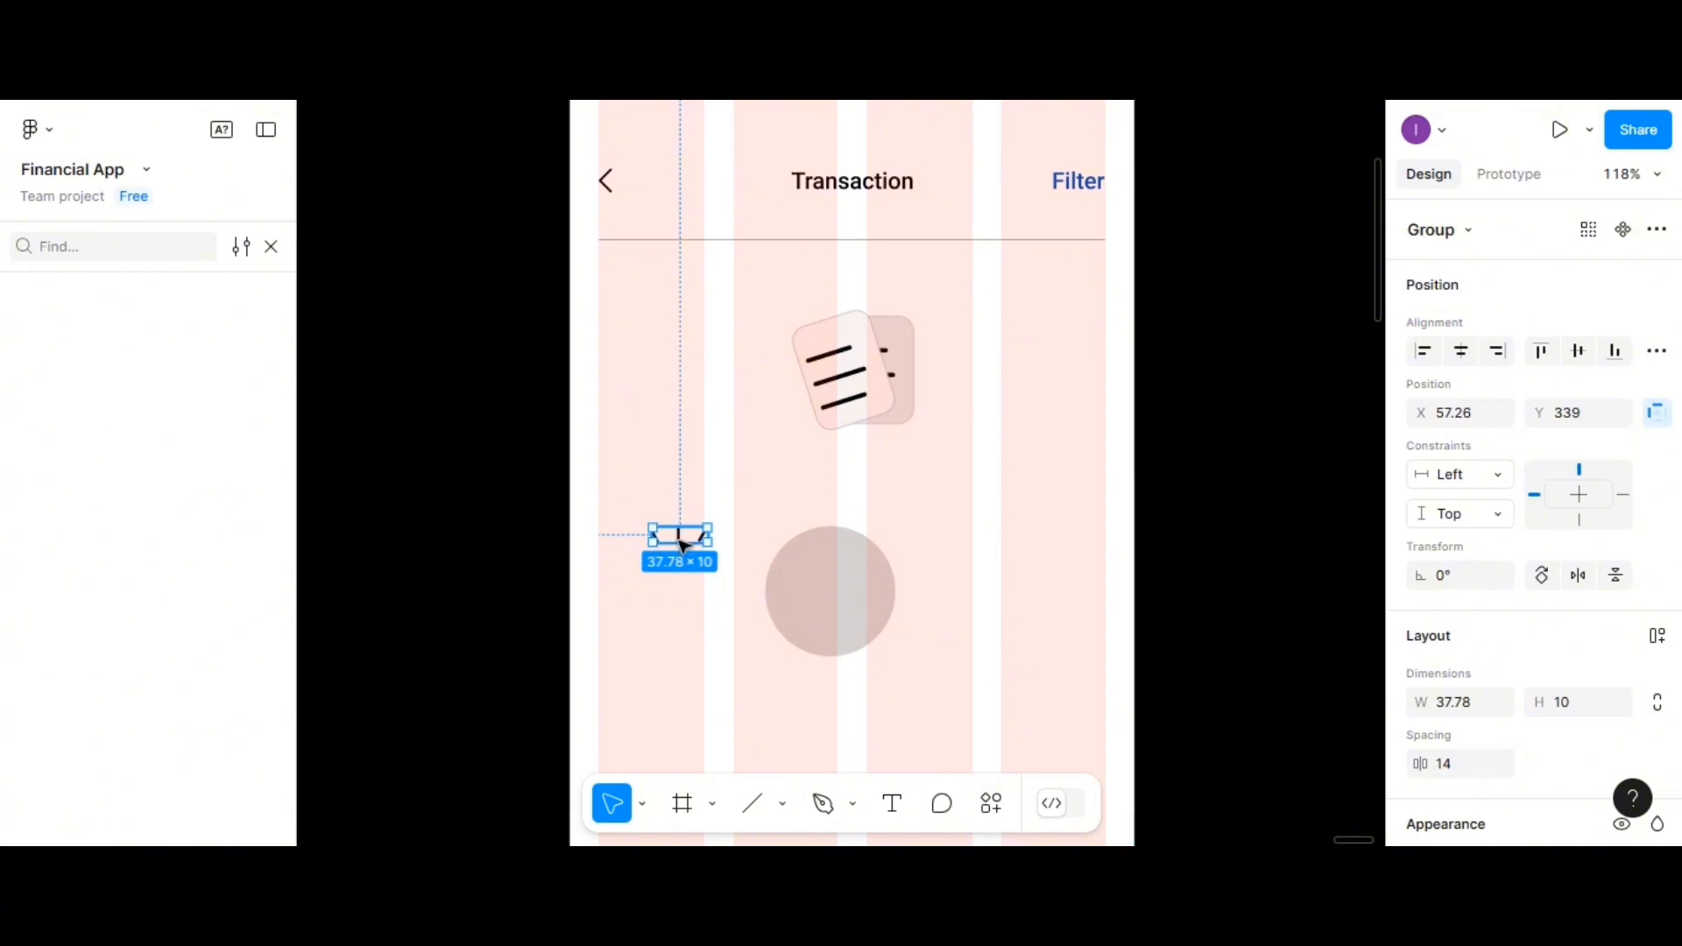
drag(684, 543, 838, 585)
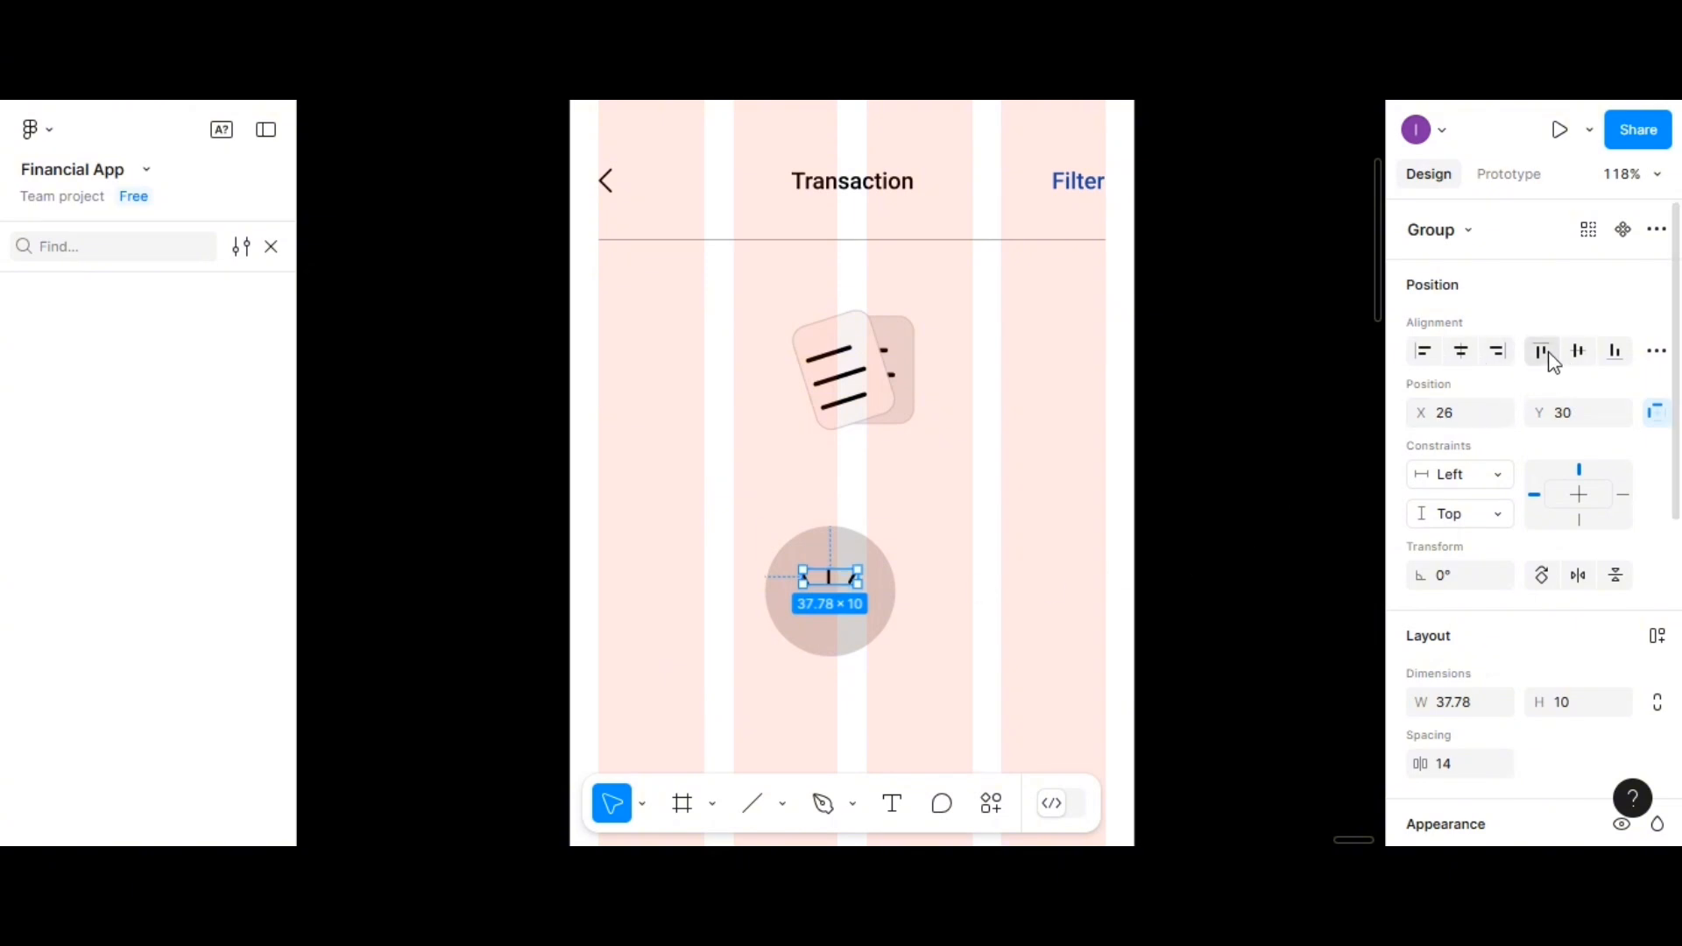
key(Escape)
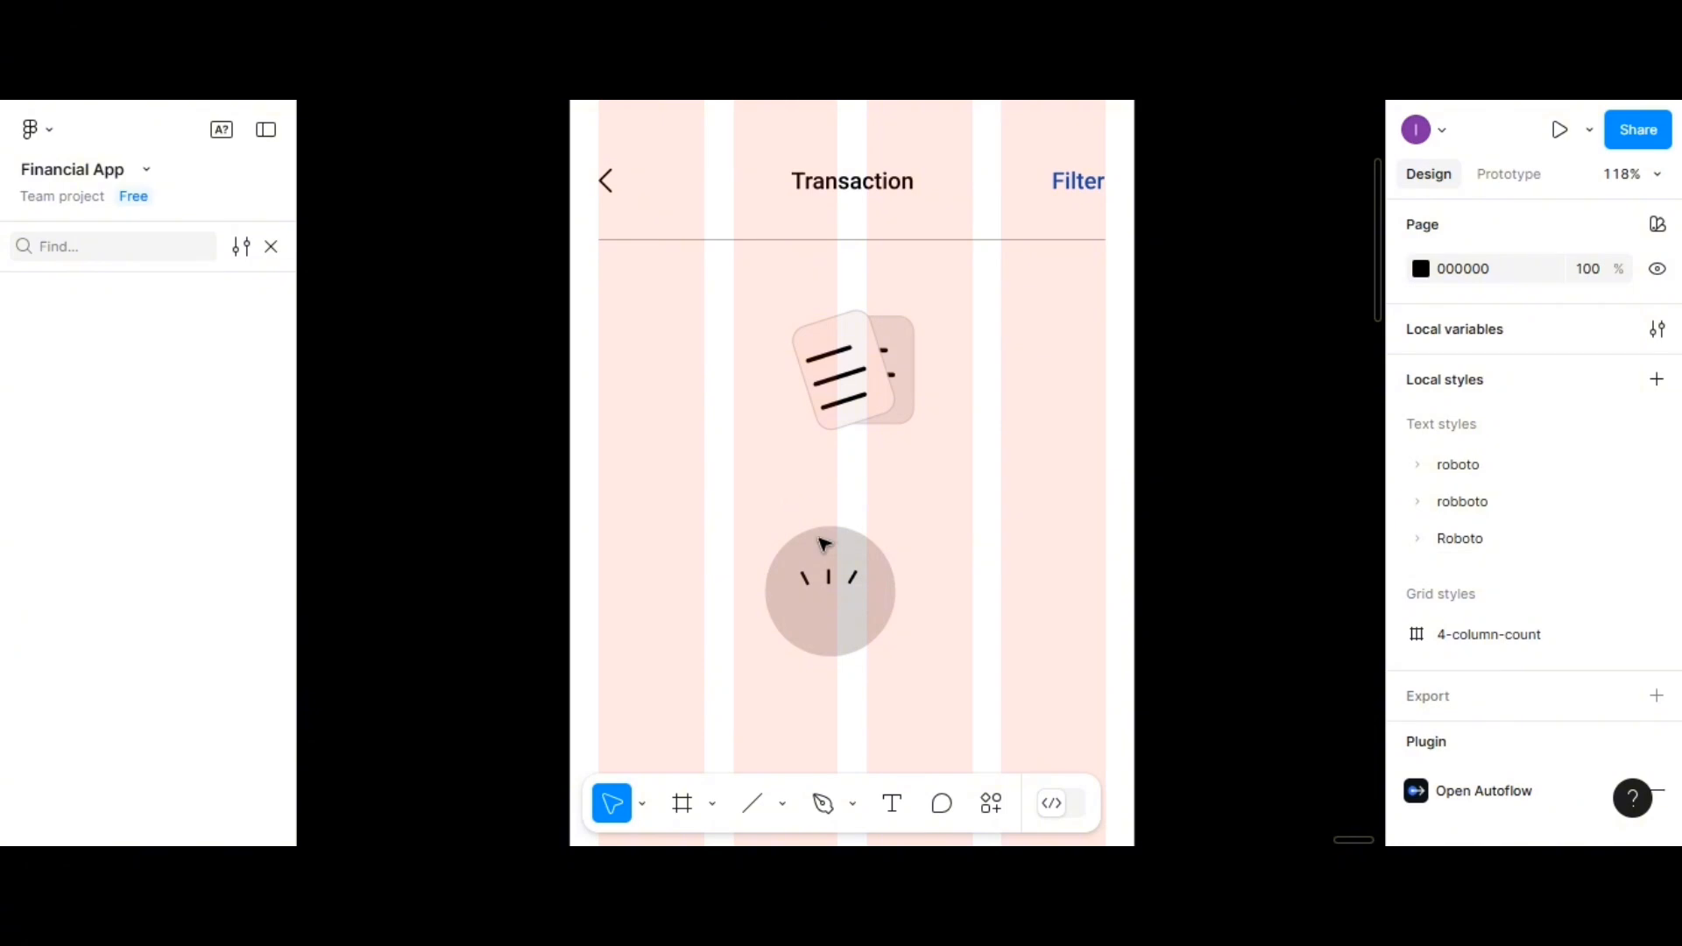
Move the grey circle up over the top of the document cards and bring the cards group to the front
click(867, 589)
drag(865, 613, 890, 345)
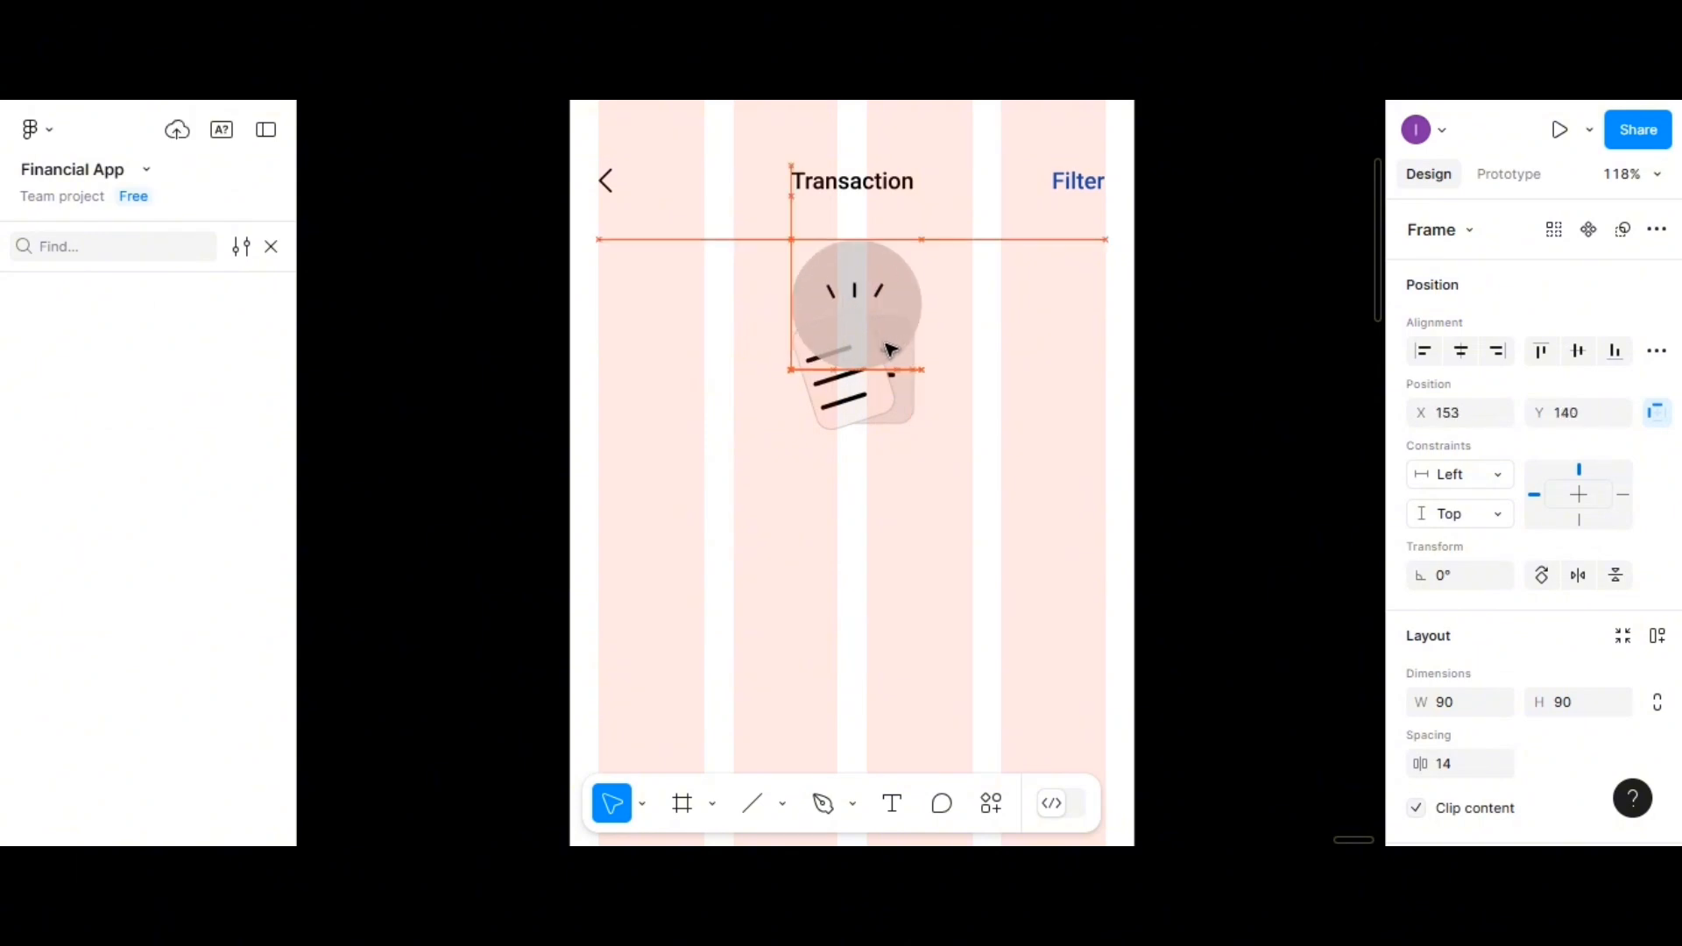
click(866, 408)
right_click(864, 407)
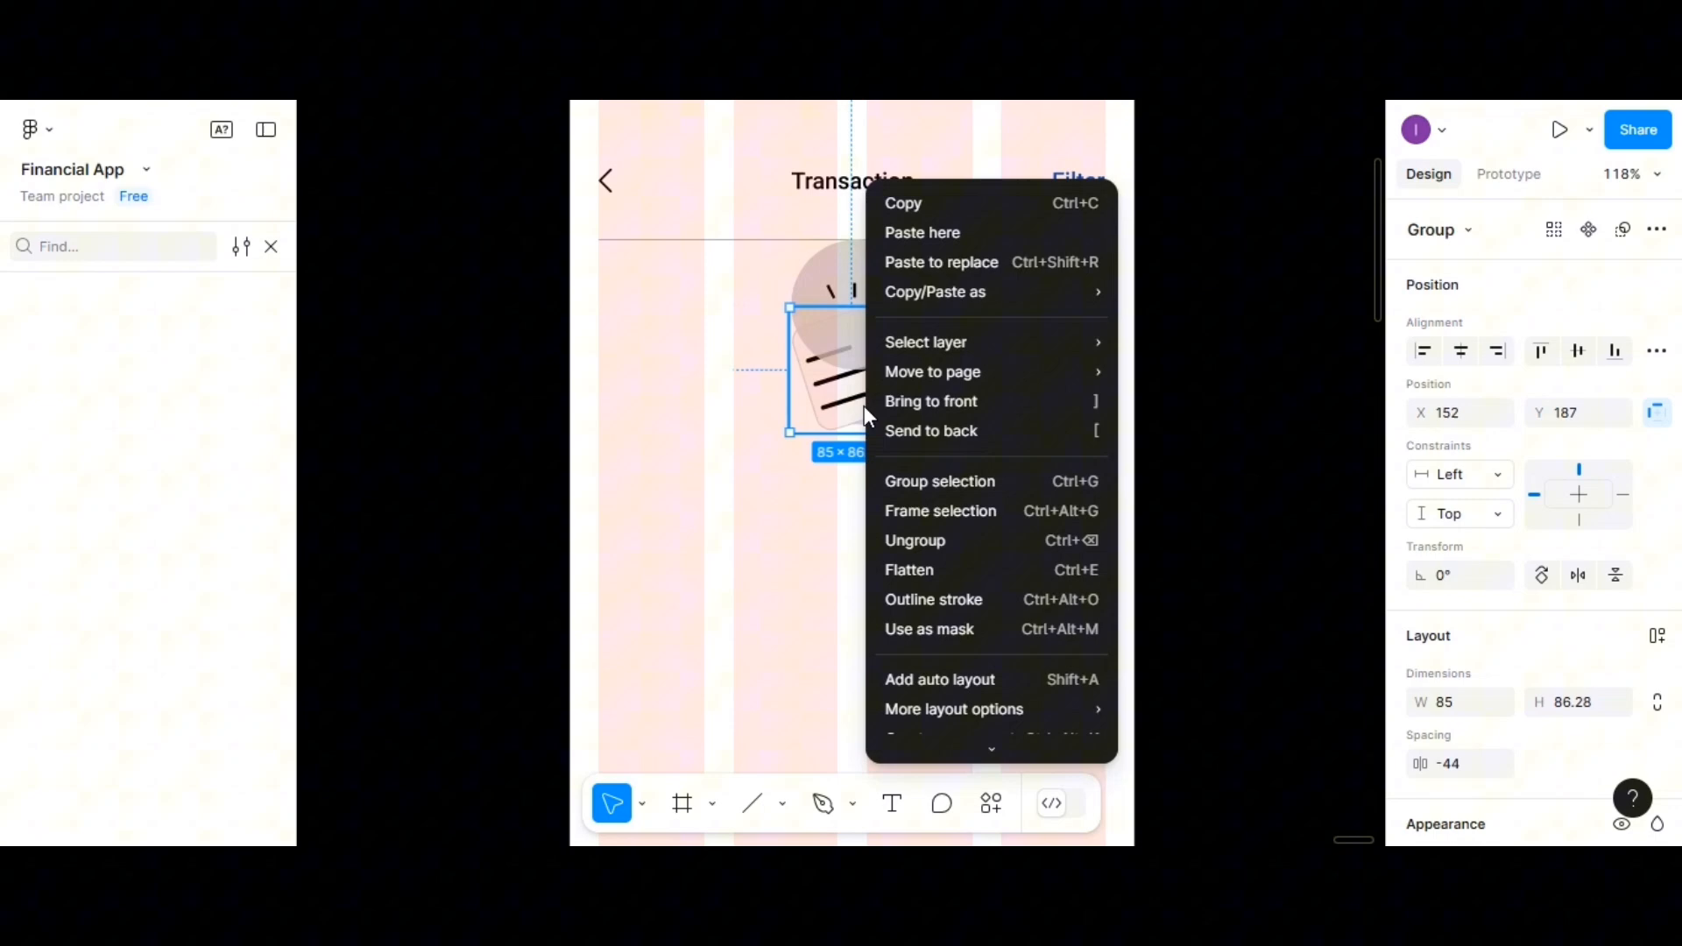
click(919, 408)
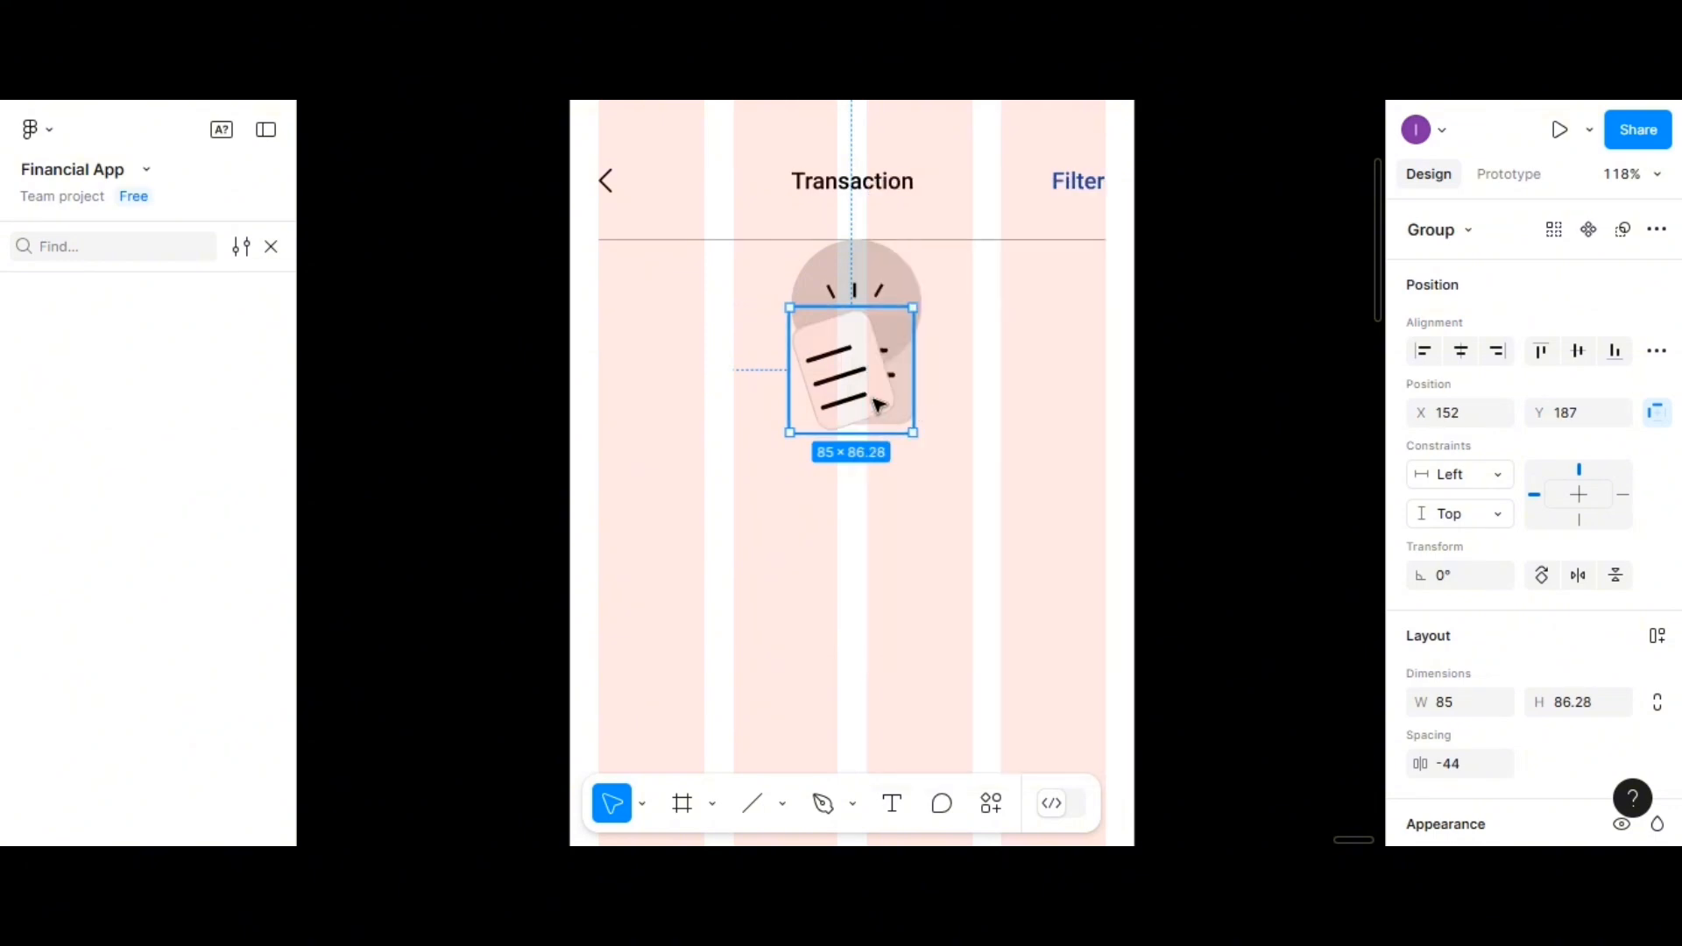
Shift the document cards up to Y 176, and move circle and cards together to X 143
drag(876, 392, 877, 392)
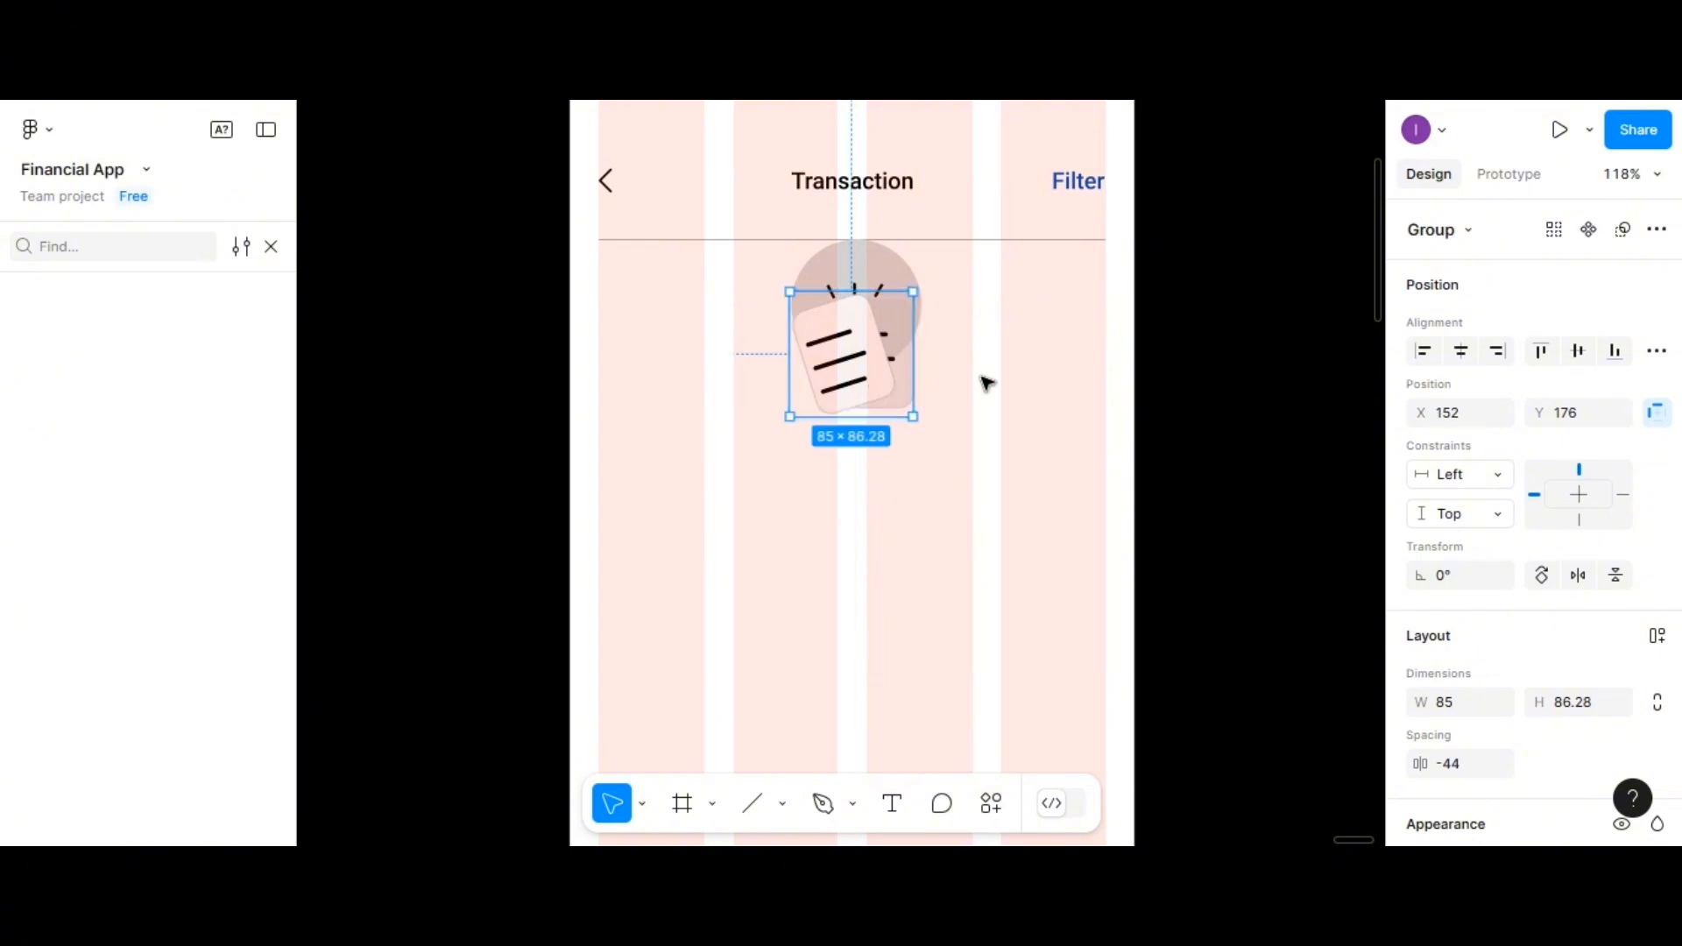
click(1010, 371)
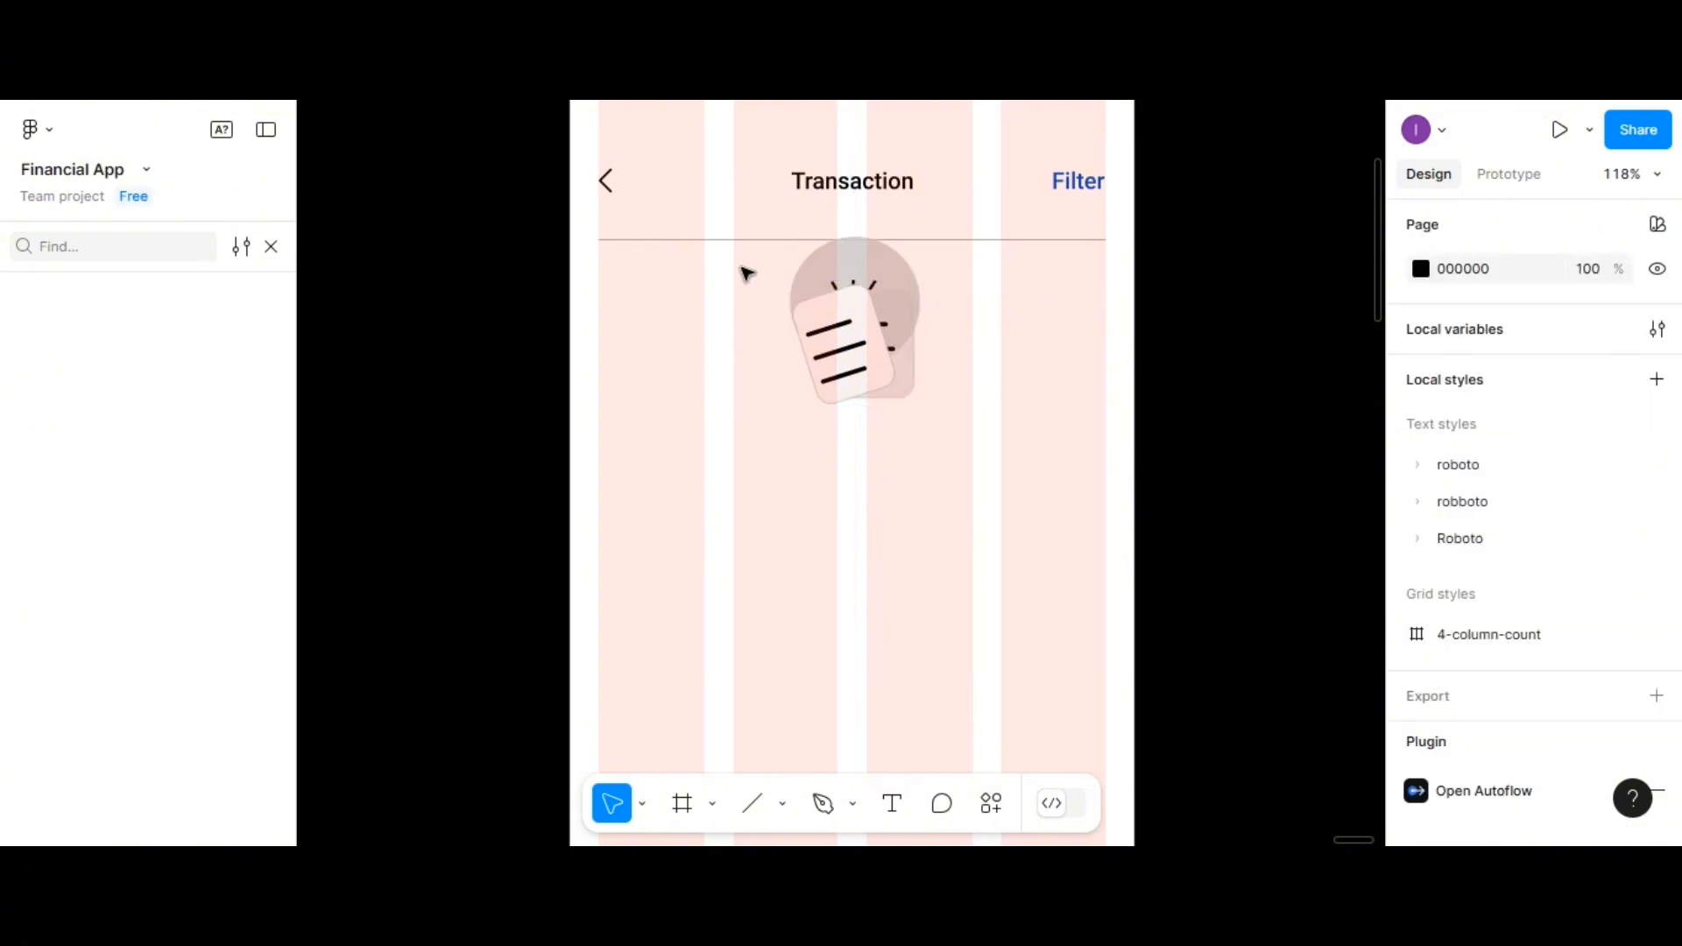
drag(744, 271, 883, 376)
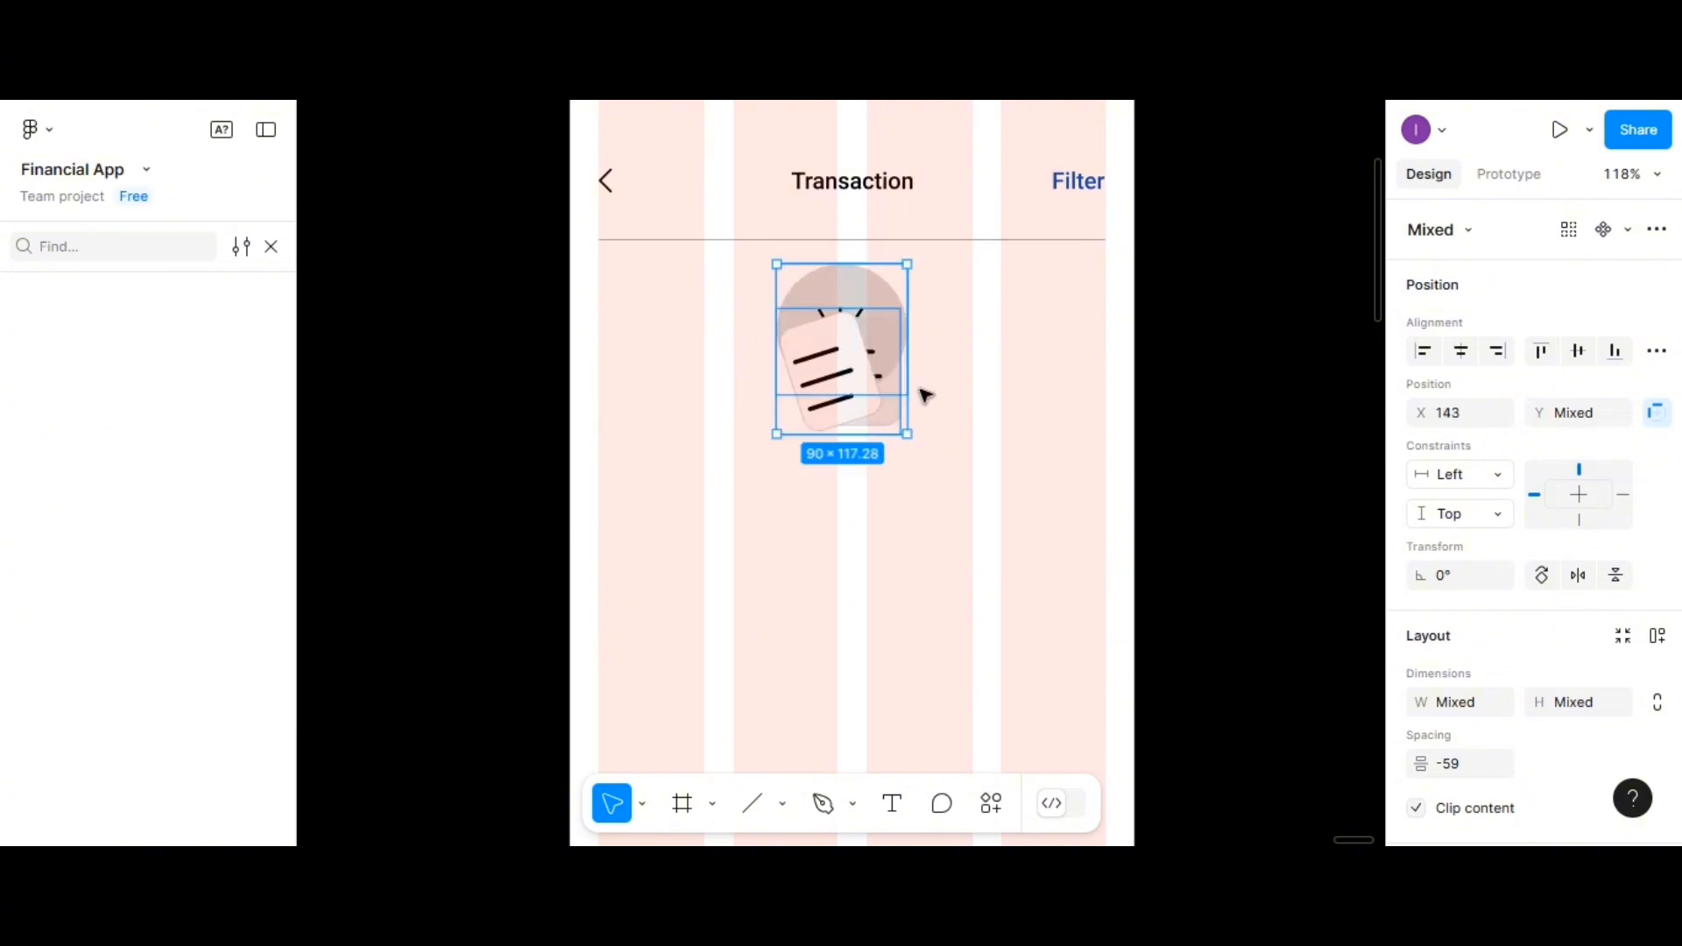
click(997, 404)
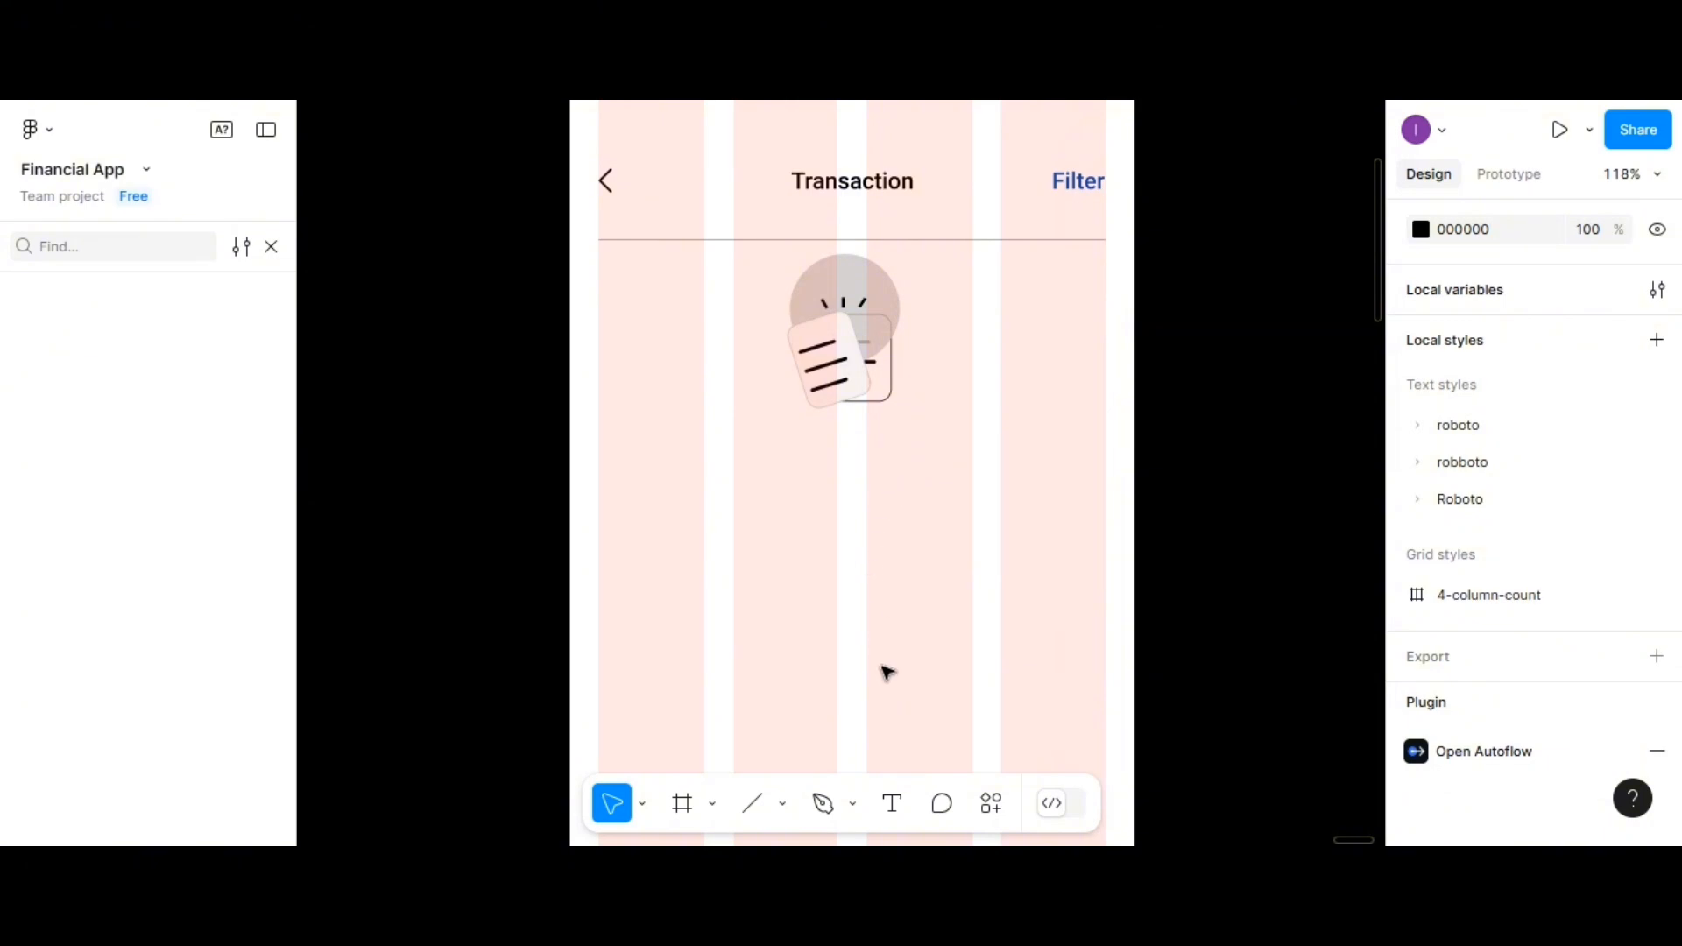
Add the caption "Recent transactions will show here" below the illustration on two lines and centre-align its text
click(892, 803)
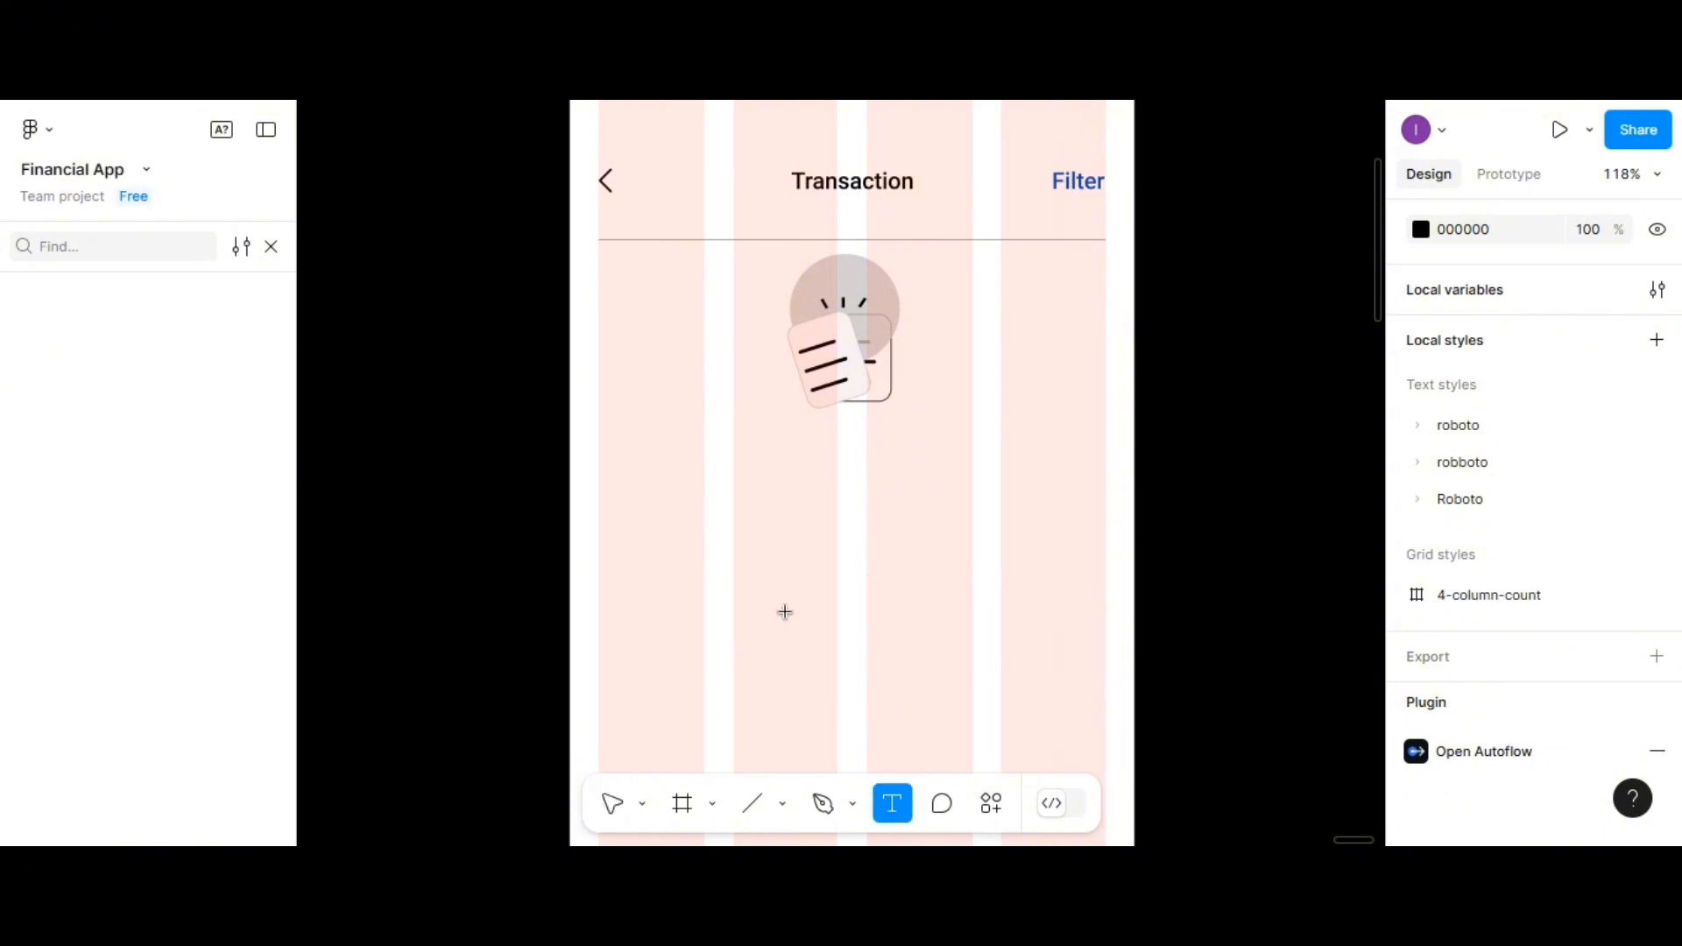
click(742, 467)
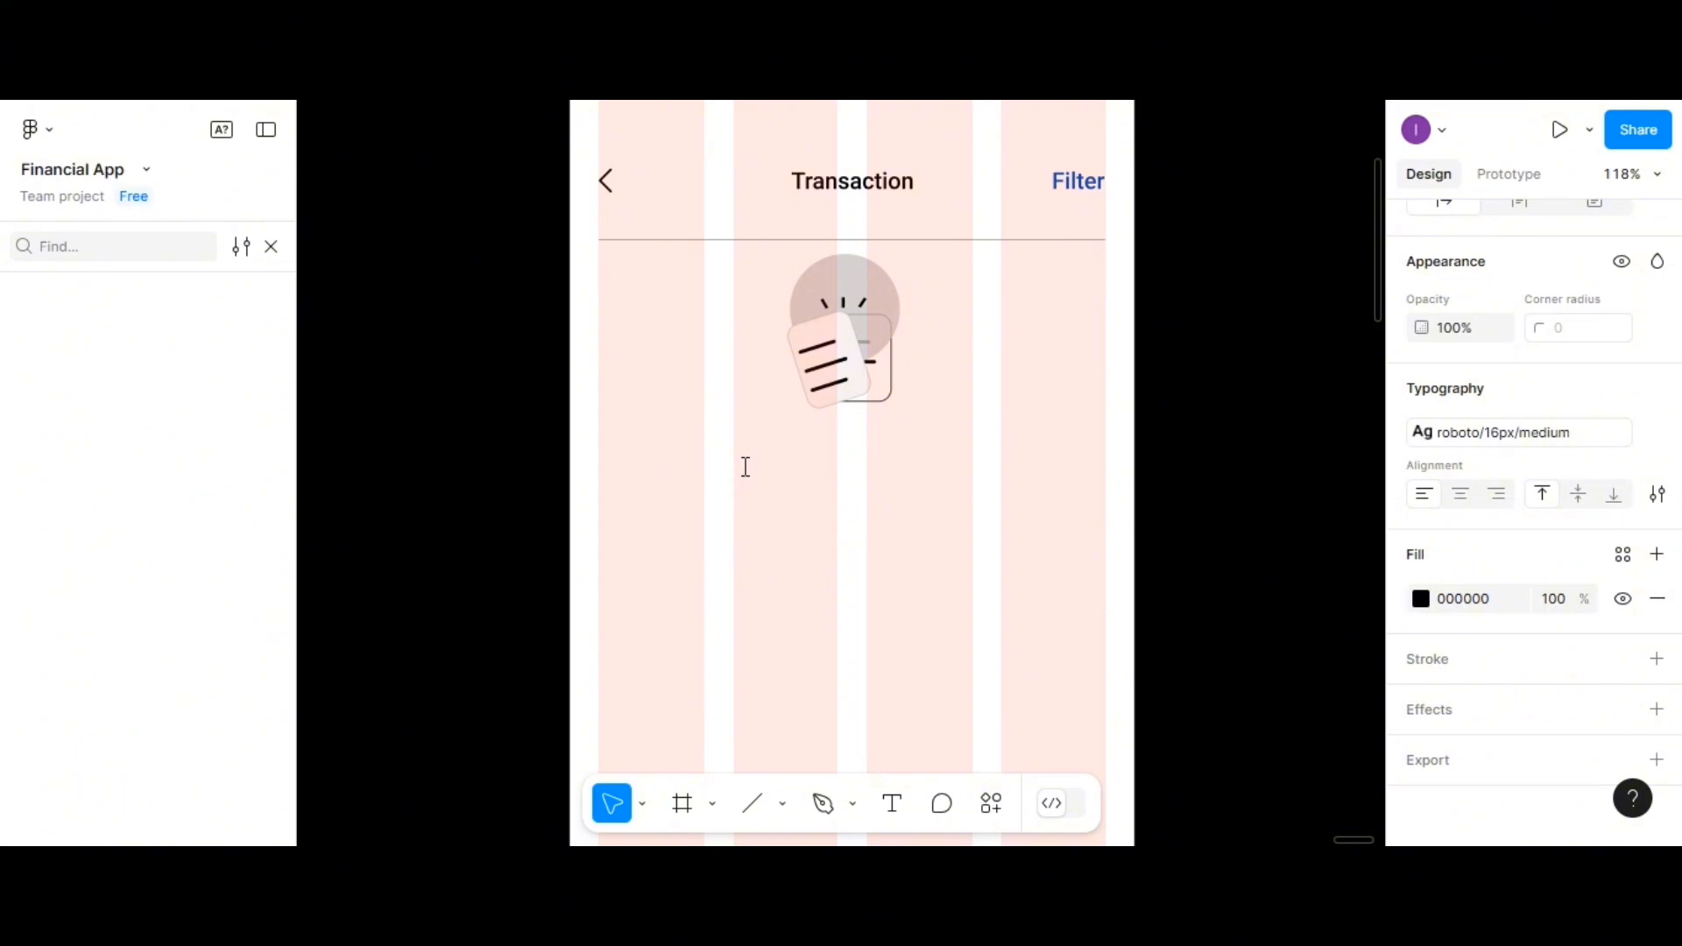
text(Recent transact)
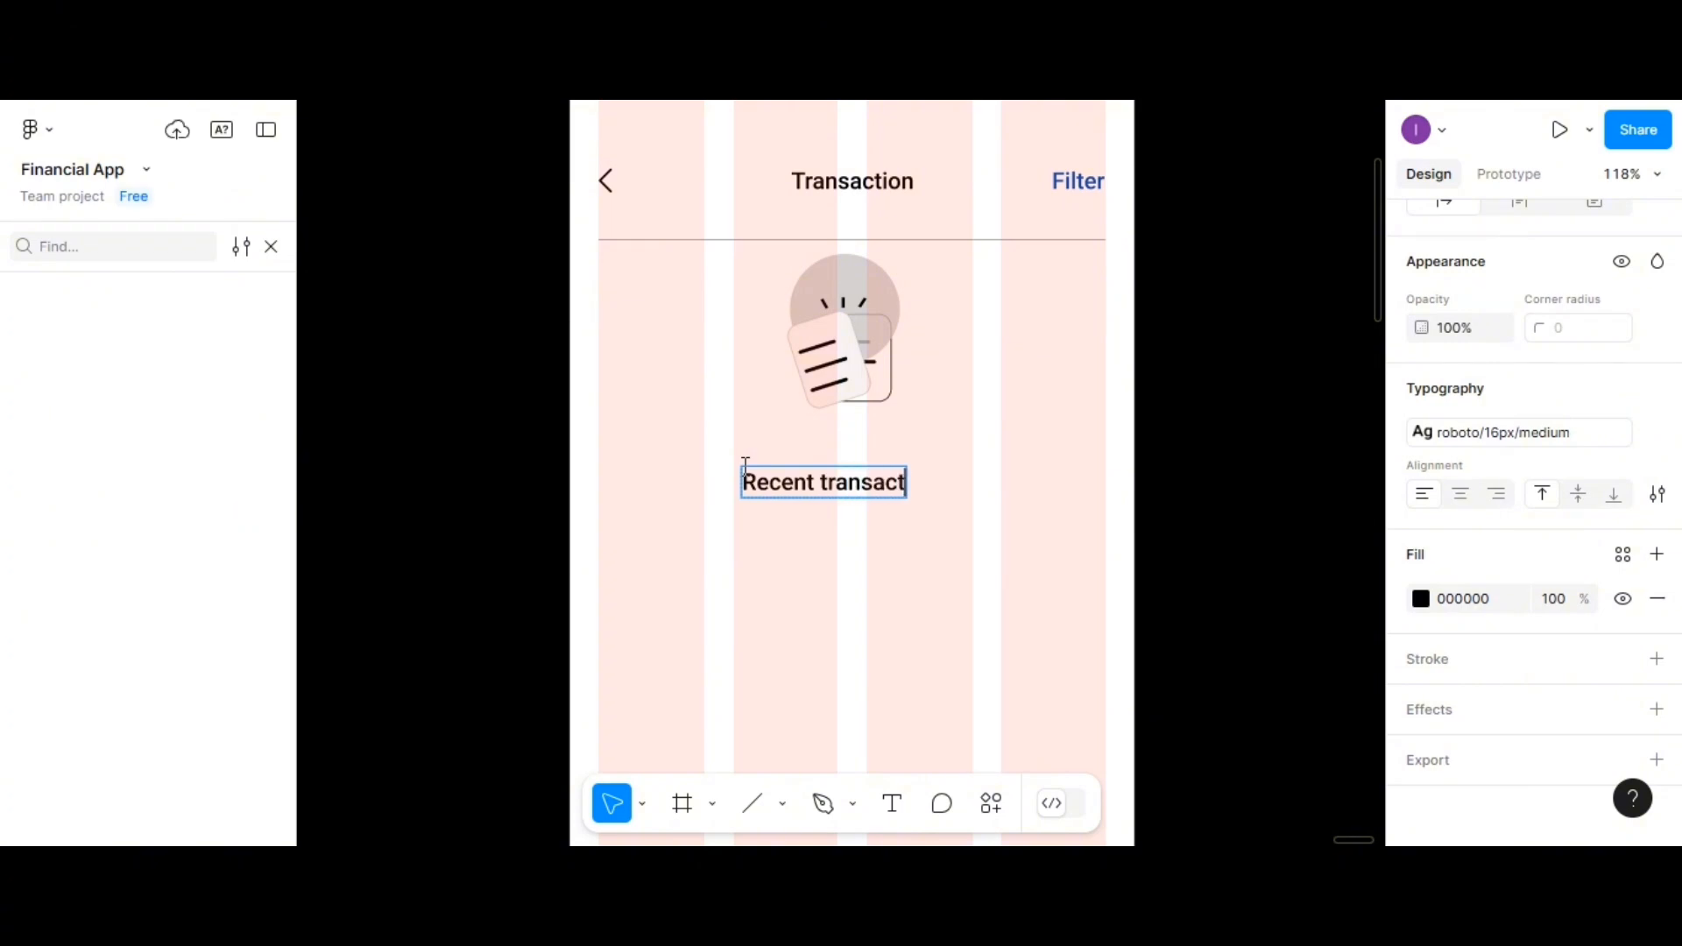
text(ions w)
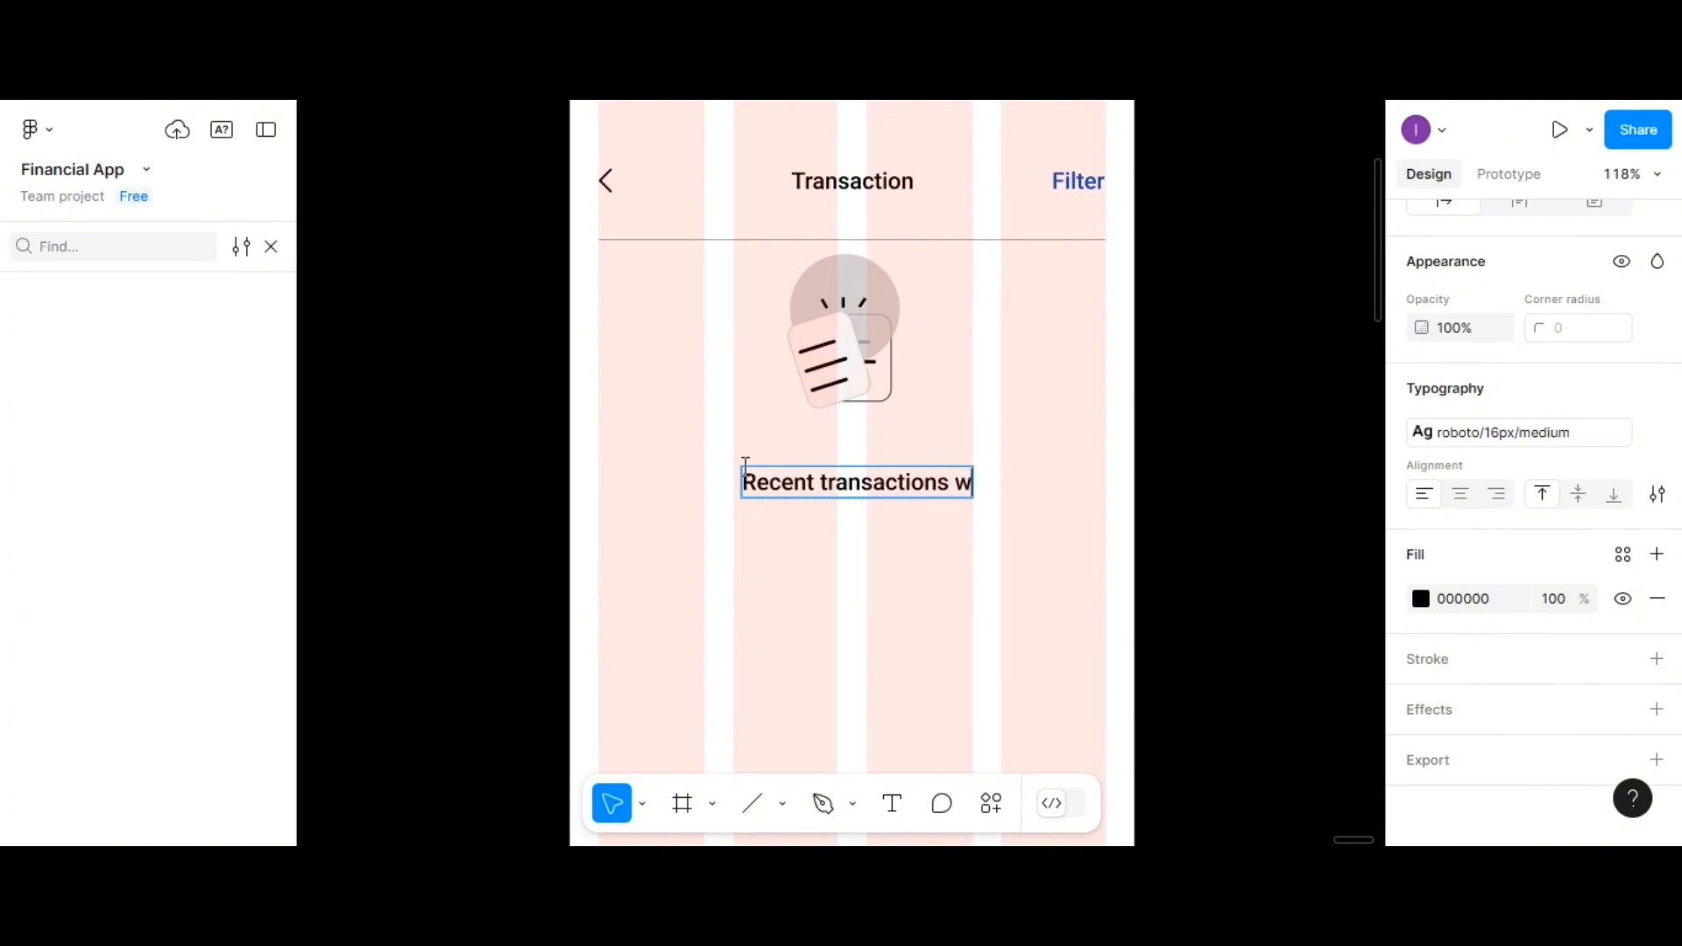
text(ill show)
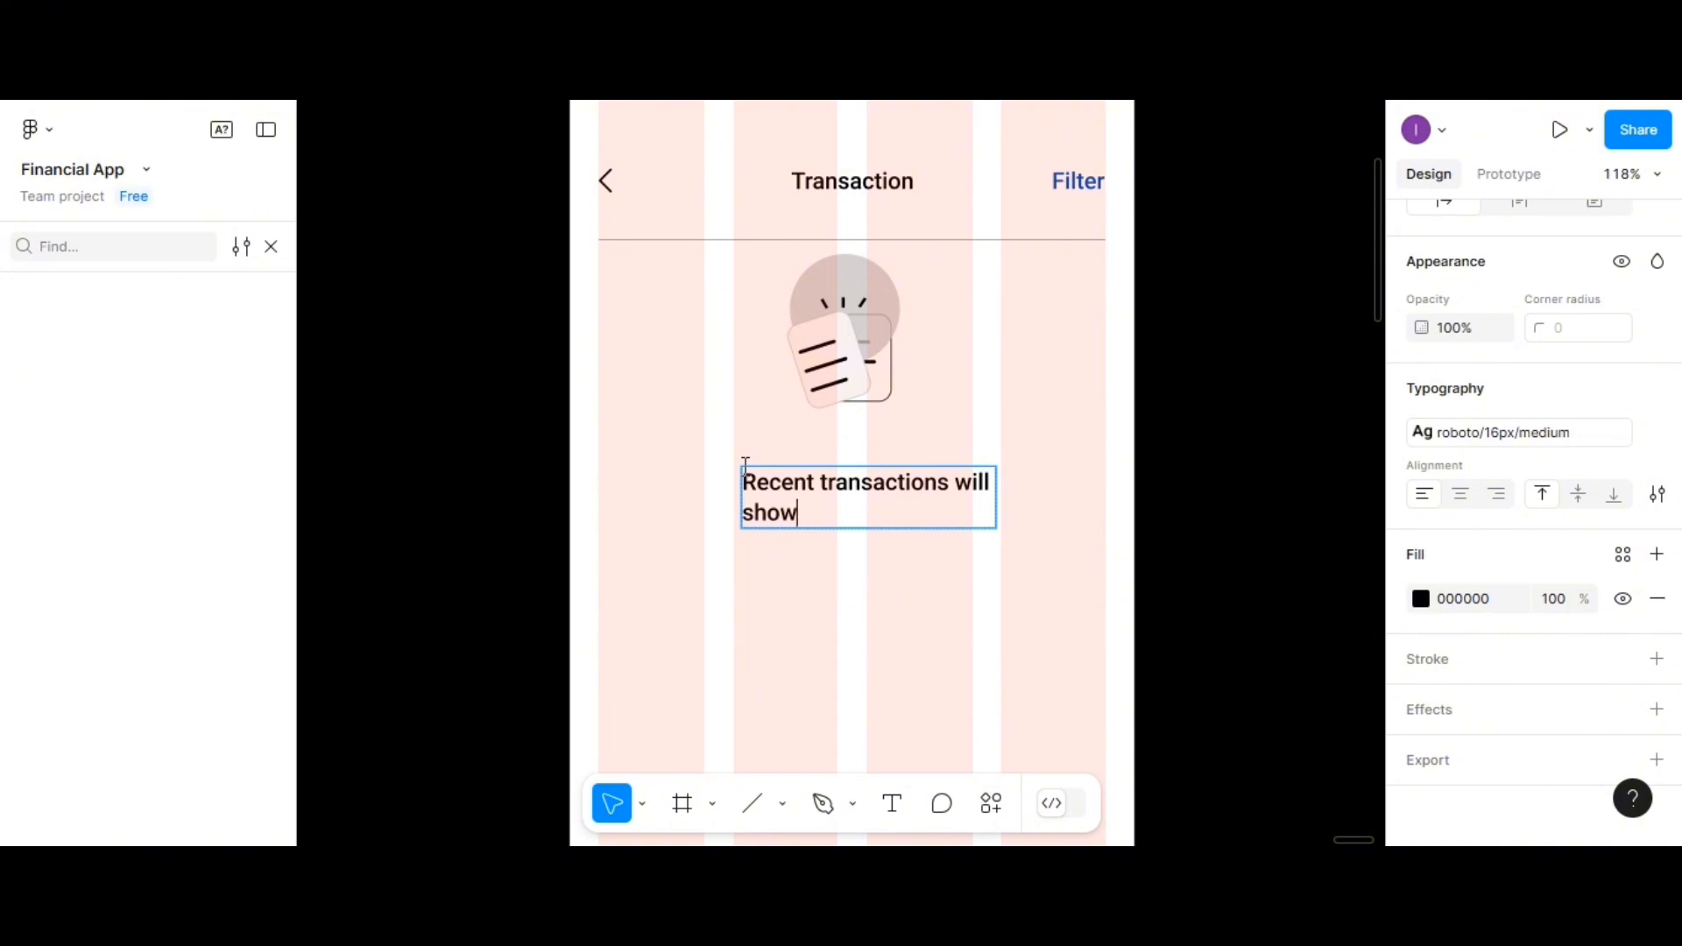
text( here)
click(1461, 495)
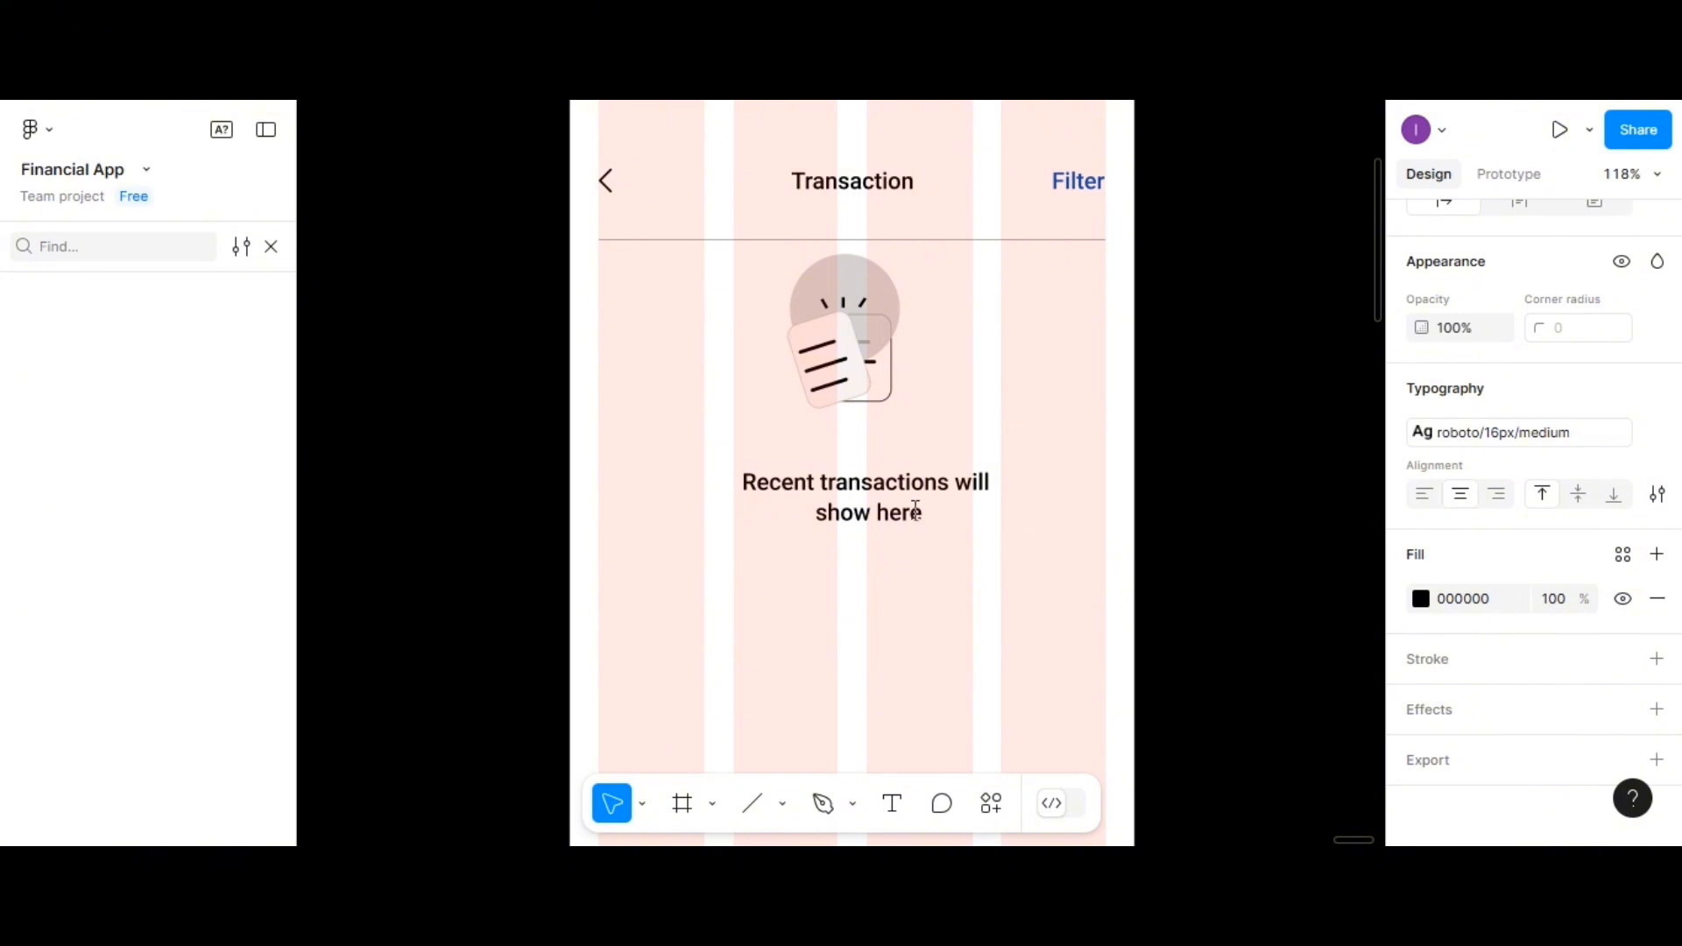
key(Escape)
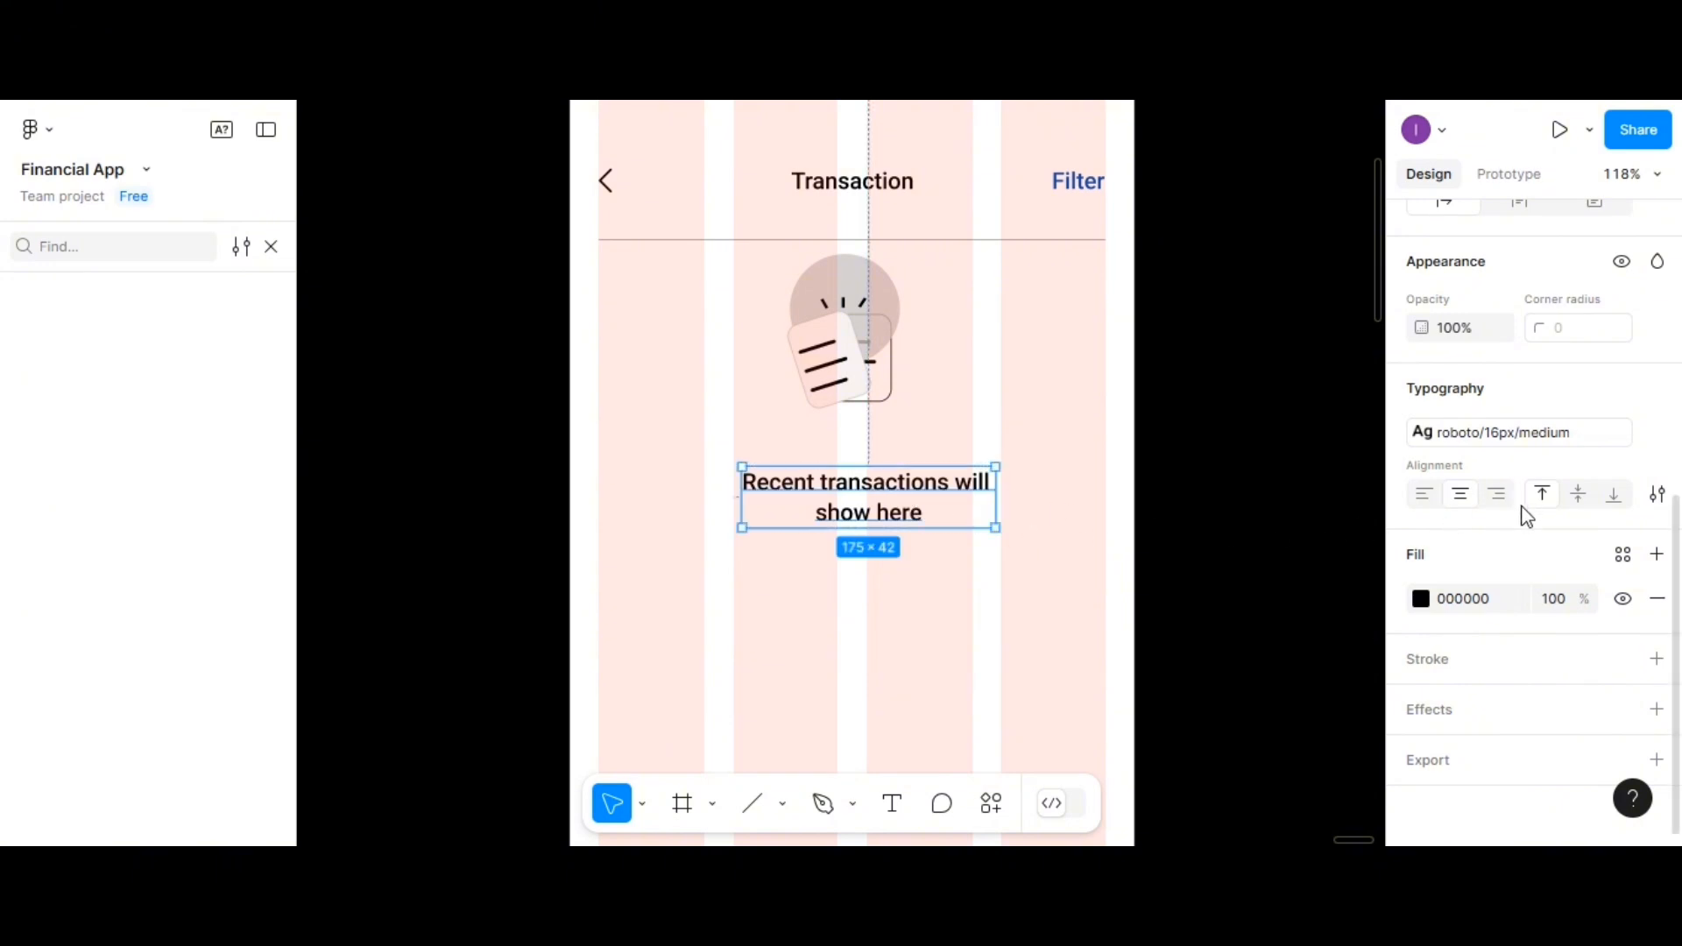
Apply the roboto/12px/medium text style to the caption
click(1657, 434)
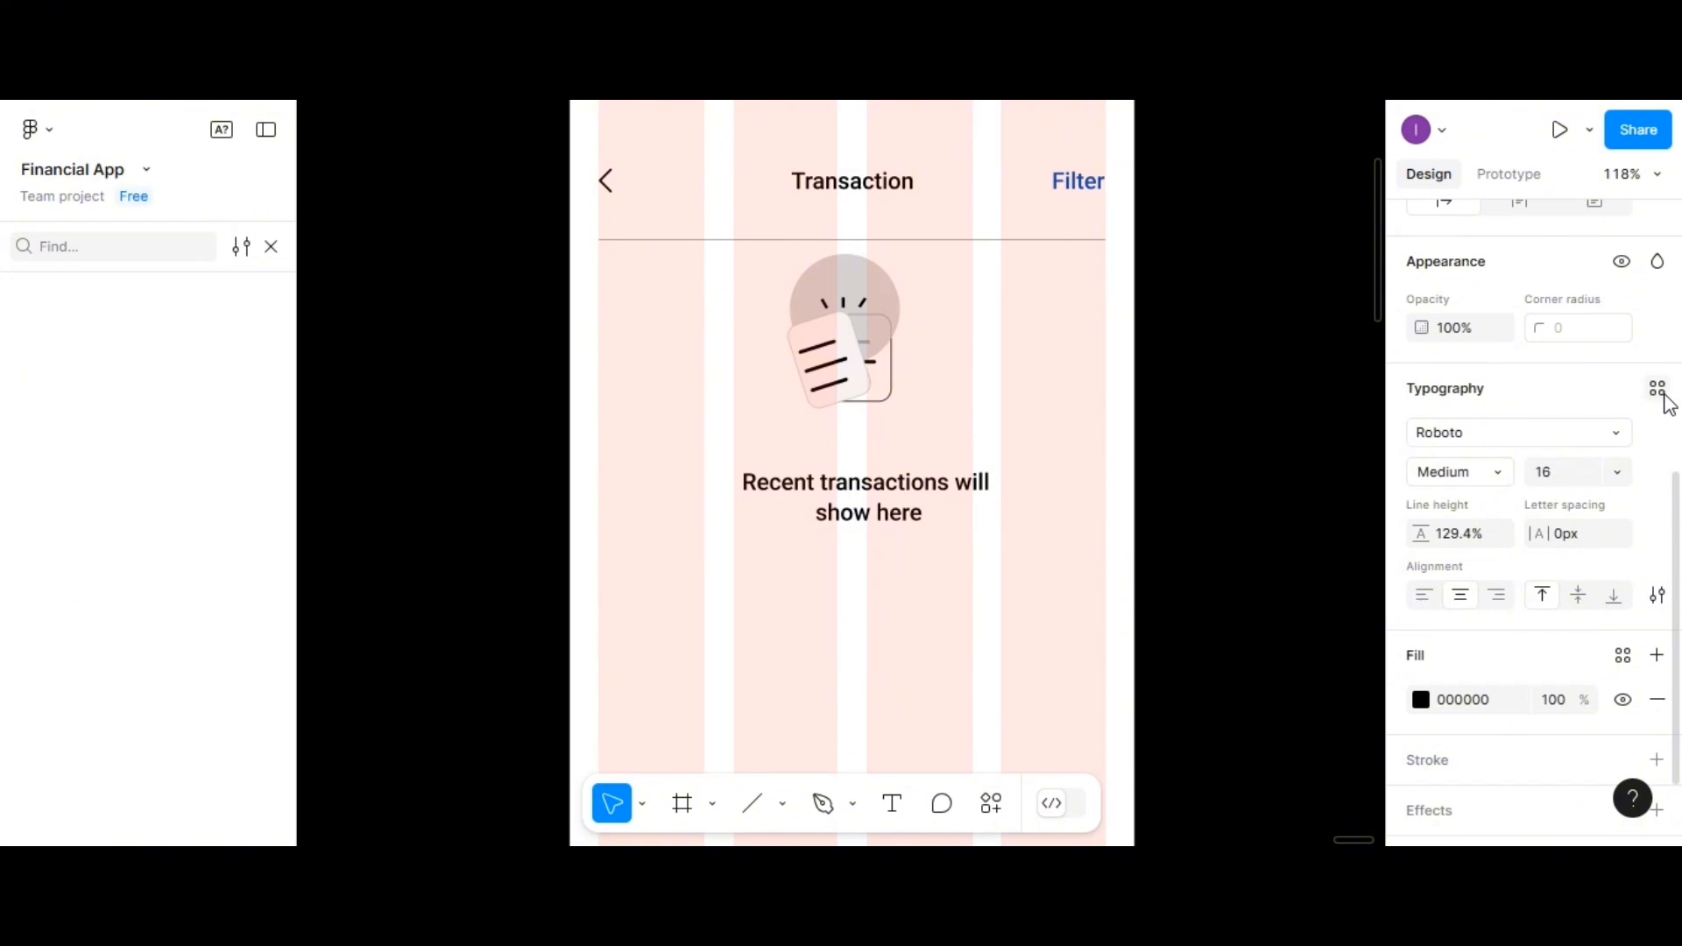
click(1656, 388)
scroll(1522, 757, down, 3)
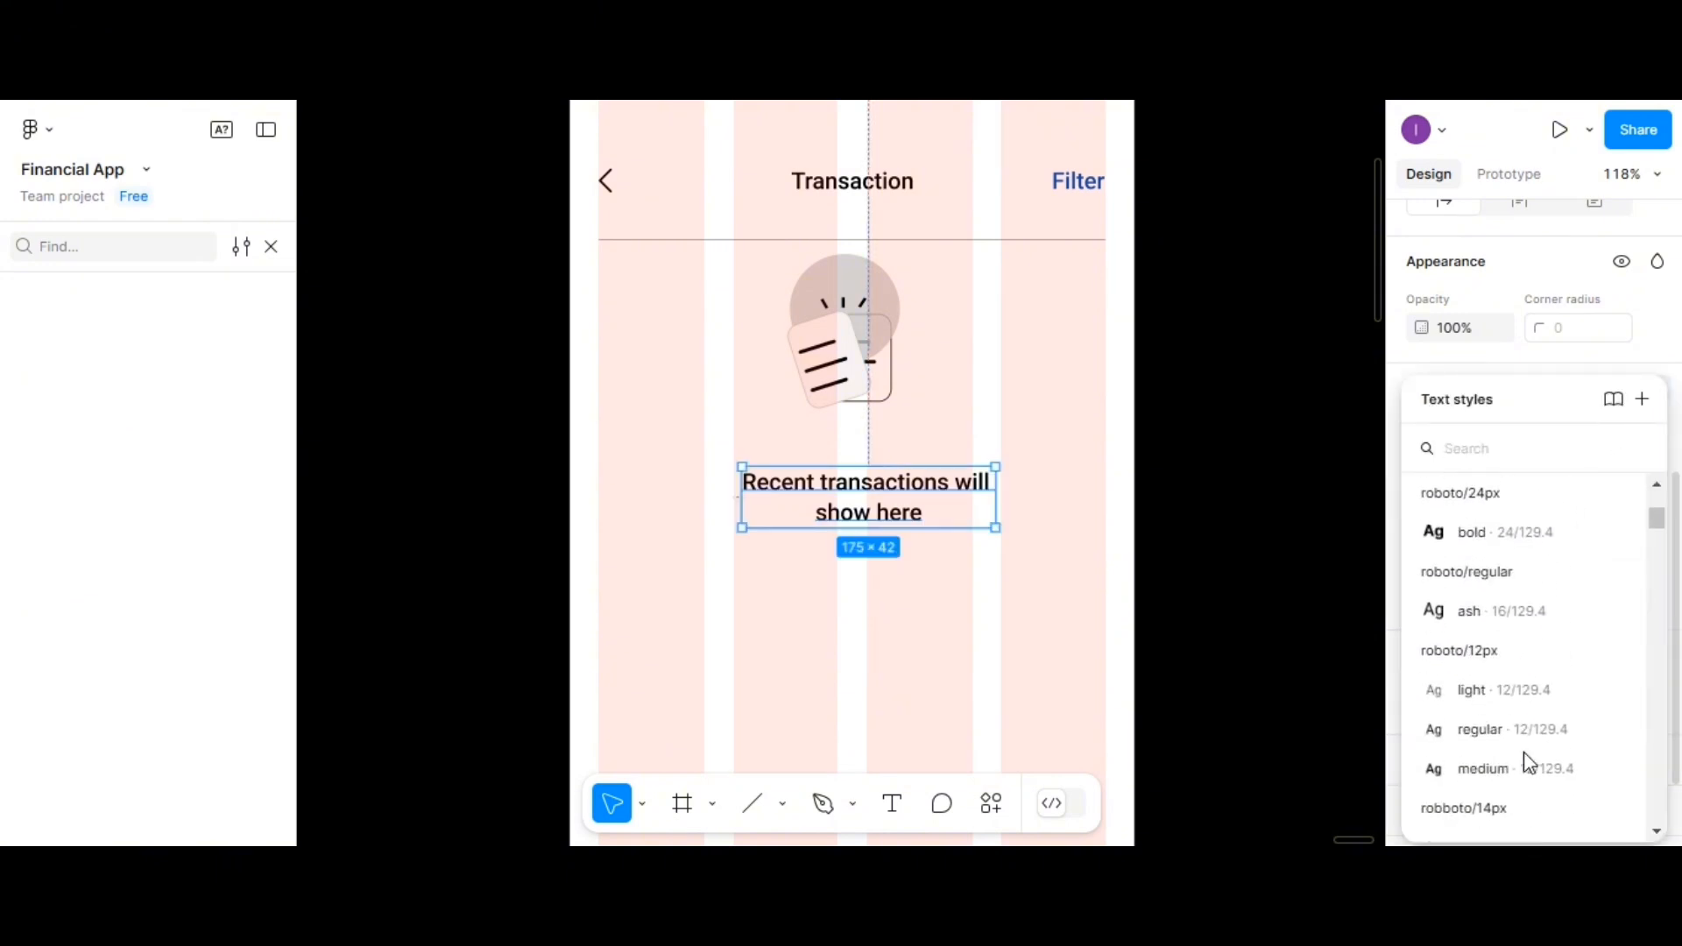
click(1521, 771)
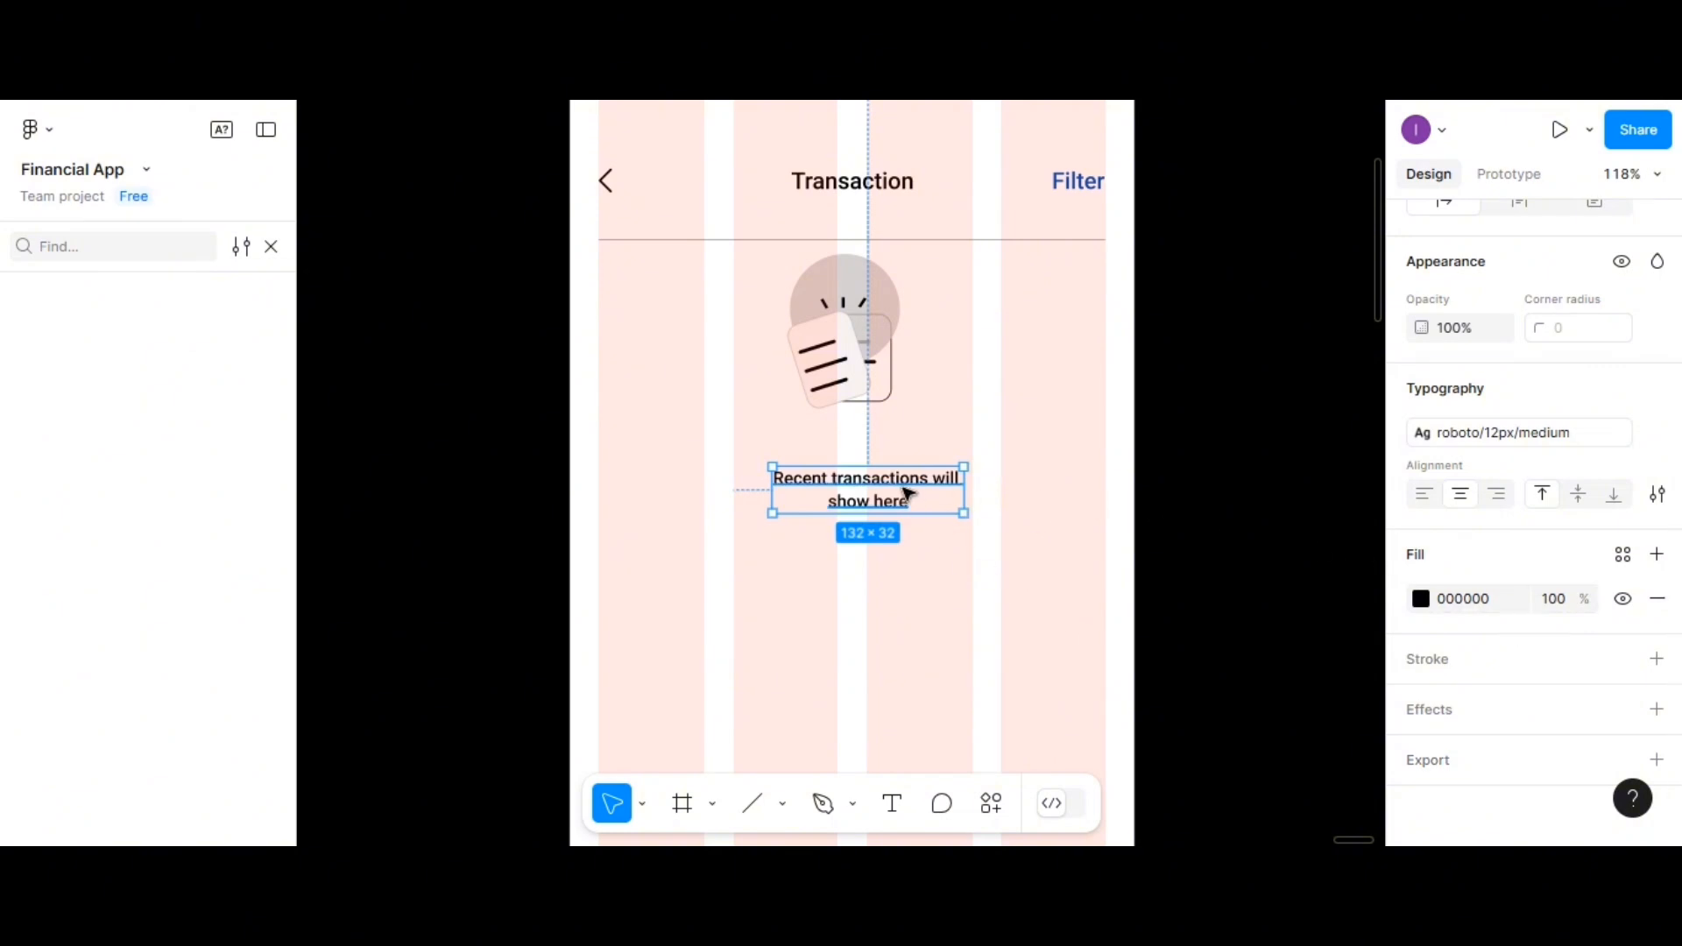
Move the caption directly beneath the illustration and apply the roboto/12px/regular text style to it
drag(895, 471, 878, 430)
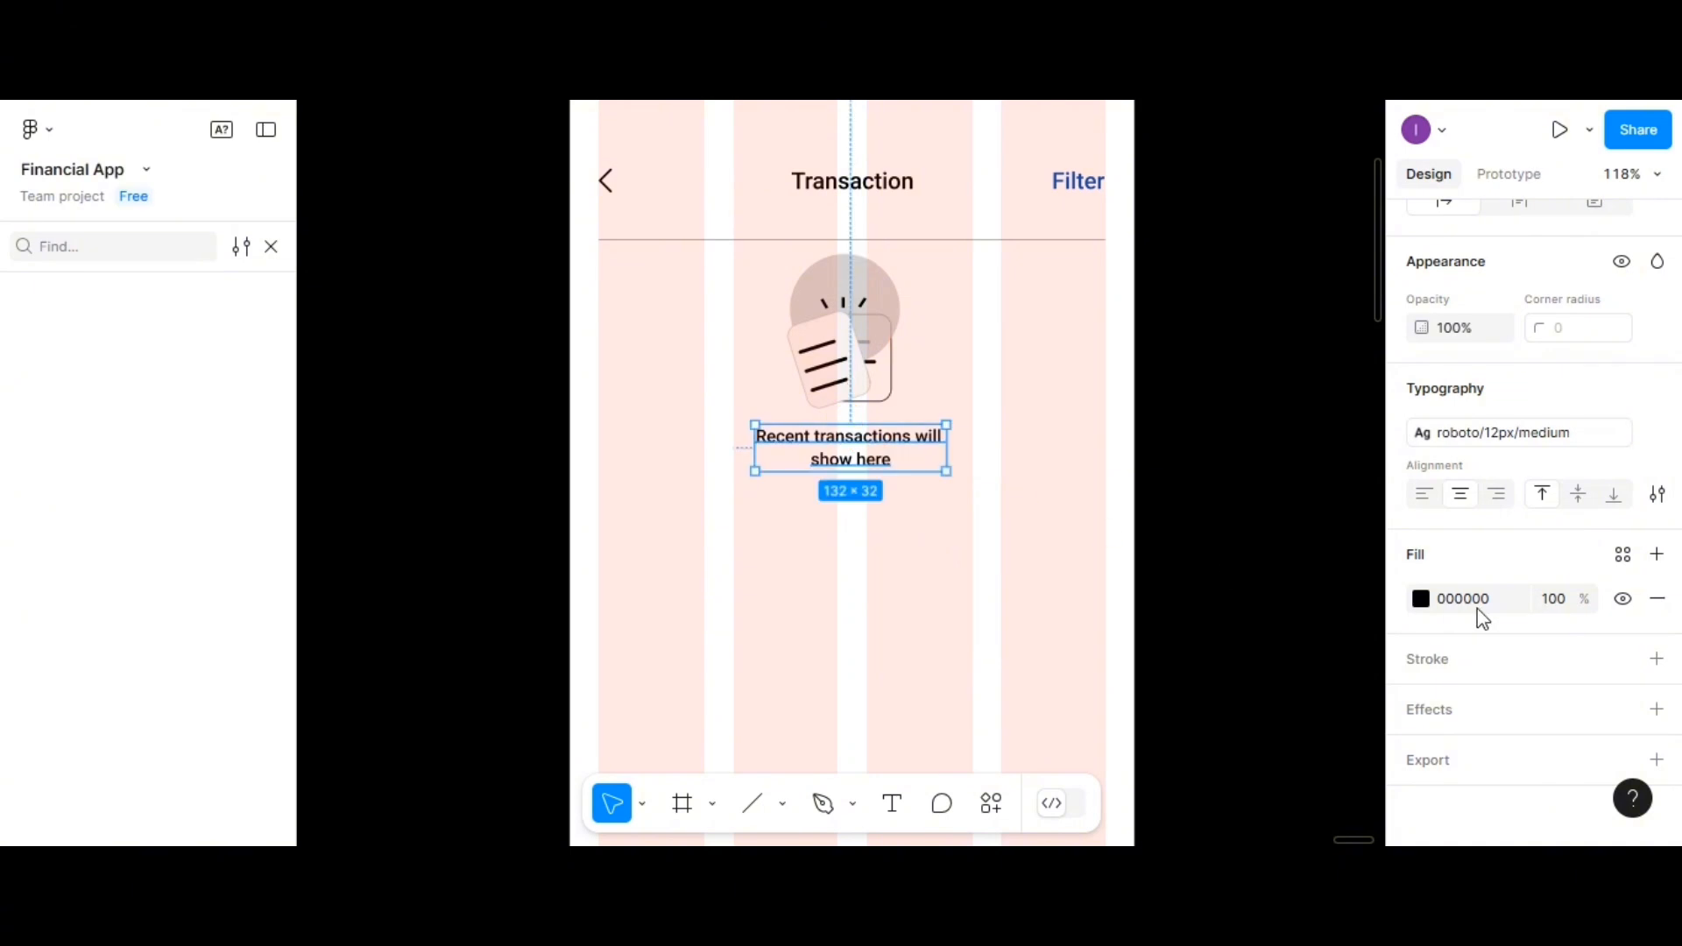
click(1654, 435)
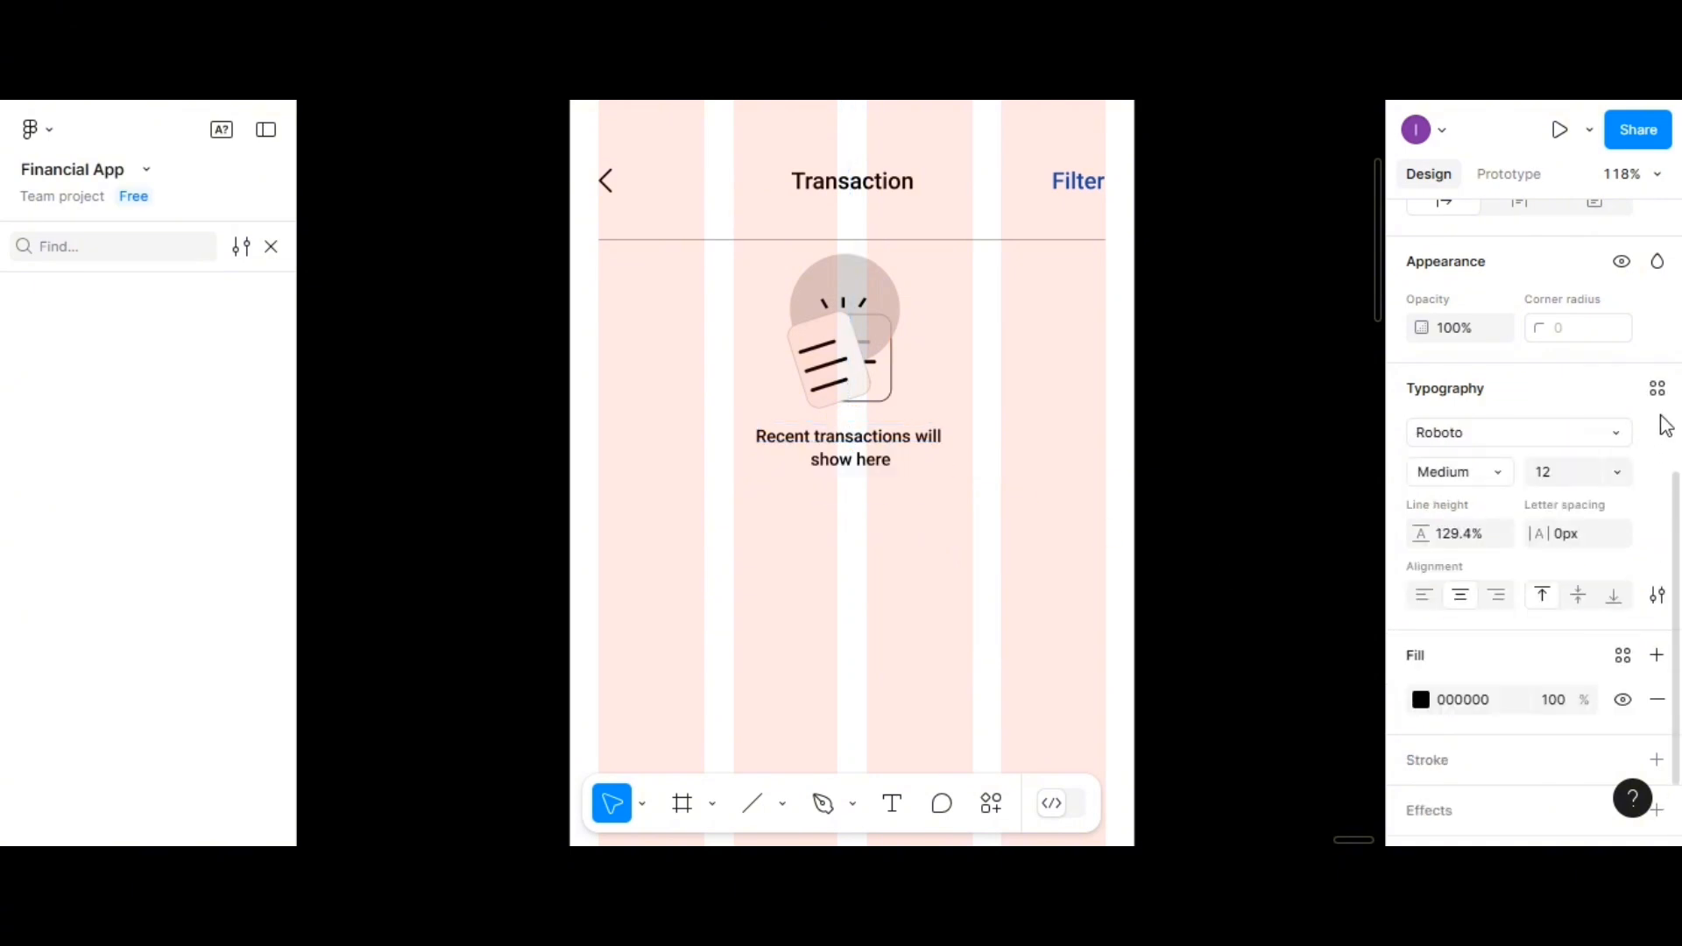
click(1659, 394)
scroll(1526, 731, down, 2)
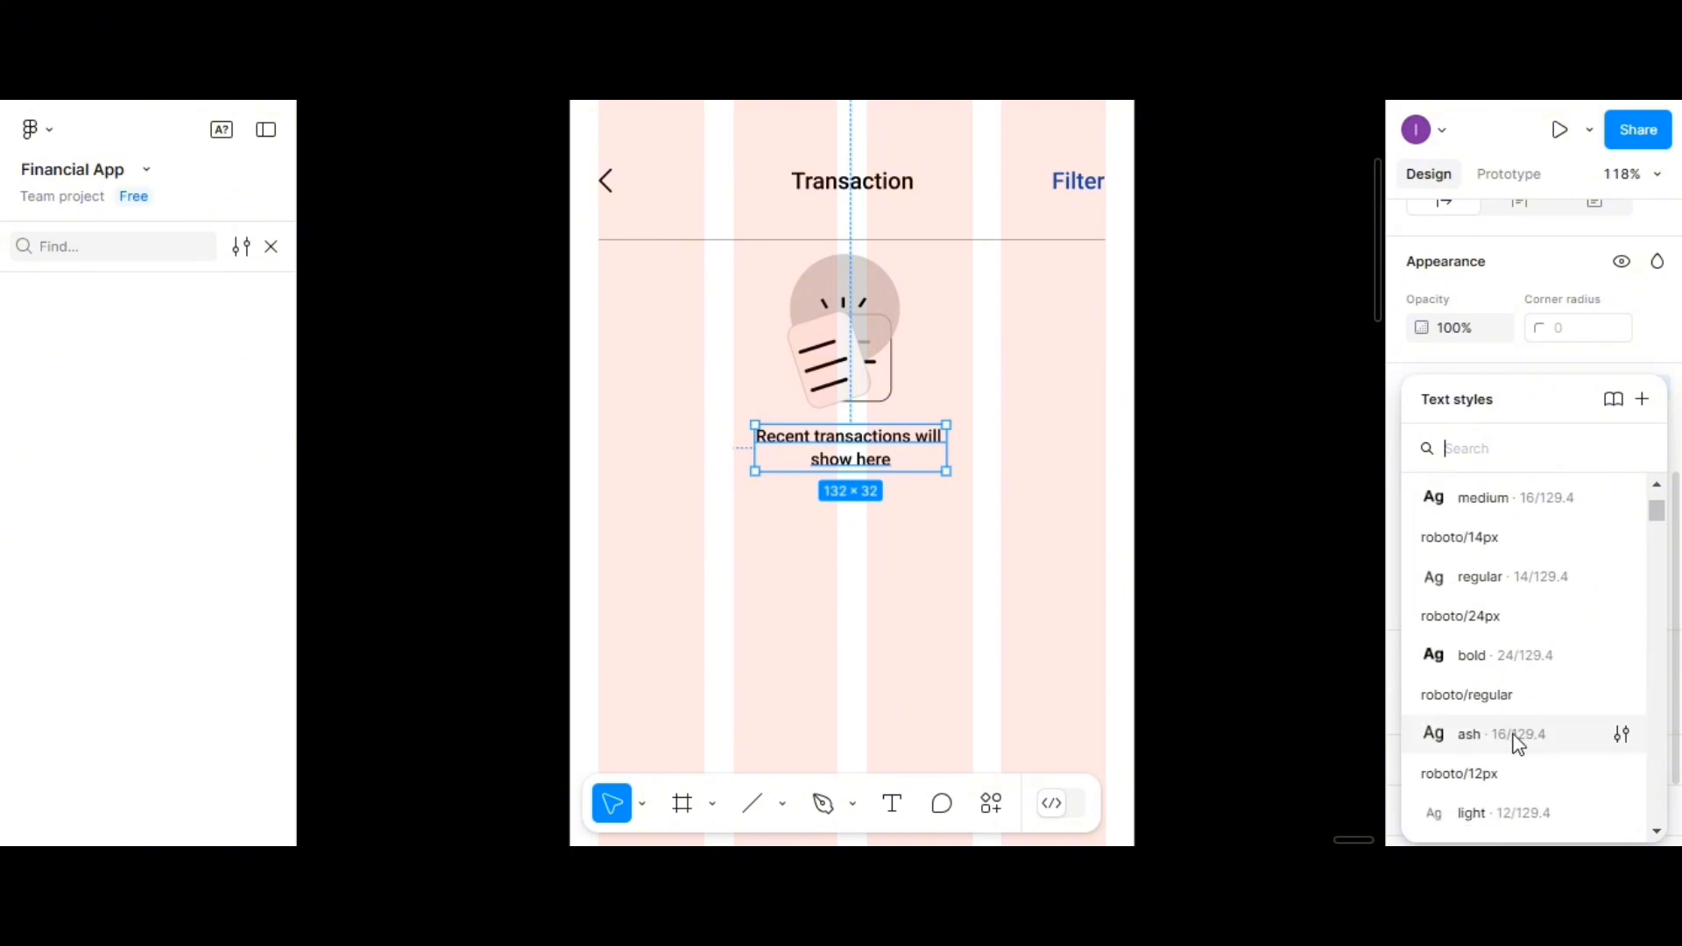
scroll(1501, 771, down, 2)
click(1487, 729)
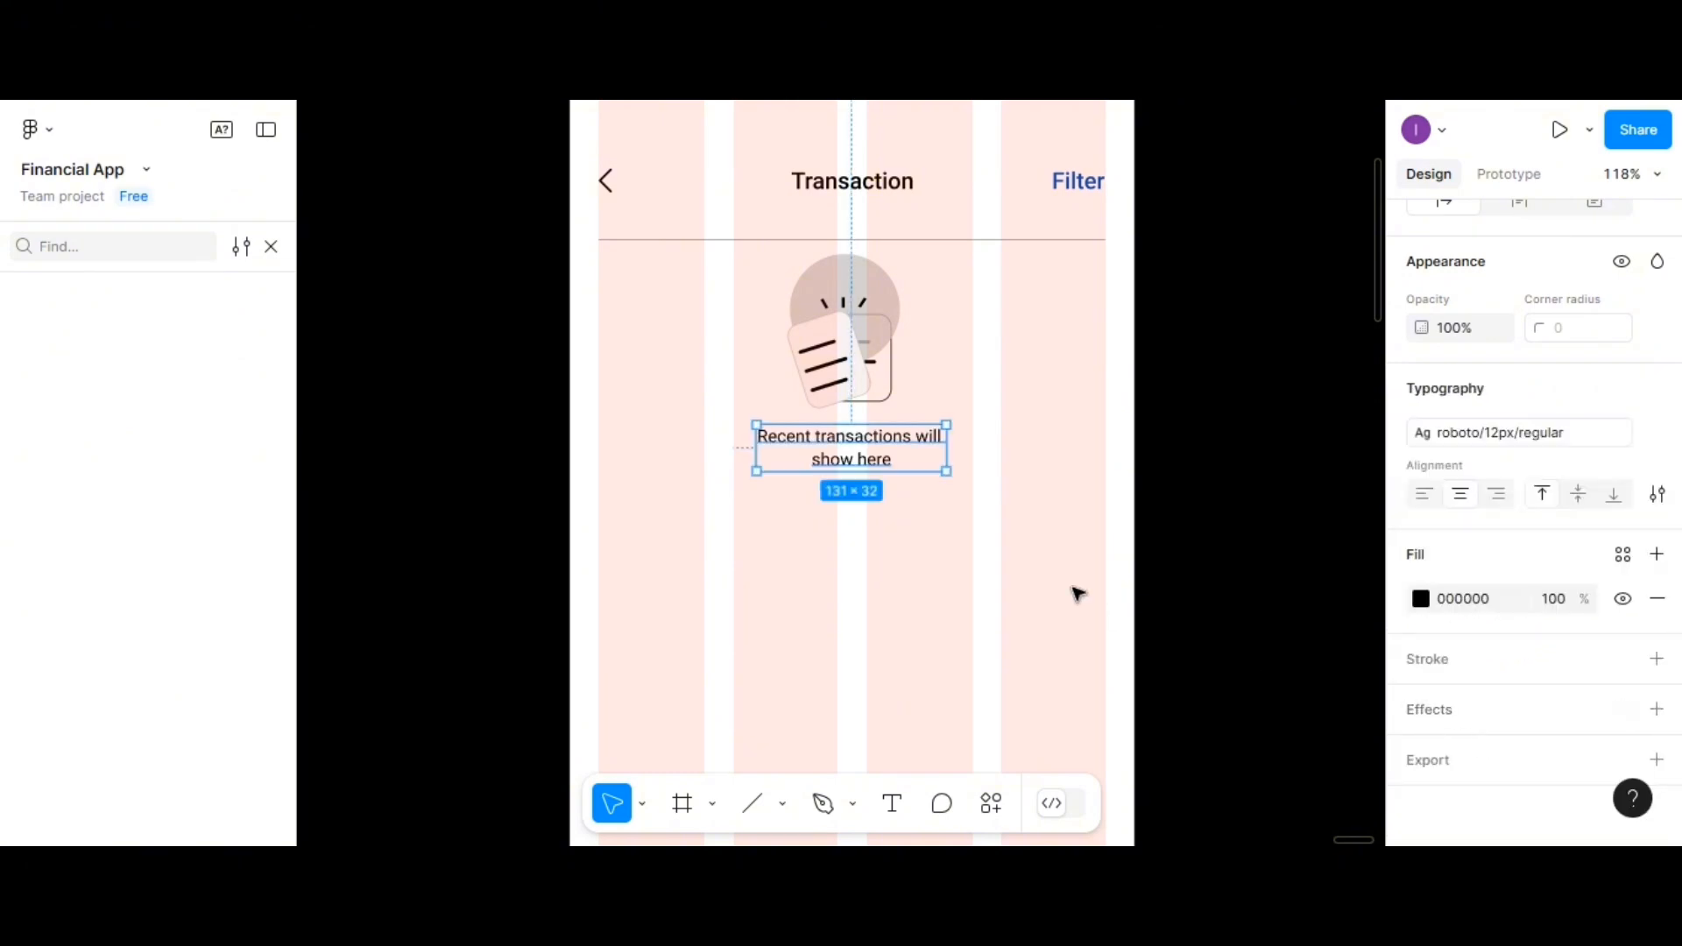
Group the grey circle and both document cards into a single illustration
click(895, 326)
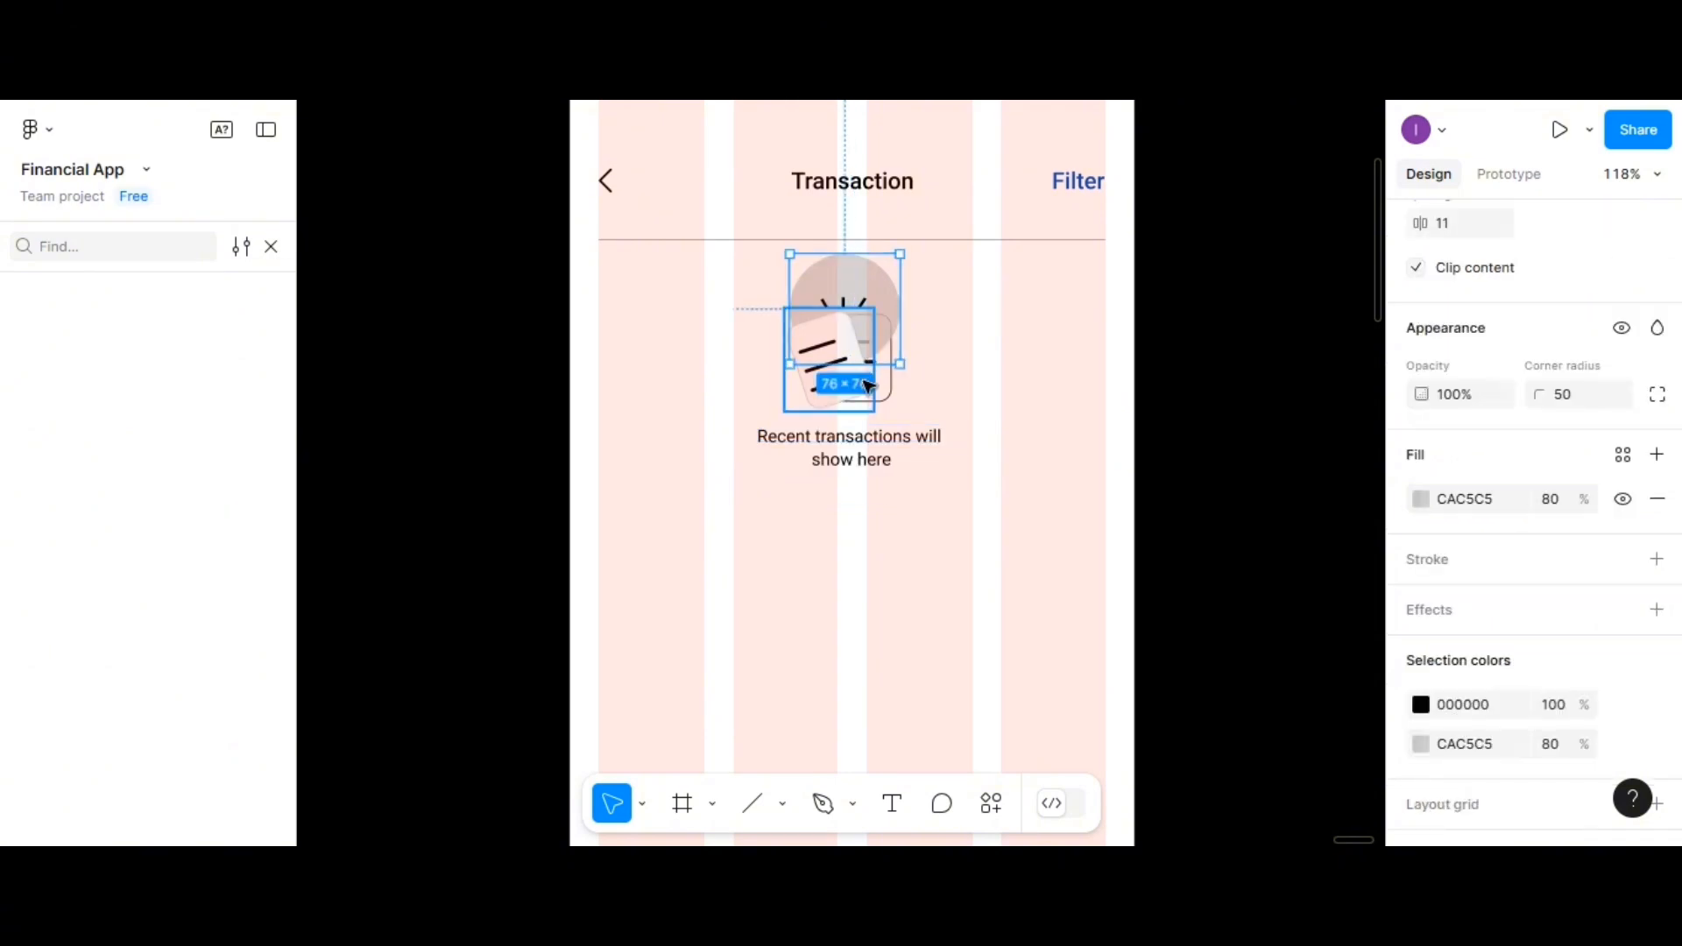
click(992, 419)
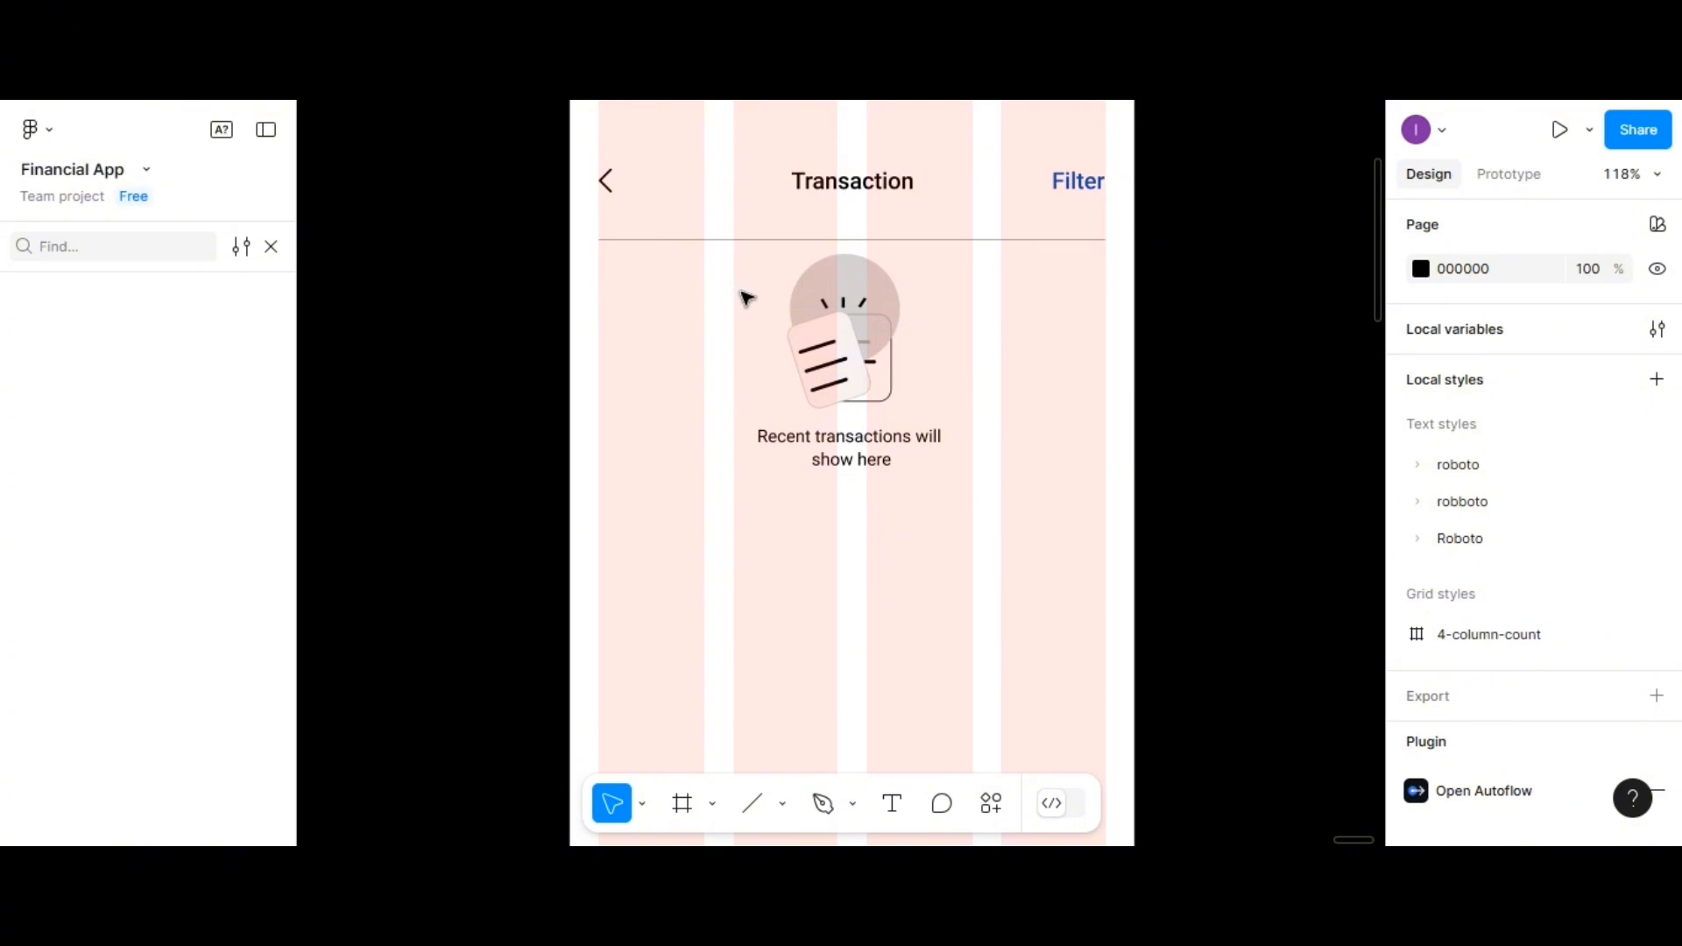
drag(745, 298, 915, 395)
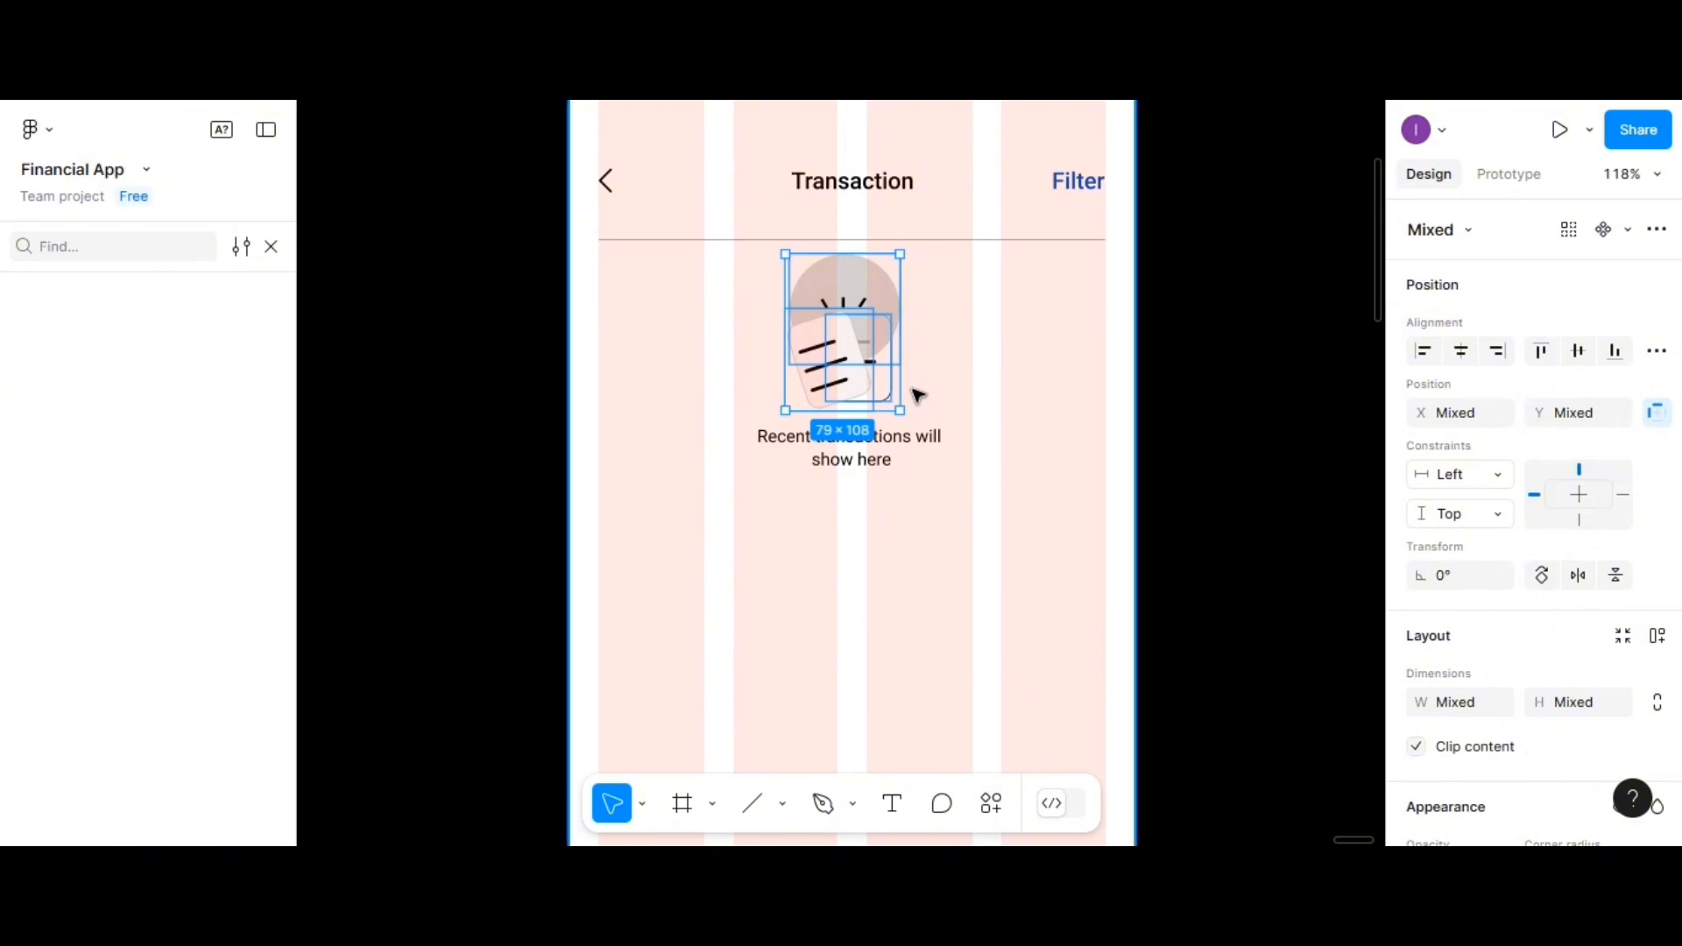
key(ctrl+g)
Align the illustration group and the caption on their horizontal centres
click(863, 456)
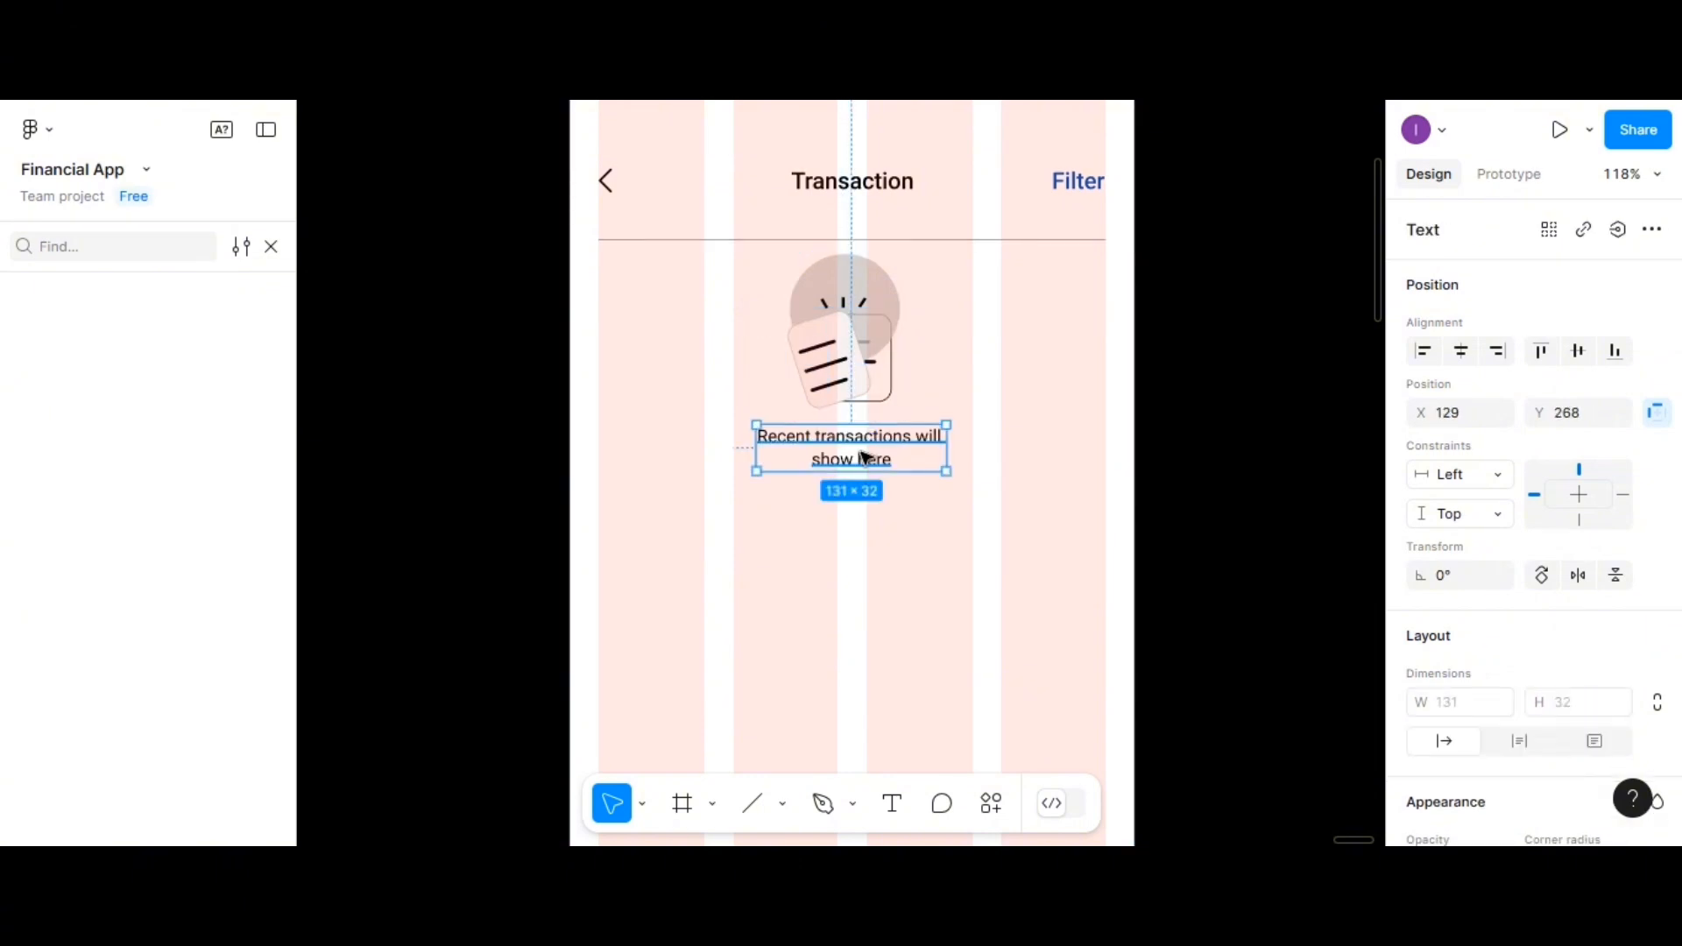
shift+click(867, 366)
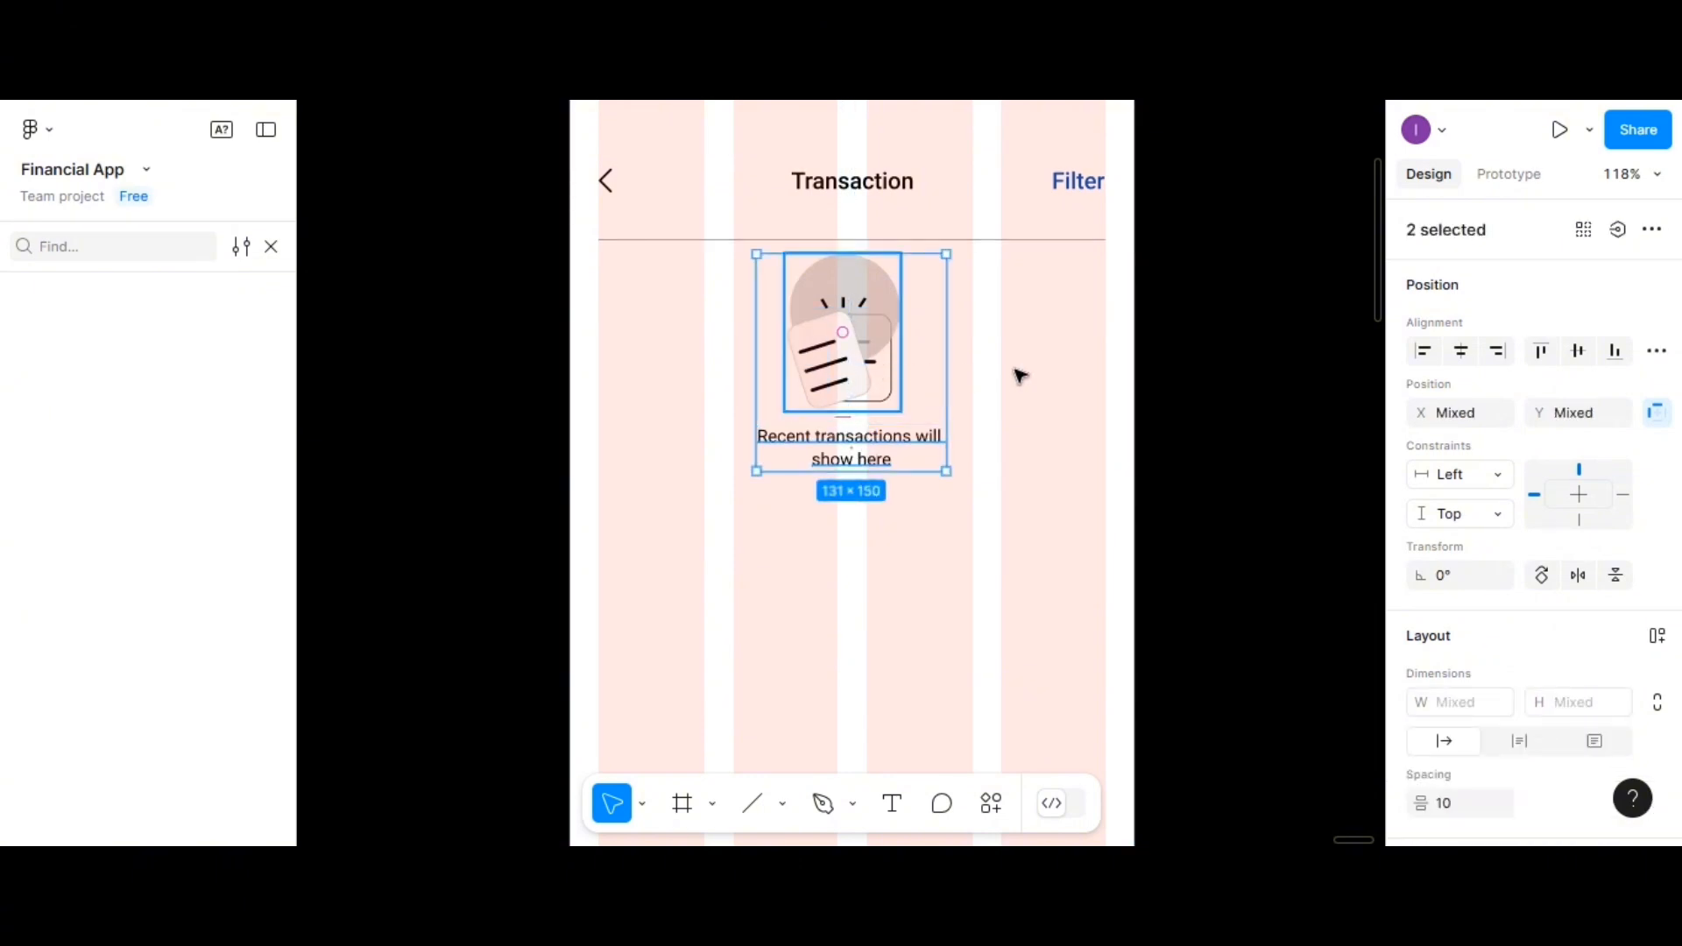
click(1463, 350)
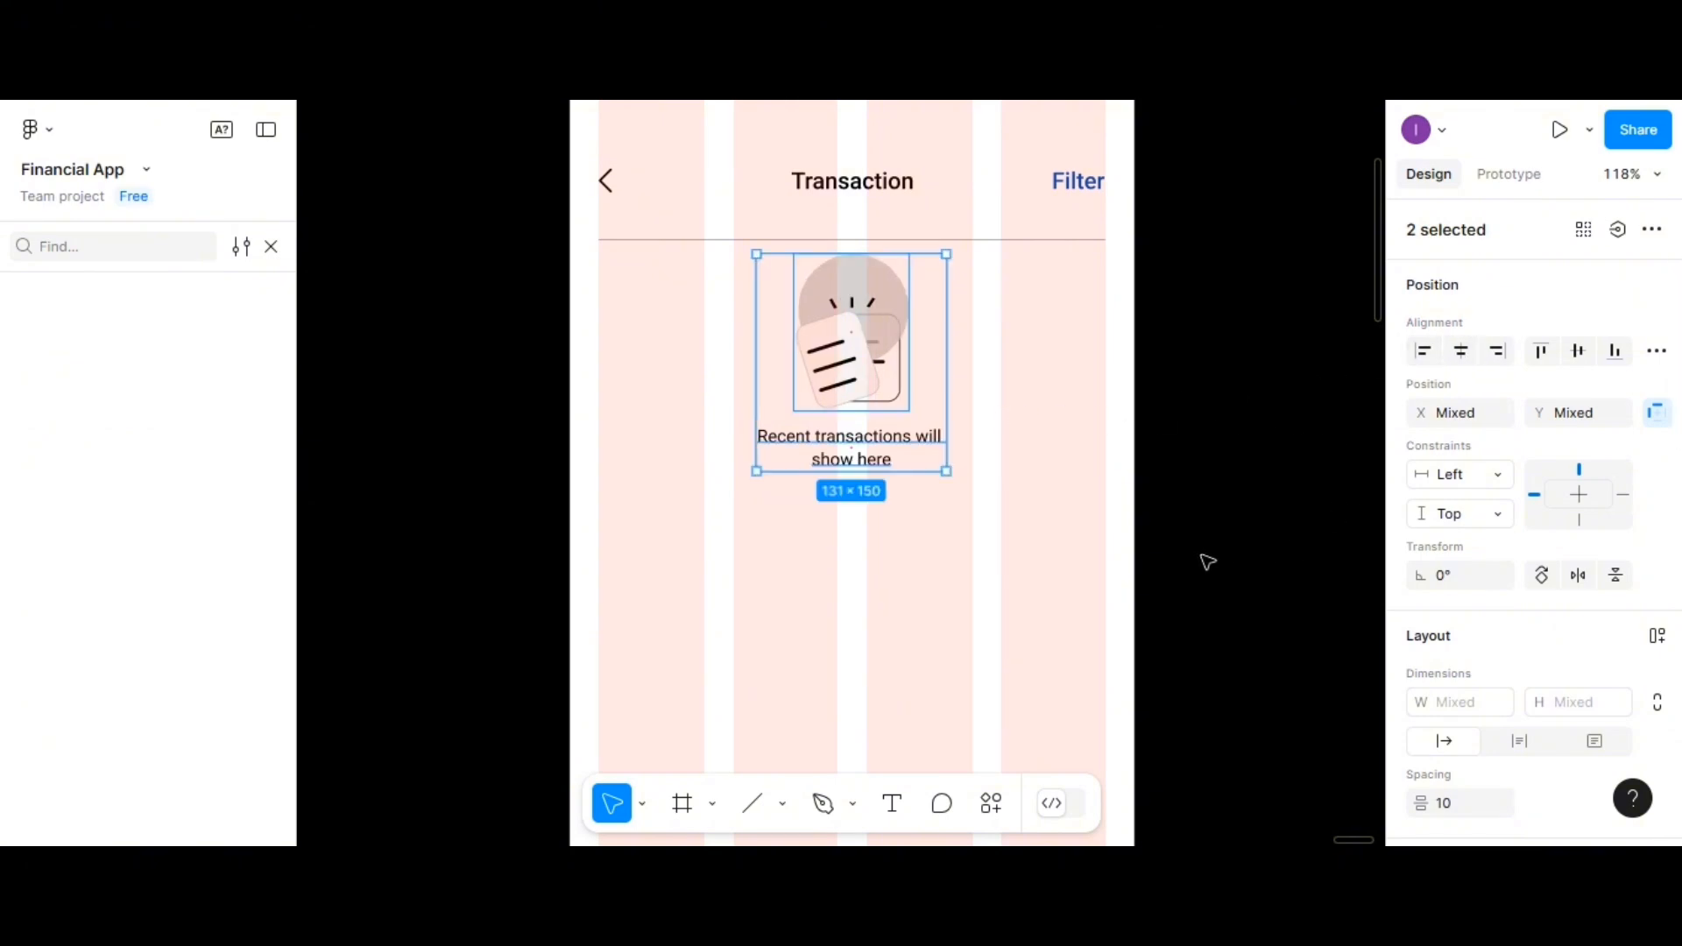
Group the illustration with its caption and nudge the group right to X 130
scroll(1454, 744, down, 2)
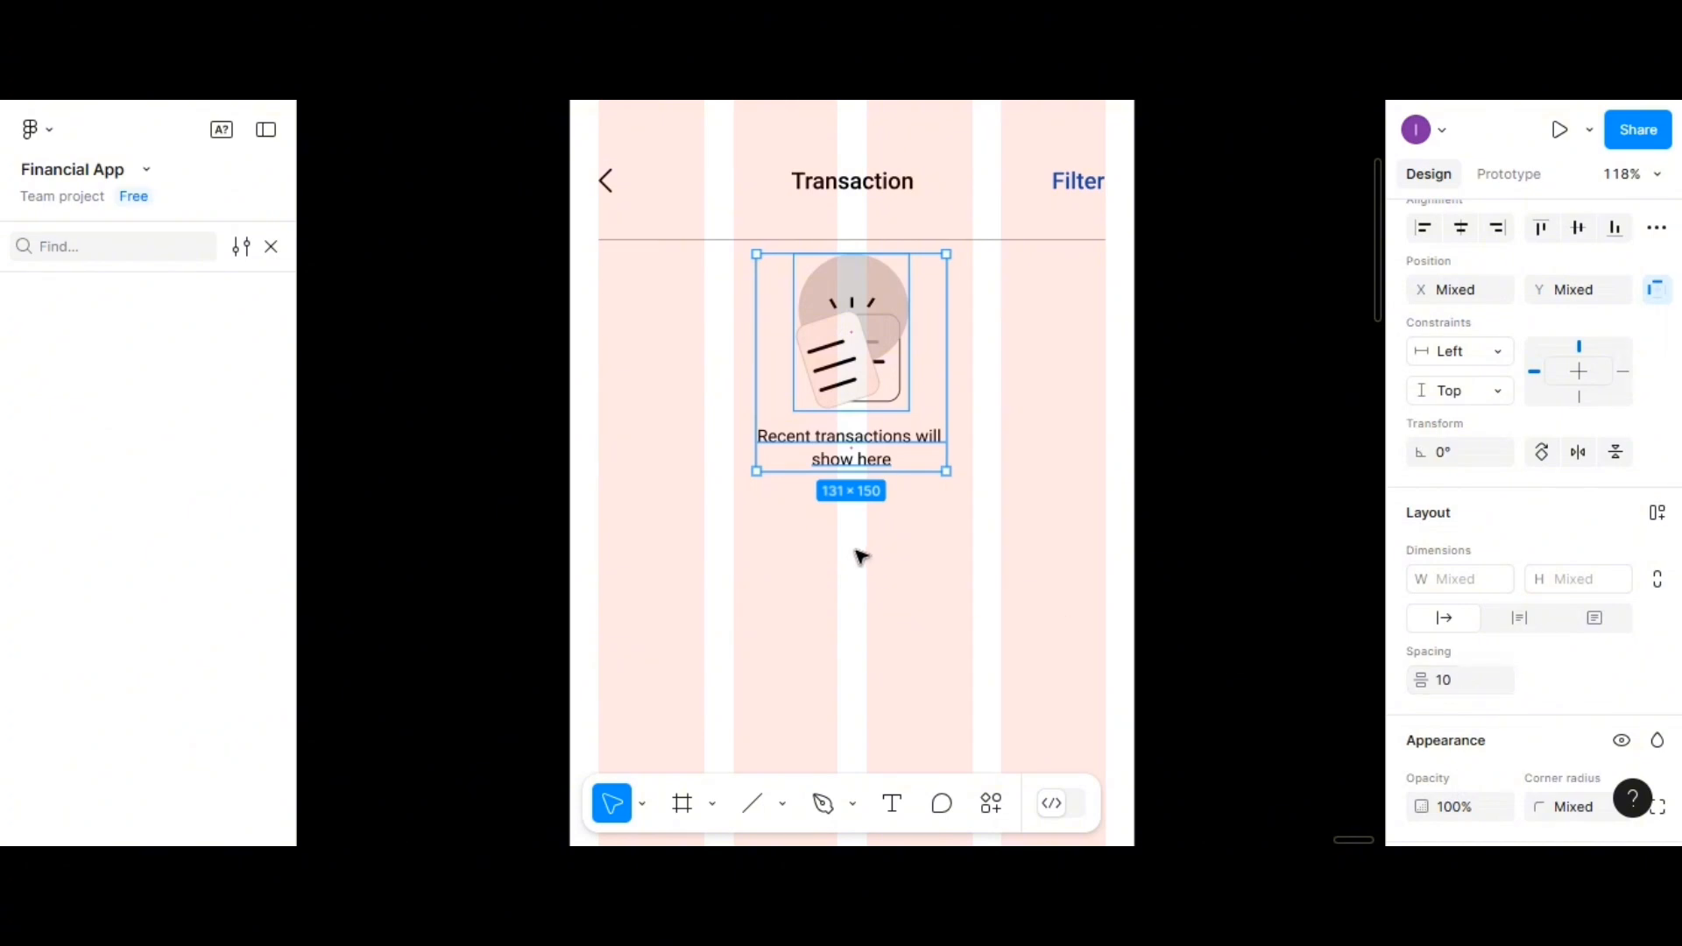
right_click(861, 443)
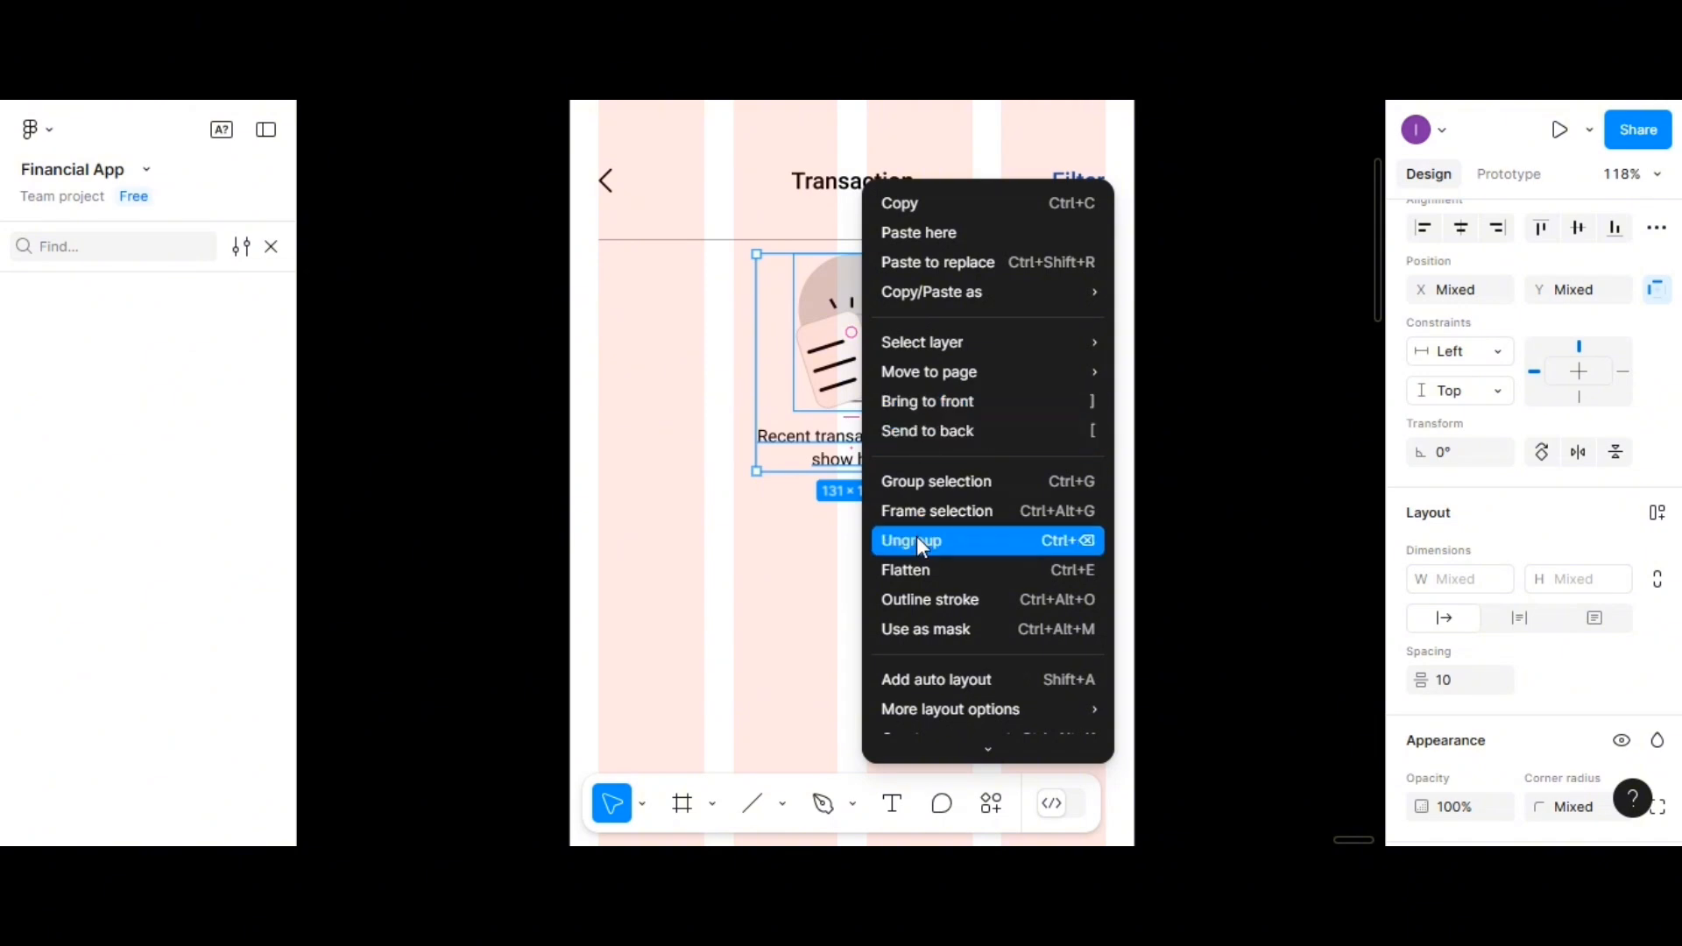
click(759, 529)
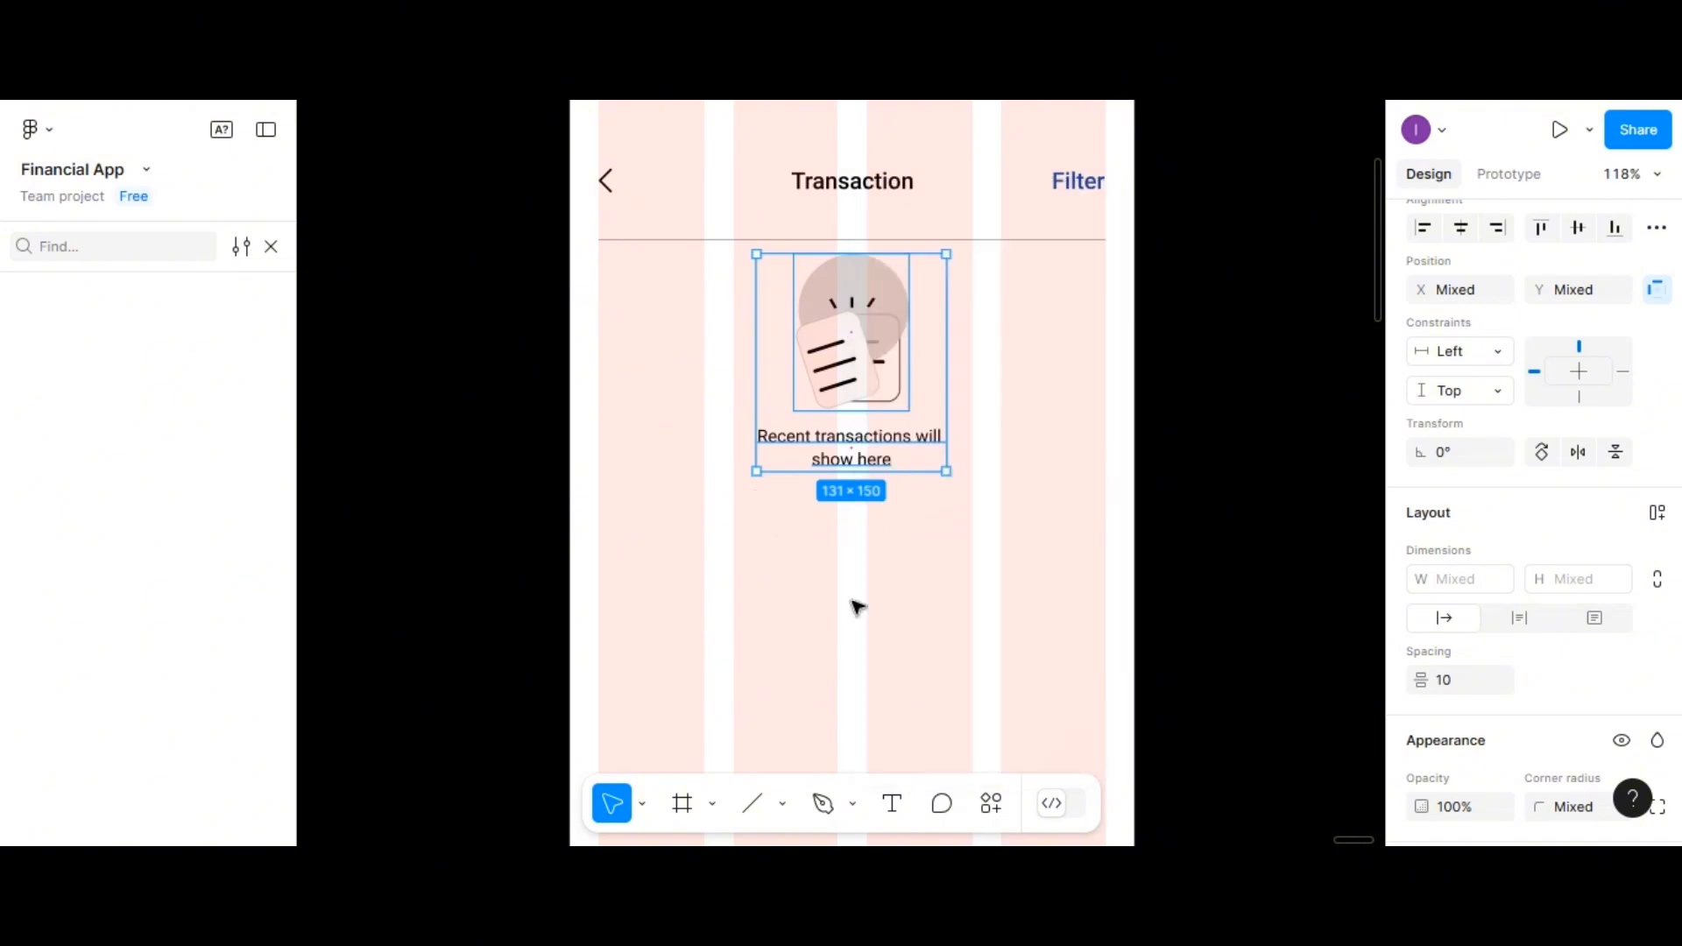
key(ctrl+g)
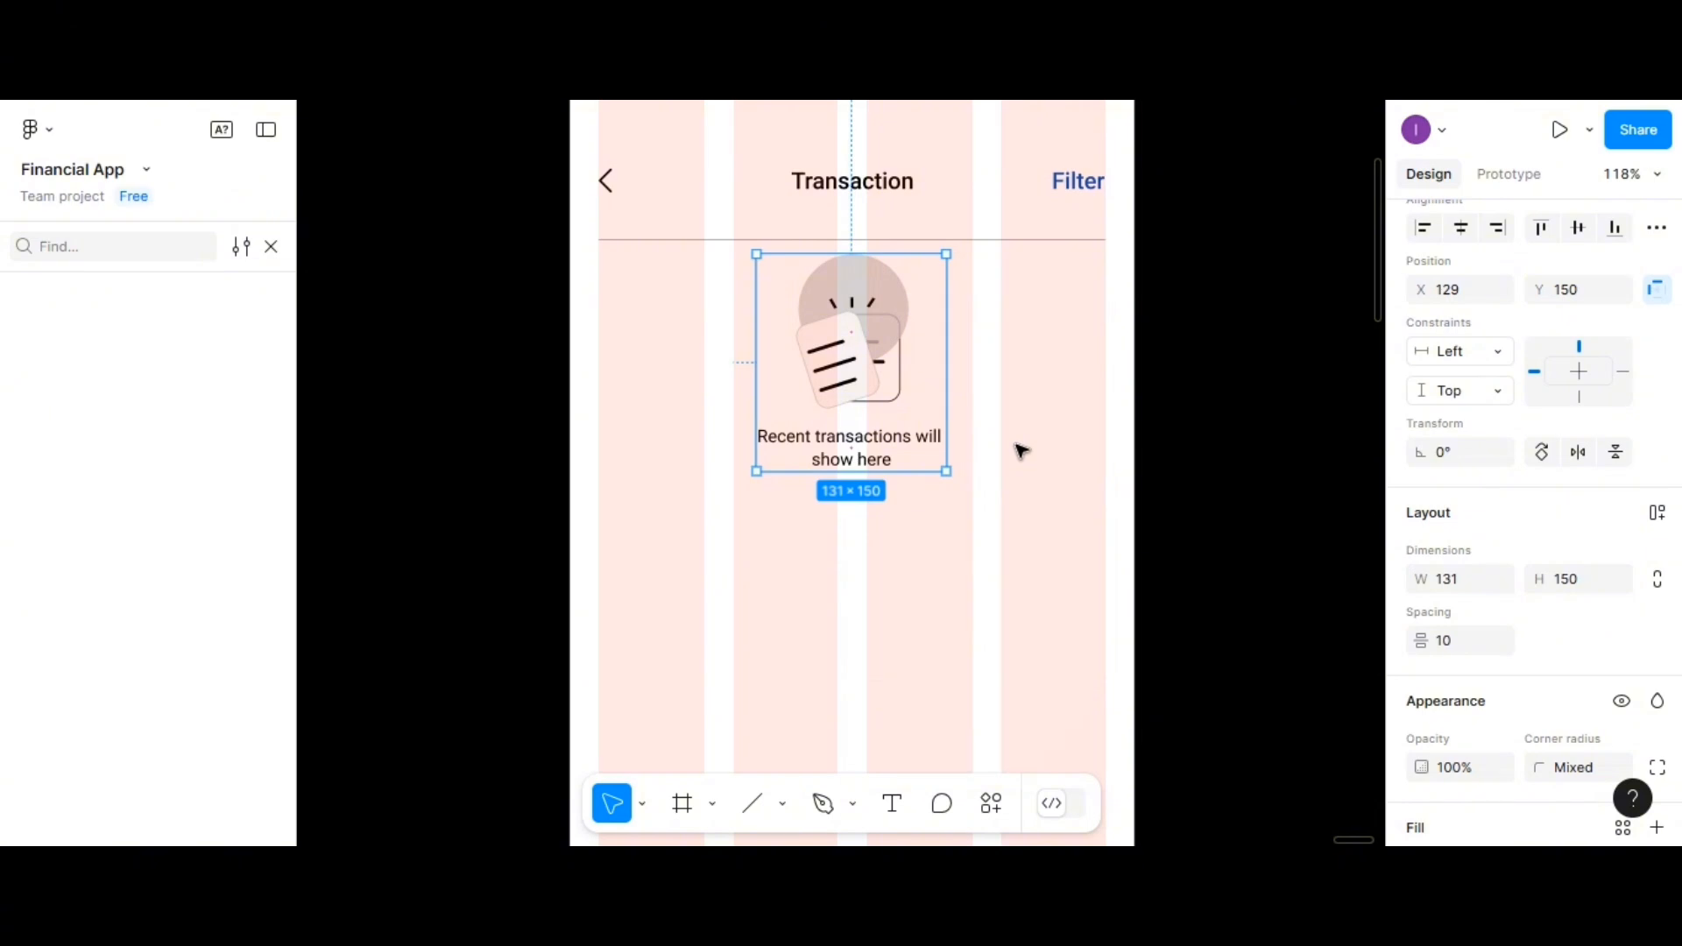
key(Right)
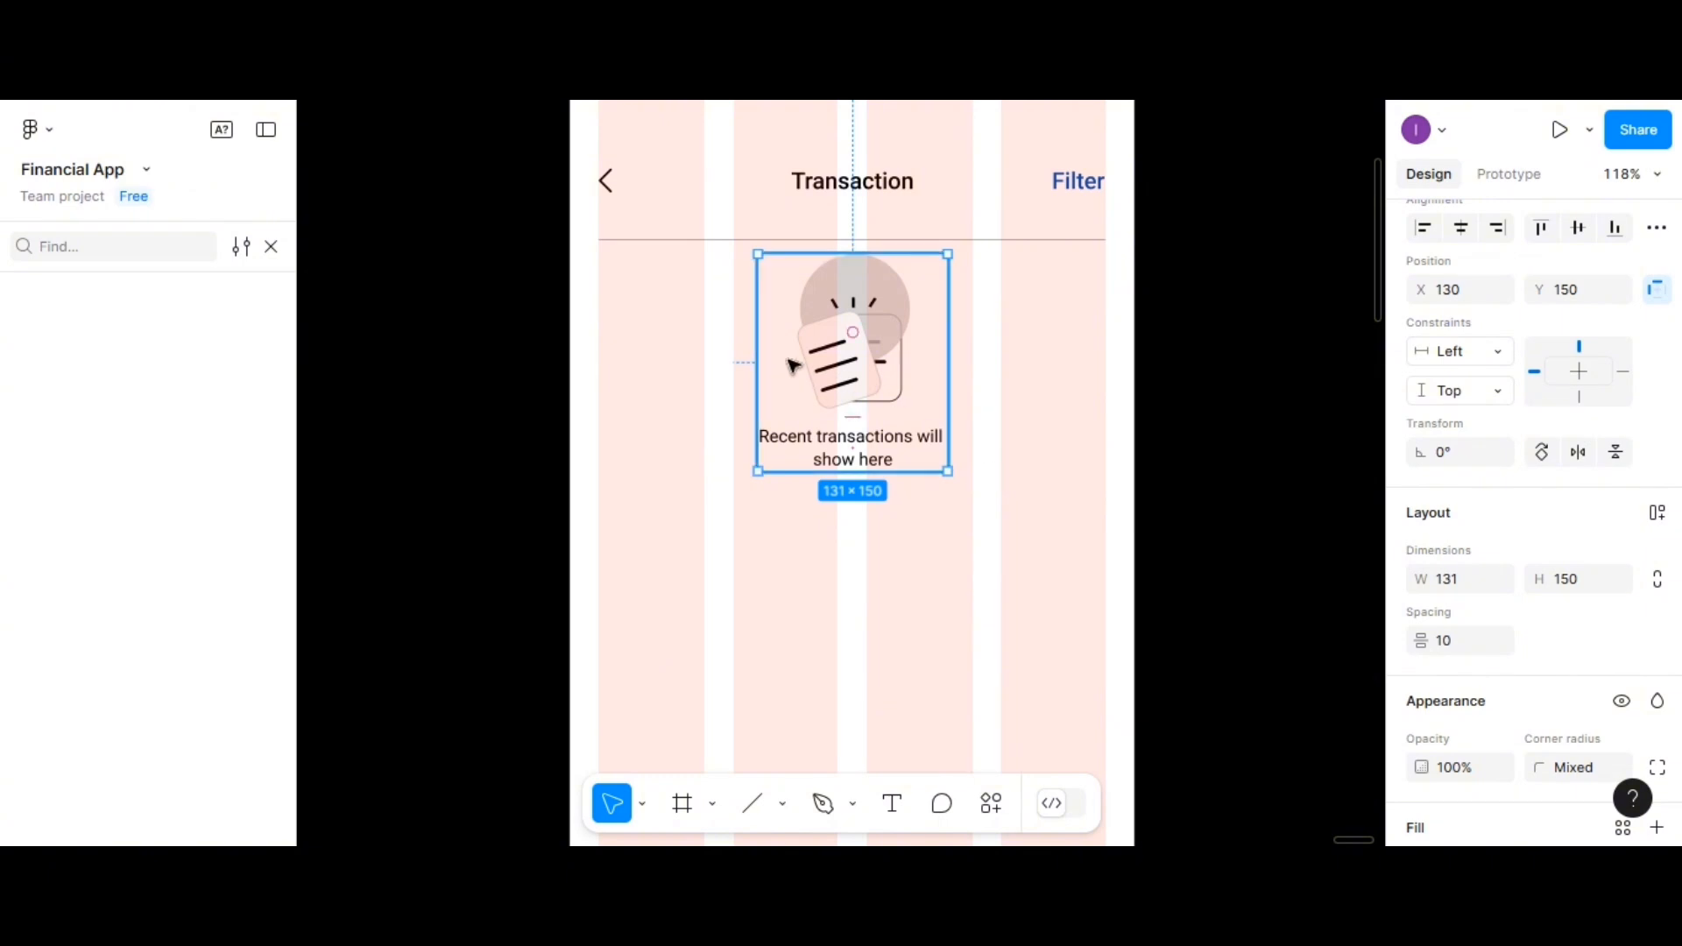
Move the captioned illustration group slightly down, leaving more space beneath the header divider
click(968, 581)
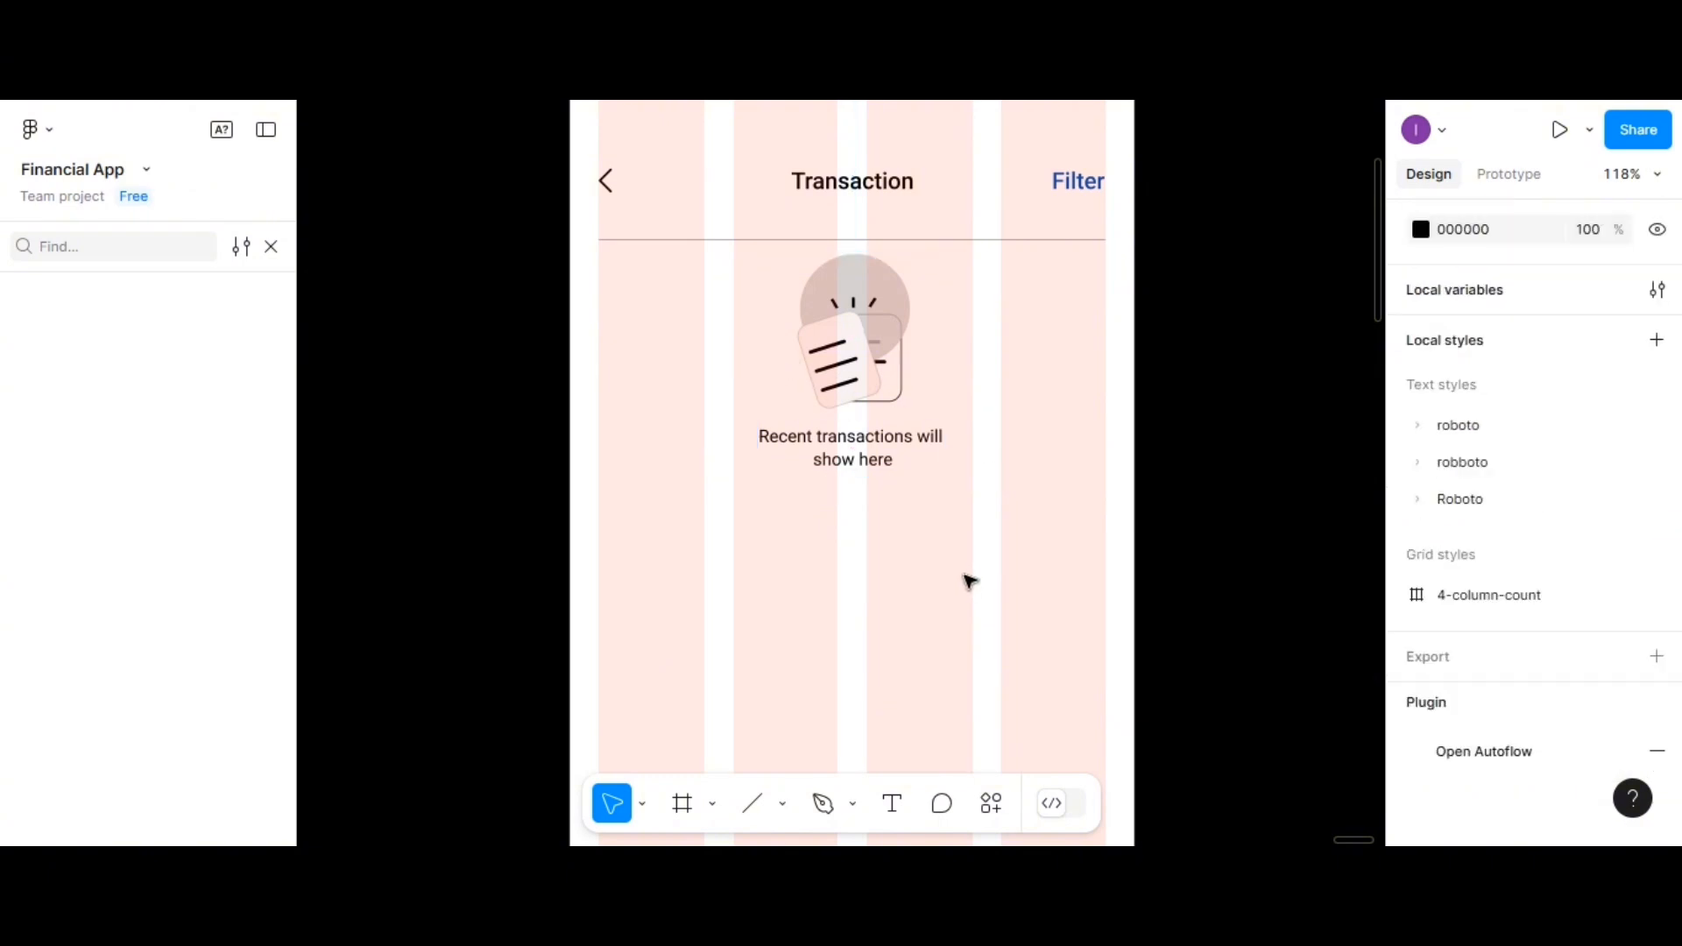
drag(882, 350, 882, 380)
click(1018, 623)
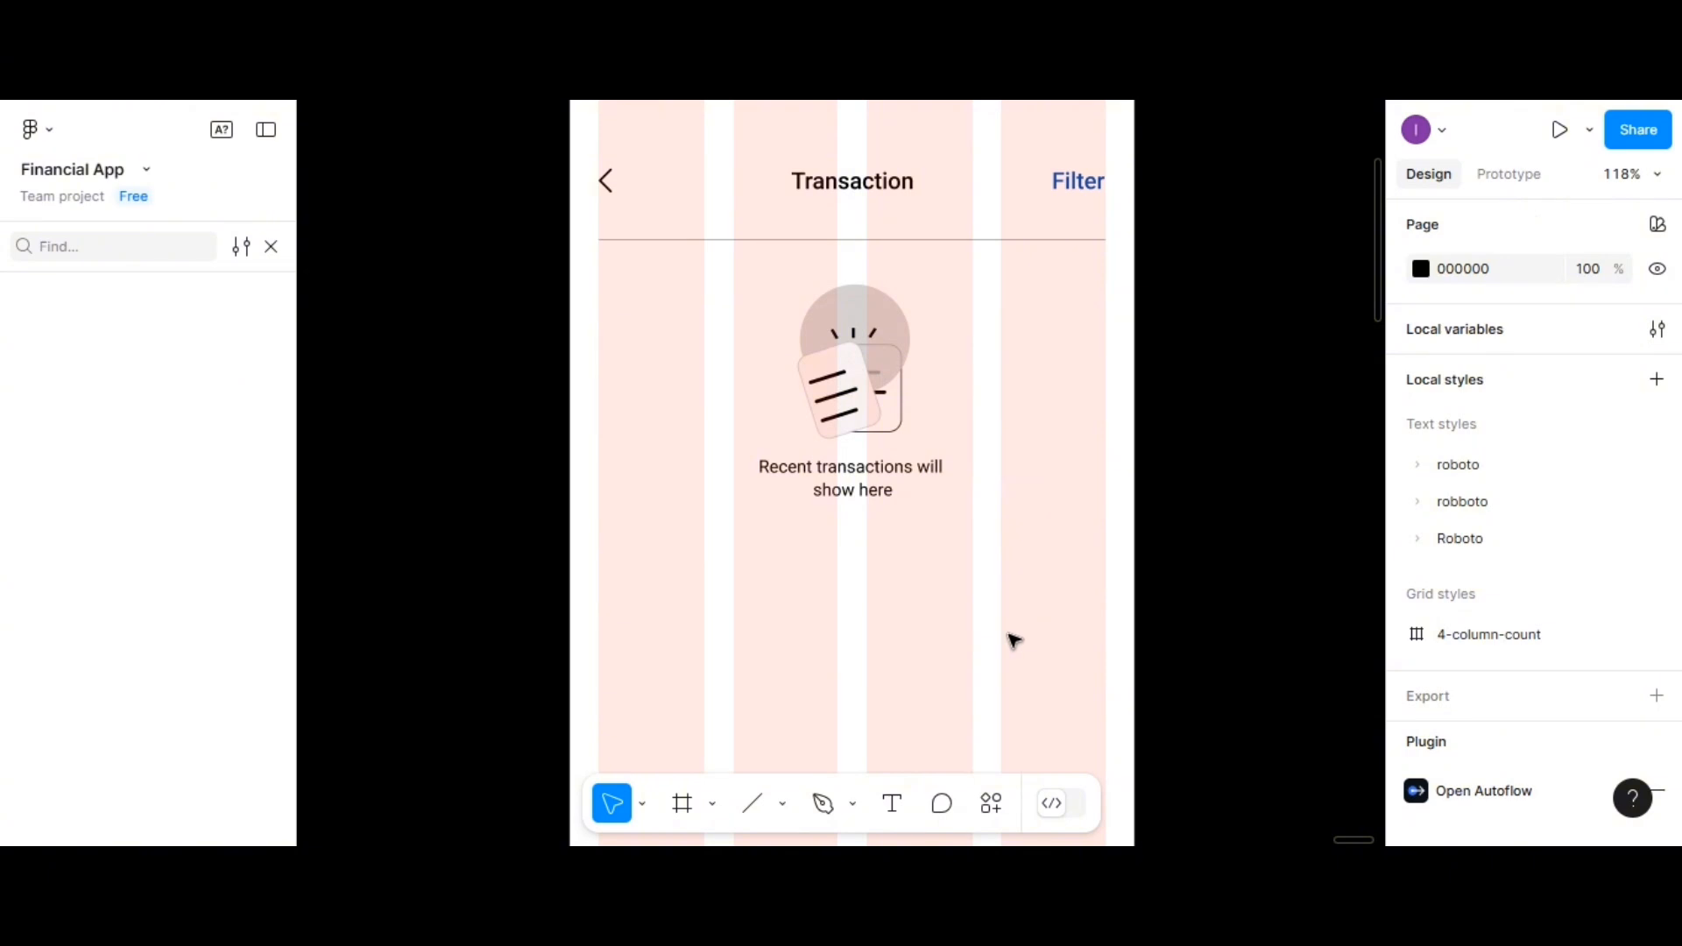
Draw a 350-wide frame around the captioned illustration, spanning the column grid, and set its height to 180
click(684, 801)
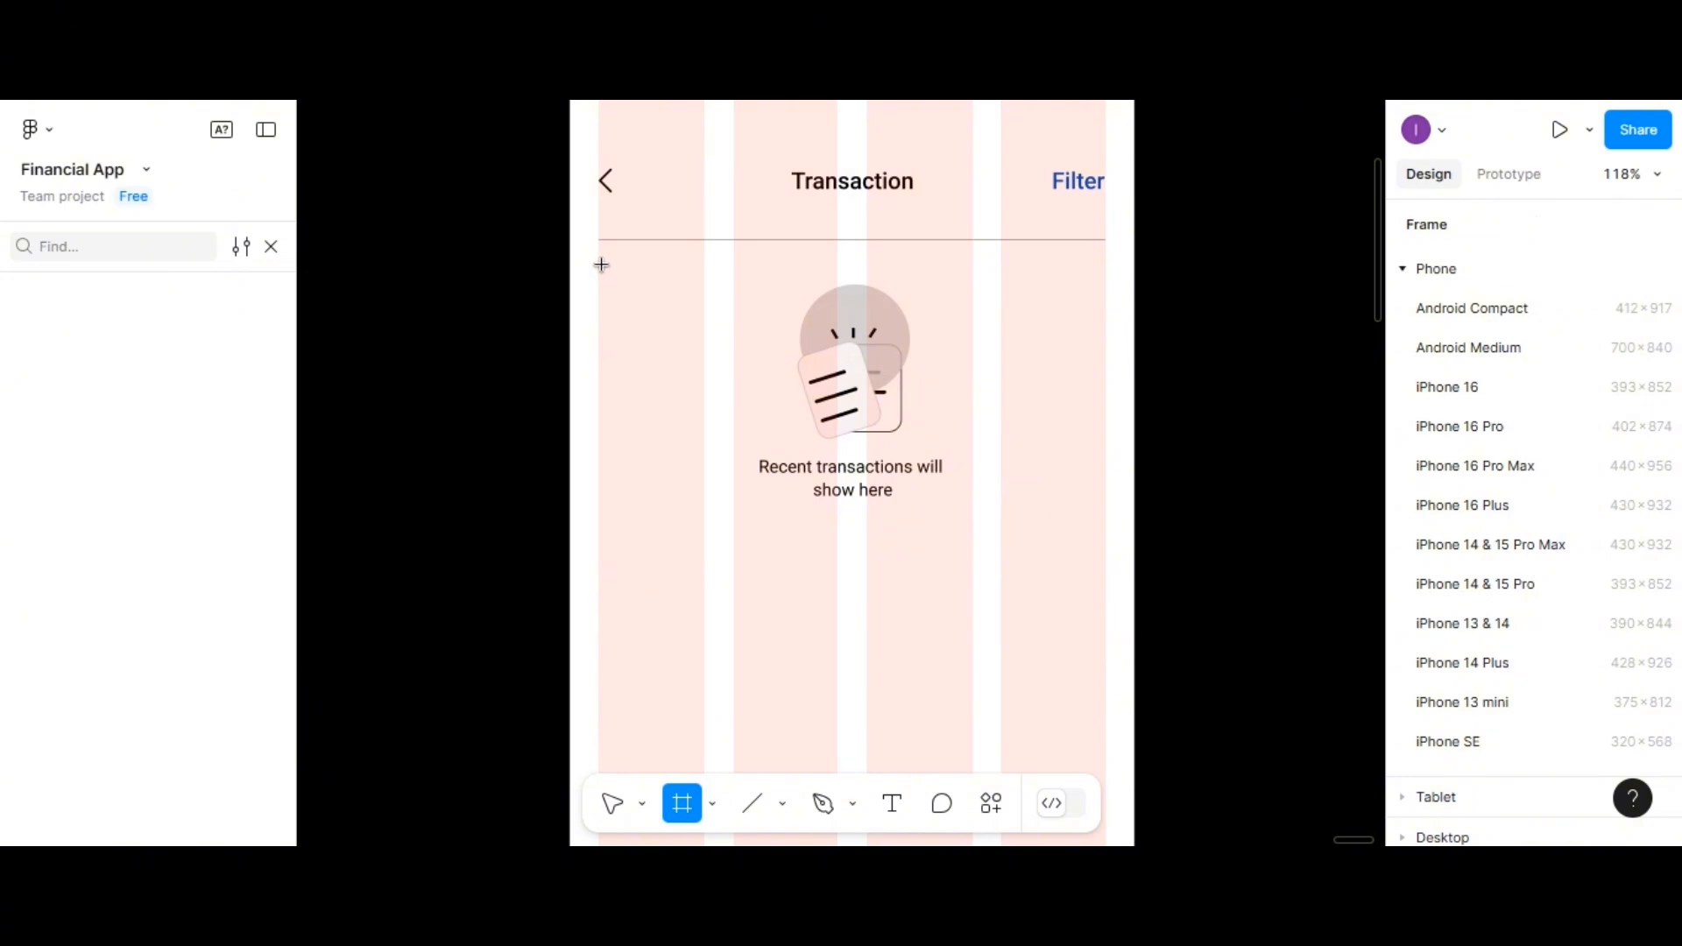
drag(599, 265, 1097, 519)
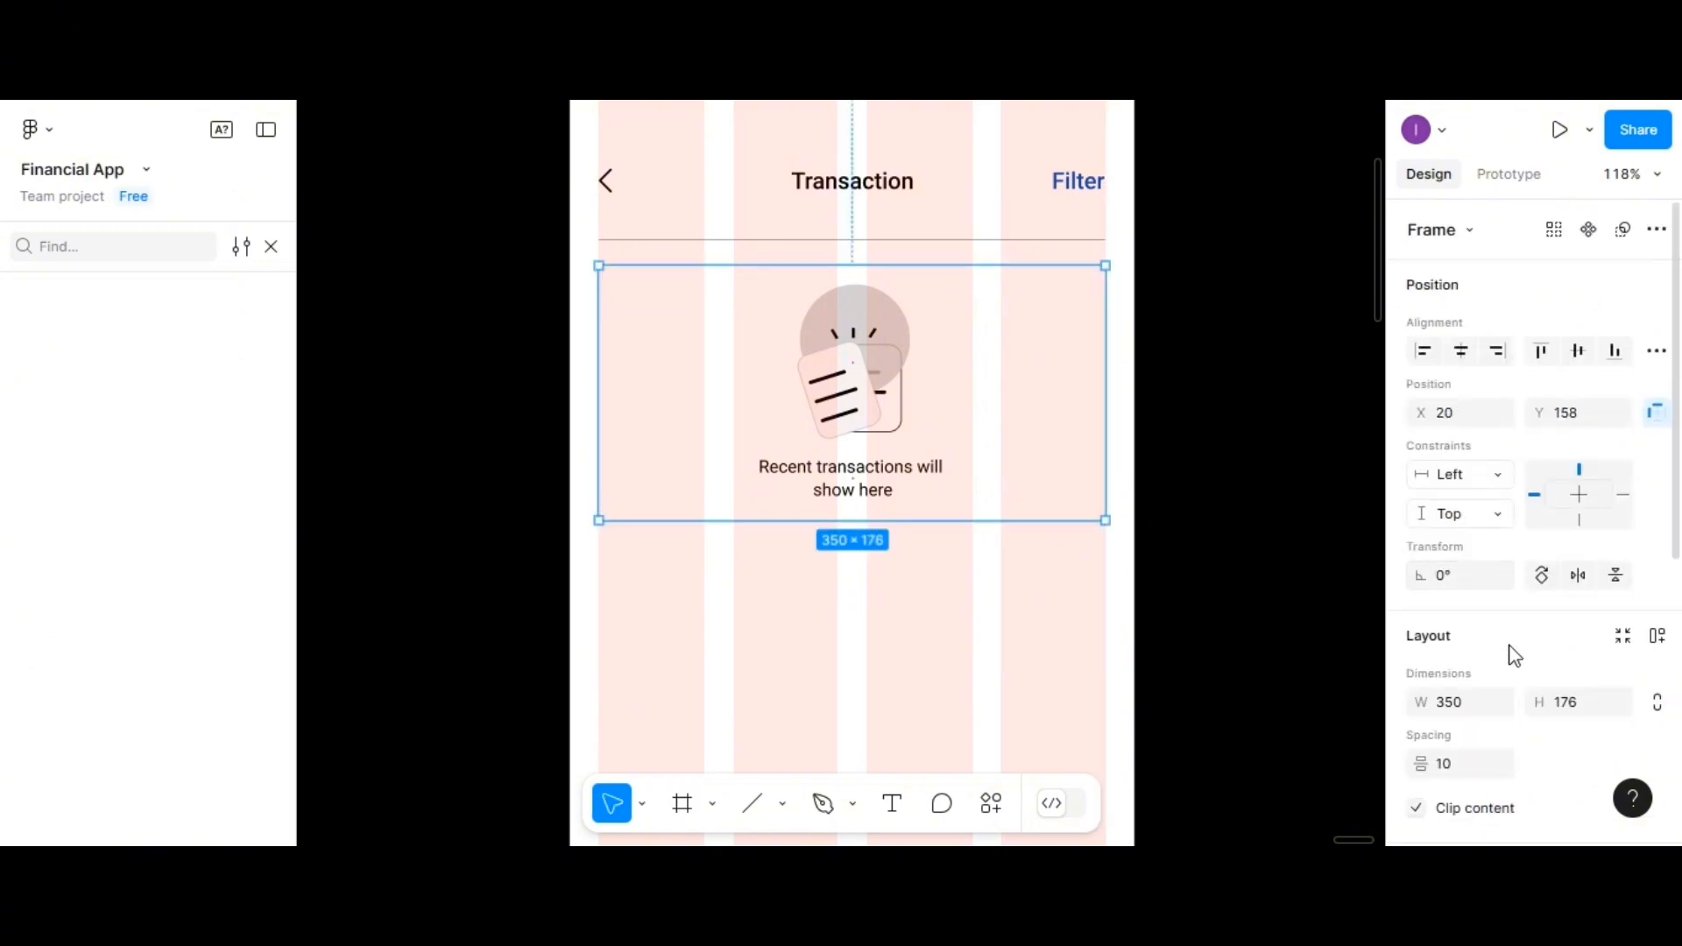
click(1579, 709)
text(180)
key(Return)
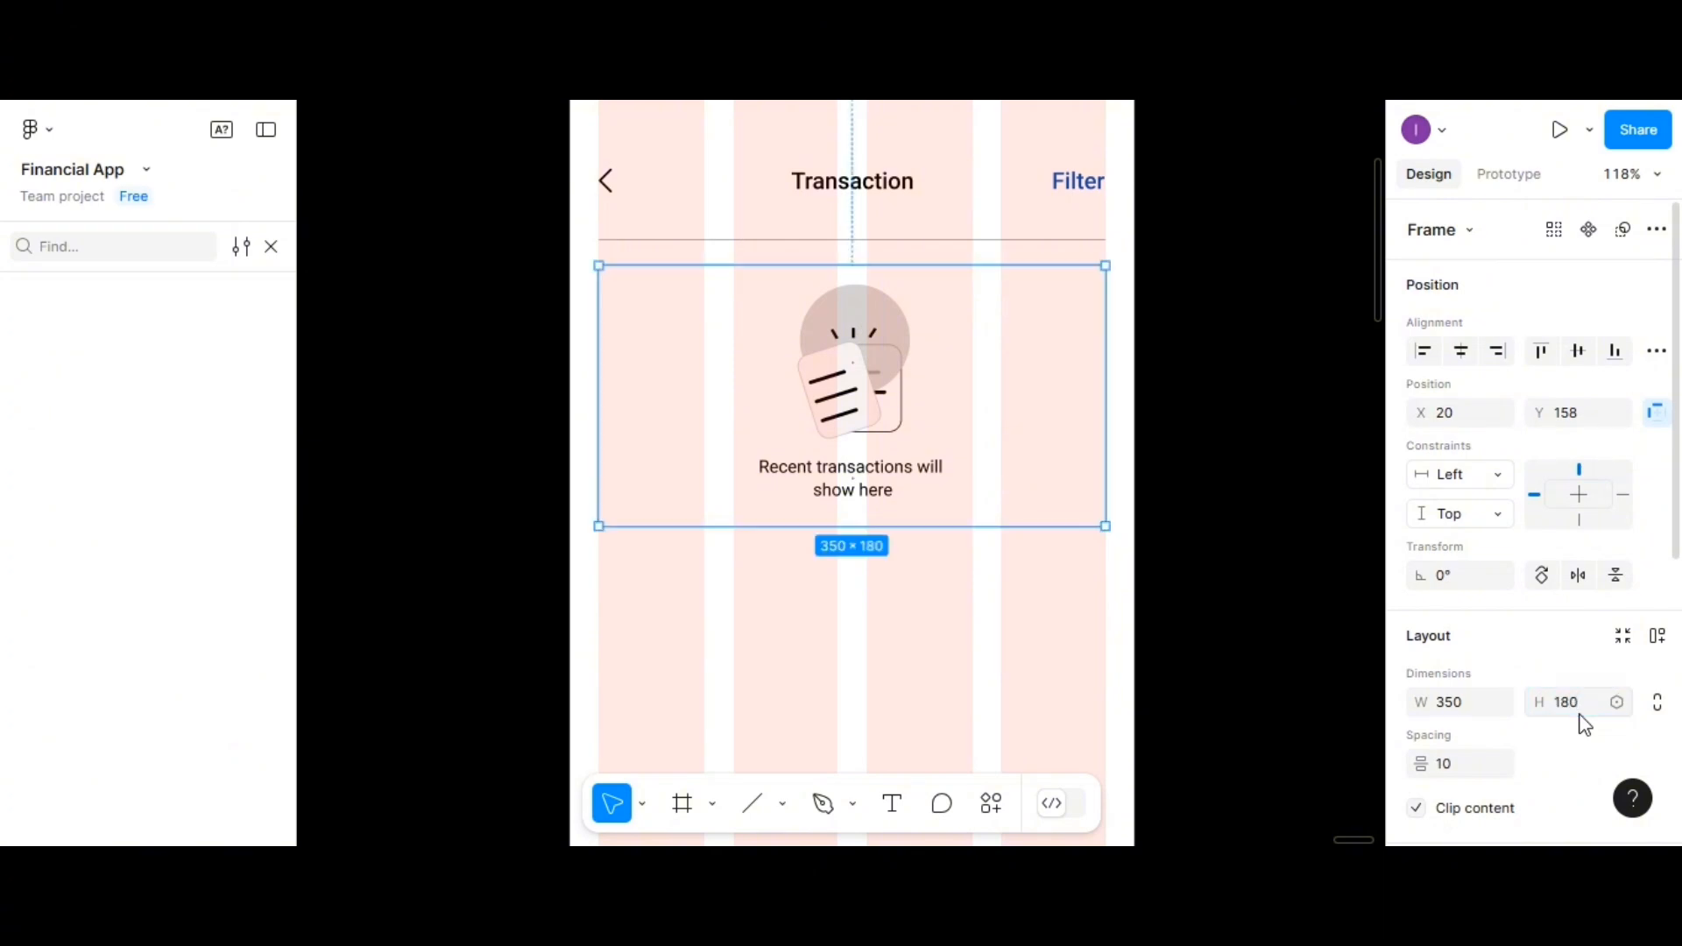
Set the illustration frame's corner radius to 15 and shift the frame slightly down from the header divider
scroll(1410, 770, down, 5)
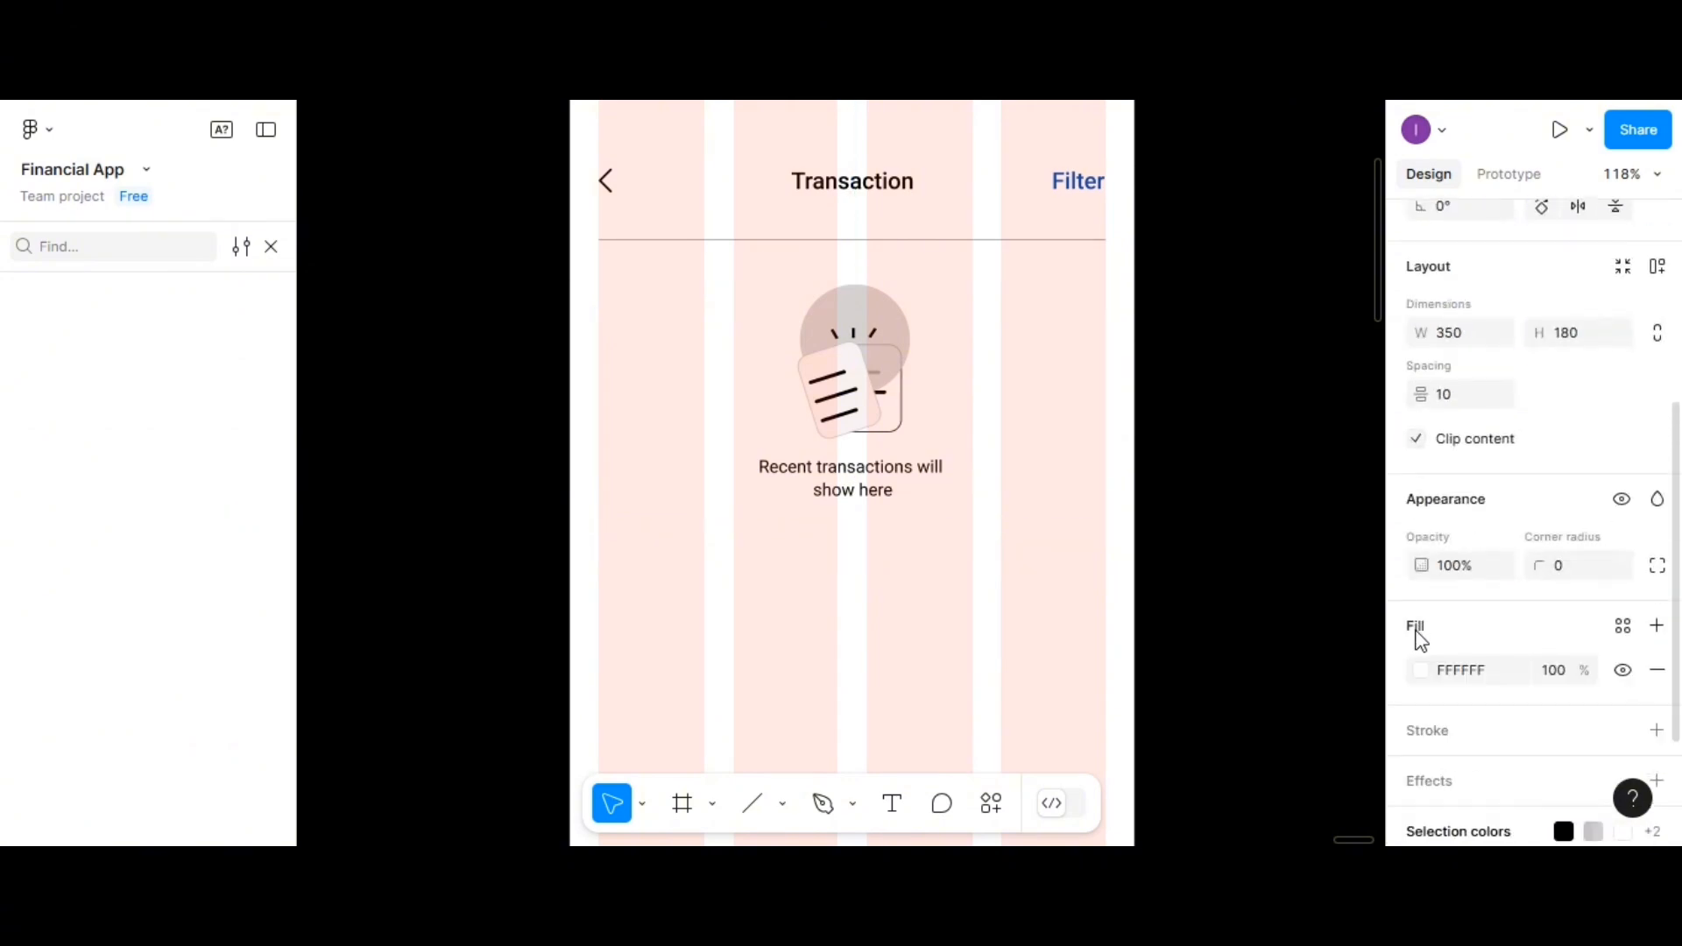
scroll(1557, 699, down, 2)
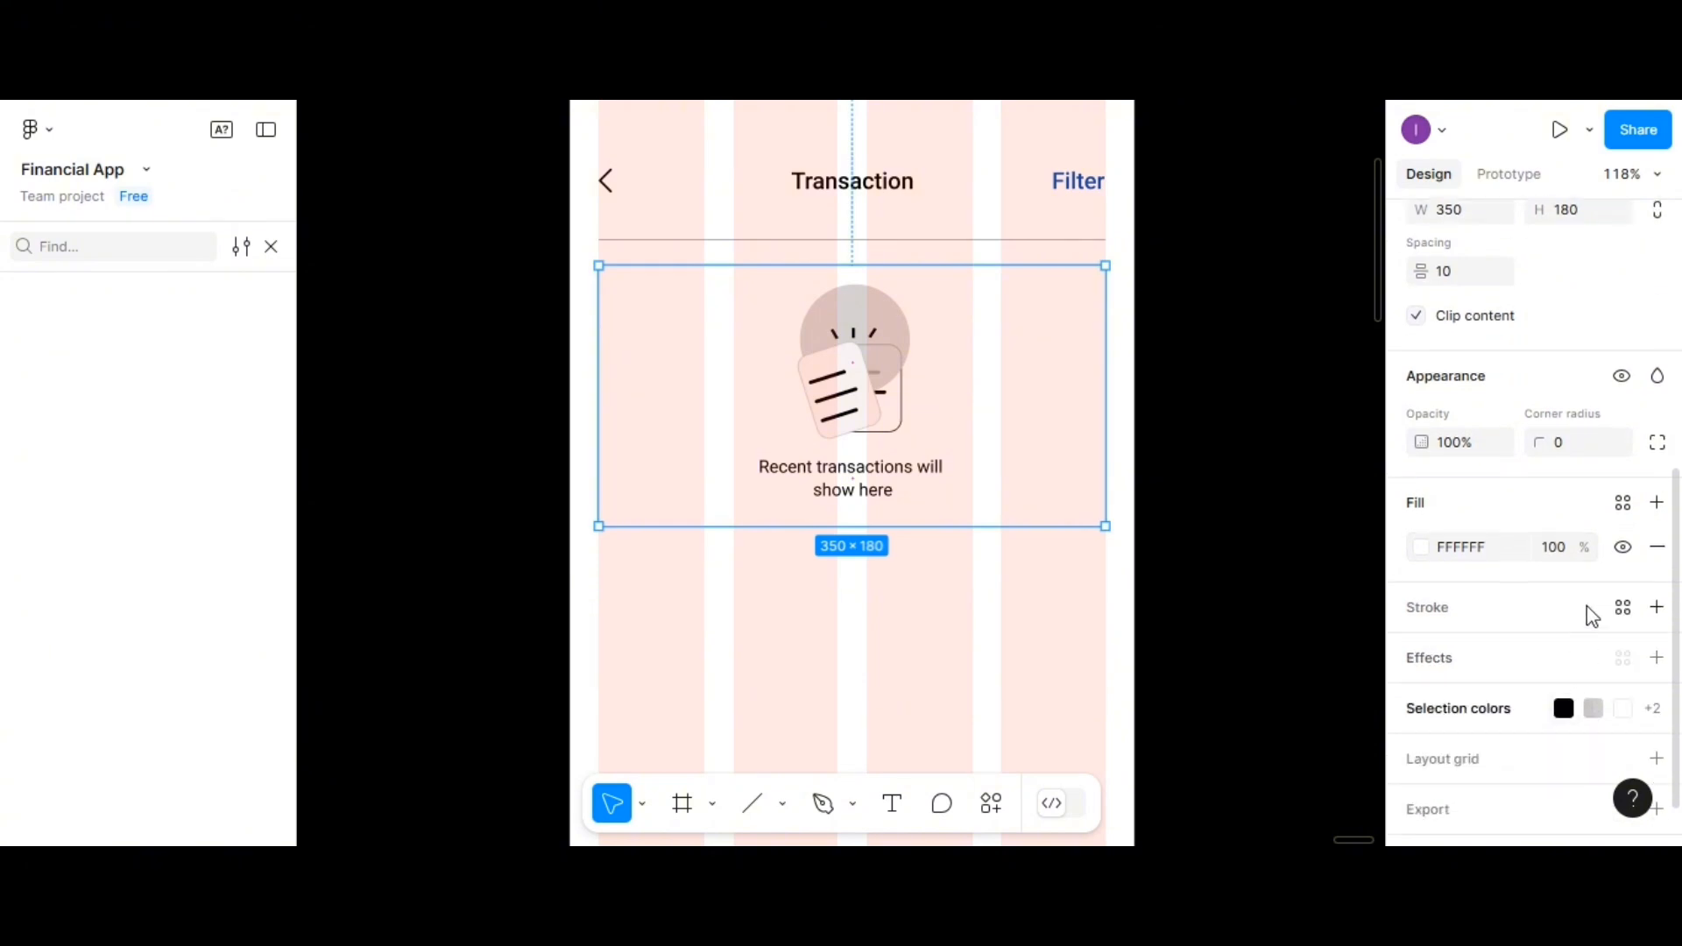
click(1585, 452)
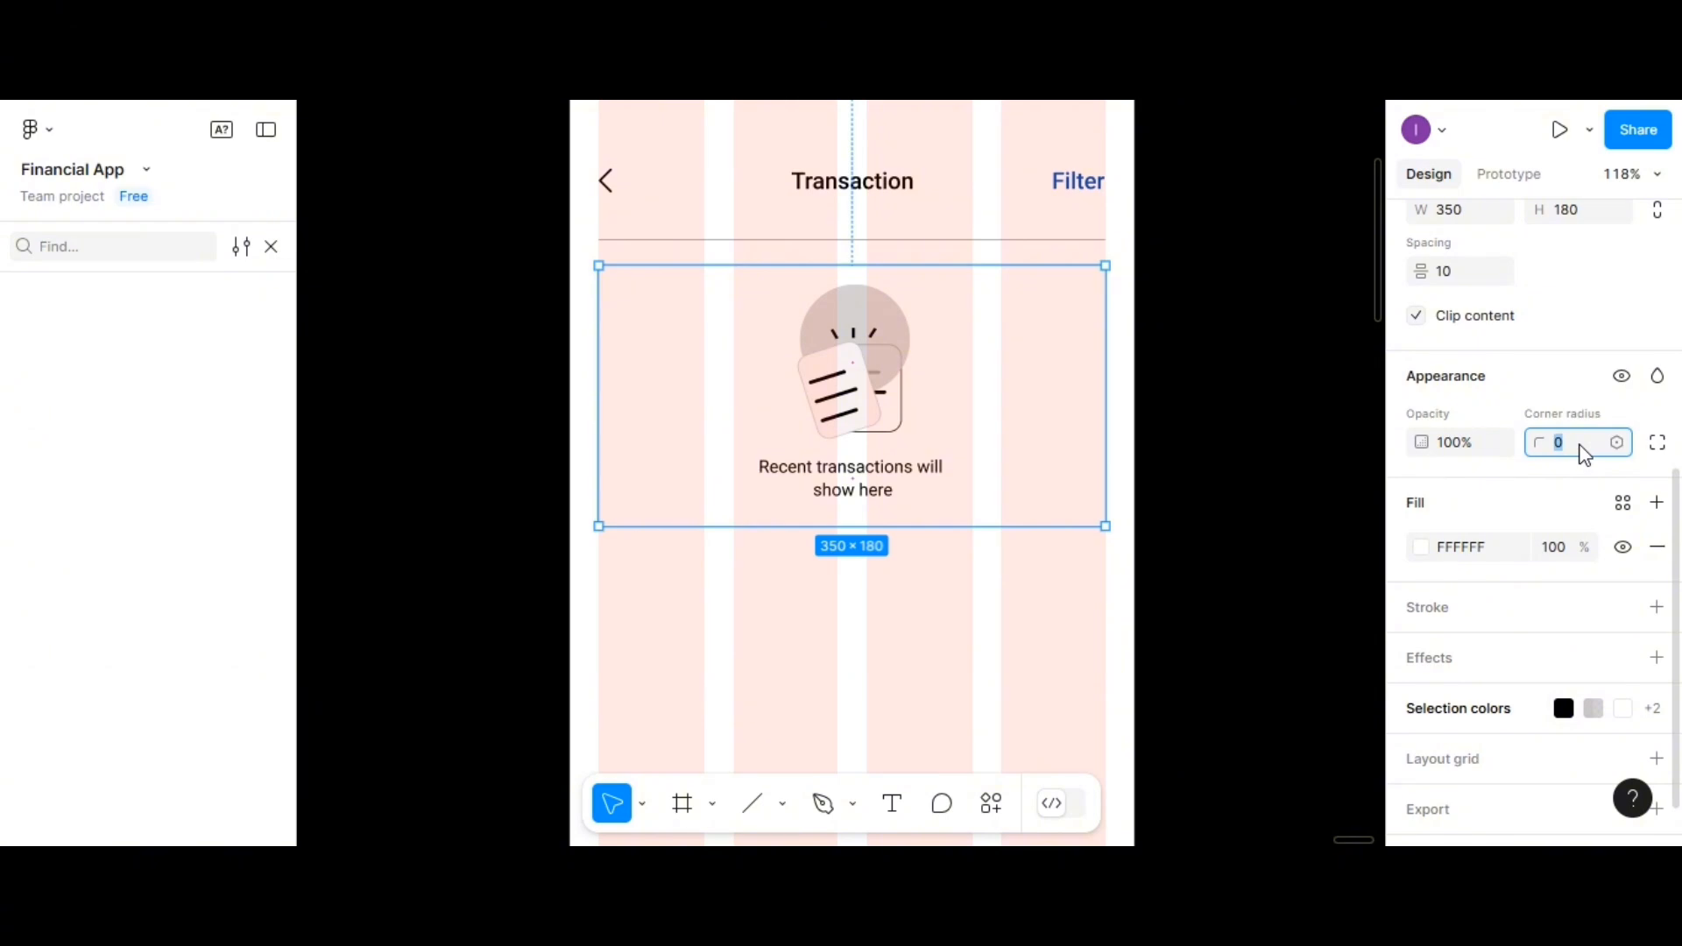
key(Return)
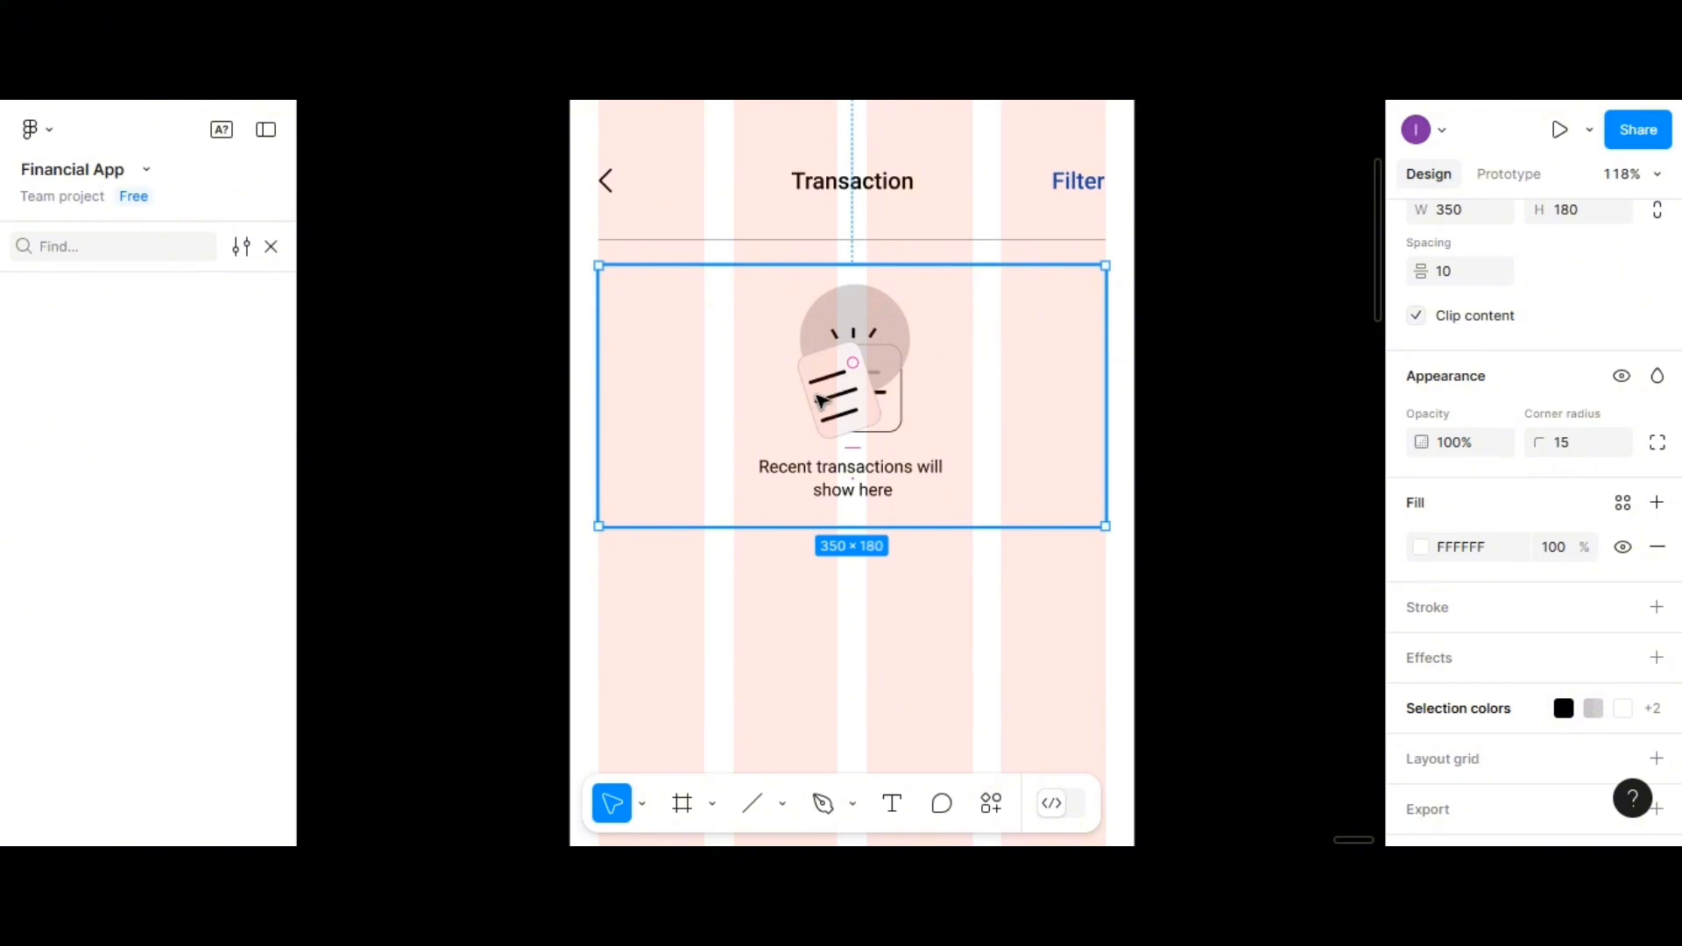
drag(664, 386, 734, 409)
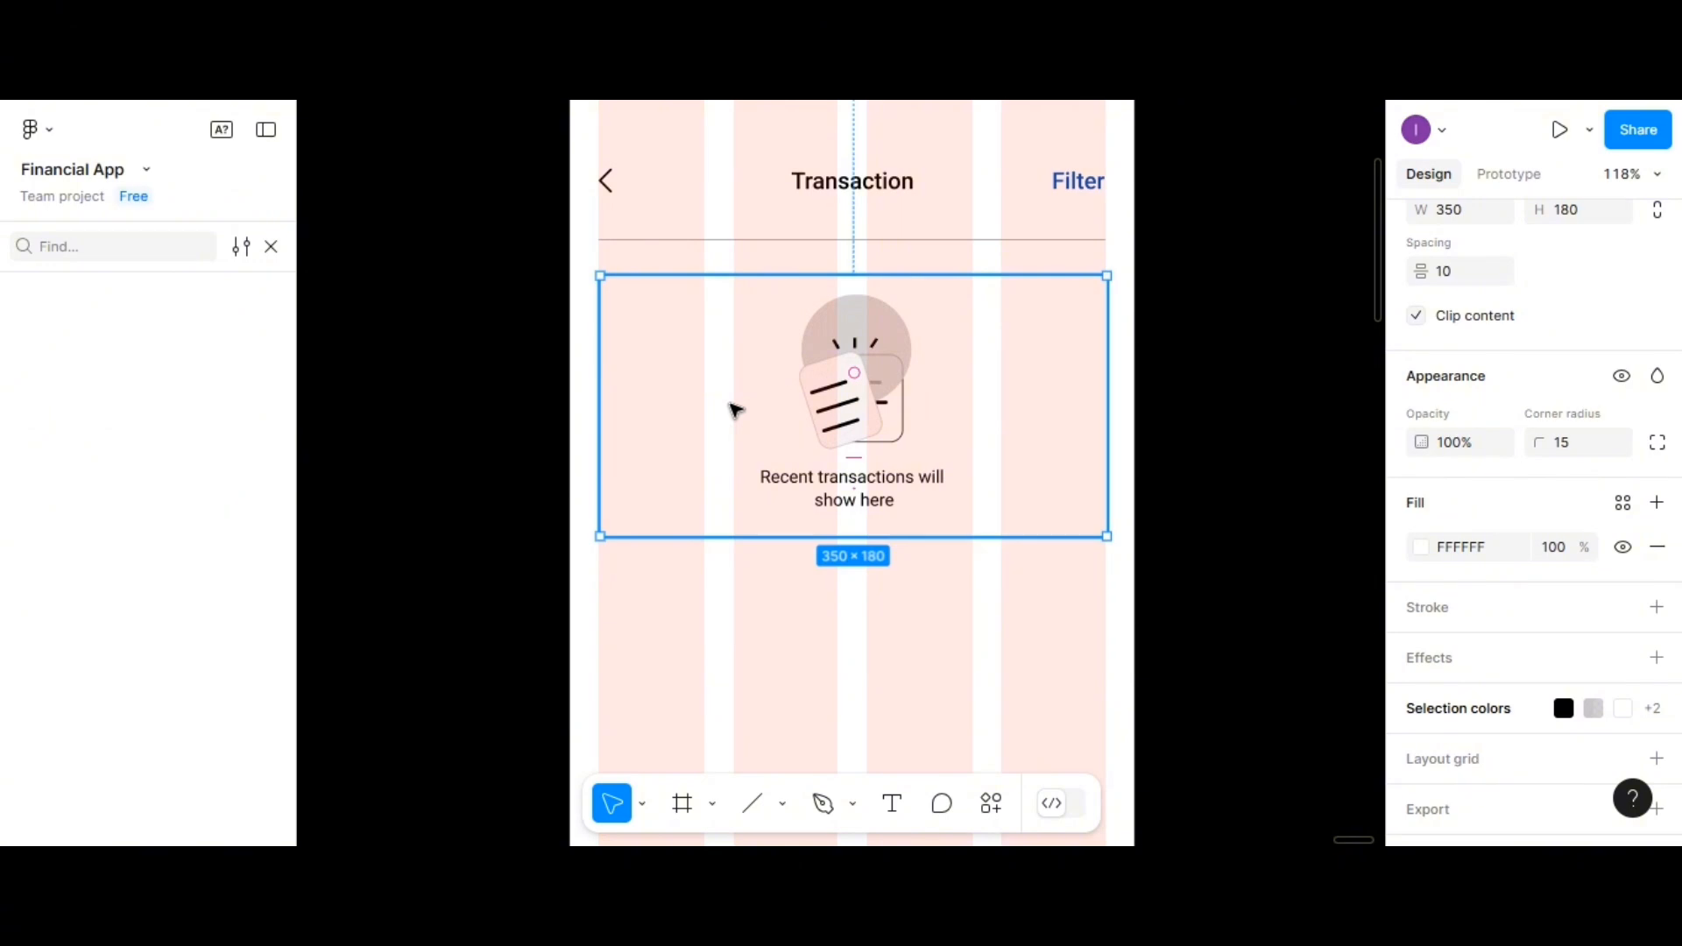
Change the Transaction screen's background fill to the light grey F9F8F8 from the page colours
scroll(1095, 473, up, 5)
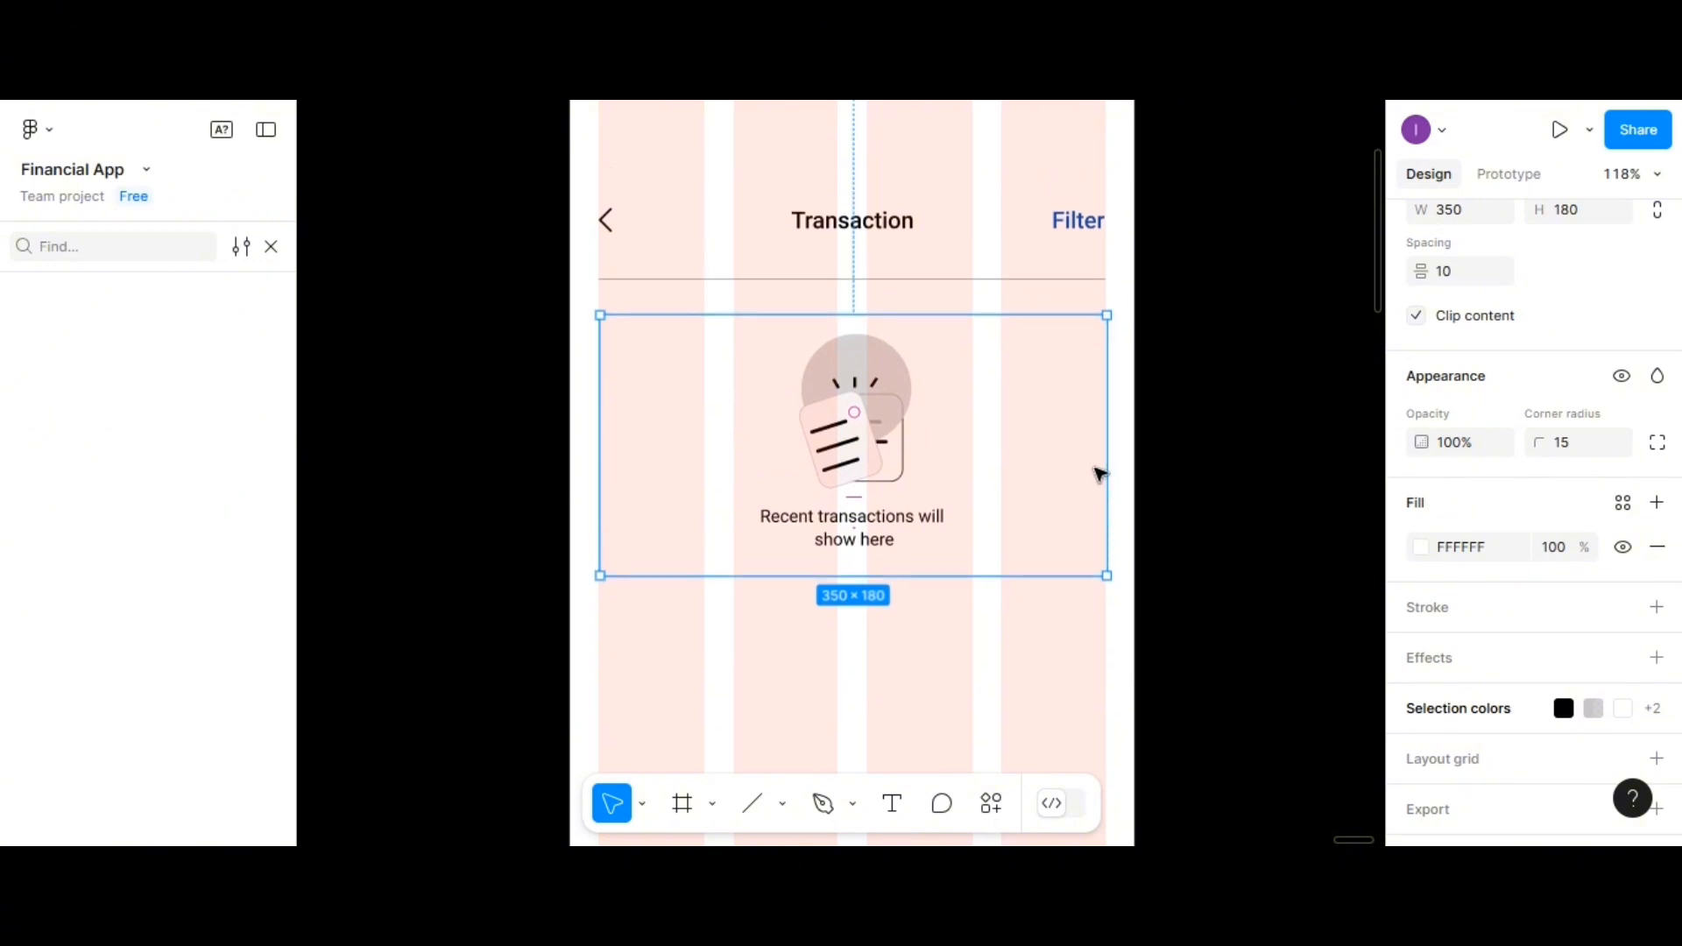
scroll(1095, 473, down, 1)
click(638, 283)
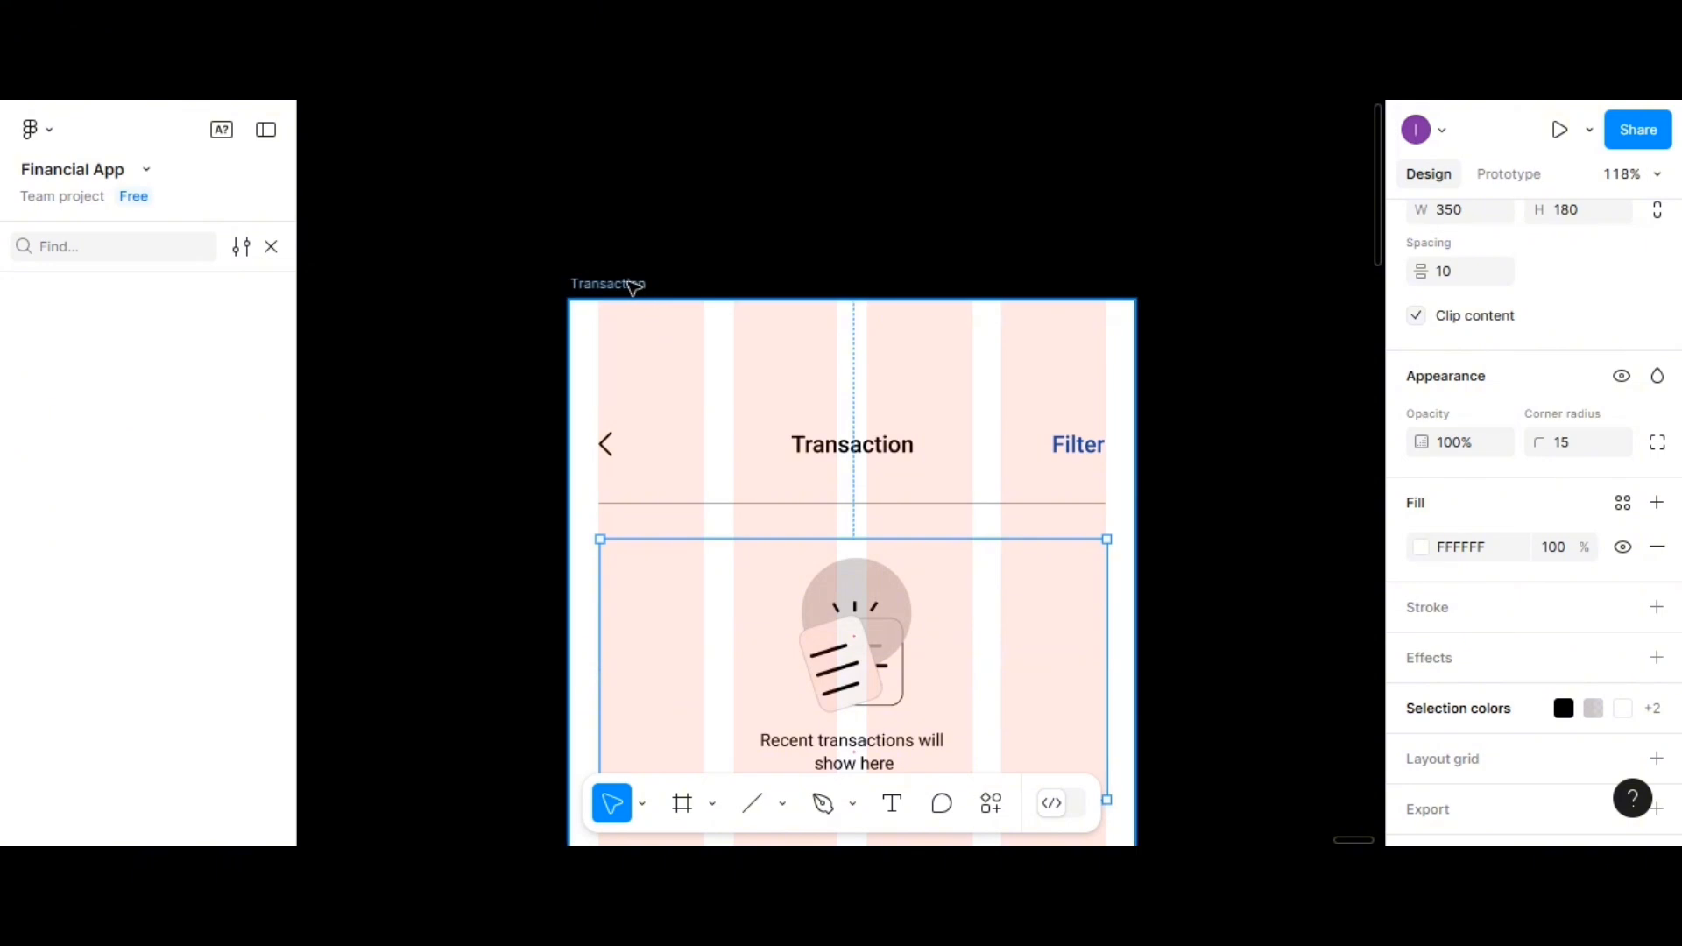
scroll(902, 390, down, 1)
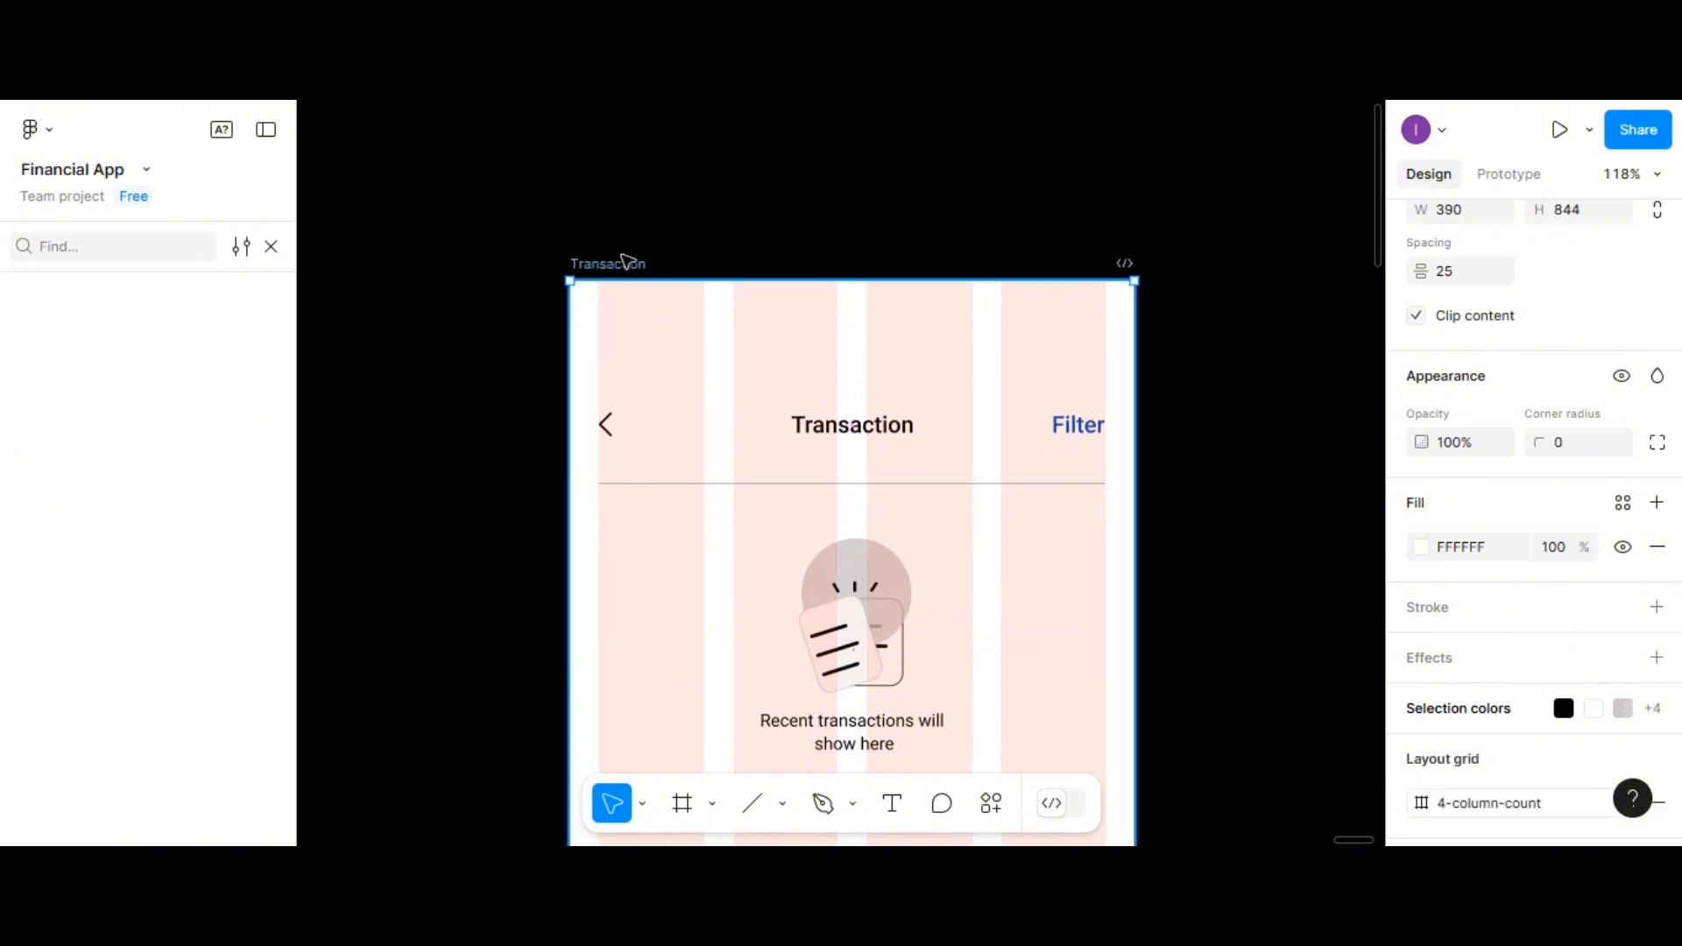
scroll(625, 250, down, 1)
scroll(1209, 330, down, 2)
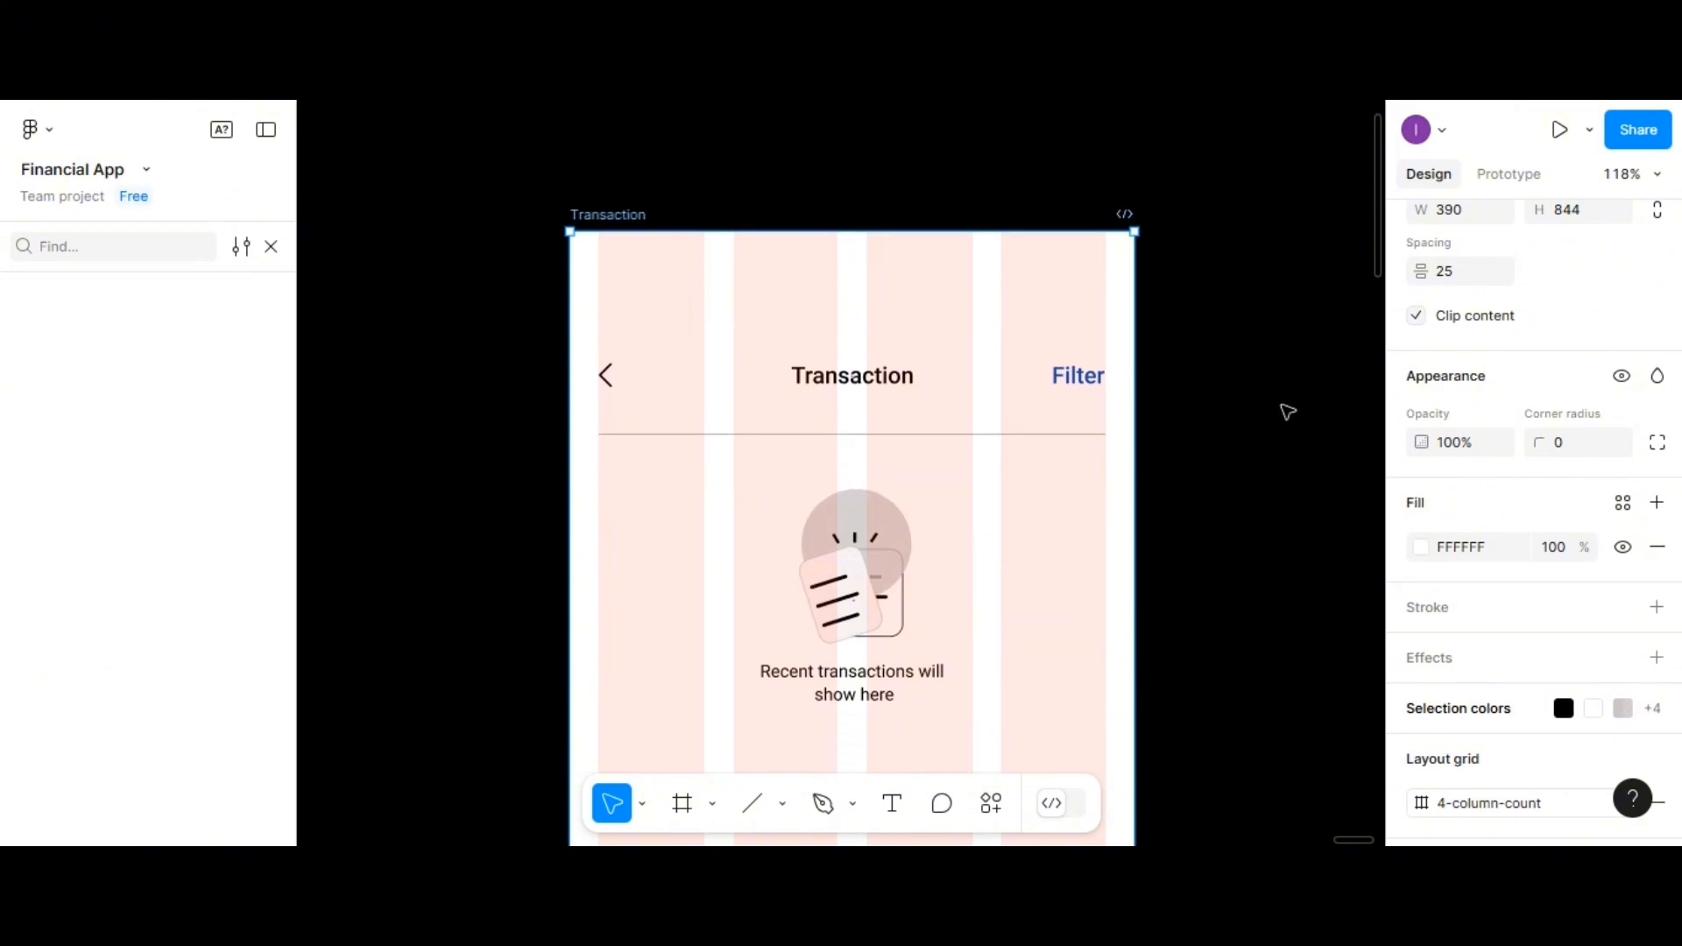
click(1421, 547)
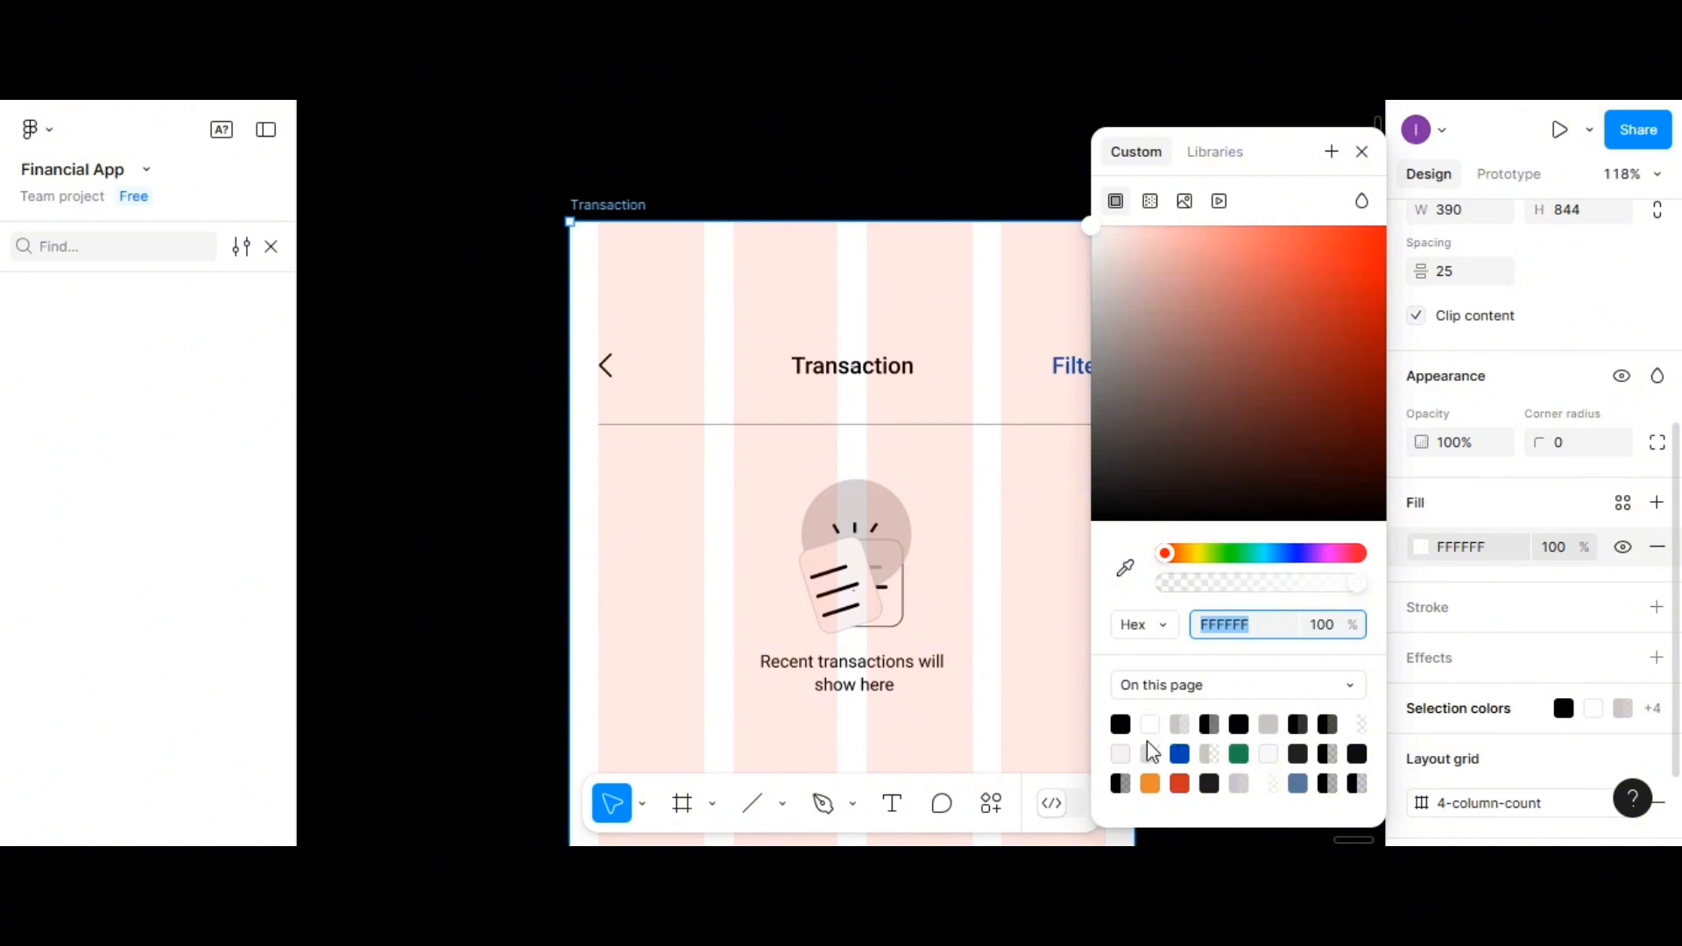
click(1272, 755)
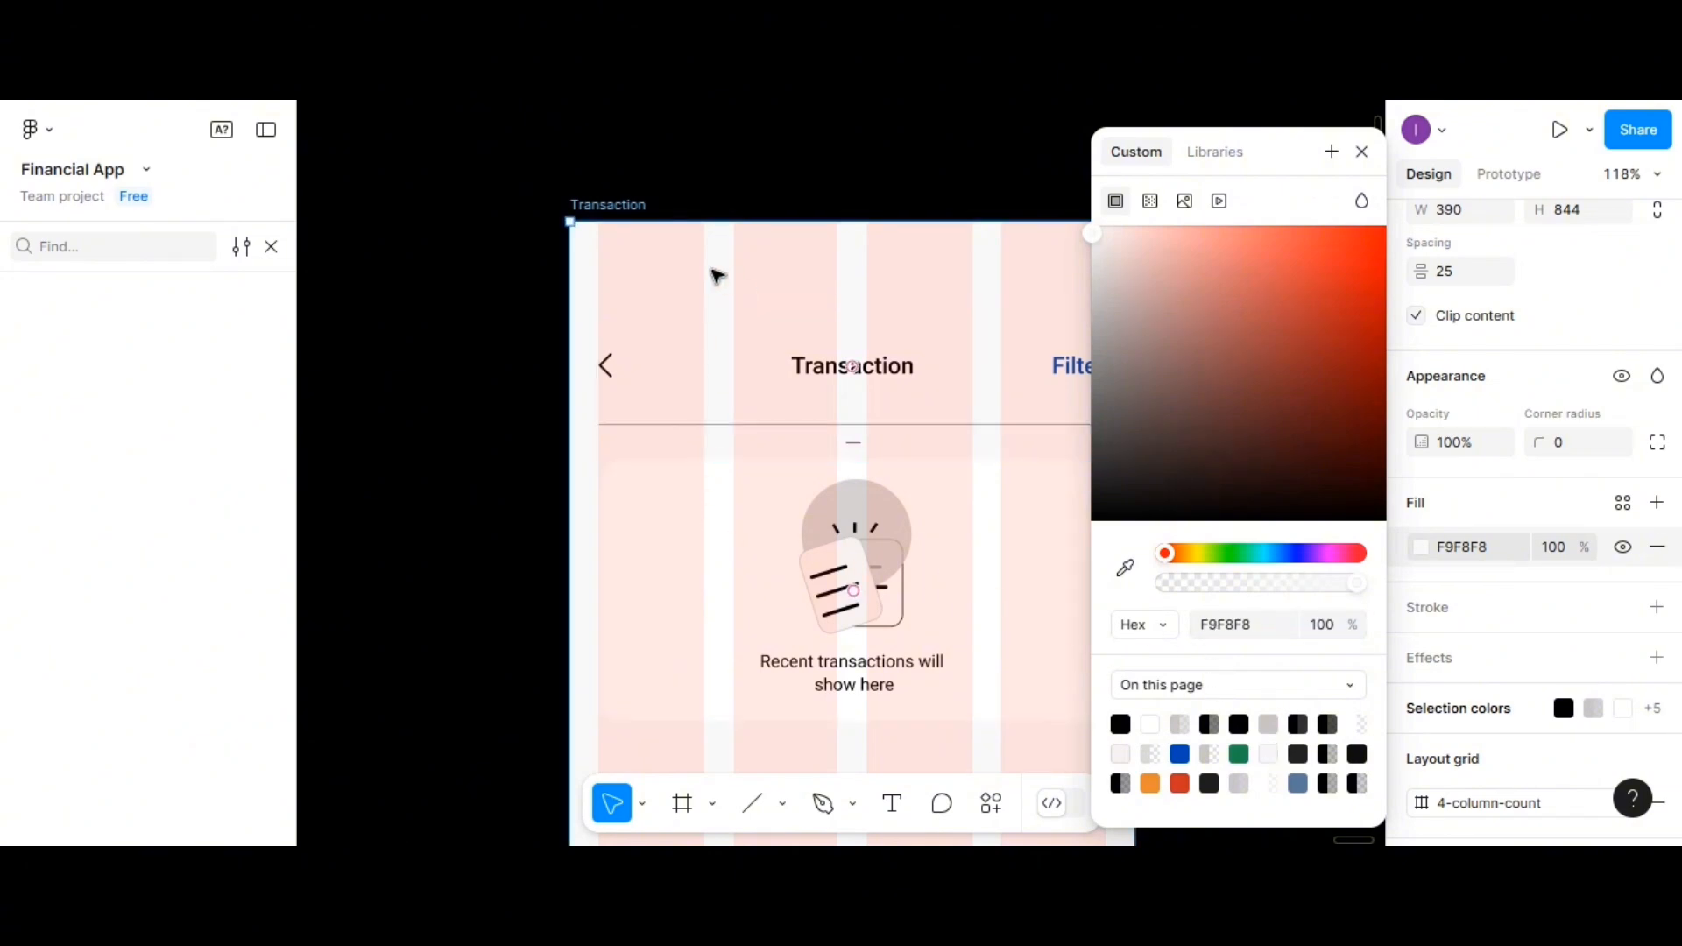
click(1362, 153)
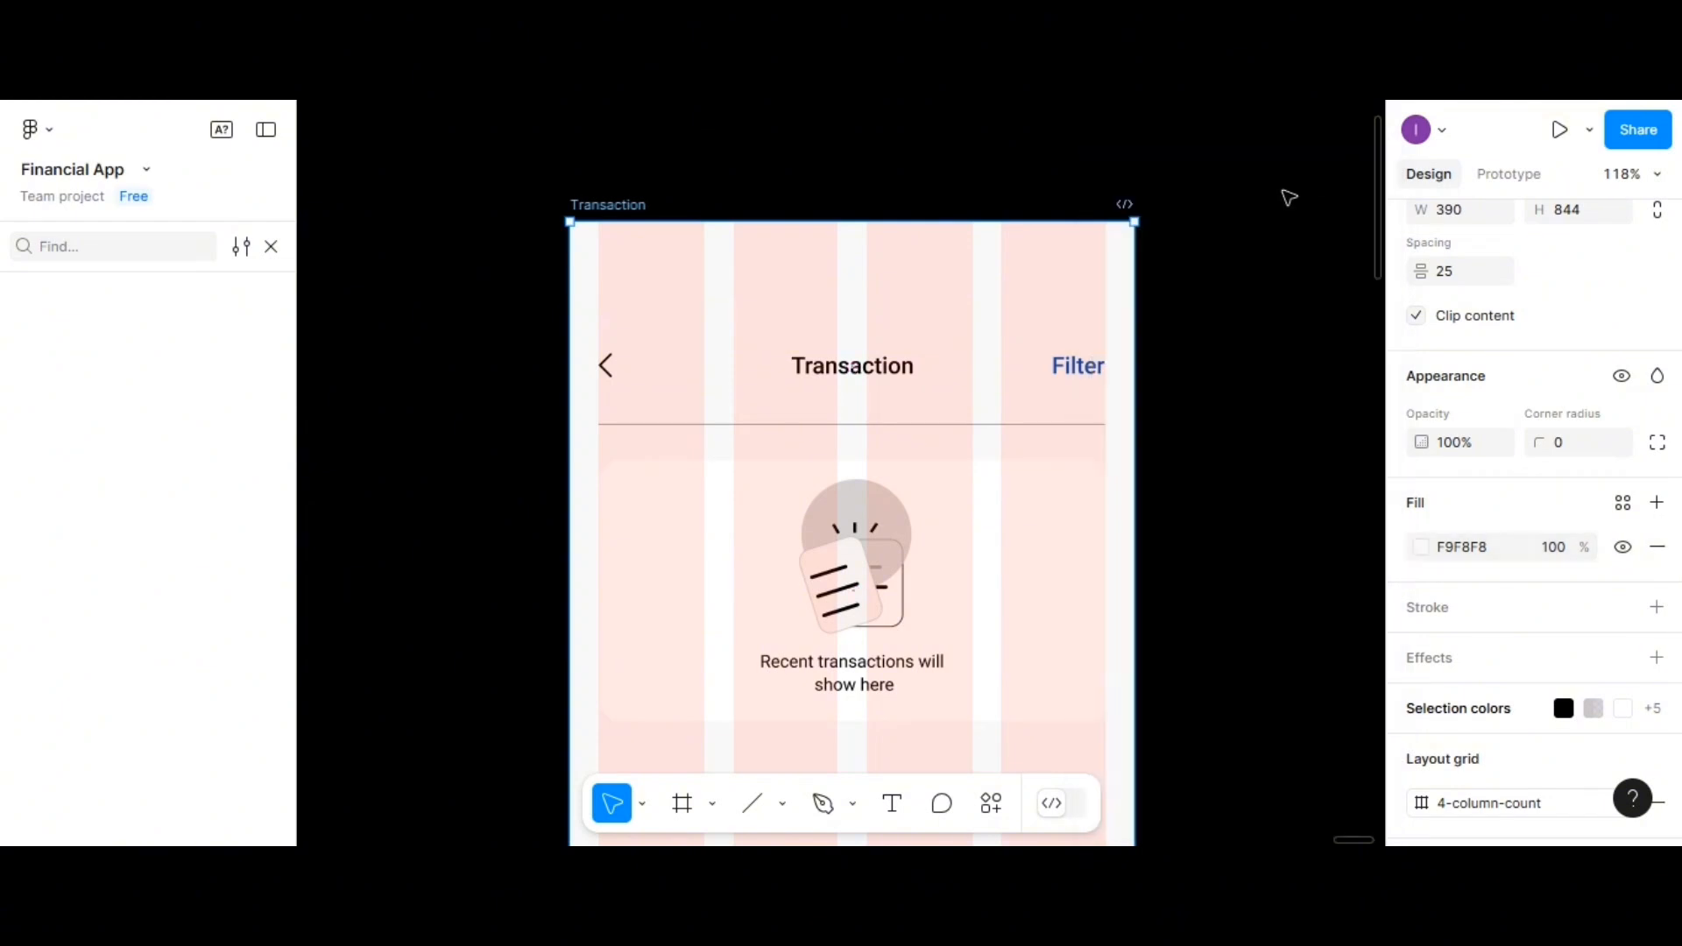
Hide the screen's 4-column-count layout grid to check the white card against the grey background, and show the grid again
scroll(966, 510, down, 1)
scroll(966, 510, down, 5)
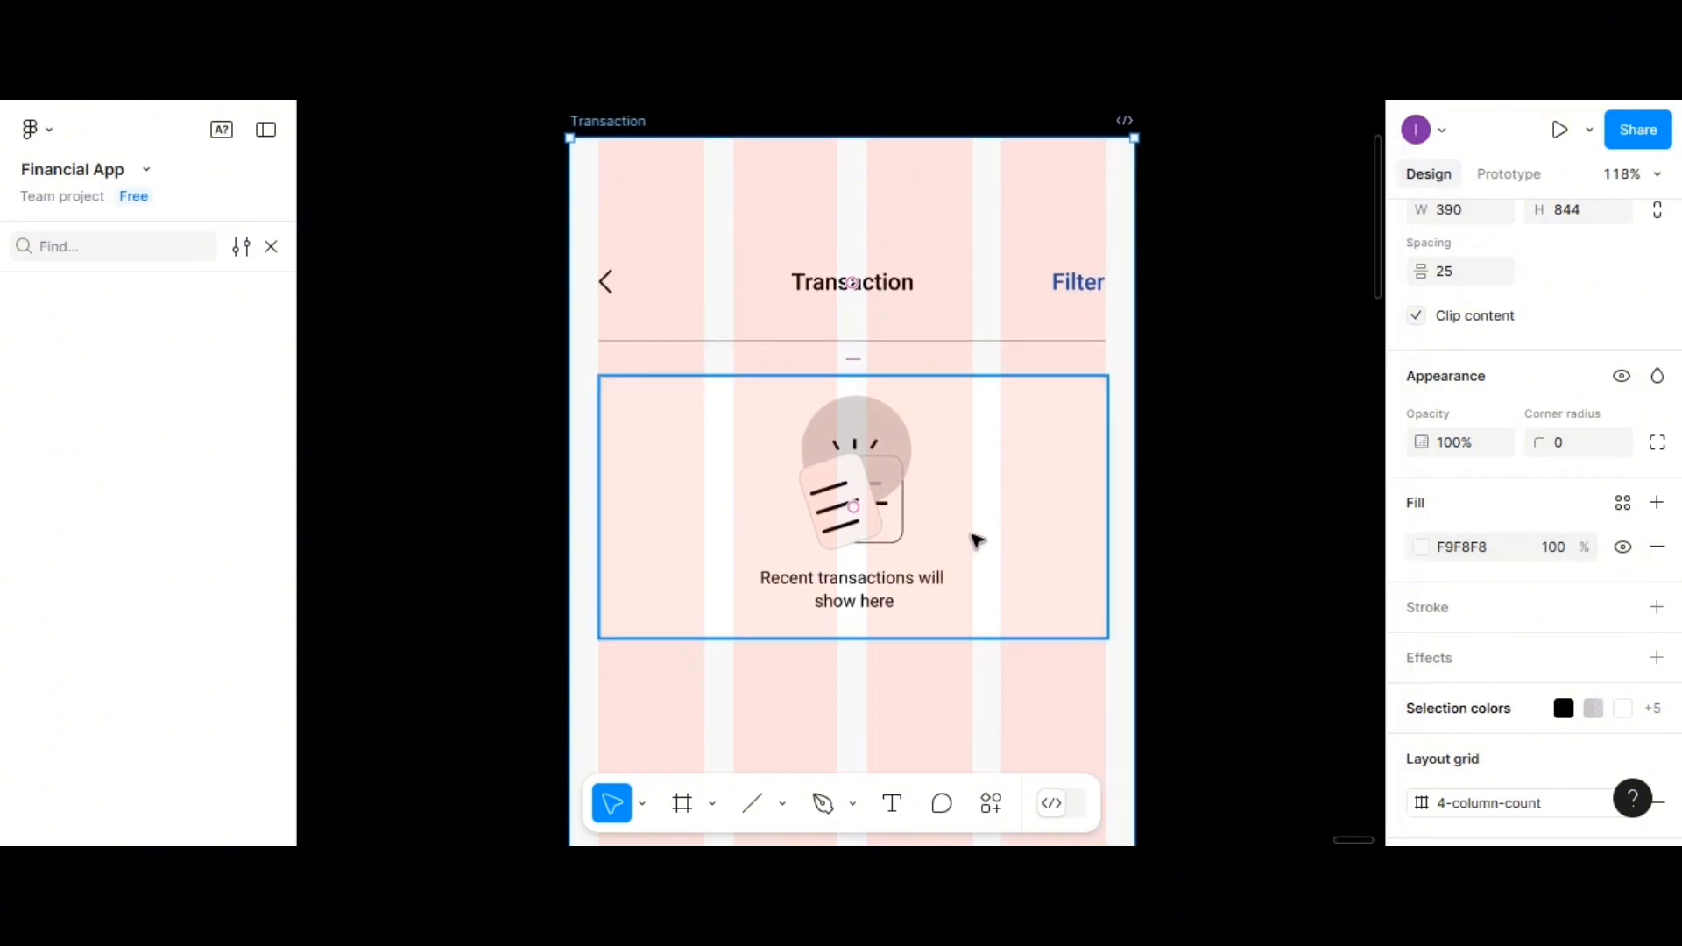
scroll(968, 537, down, 2)
scroll(1415, 675, down, 3)
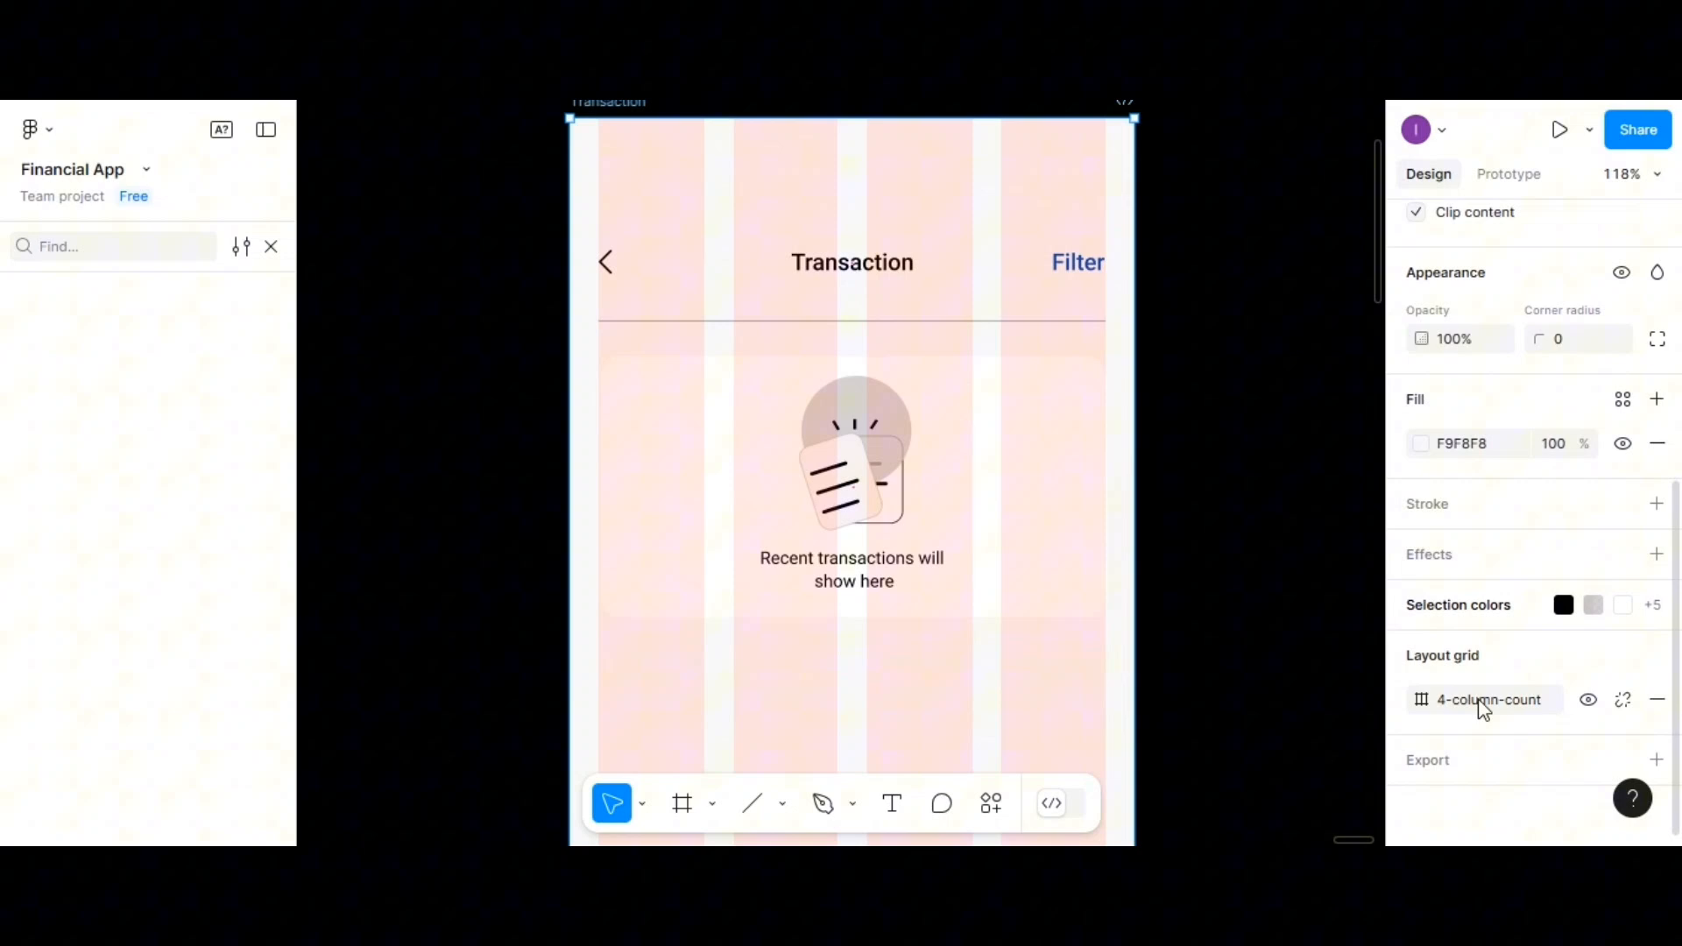
click(1588, 701)
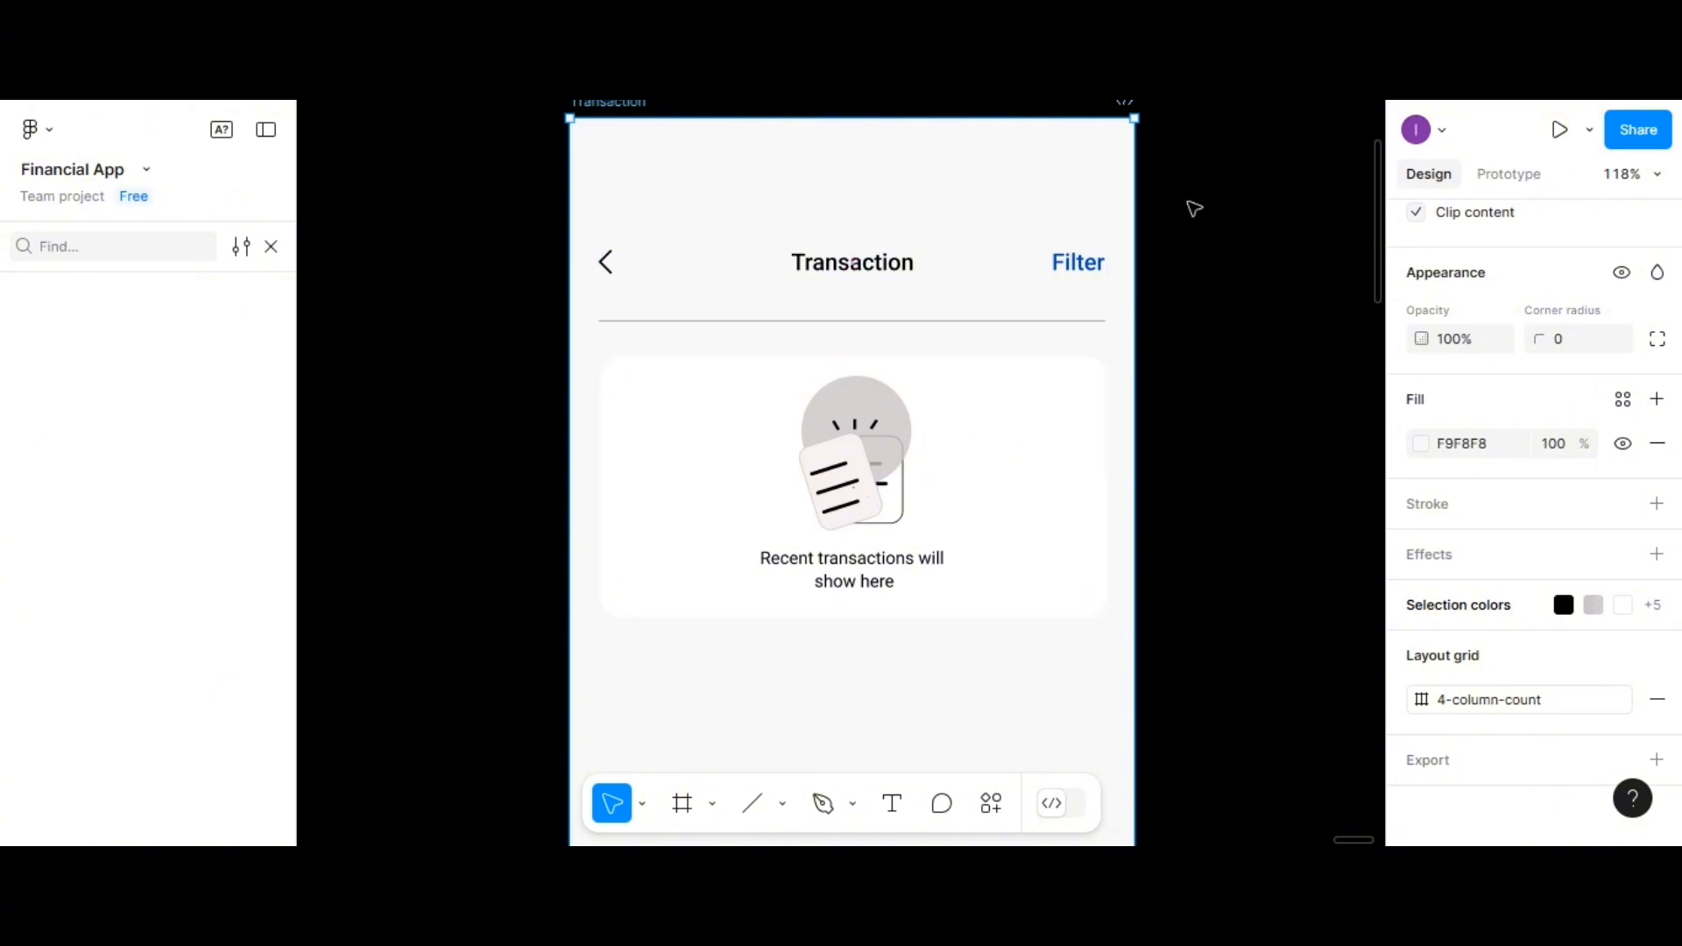
scroll(1138, 435, down, 3)
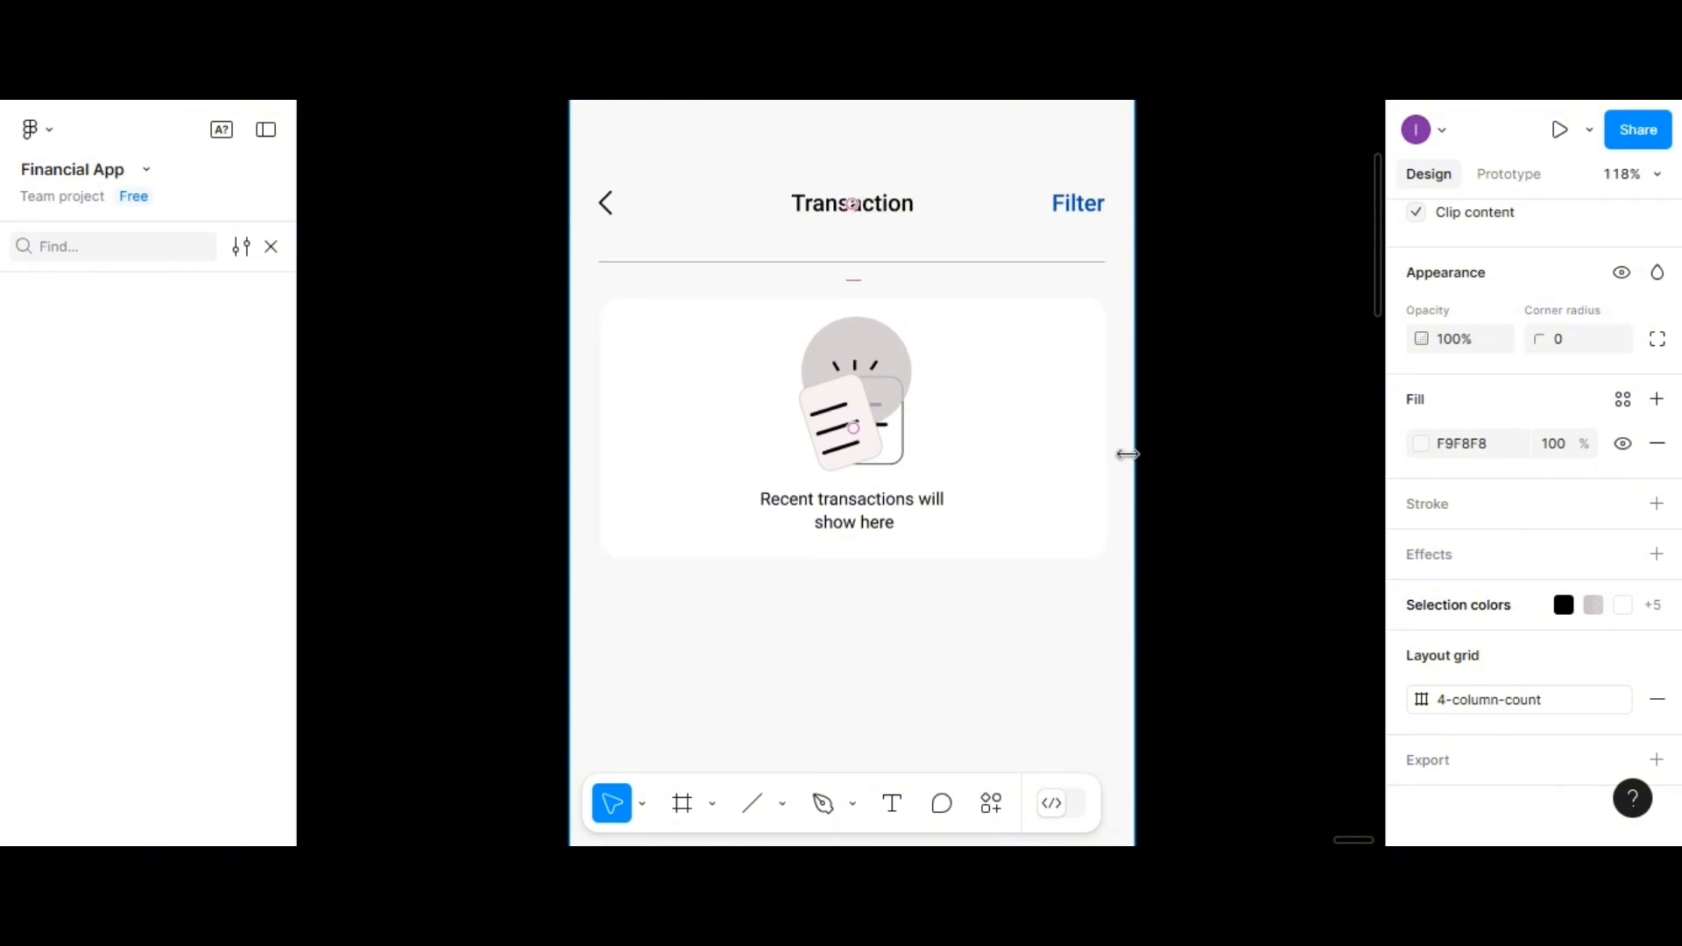
scroll(961, 593, down, 1)
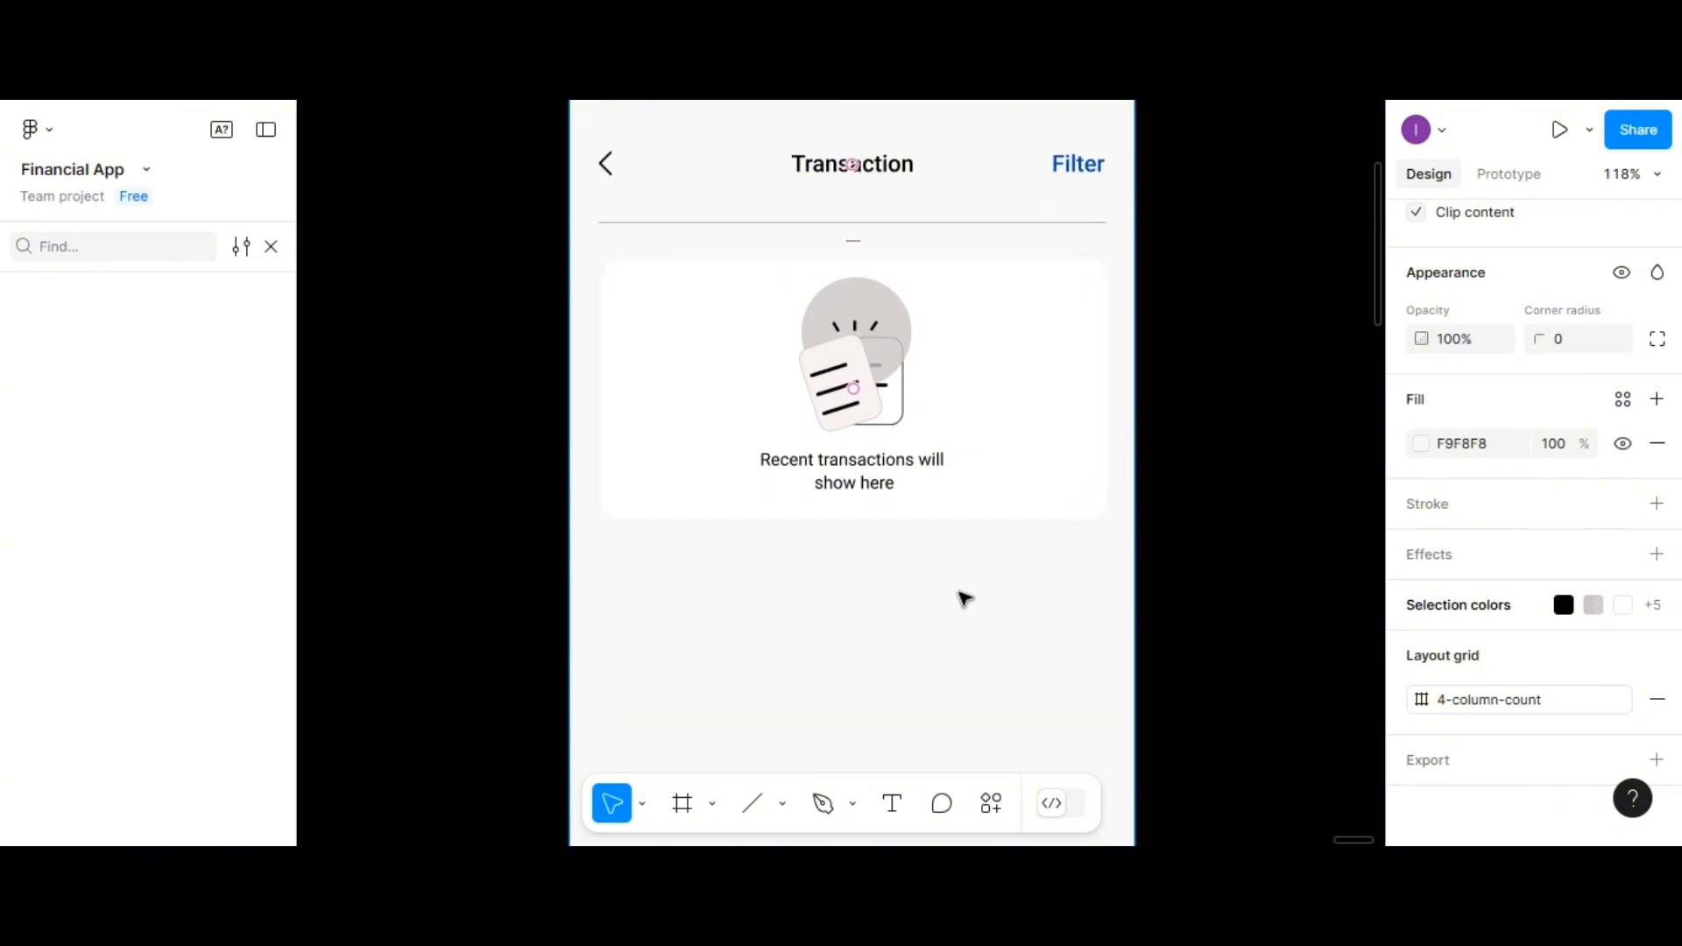
scroll(964, 600, up, 3)
scroll(965, 599, up, 5)
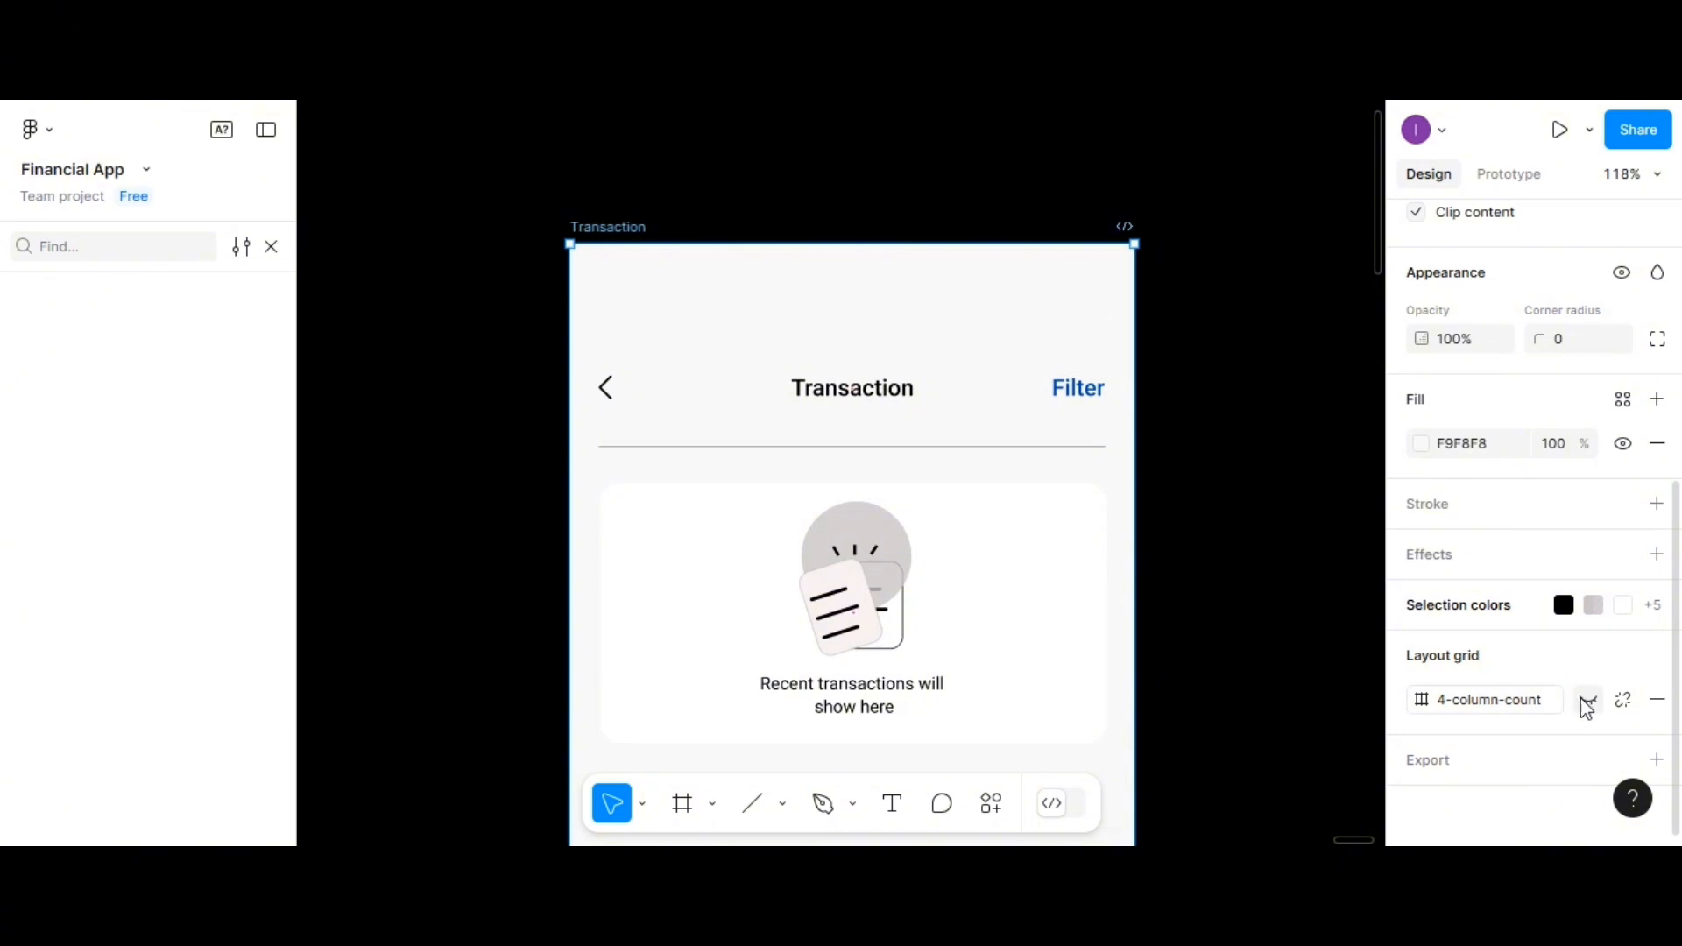
click(1586, 700)
Draw a second 350-wide frame beneath the illustration card and set its height to 500
scroll(1073, 608, down, 4)
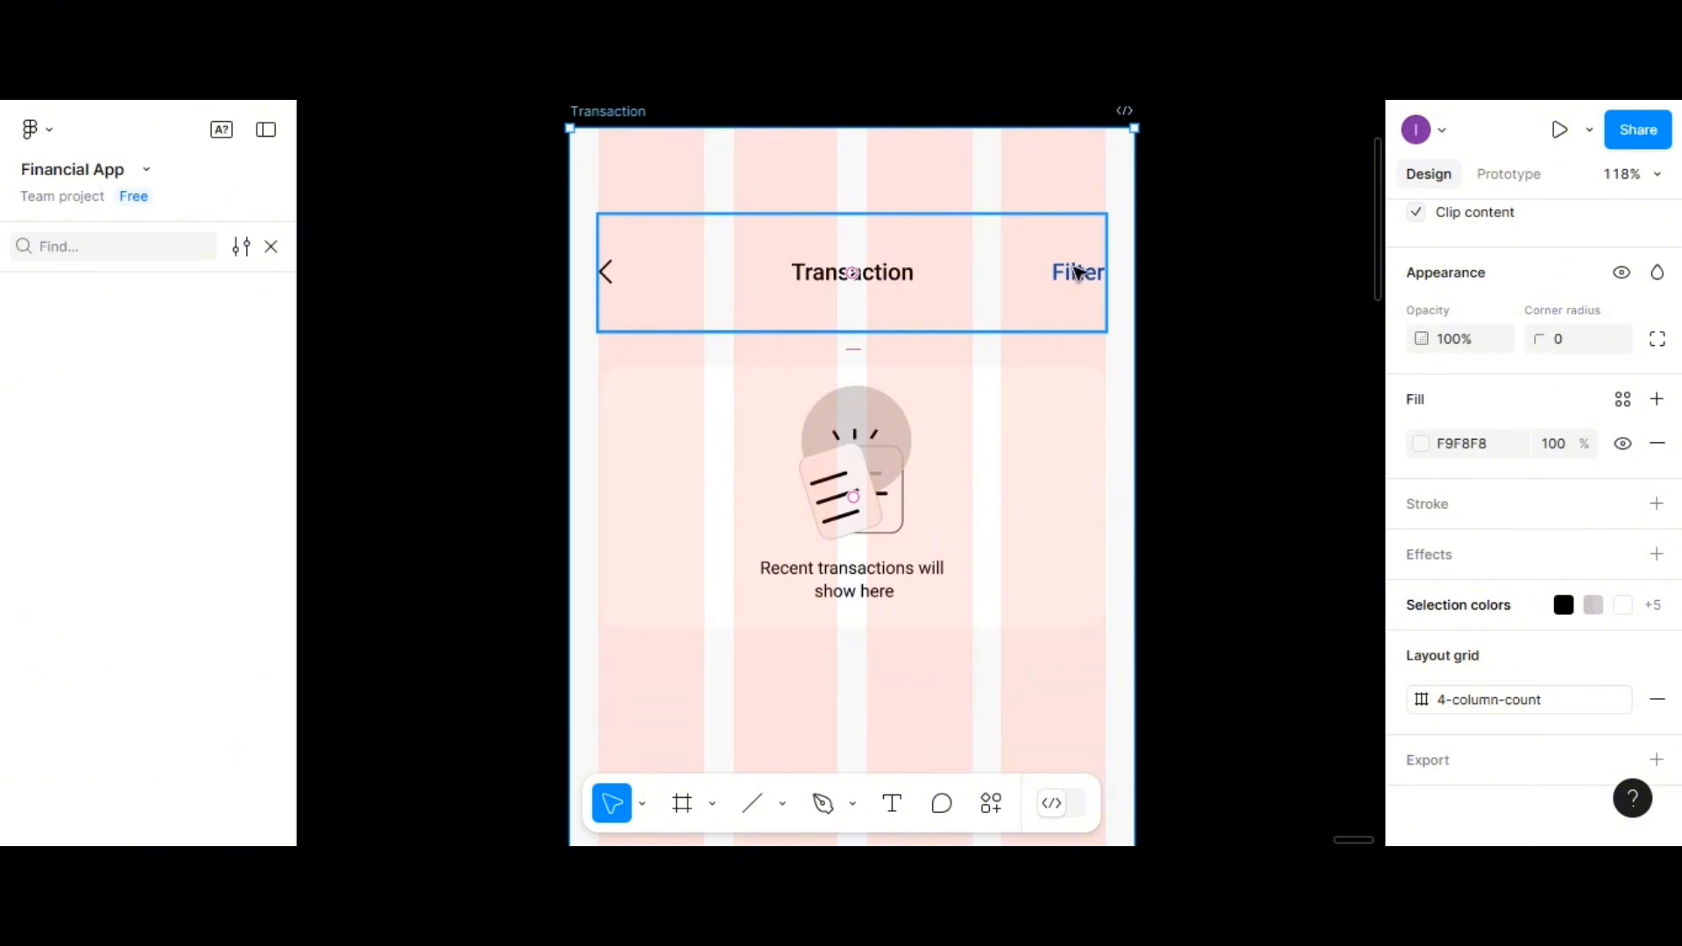
scroll(1043, 435, down, 2)
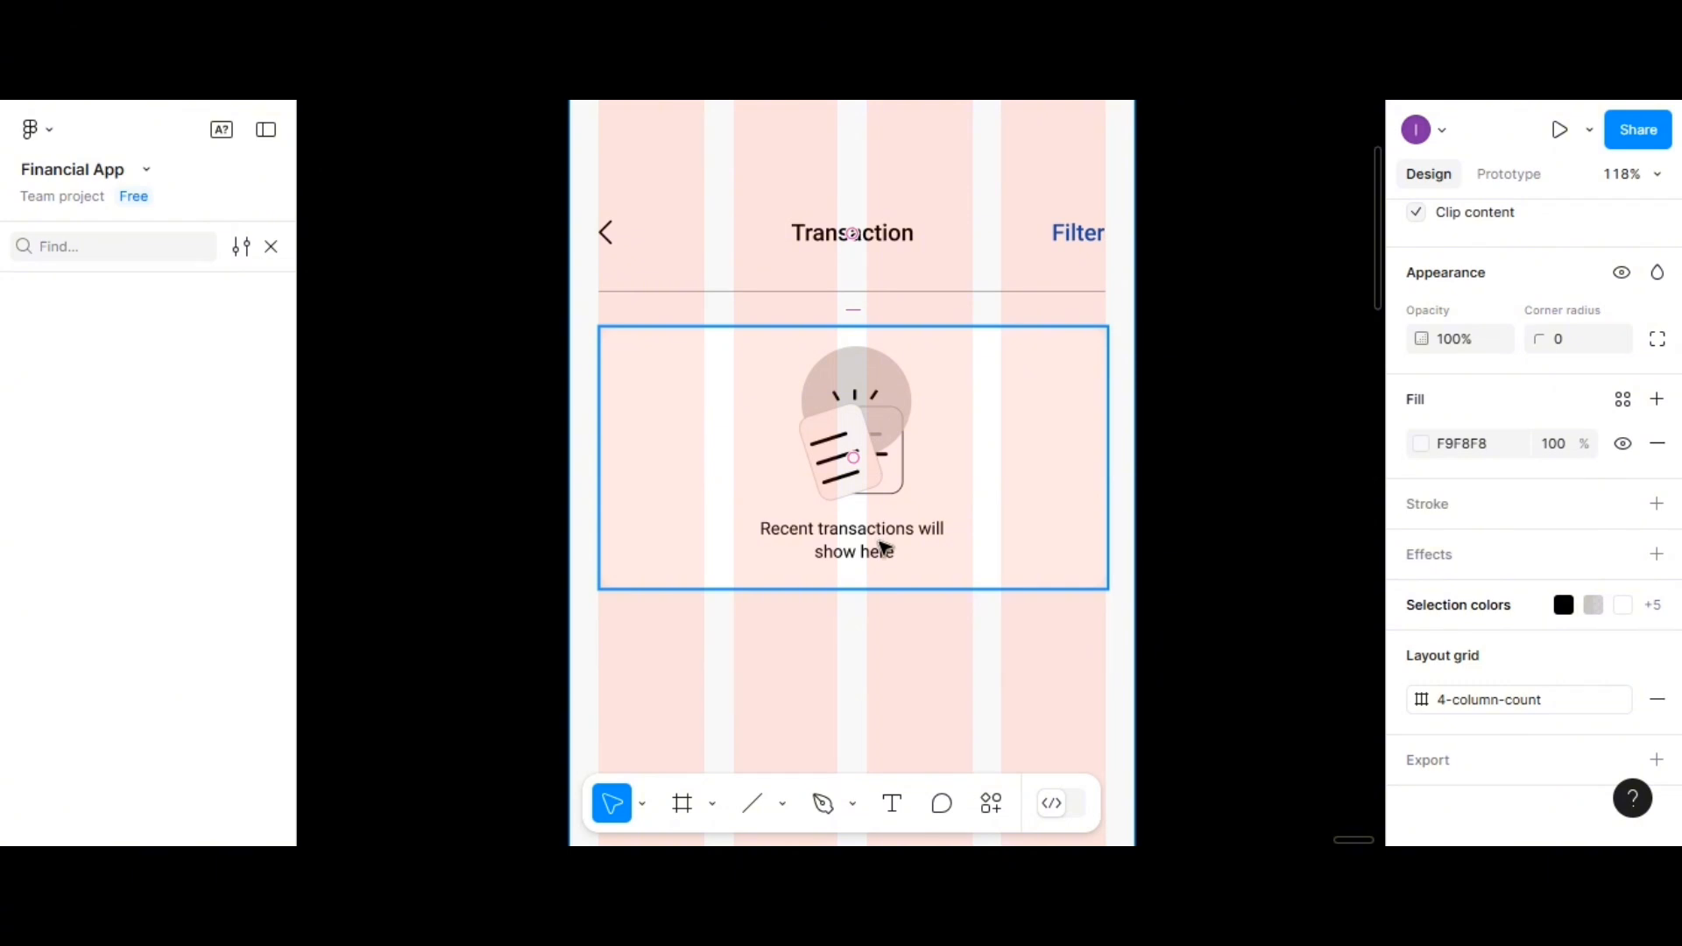
scroll(883, 547, down, 3)
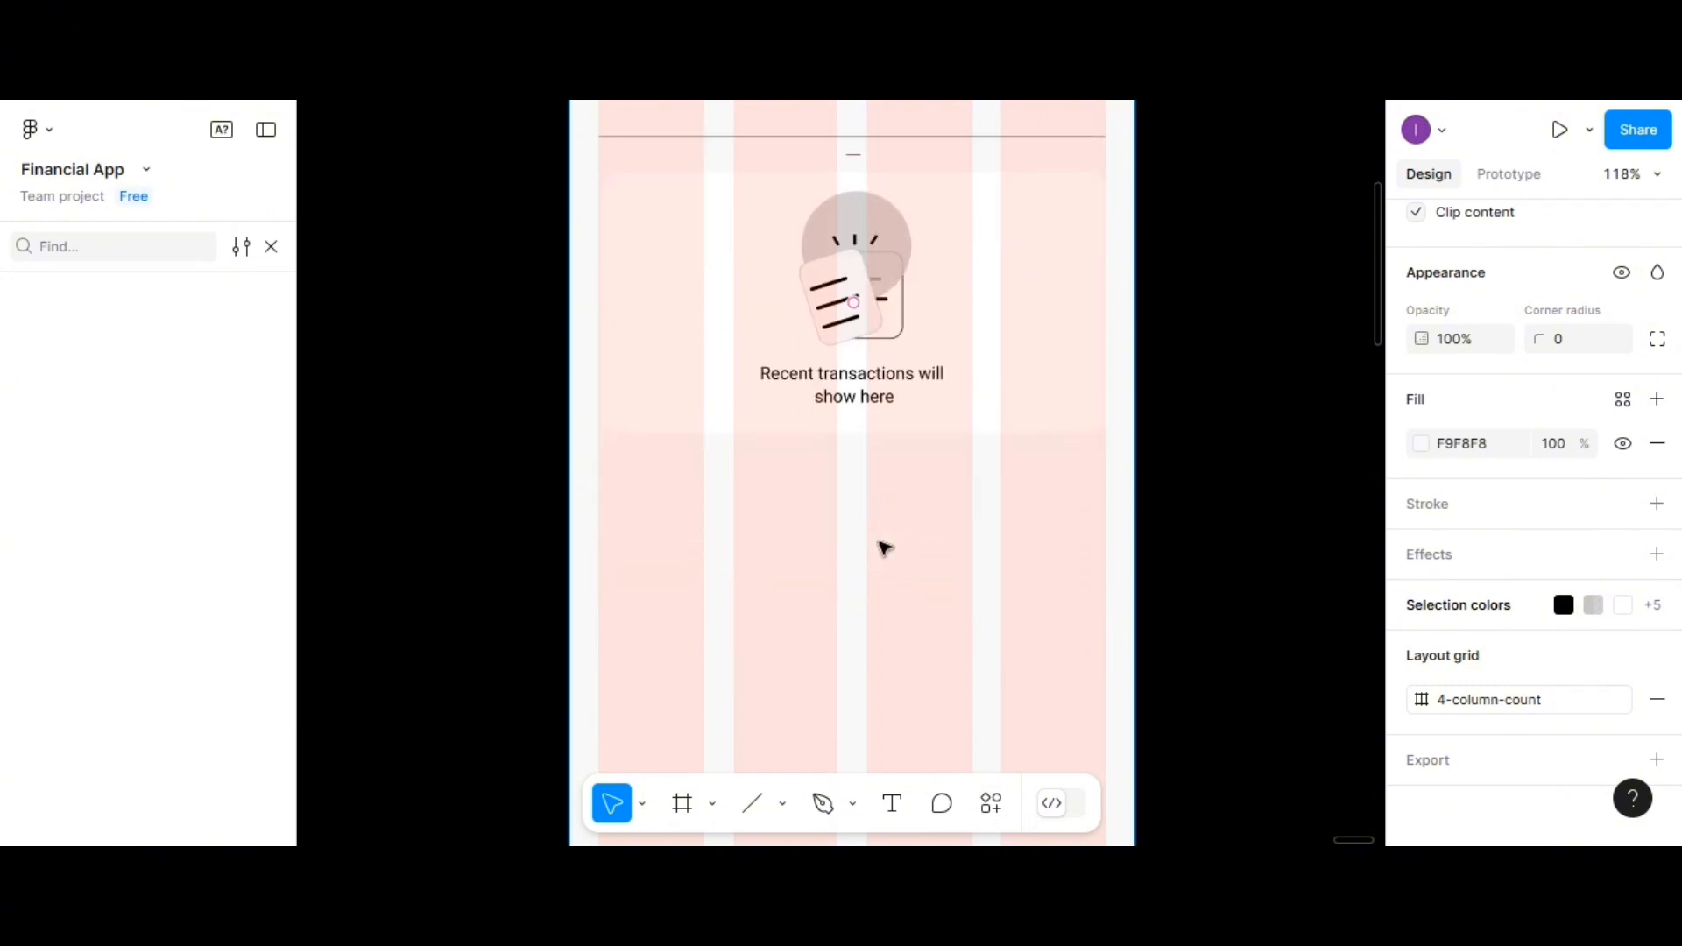
scroll(883, 548, down, 1)
click(684, 803)
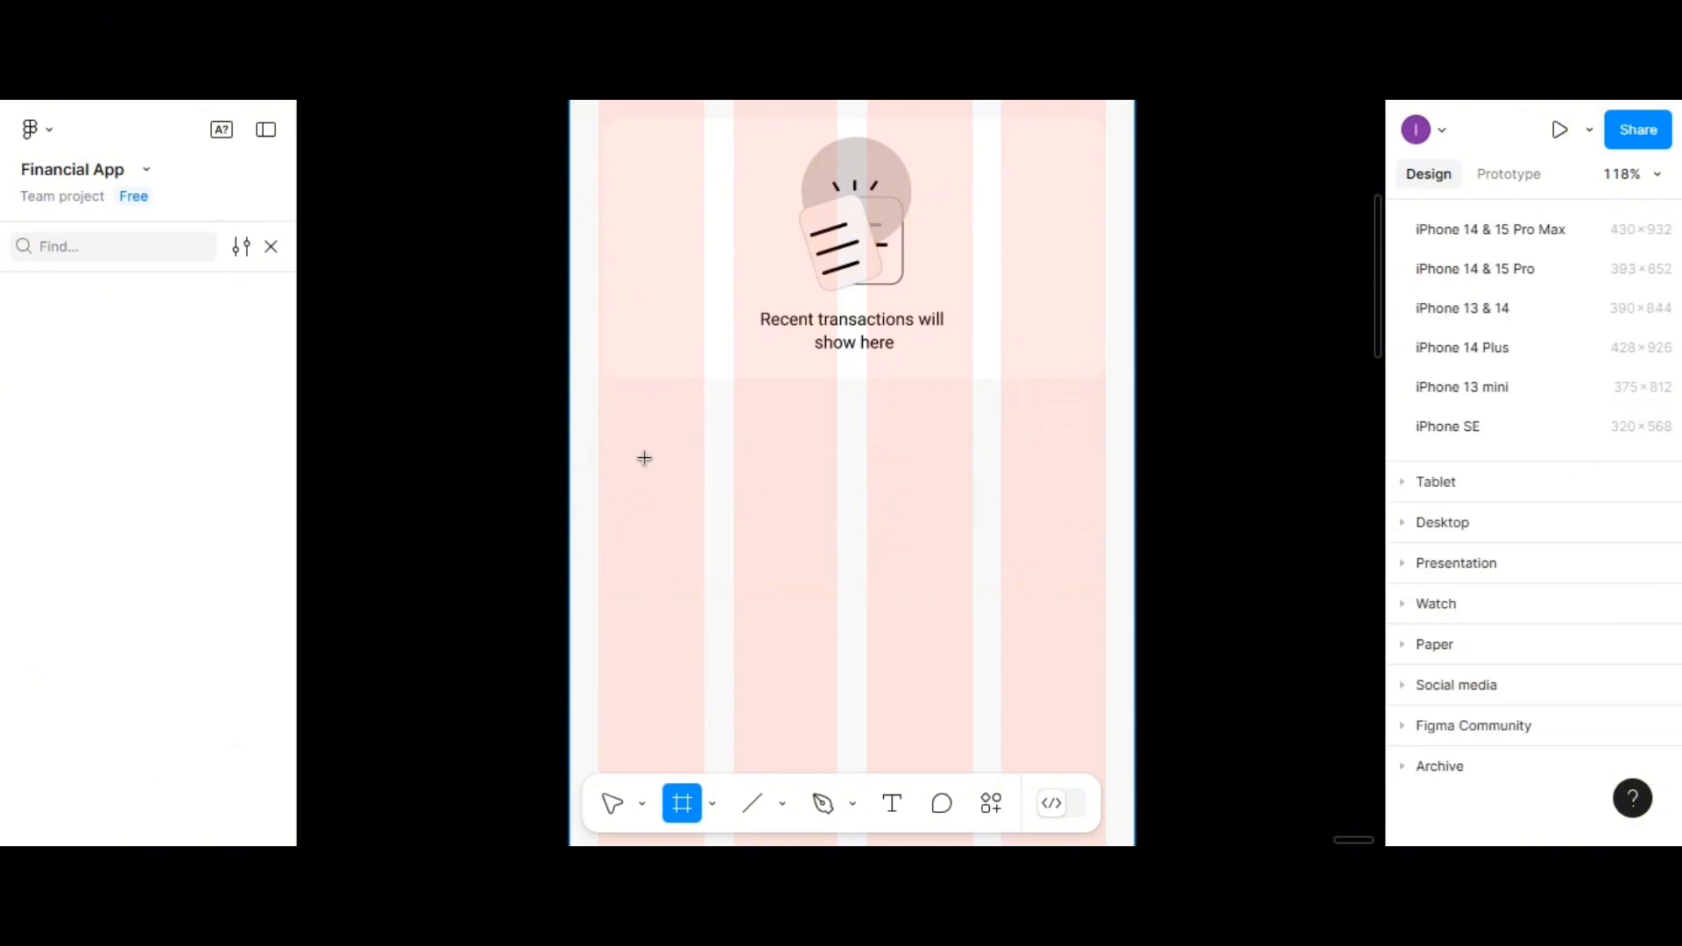
drag(602, 416, 1106, 622)
scroll(1496, 638, down, 1)
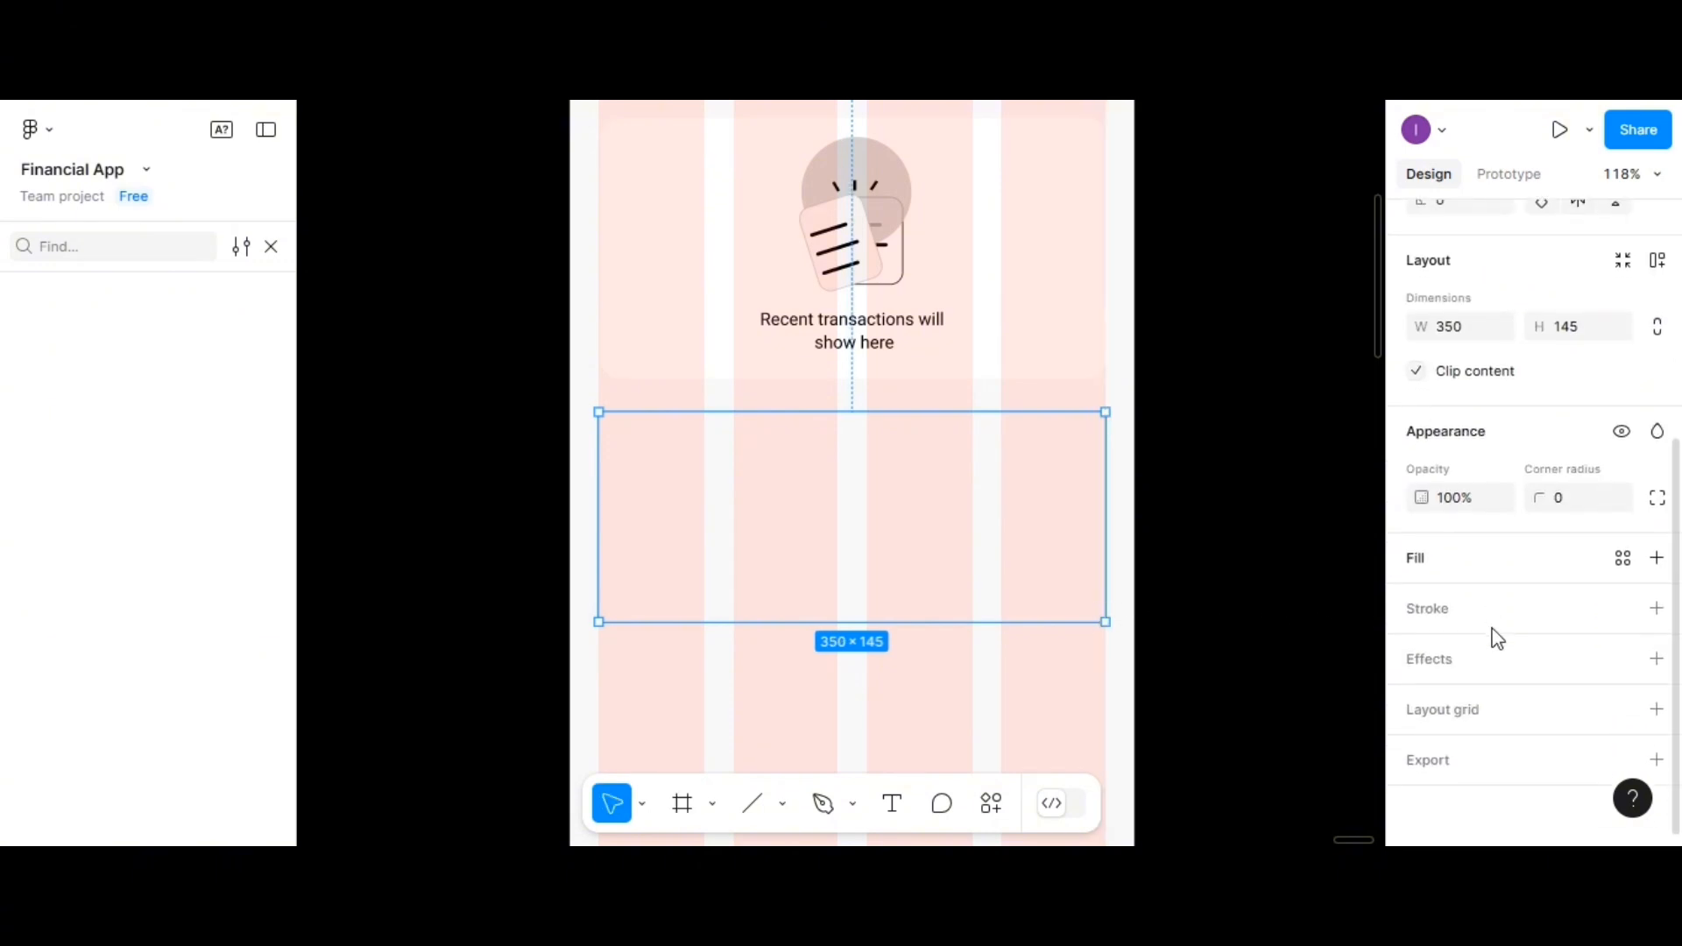
click(1582, 339)
key(Return)
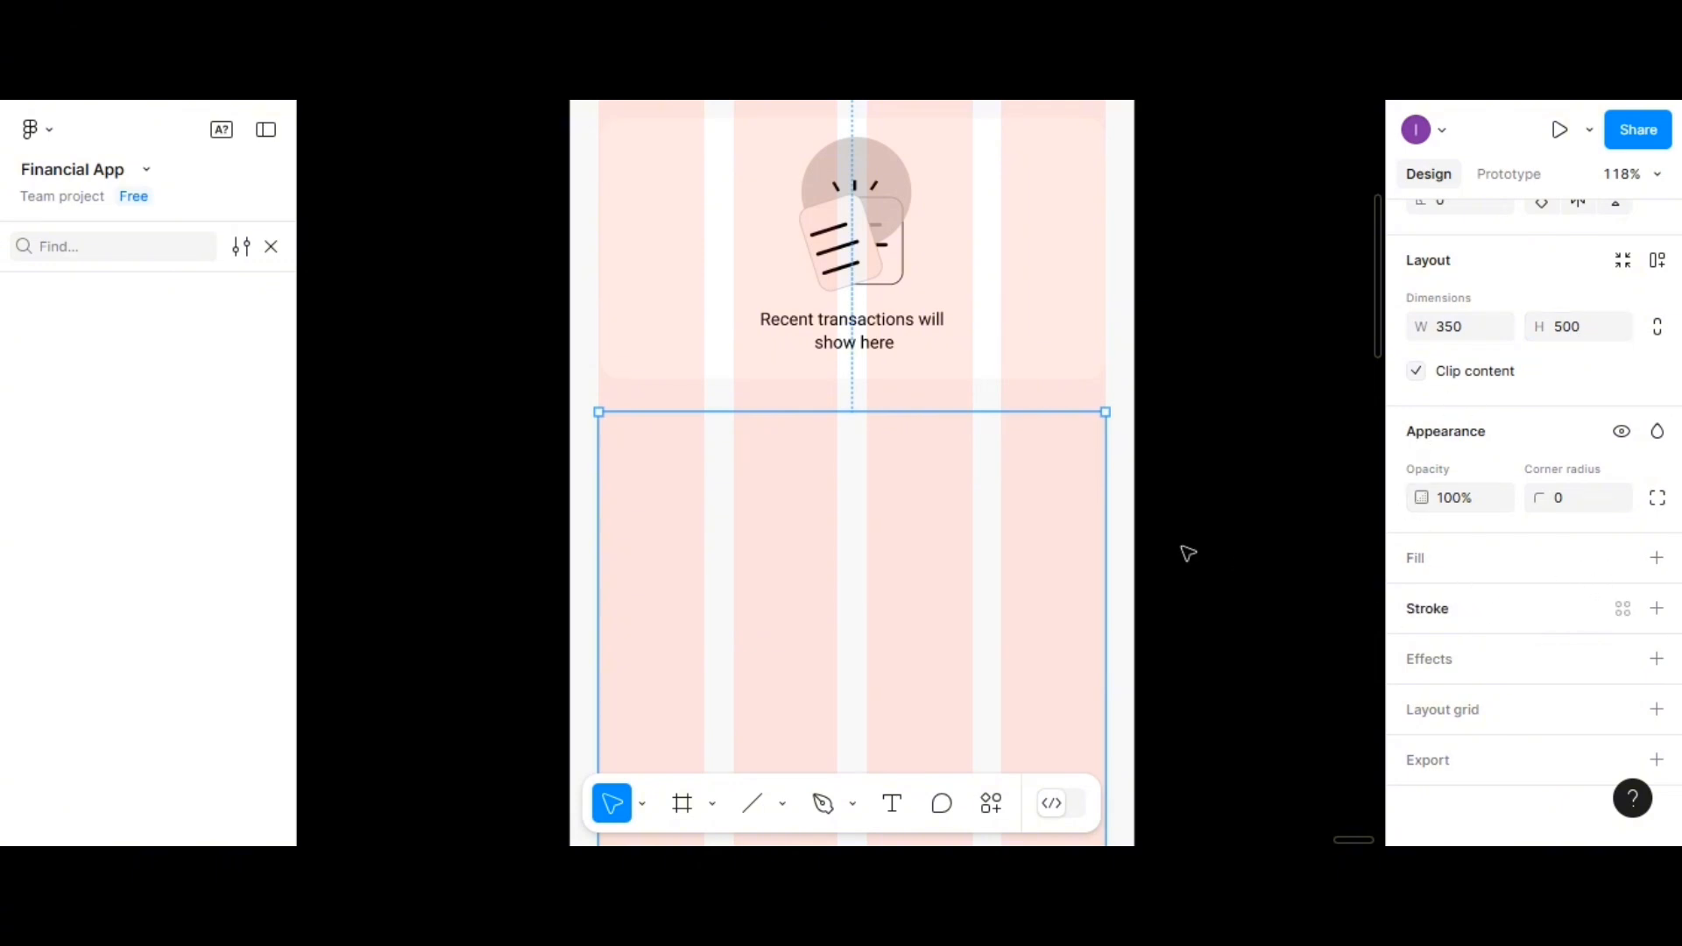
Add a white FFFFFF fill to the 500-high frame
scroll(1048, 526, down, 5)
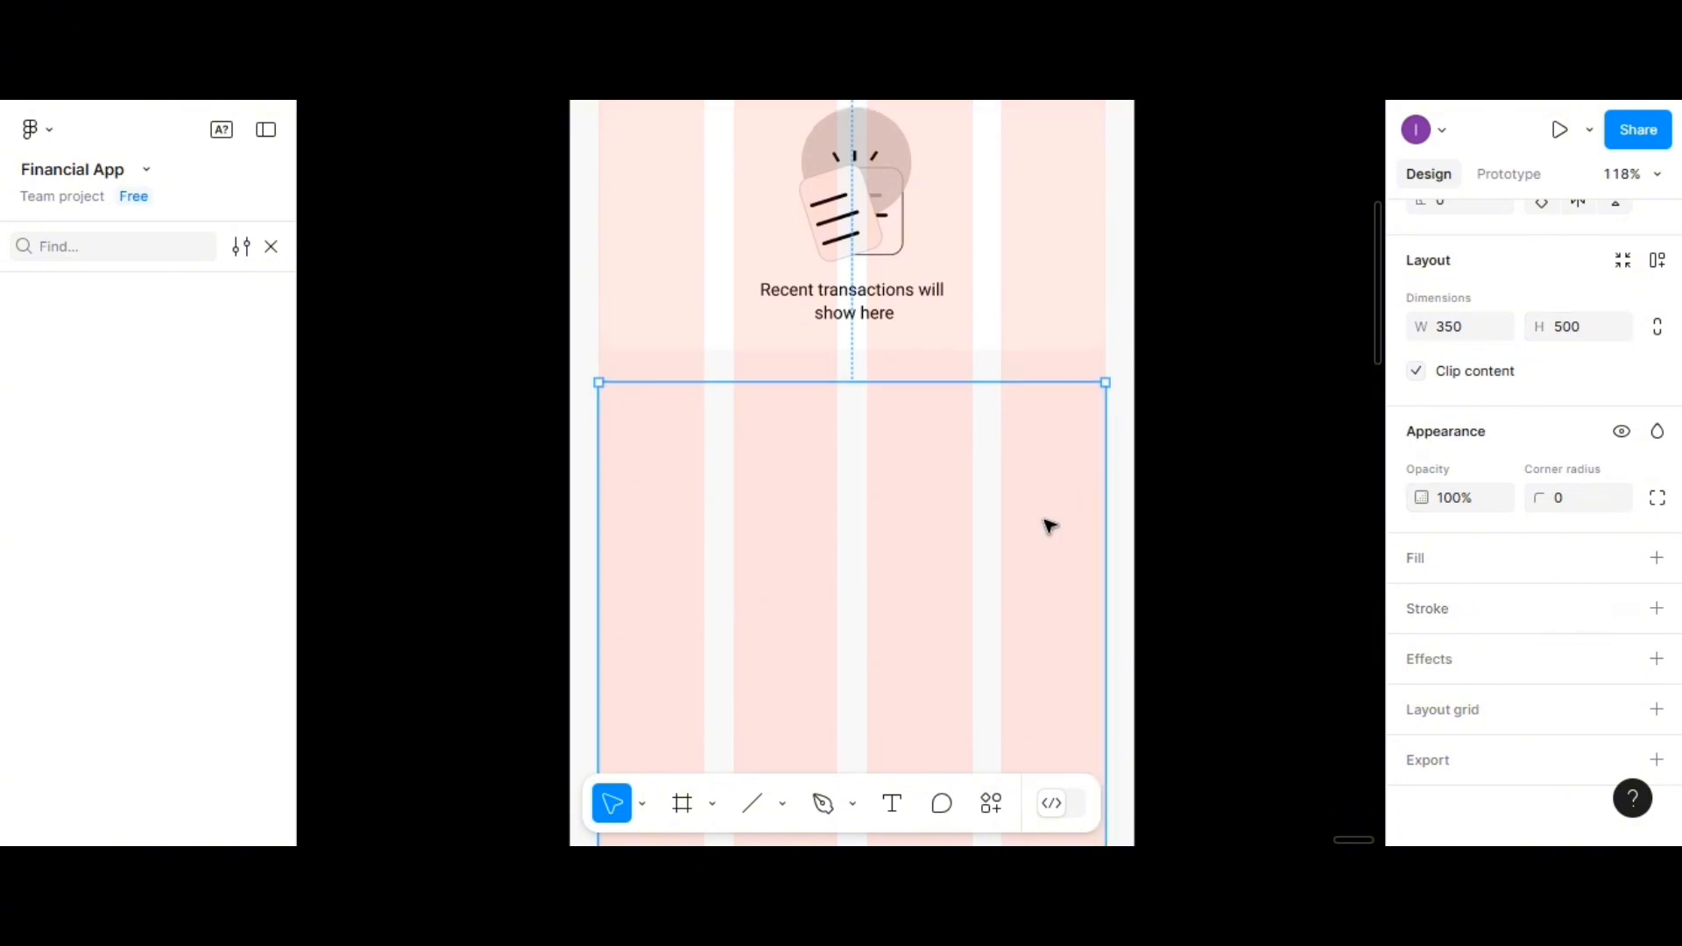
click(1418, 574)
scroll(1462, 626, down, 2)
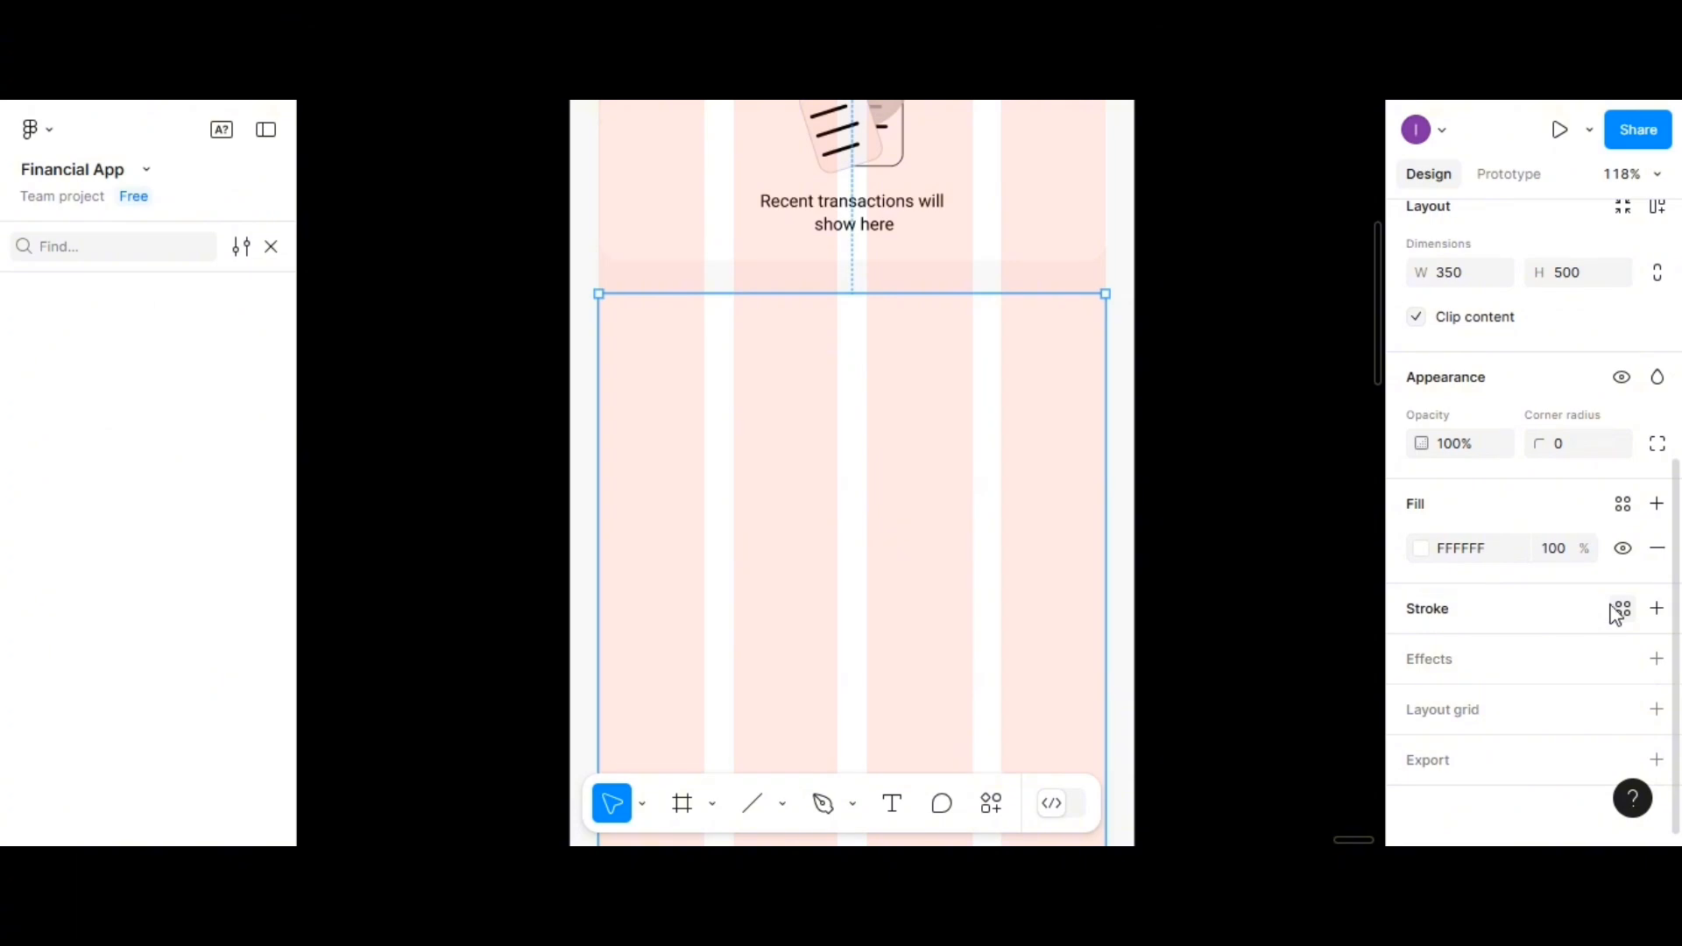
Round the tall frame's two upper corners to a radius of 25 and set both lower corners to 0
click(1568, 446)
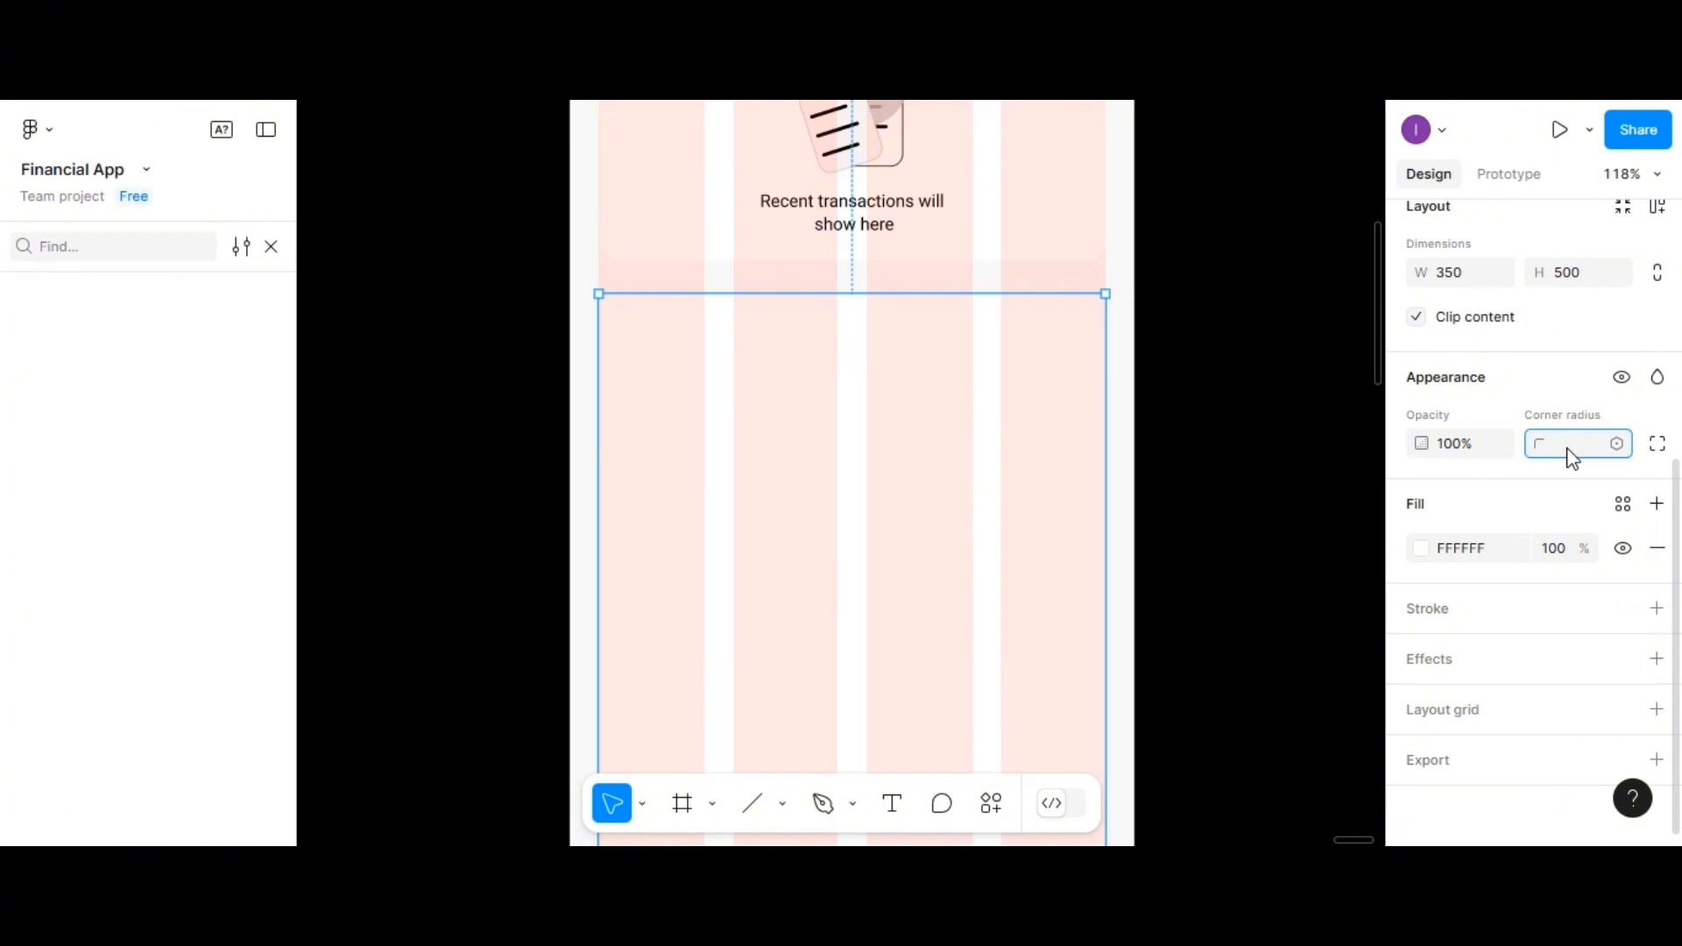
click(1658, 447)
click(1287, 526)
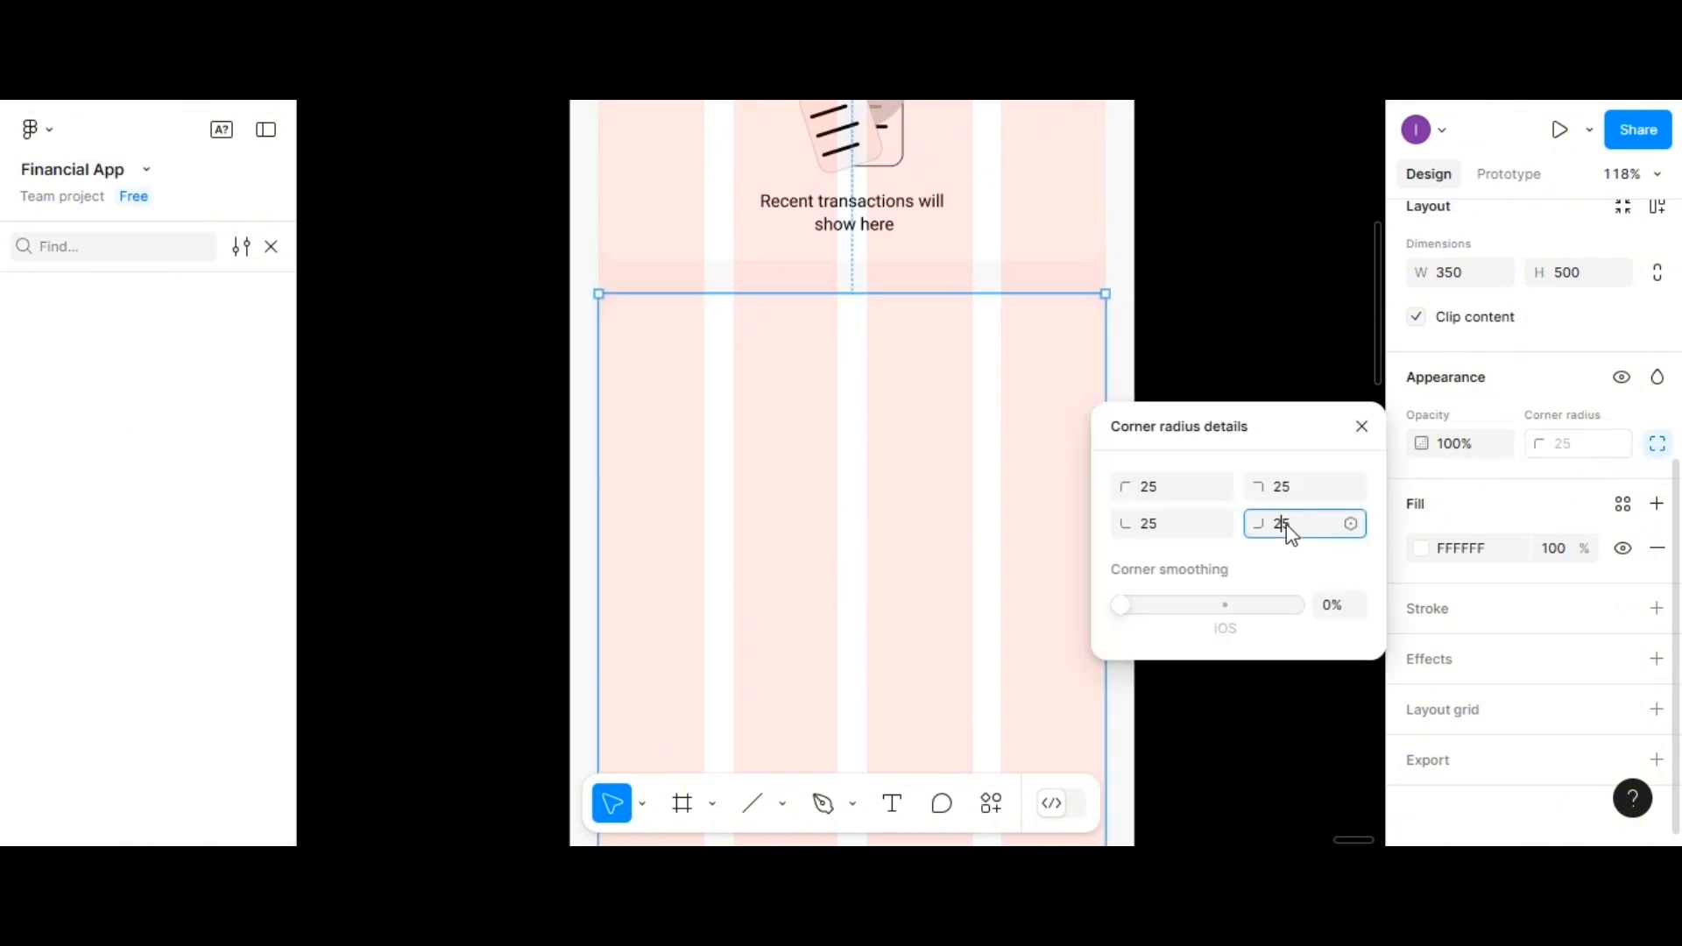
double_click(1288, 528)
text(0)
click(1174, 528)
text(0)
click(910, 490)
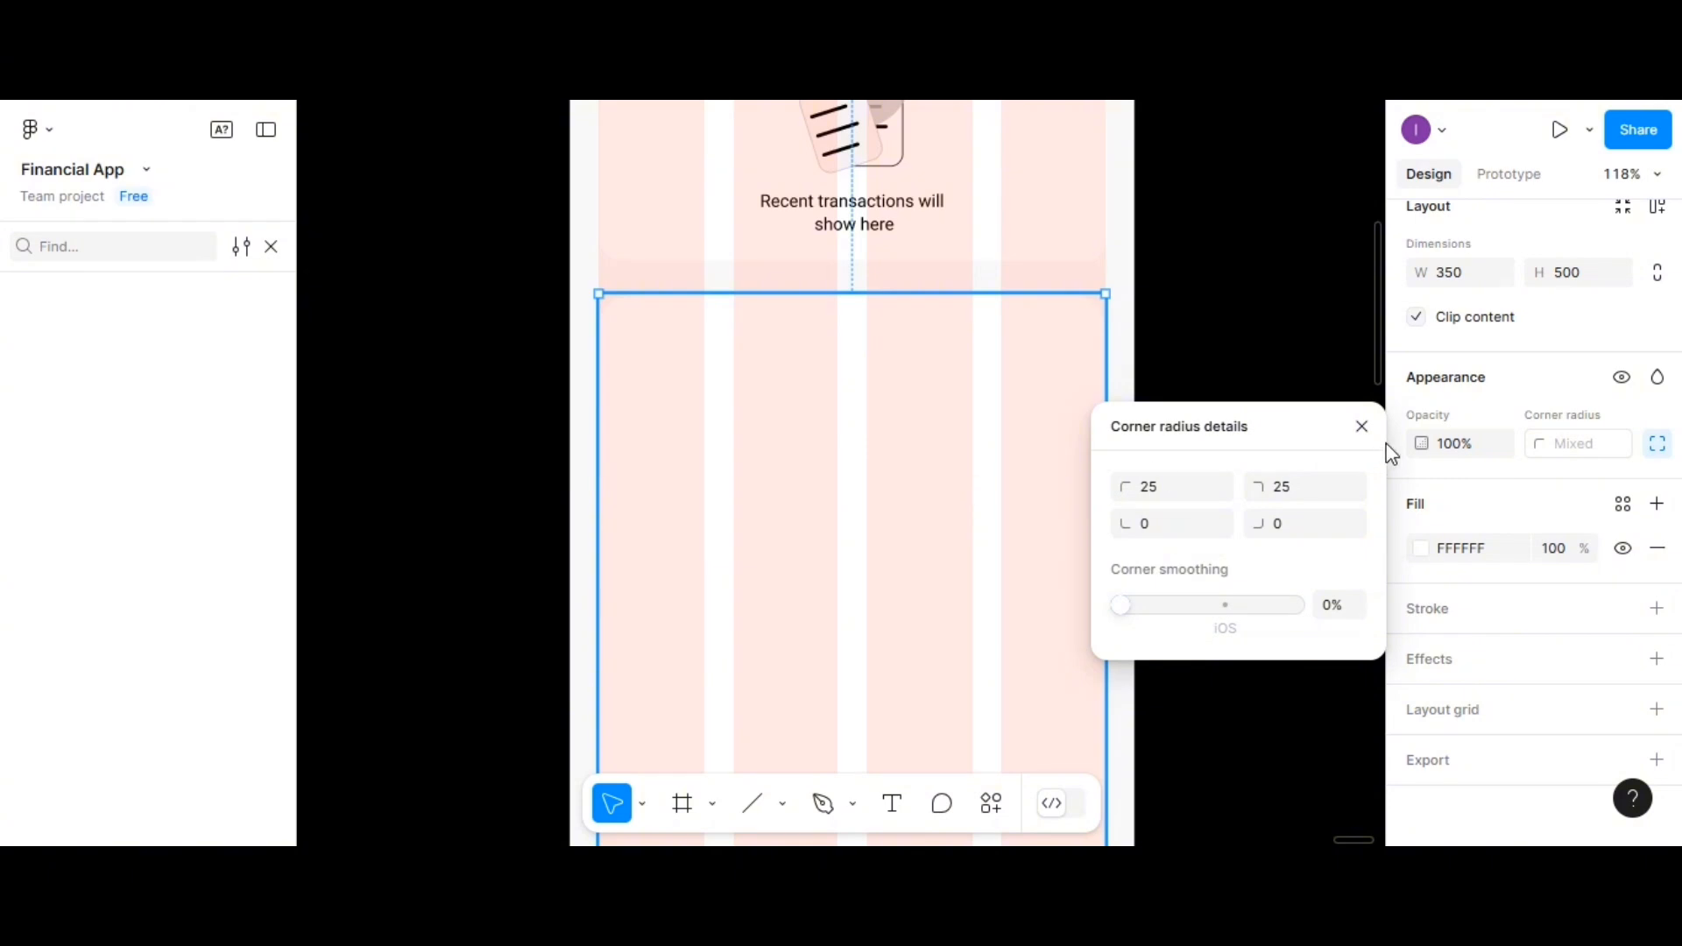
click(1362, 426)
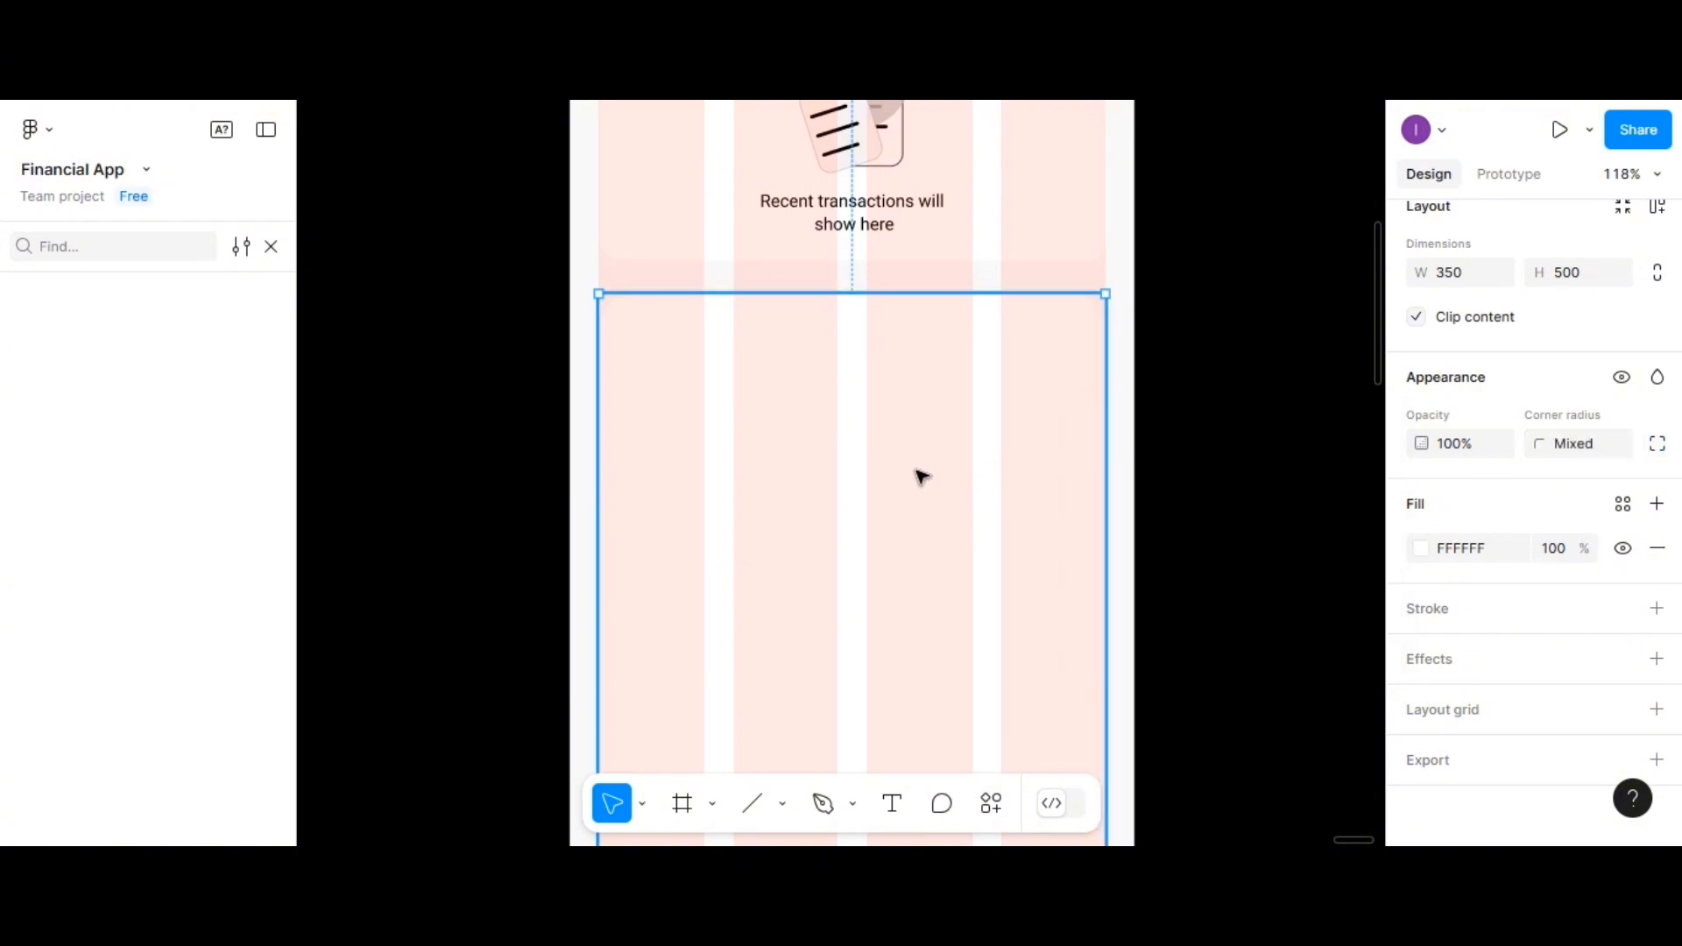
Move the tall white frame out of the phone screen onto the empty canvas beside it
ctrl+scroll(919, 475, down, 5)
scroll(906, 487, down, 1)
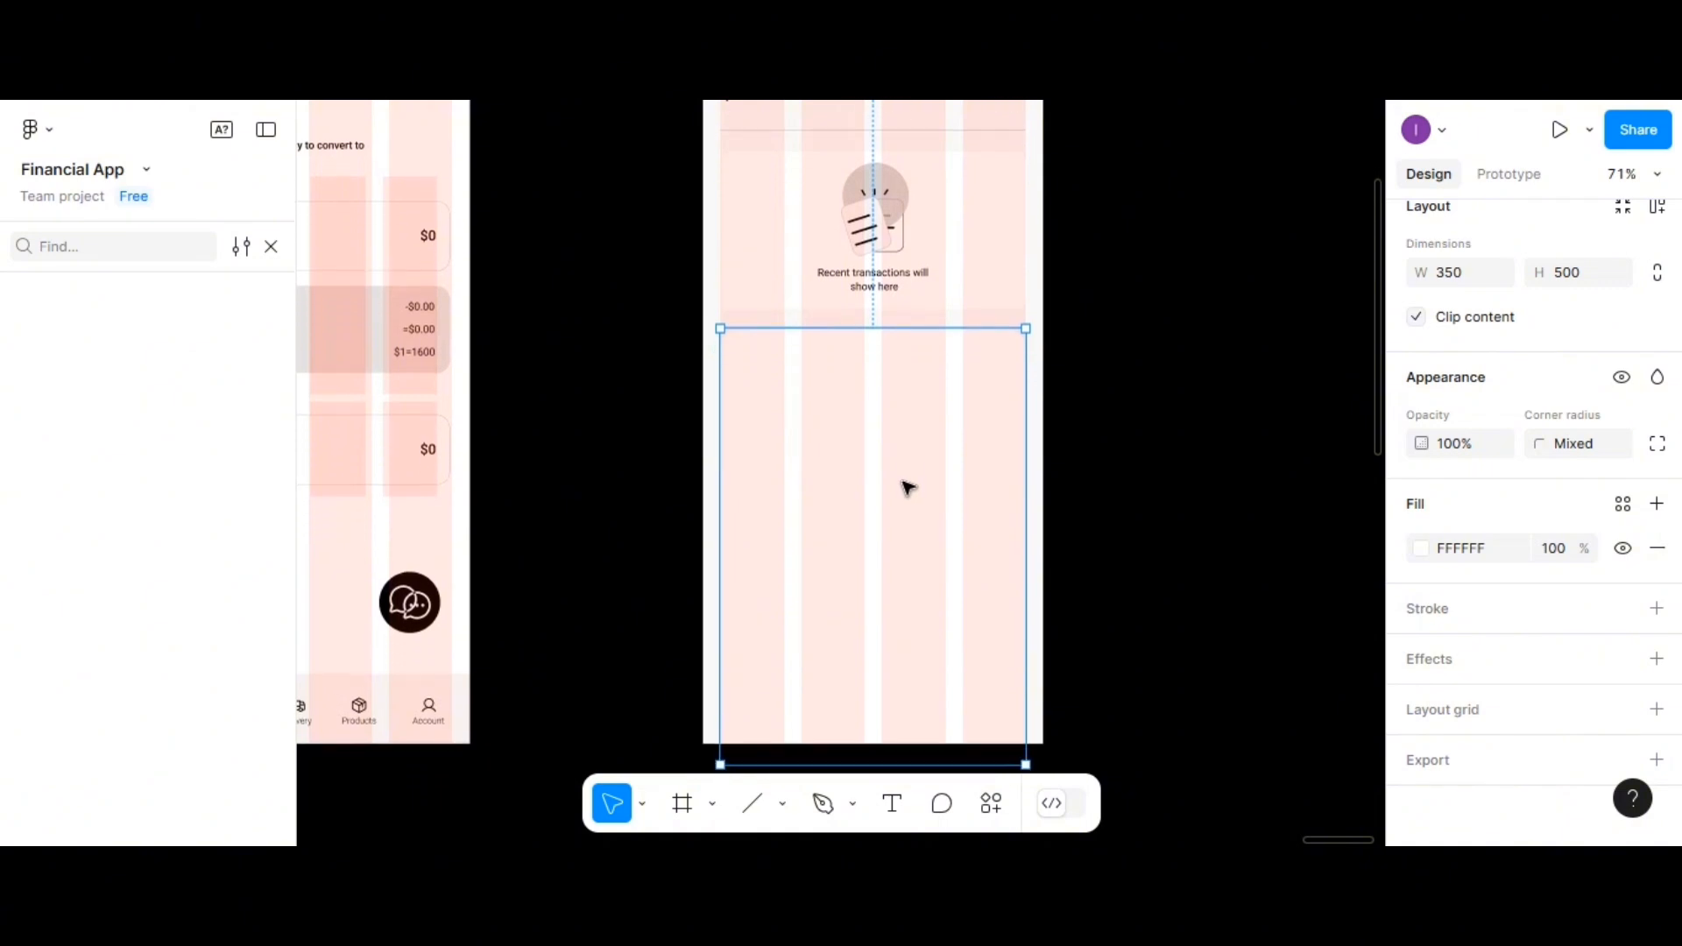
drag(905, 488, 1275, 471)
scroll(1276, 469, right, 5)
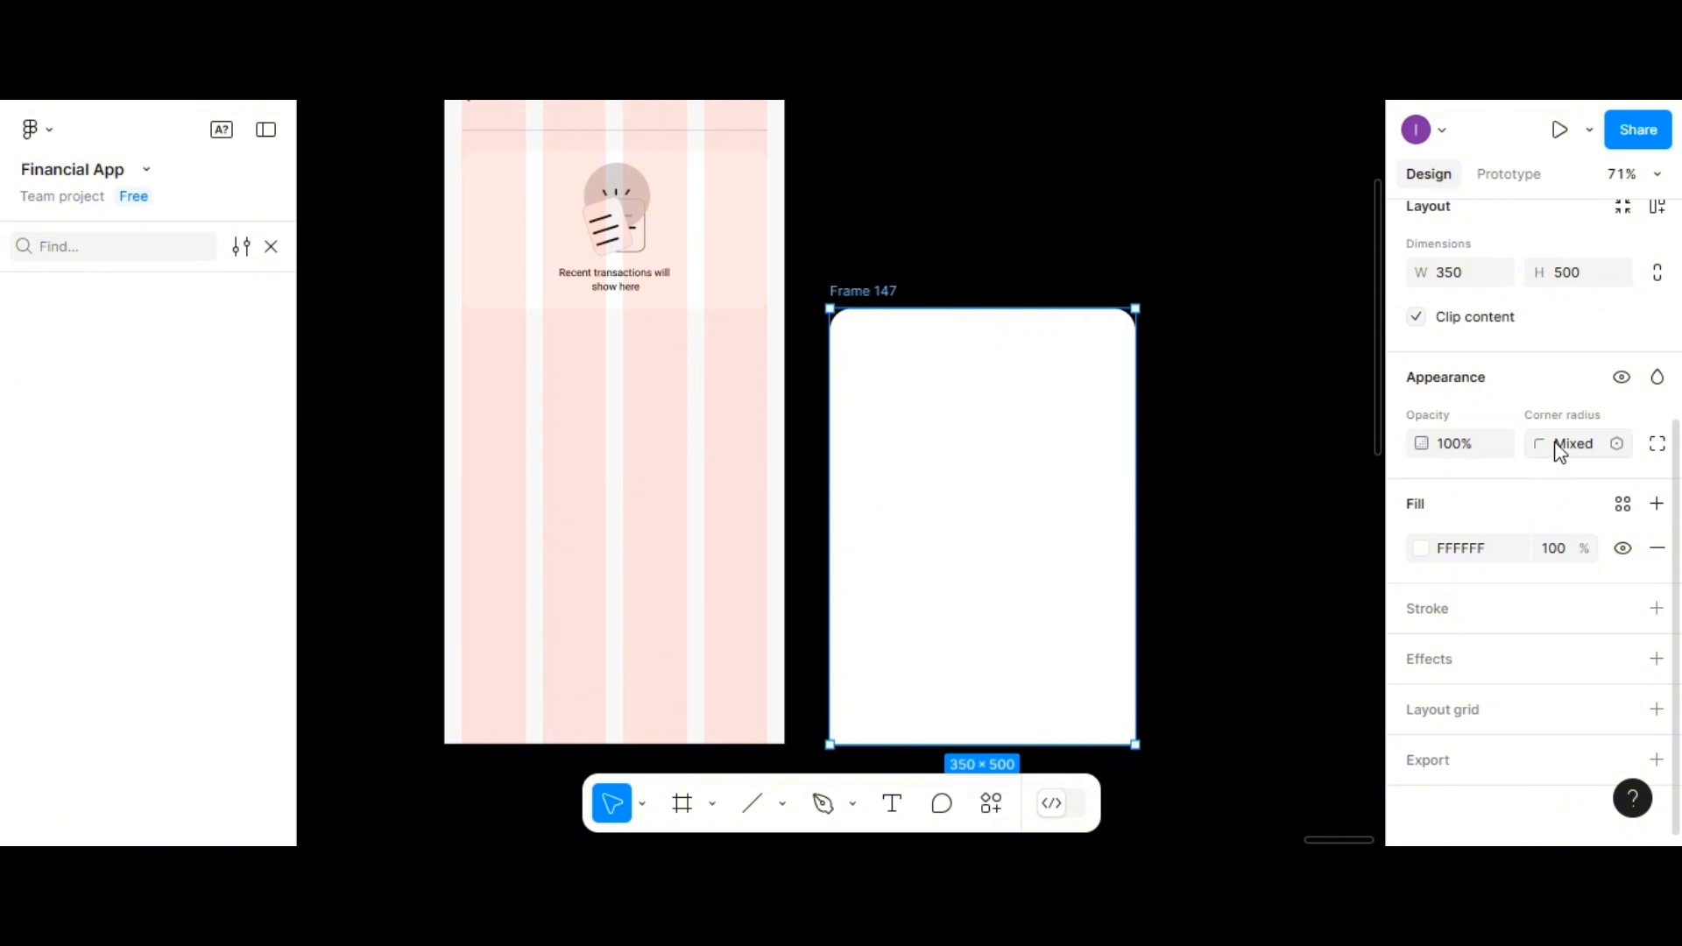
Try a height of 300 on the white frame, set it to 350 instead, and shift the frame slightly down
scroll(1558, 438, up, 3)
click(1582, 526)
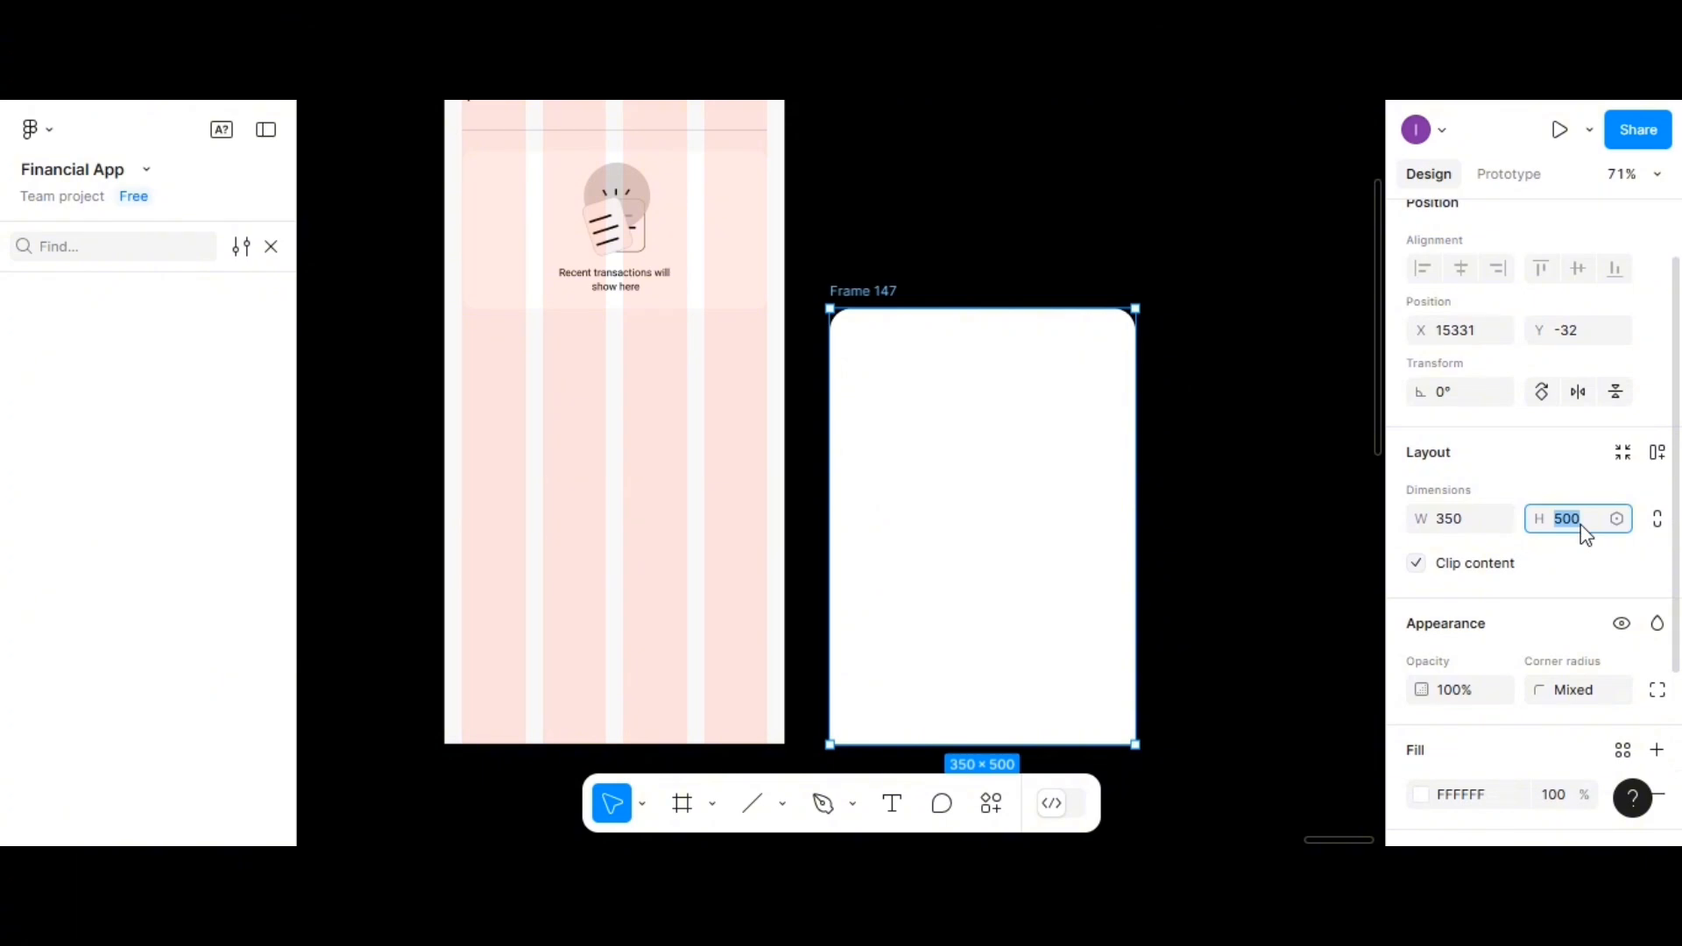
text(300)
key(Return)
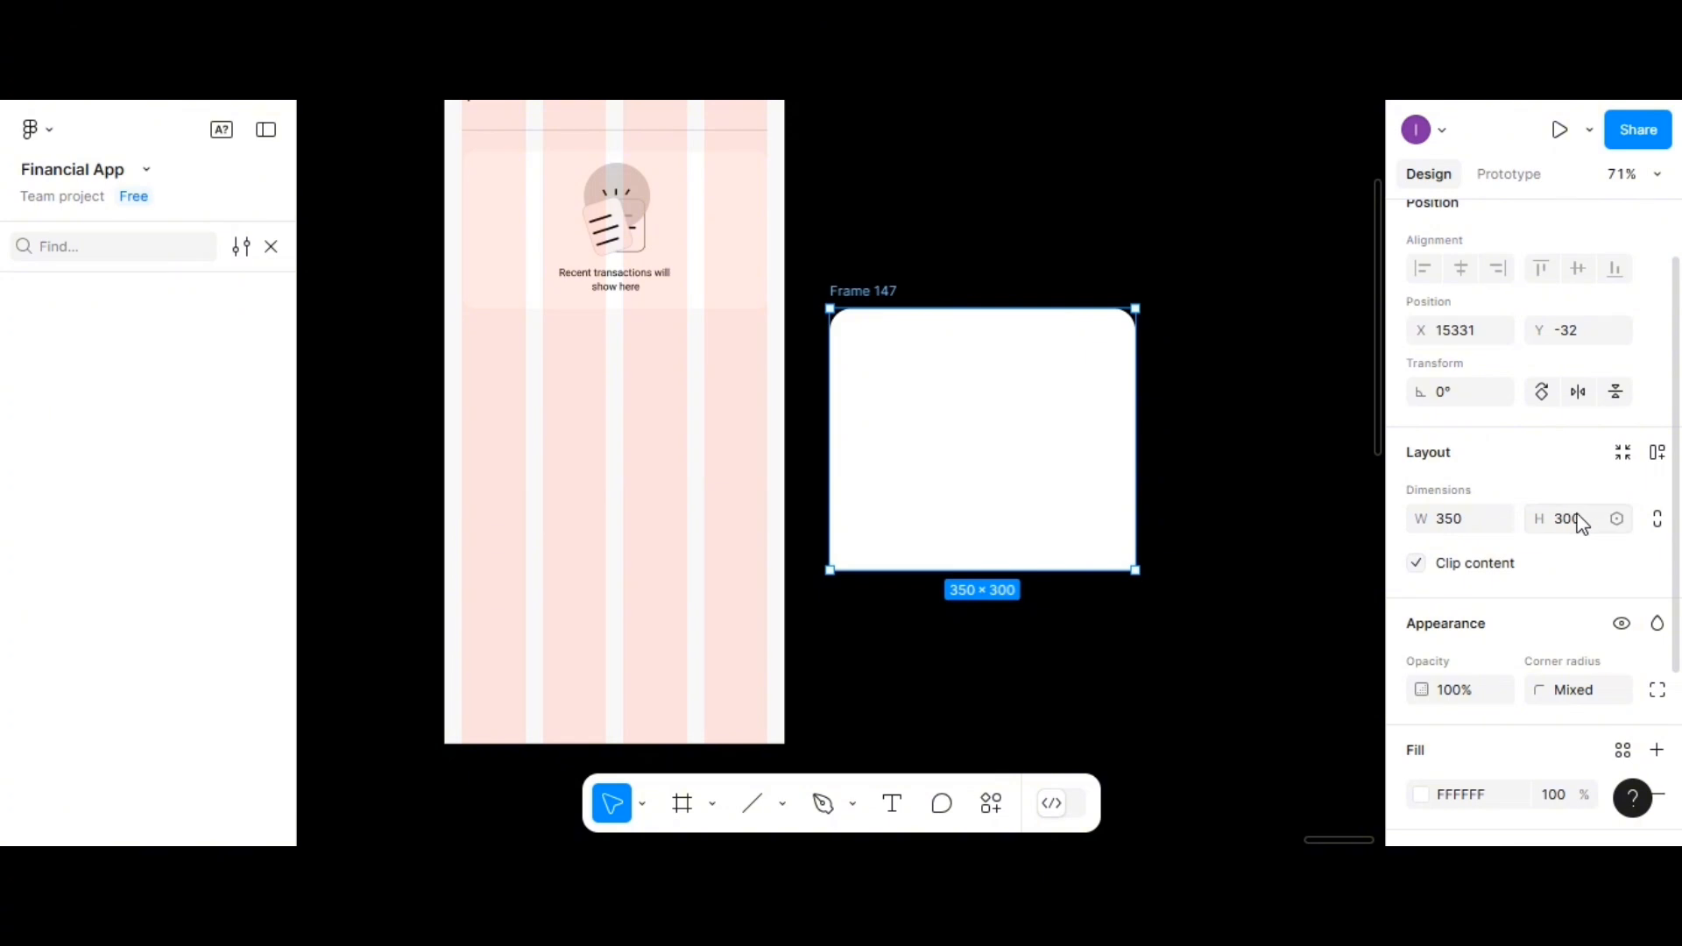
click(1581, 523)
text(350)
key(Return)
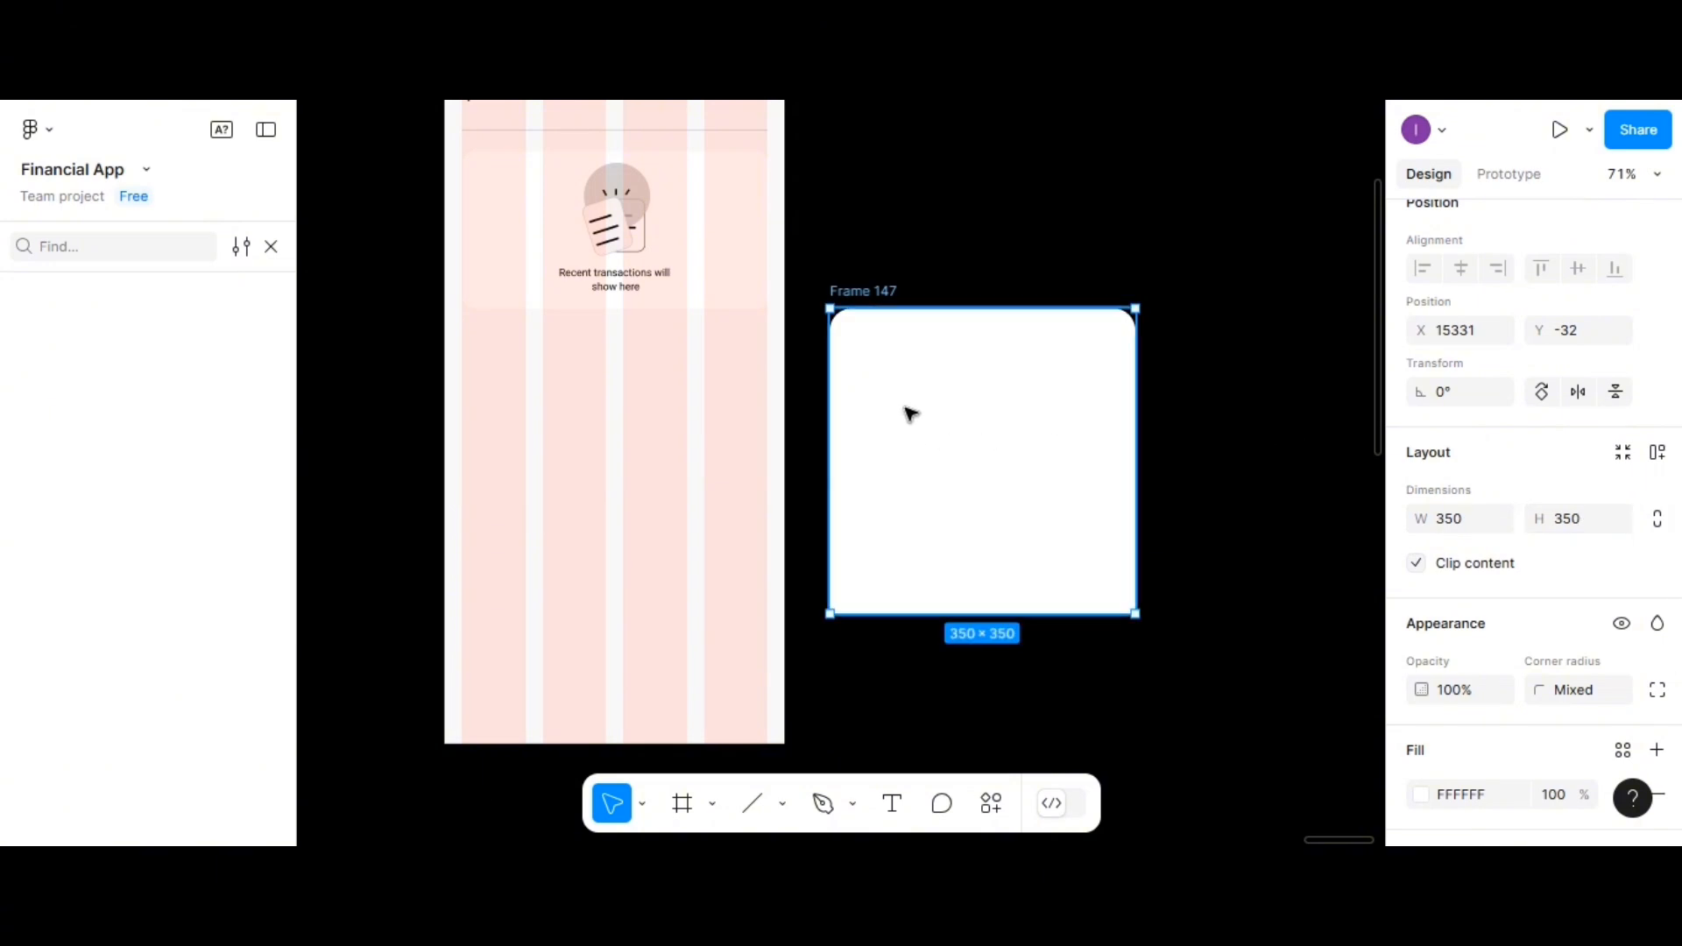
drag(939, 422, 943, 462)
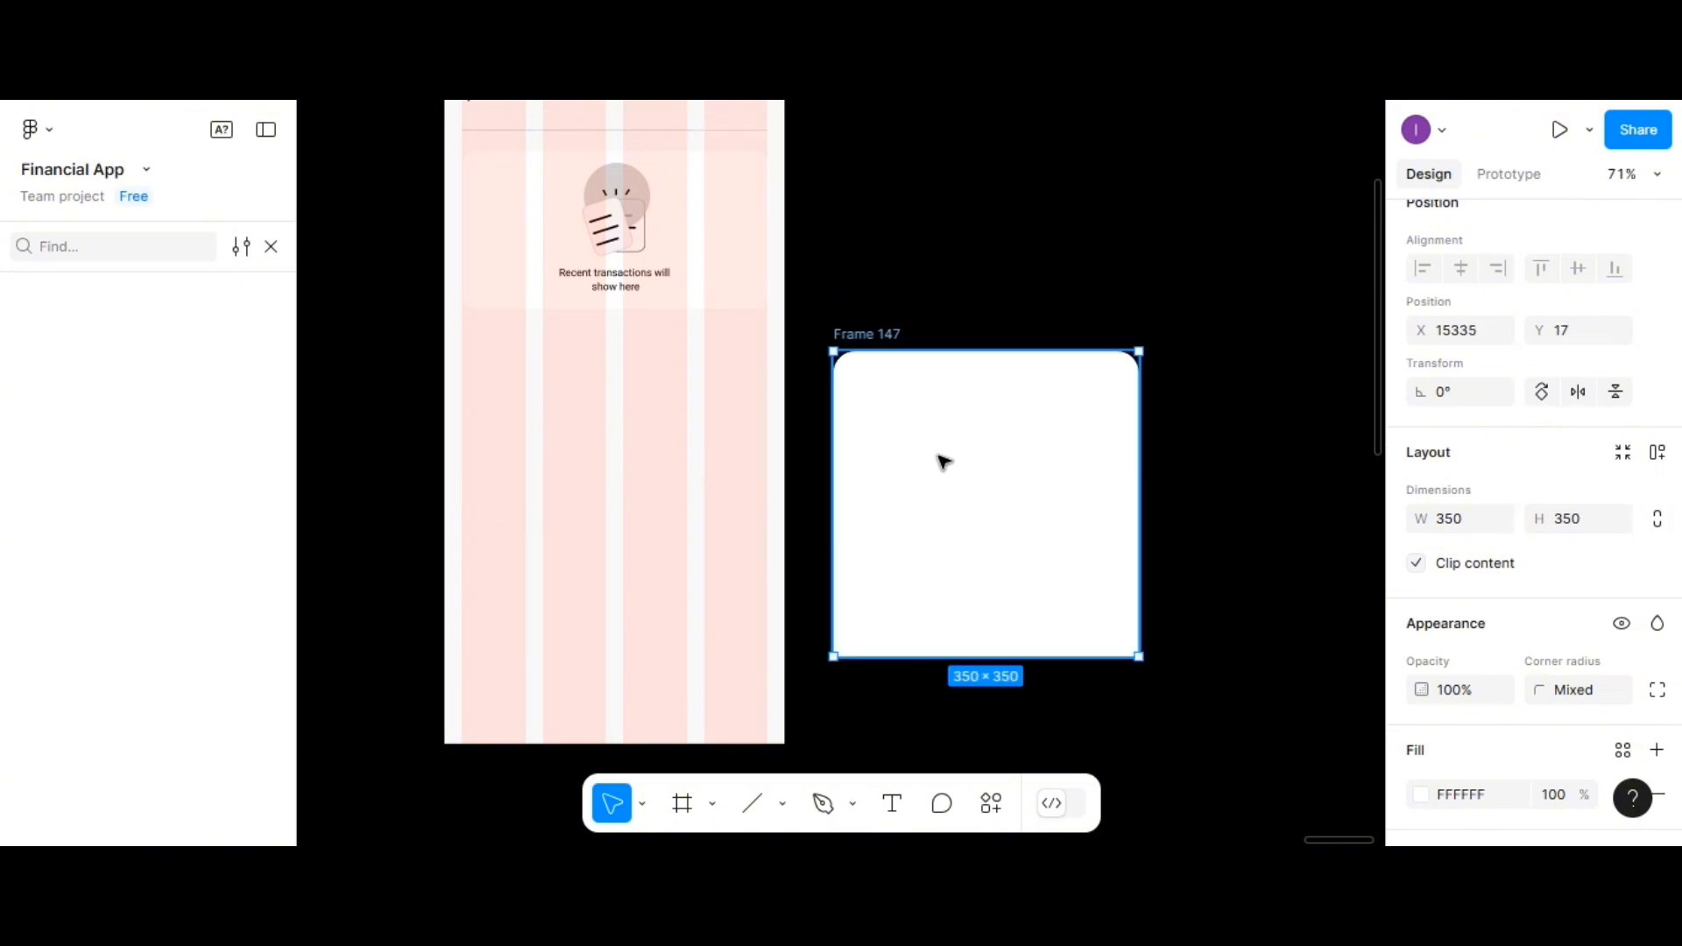
Add the text "Filter" inside the white frame
click(893, 806)
click(890, 535)
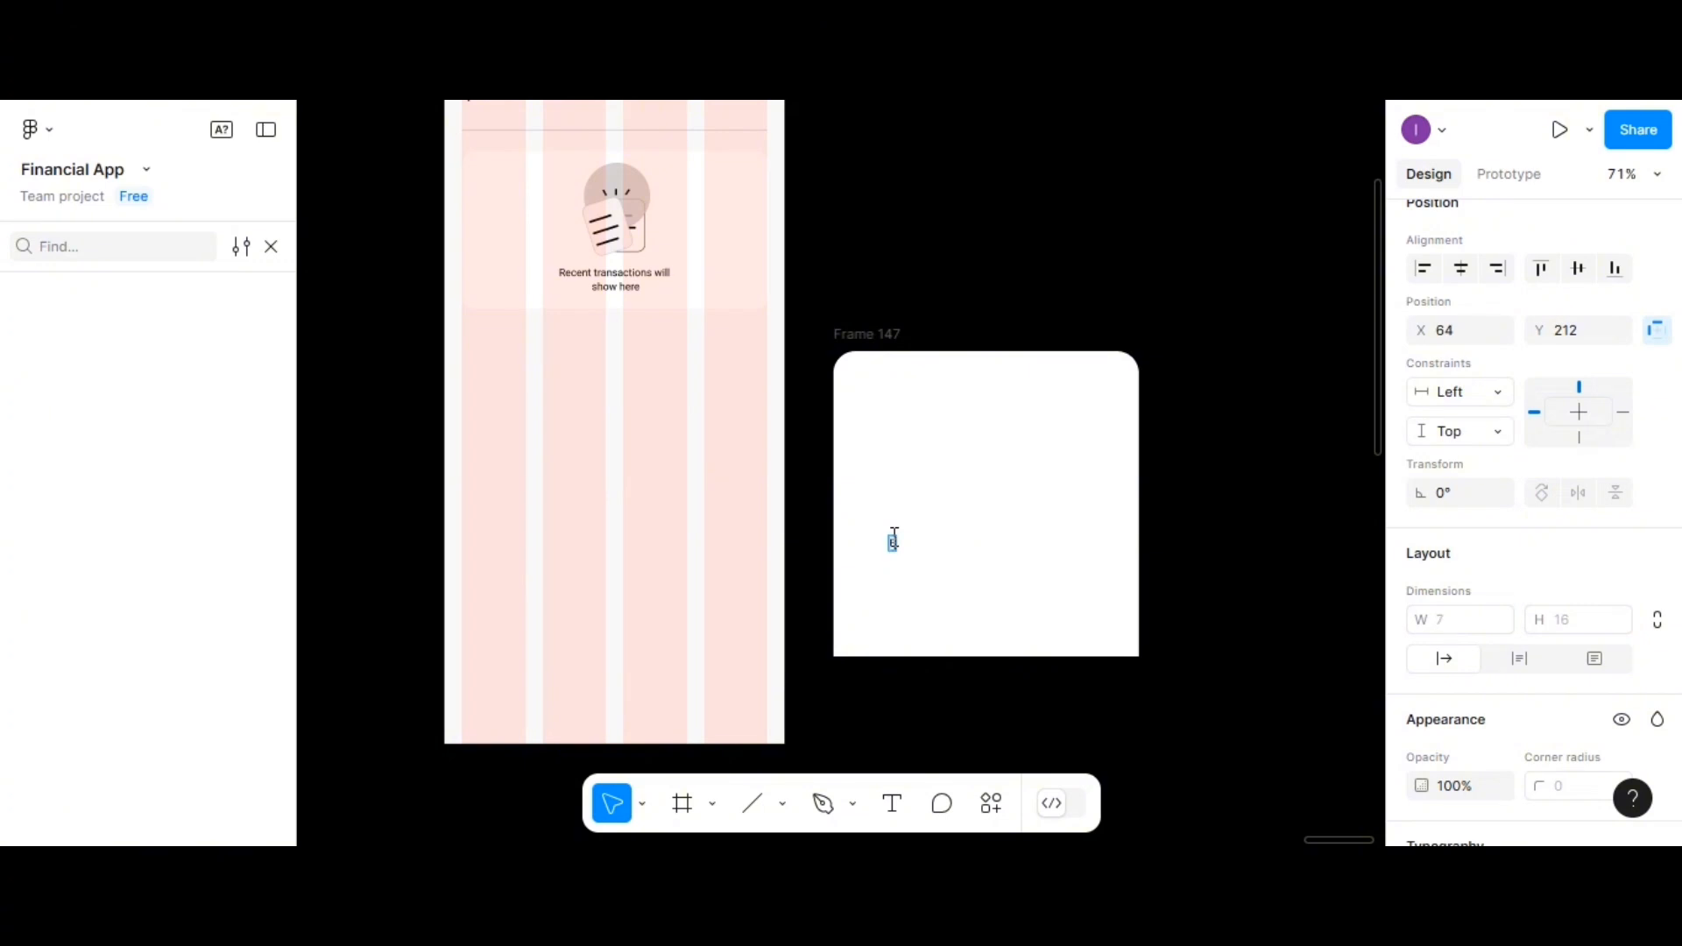
text(Filter)
key(Escape)
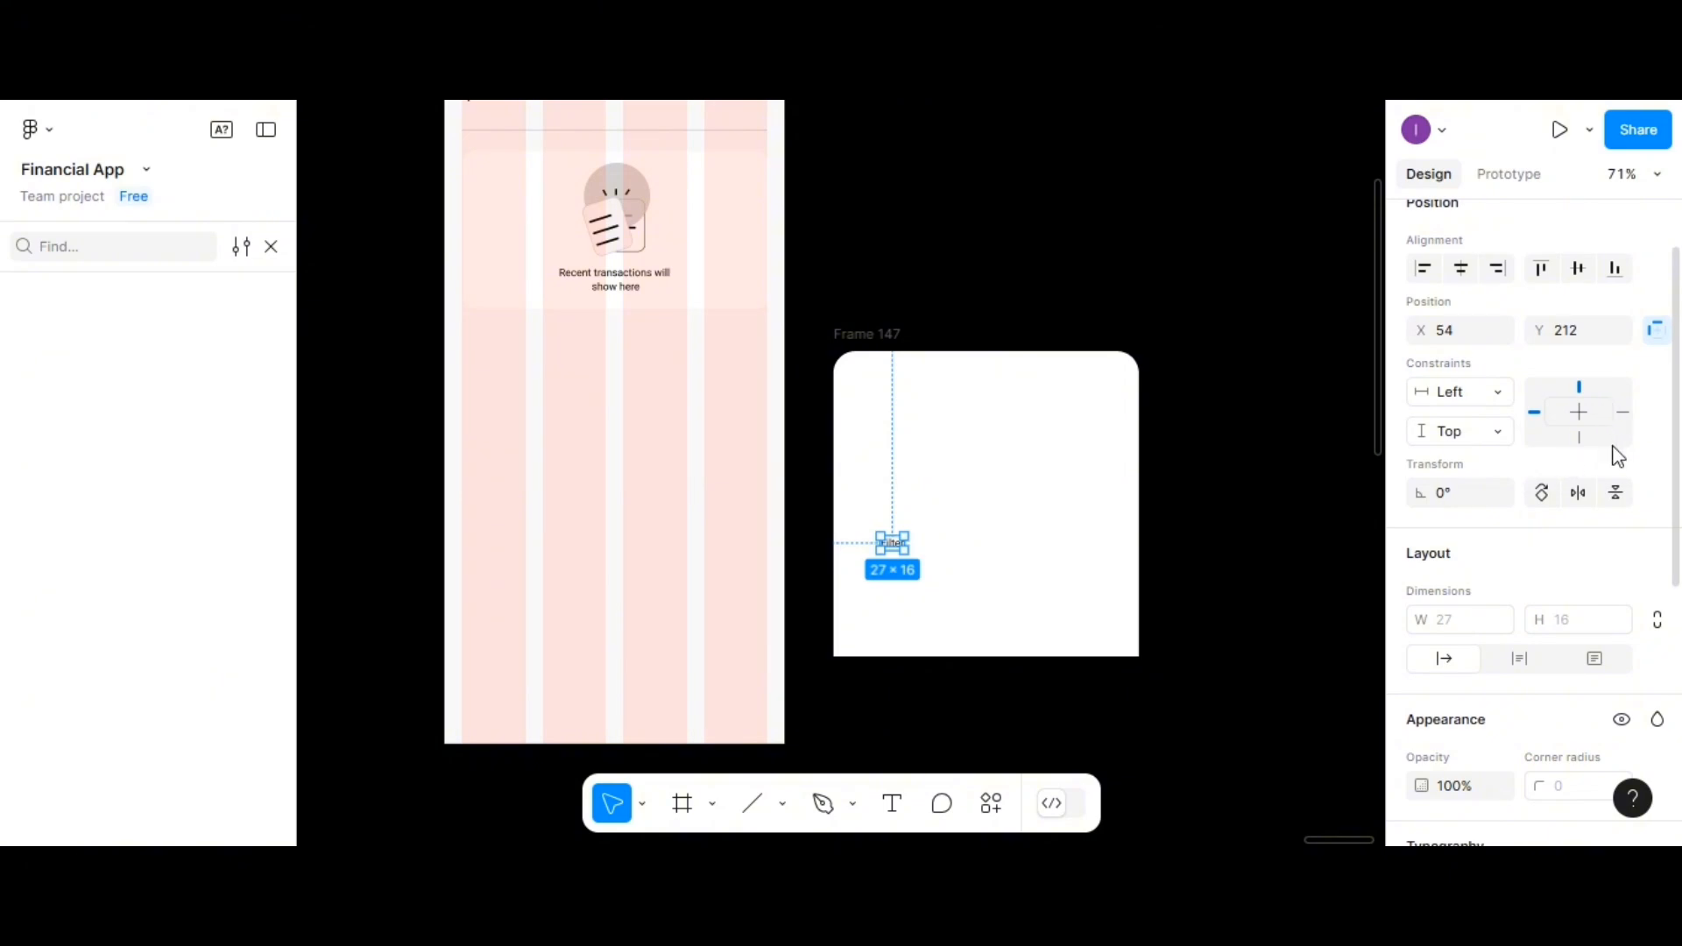
Apply the roboto/16px/medium text style to the Filter text and move it to the white frame's upper-left corner
scroll(1601, 591, down, 3)
scroll(1599, 581, down, 2)
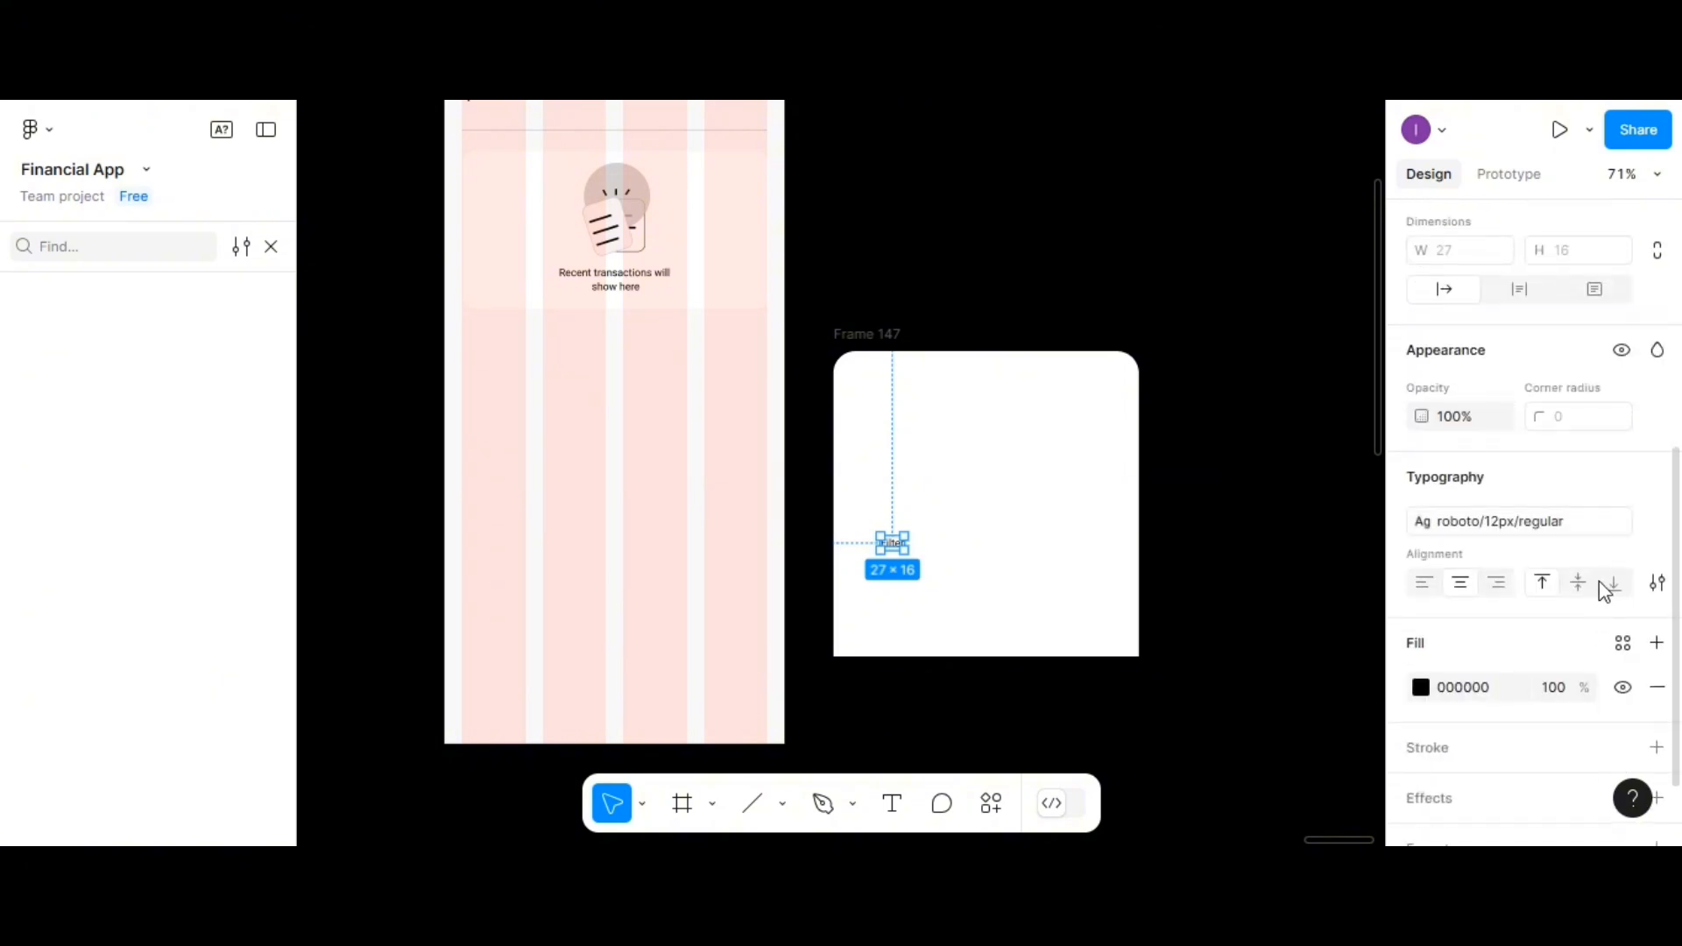
click(1649, 525)
click(1657, 481)
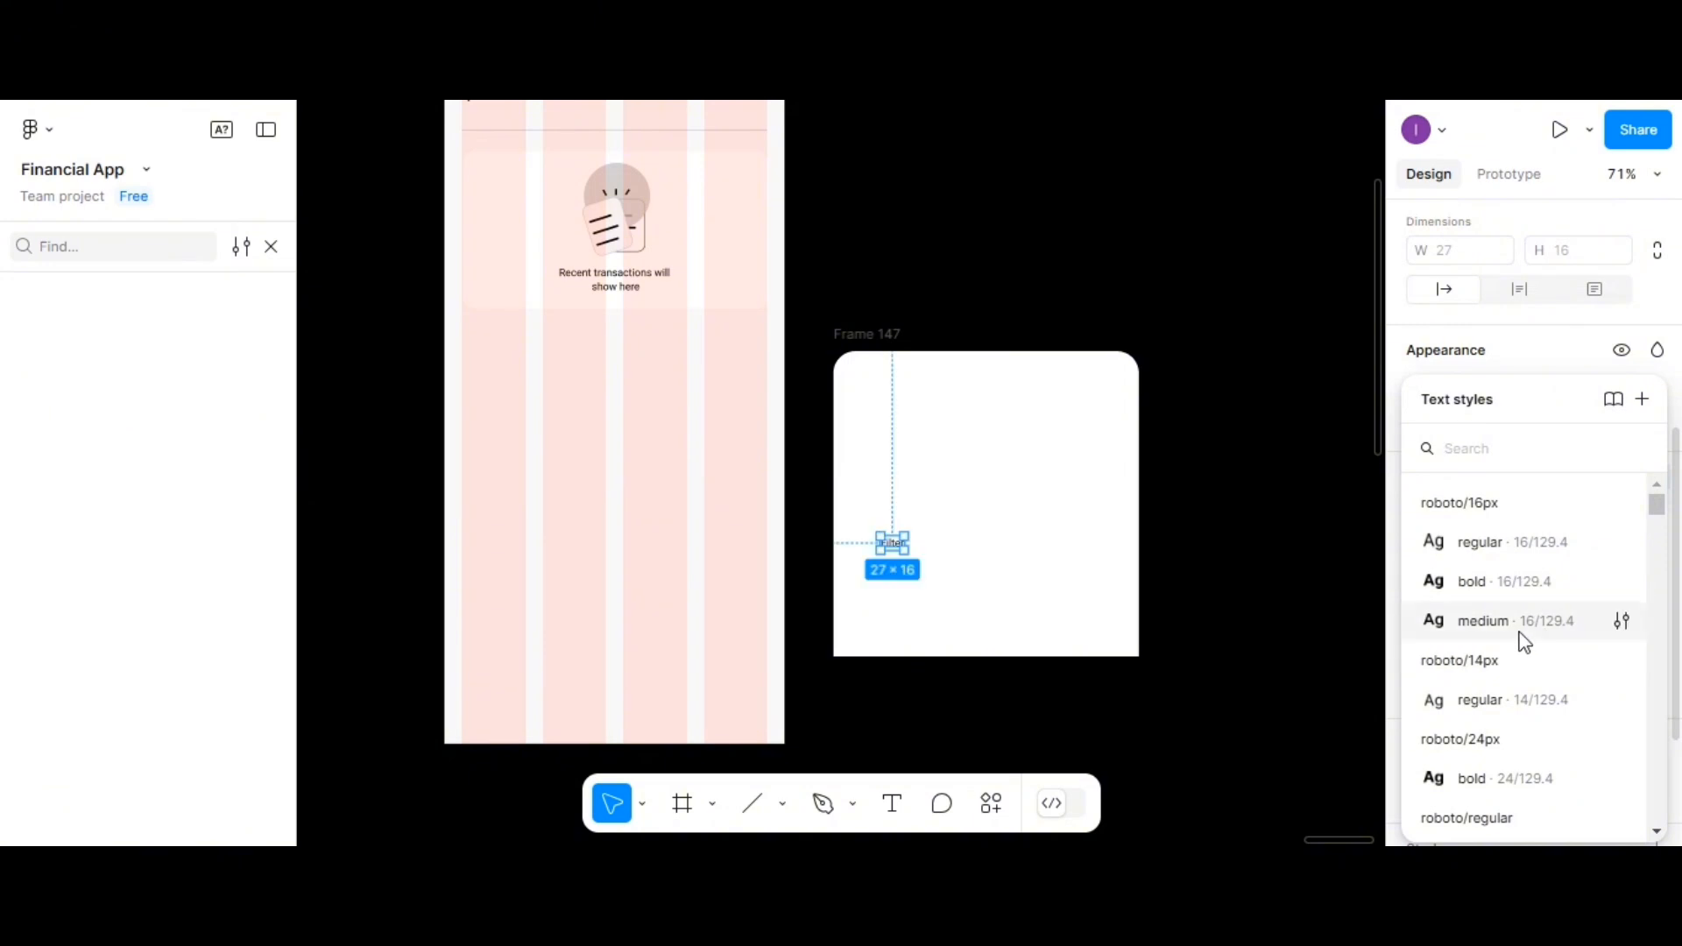
click(1525, 624)
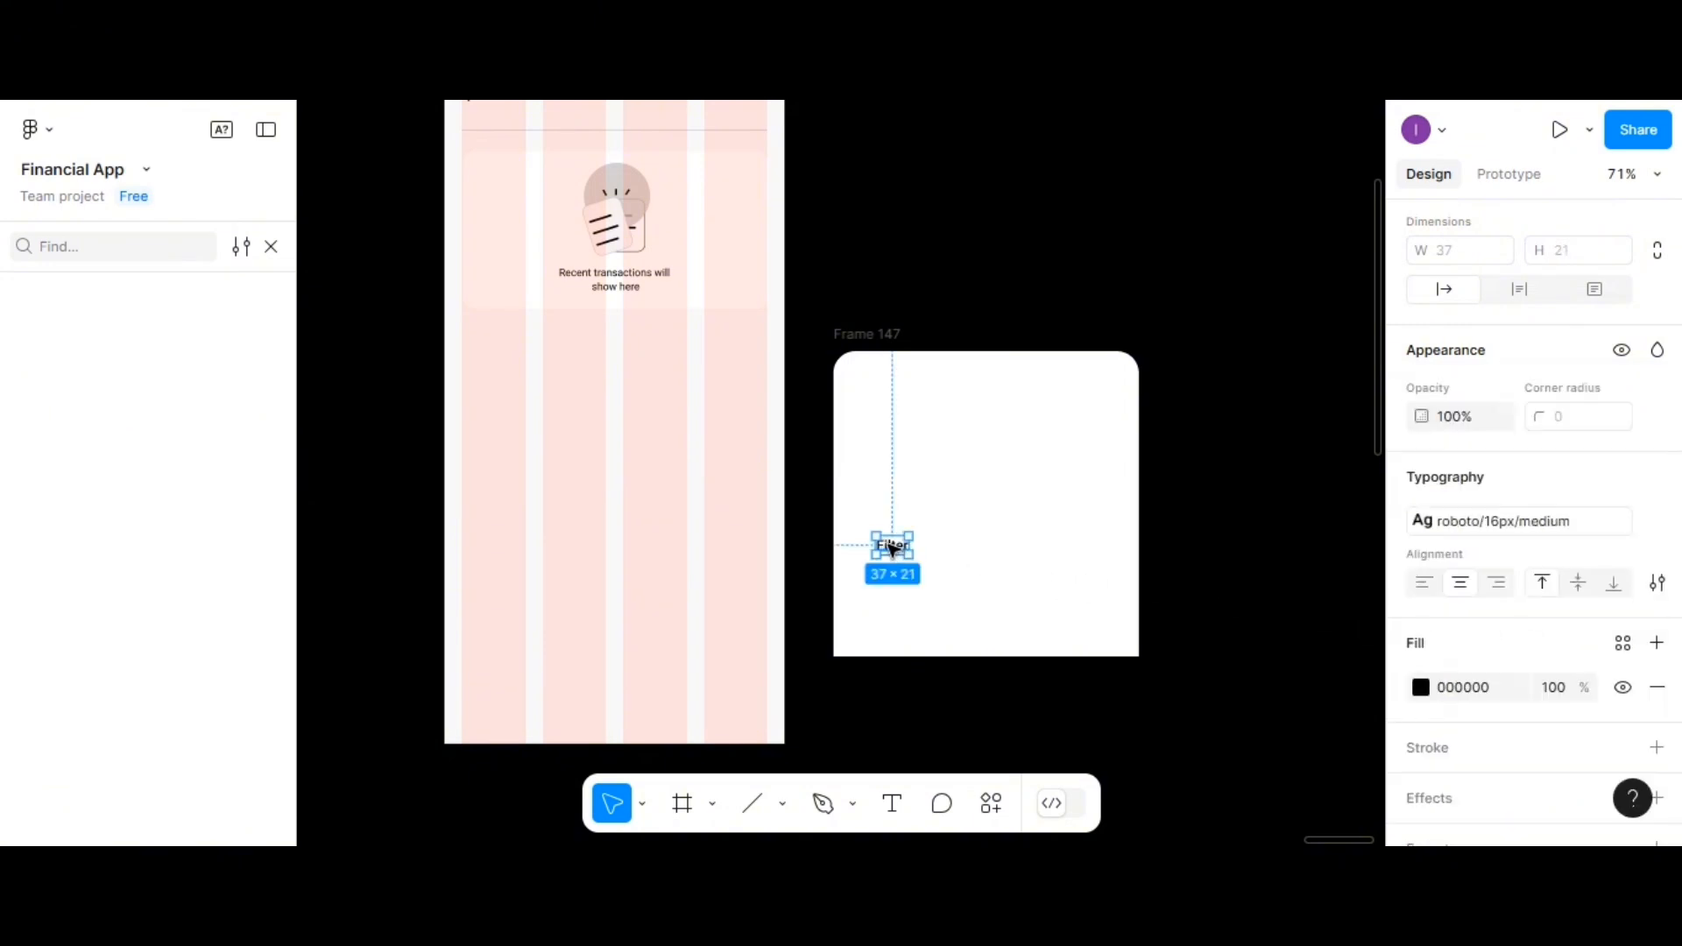
drag(892, 546, 879, 396)
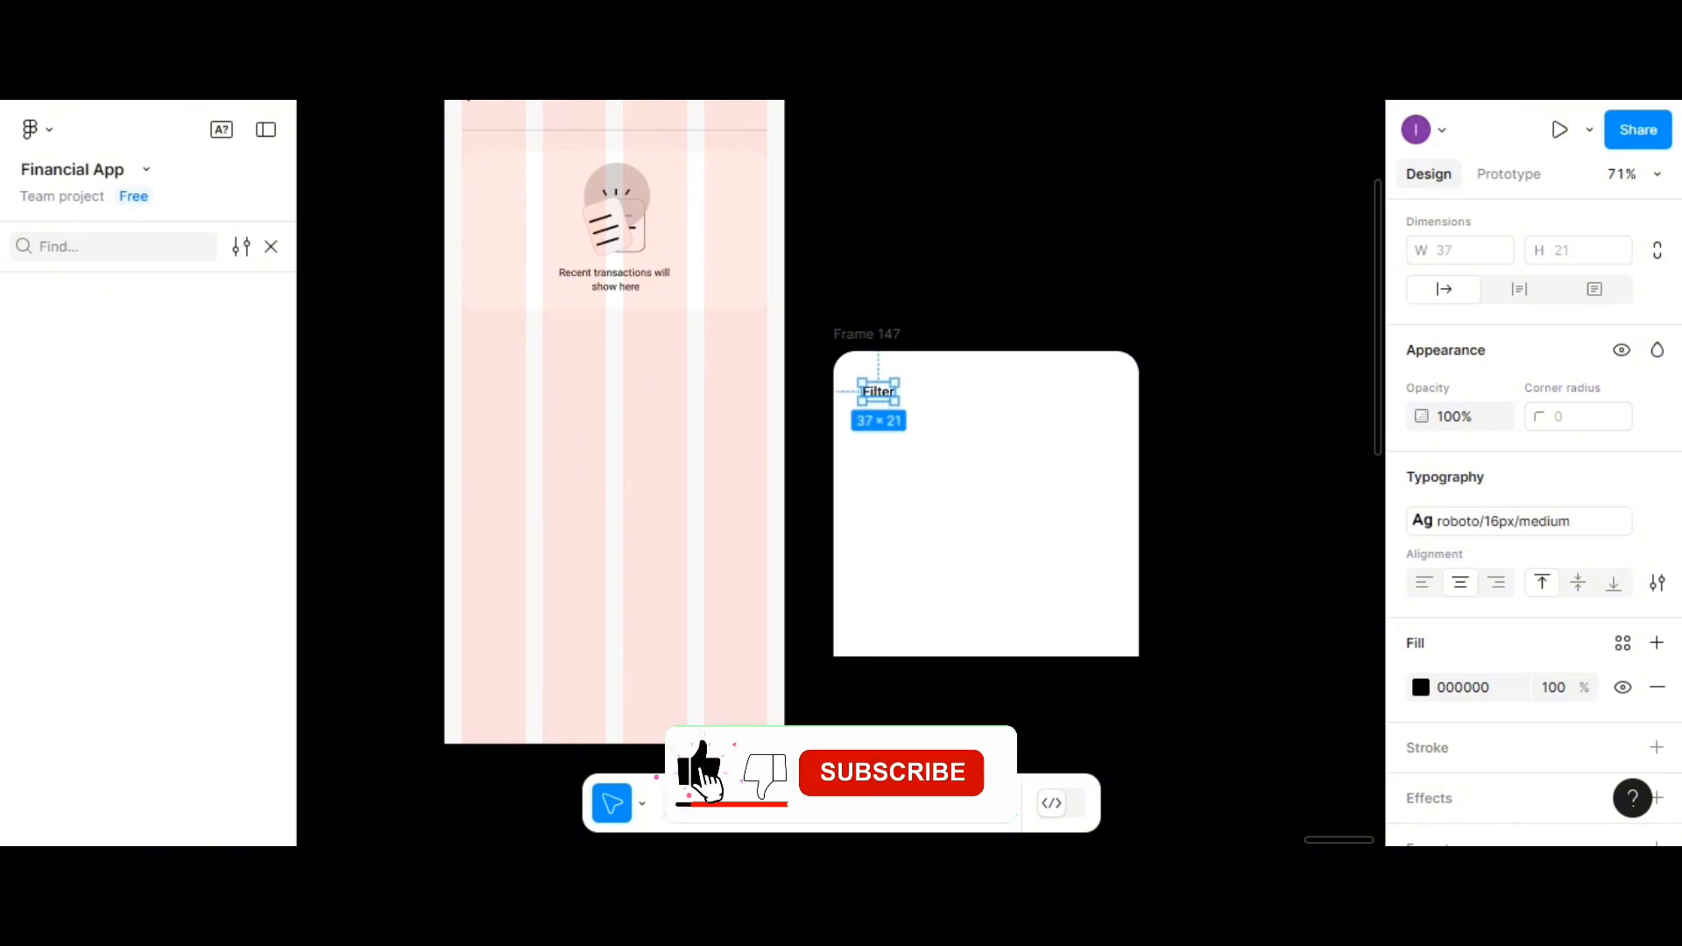
Apply the 4-column-count layout grid style to the white frame containing the Filter text
key(f)
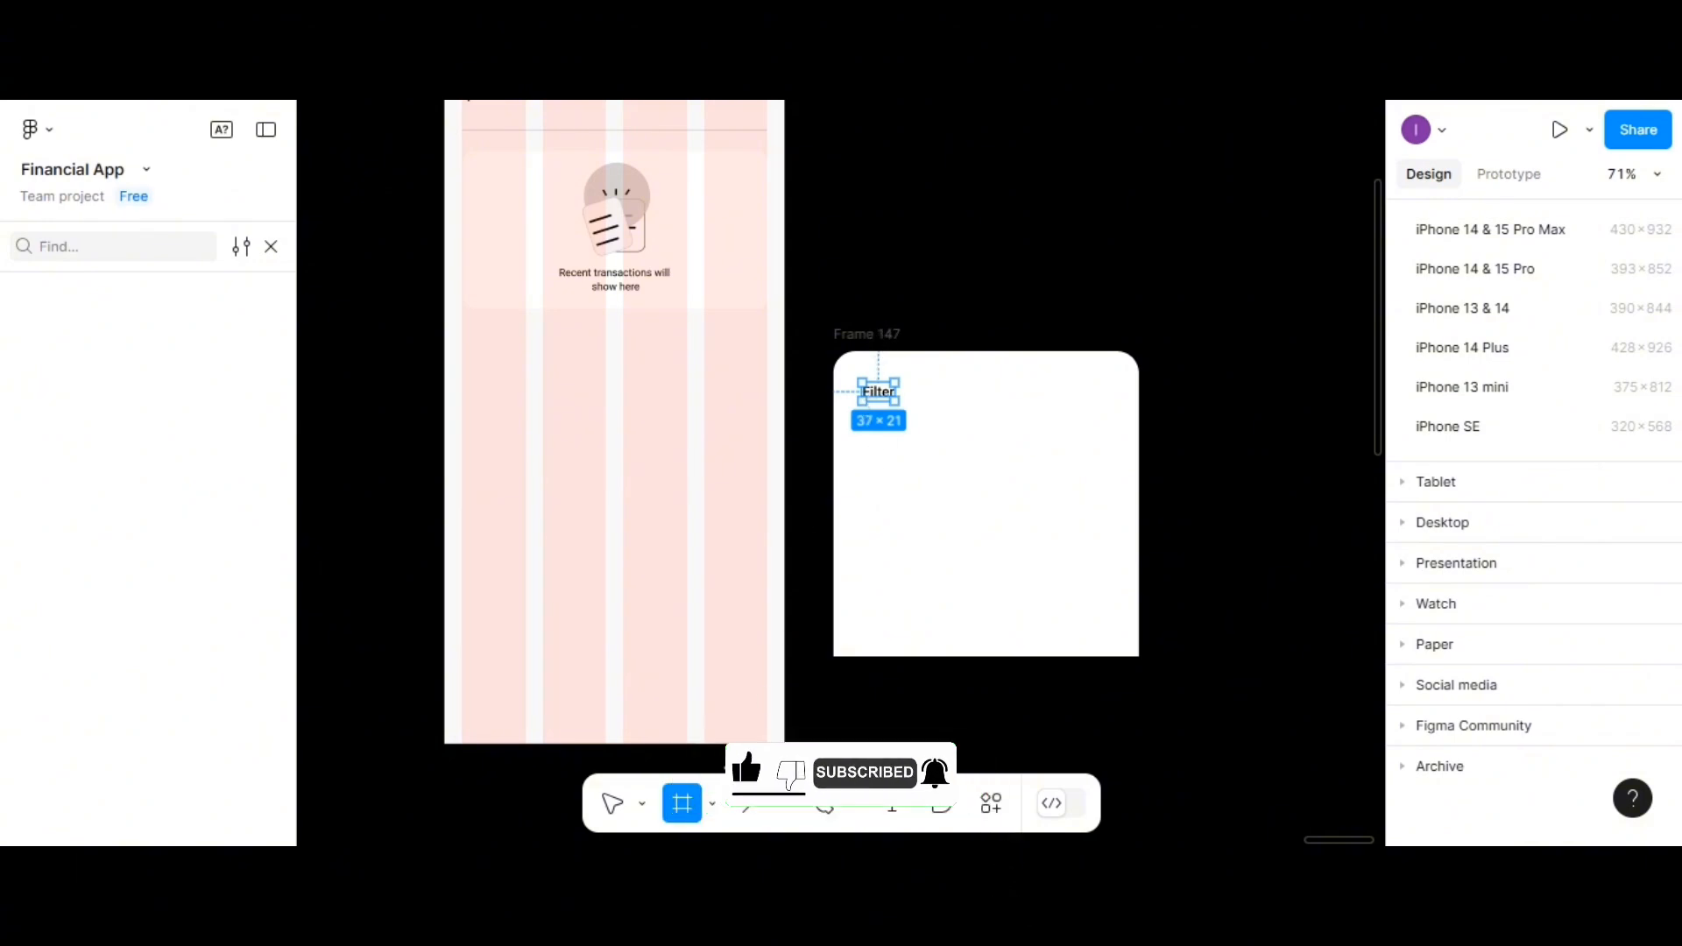
click(613, 804)
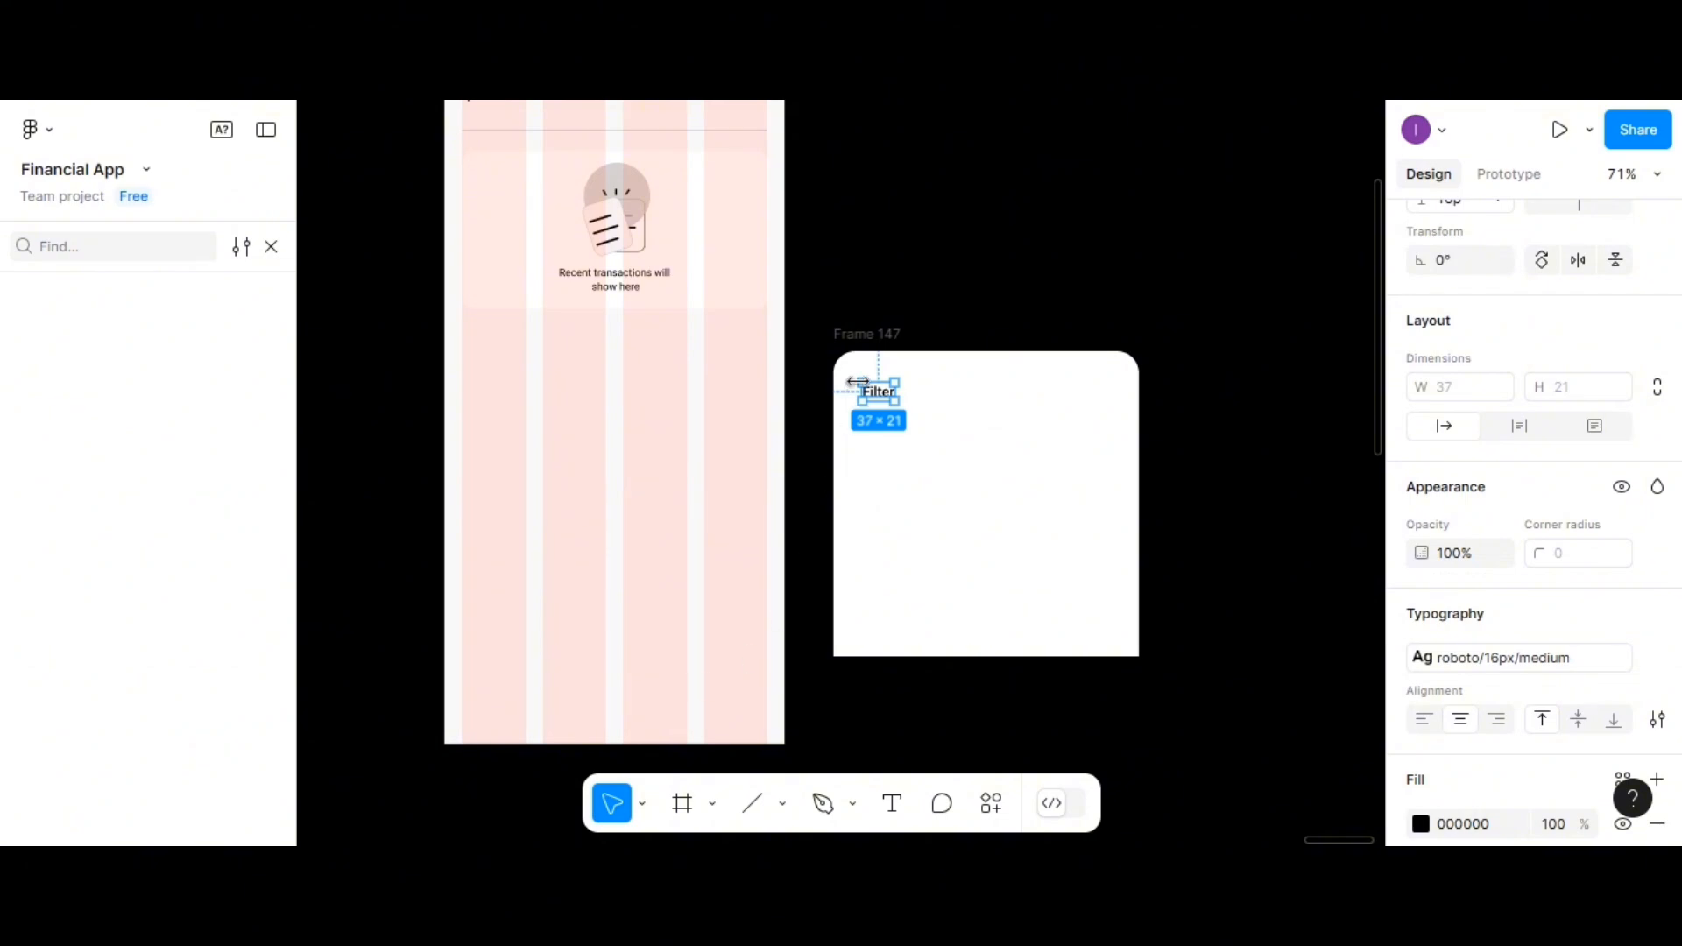
click(875, 337)
scroll(1510, 708, down, 3)
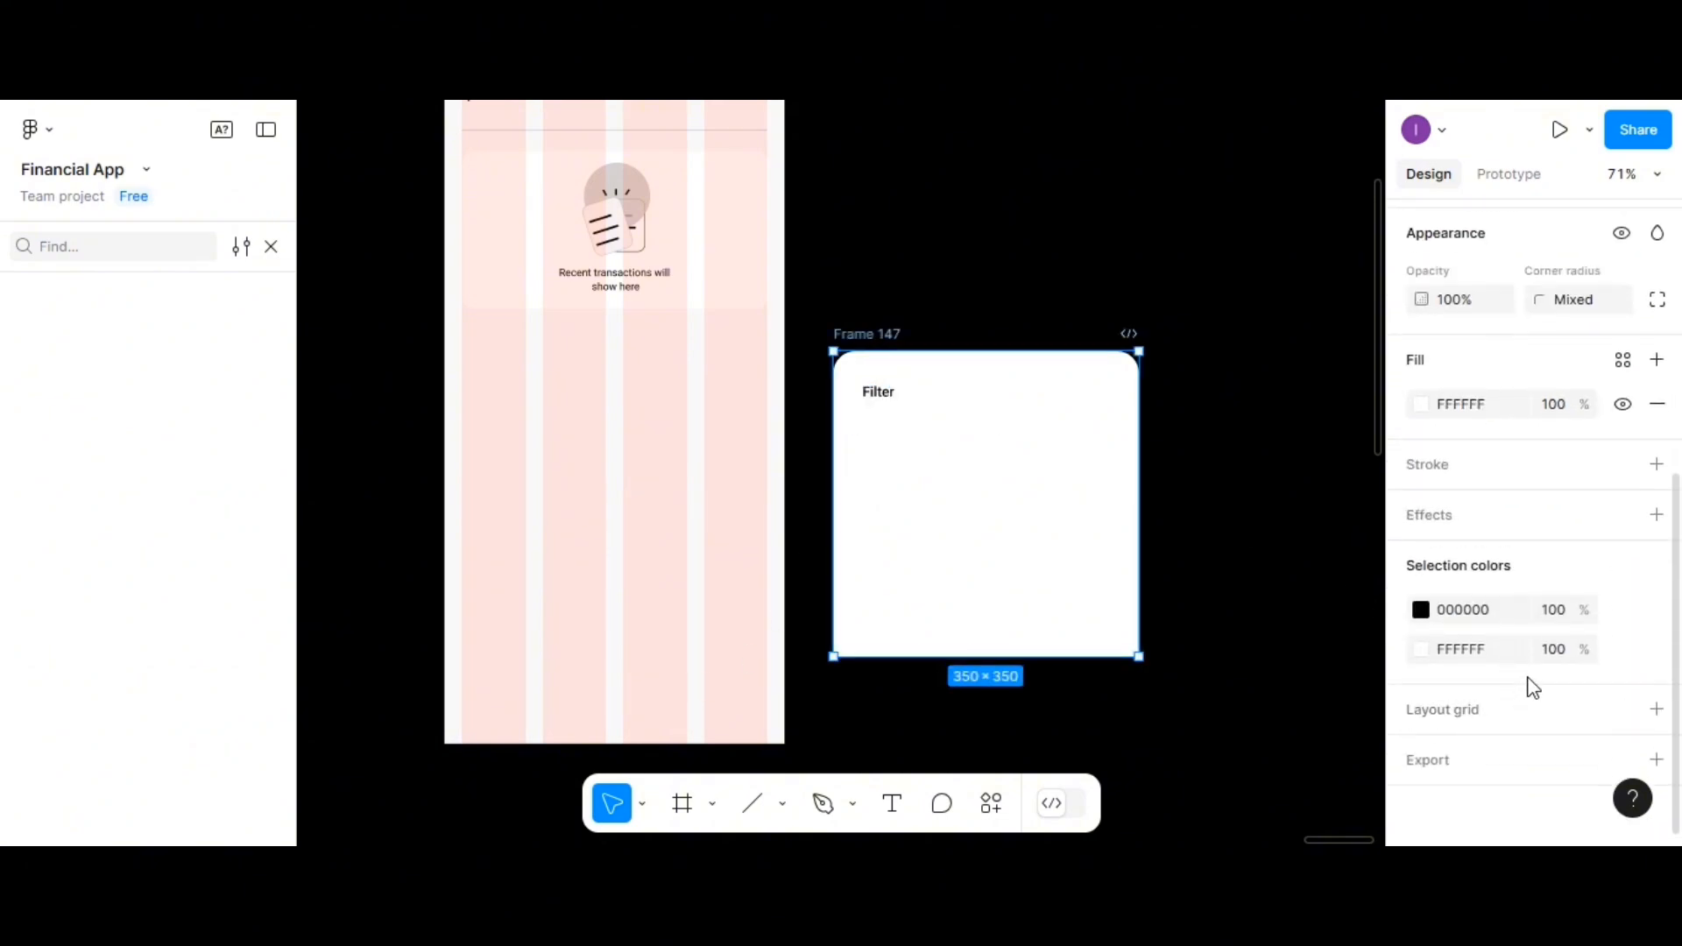
click(1619, 709)
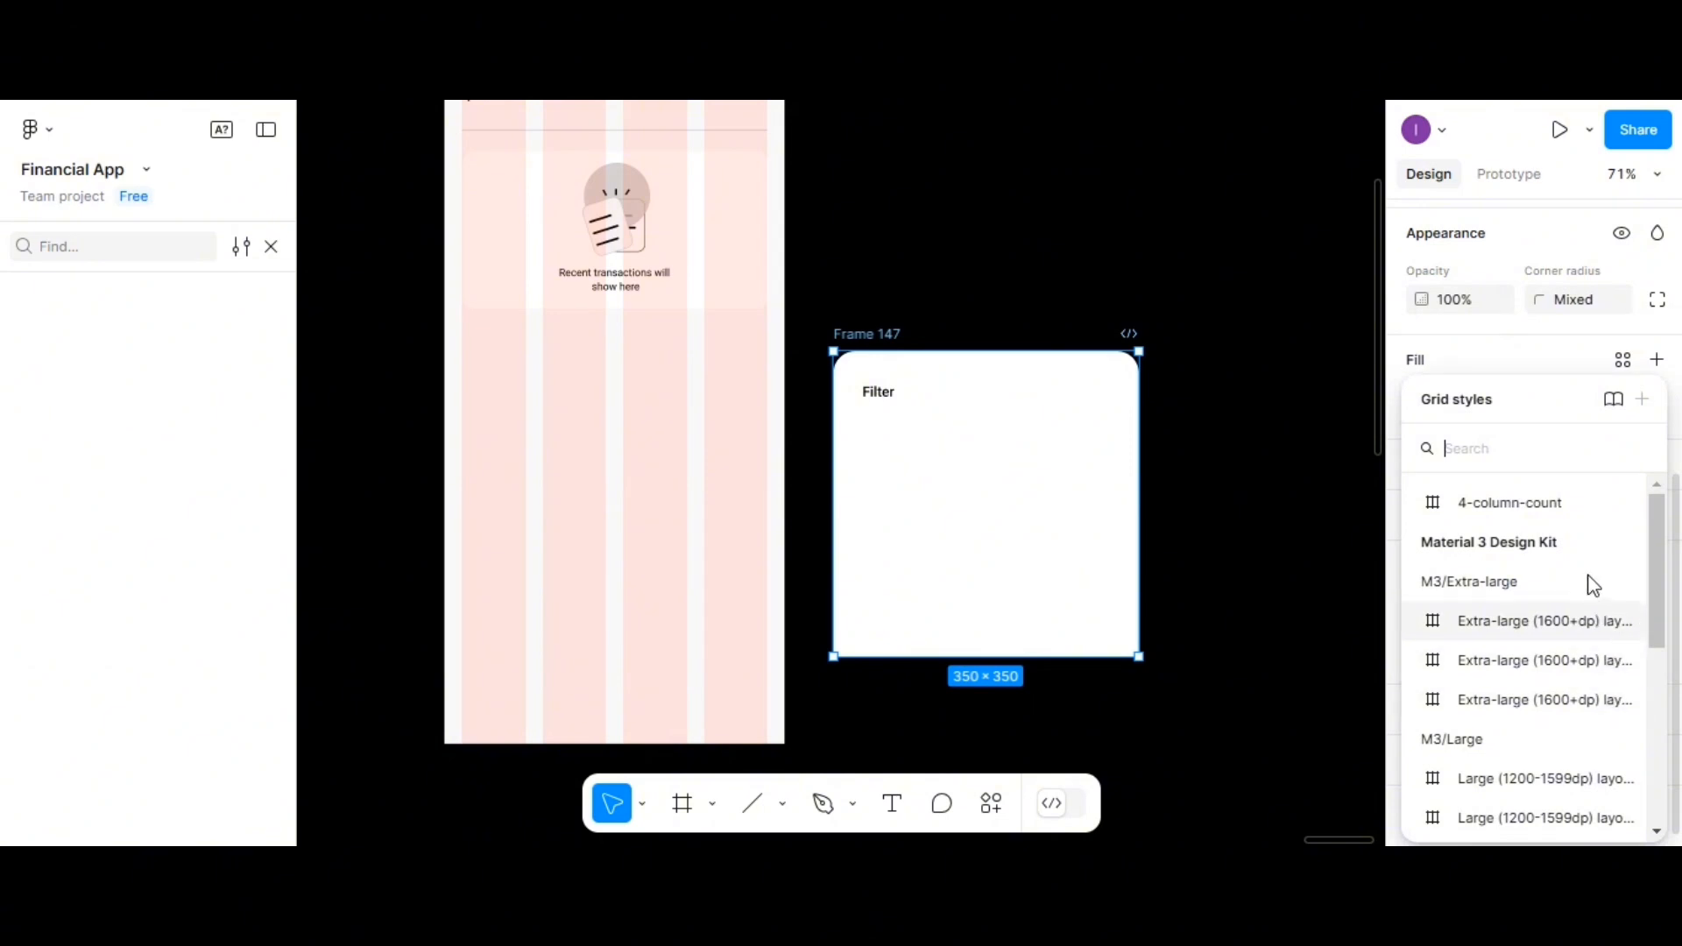
click(1582, 513)
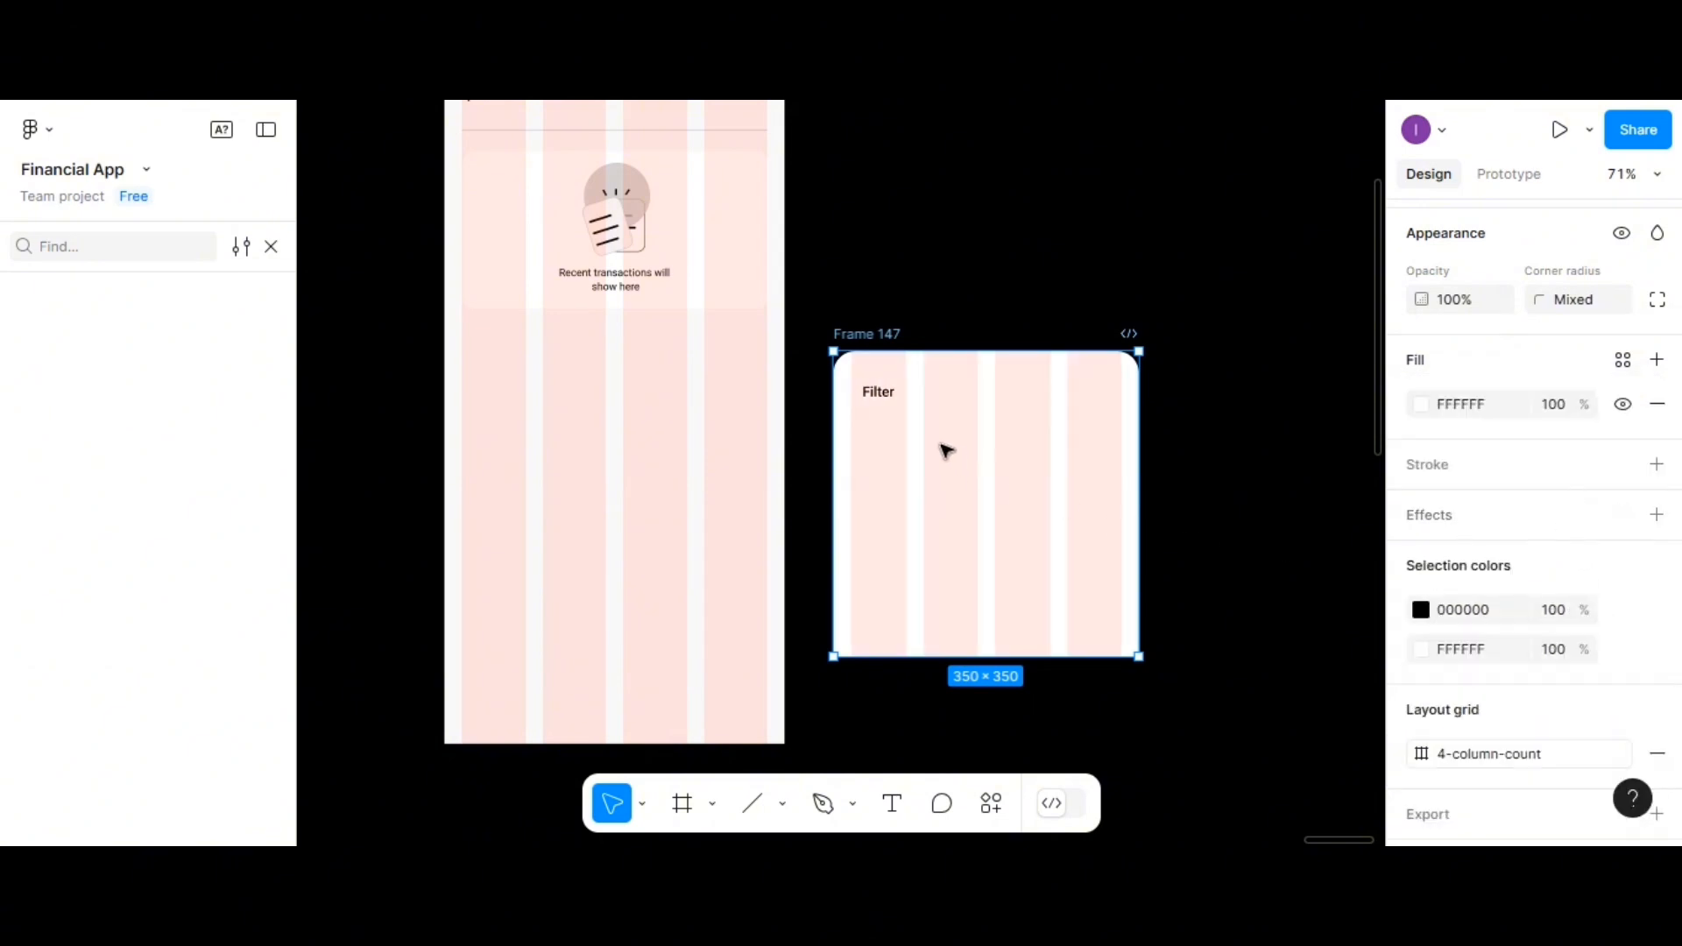
Draw a frame 145 wide across the first two grid columns beneath the Filter text and set its height to 50
click(684, 808)
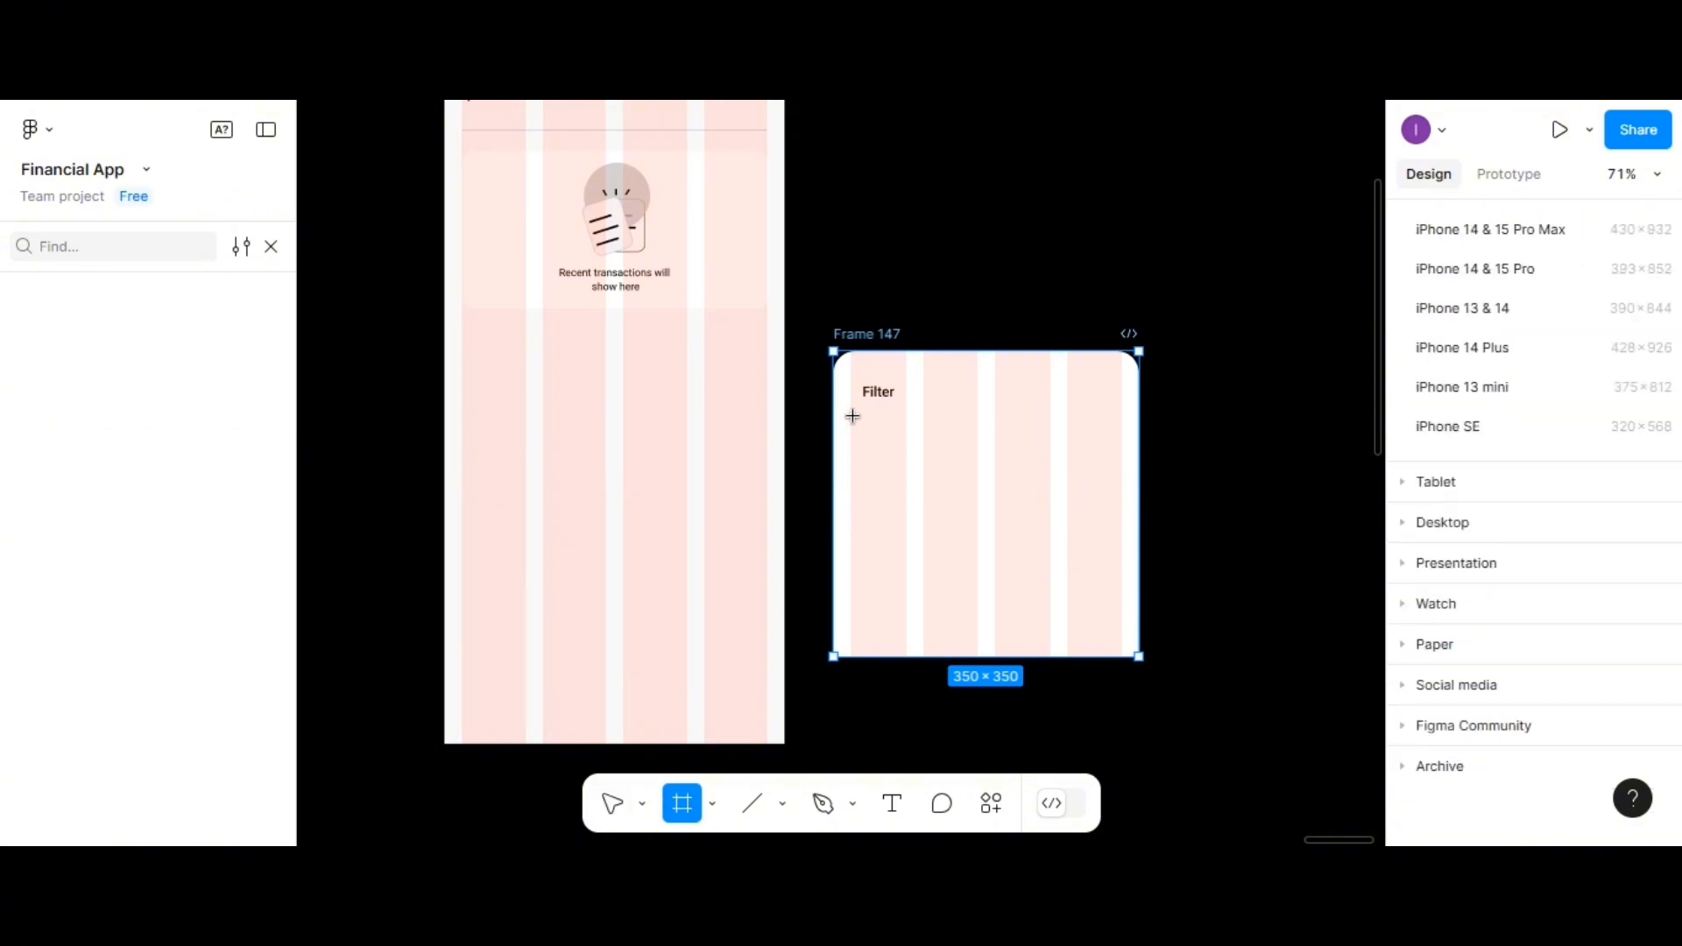
drag(852, 417, 973, 457)
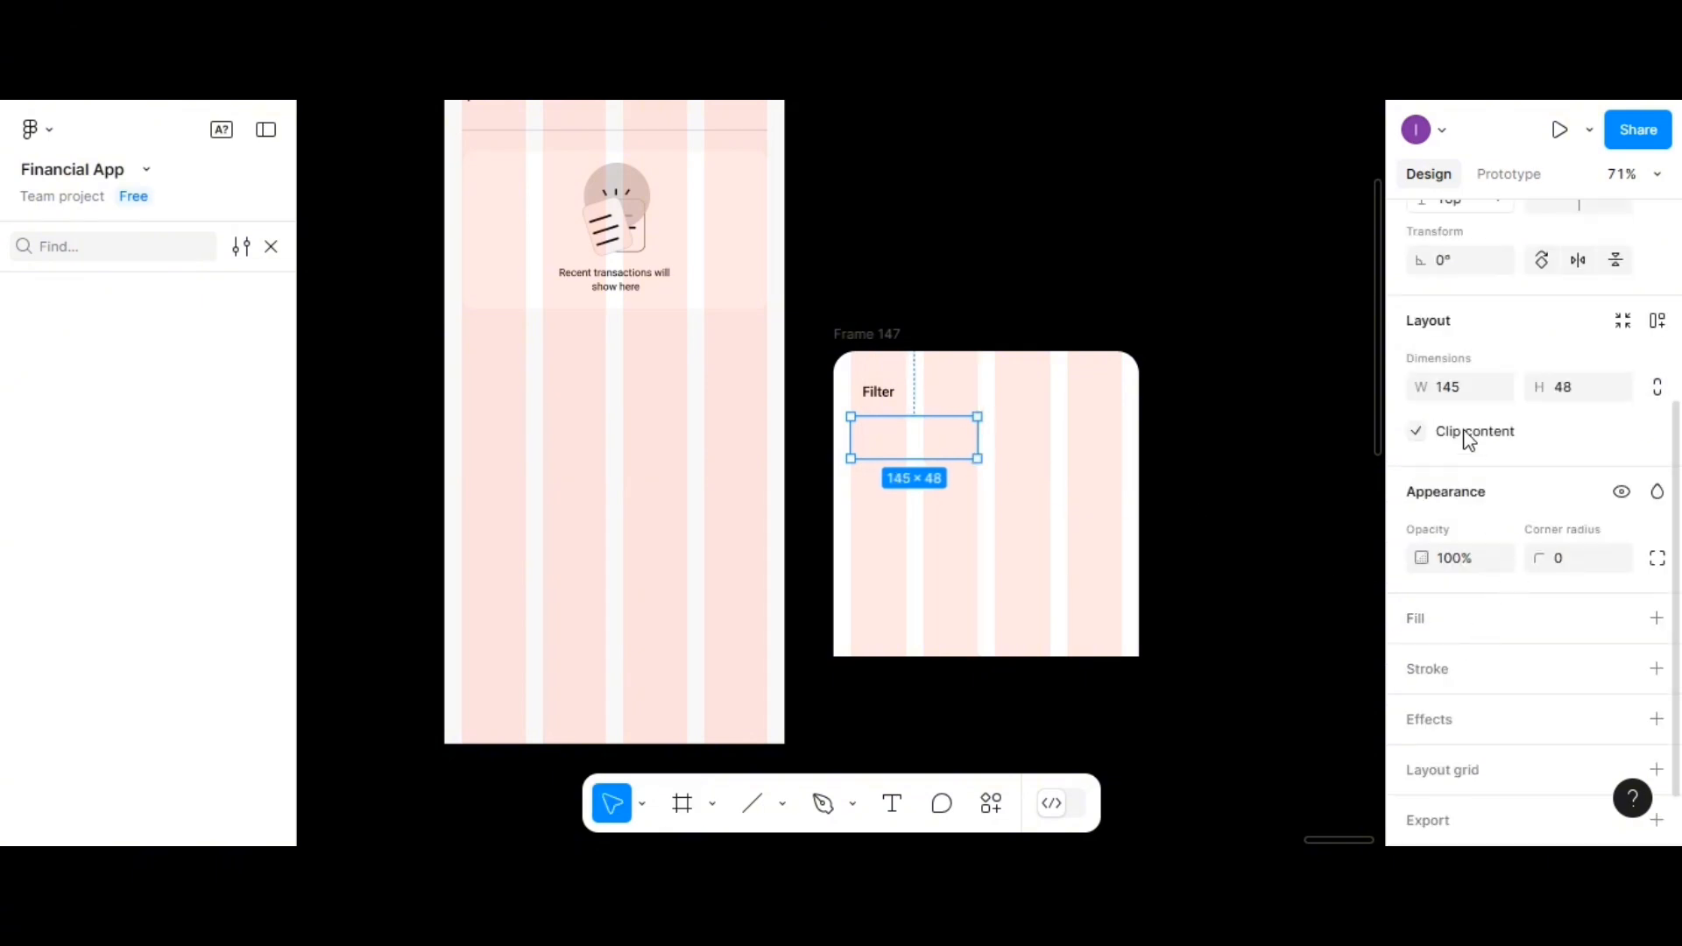
click(1574, 393)
text(50)
key(Return)
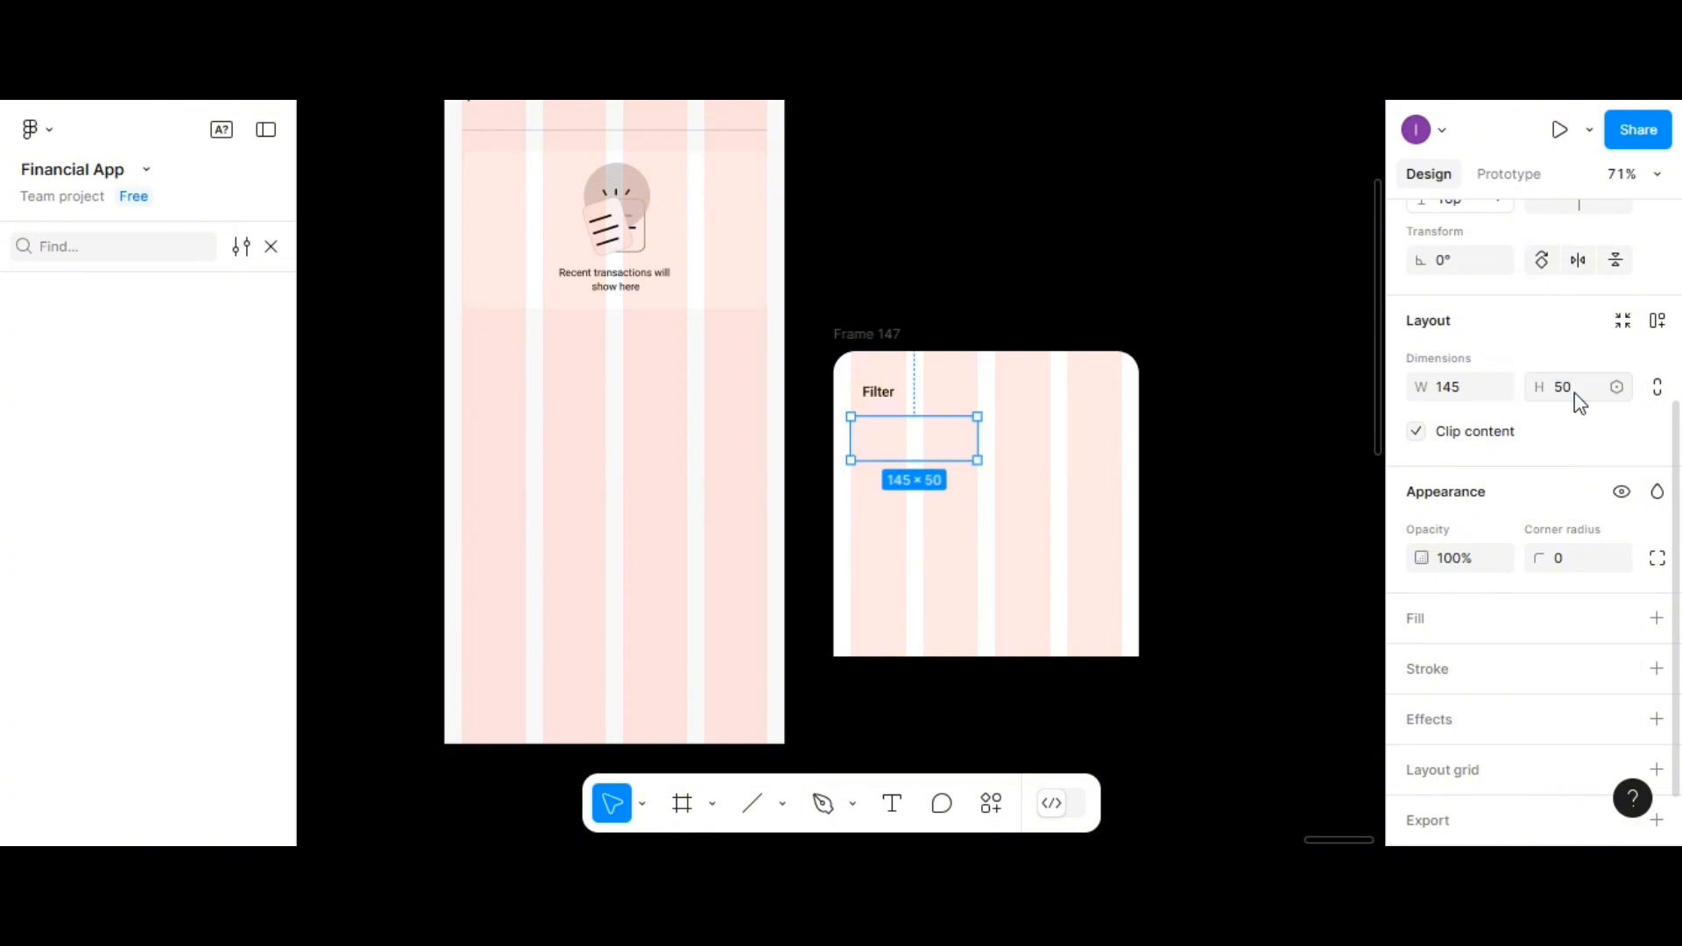
Add a fill to the 145 × 50 frame under the Filter heading using the transparent D9D9D9 page colour
click(1421, 624)
click(1421, 663)
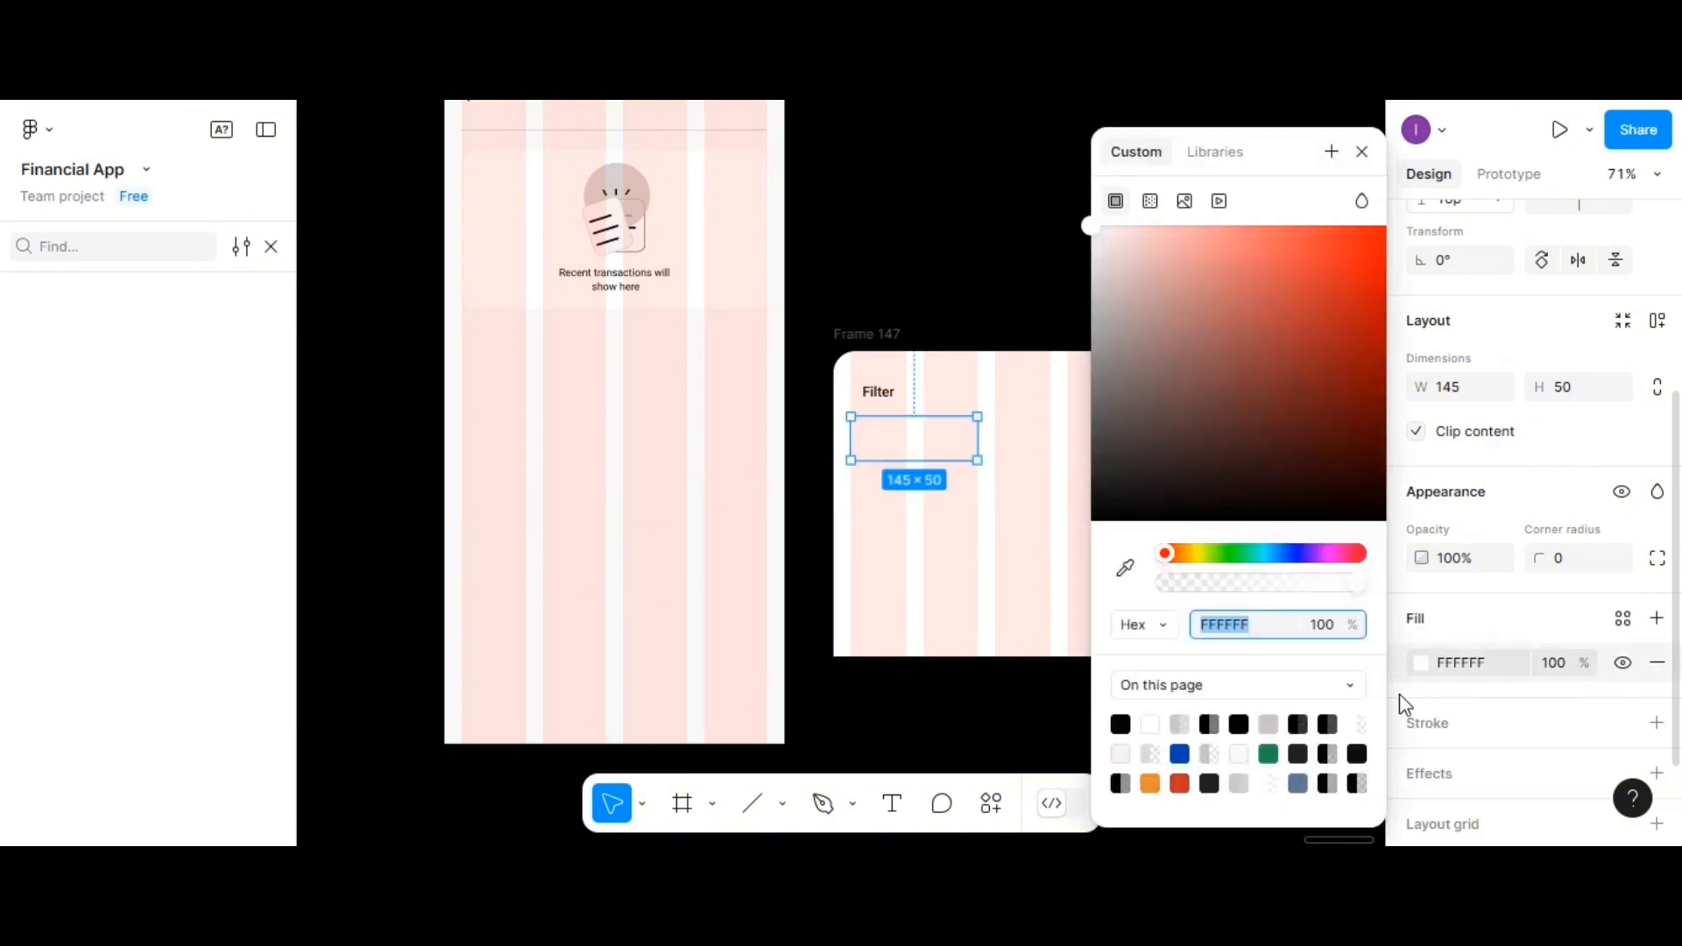
click(1151, 751)
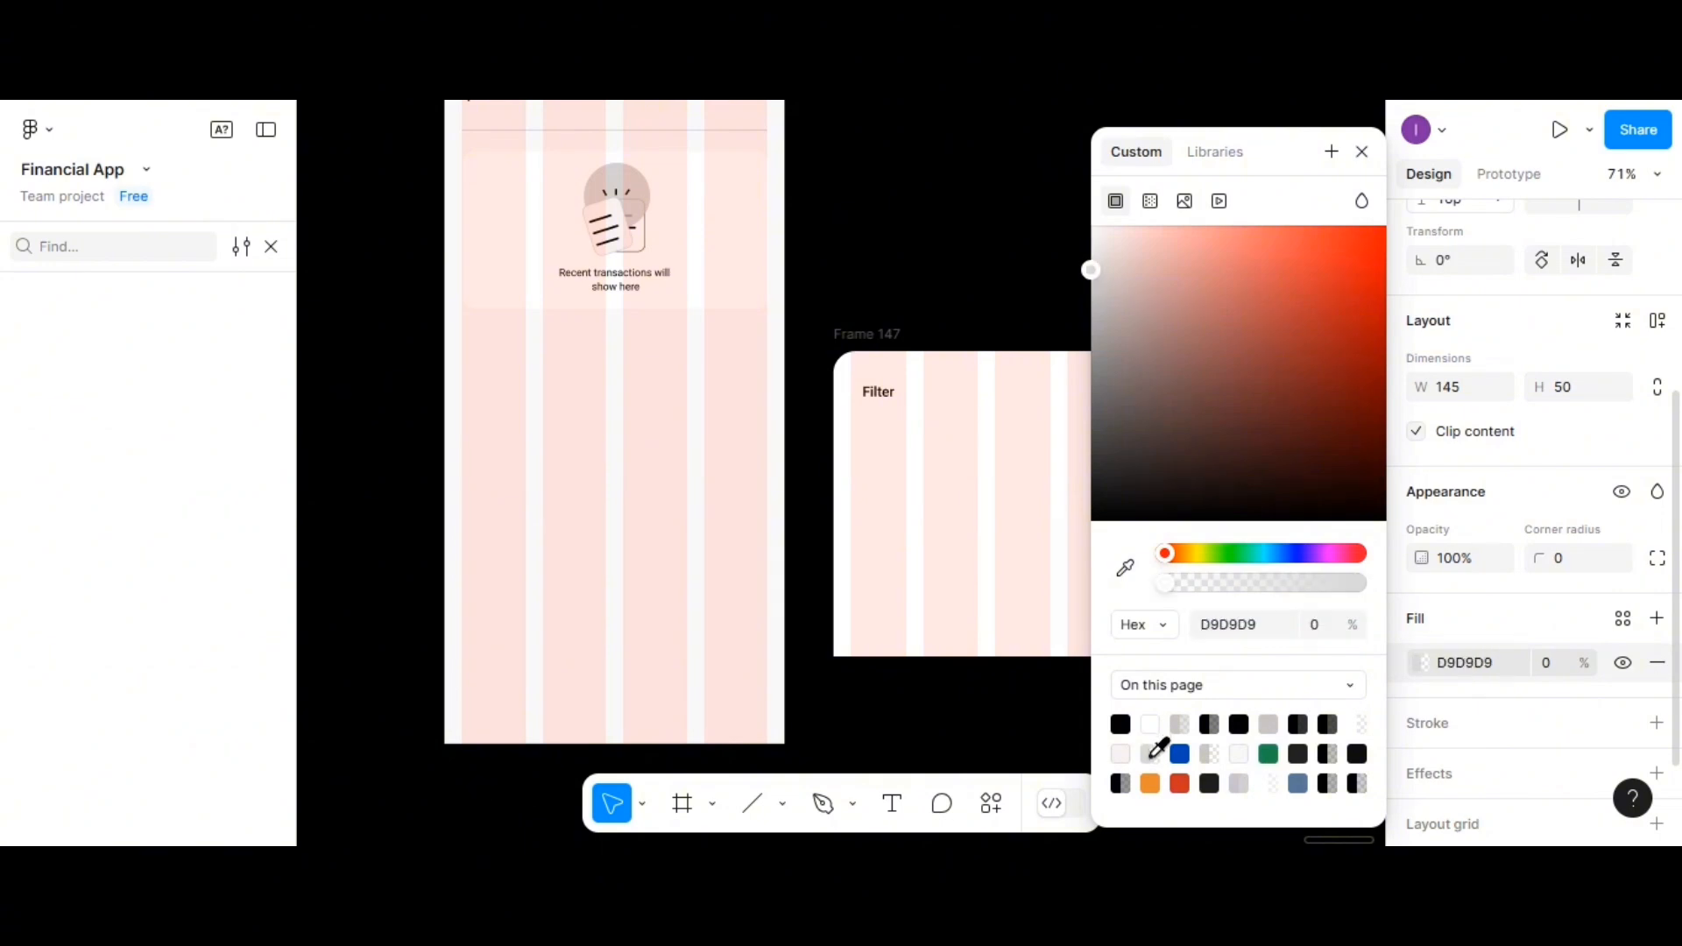
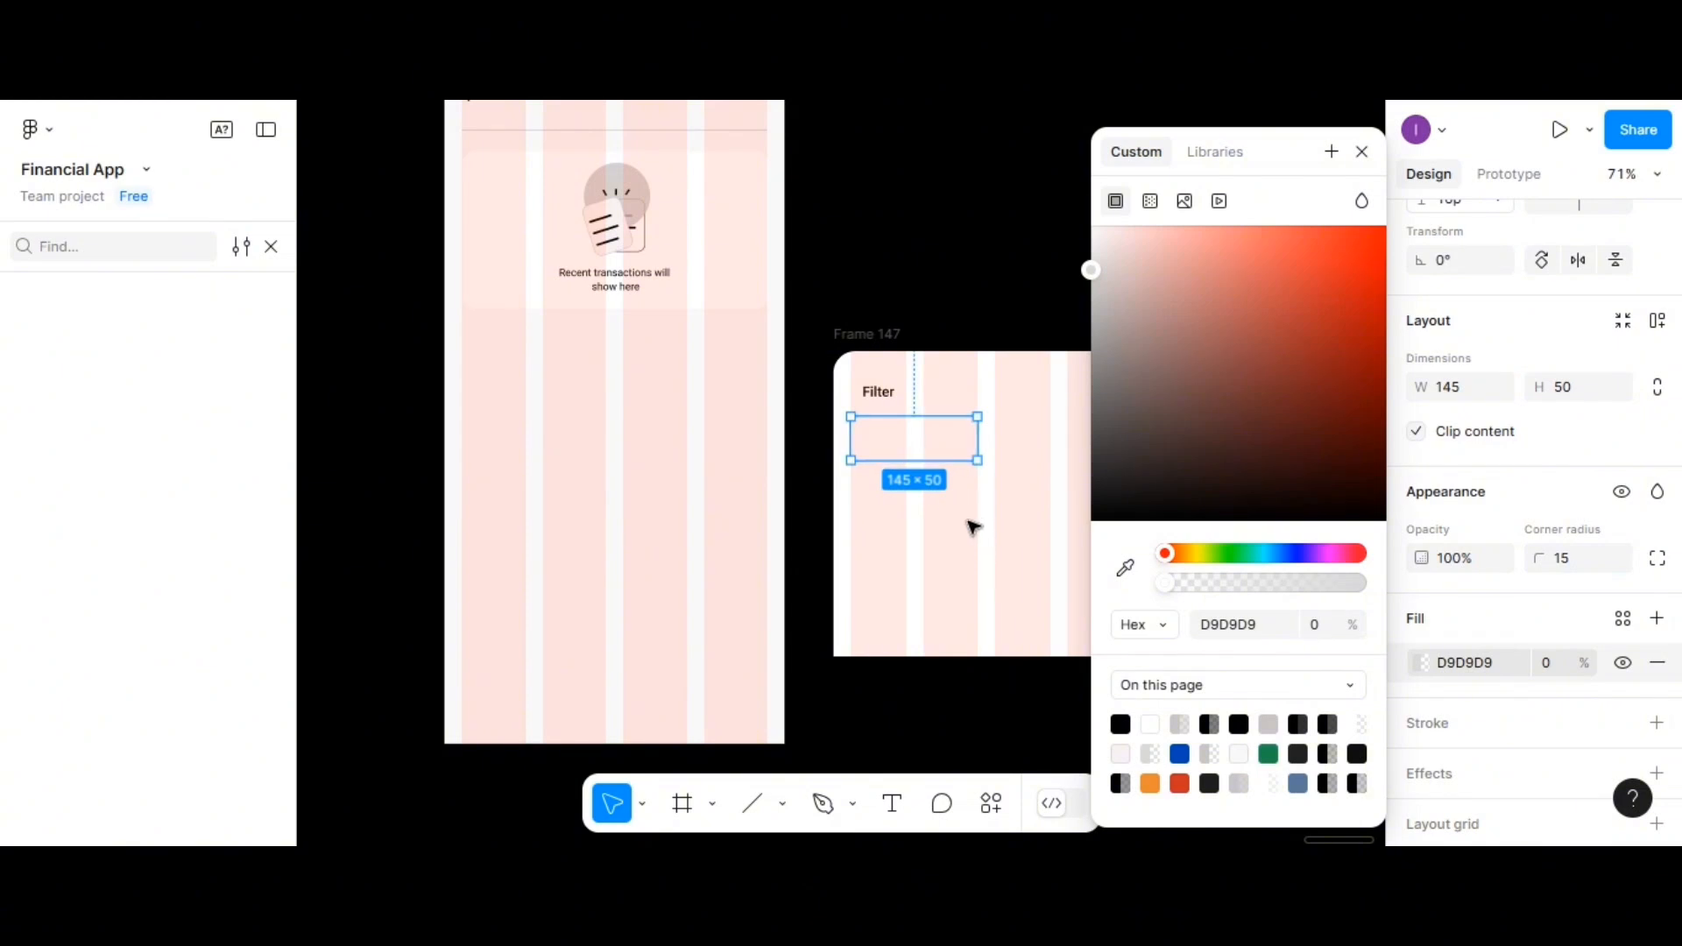
scroll(999, 595, down, 1)
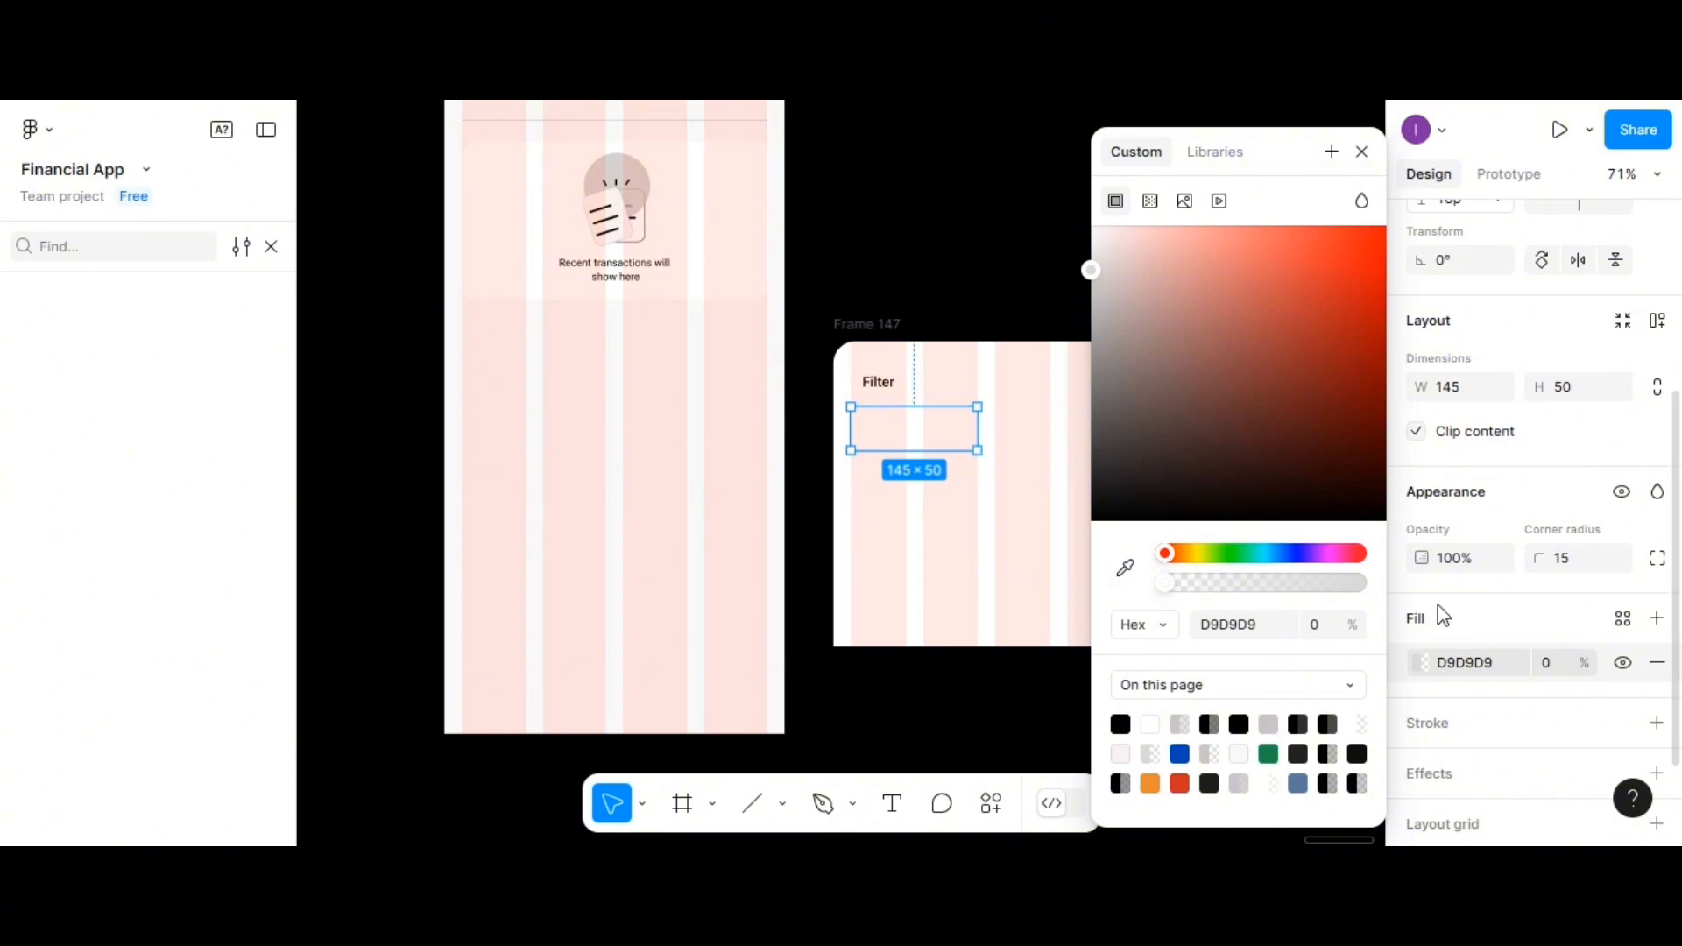
scroll(1472, 638, down, 3)
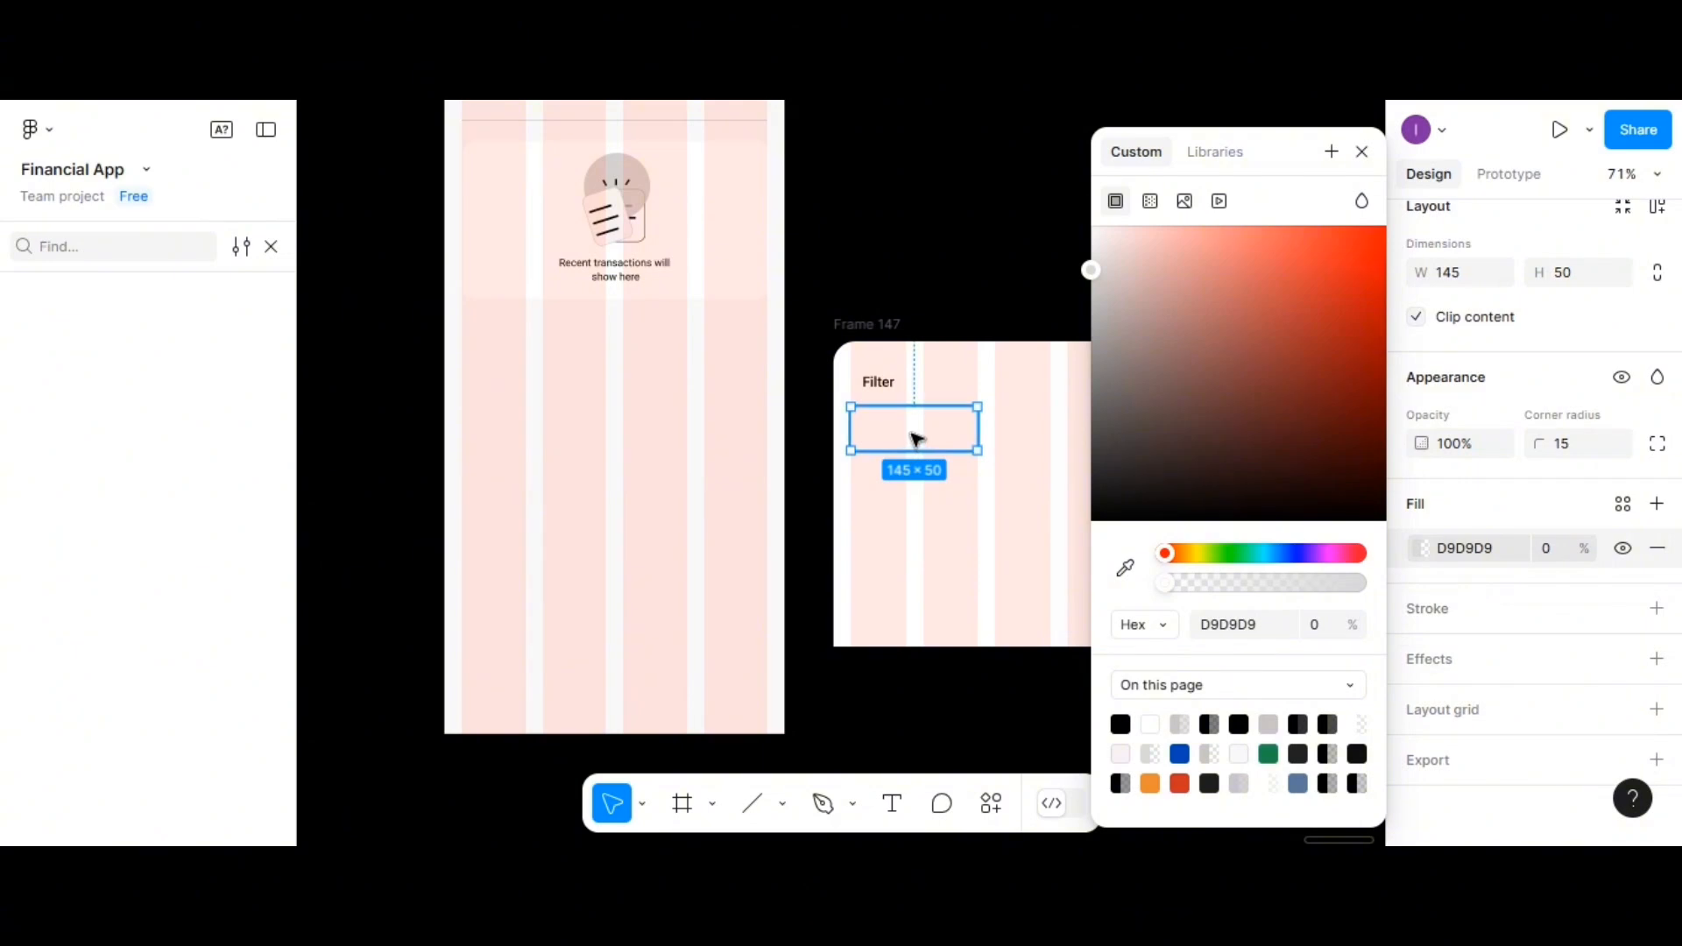
Move the 145 × 50 frame slightly lower under the Filter heading and set its fill opacity to 50%
drag(915, 438, 918, 462)
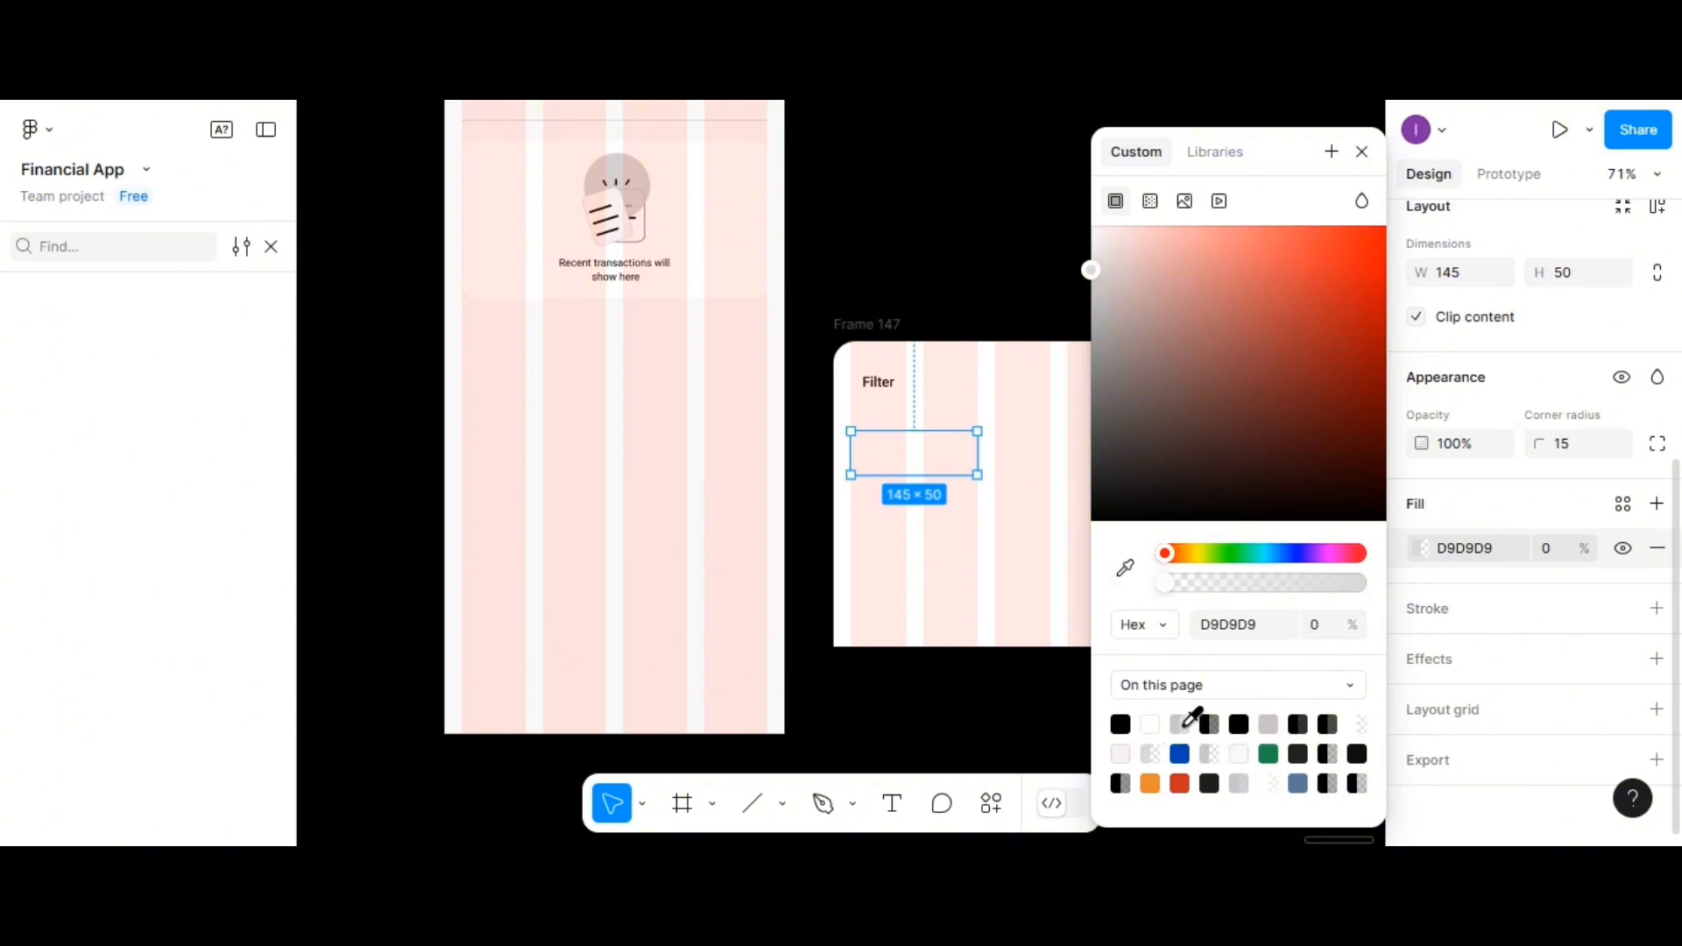
click(1549, 554)
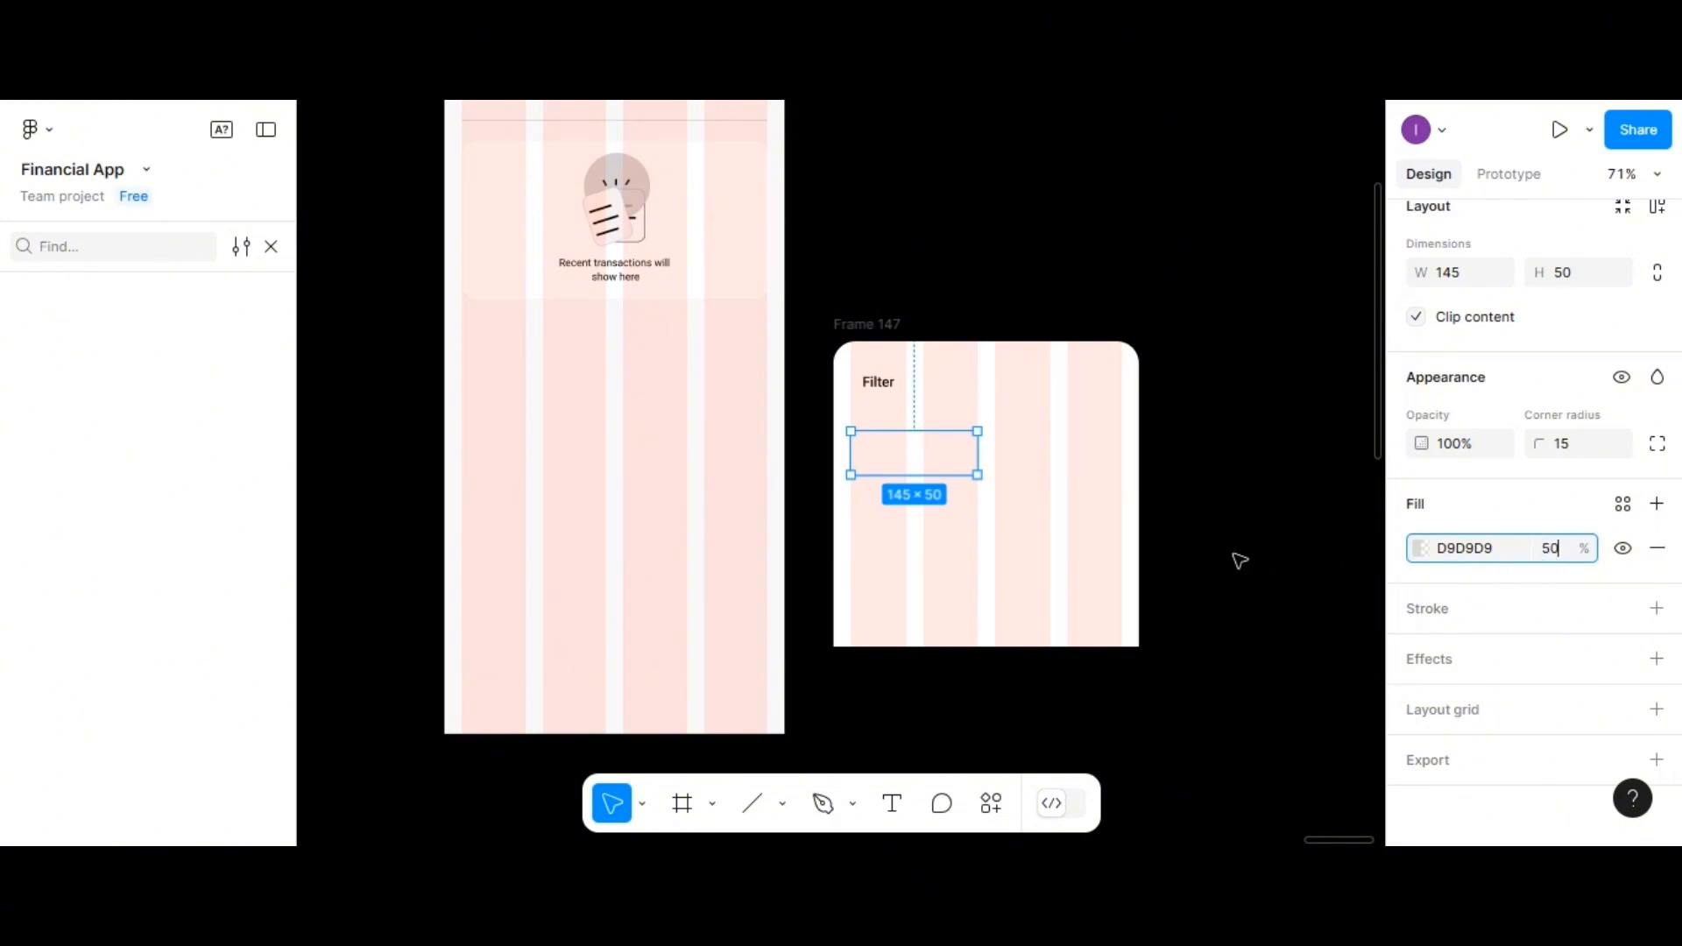
click(1085, 525)
Set the grey field frame's corner radius to 25
click(933, 473)
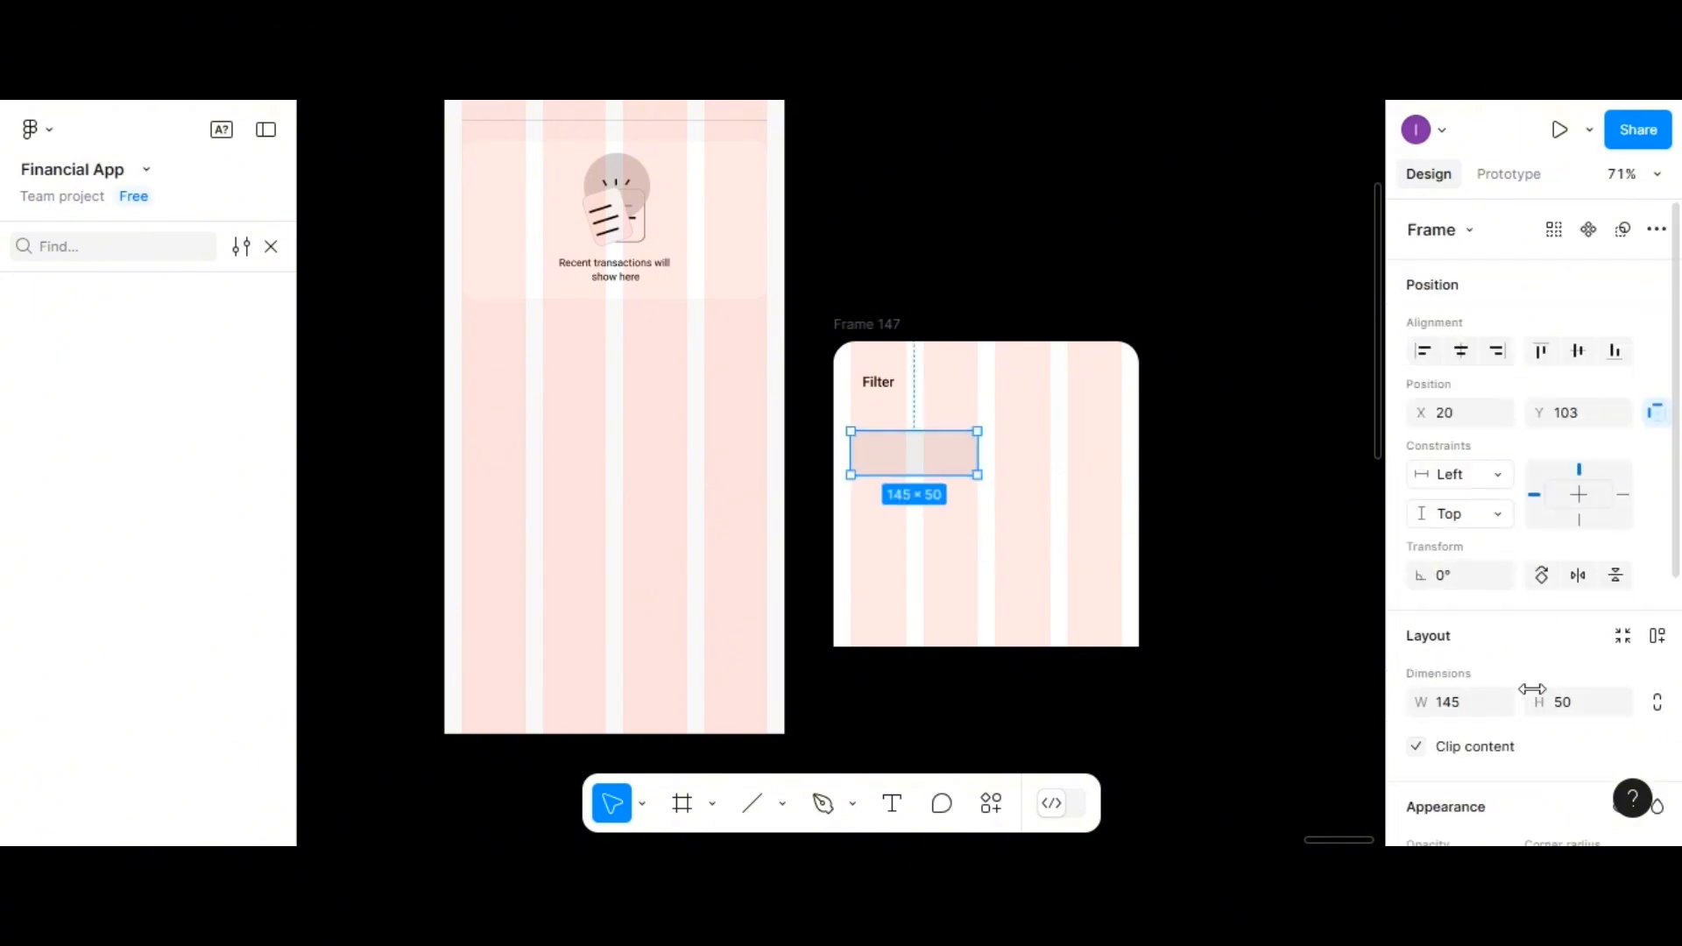
scroll(1577, 652, down, 3)
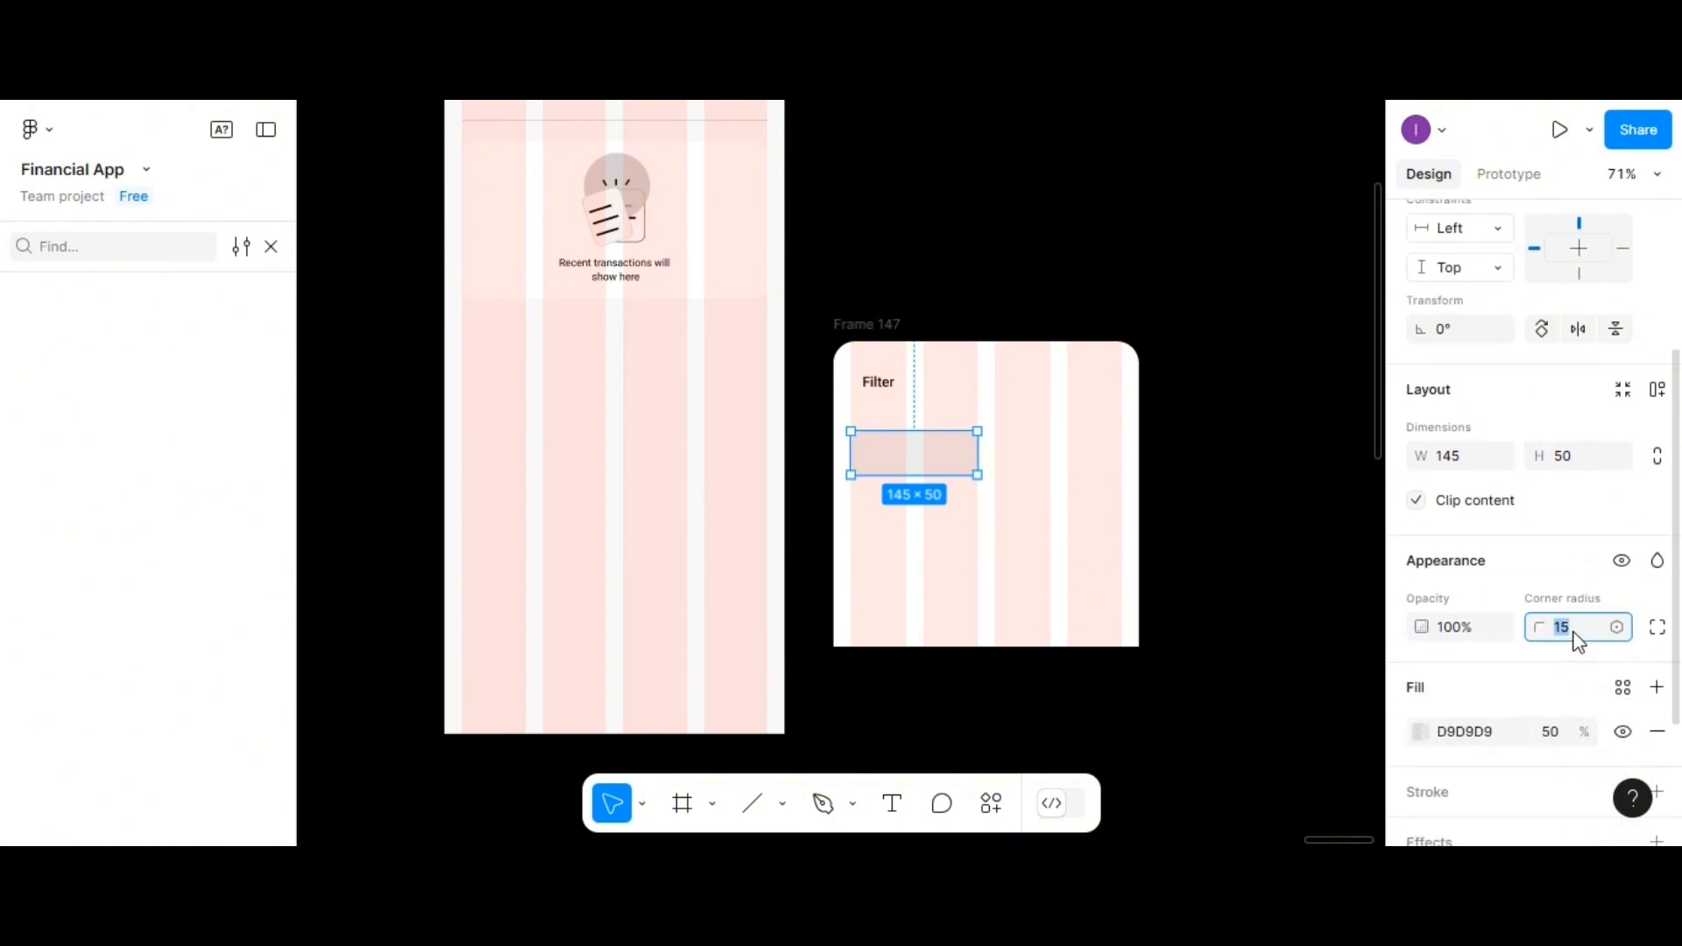
click(1574, 634)
text(25)
click(1051, 530)
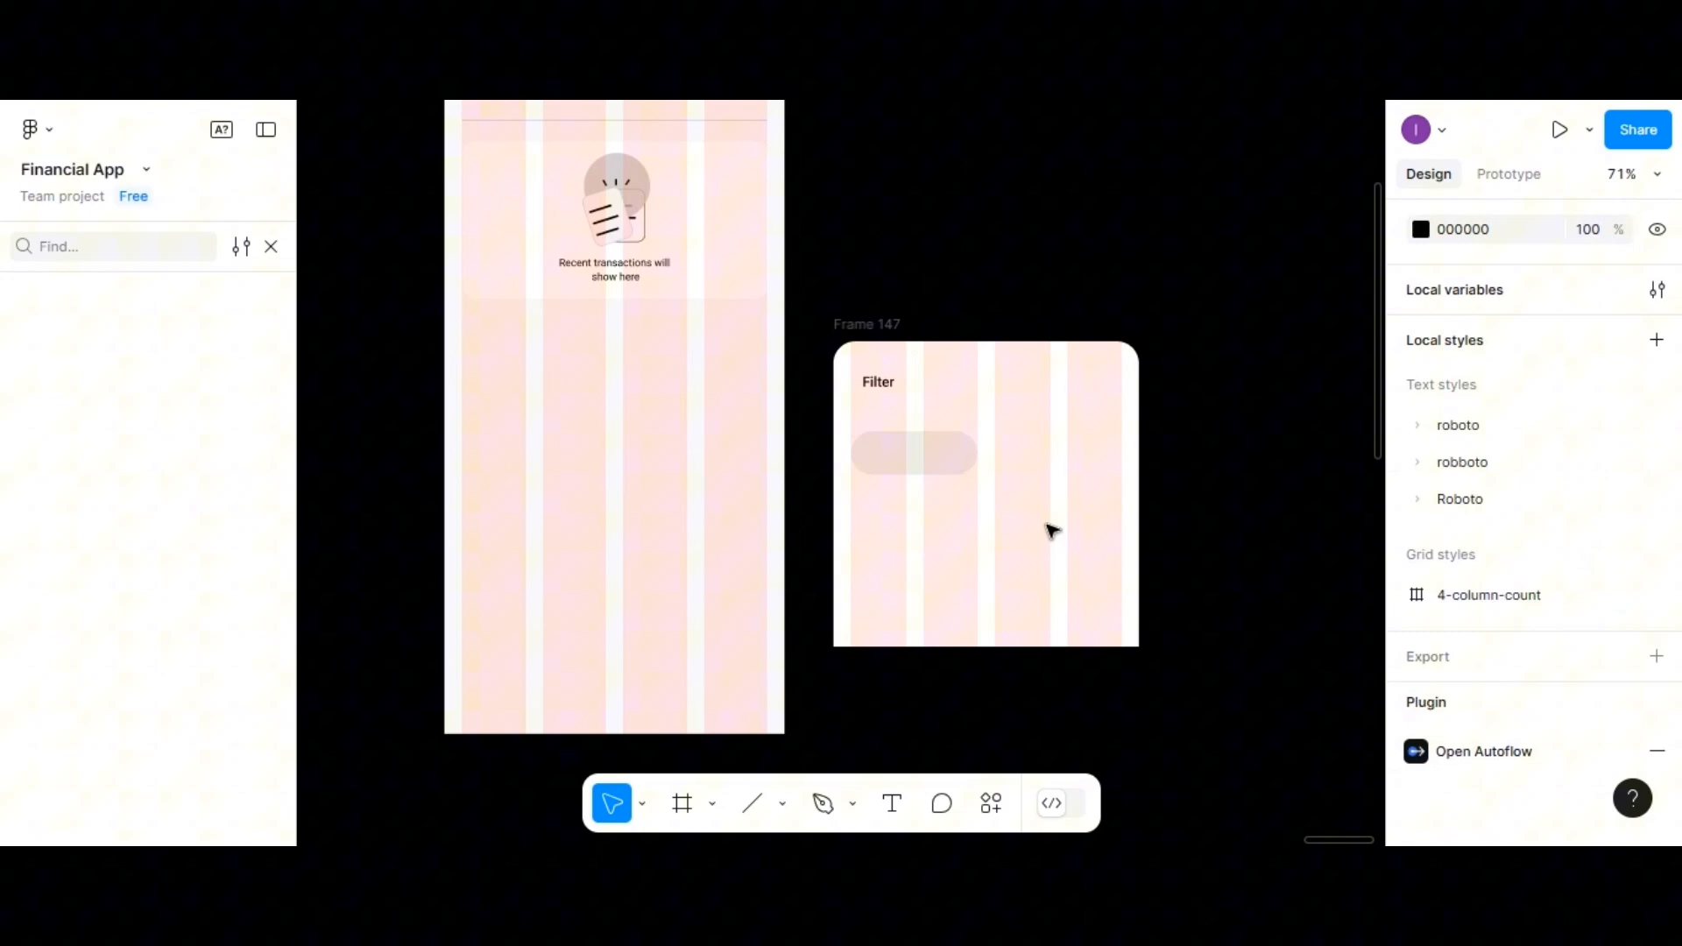
click(910, 473)
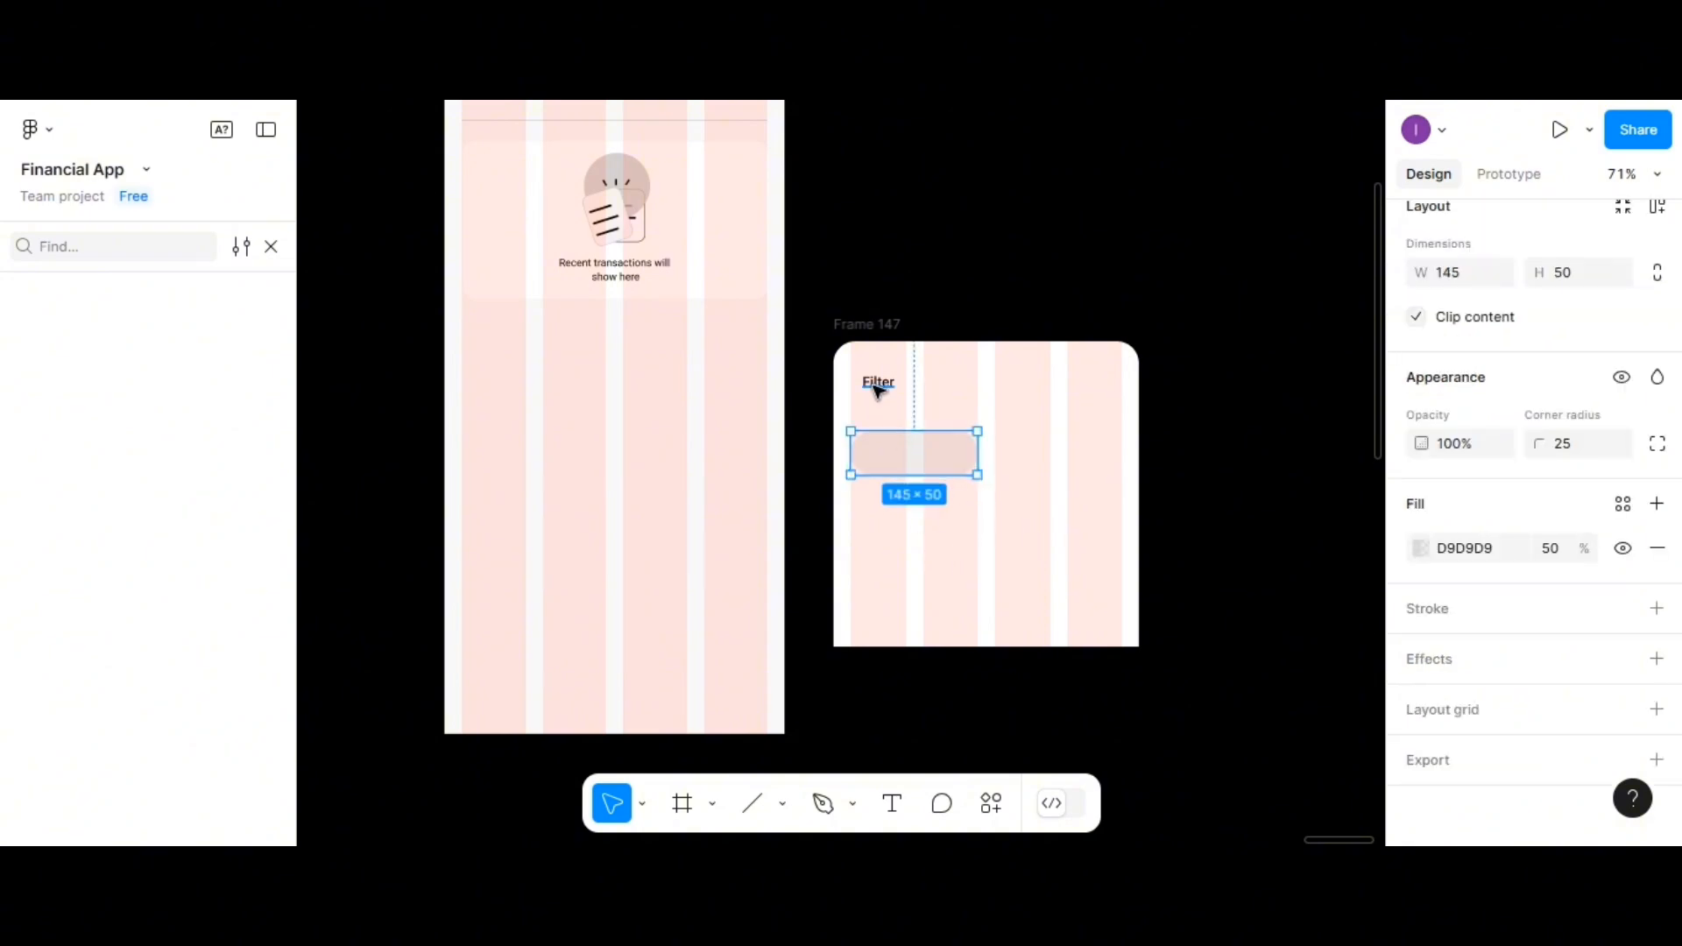
Duplicate the Filter heading below itself, change the copy's text to "Start Date" and place it just above the grey field
click(878, 385)
drag(877, 387, 883, 424)
double_click(881, 424)
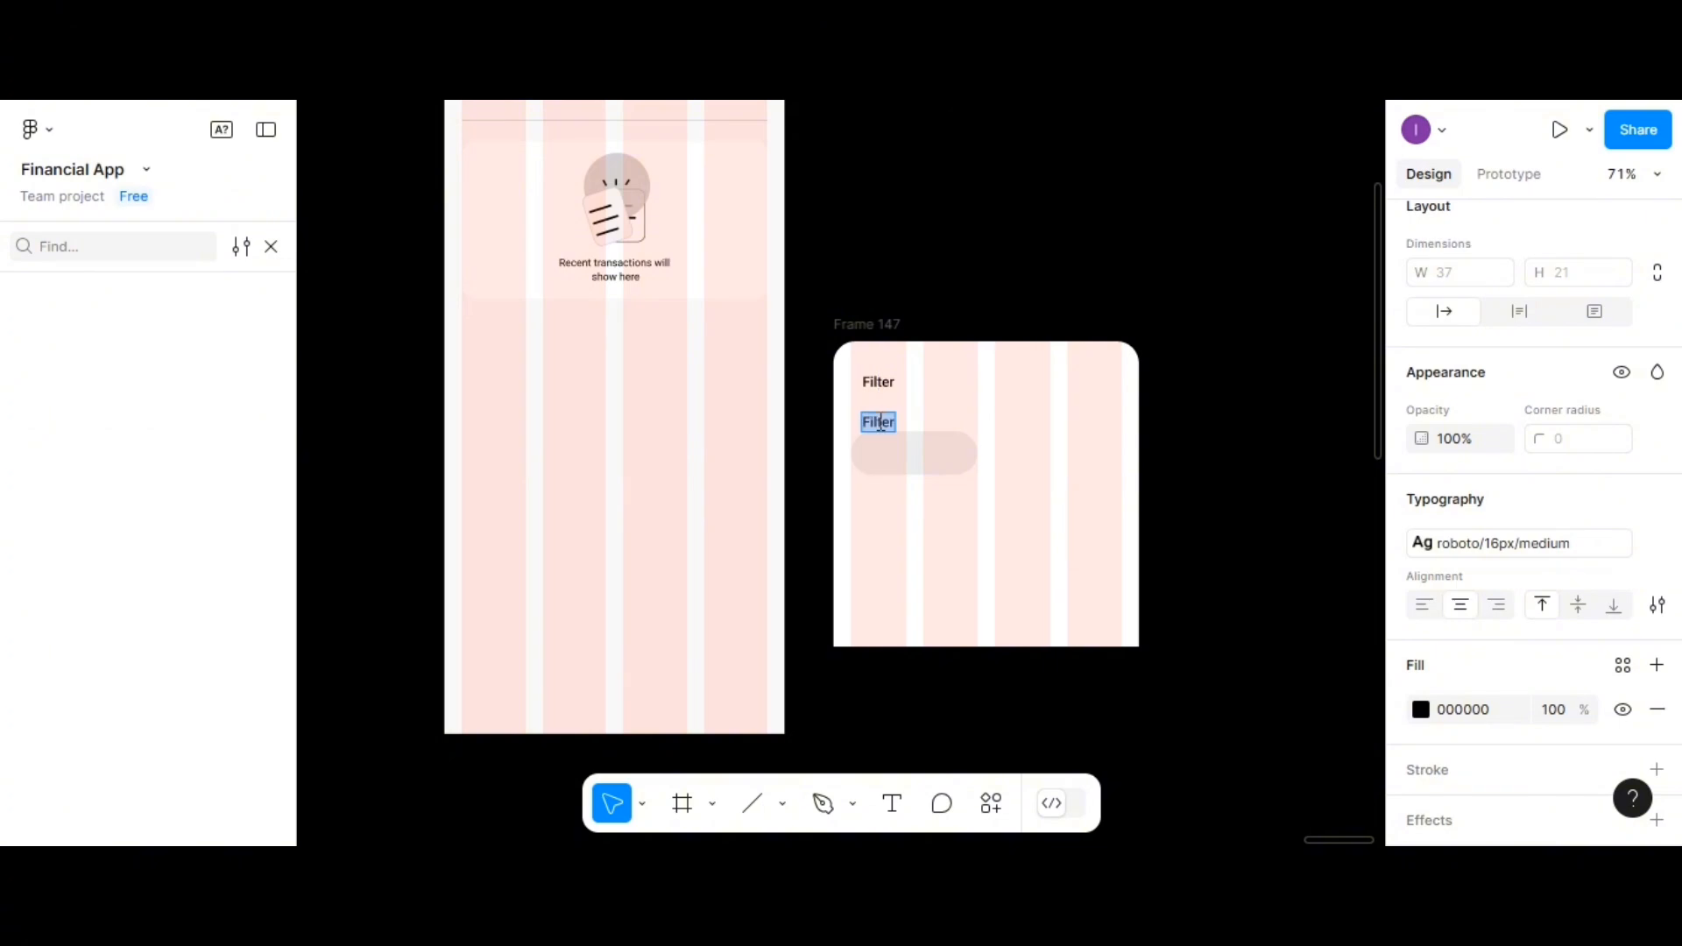
text(Start Date)
key(Escape)
drag(885, 424, 892, 429)
Detach the Start Date label's text style and apply the roboto/12px/medium style instead
scroll(1535, 600, down, 3)
click(1654, 435)
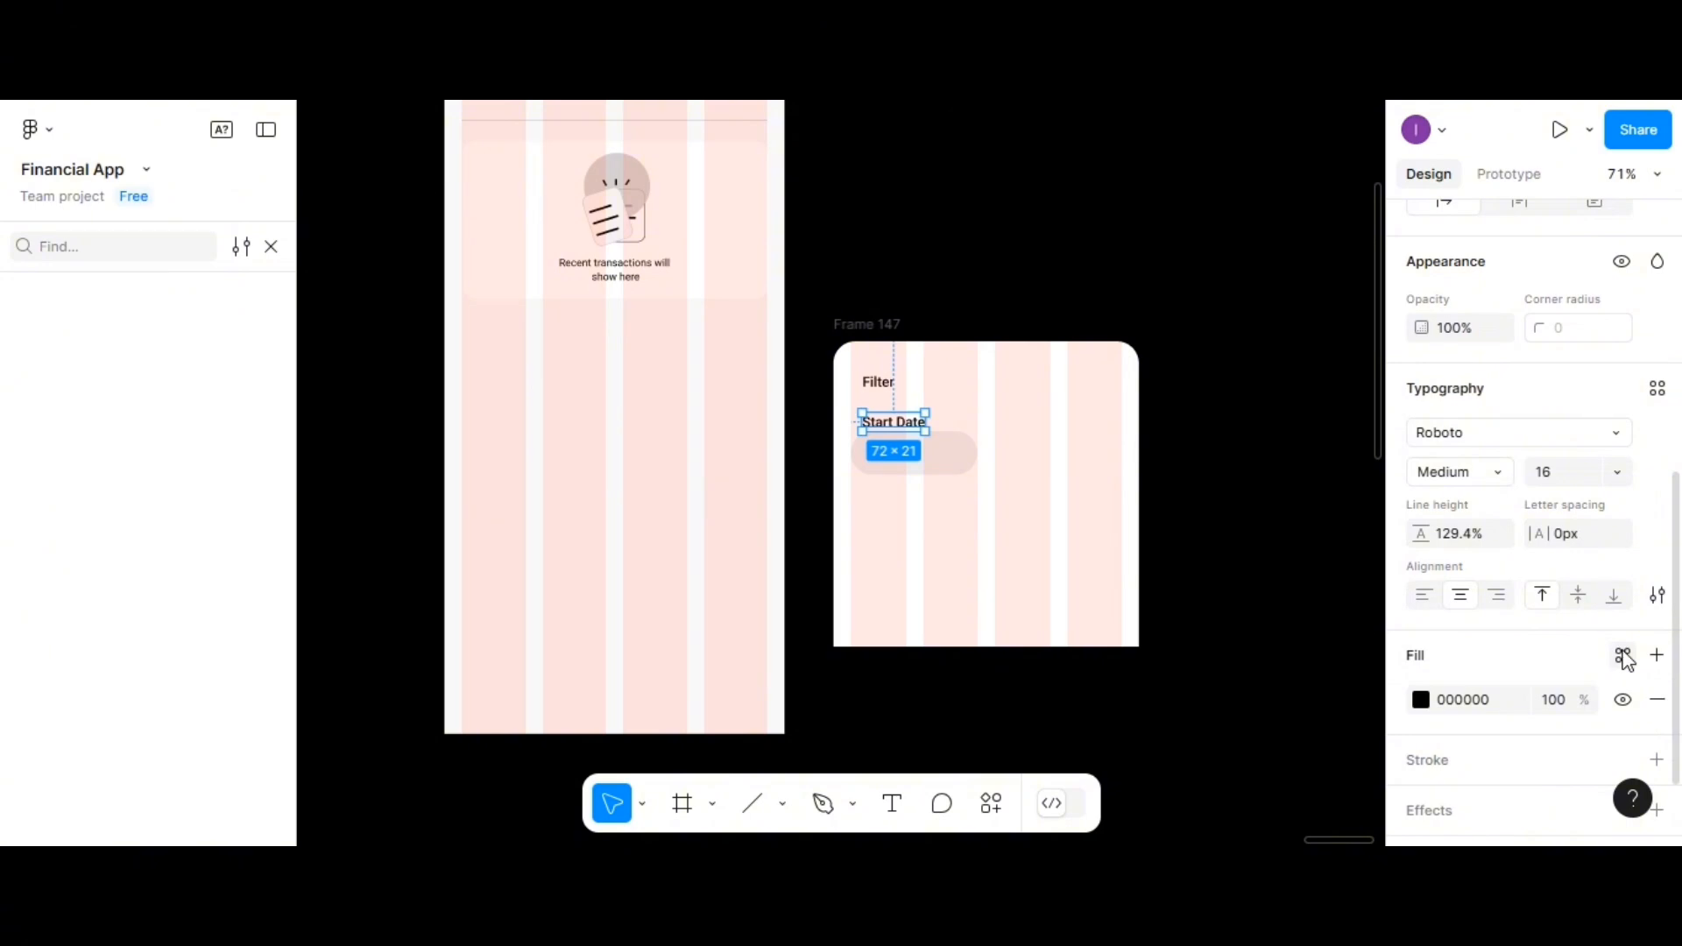
click(1656, 388)
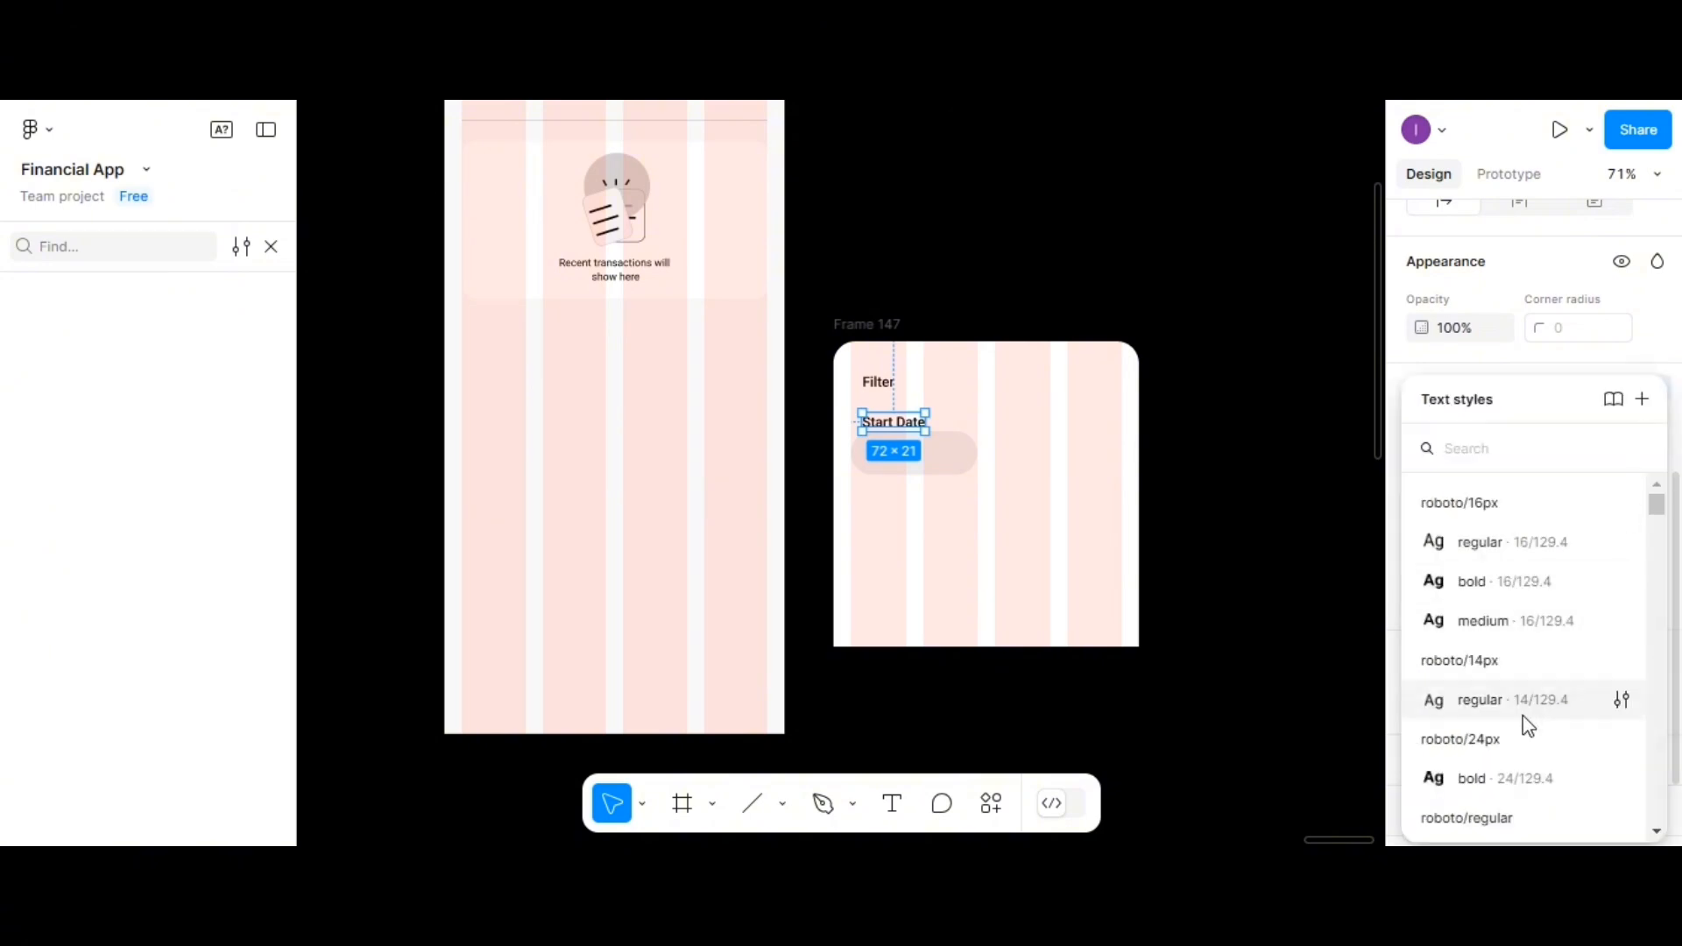
scroll(1525, 728, down, 3)
scroll(1515, 731, down, 3)
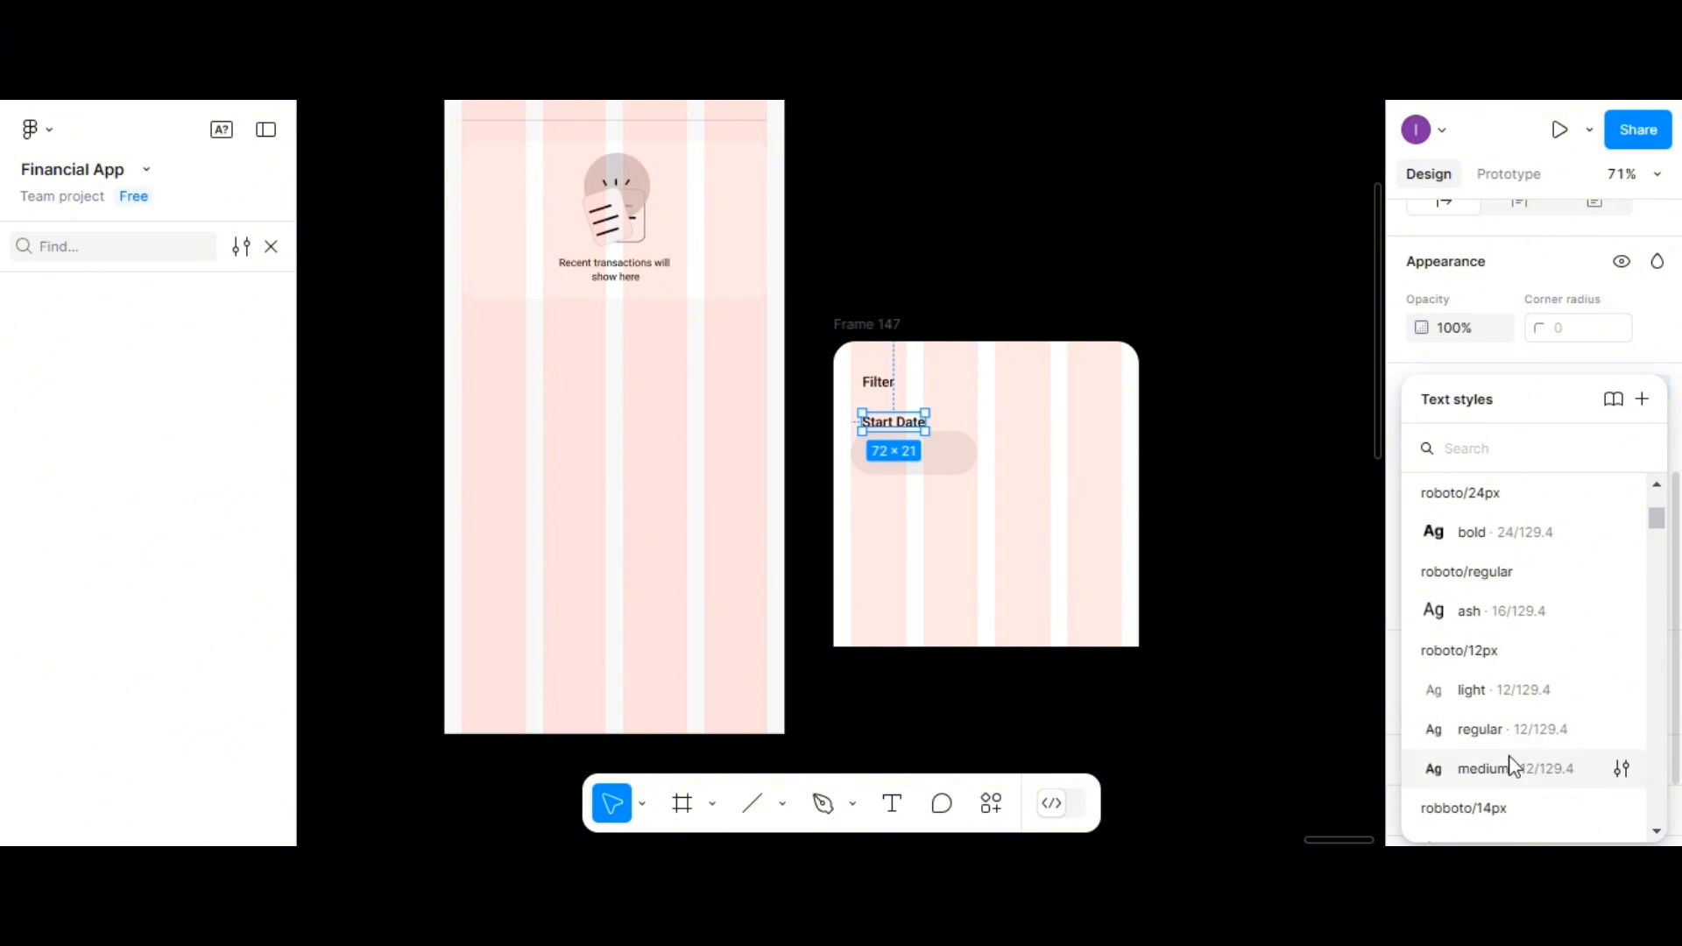
click(1509, 758)
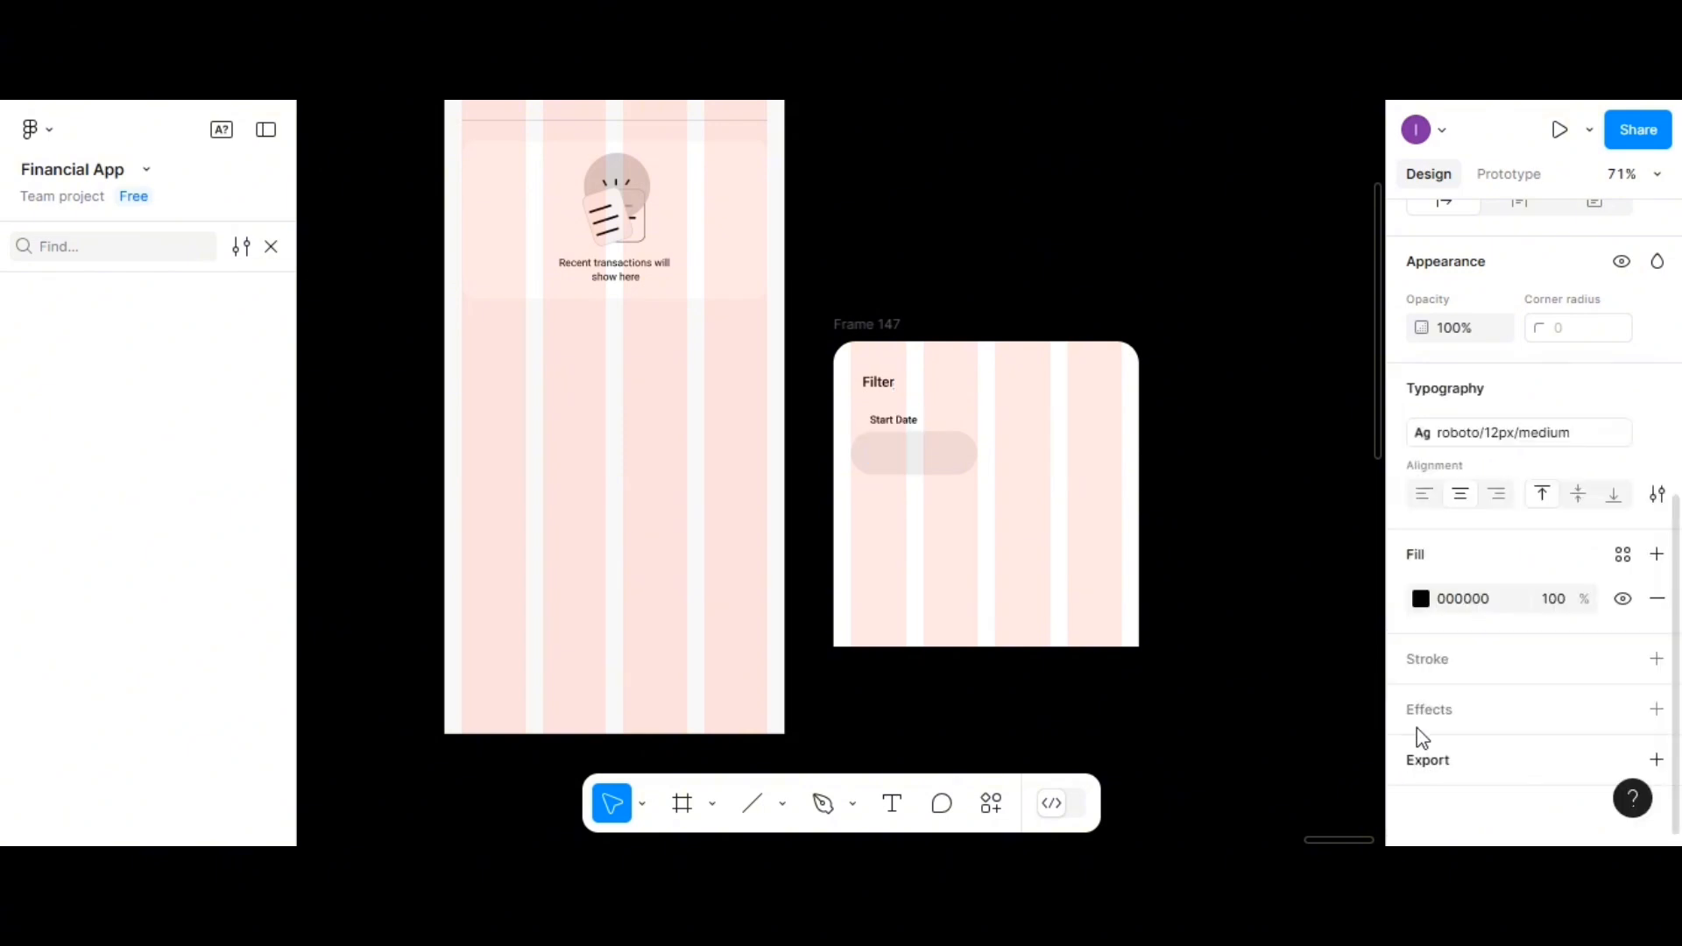
Duplicate the Start Date label together with its grey field across the last two grid columns
click(930, 465)
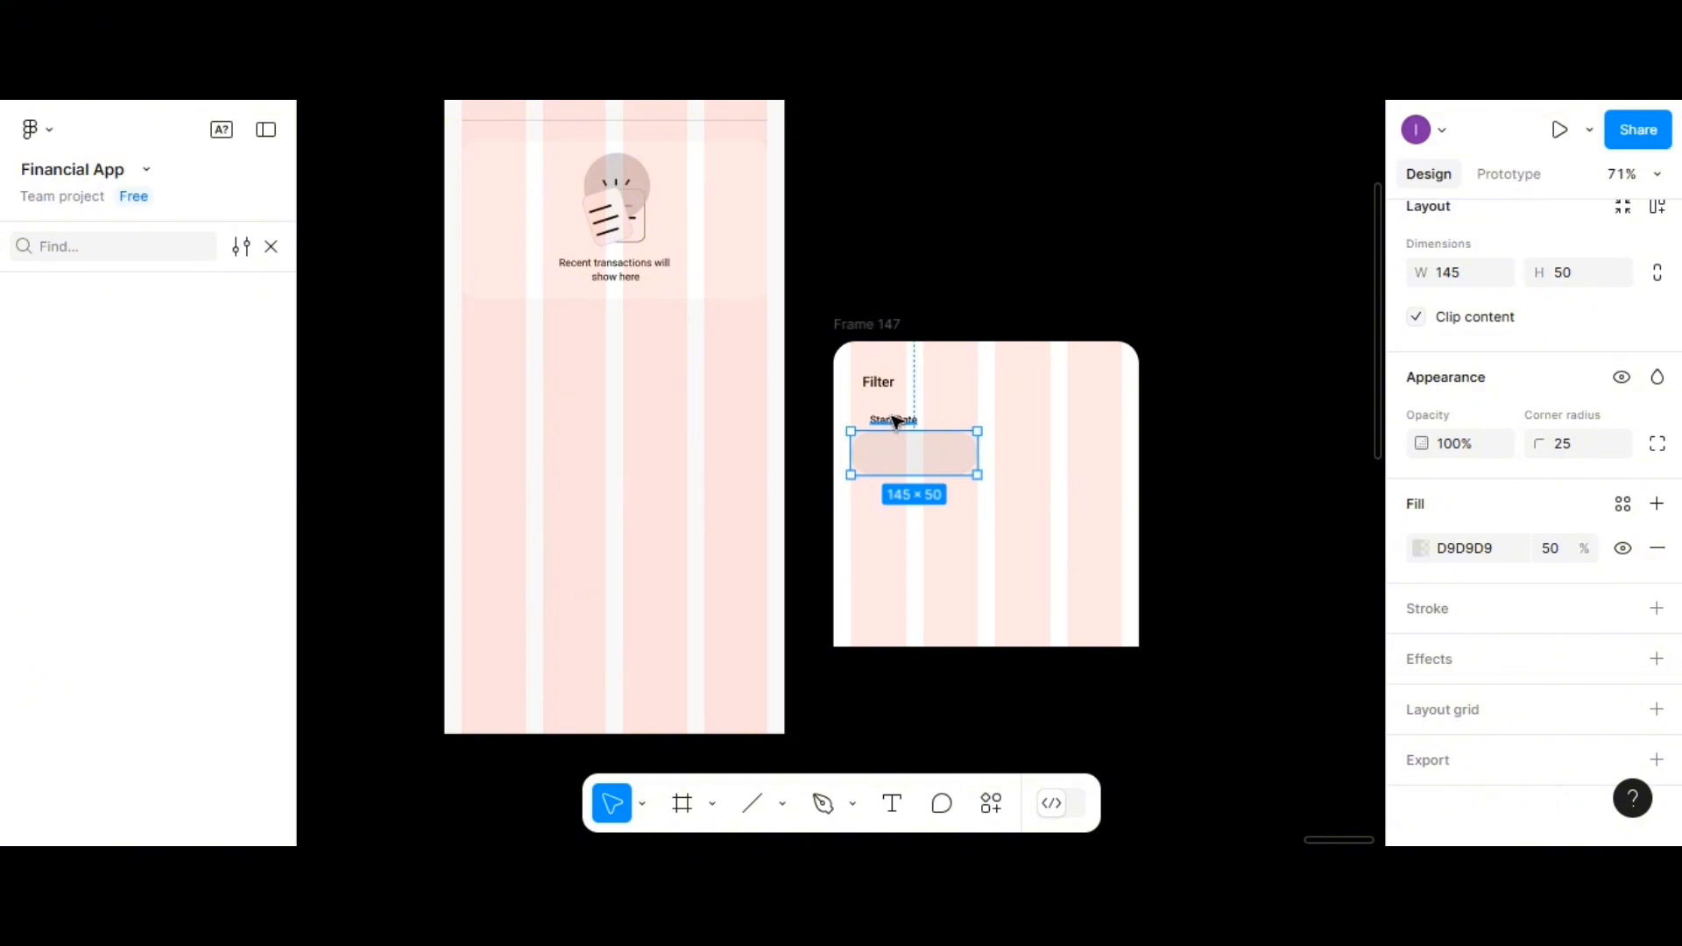
shift+click(895, 422)
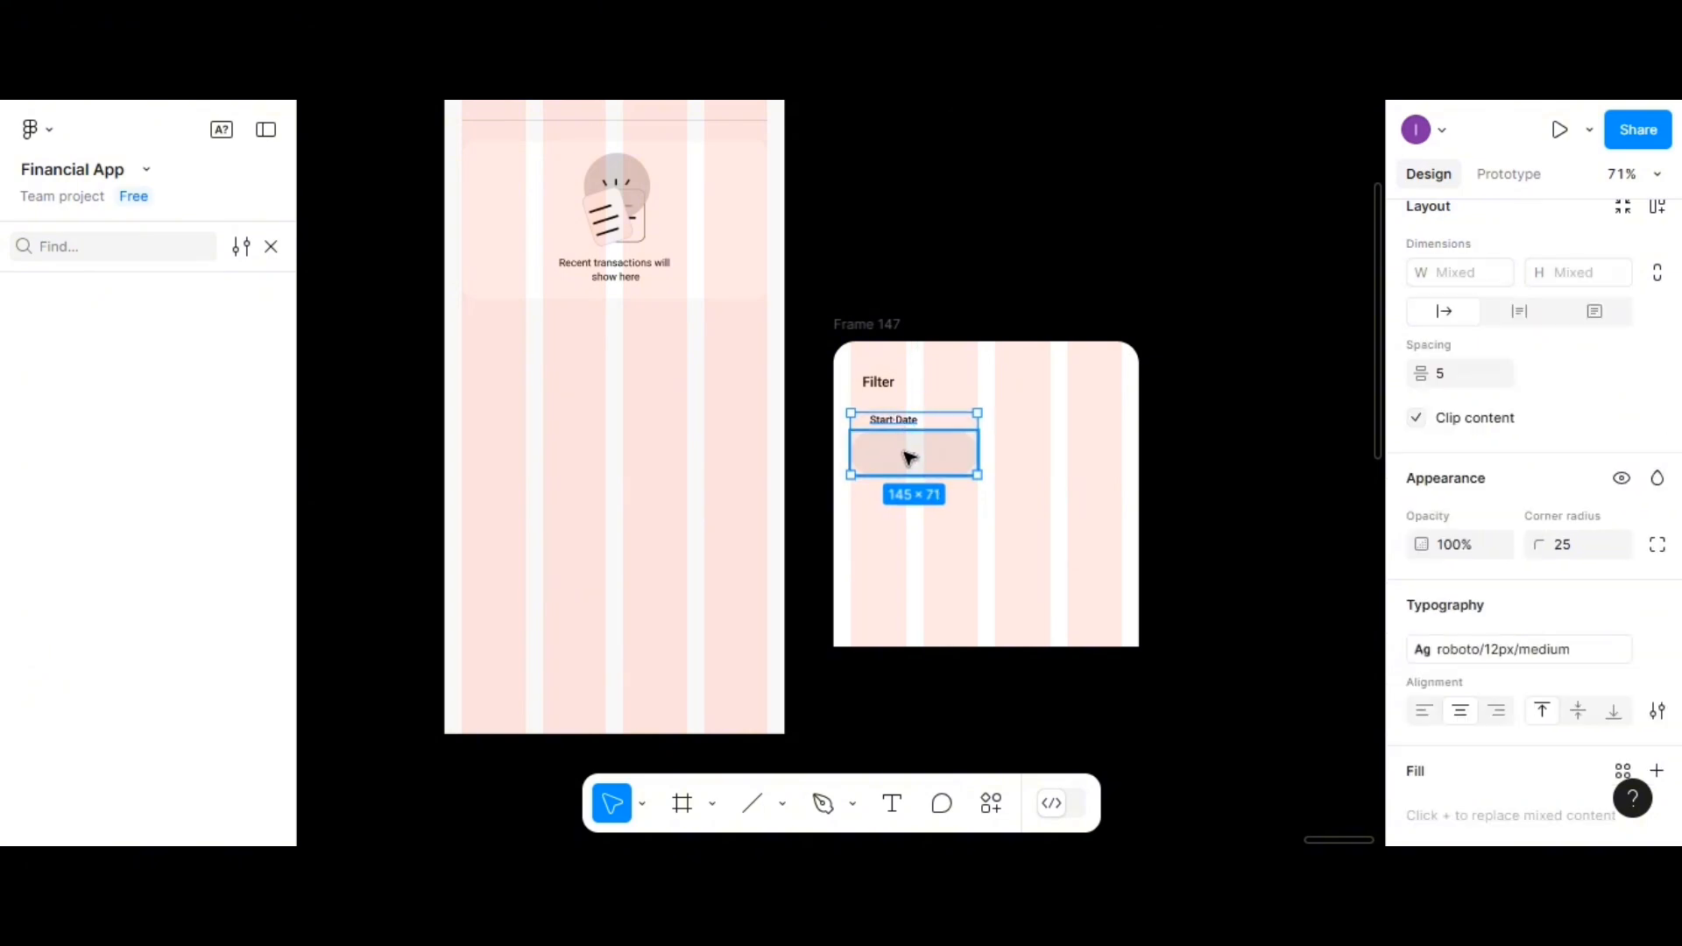
drag(905, 455, 1036, 444)
Change the duplicated label's text to "End Date"
double_click(1033, 421)
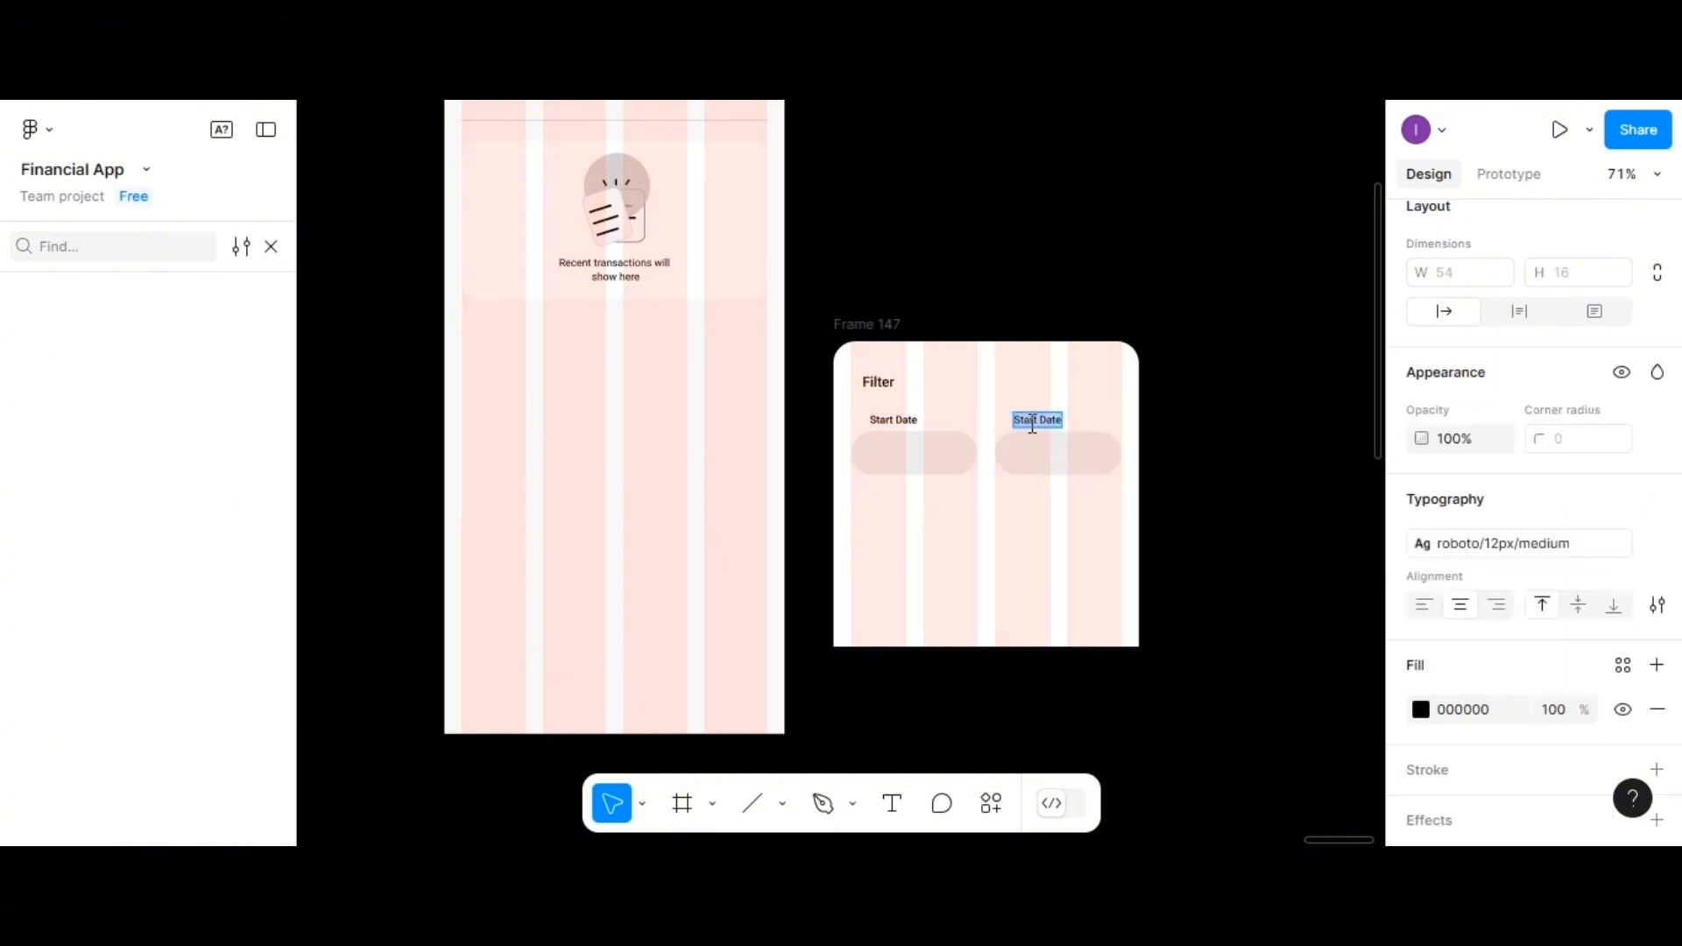
click(1032, 424)
key(BackSpace)
key(BackSpace)
key(BackSpace)
key(BackSpace)
key(BackSpace)
key(BackSpace)
text(End)
Align the Start Date label with the left edge of the Filter heading
scroll(1033, 471, up, 5)
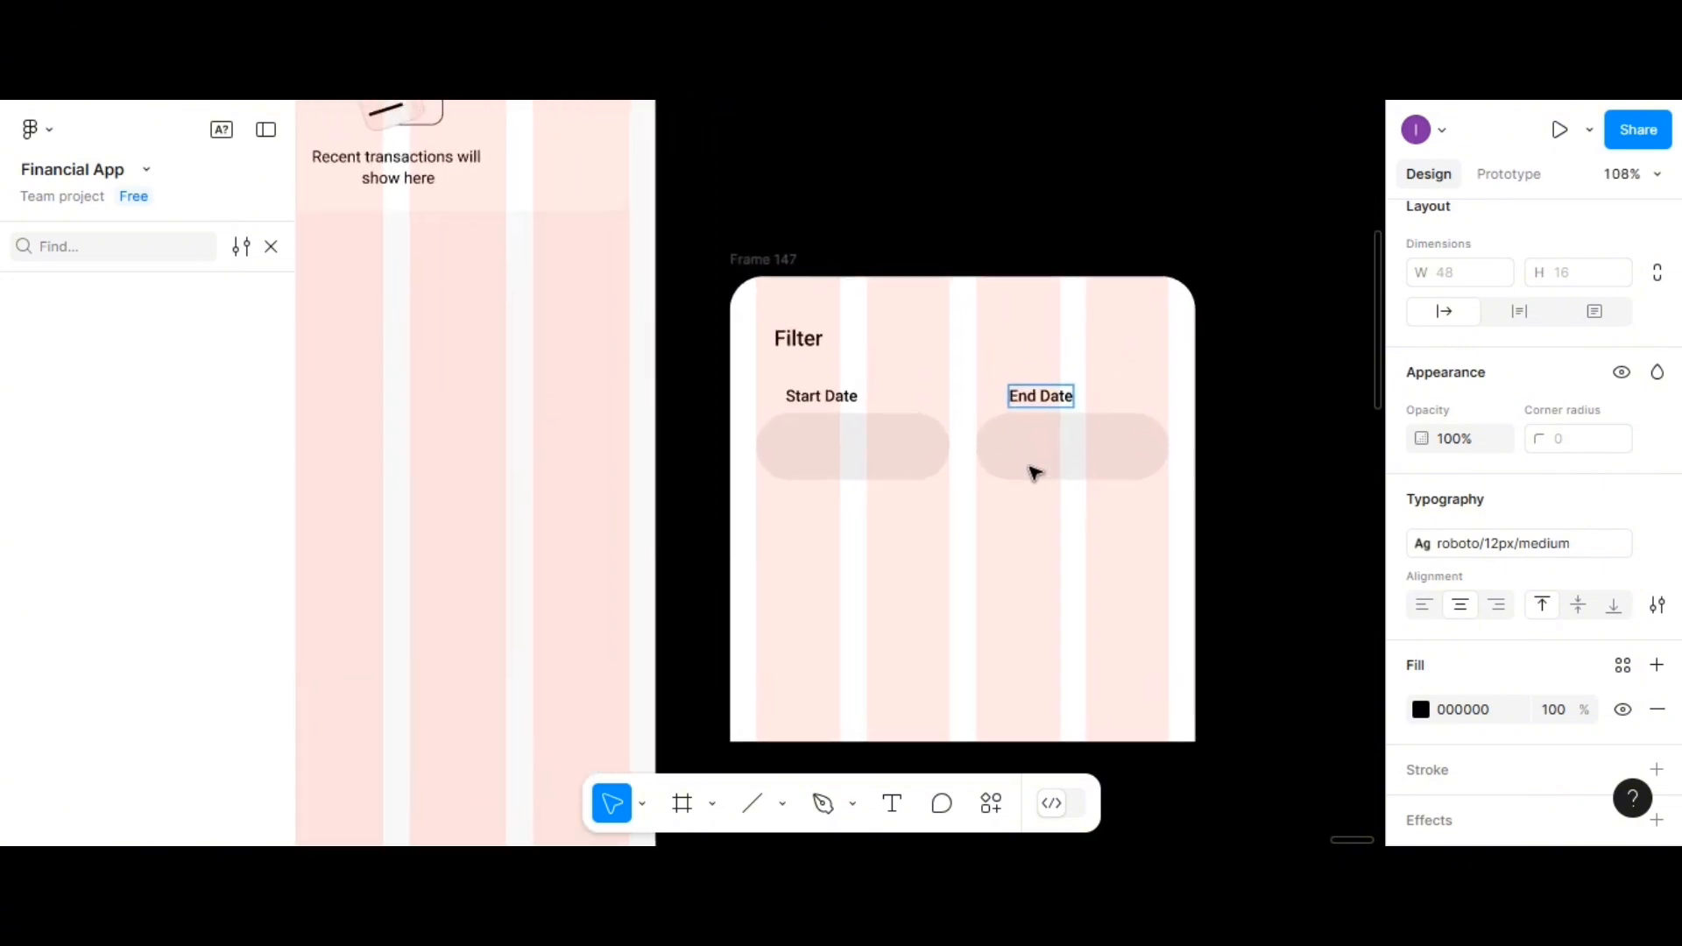
click(859, 390)
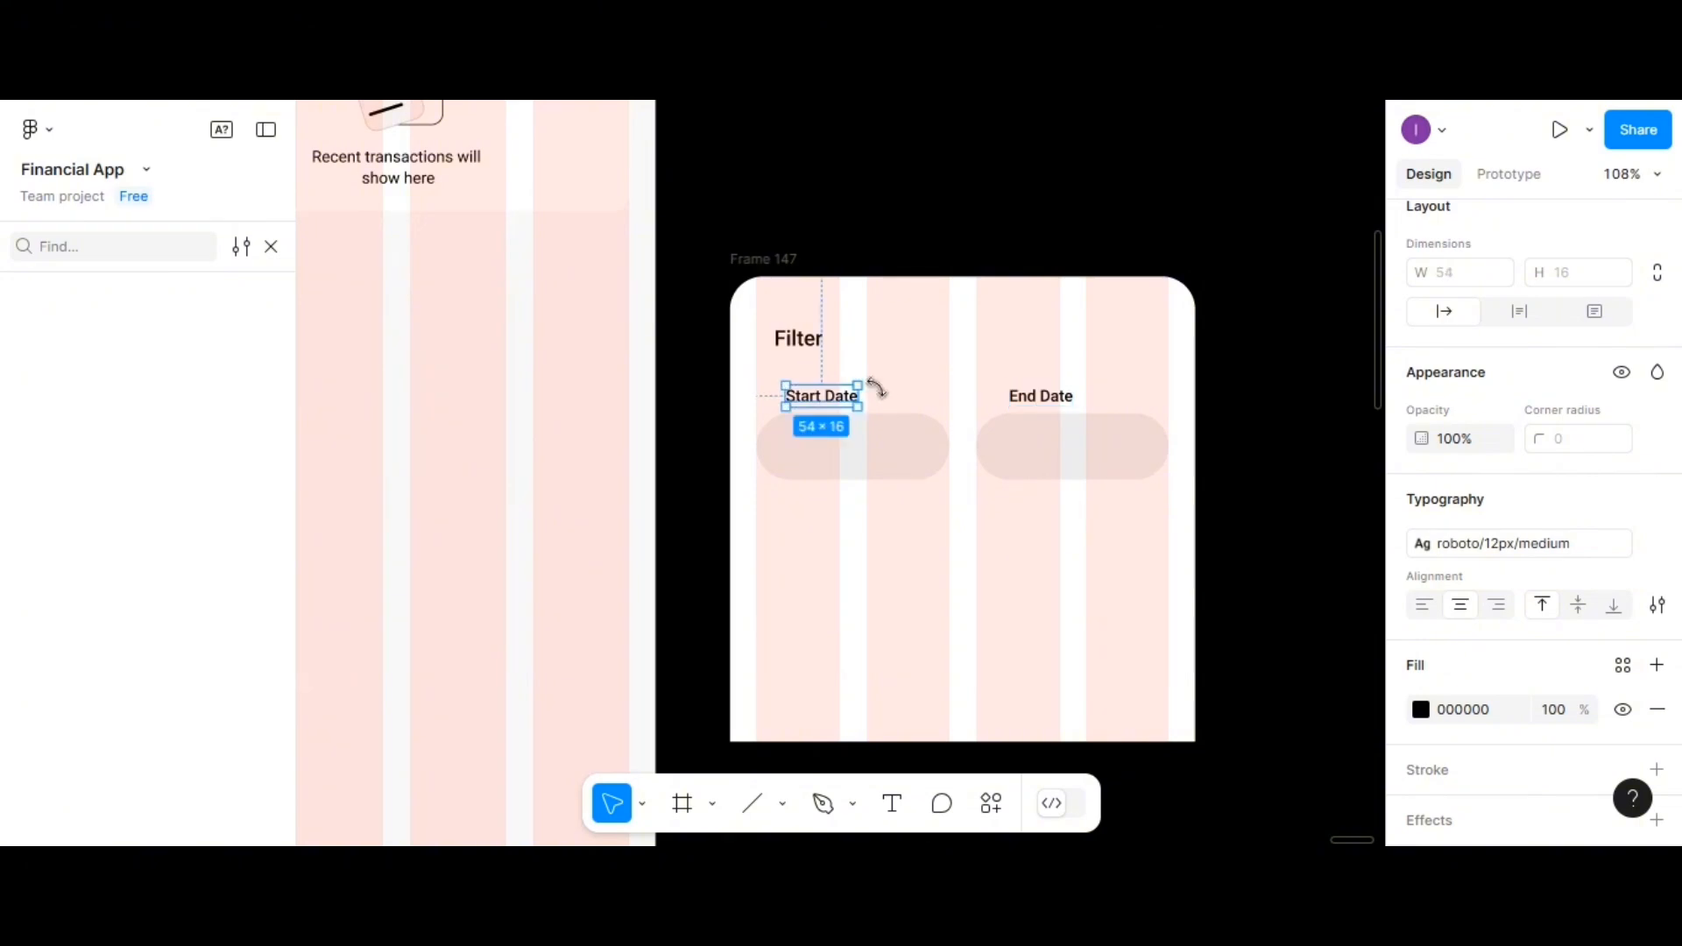
drag(854, 401, 845, 395)
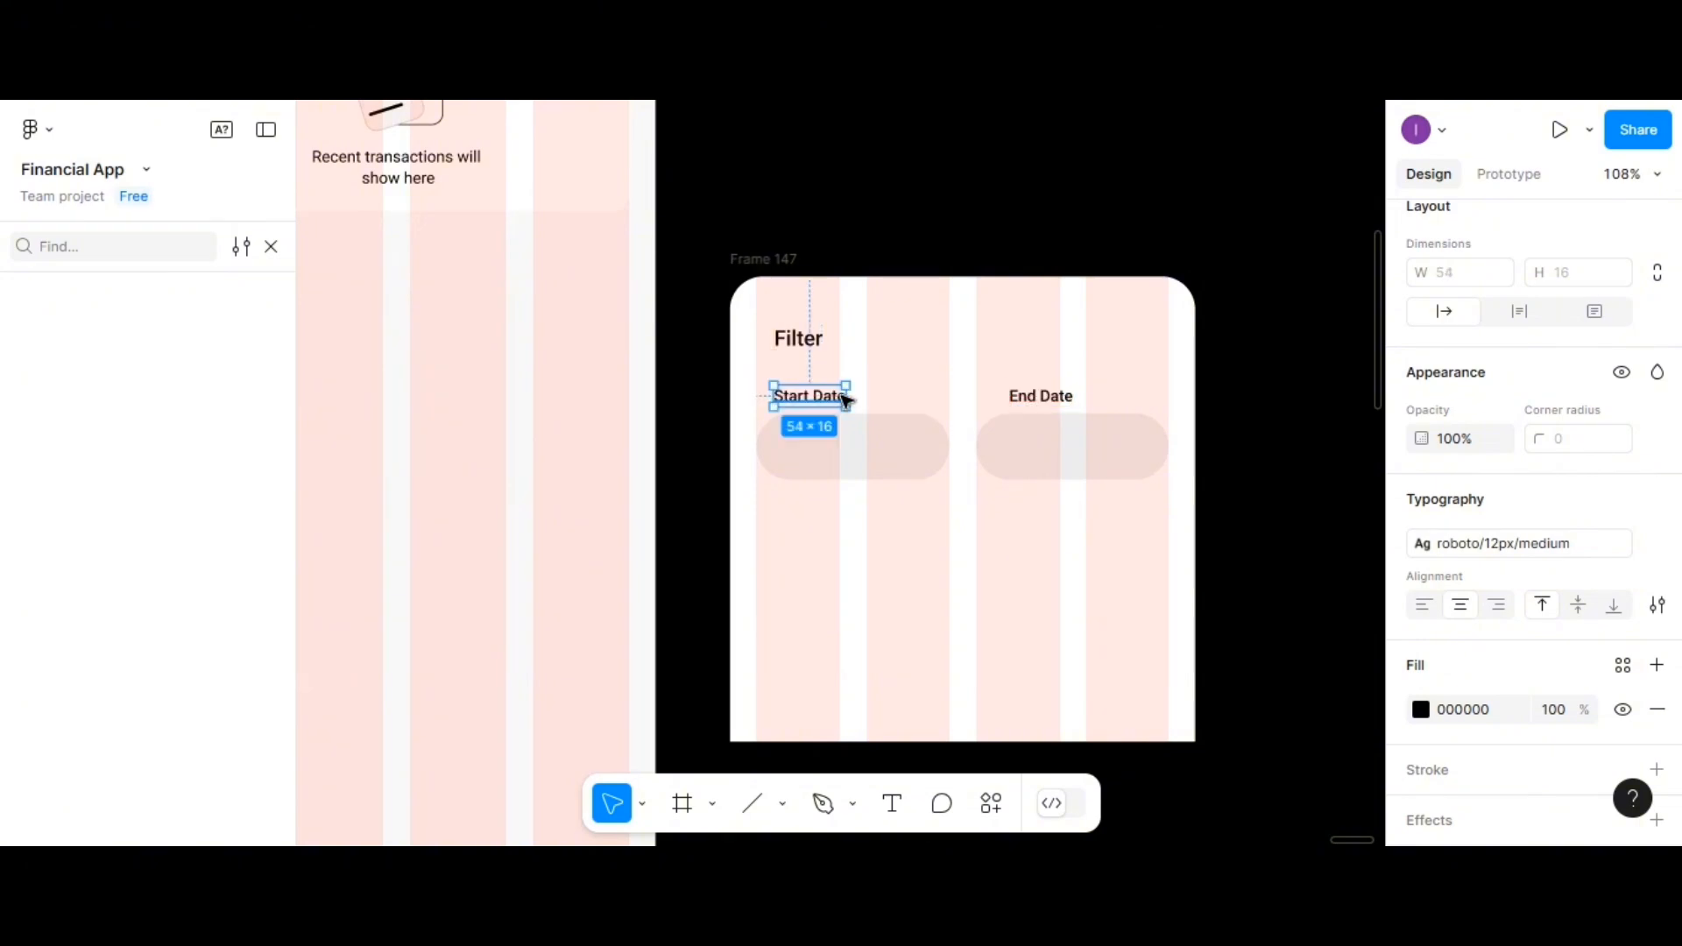
Group the Start Date label with the grey field beneath it
shift+click(841, 443)
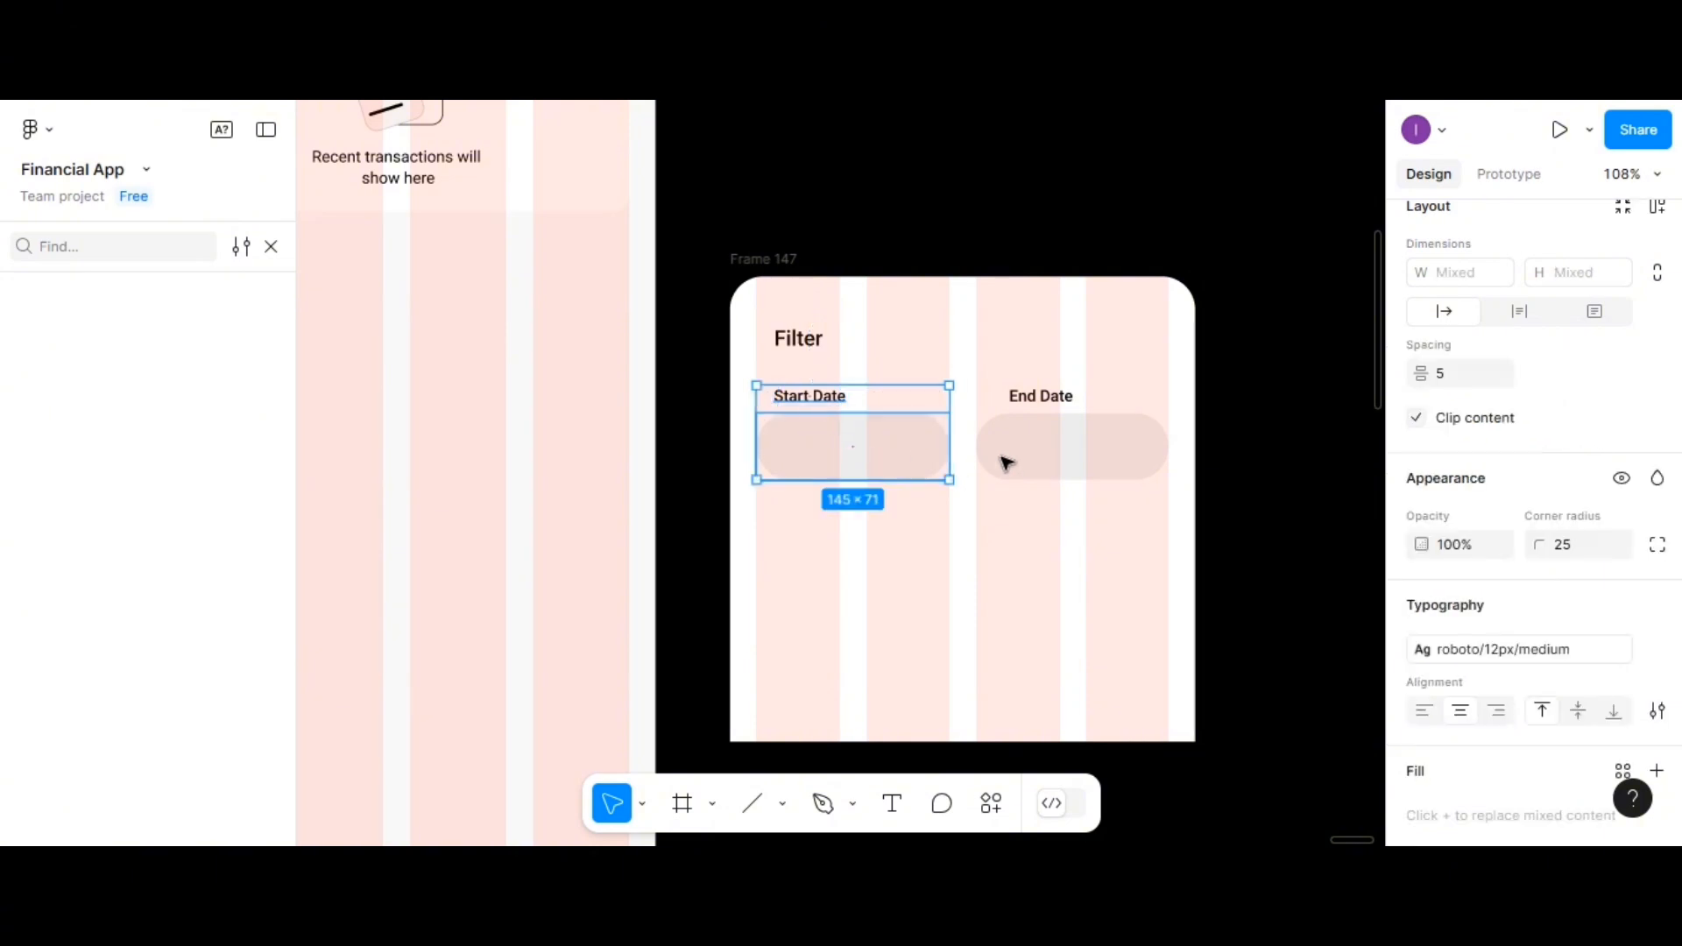
scroll(1445, 747, down, 3)
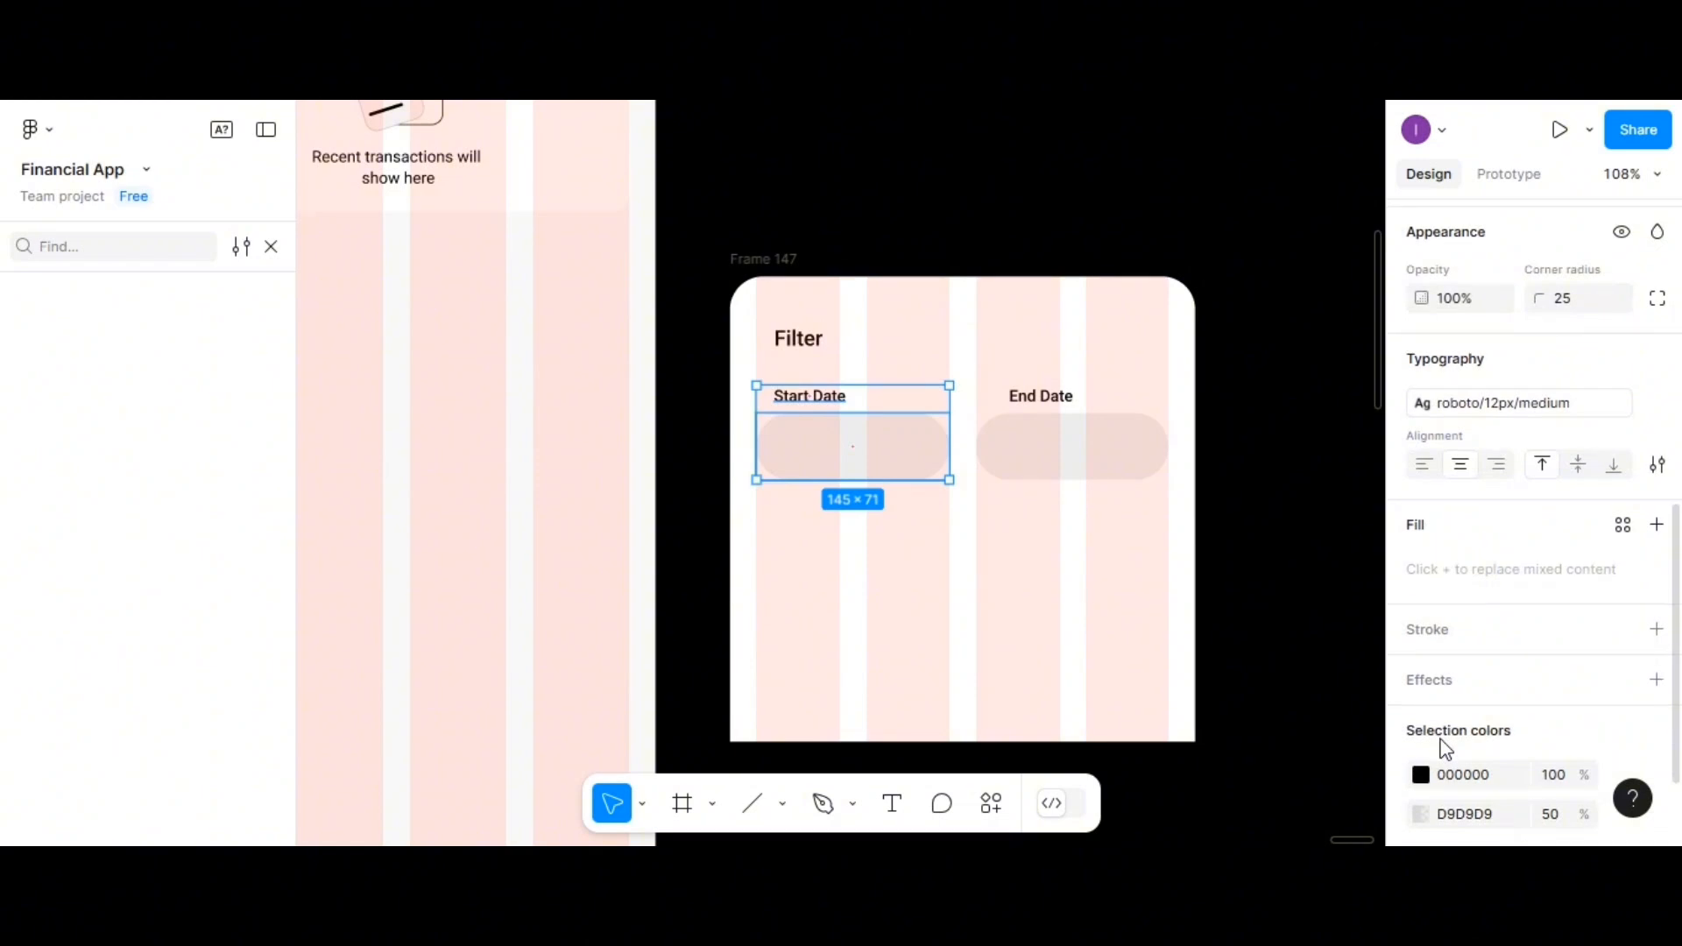
scroll(1437, 736, up, 2)
scroll(1429, 496, up, 3)
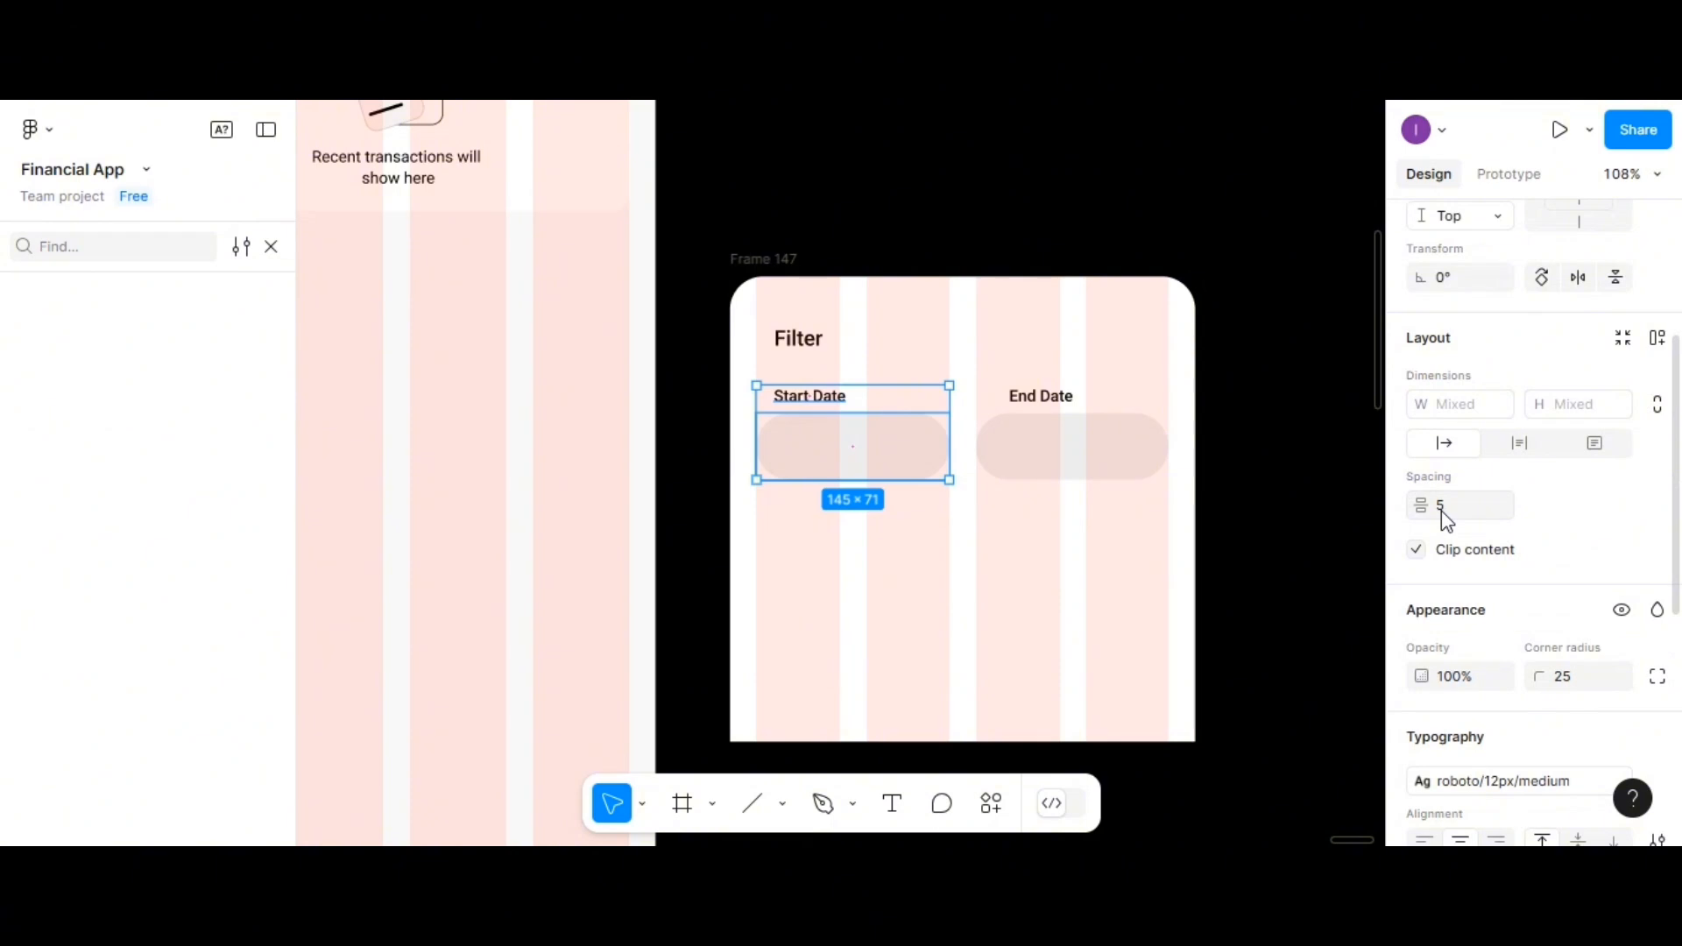
key(ctrl+g)
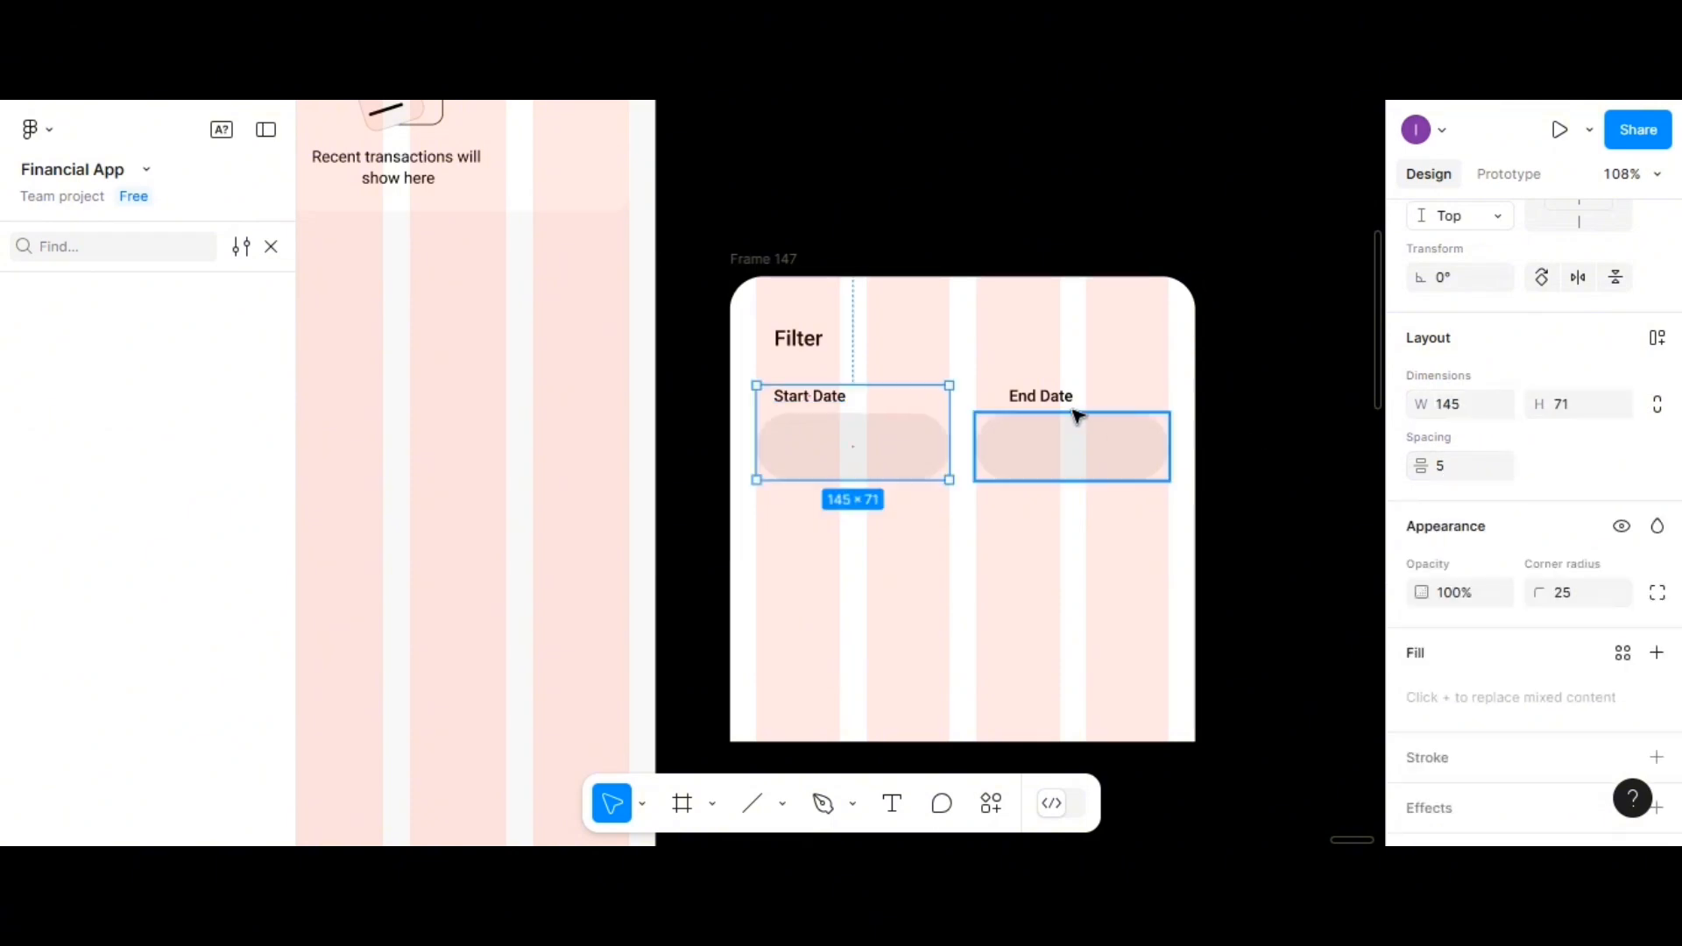
Shift the End Date label slightly left, keeping it level with the Start Date label
click(1056, 396)
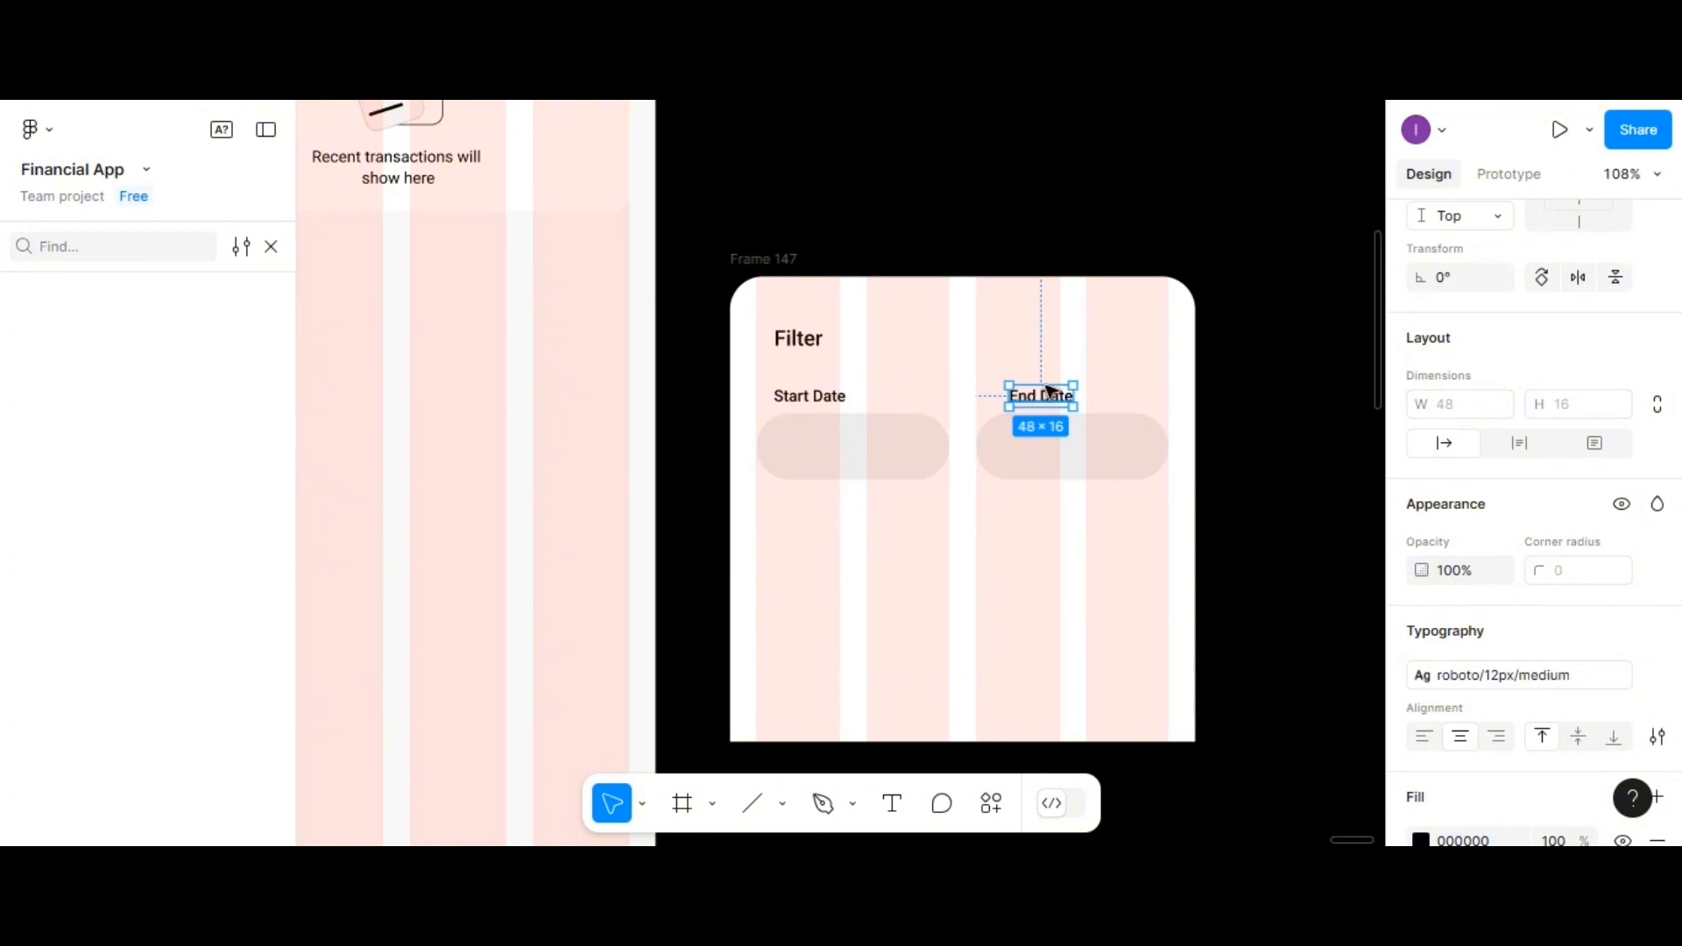
drag(1060, 396, 1054, 396)
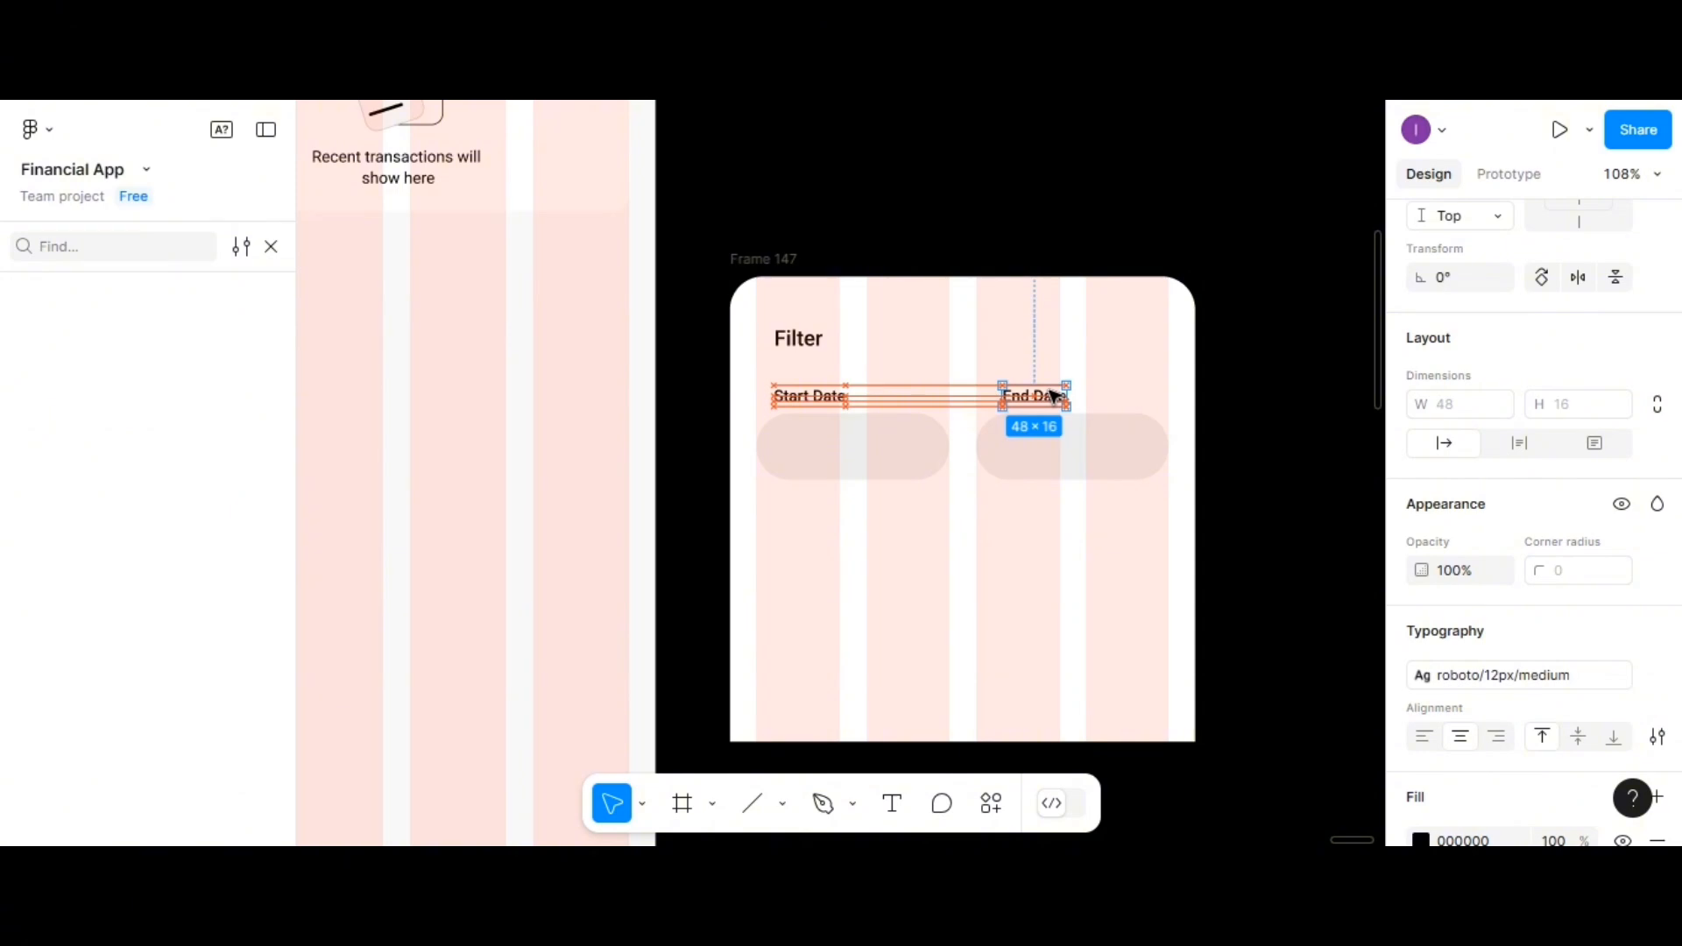
drag(1055, 395, 1049, 396)
Group the End Date label with the grey field beneath it
shift+click(1058, 461)
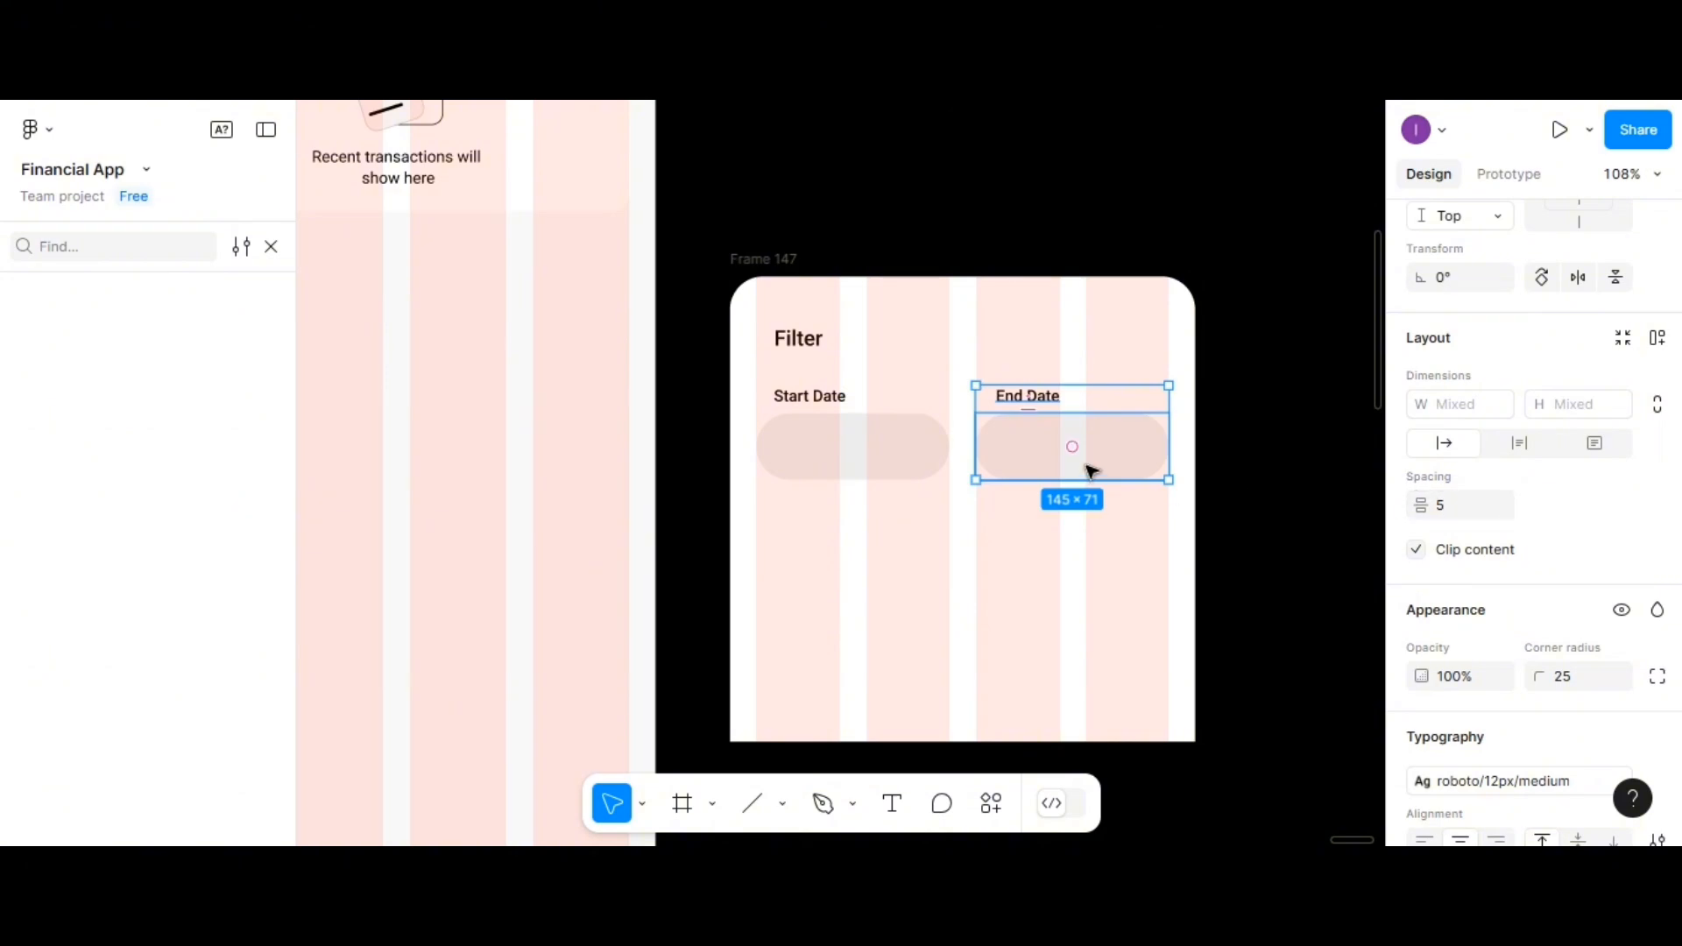
key(Delete)
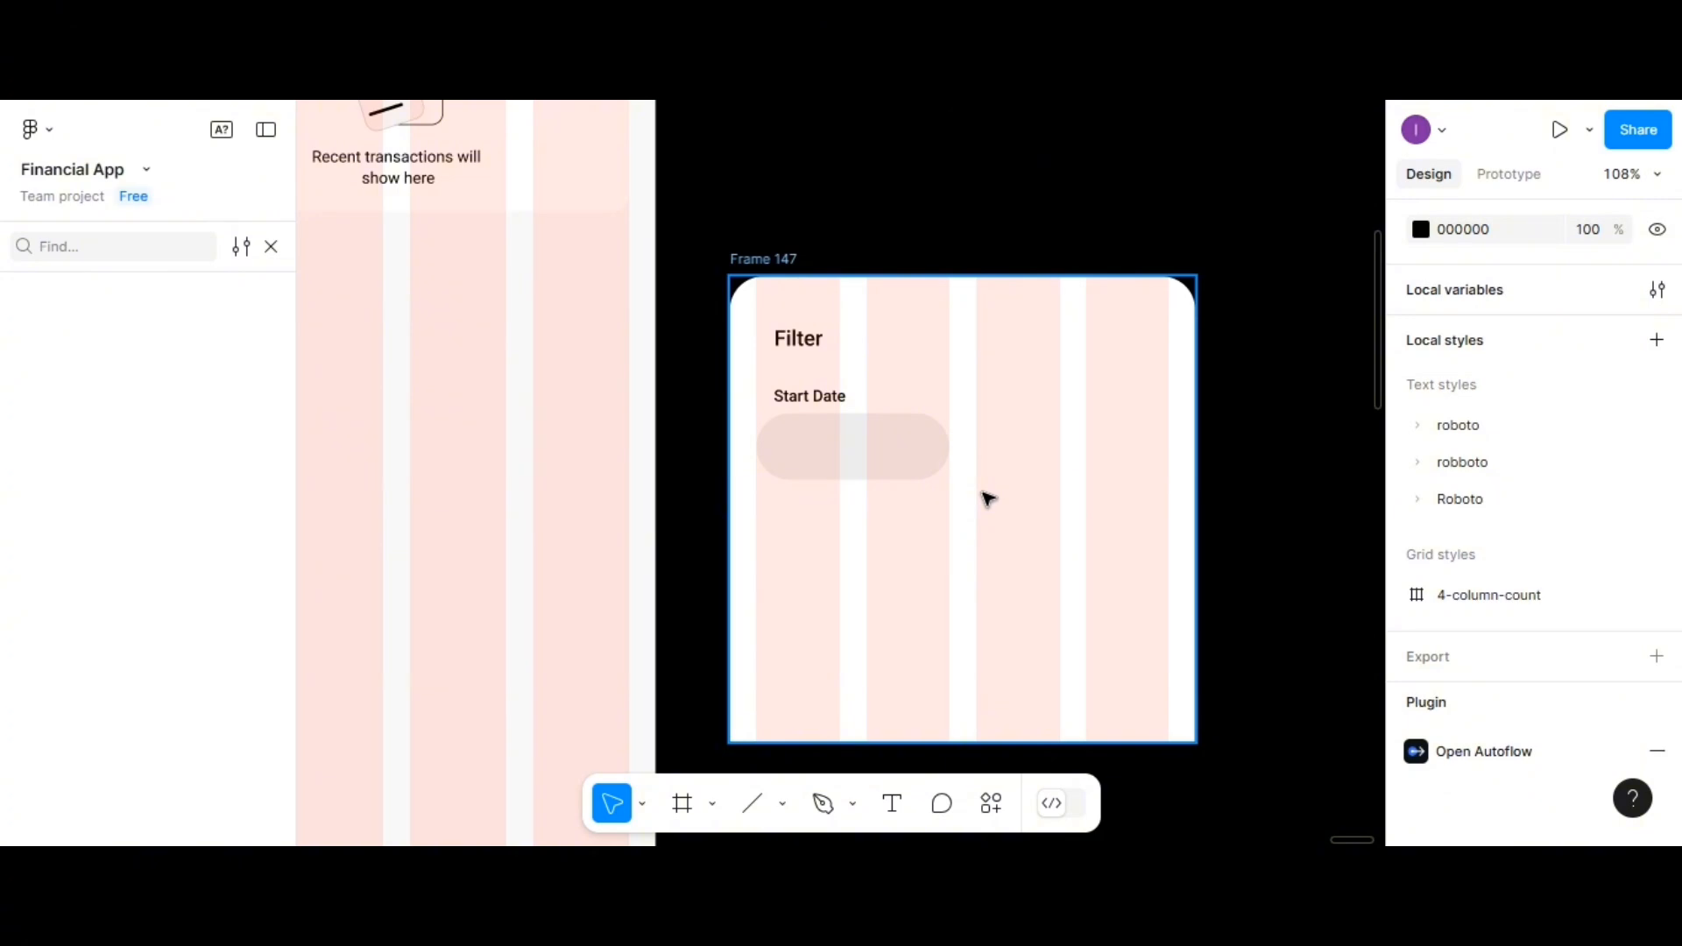
key(ctrl+z)
right_click(1034, 471)
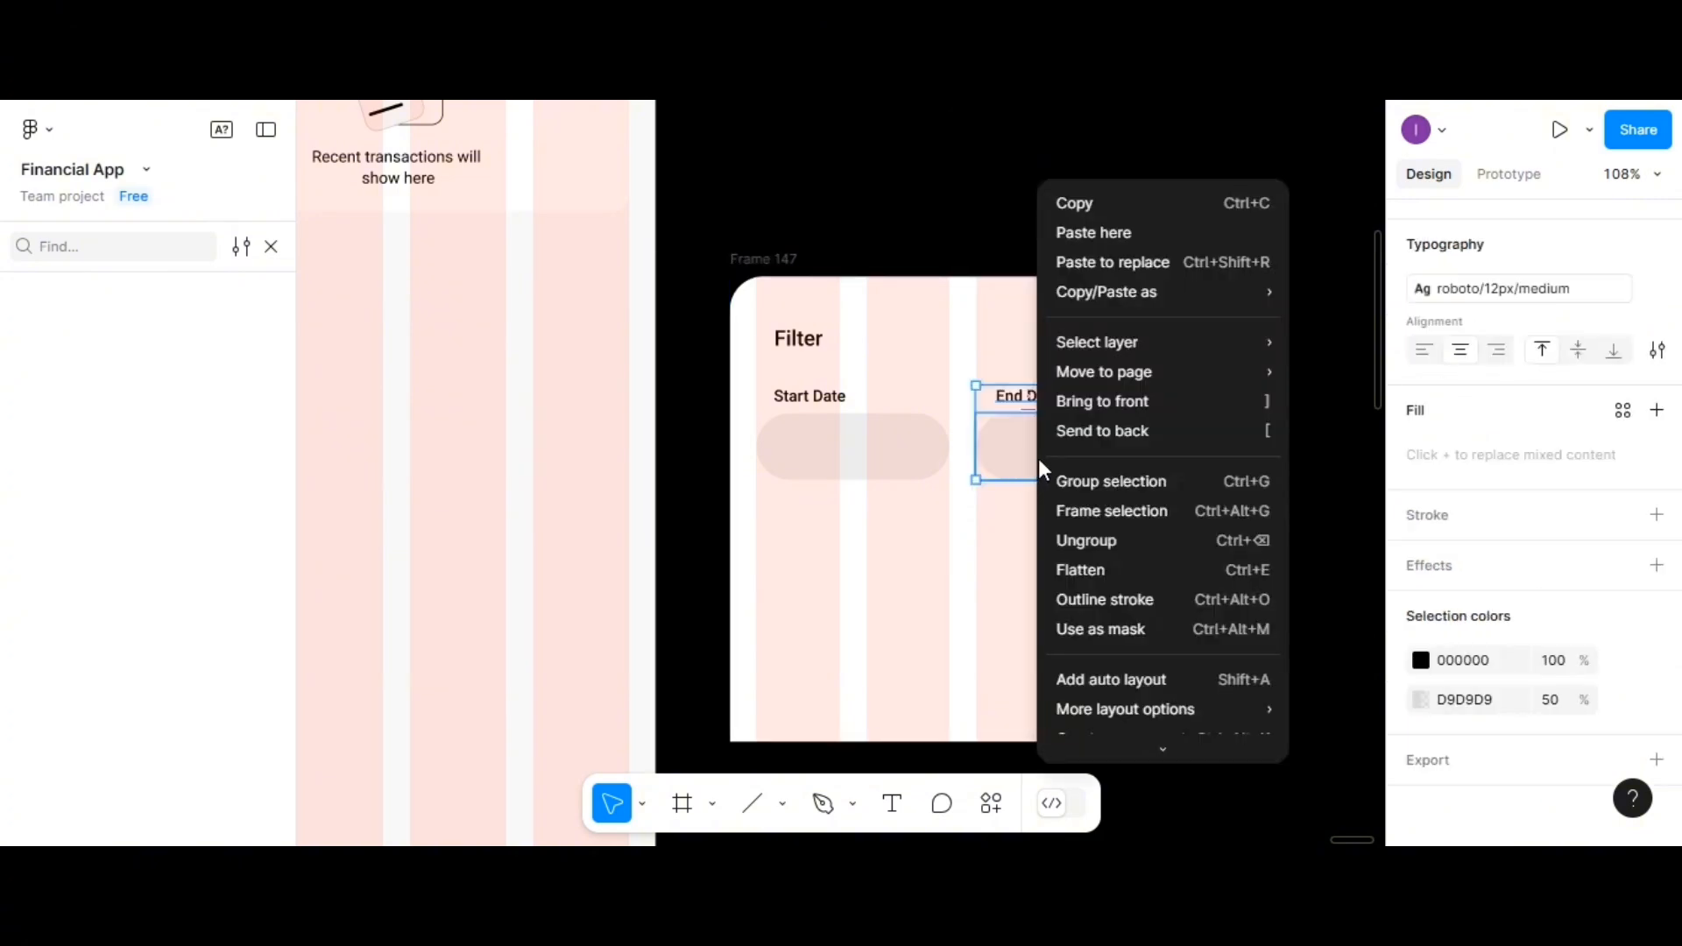
click(1003, 506)
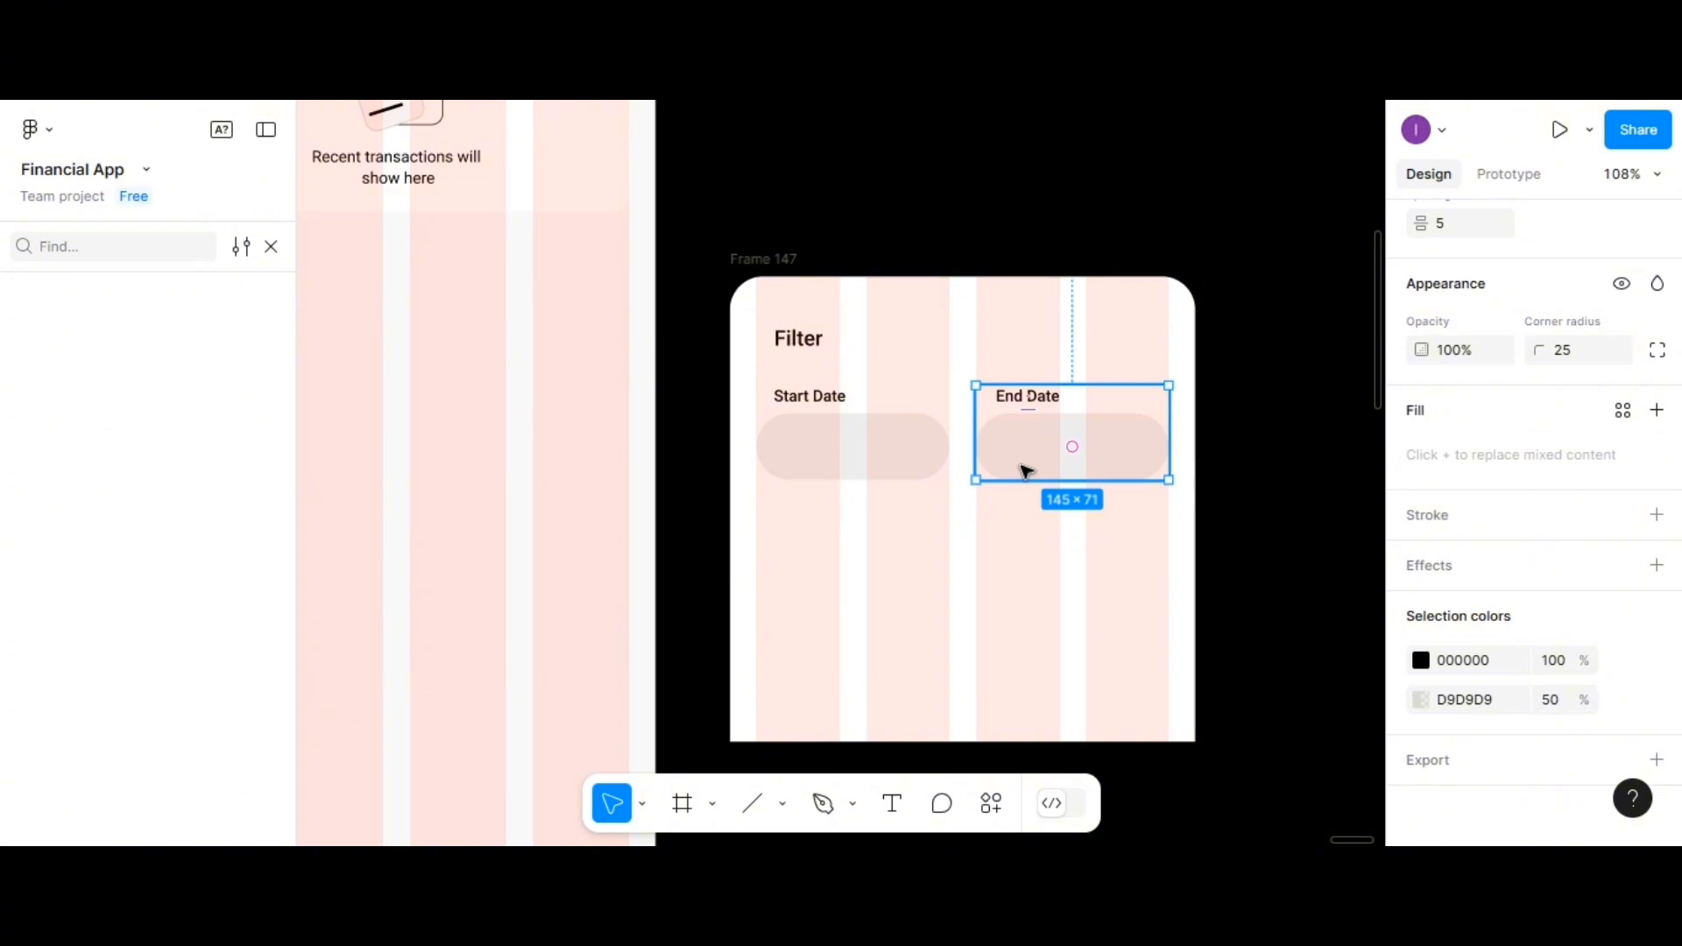
Run the Phosphor Icons plugin with the Filter card frame selected
right_click(857, 545)
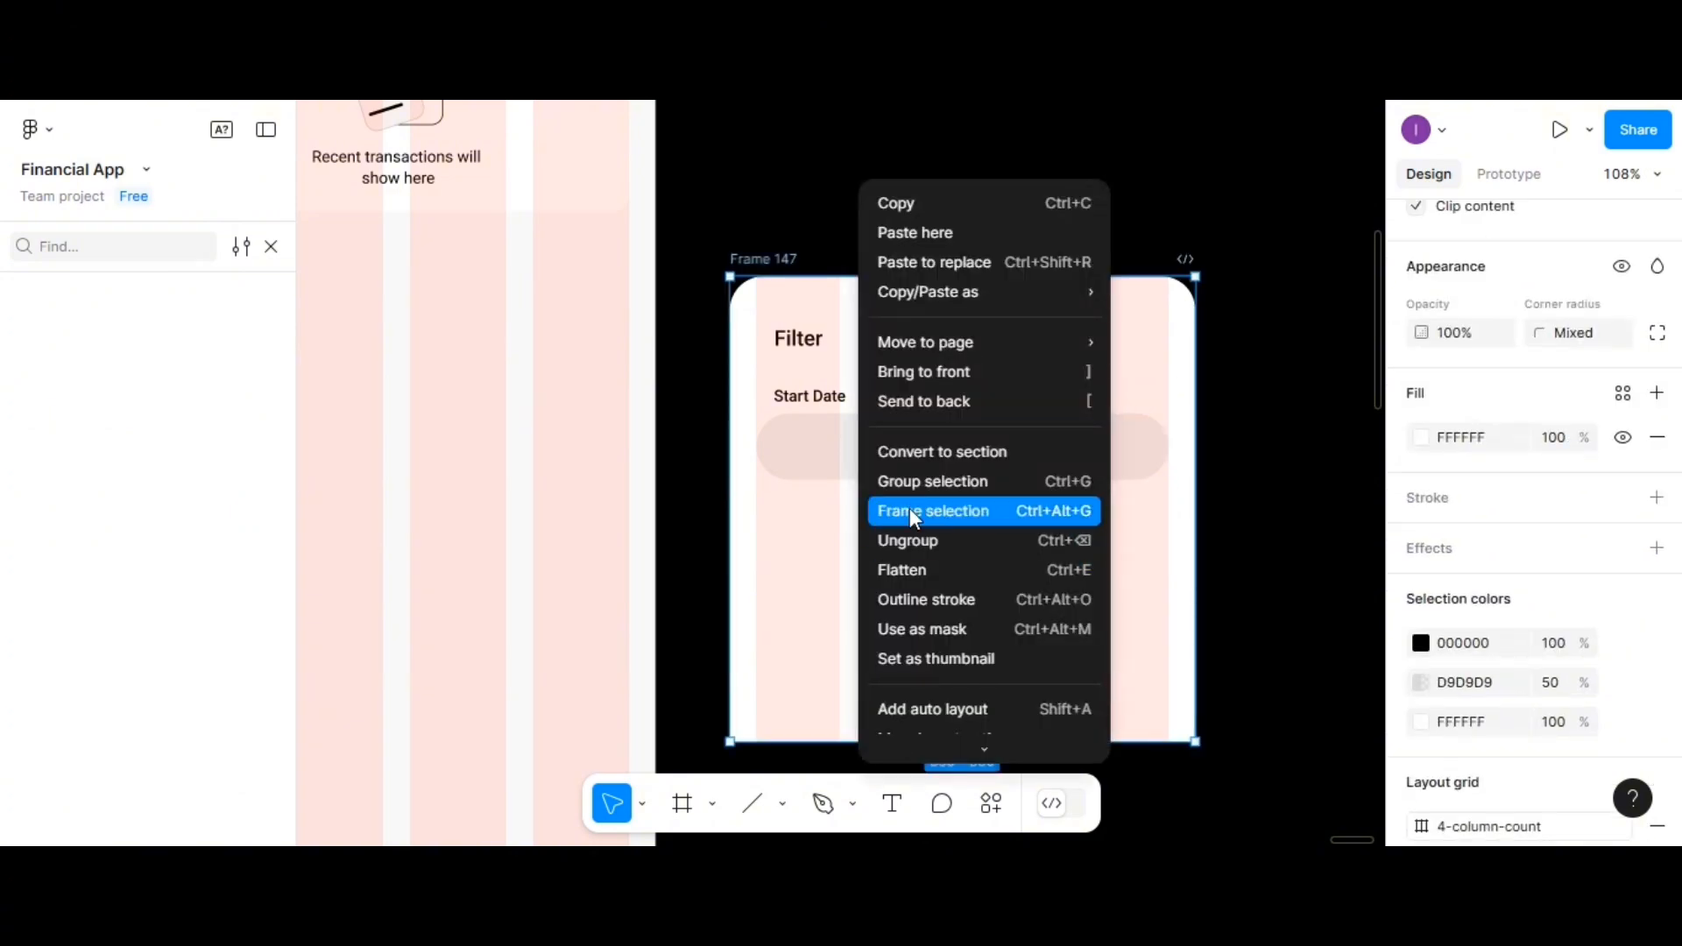
scroll(925, 564, down, 2)
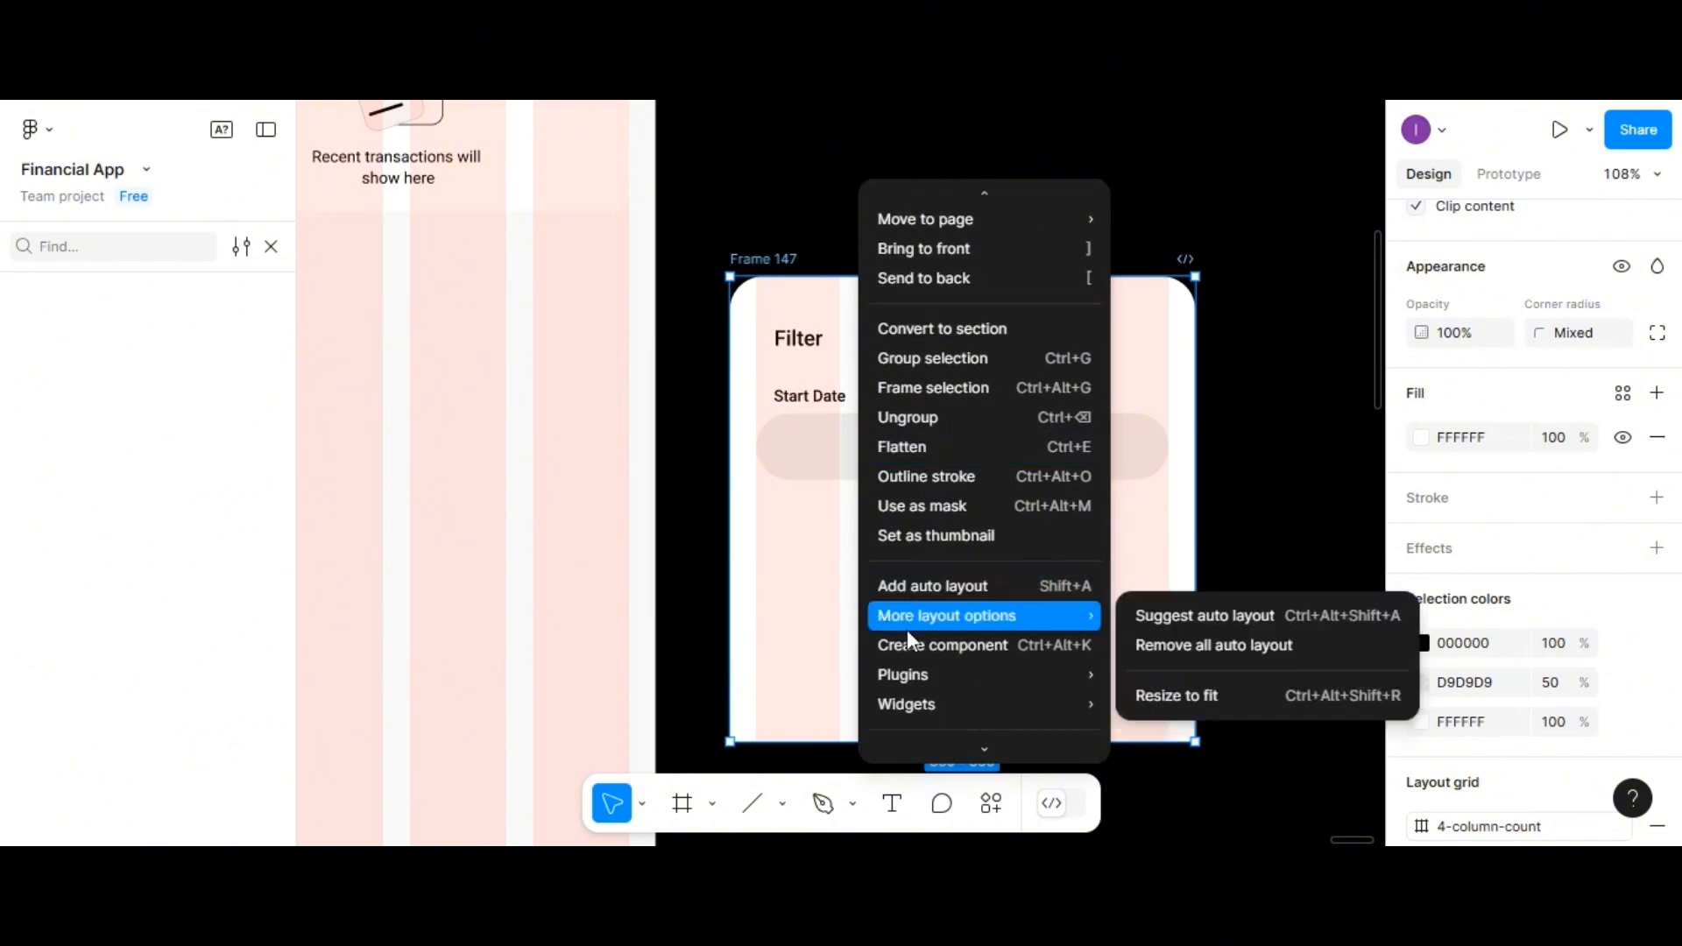
mouse_move(907, 671)
click(1223, 385)
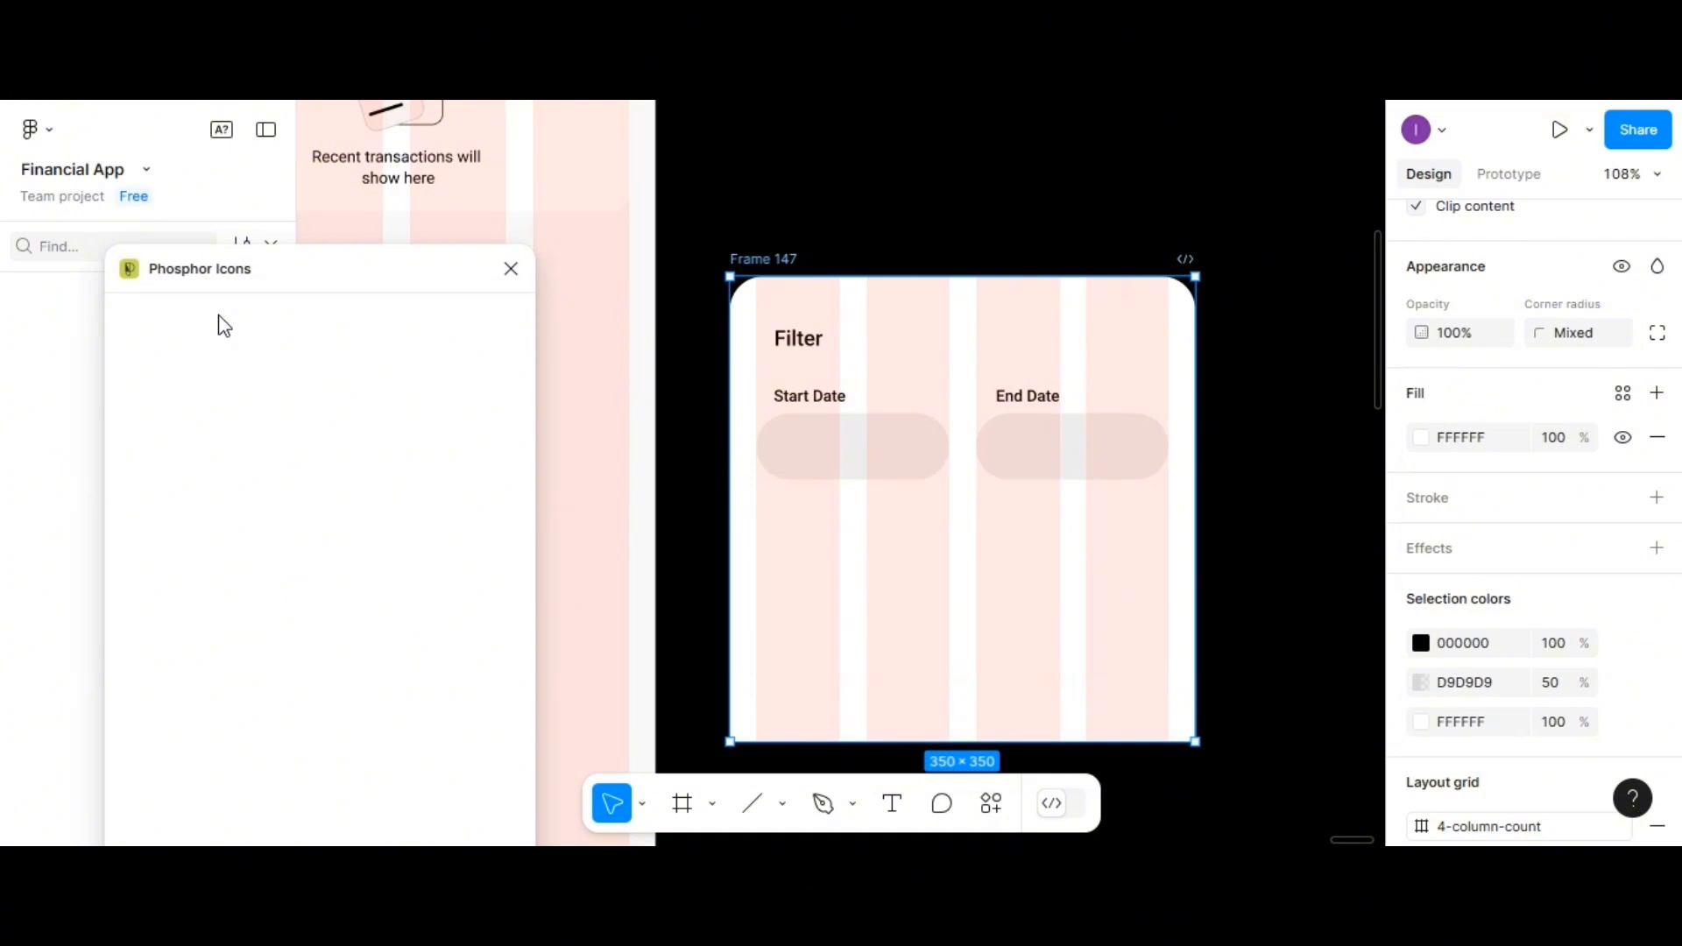
Find "cancel" icons, insert the plain X and place it in the Filter card's upper-right corner at 20 × 20
text(cancel)
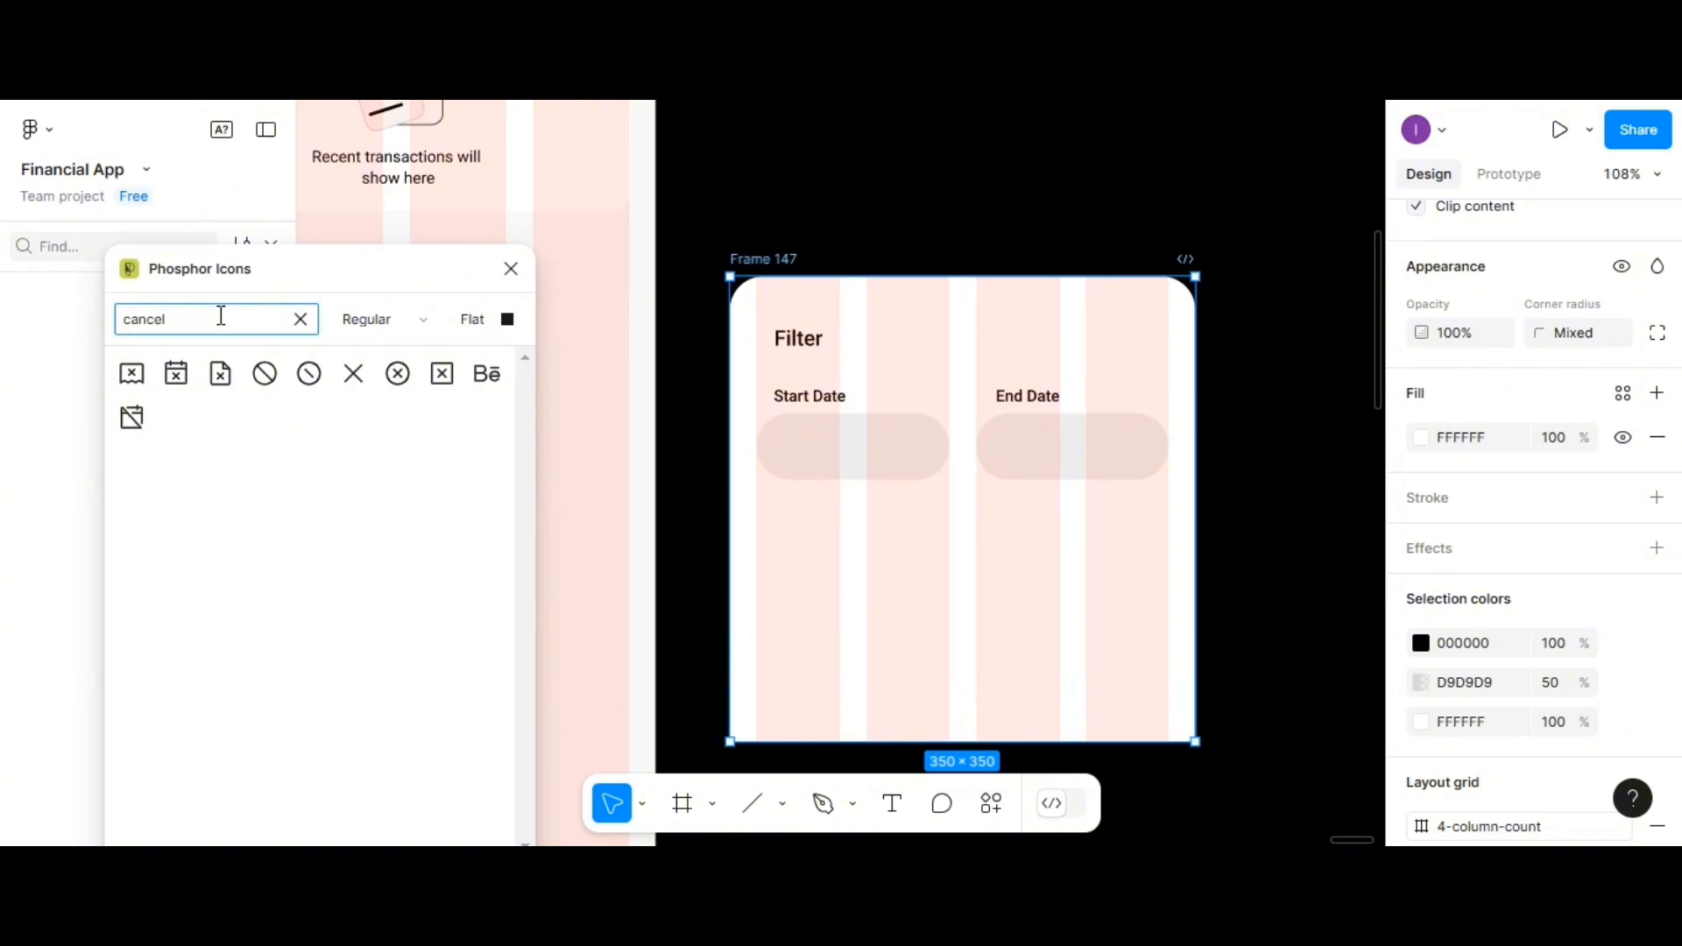
click(354, 374)
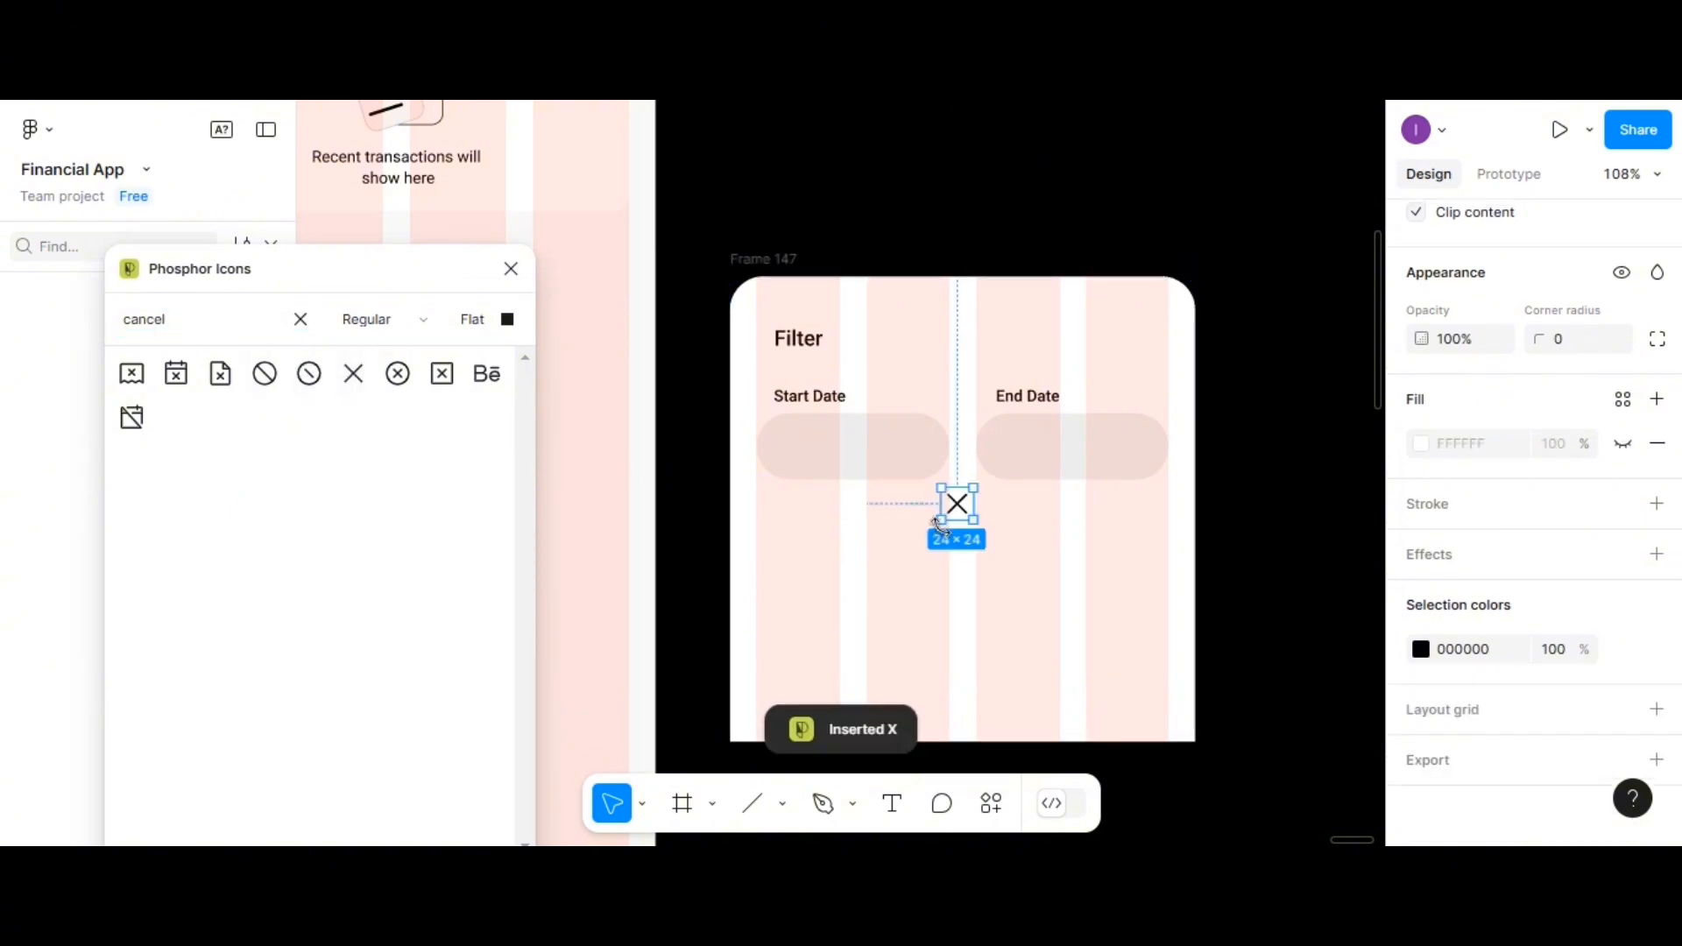
drag(957, 502, 1164, 341)
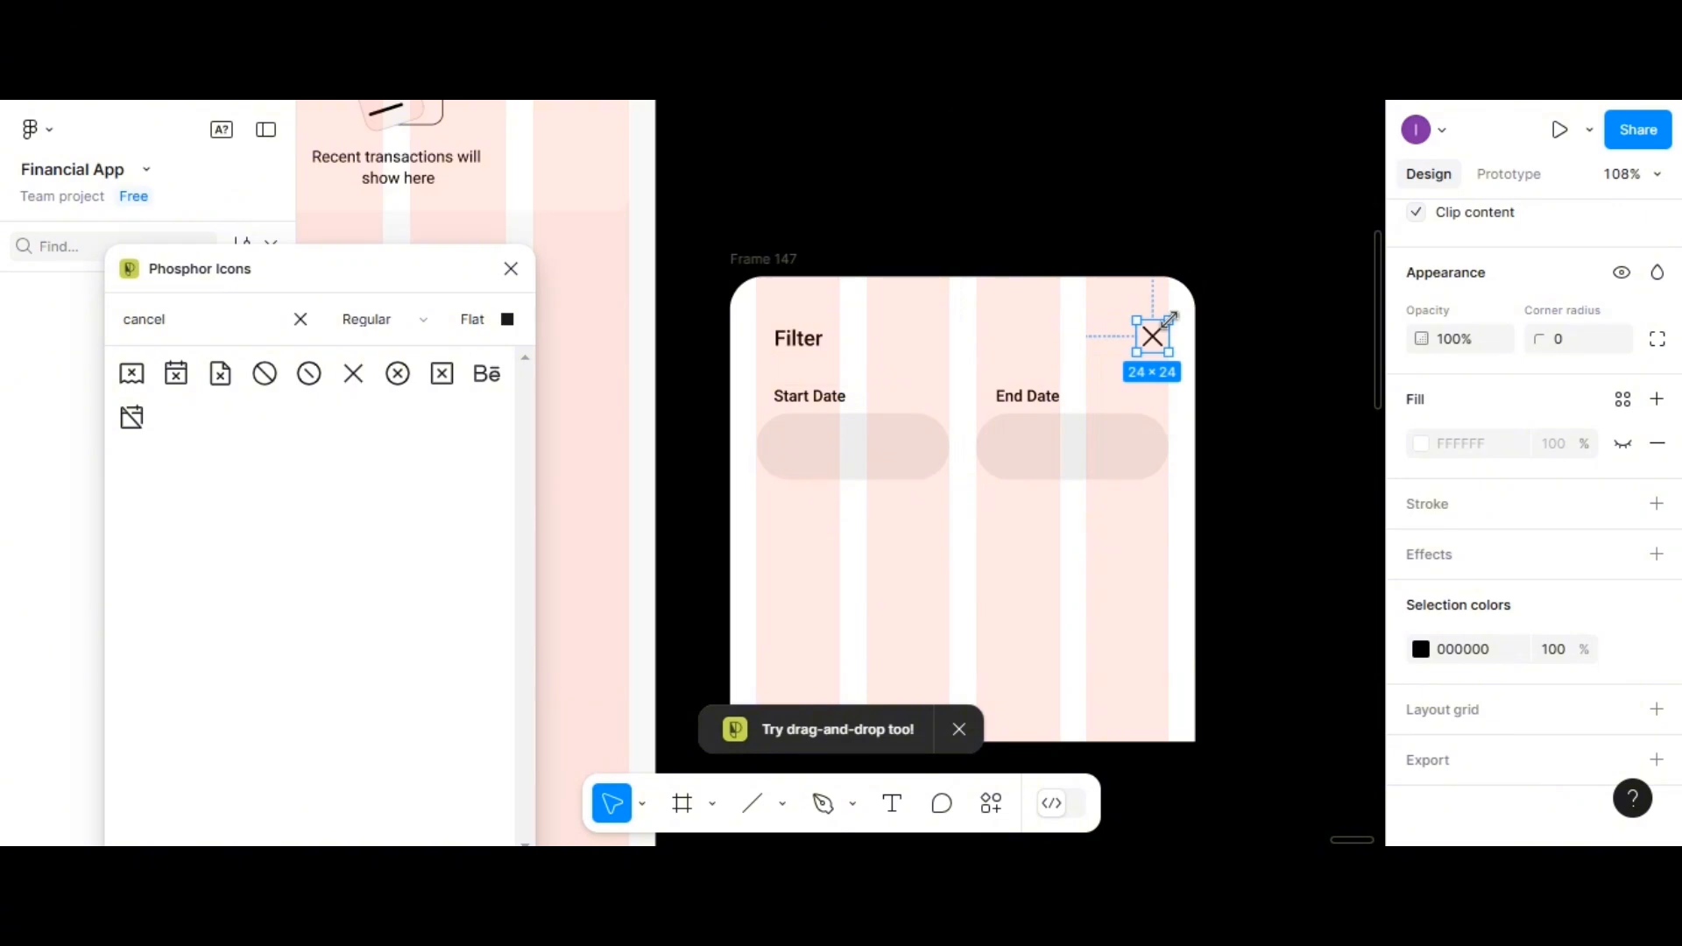
drag(1171, 321, 1165, 327)
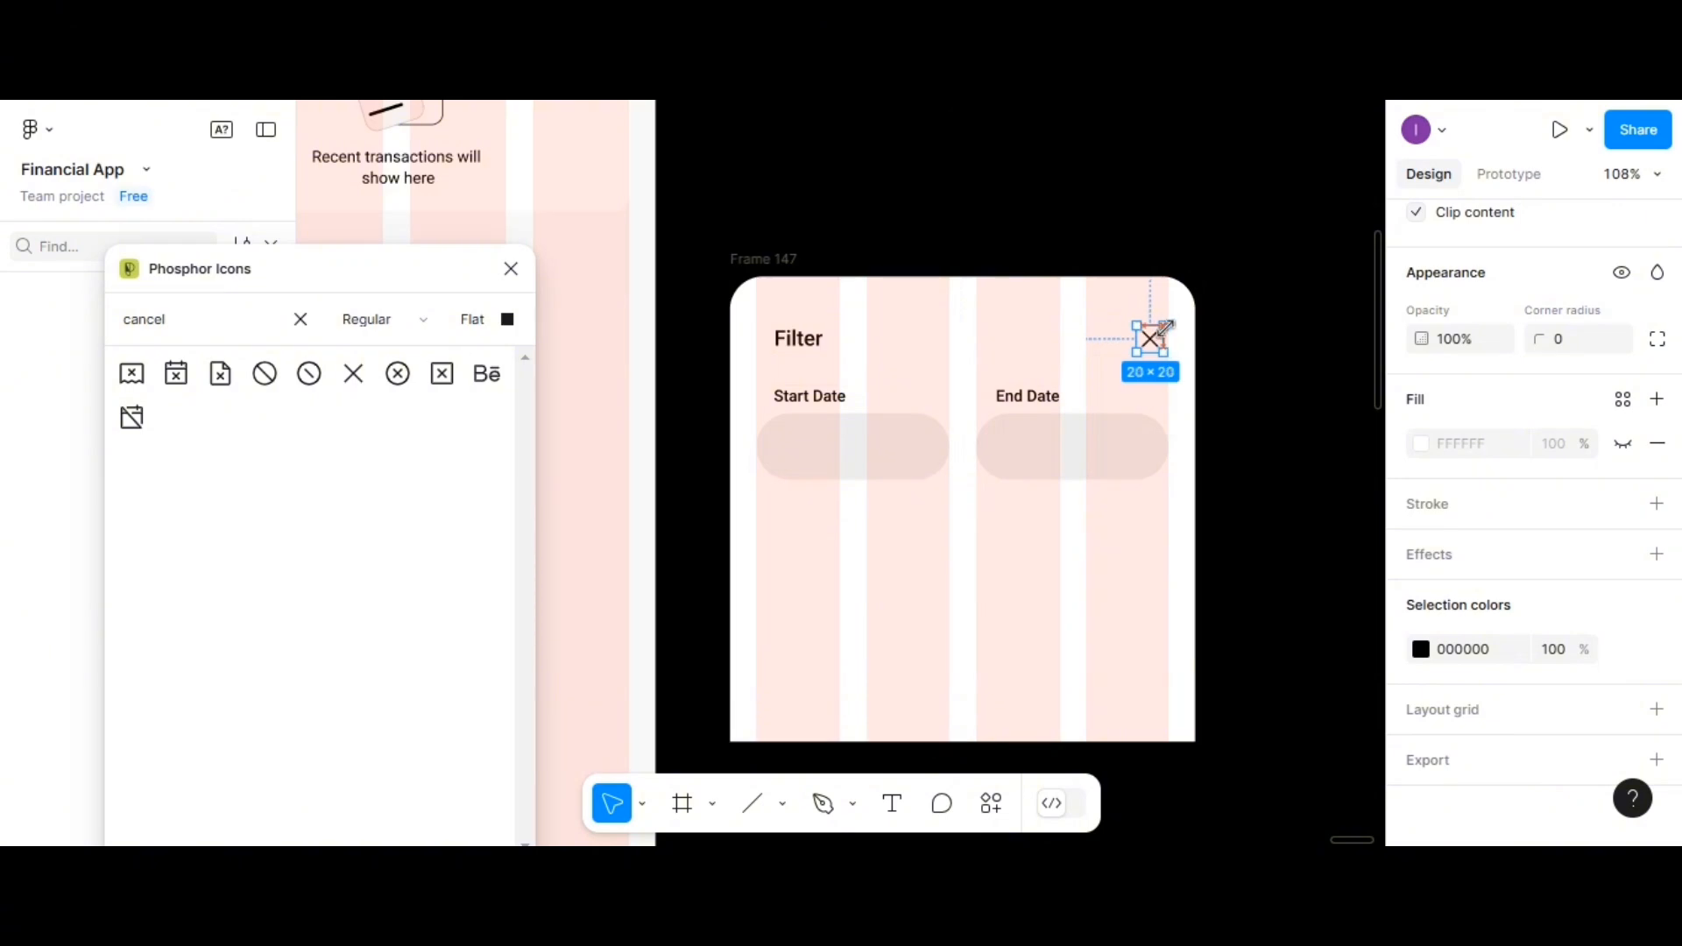
Give the X icon's frame a corner radius of 50 and a visible grey CAC5C5 fill
scroll(1459, 407, up, 3)
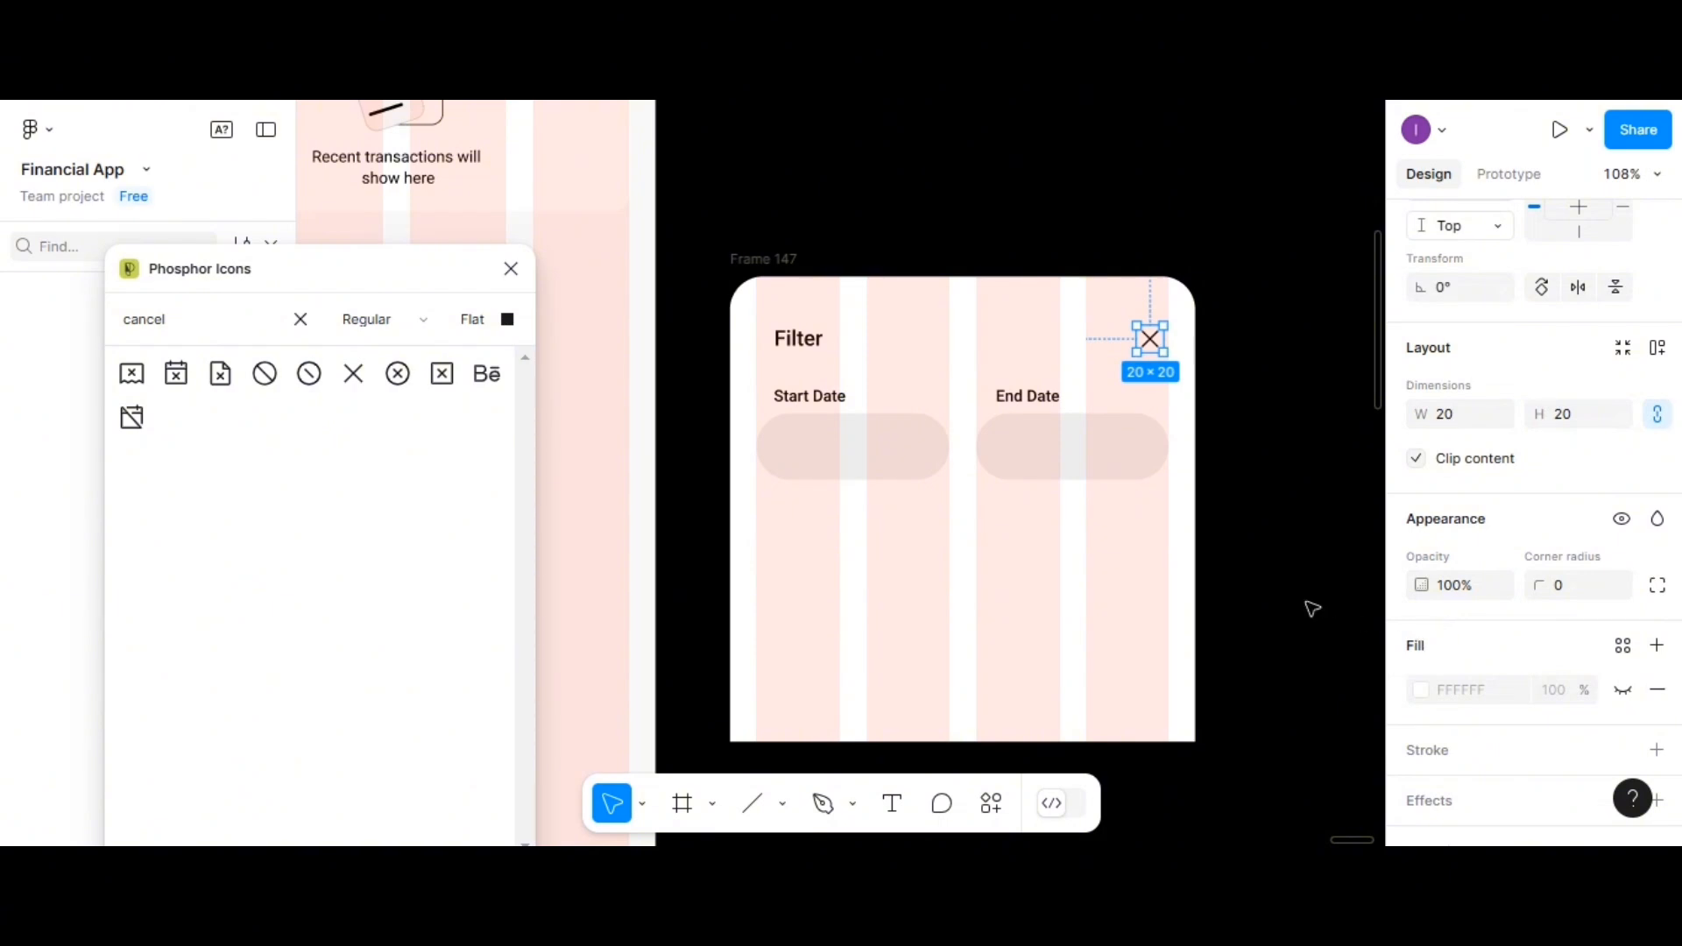
scroll(1221, 550, up, 5)
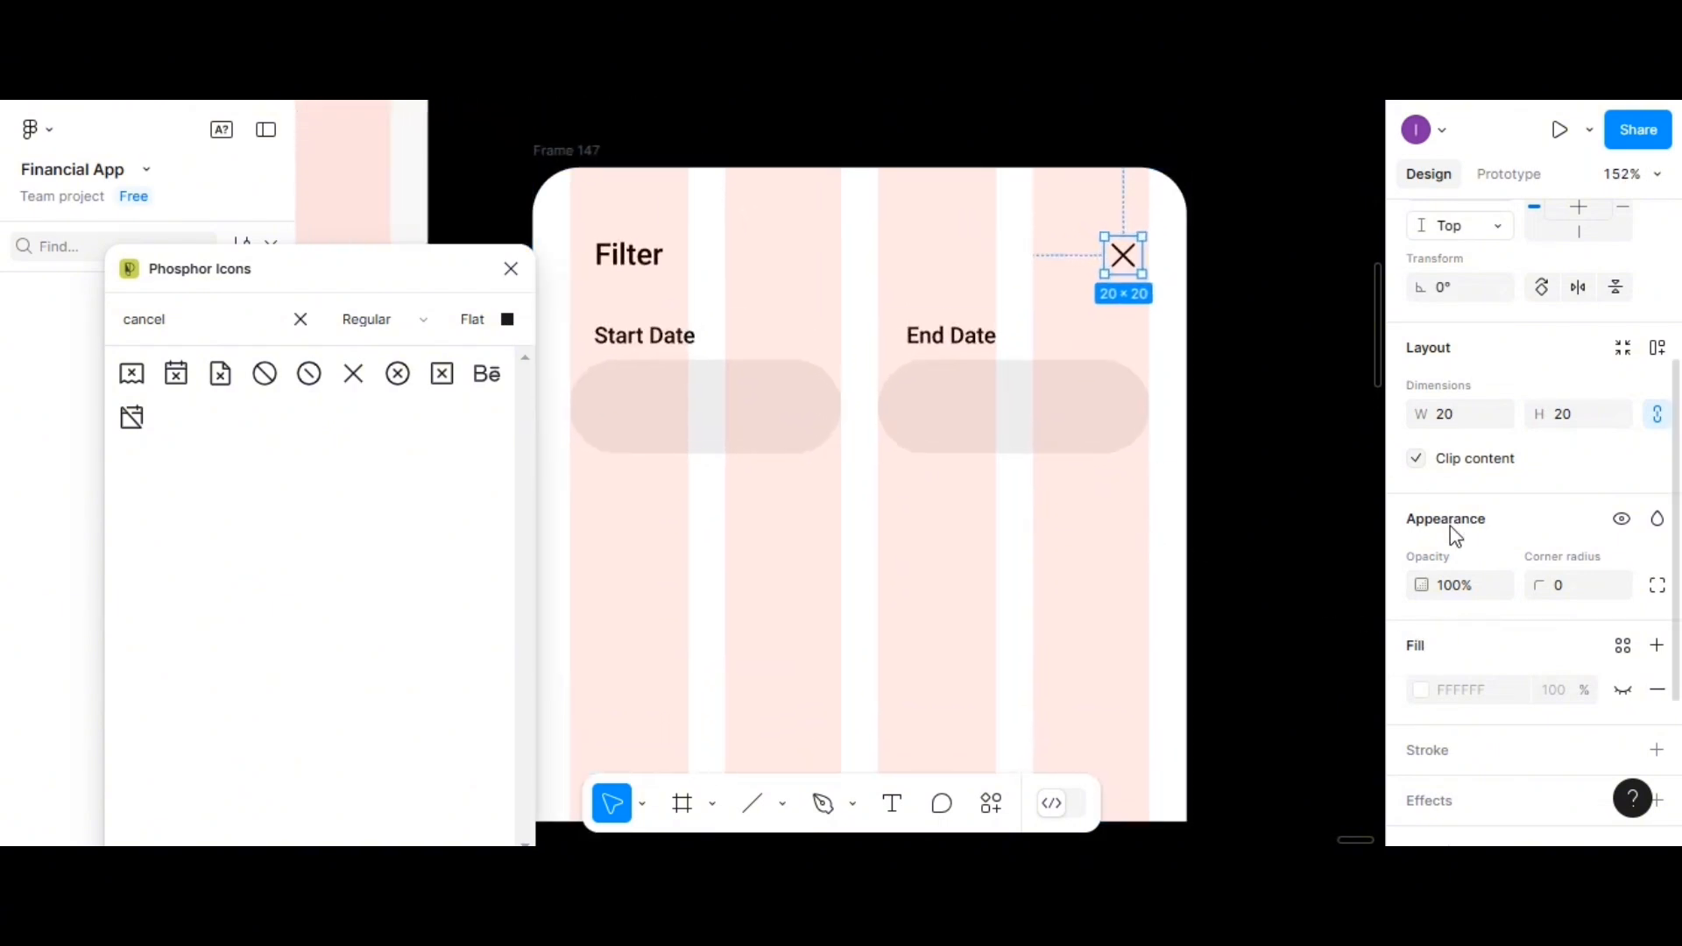
scroll(1449, 525, down, 3)
click(1587, 464)
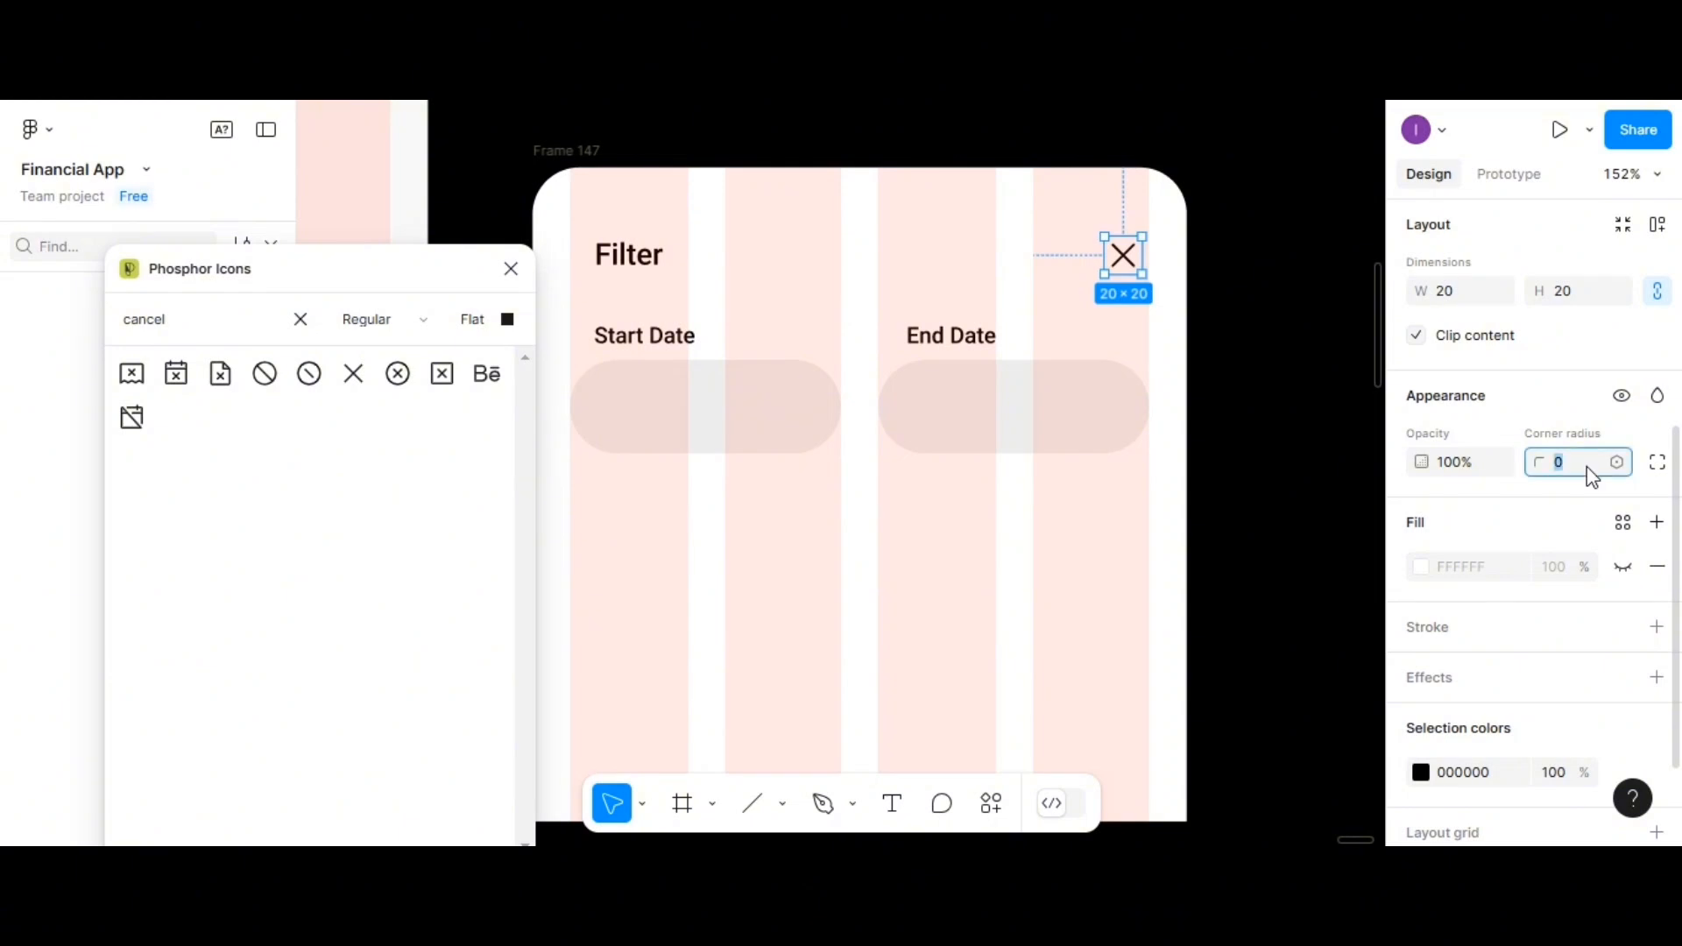
text(50)
key(Return)
click(1420, 566)
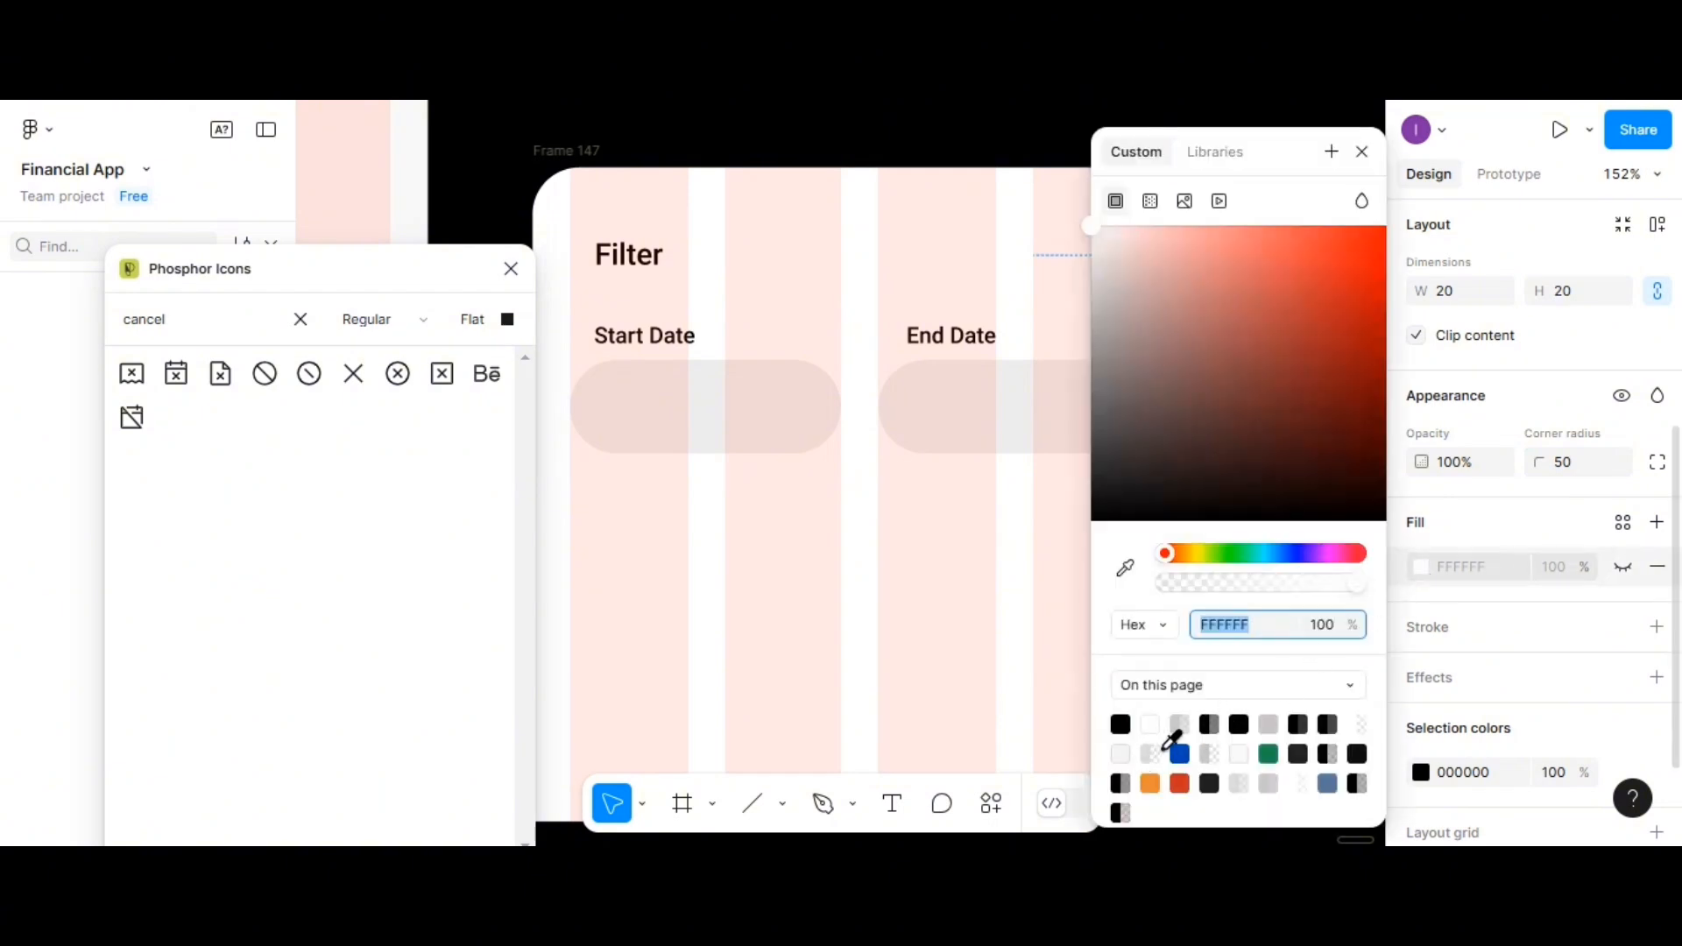
click(1269, 724)
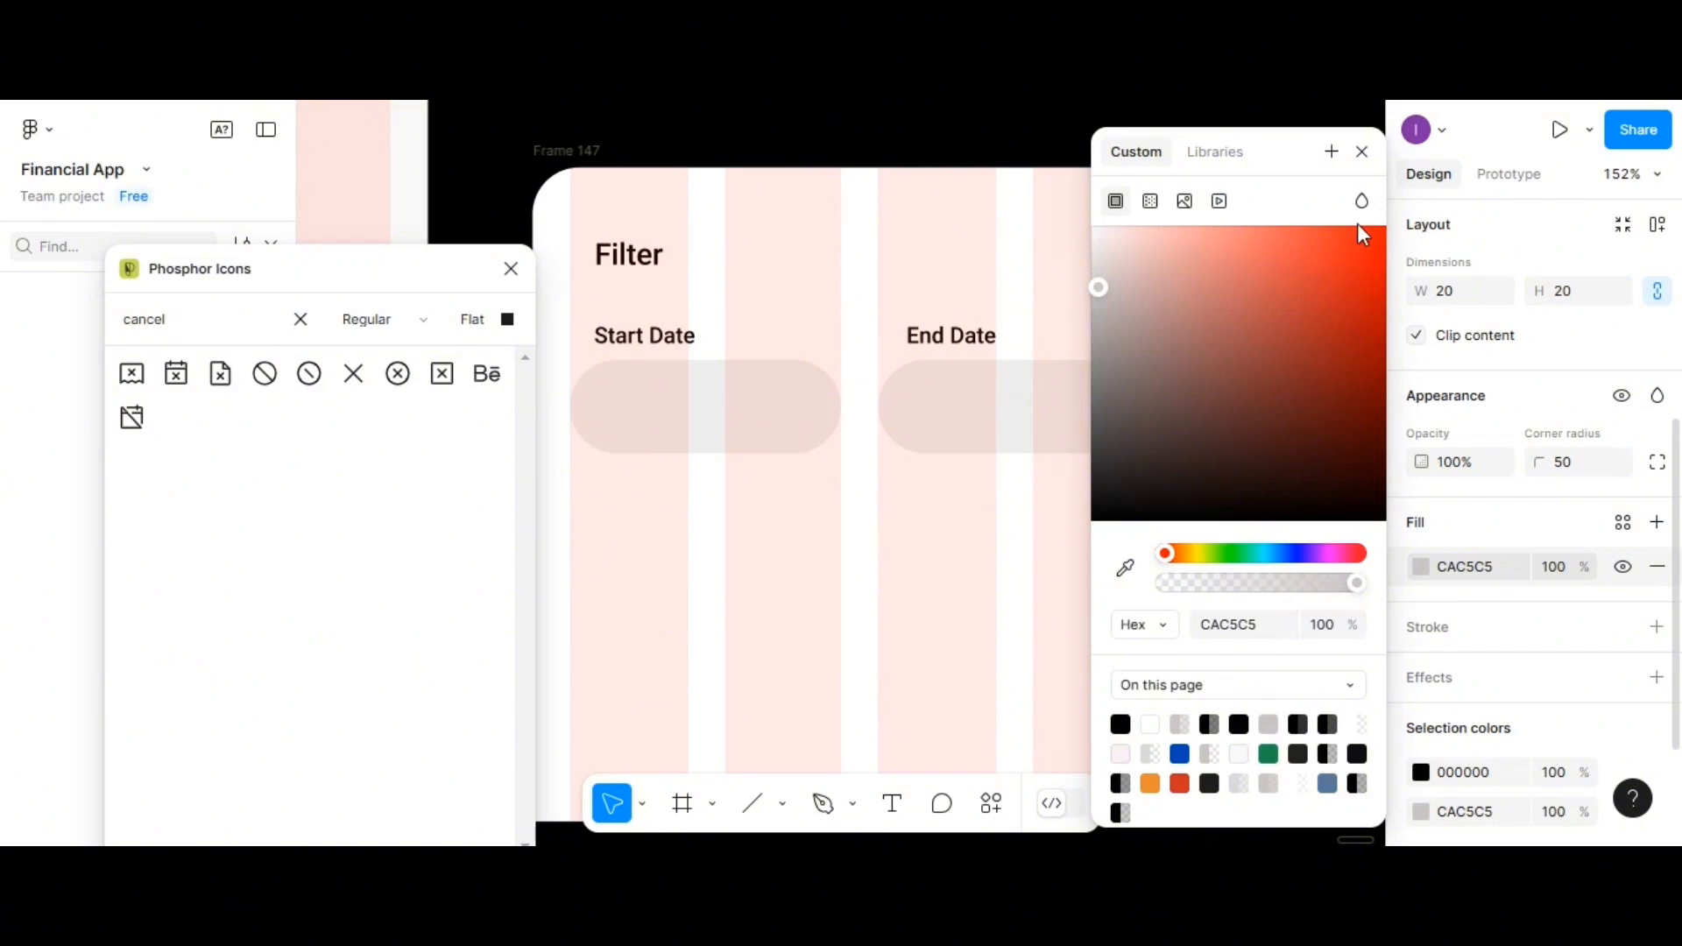
click(1361, 153)
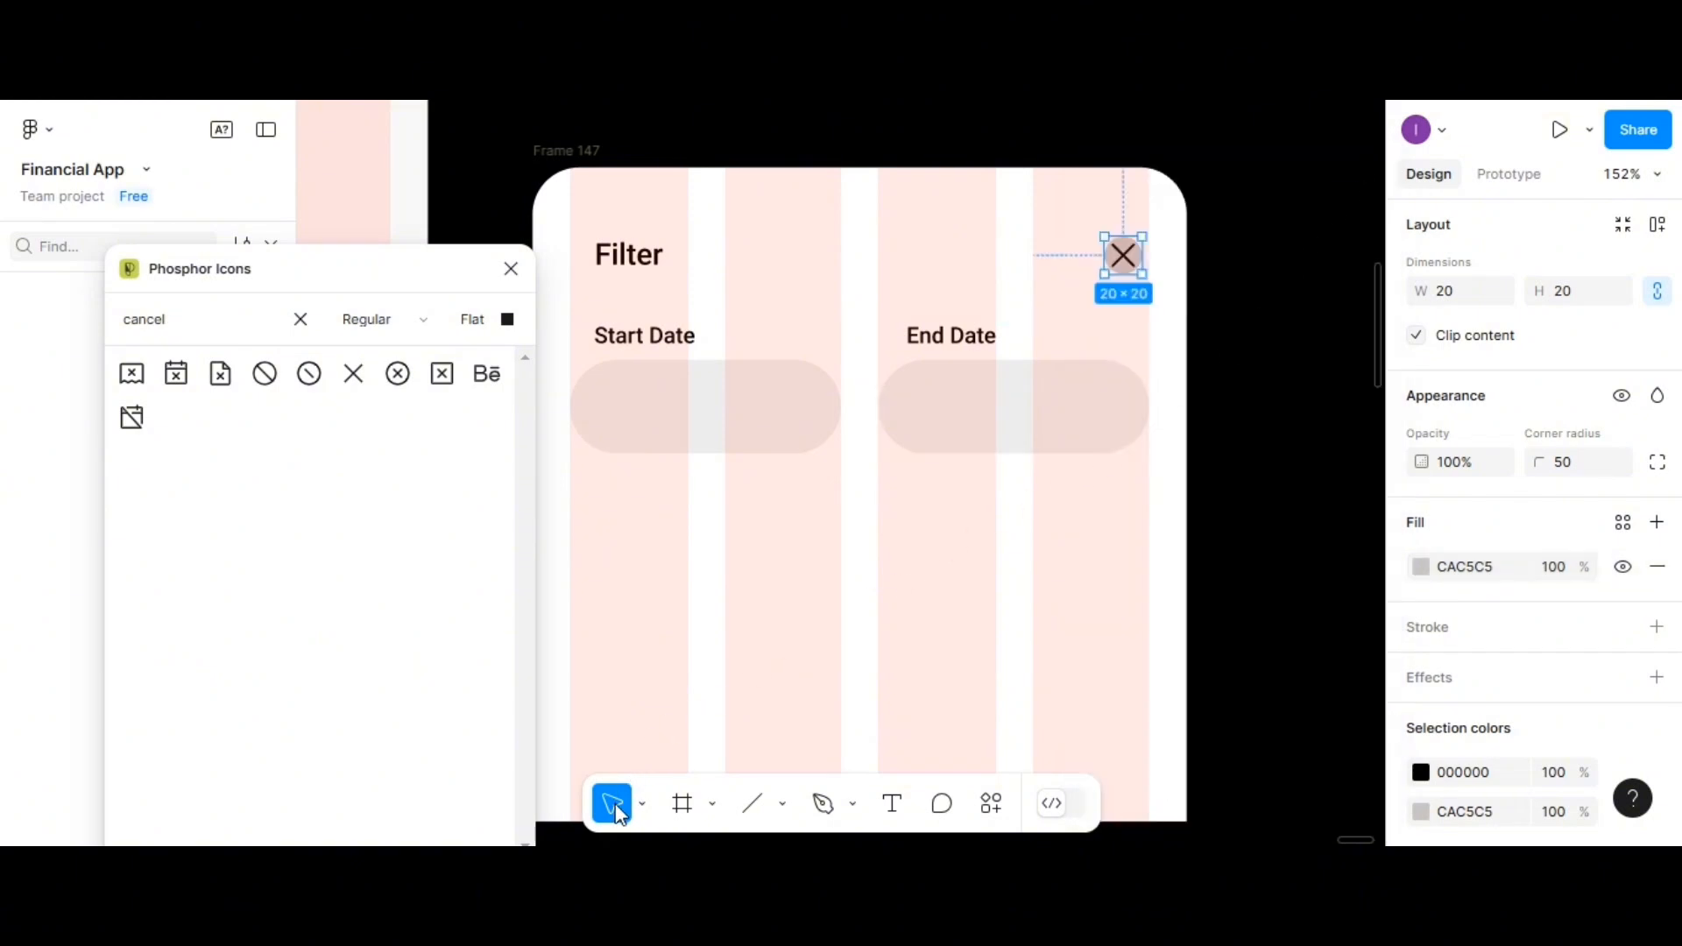
Scale the X glyph down to 8 × 8 and centre it horizontally and vertically inside its grey circle
click(644, 805)
click(639, 741)
click(1130, 258)
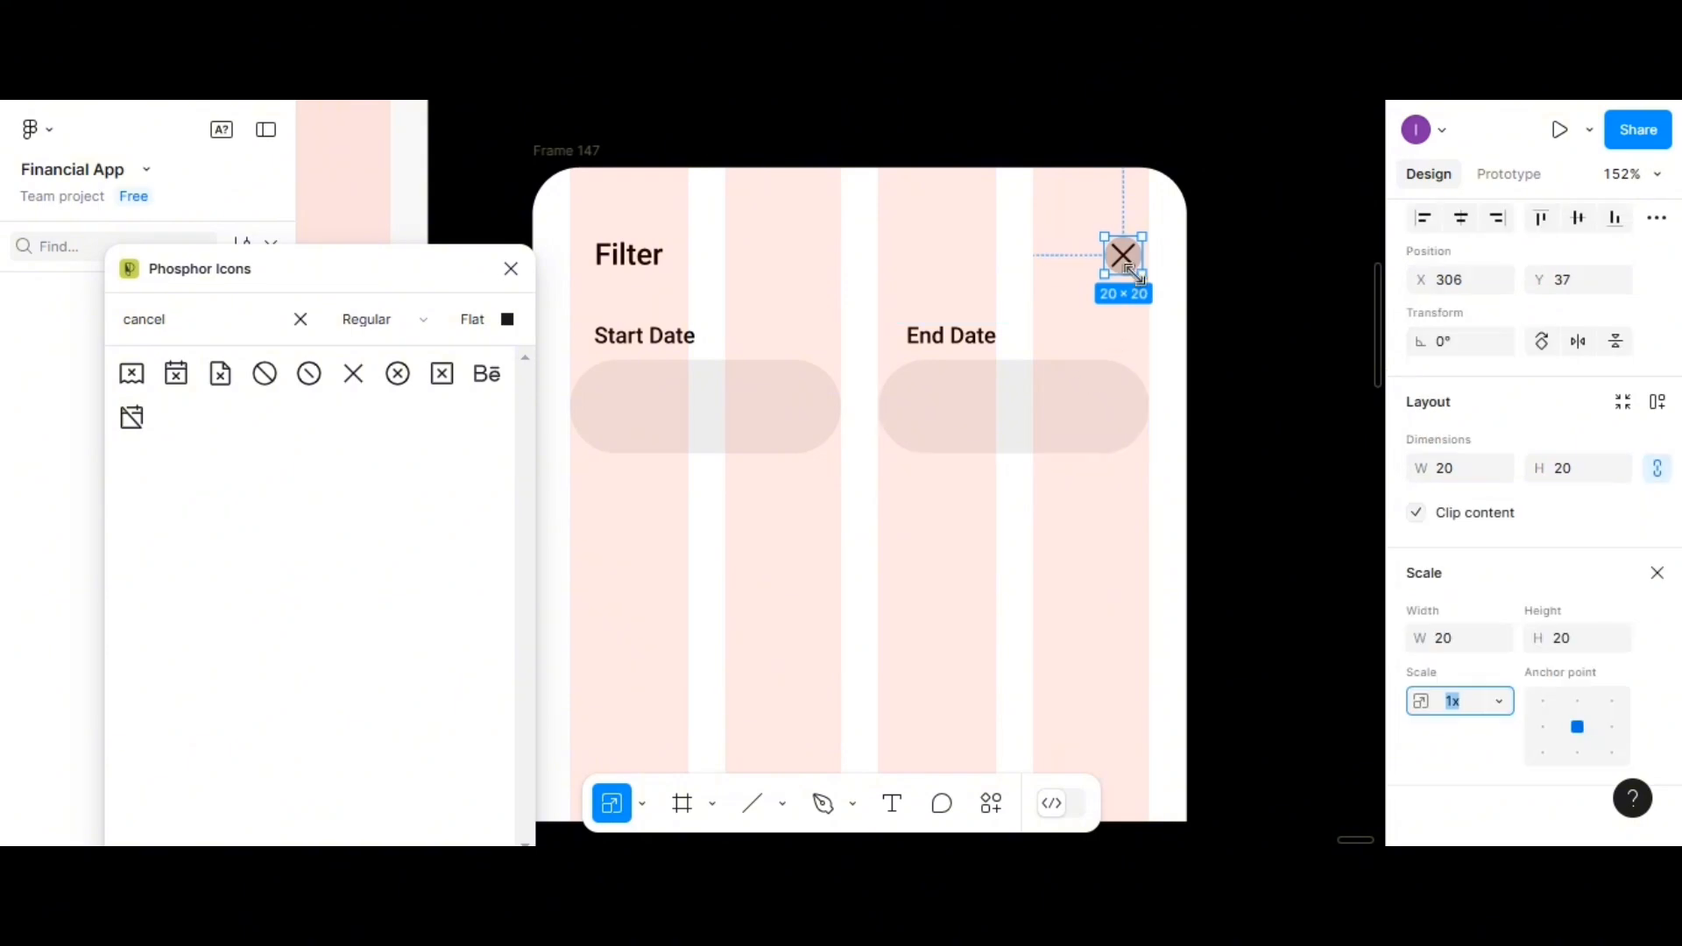
drag(1134, 261, 1127, 254)
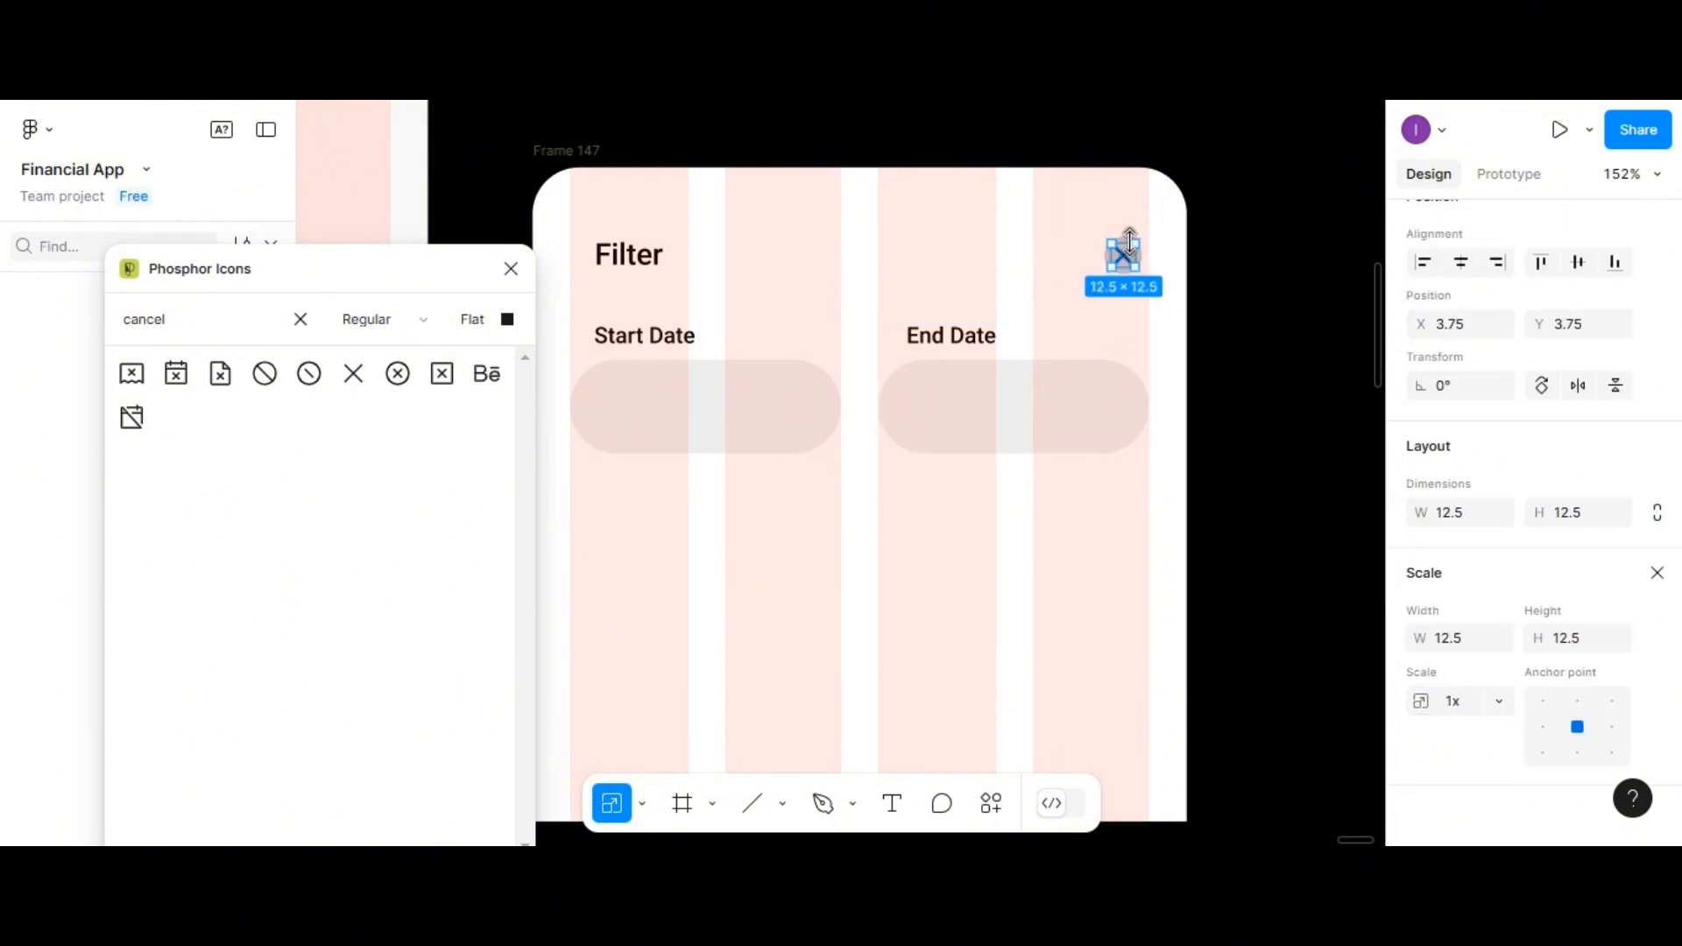
drag(1136, 244, 1125, 254)
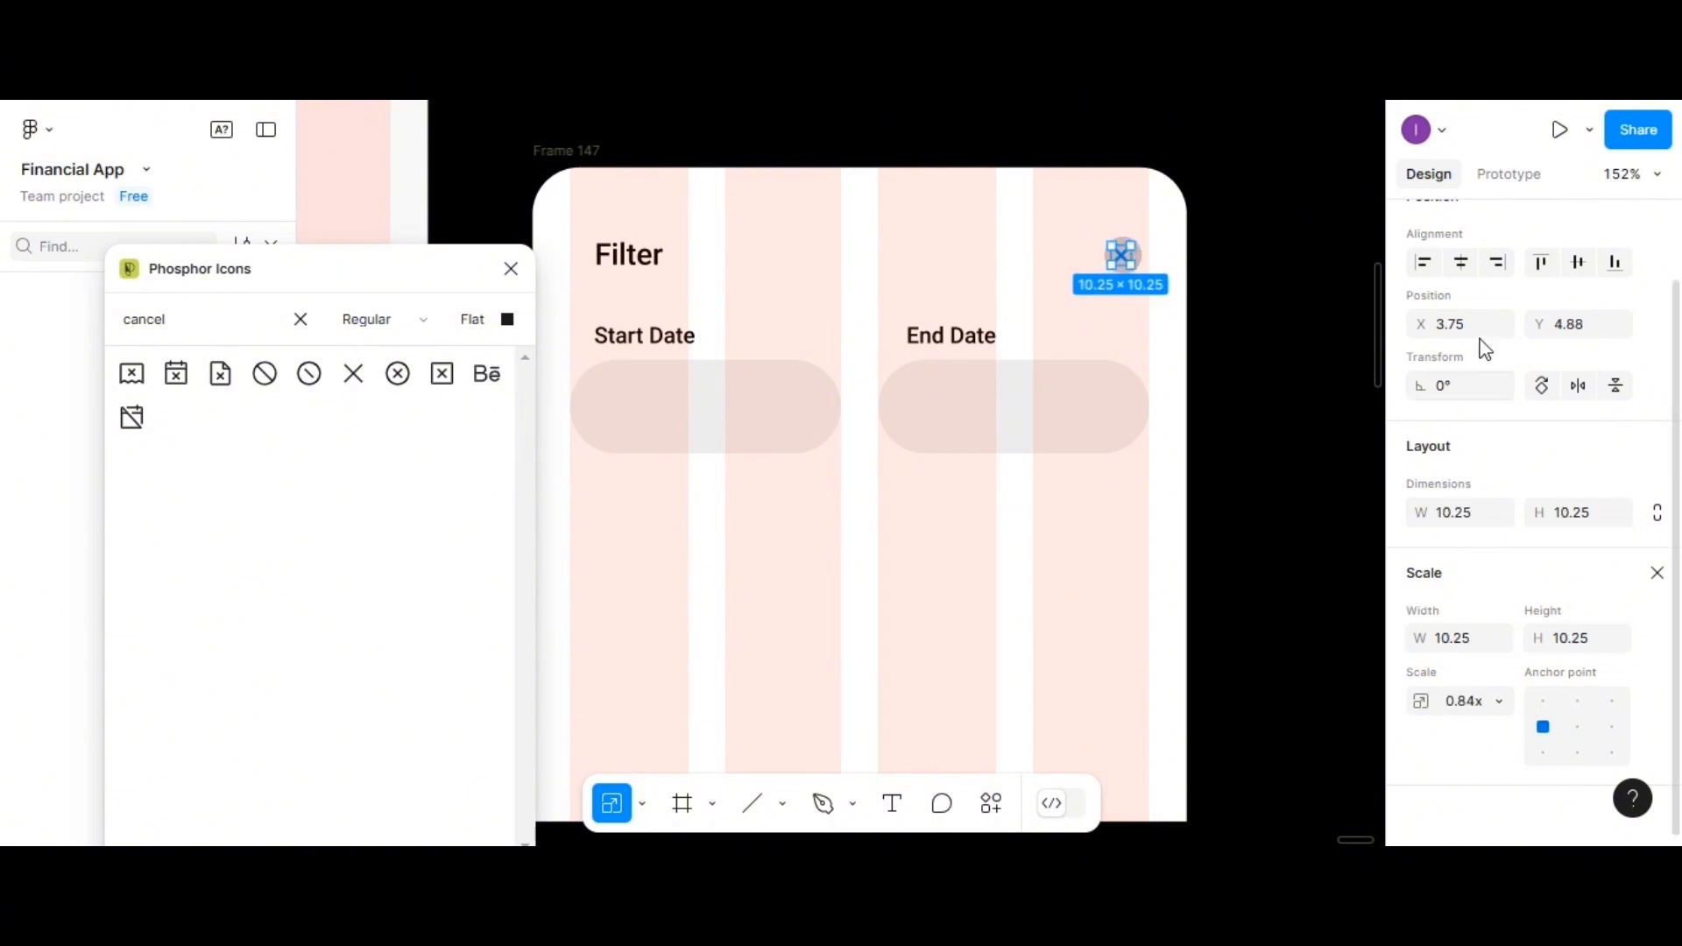
click(1460, 270)
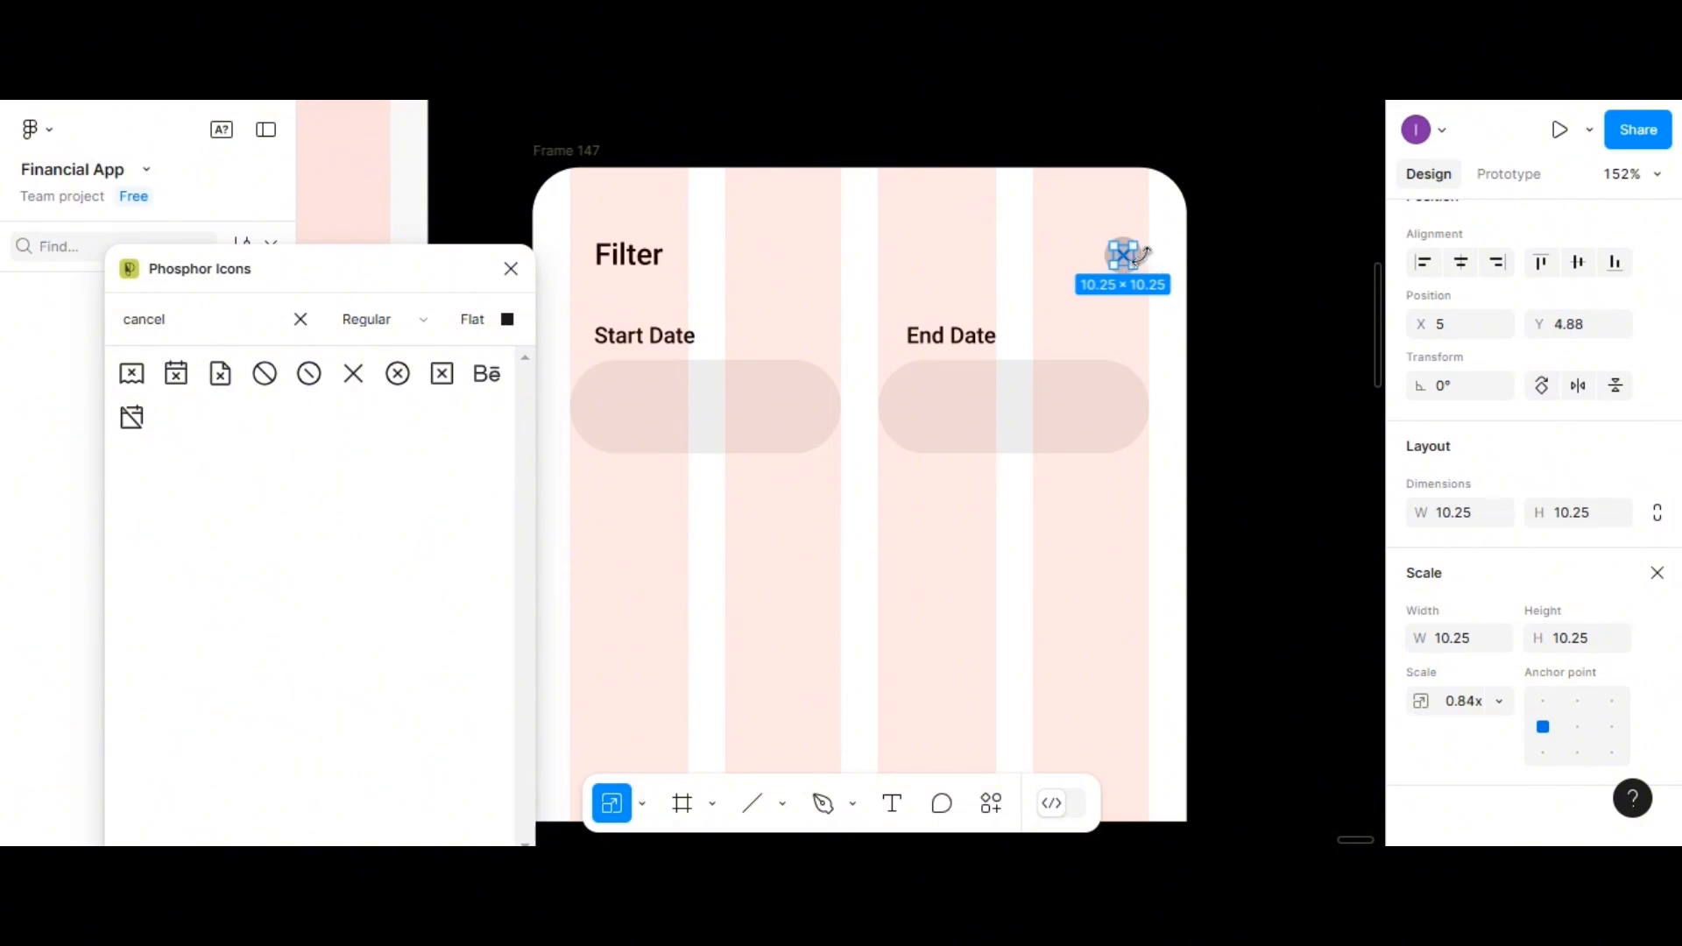
drag(1136, 246, 1131, 249)
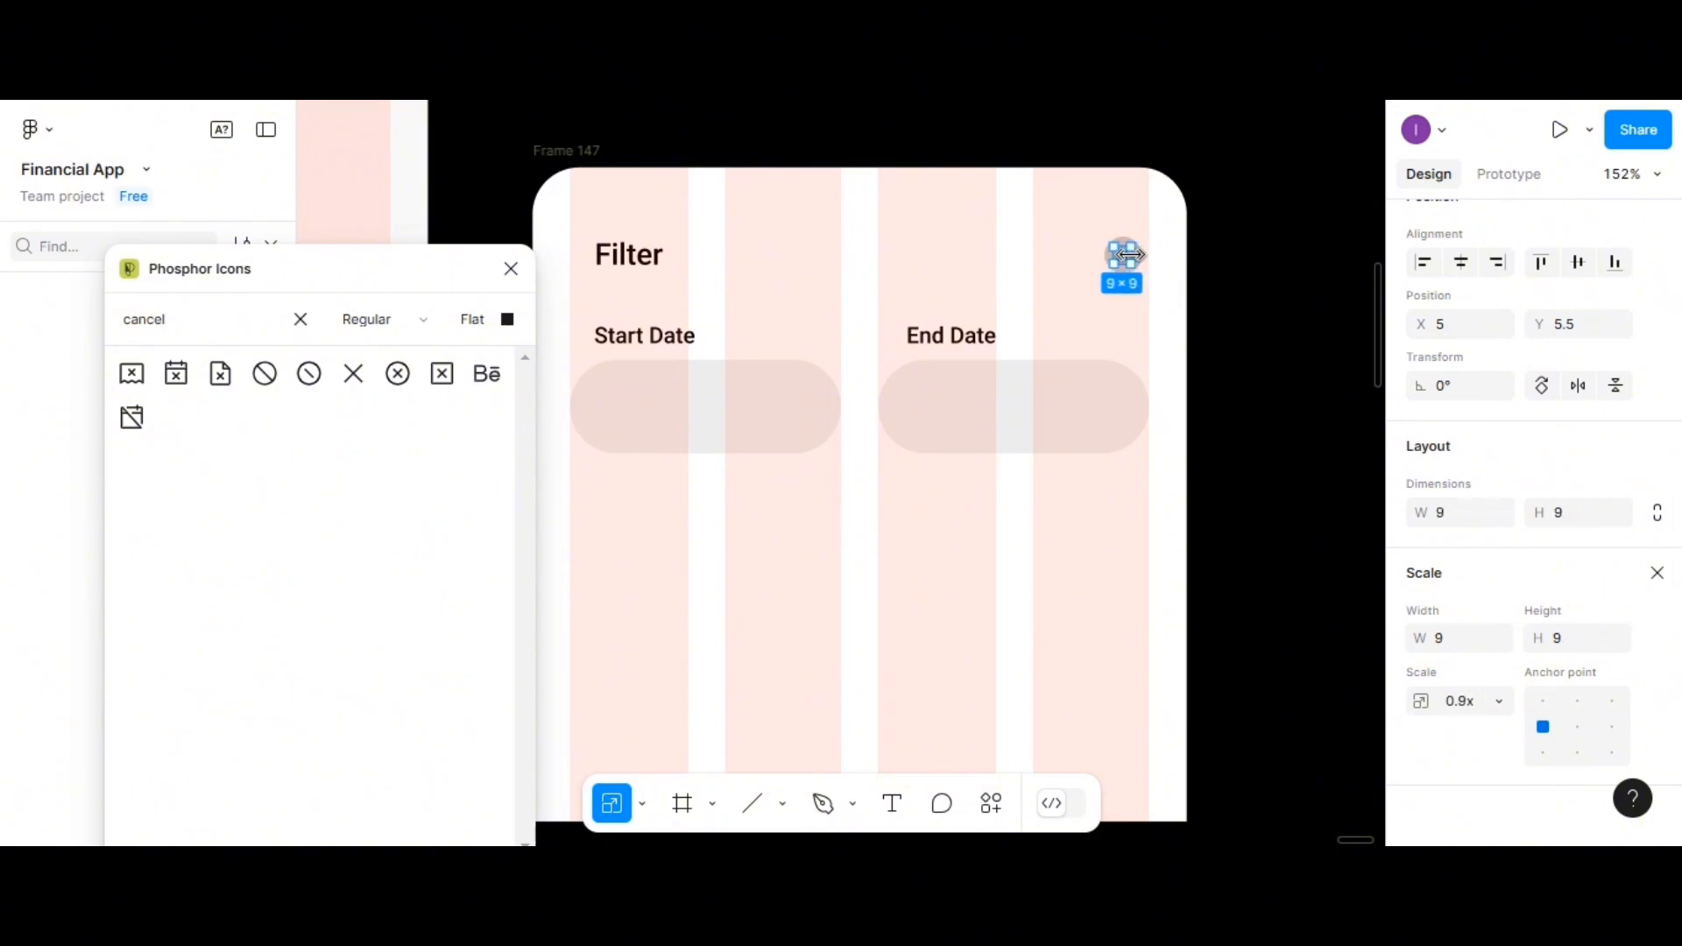
click(1456, 262)
drag(1130, 251, 1123, 256)
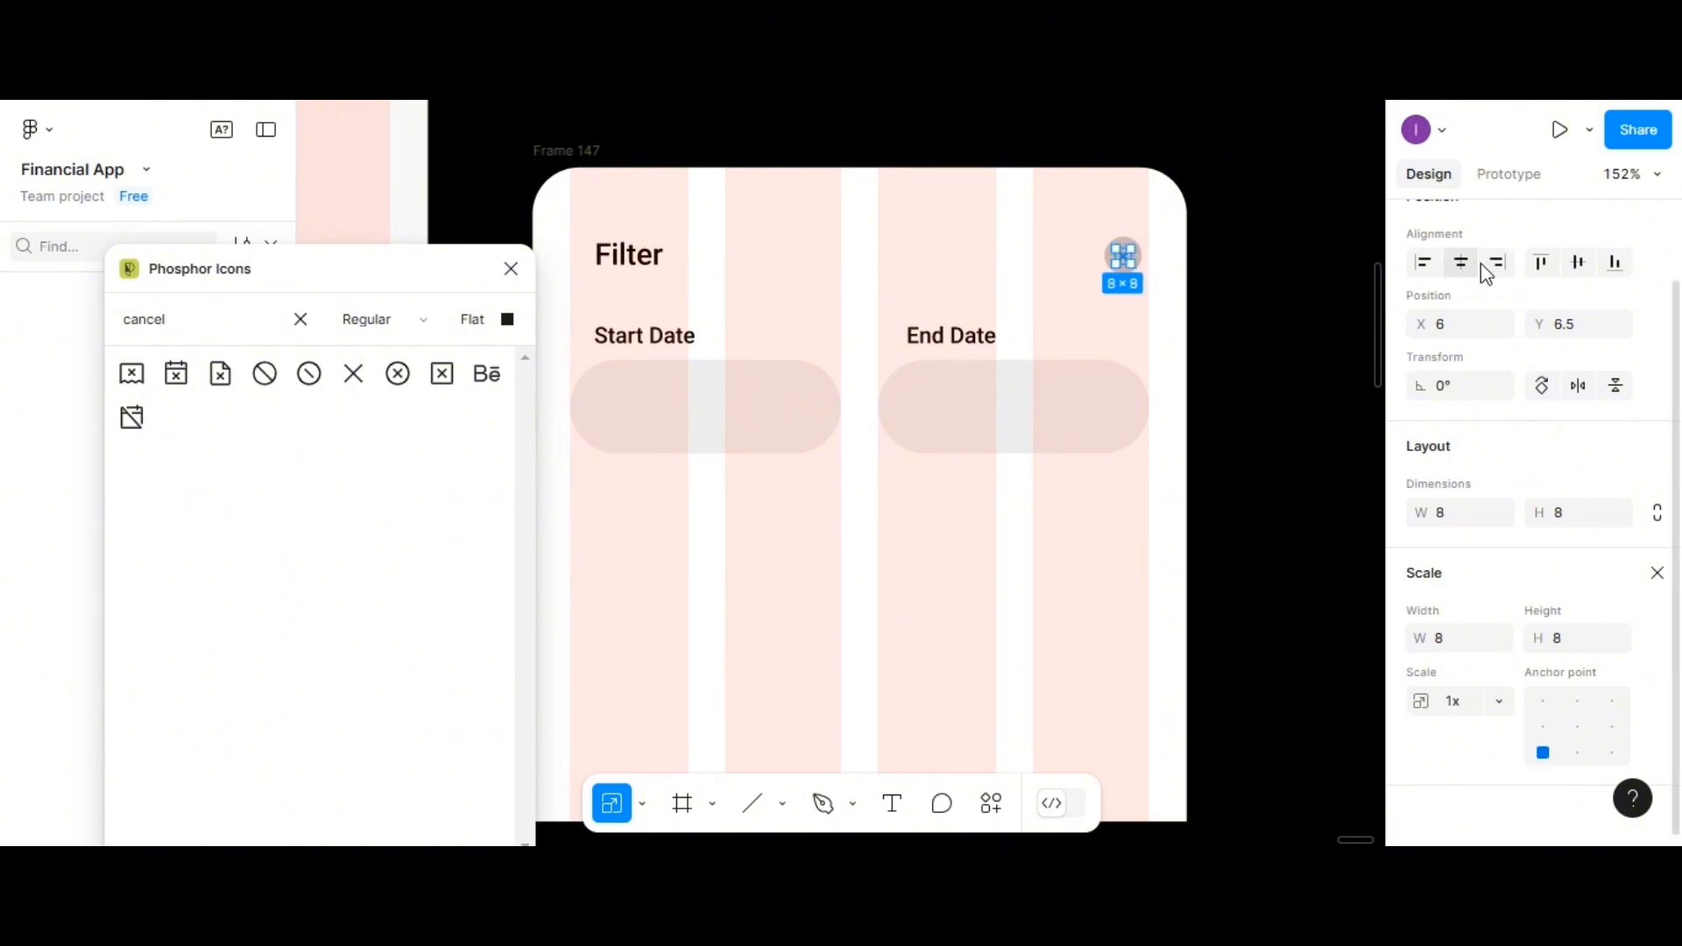
click(1577, 262)
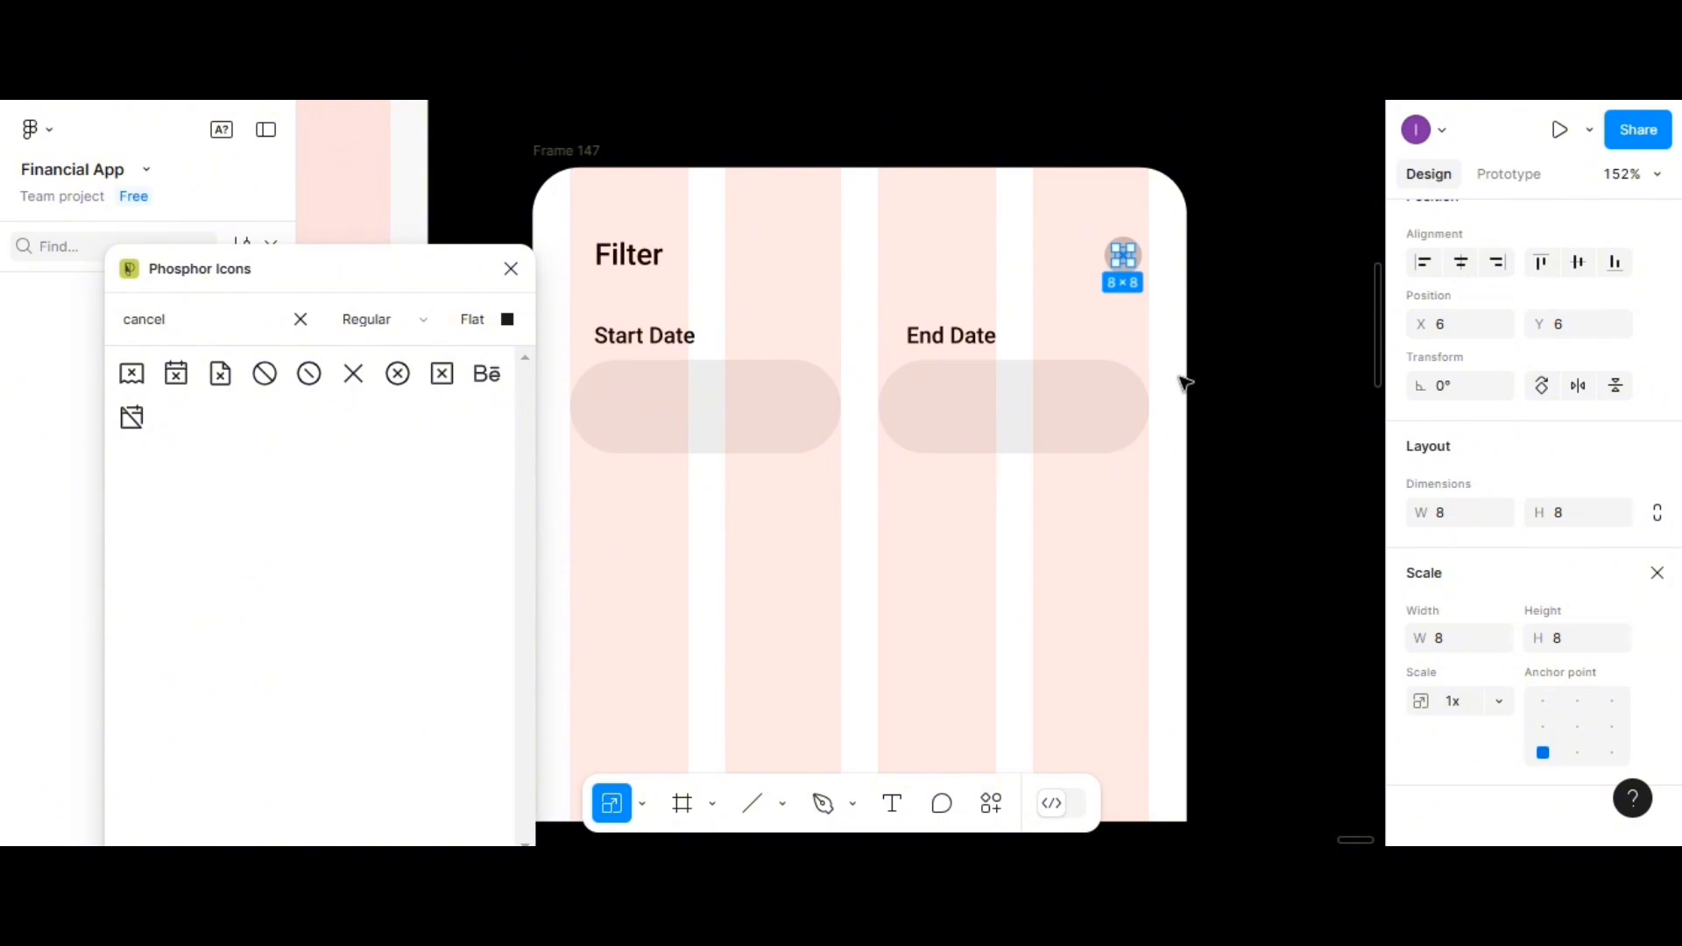
click(1191, 381)
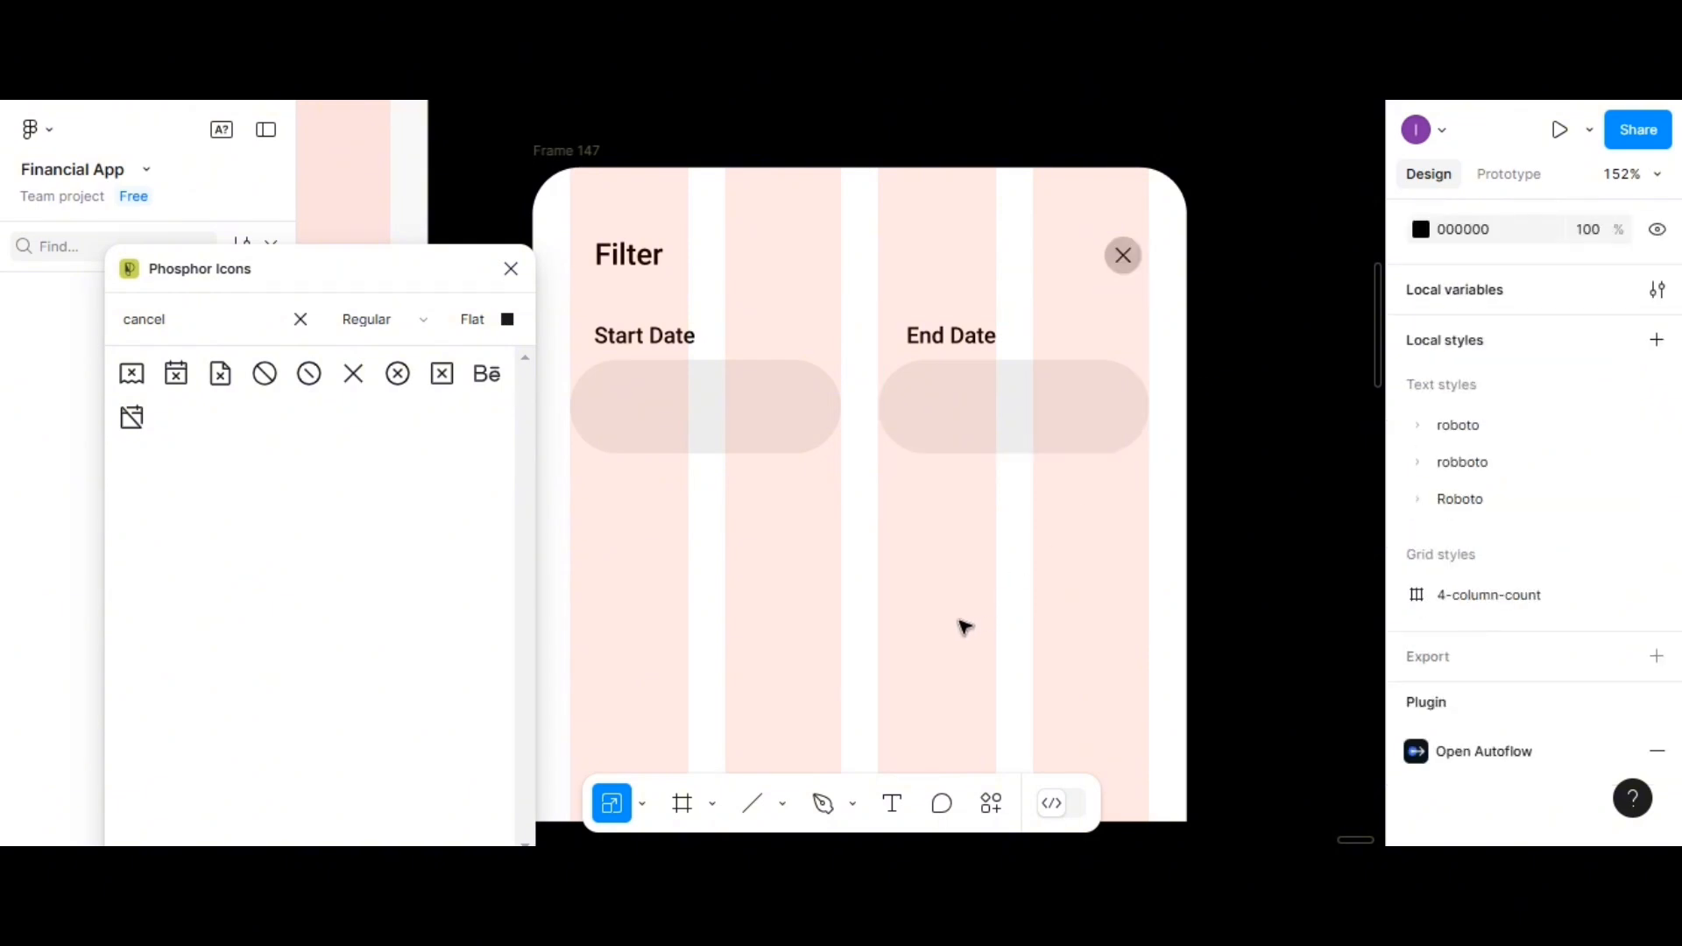
Move the Filter title to the first grid column's left edge, at X 20 and Y 37
click(642, 271)
key(shift+Left)
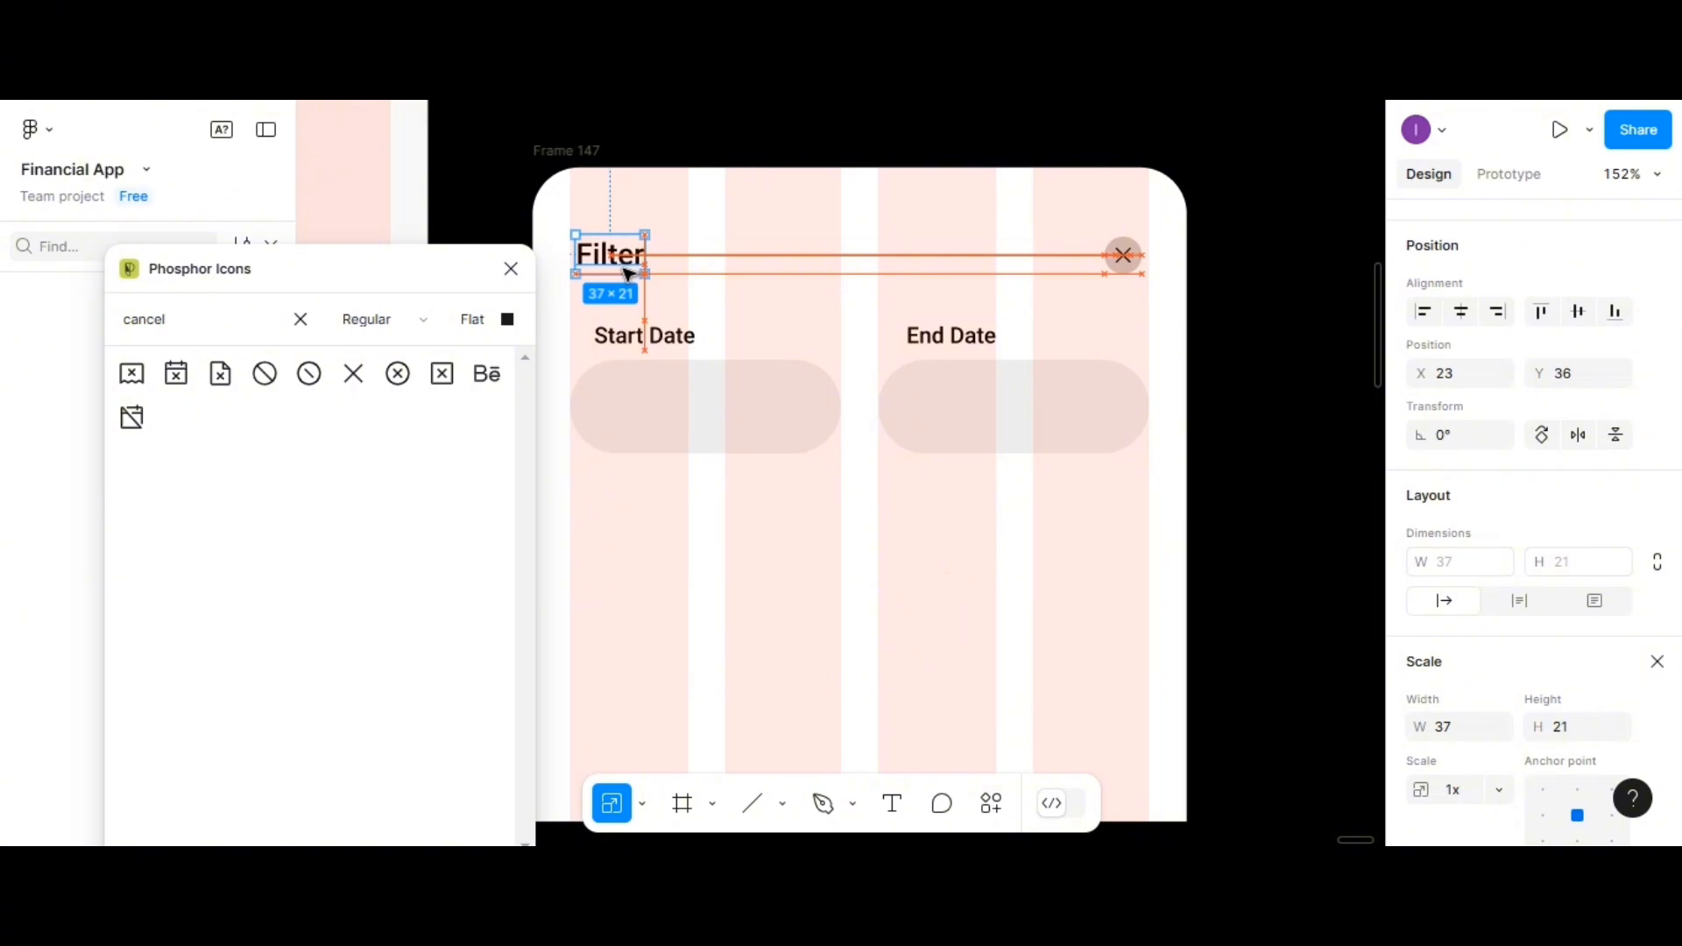
drag(628, 274, 623, 276)
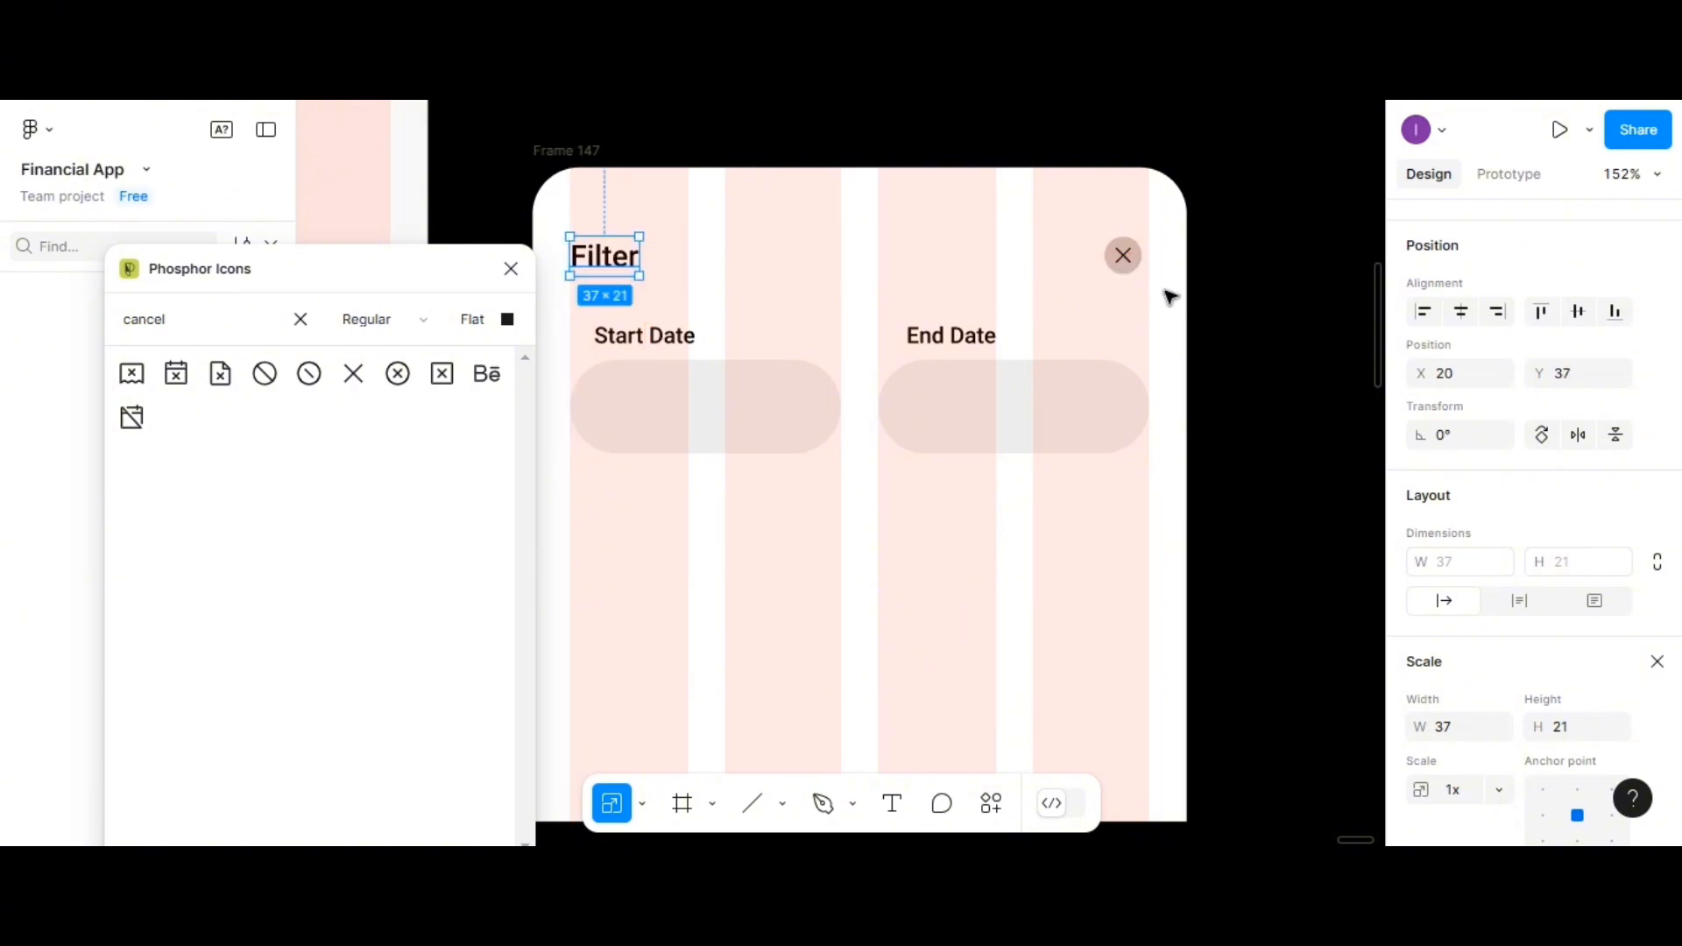
Align the Filter title and the X icon on their vertical centres and group them
shift+click(1136, 268)
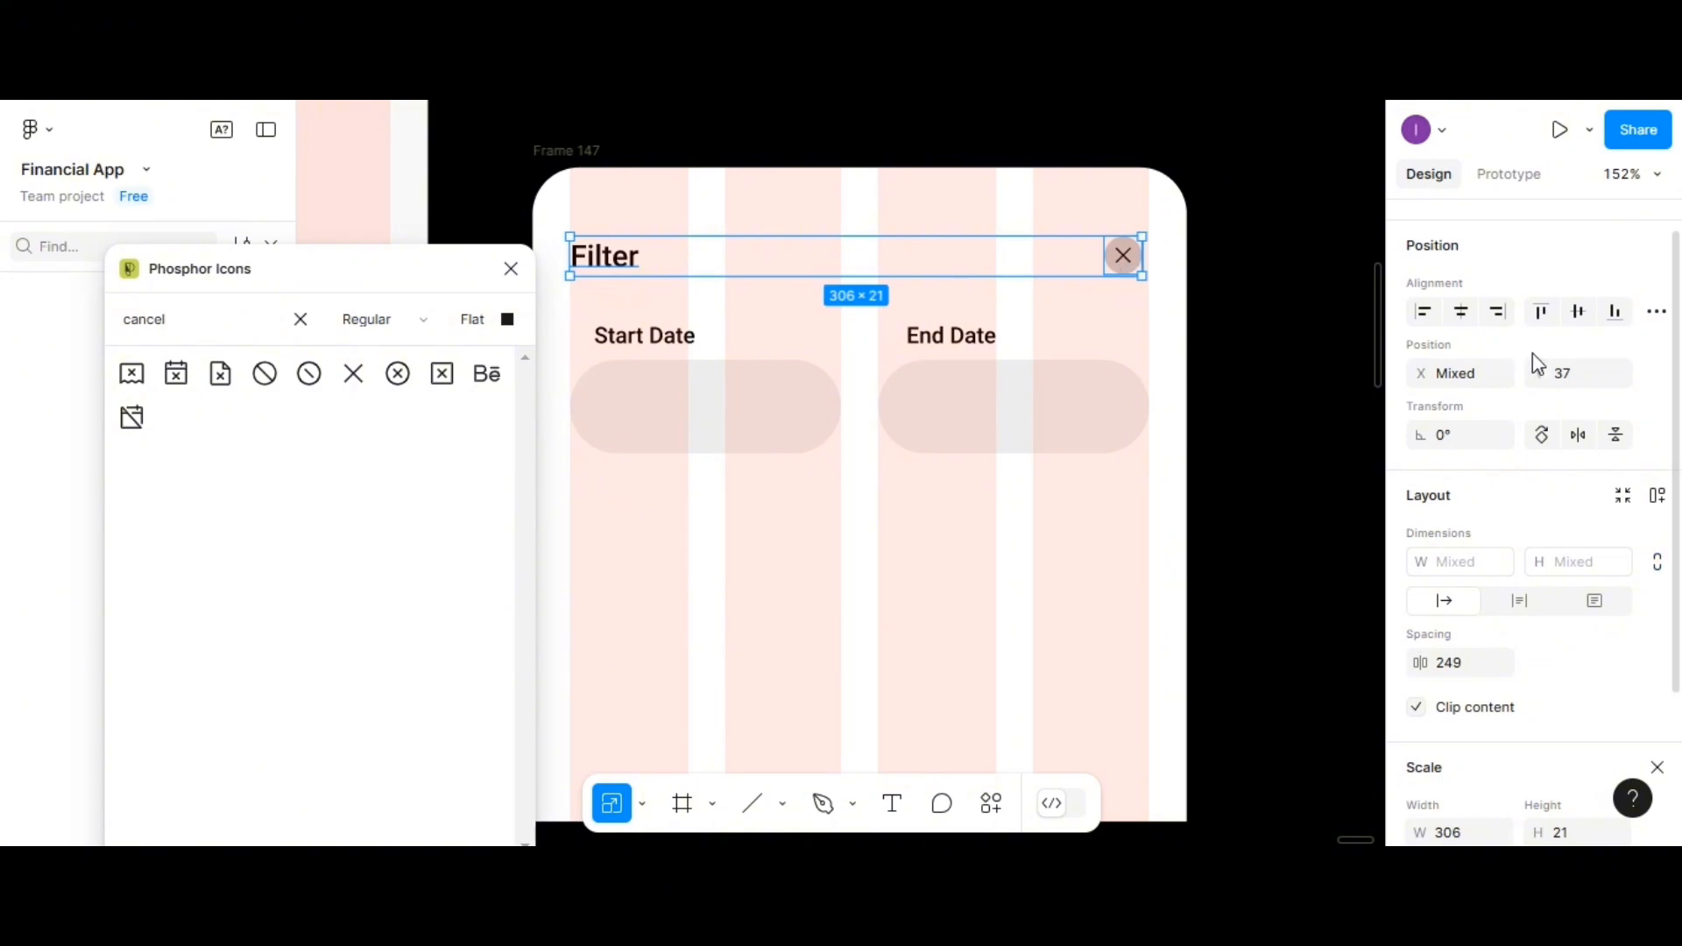
click(1574, 313)
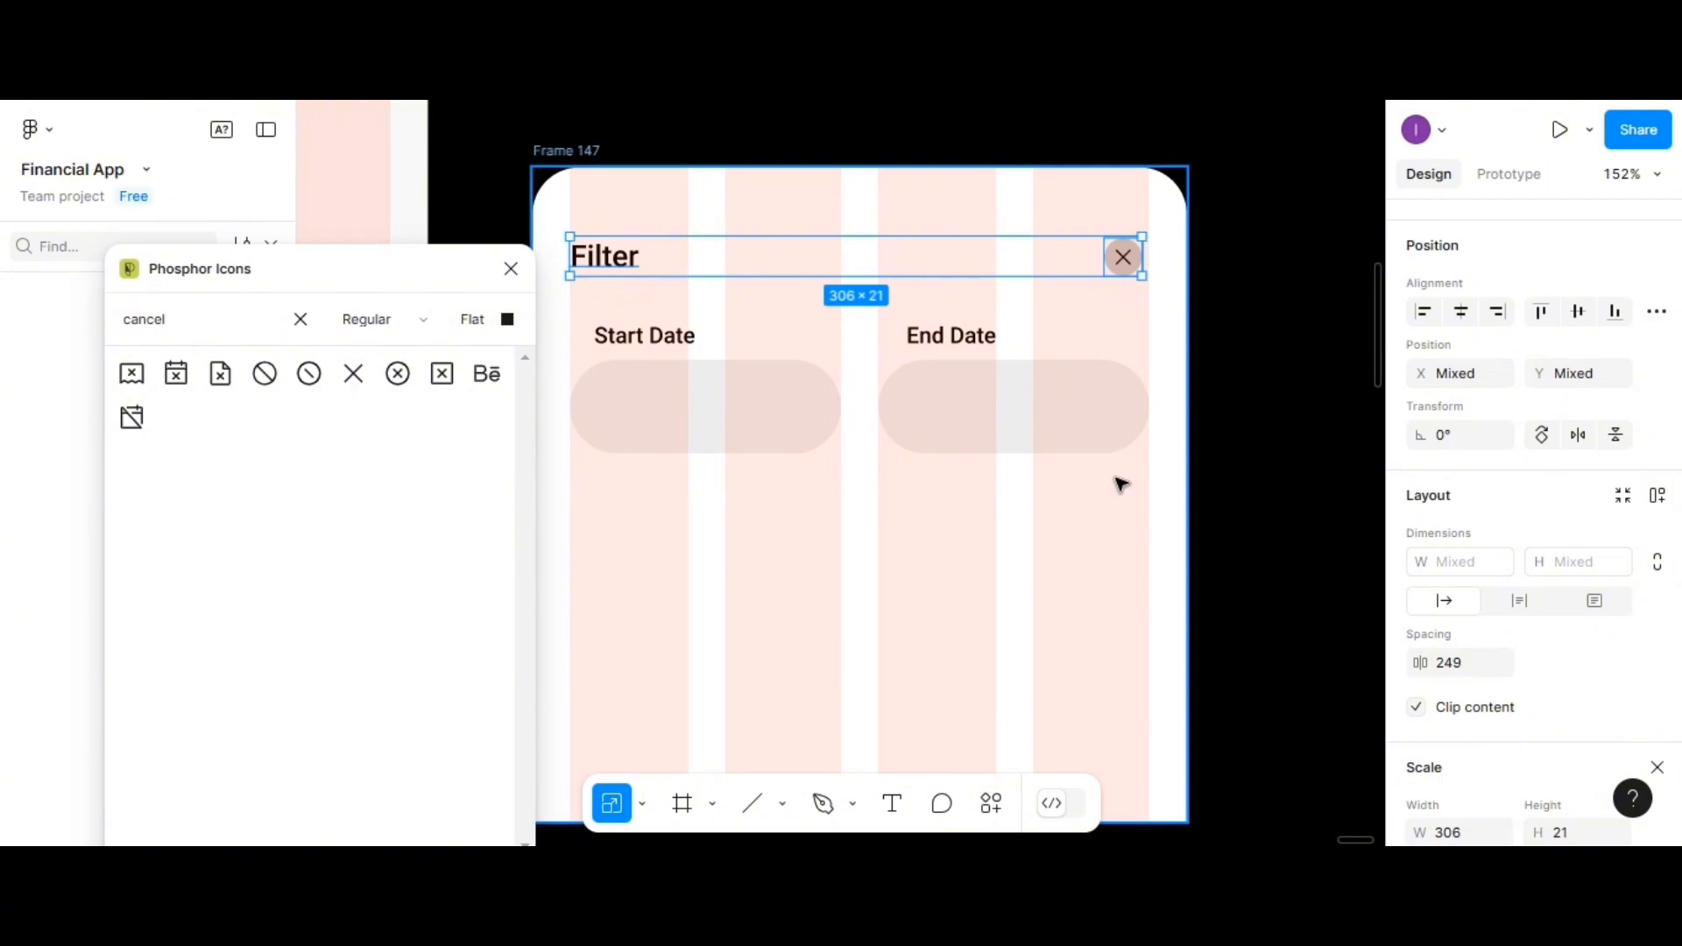
key(shift+a)
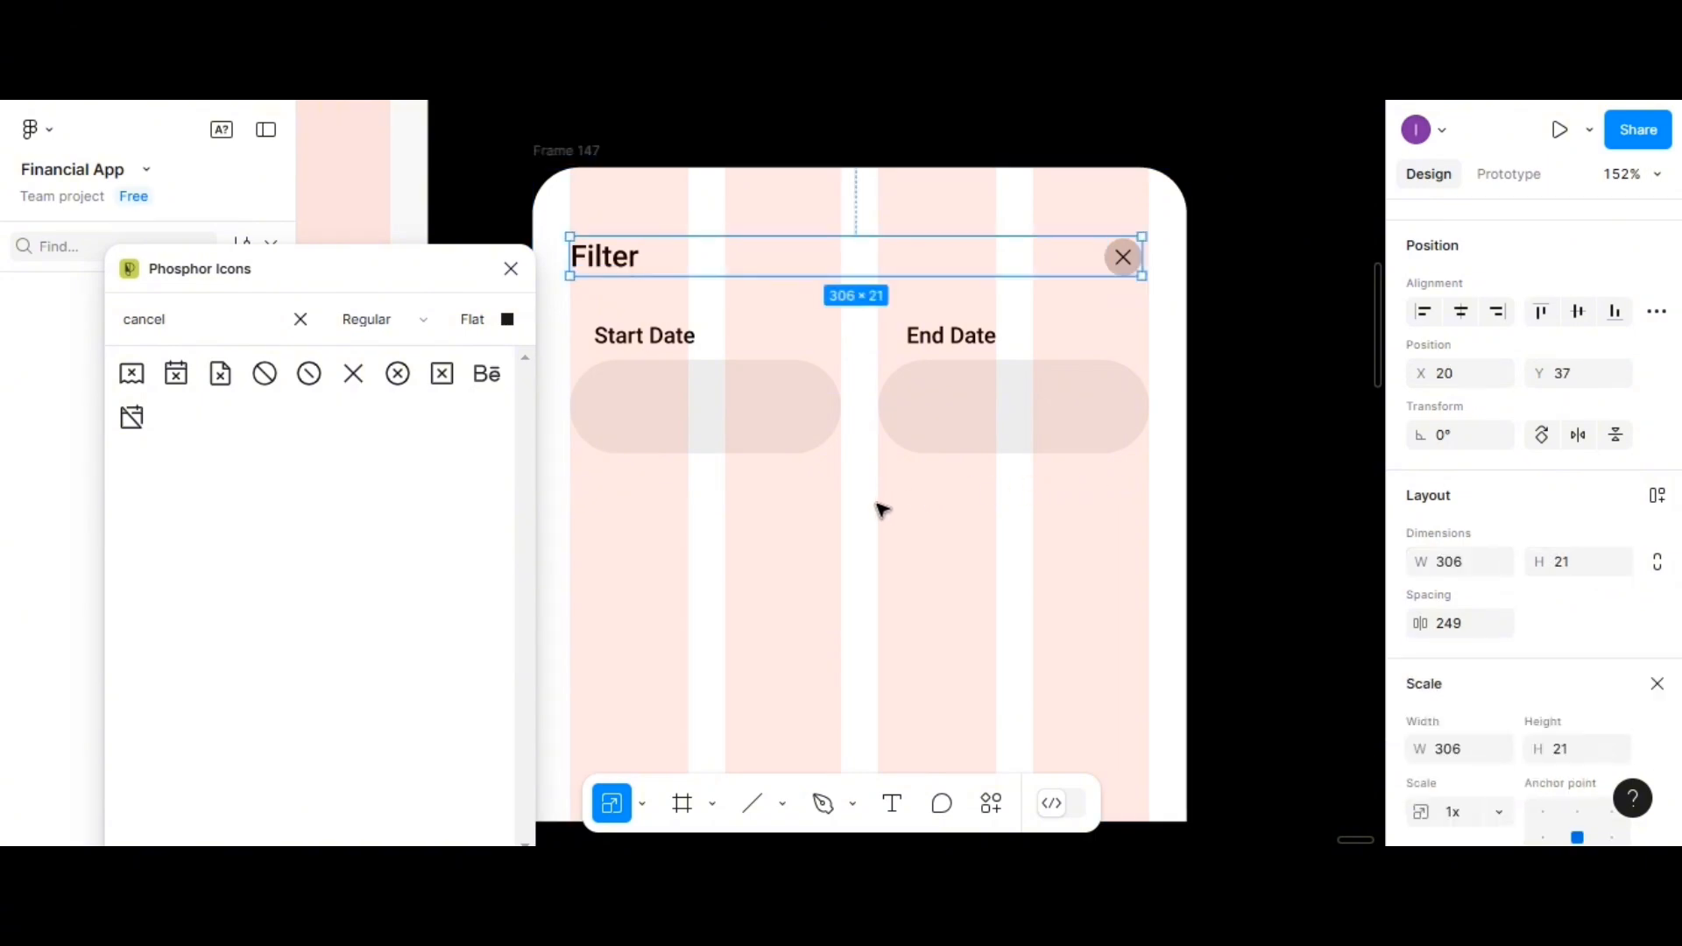
Duplicate the Start Date label and place the copy below the grey start date field
scroll(880, 509, down, 2)
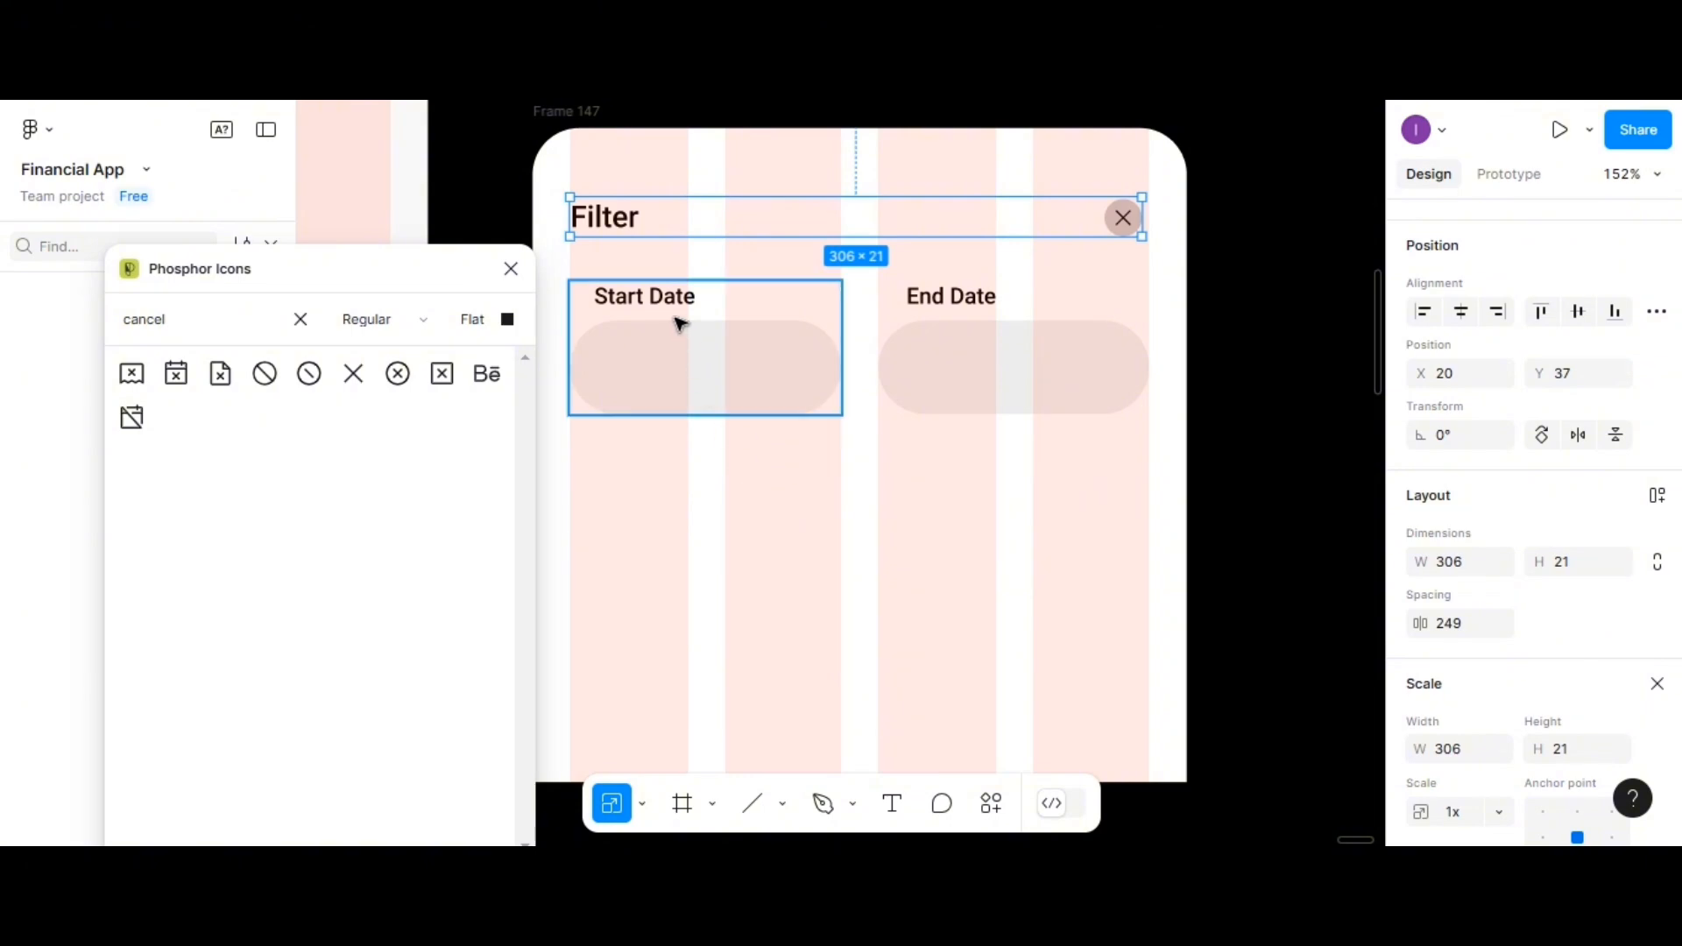
double_click(659, 297)
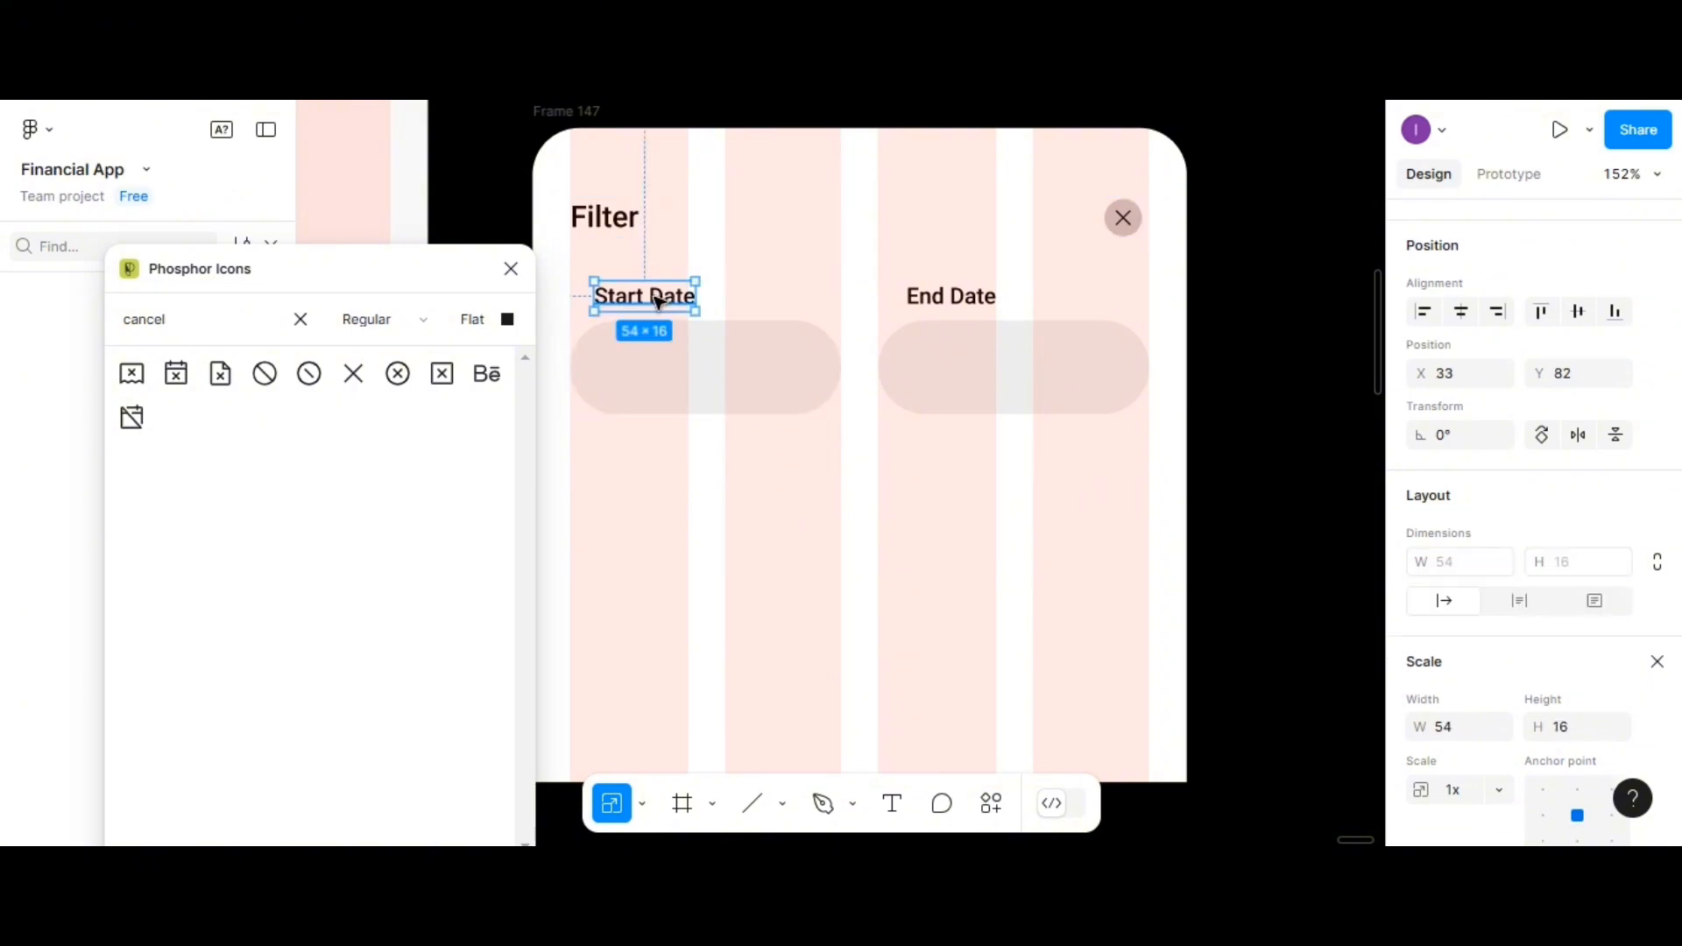
drag(659, 302, 644, 475)
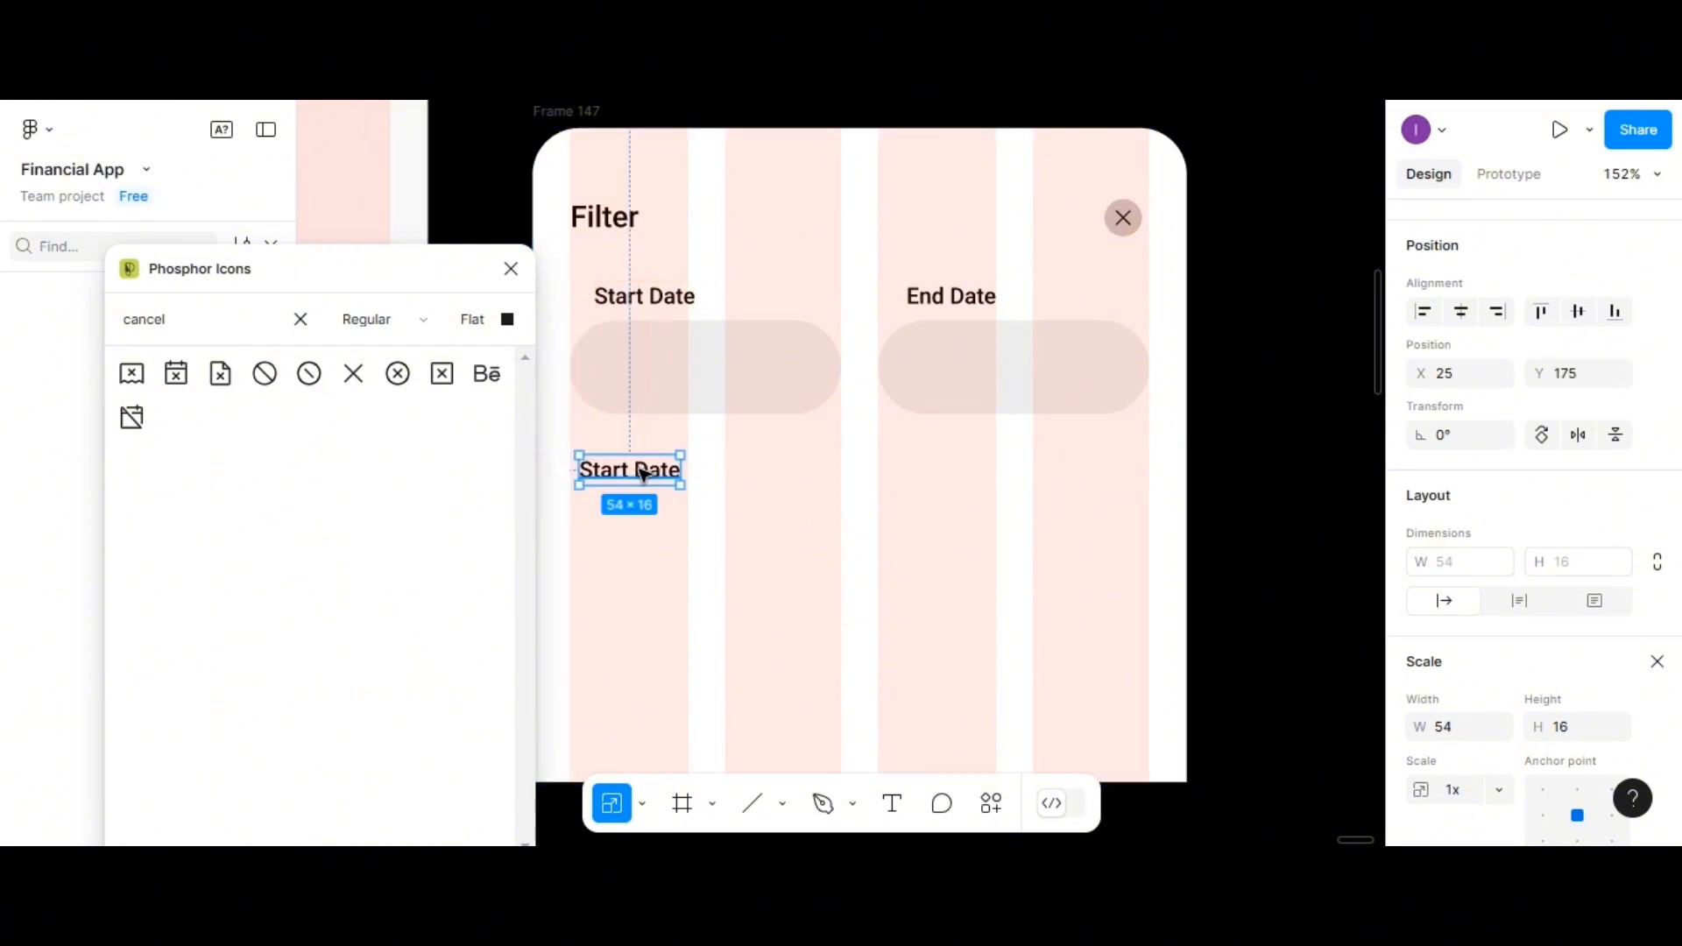
Change the copied label to "Transaction Type" and align its left edge with the Filter title at X 20
double_click(644, 473)
text(Tra)
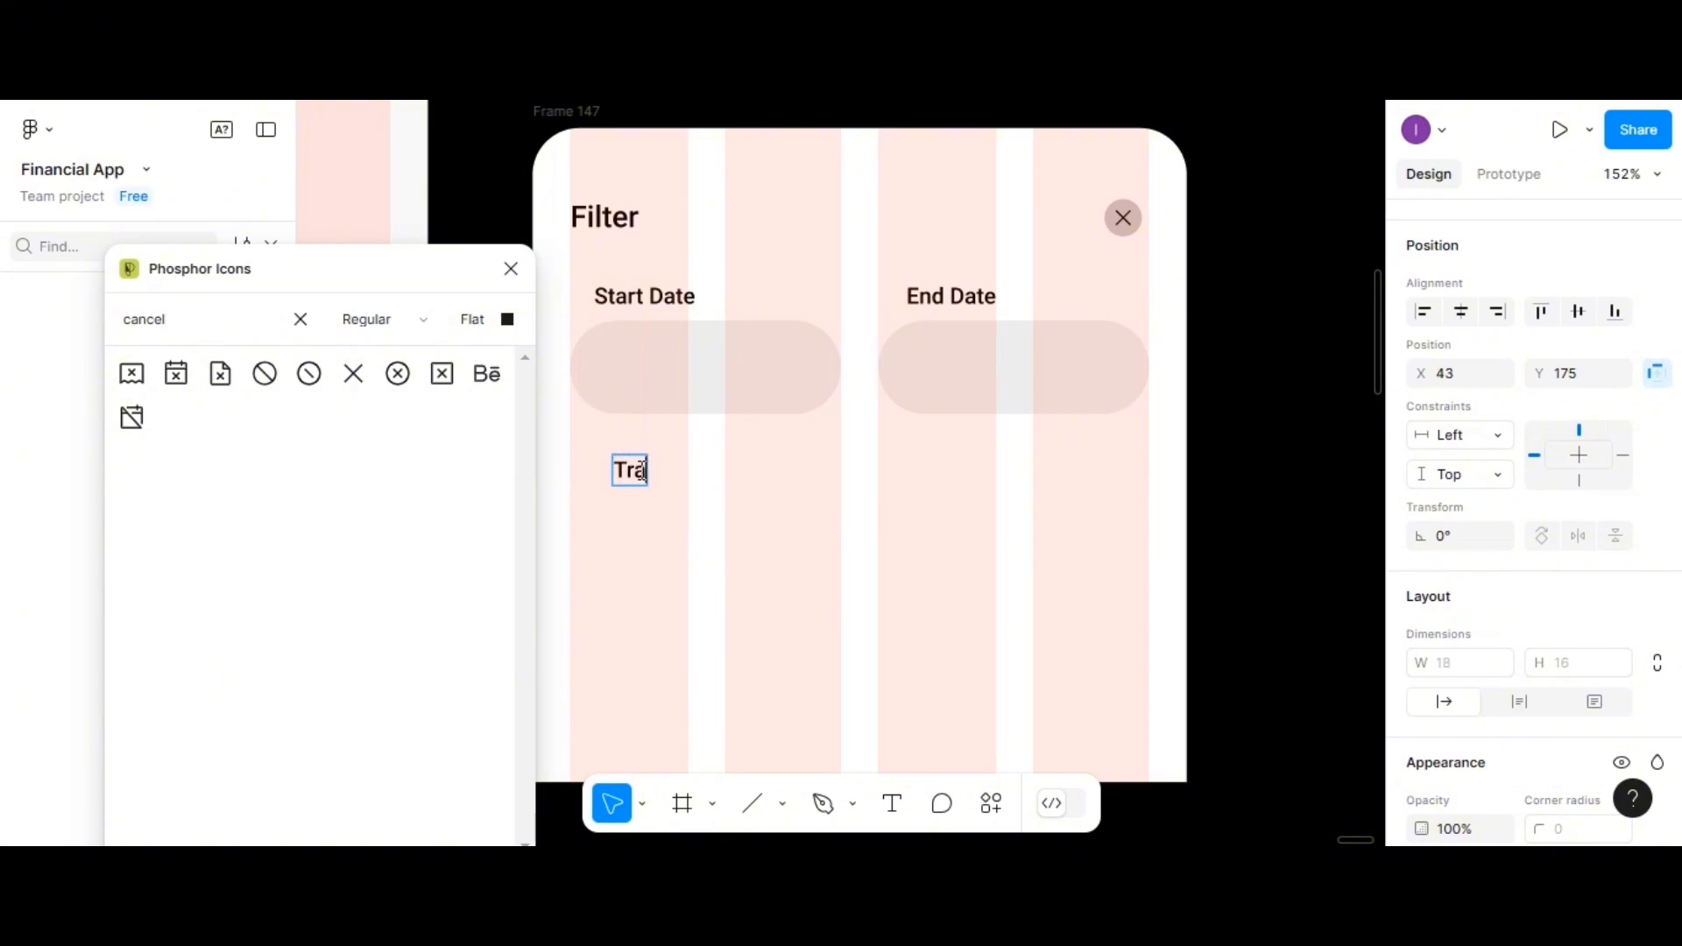
text(nsaction)
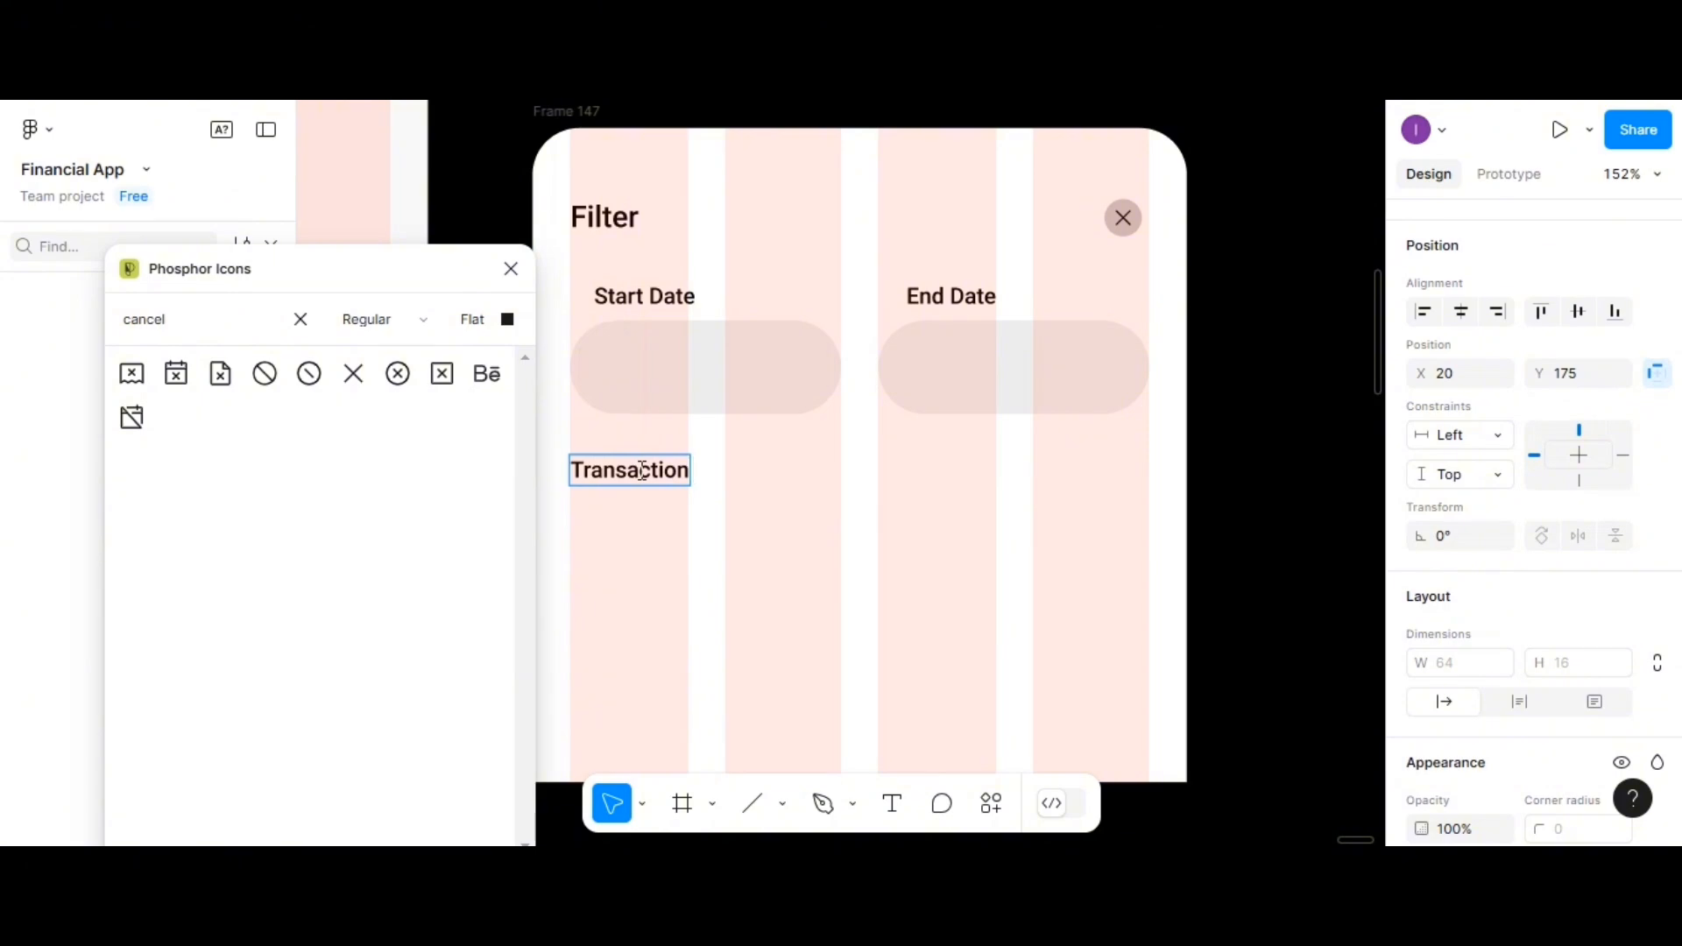
text( Type)
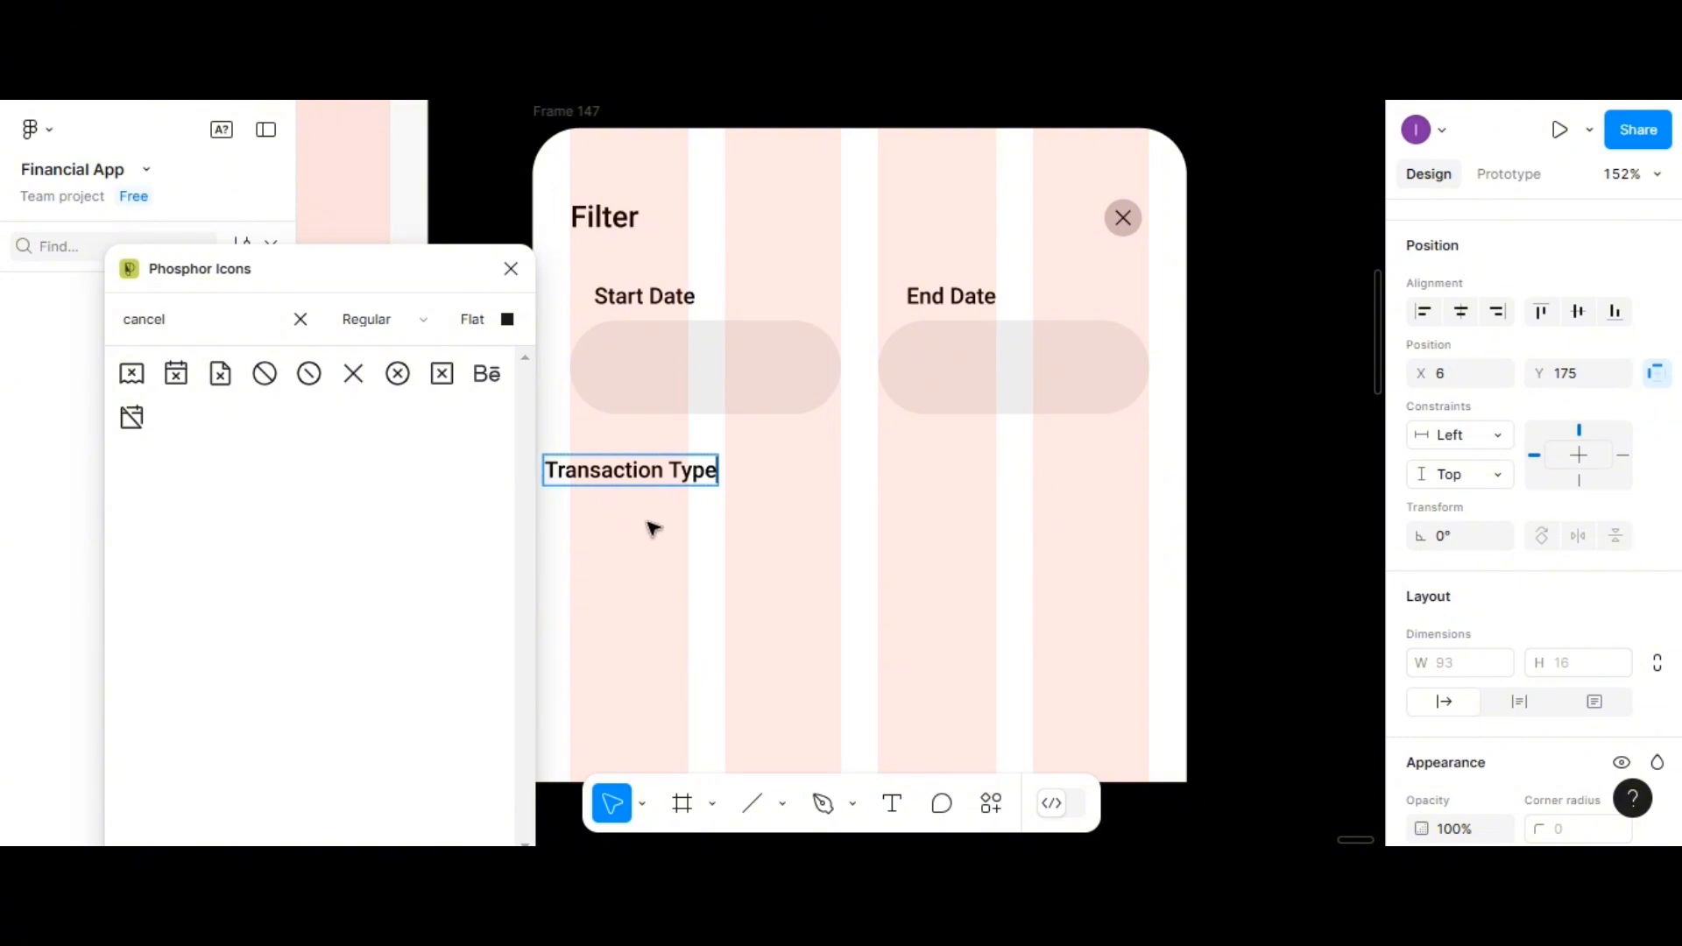
key(Escape)
drag(633, 473, 660, 474)
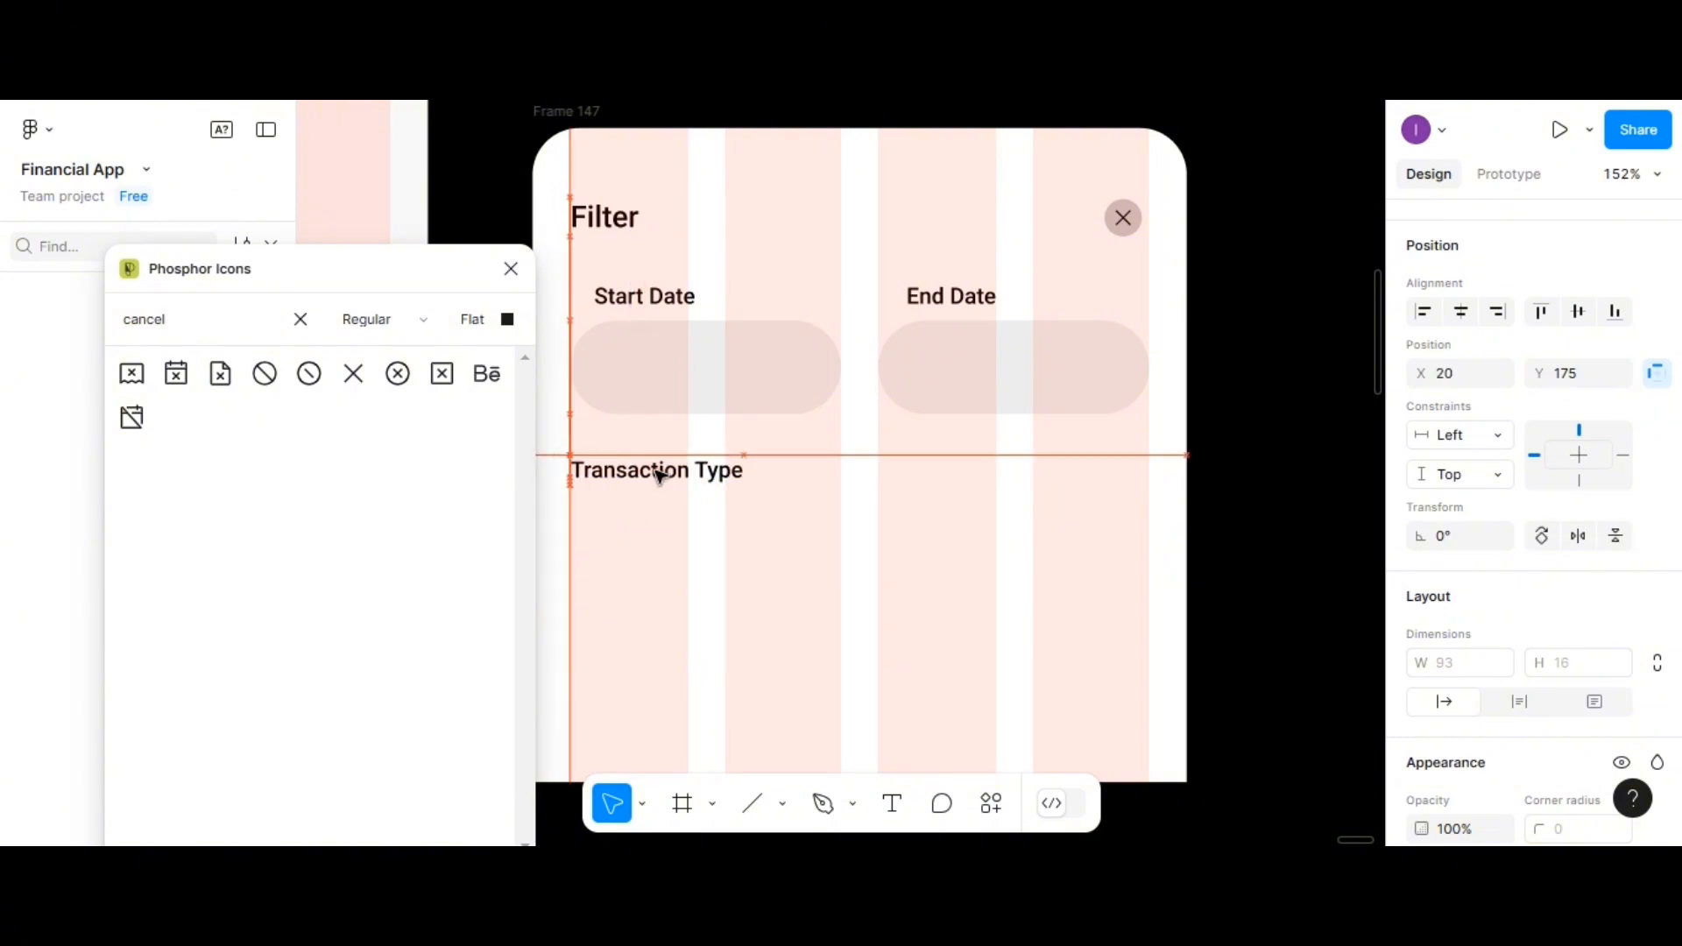
With the icon plugin closed, add the text "All" below the Transaction Type label and wrap it in an auto layout frame
click(511, 269)
key(Escape)
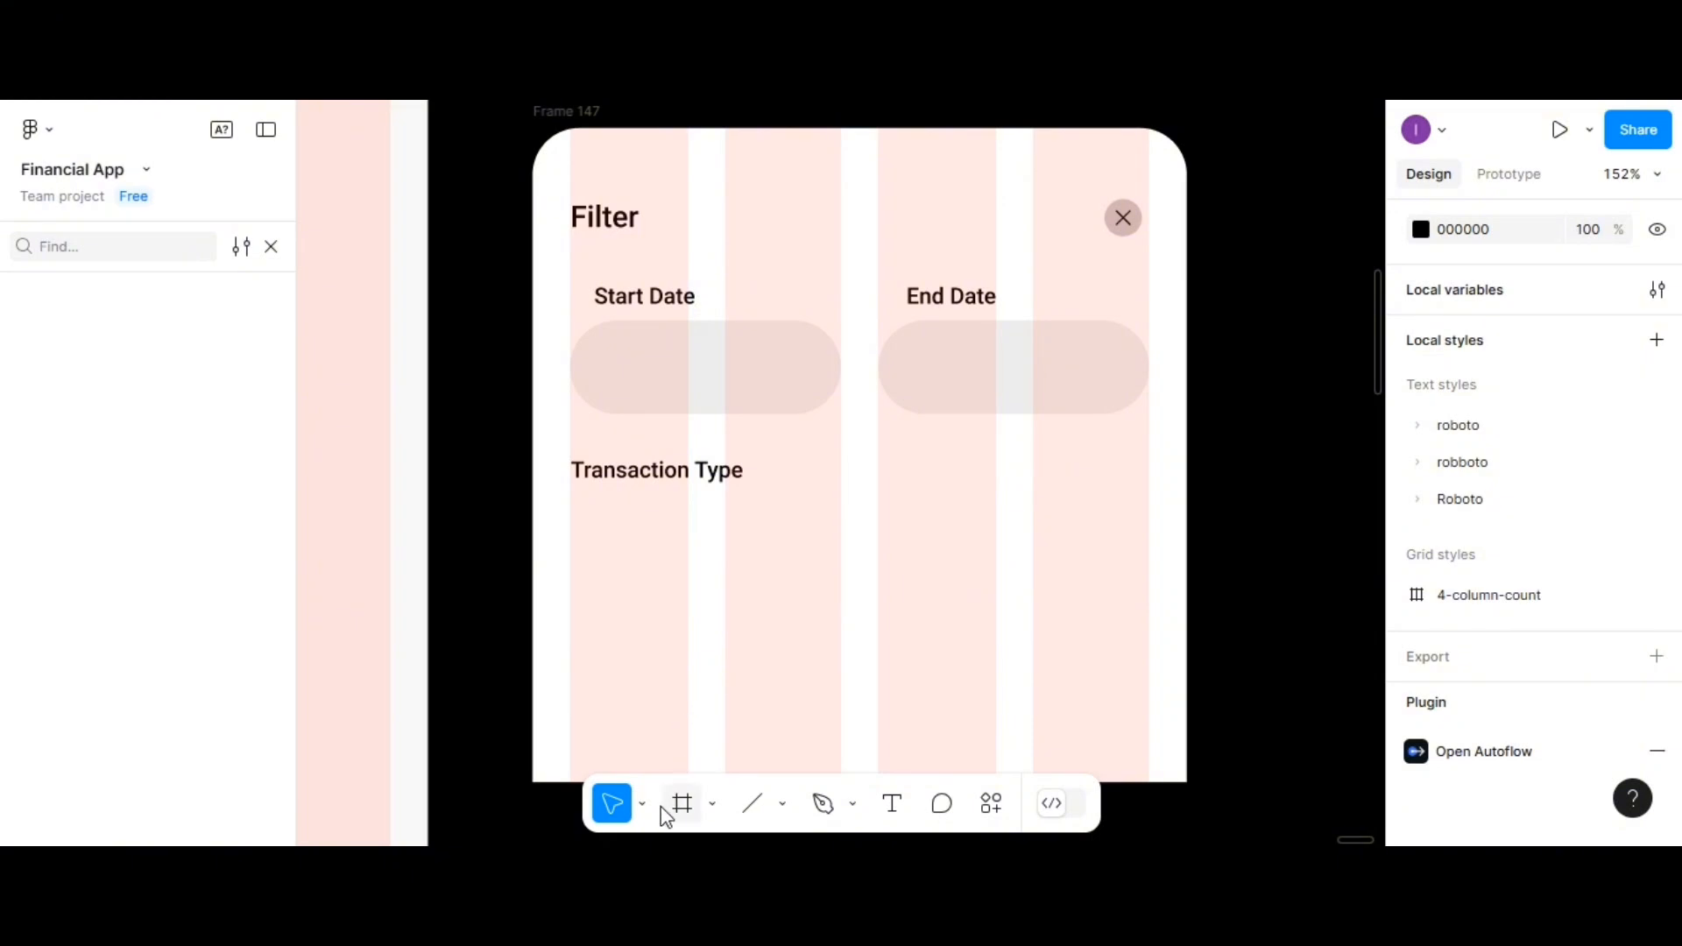
click(895, 806)
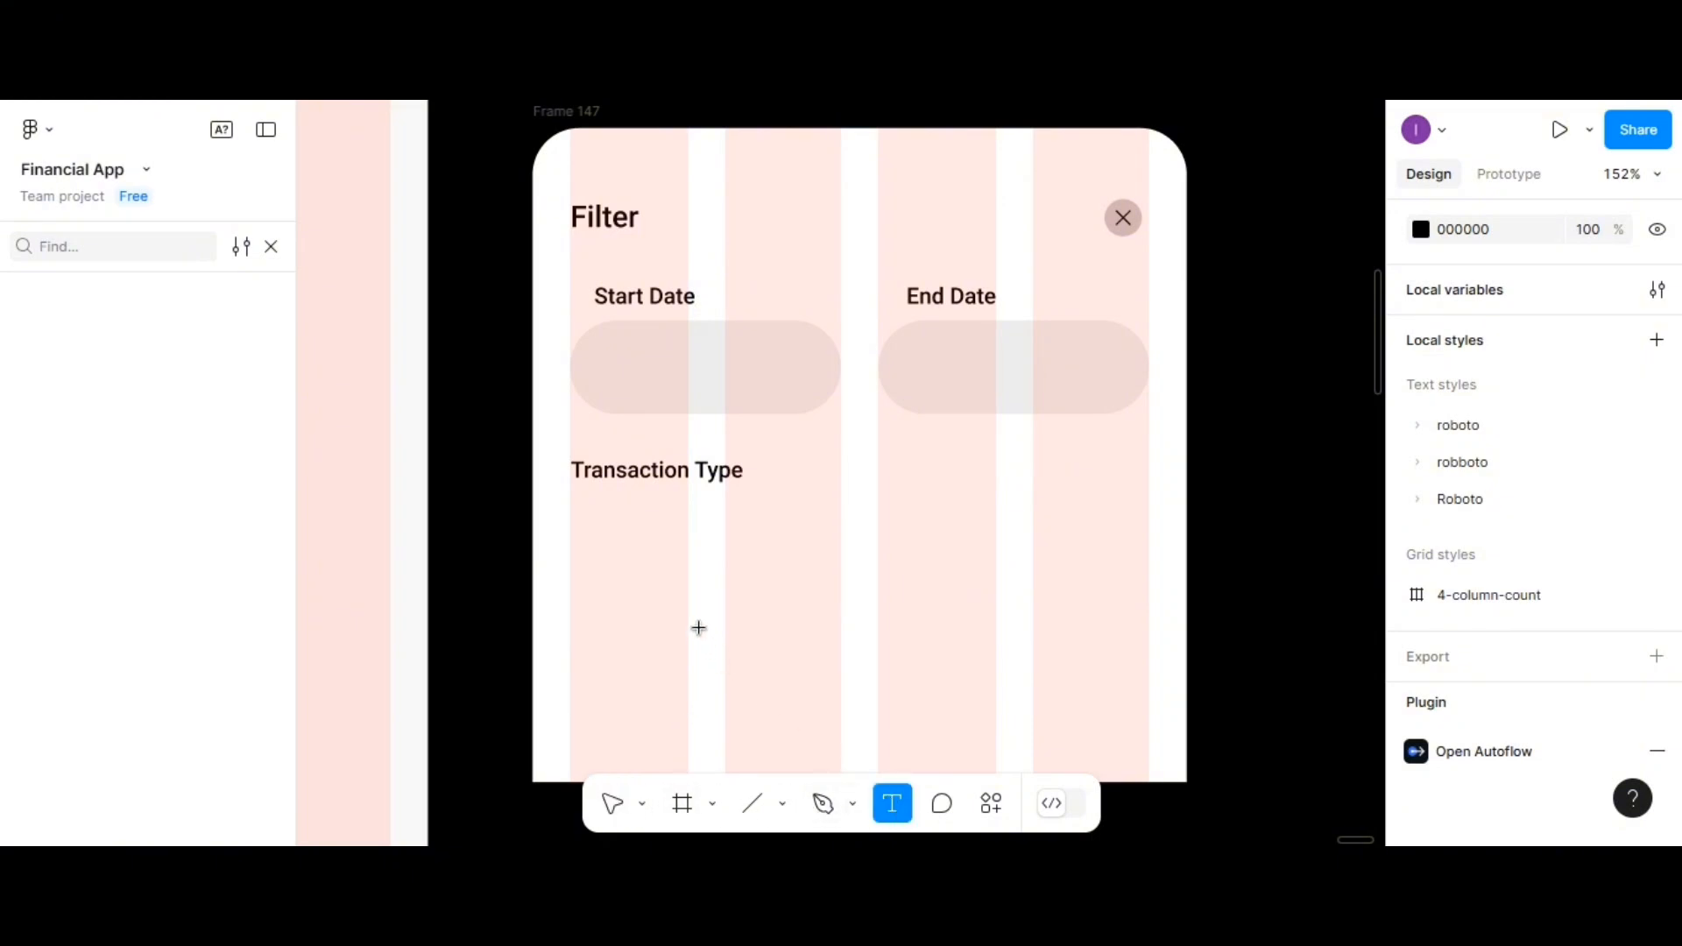
click(642, 556)
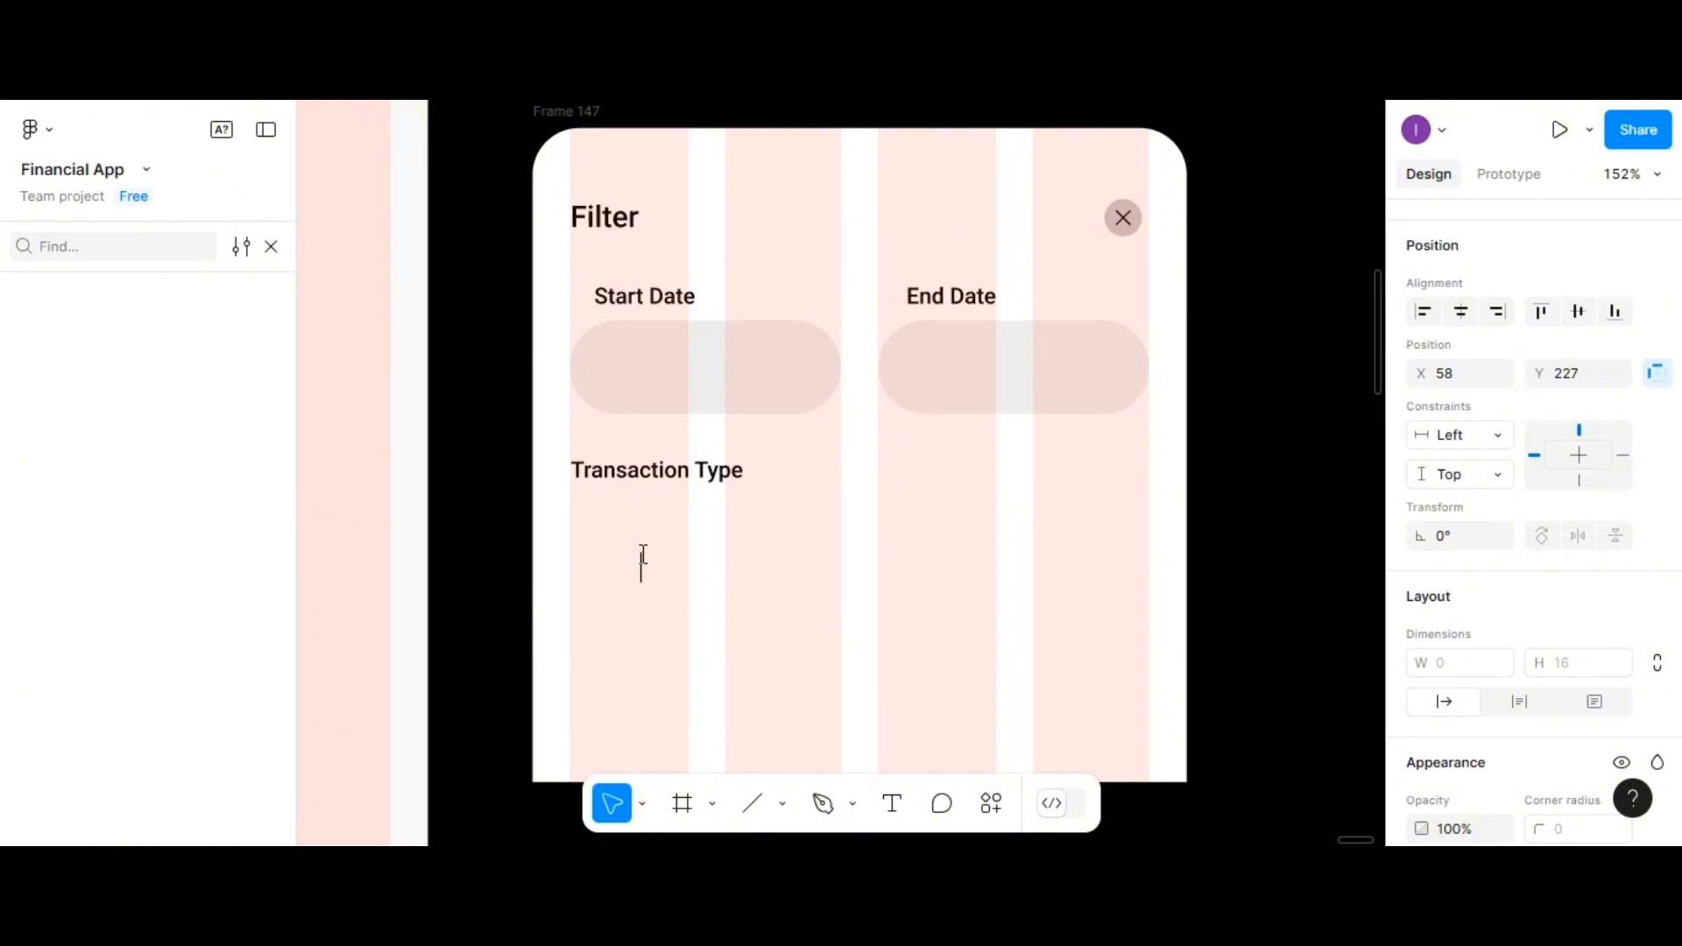
text(all)
key(BackSpace)
key(BackSpace)
key(BackSpace)
text(AllA)
key(BackSpace)
key(Escape)
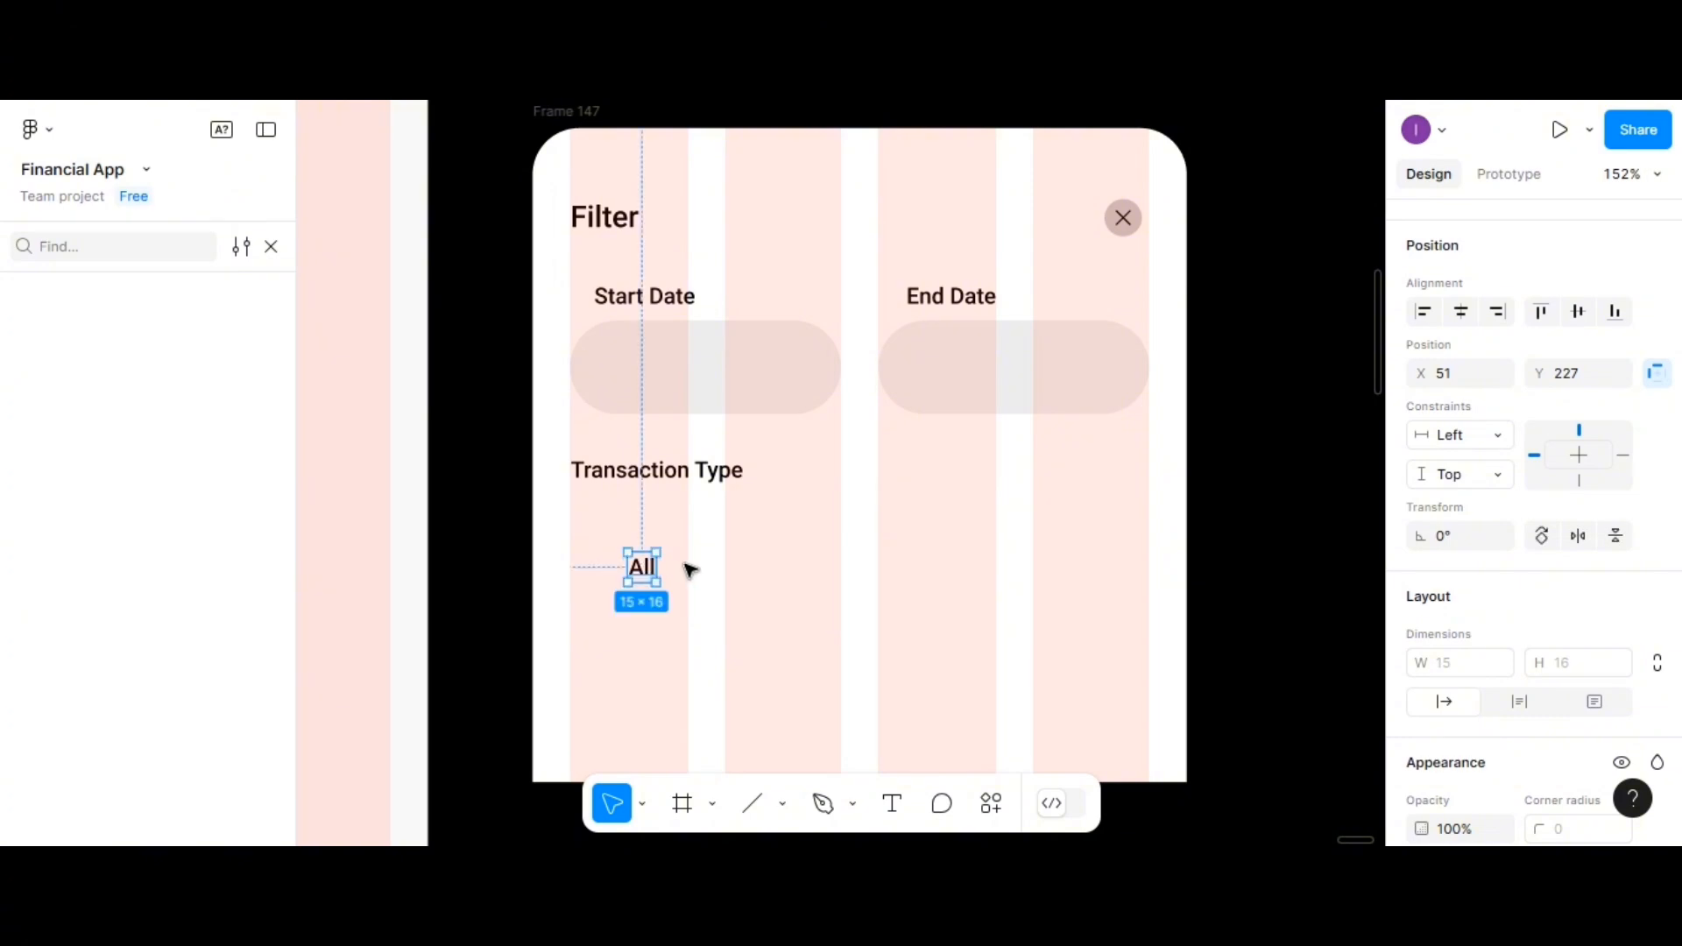
key(shift+a)
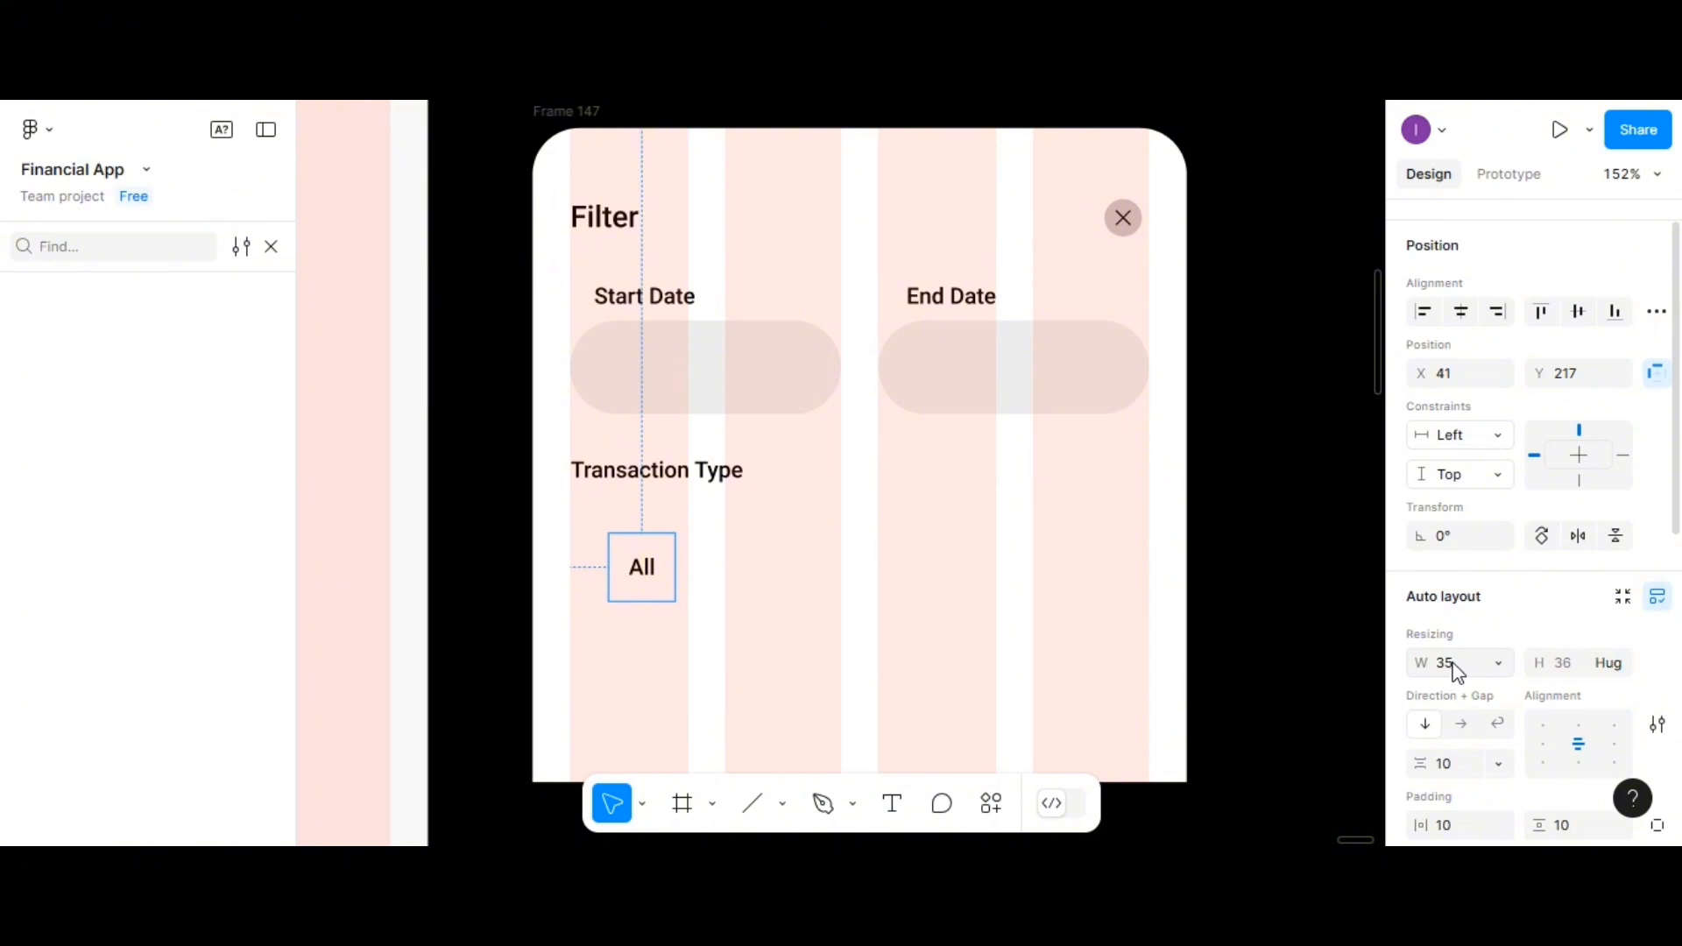
Keep the "All" frame at a fixed width and set that width to 40
click(1500, 663)
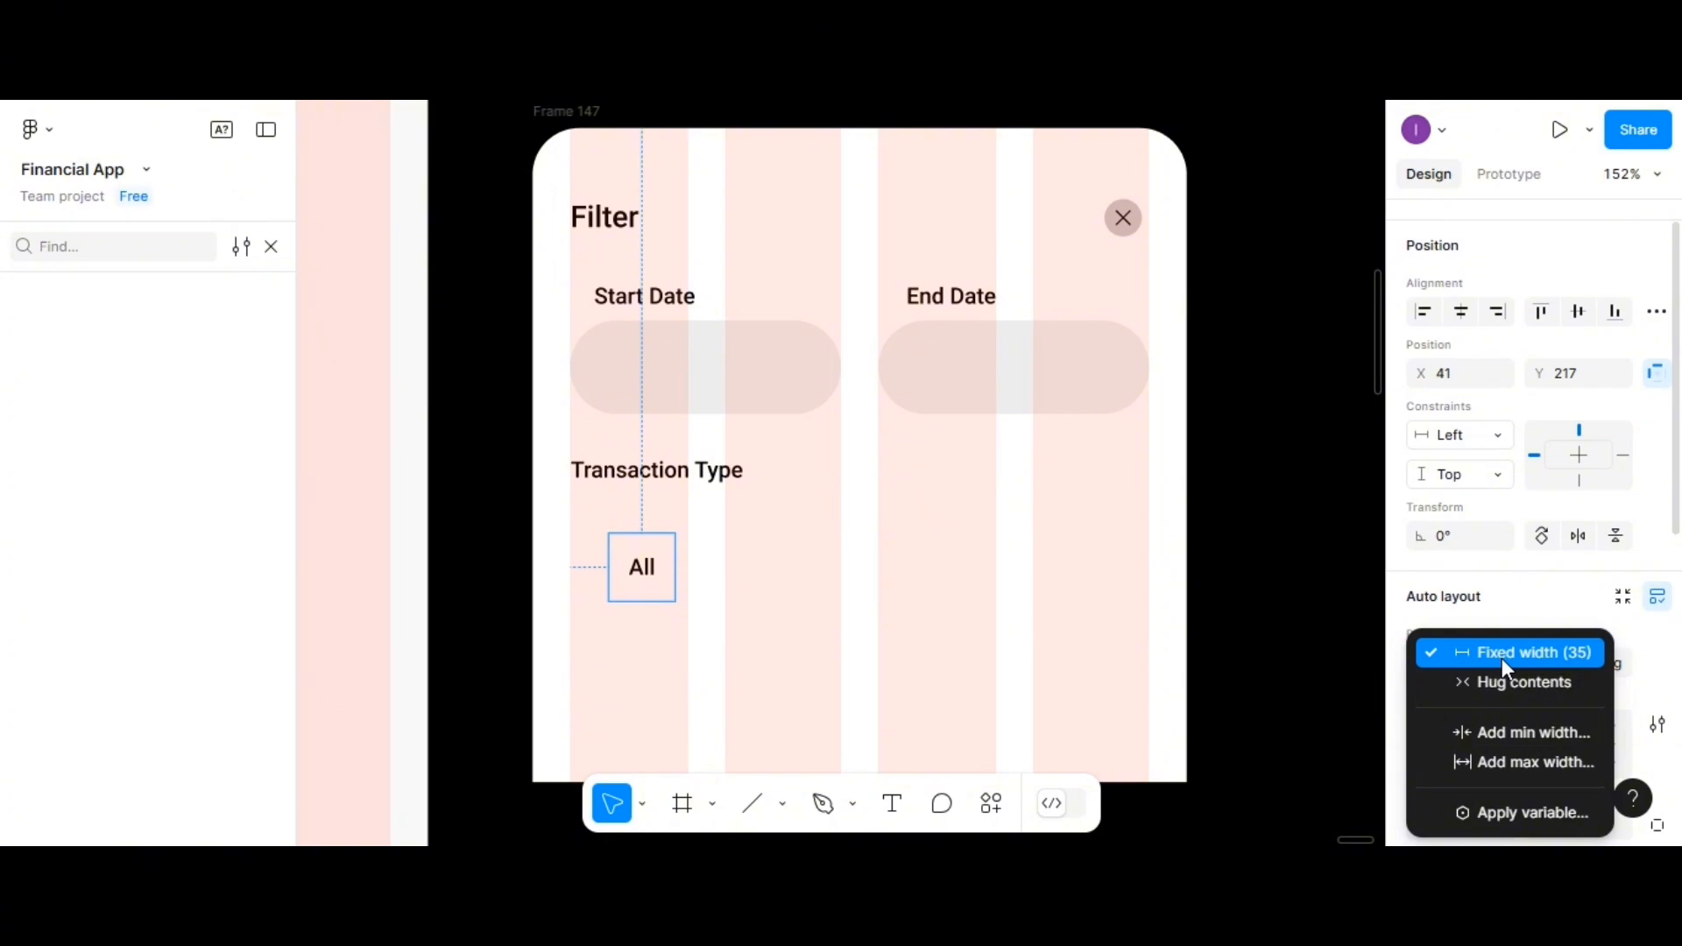
click(1502, 656)
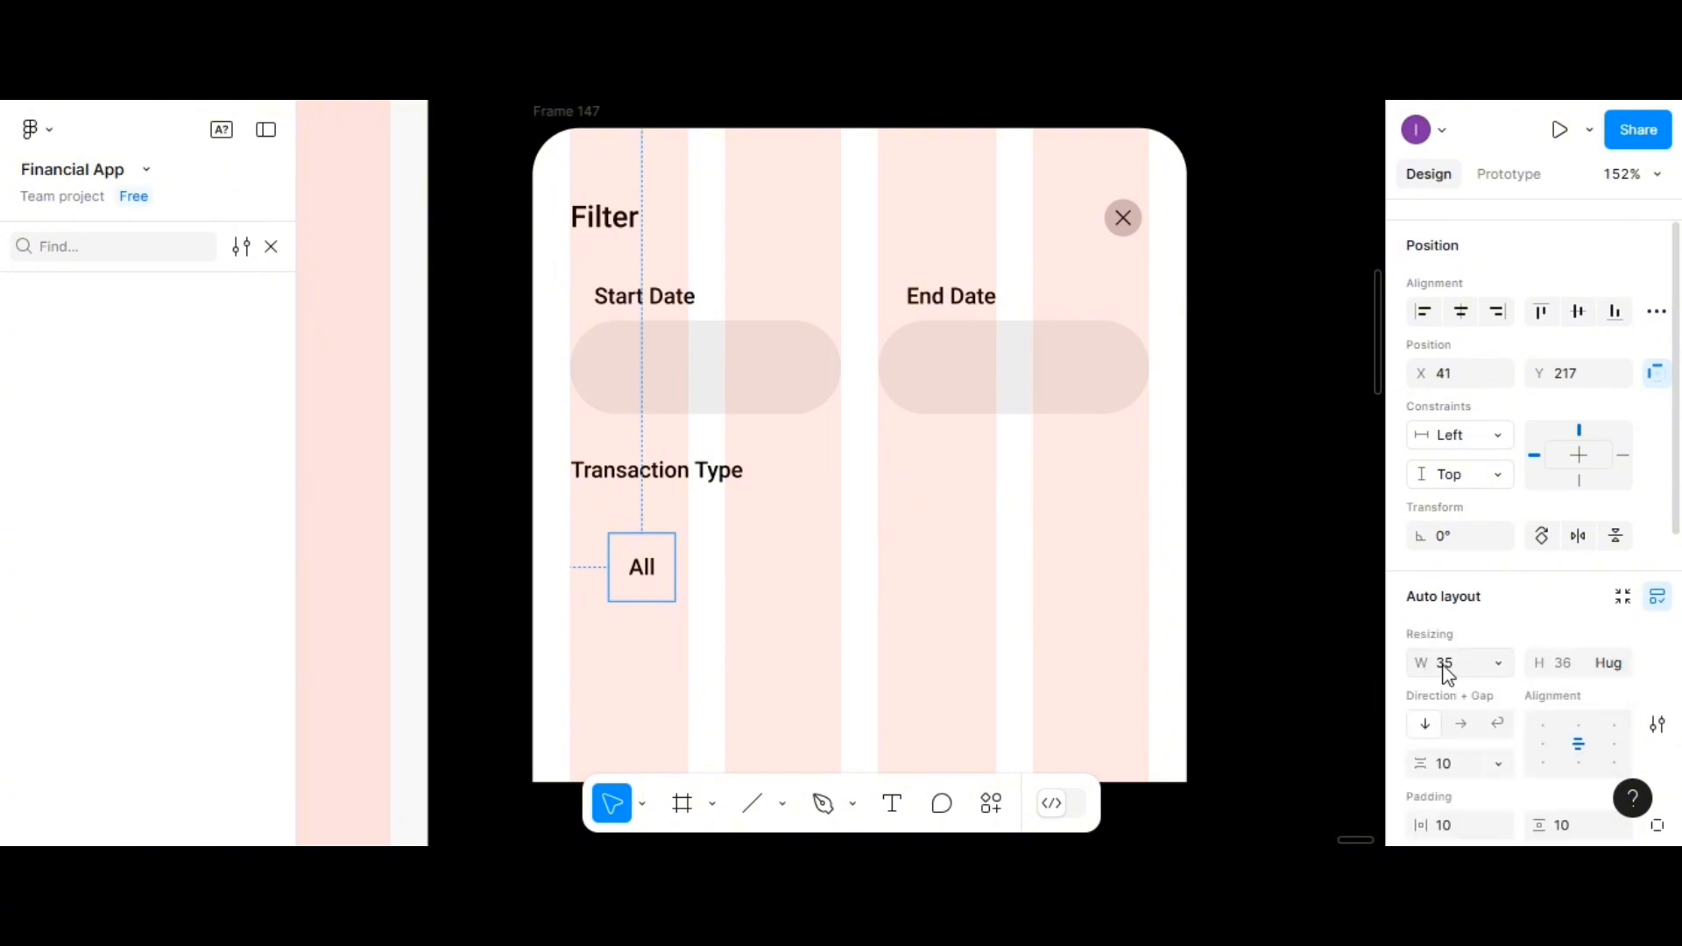
click(1447, 666)
text(40)
key(Return)
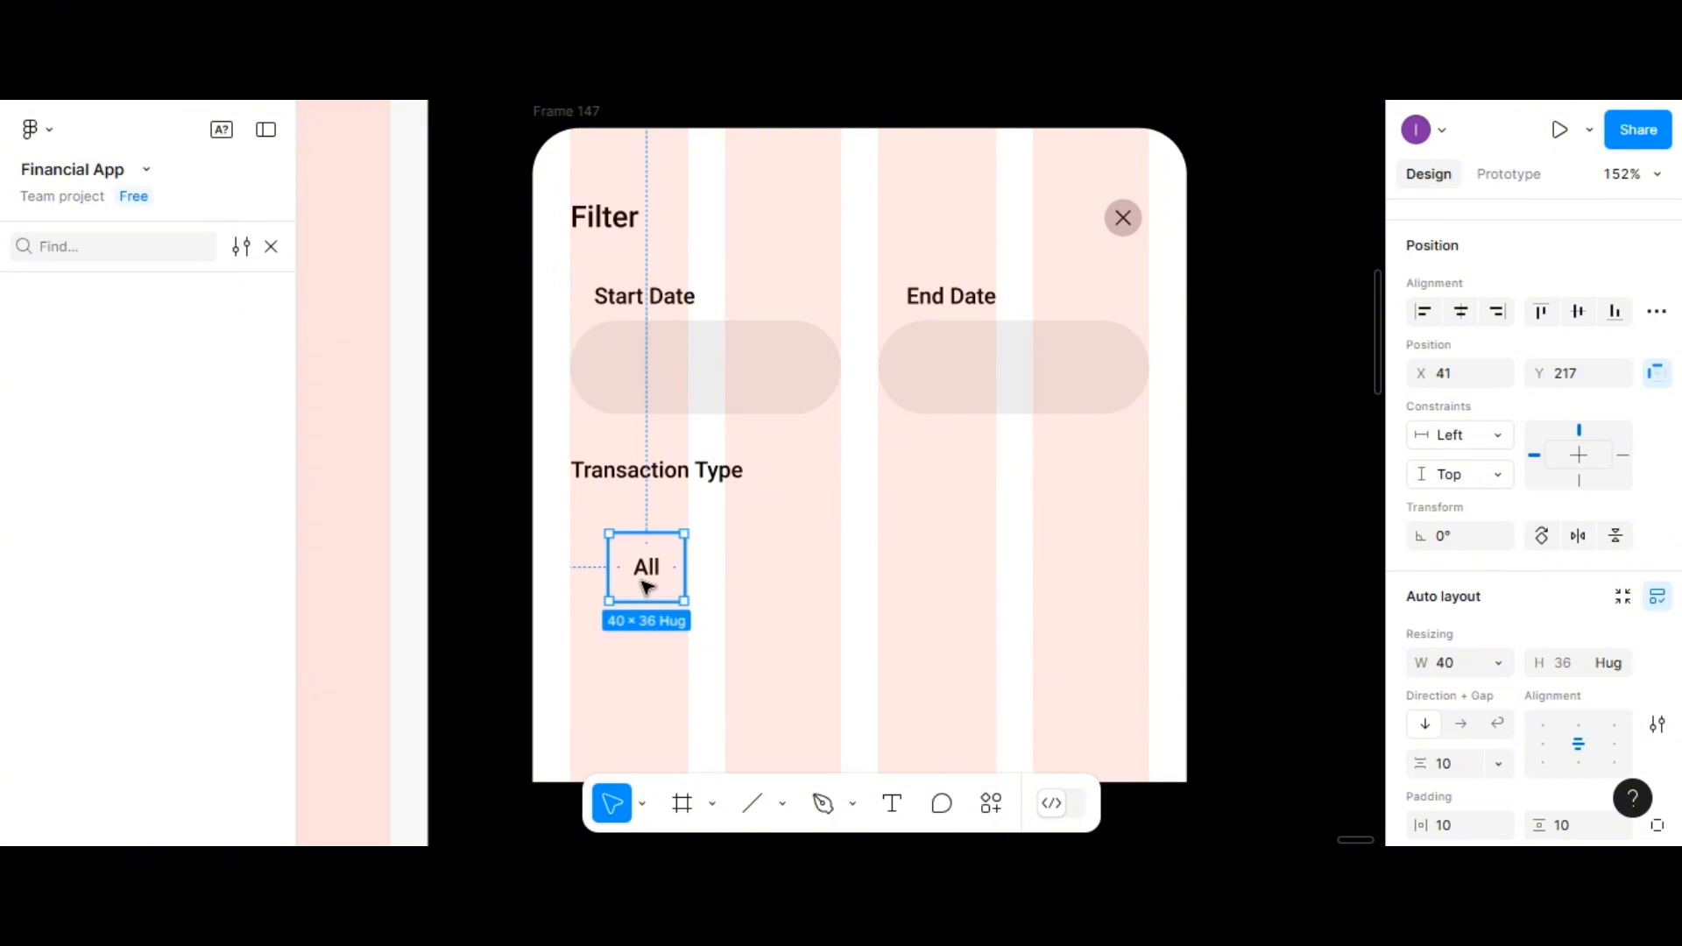
Round the "All" frame's corners with a corner radius of 25
scroll(1419, 692, down, 2)
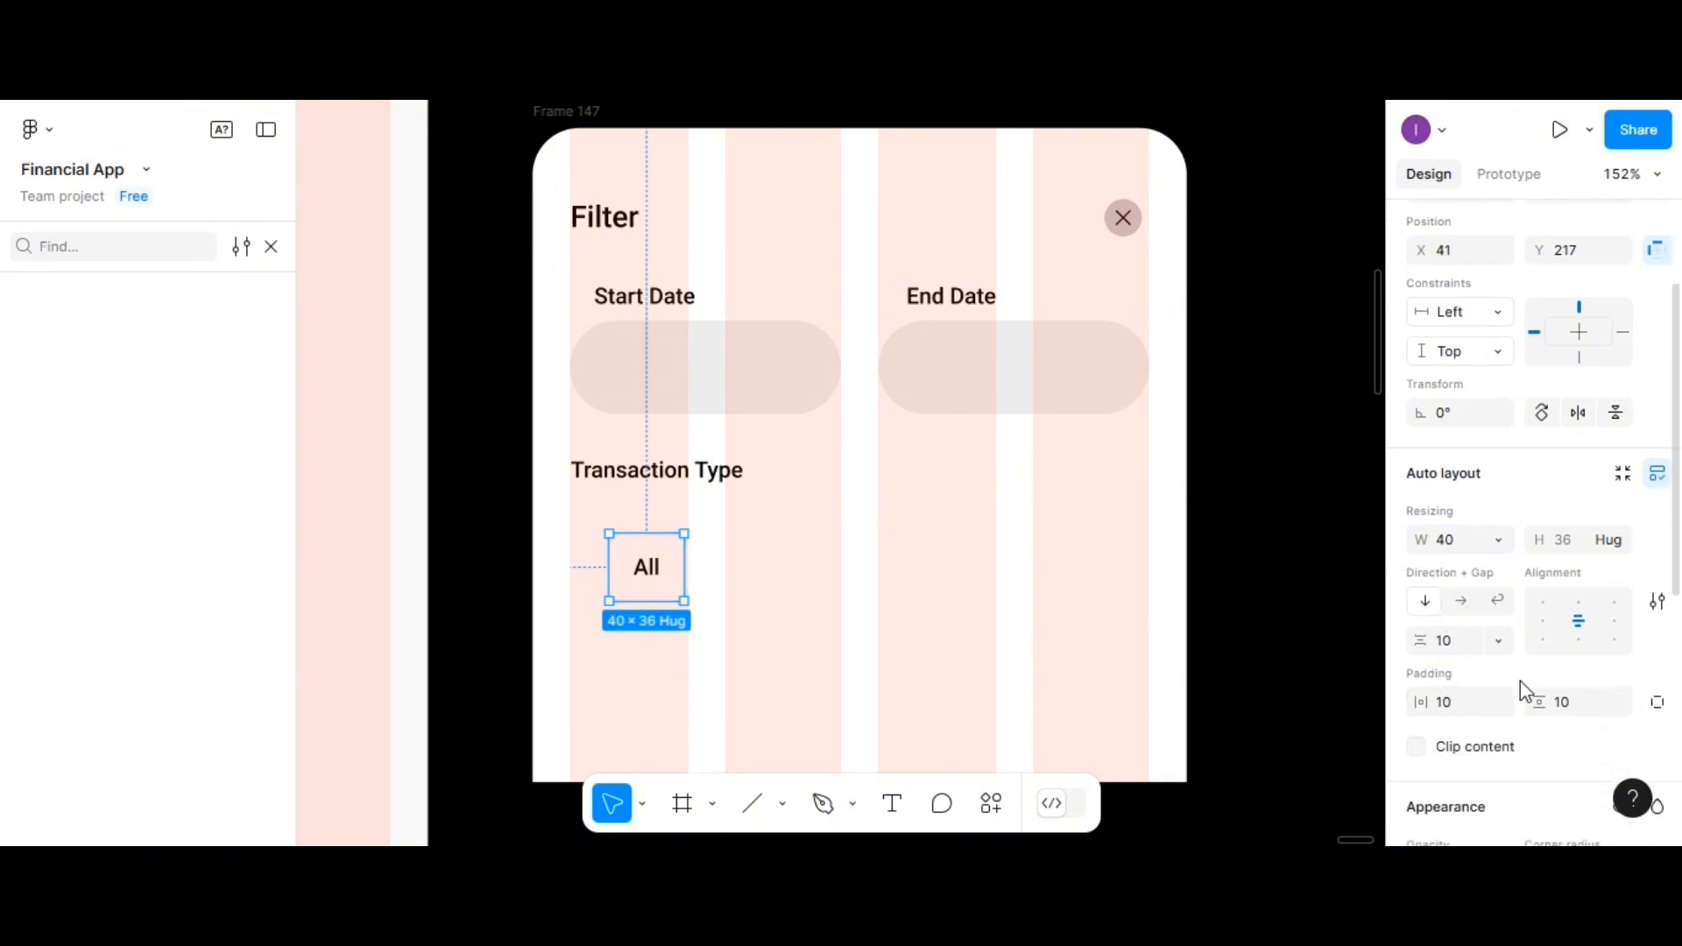
scroll(1486, 713, down, 2)
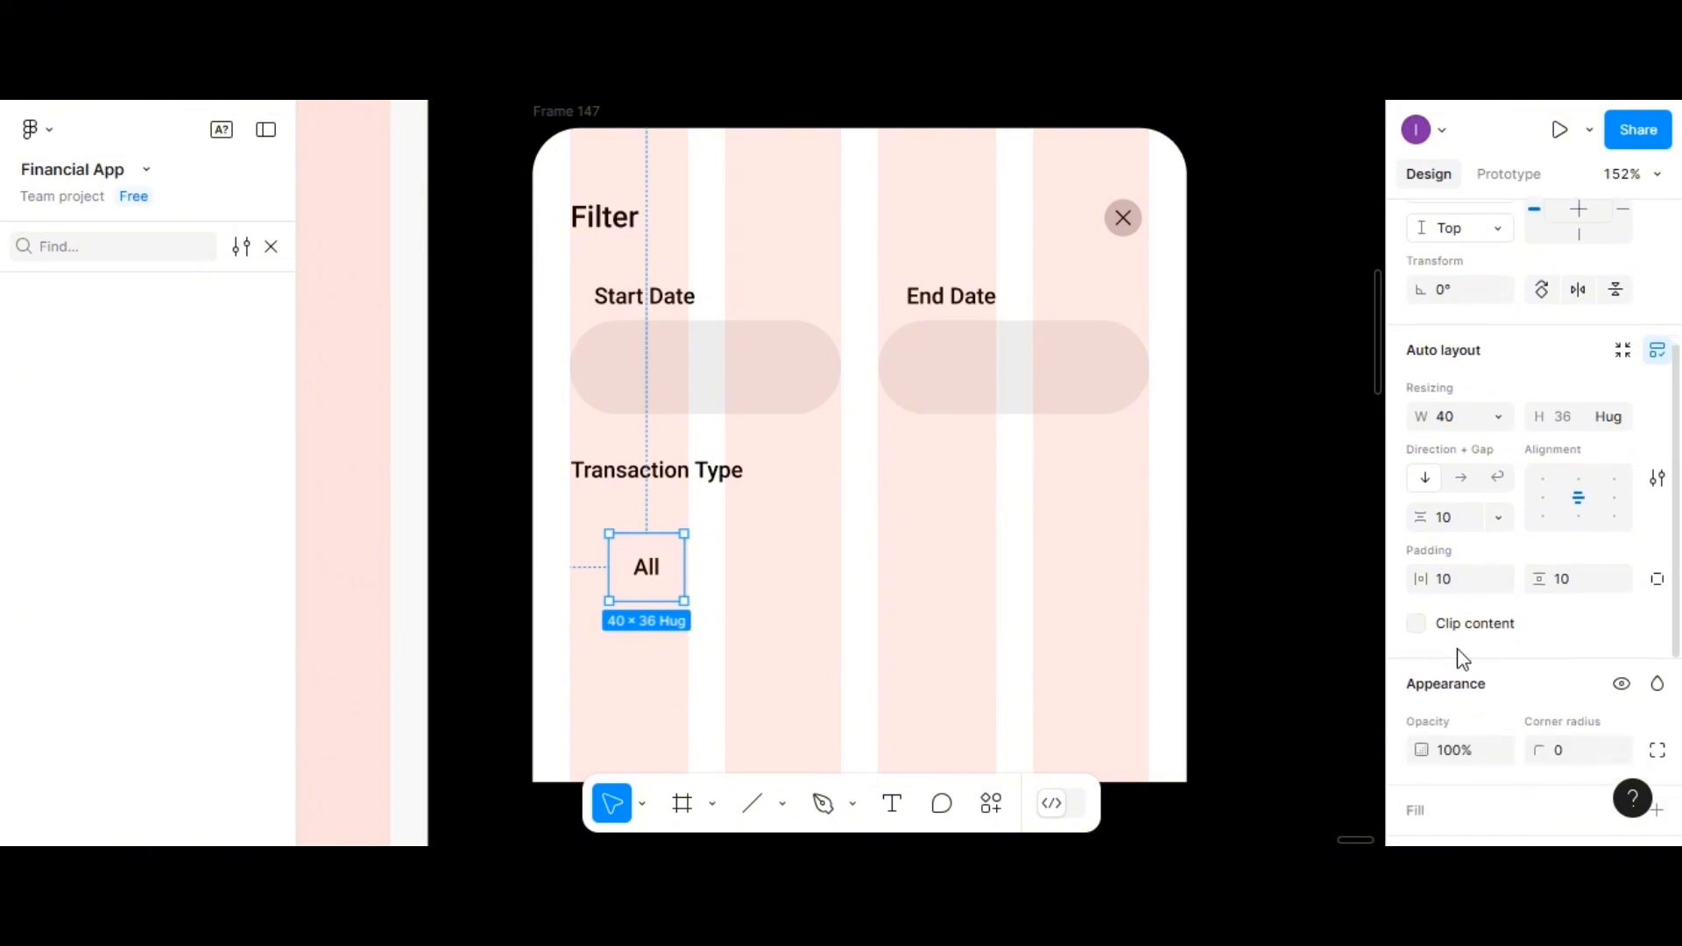
click(1559, 750)
key(Return)
Add a fill to the "All" frame and sample its grey ECECEC from the End Date field
scroll(1423, 665, down, 2)
click(1421, 692)
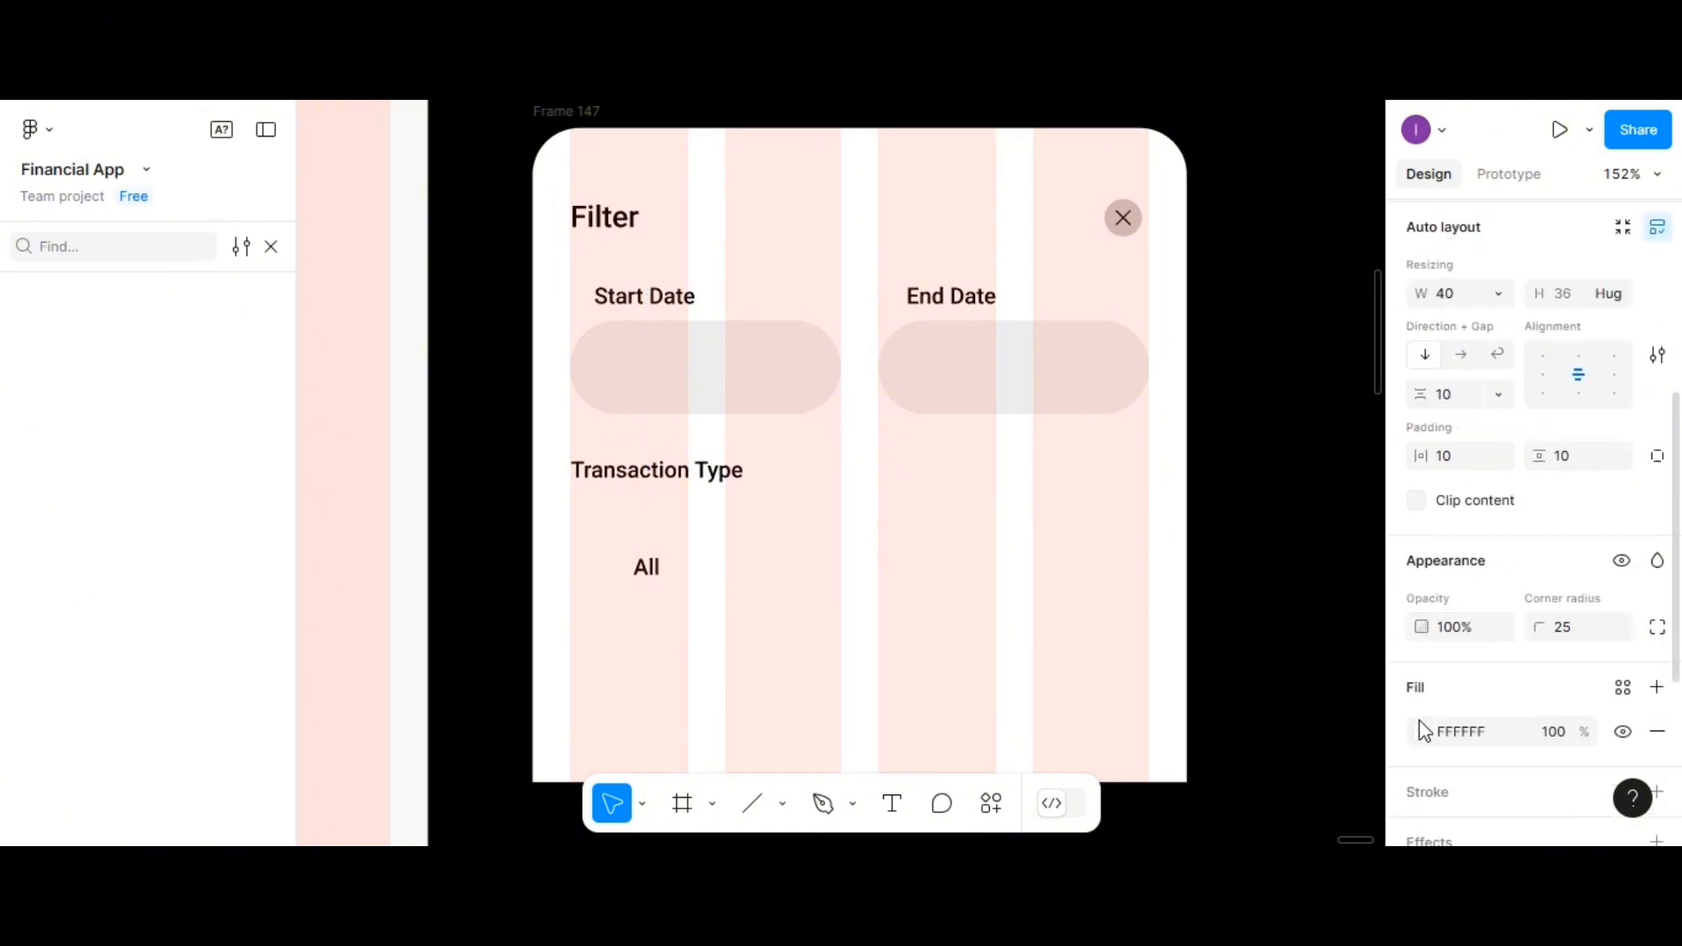
click(1419, 732)
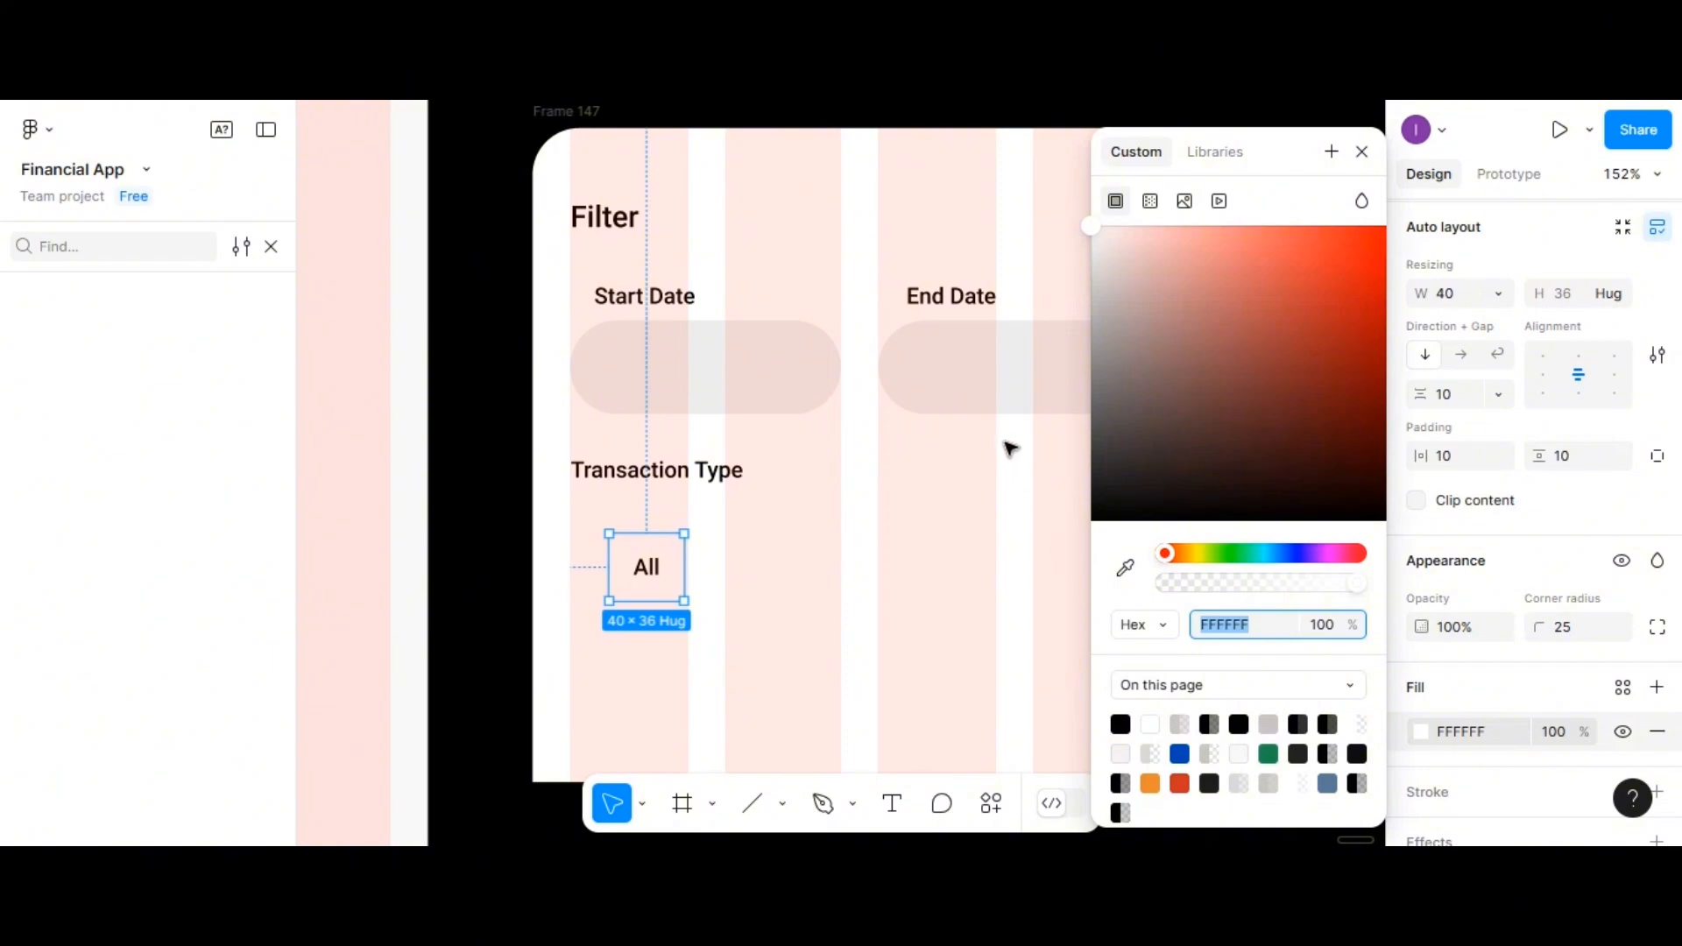
click(1127, 571)
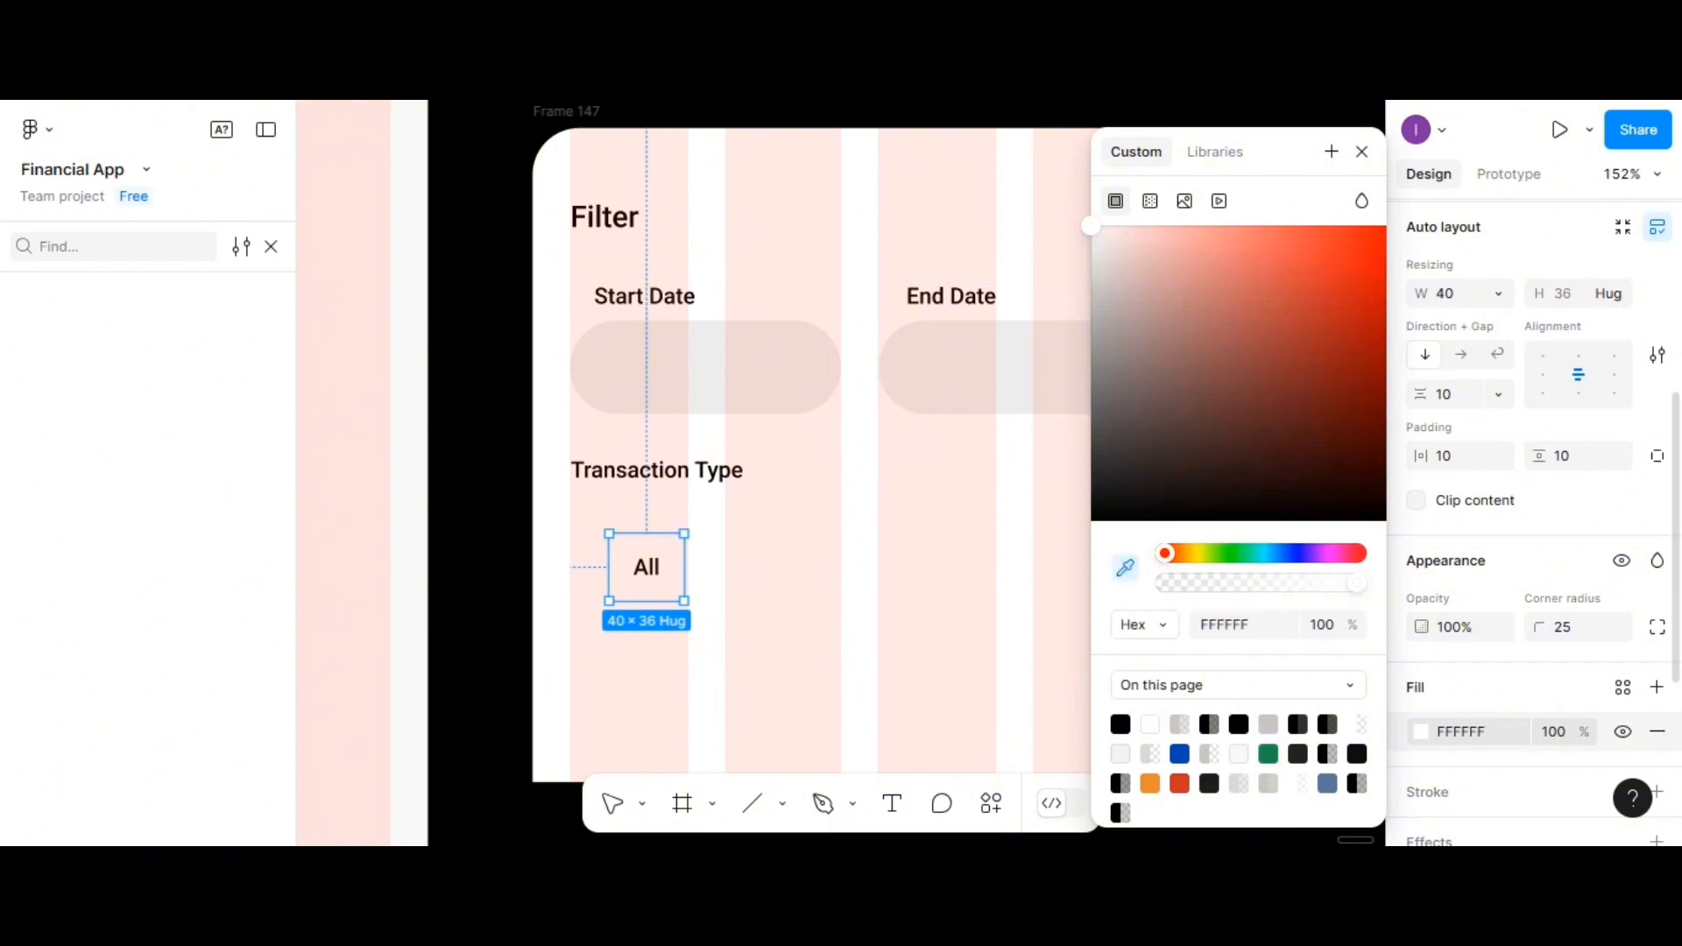
click(1051, 410)
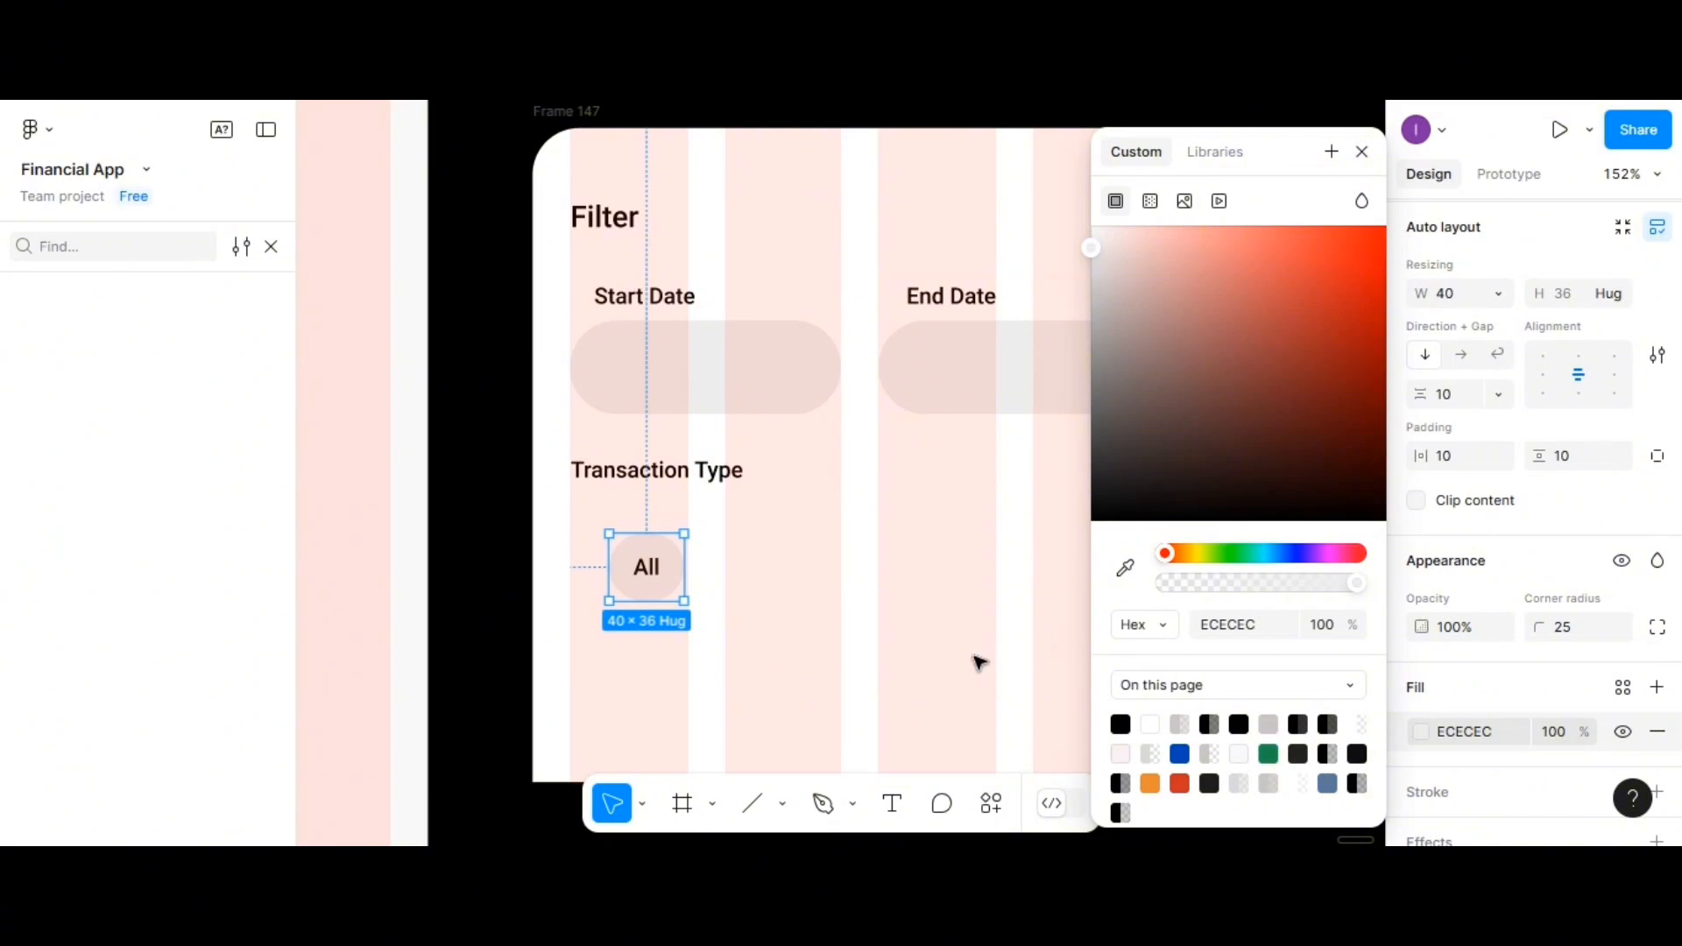
click(1362, 153)
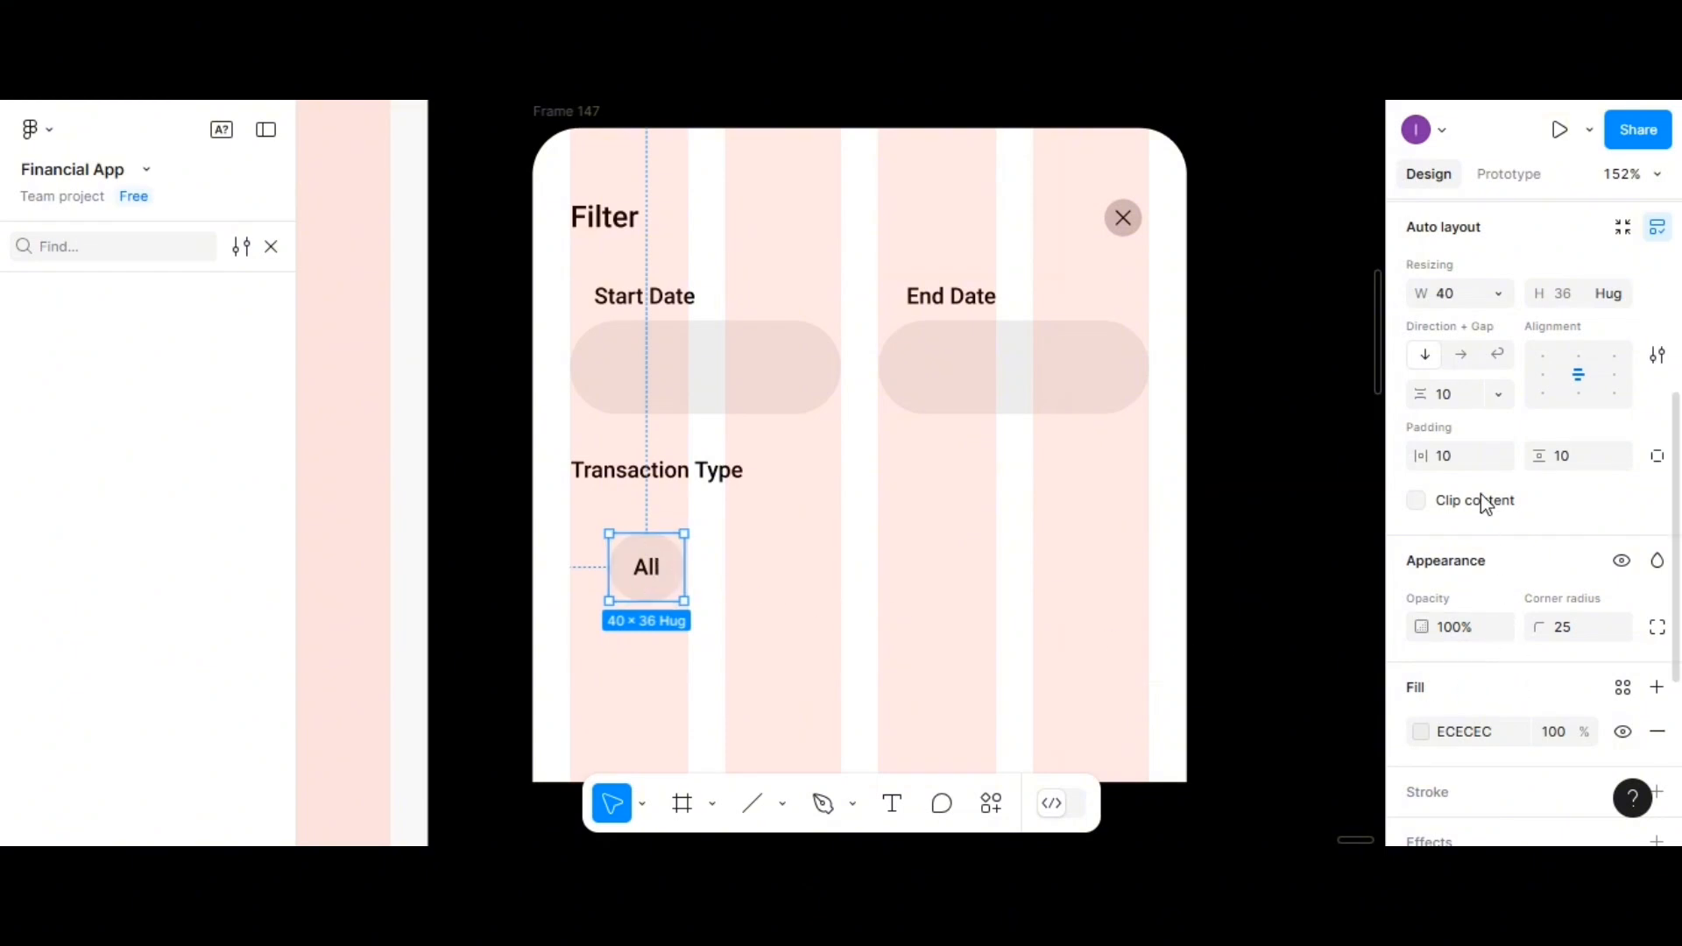
Set the "All" frame's auto layout gap, horizontal padding and vertical padding to 5 each
click(1455, 404)
text(5)
click(1457, 456)
text(5)
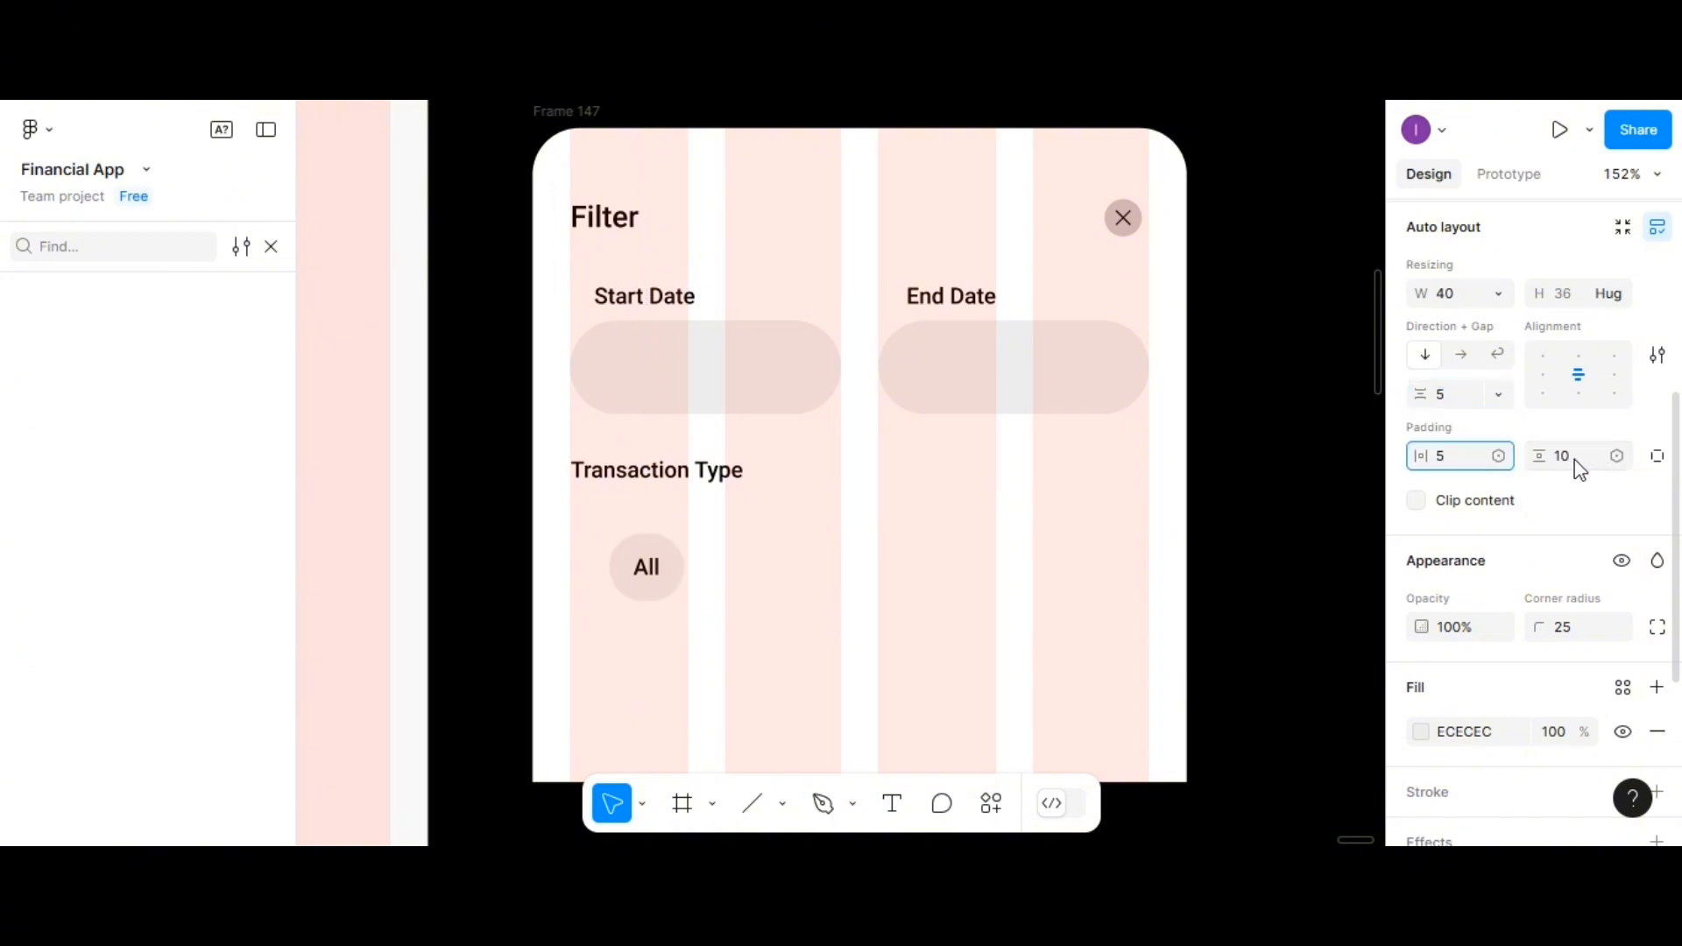
click(1575, 463)
text(5)
click(756, 546)
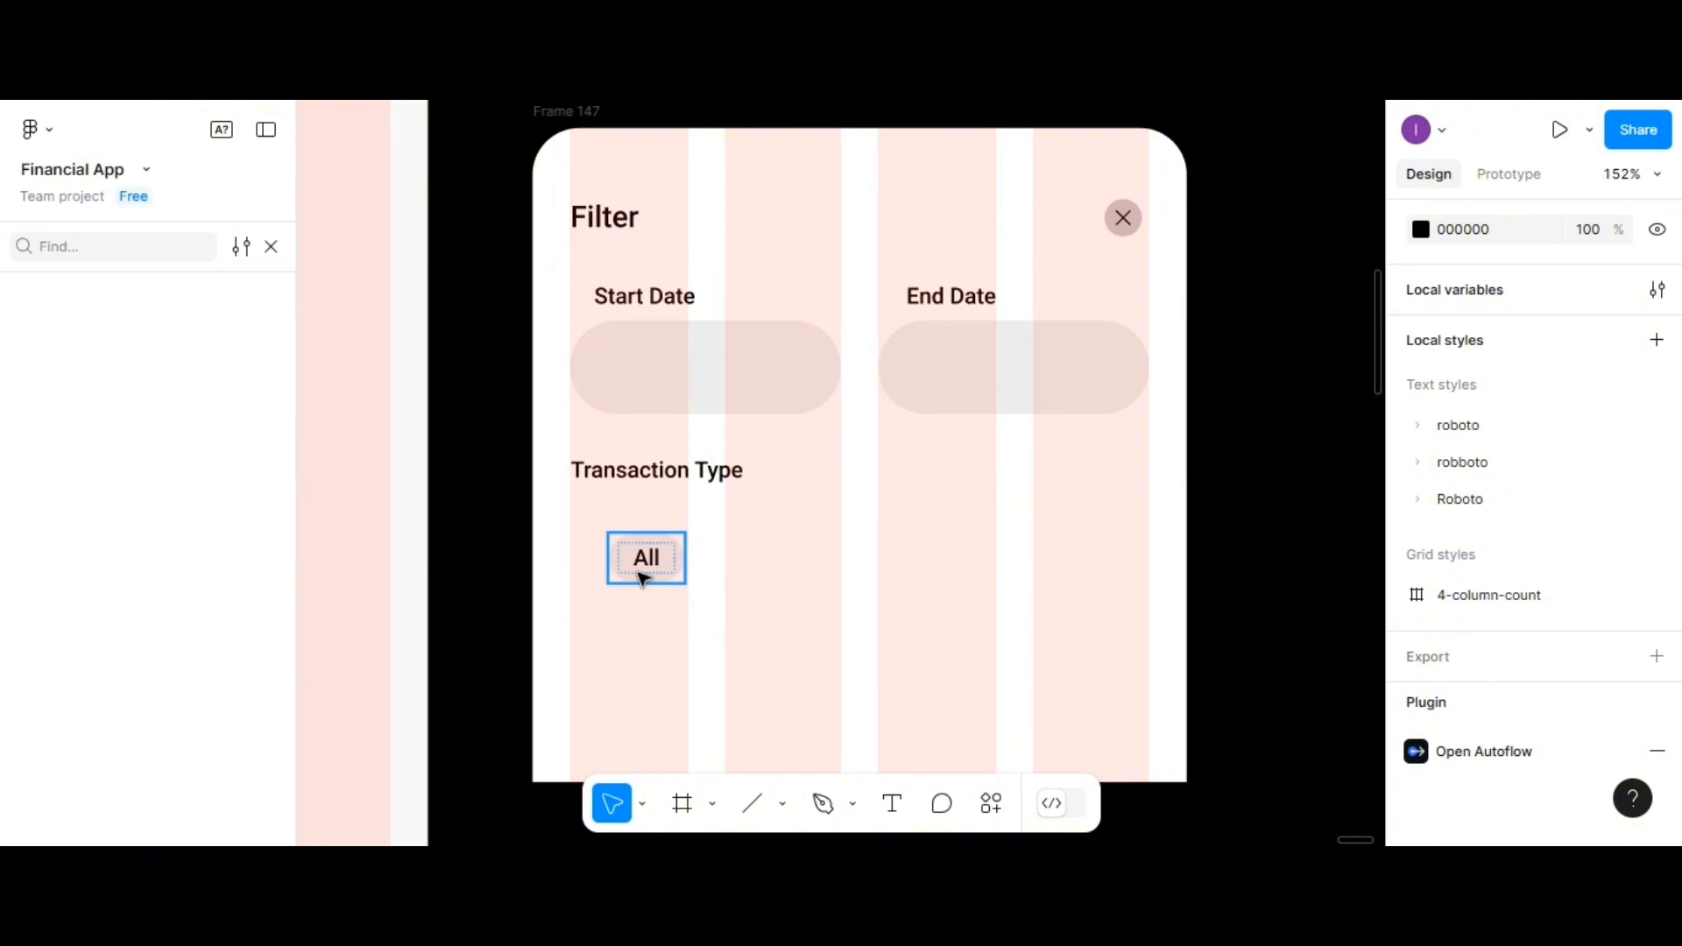
Duplicate the "All" pill beside the original and change the copy's text to "Delivery"
click(644, 578)
drag(645, 571, 764, 567)
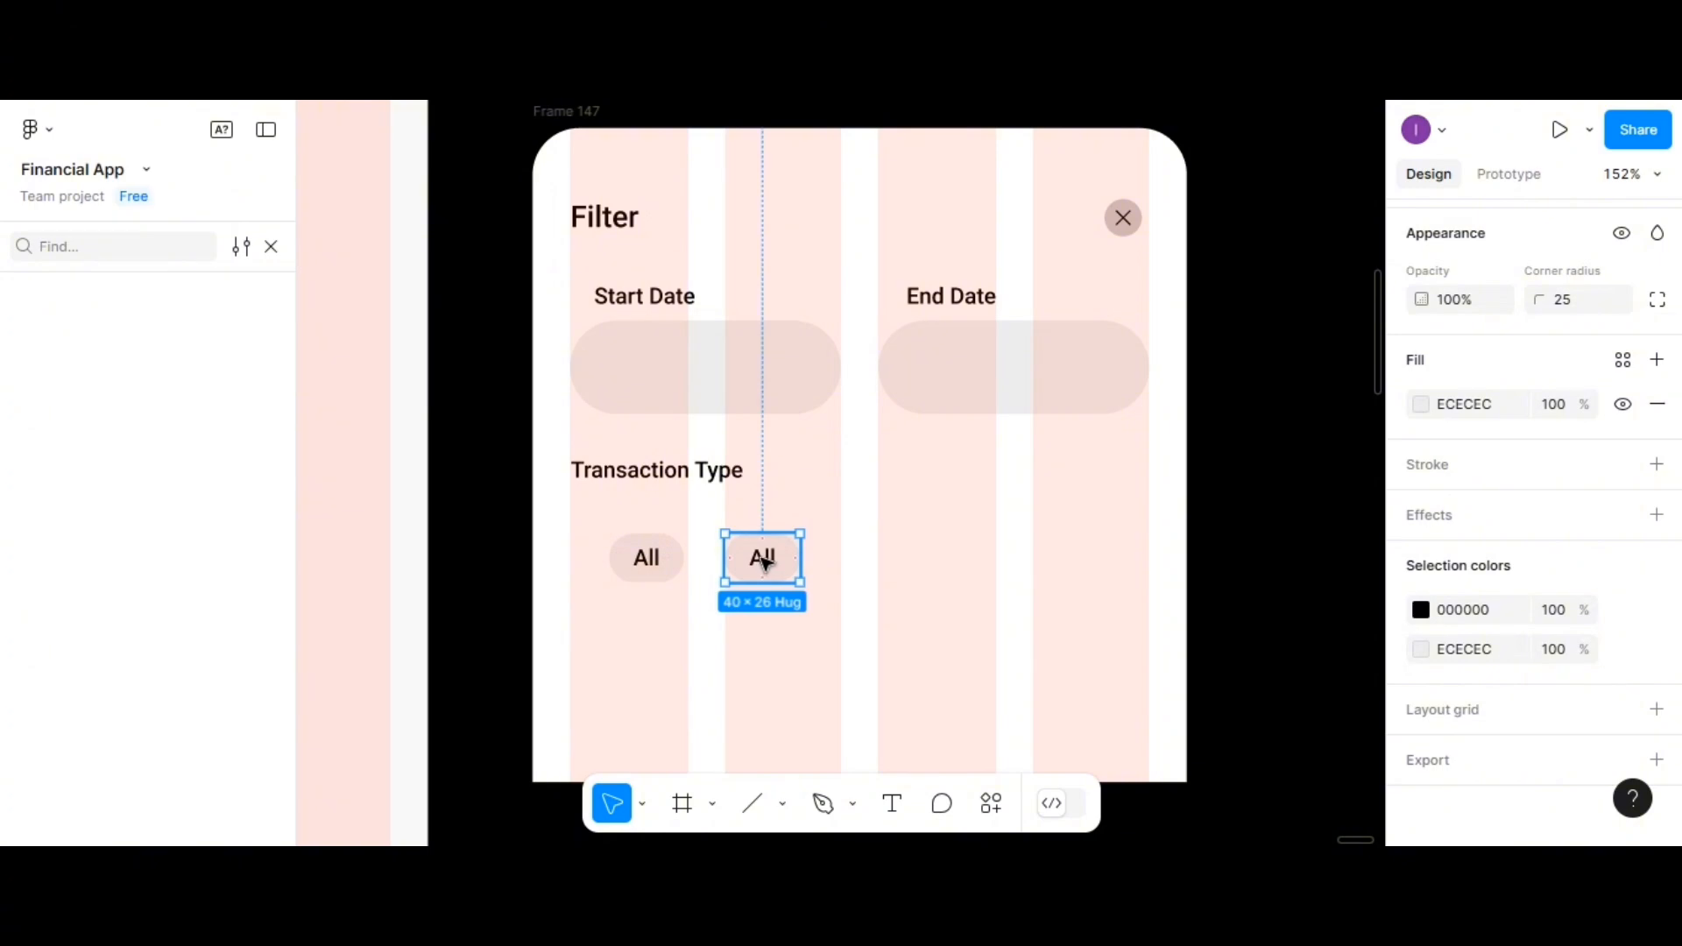
double_click(763, 563)
double_click(764, 560)
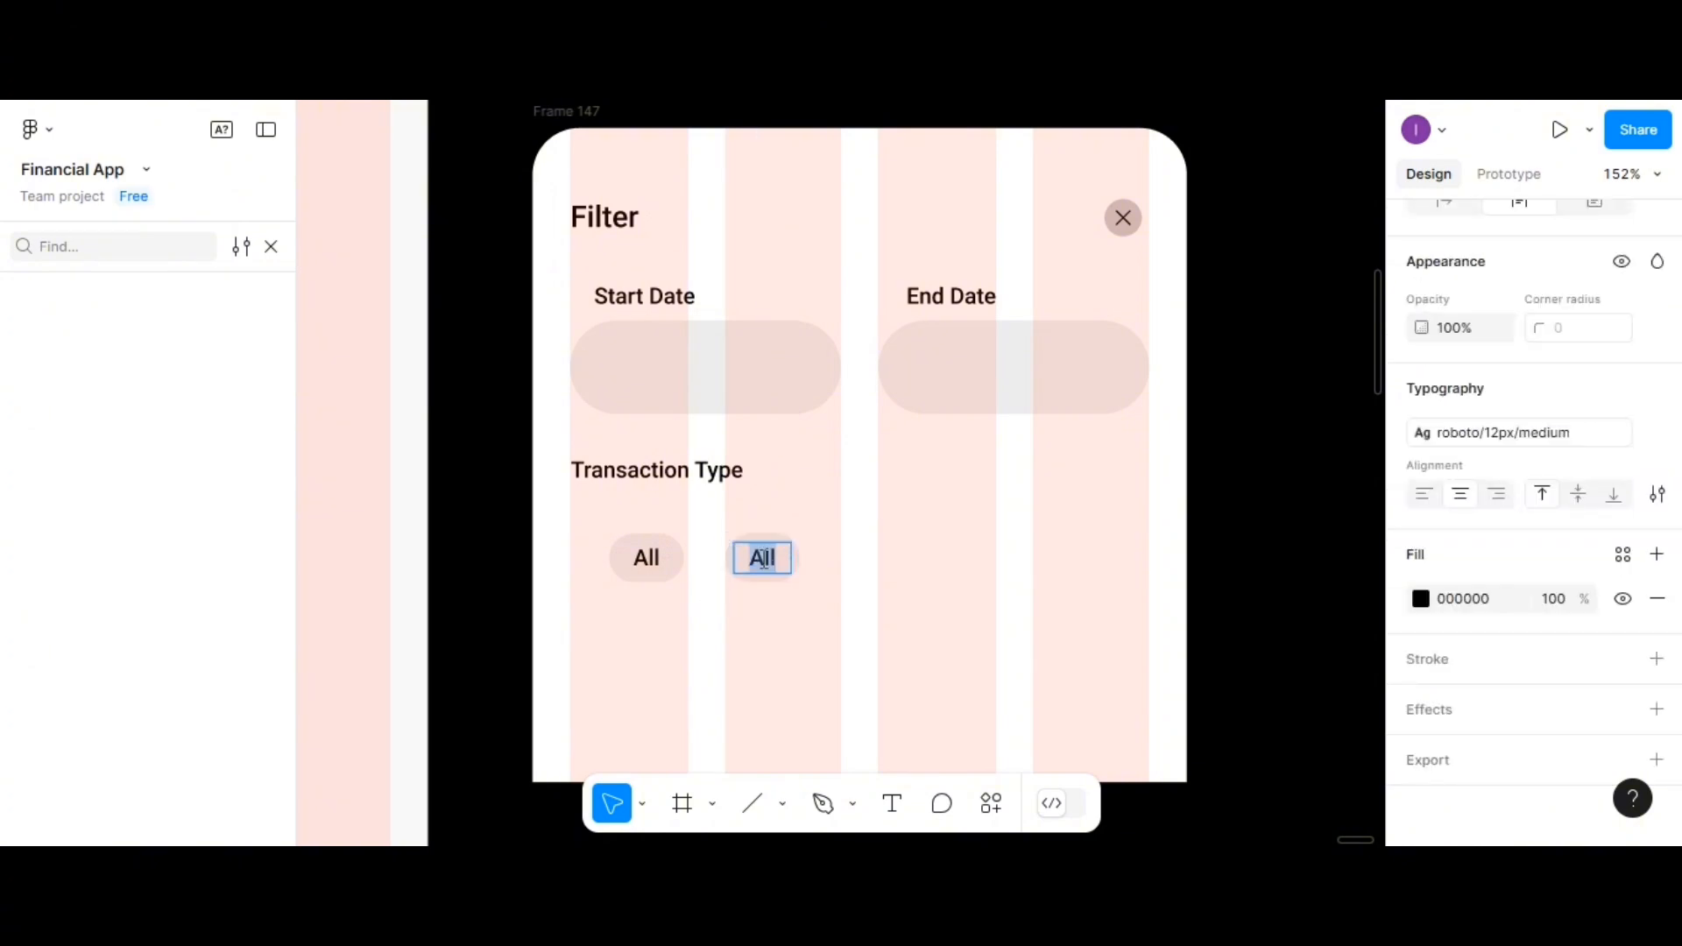
text(Delivery)
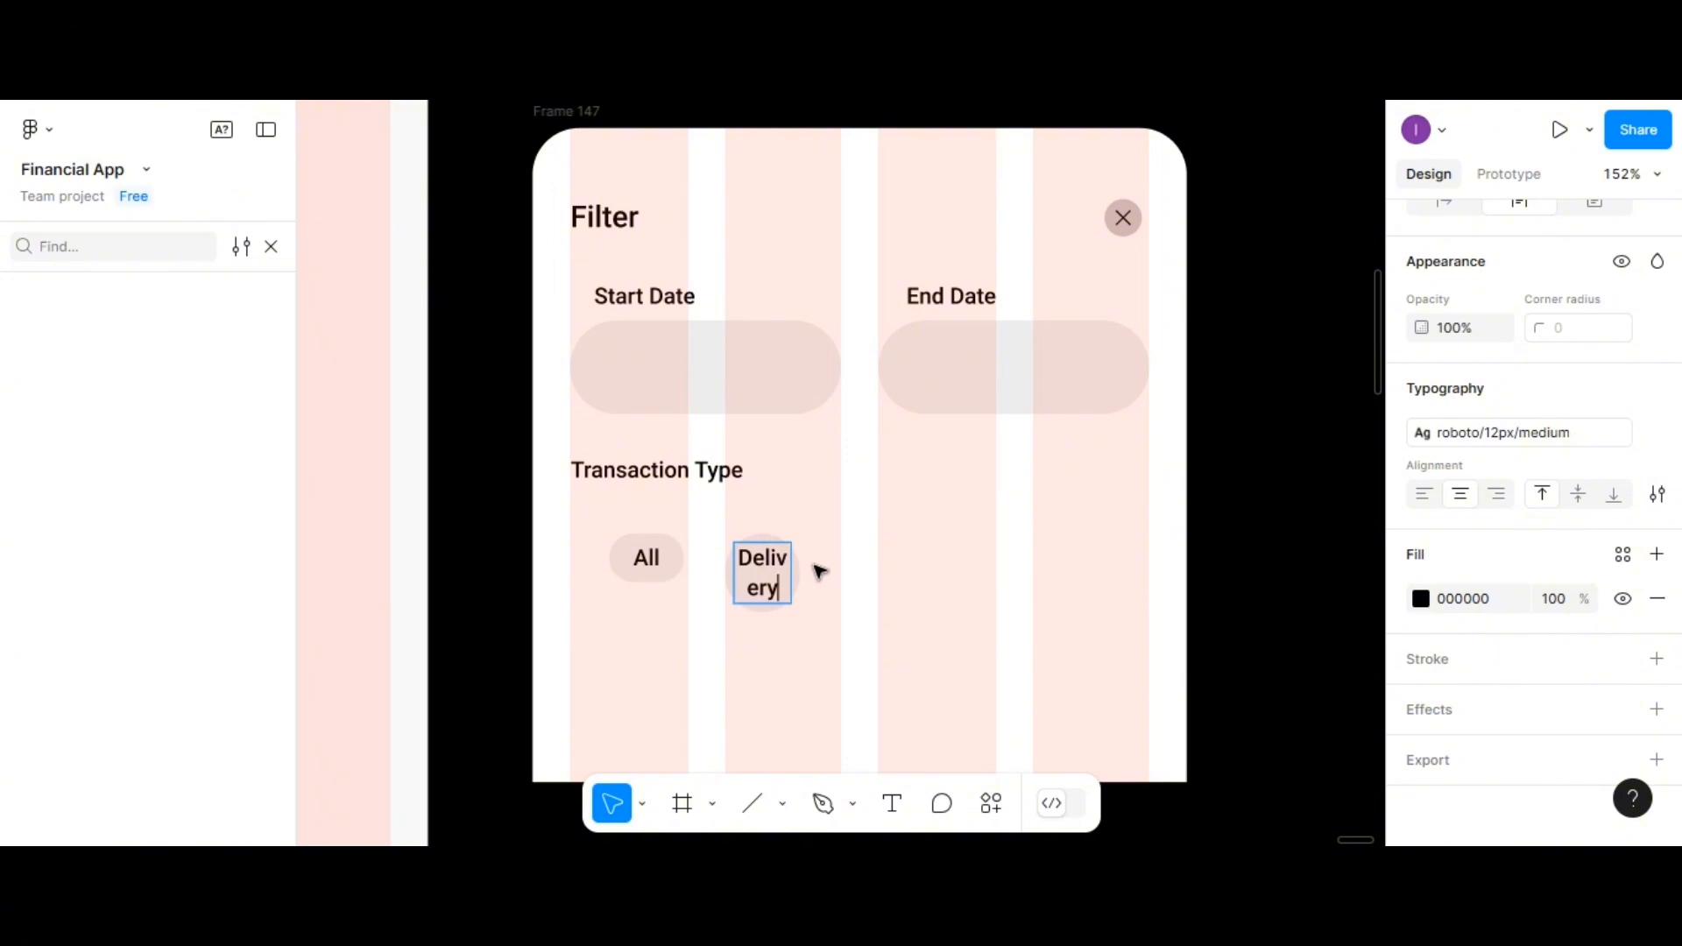
key(Escape)
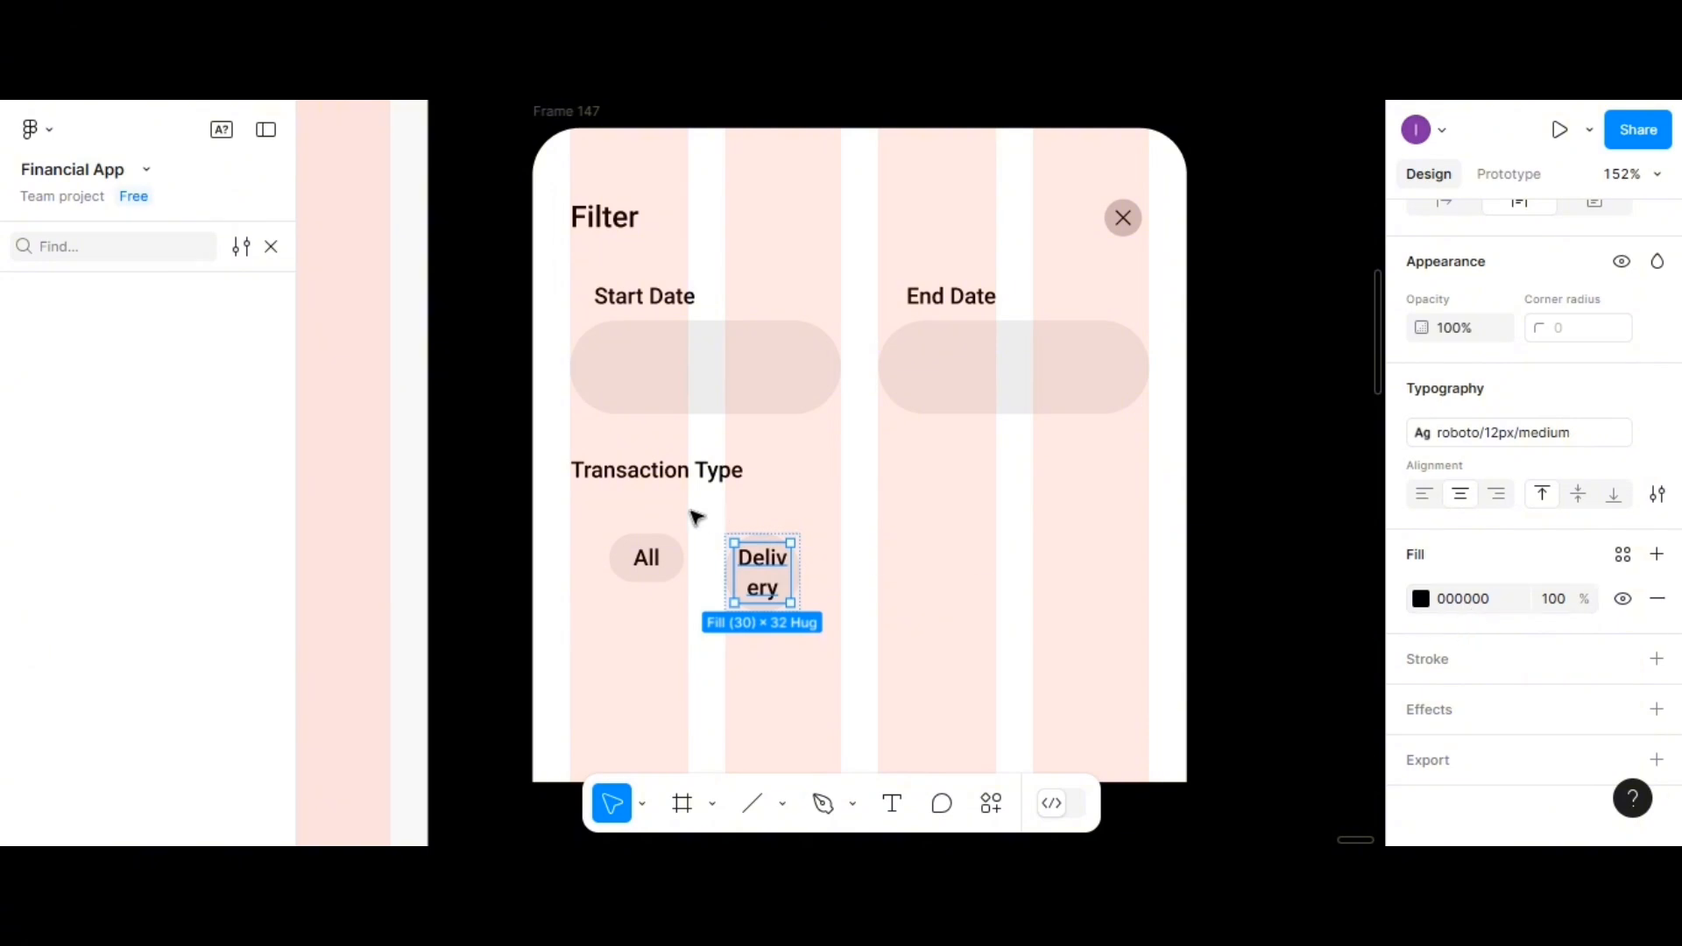
Make the Delivery pill's width hug its contents
click(768, 537)
scroll(1486, 680, down, 4)
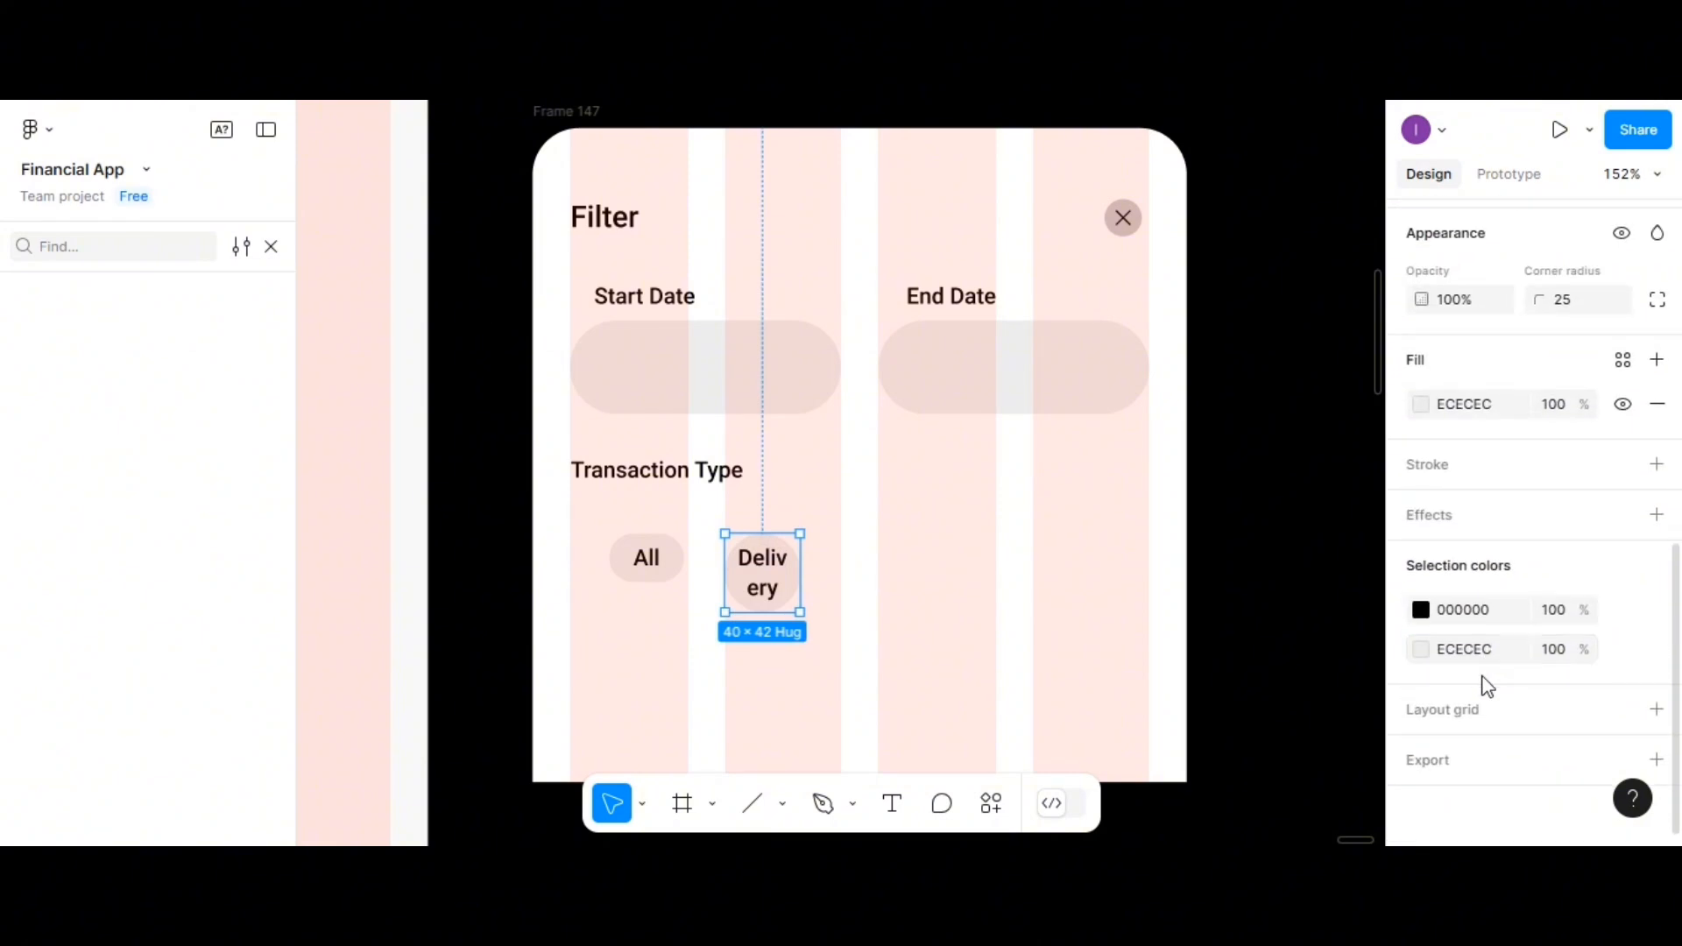
scroll(1454, 665, up, 5)
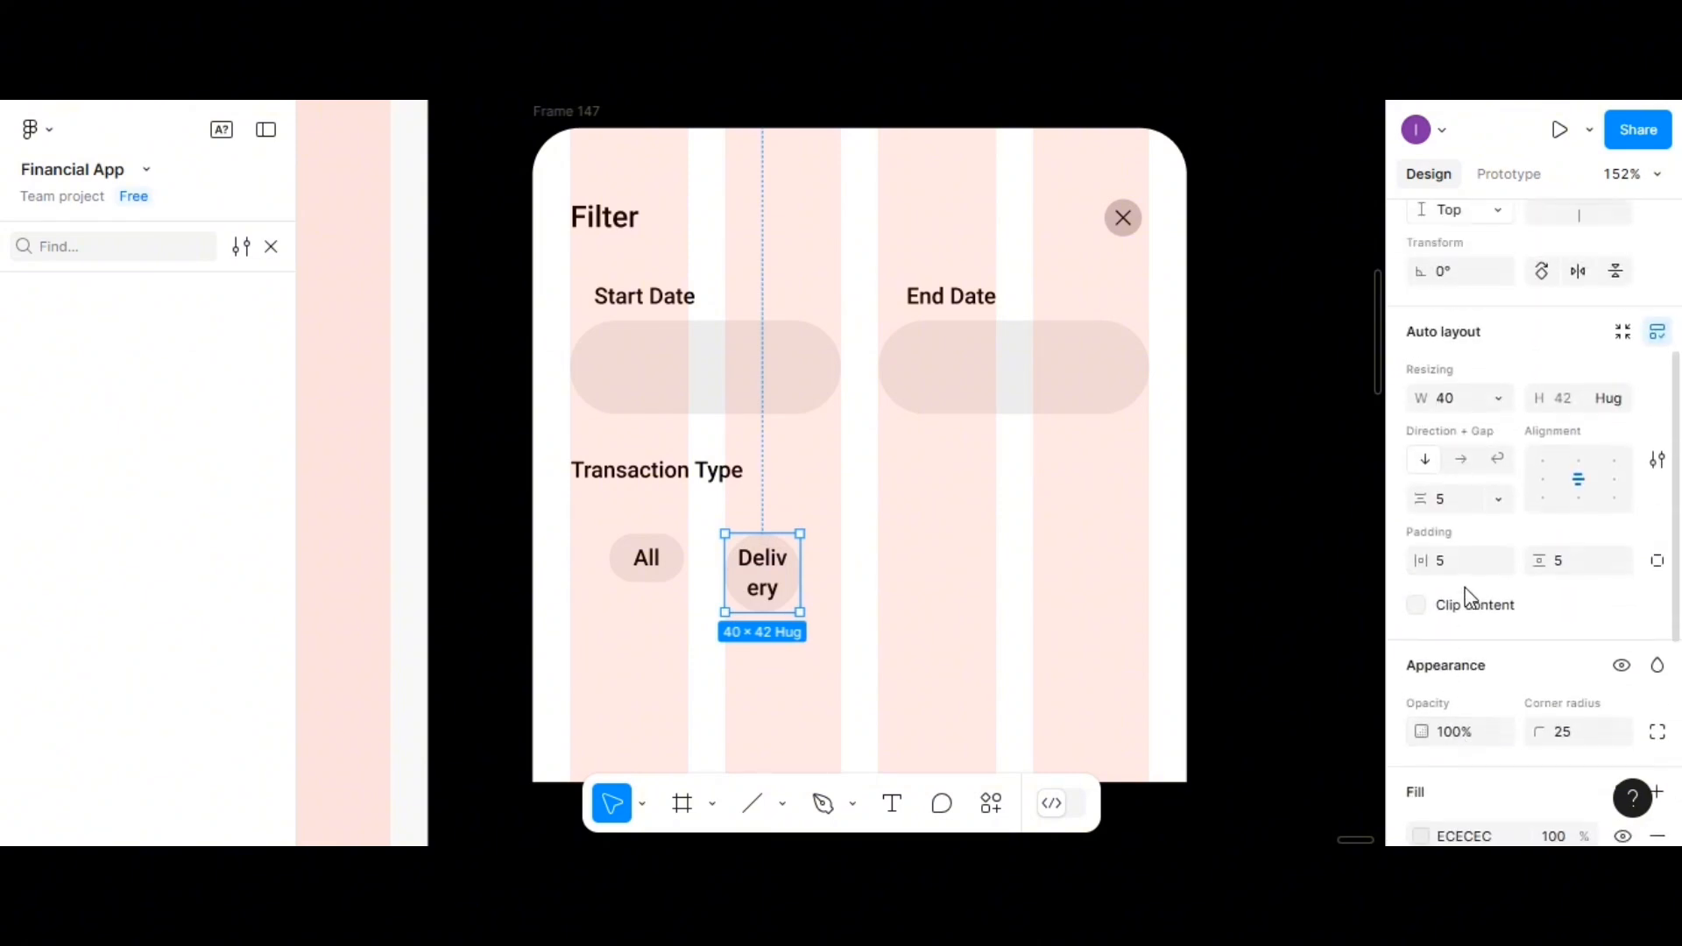
scroll(1470, 597, up, 2)
click(1503, 460)
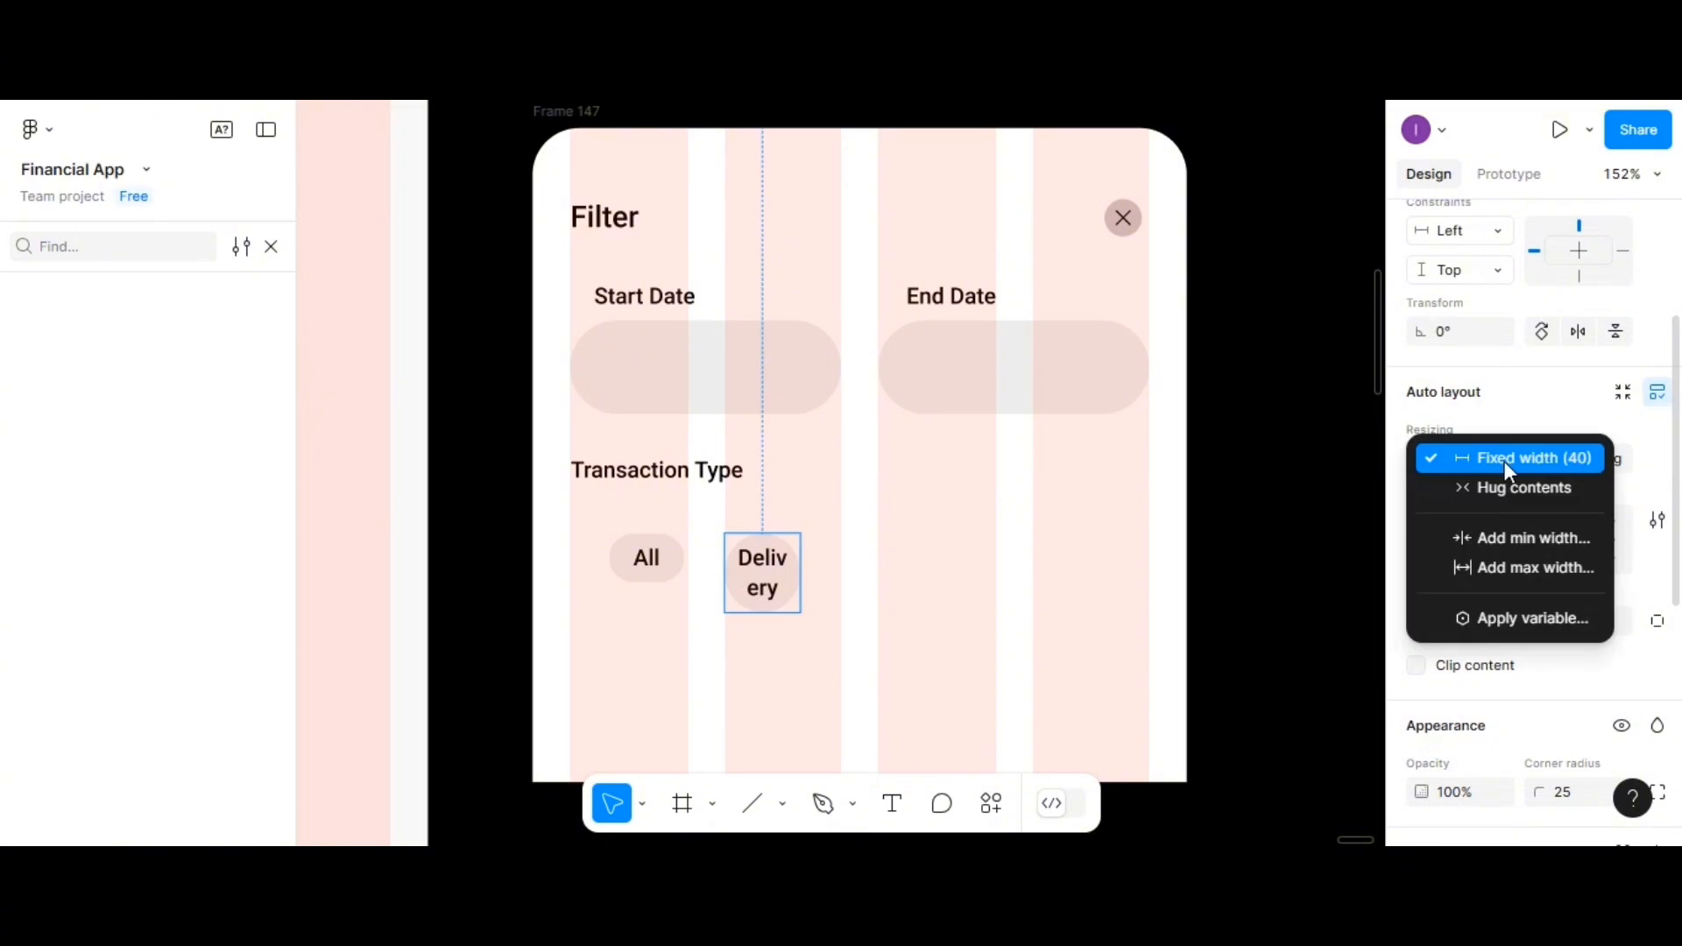
click(1506, 481)
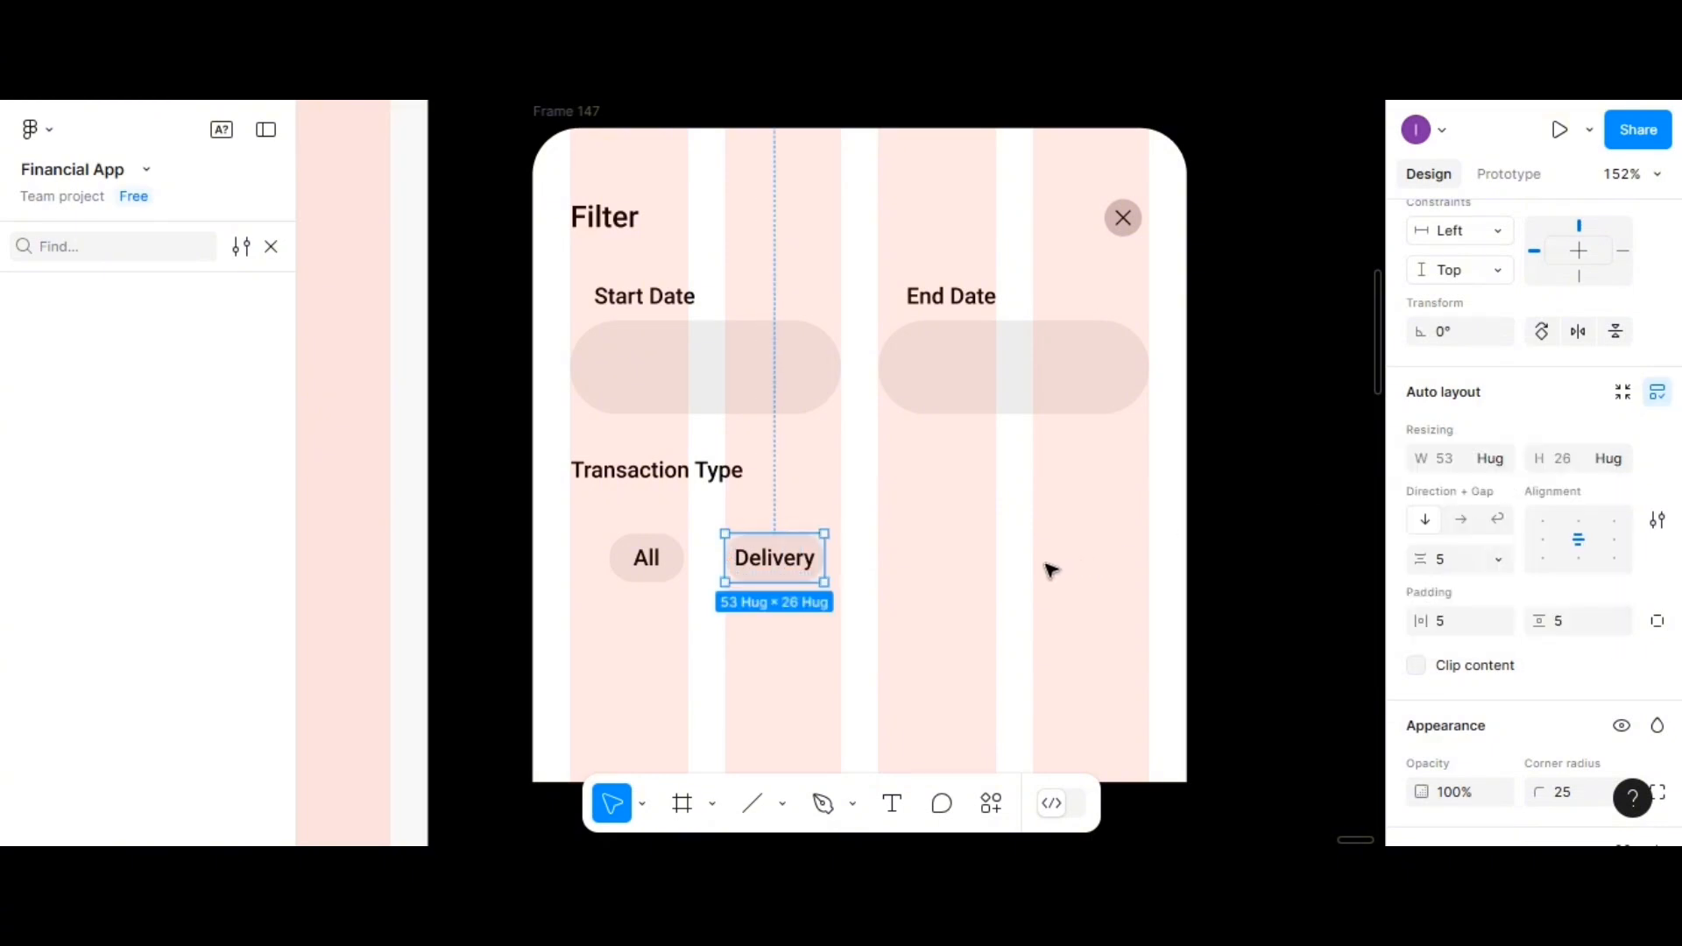
click(872, 589)
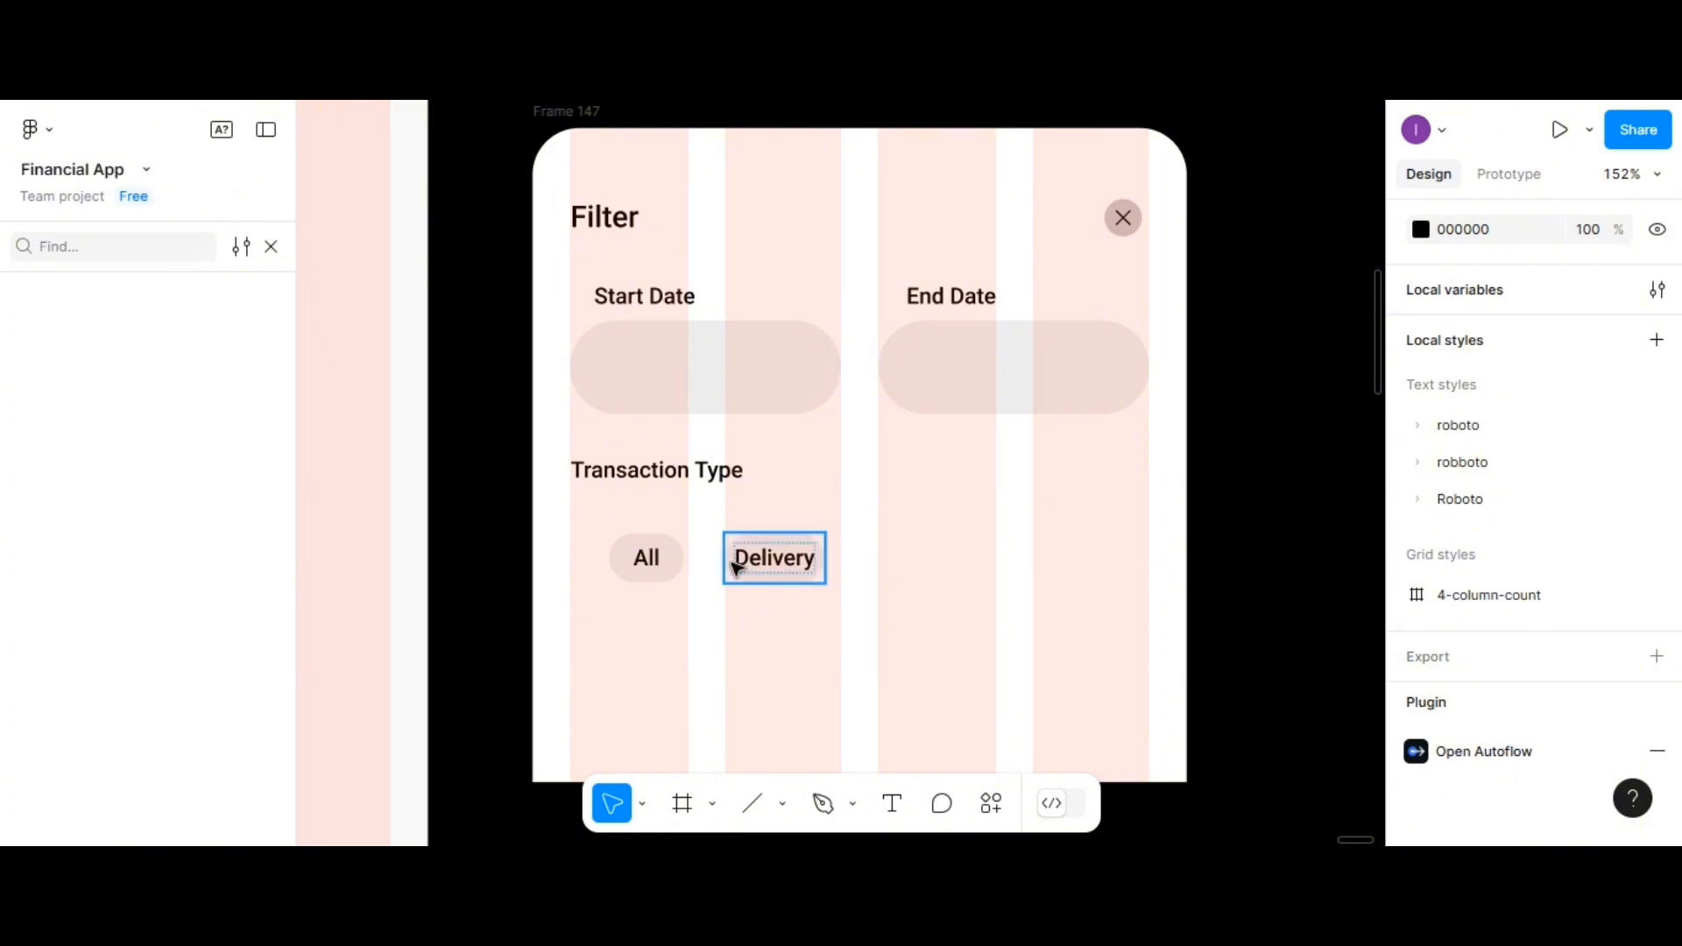
Detach the text style from the "Delivery" text and try font size 15 on it
click(652, 563)
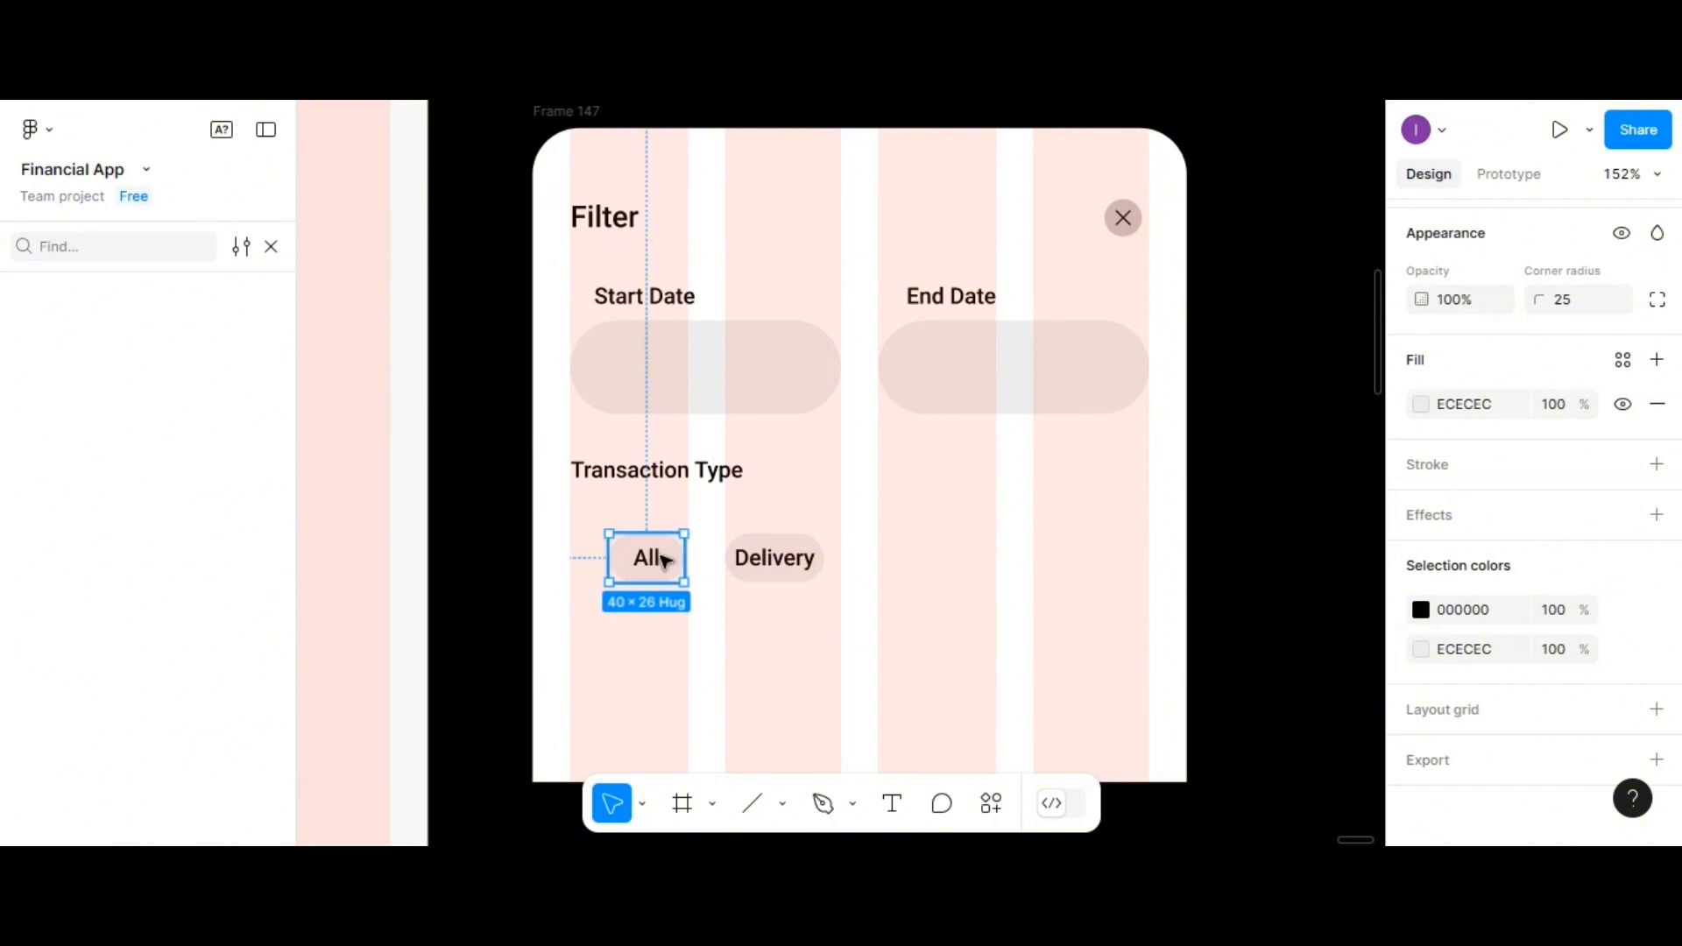
double_click(661, 561)
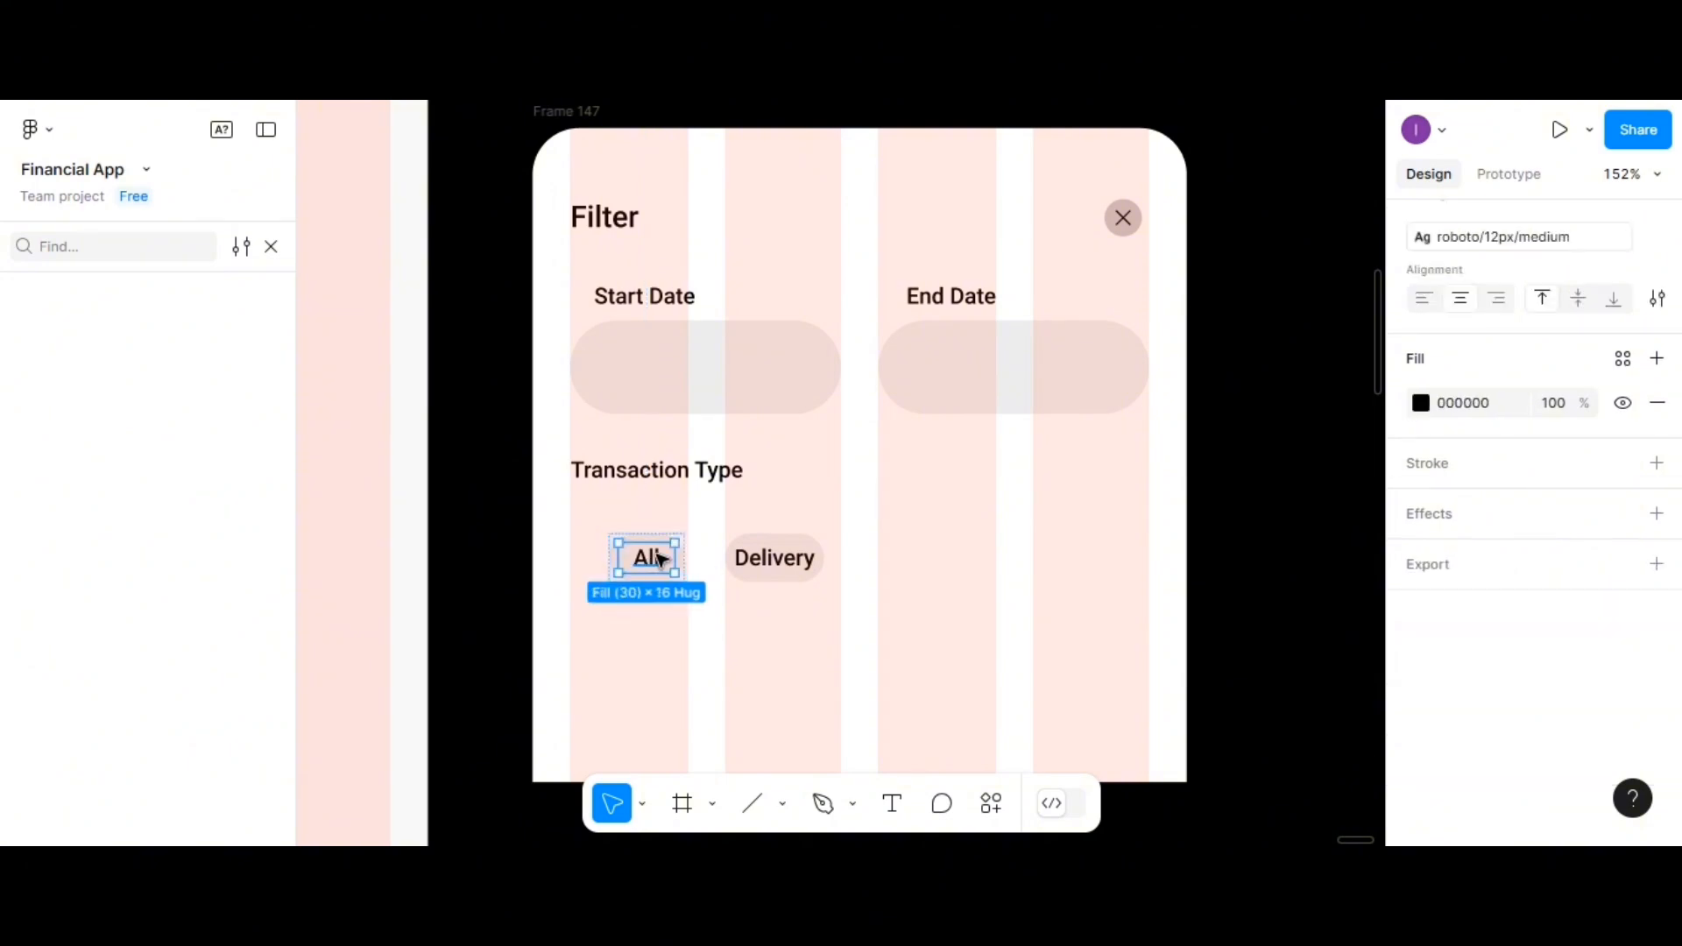
shift+click(778, 566)
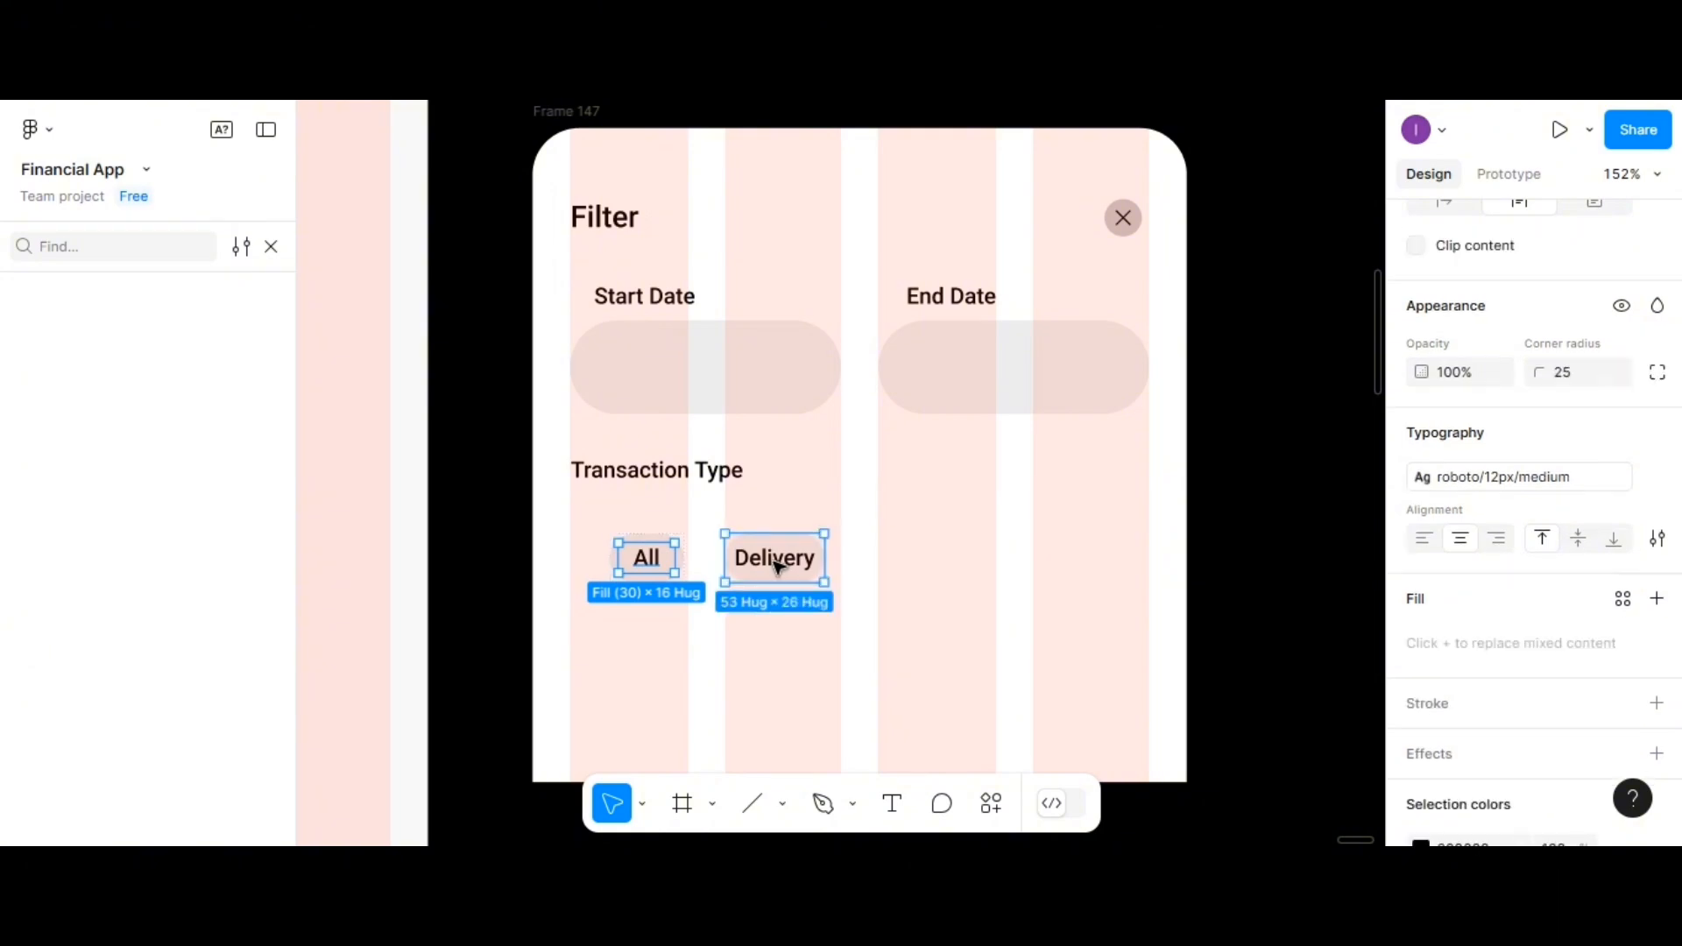
click(778, 567)
double_click(778, 567)
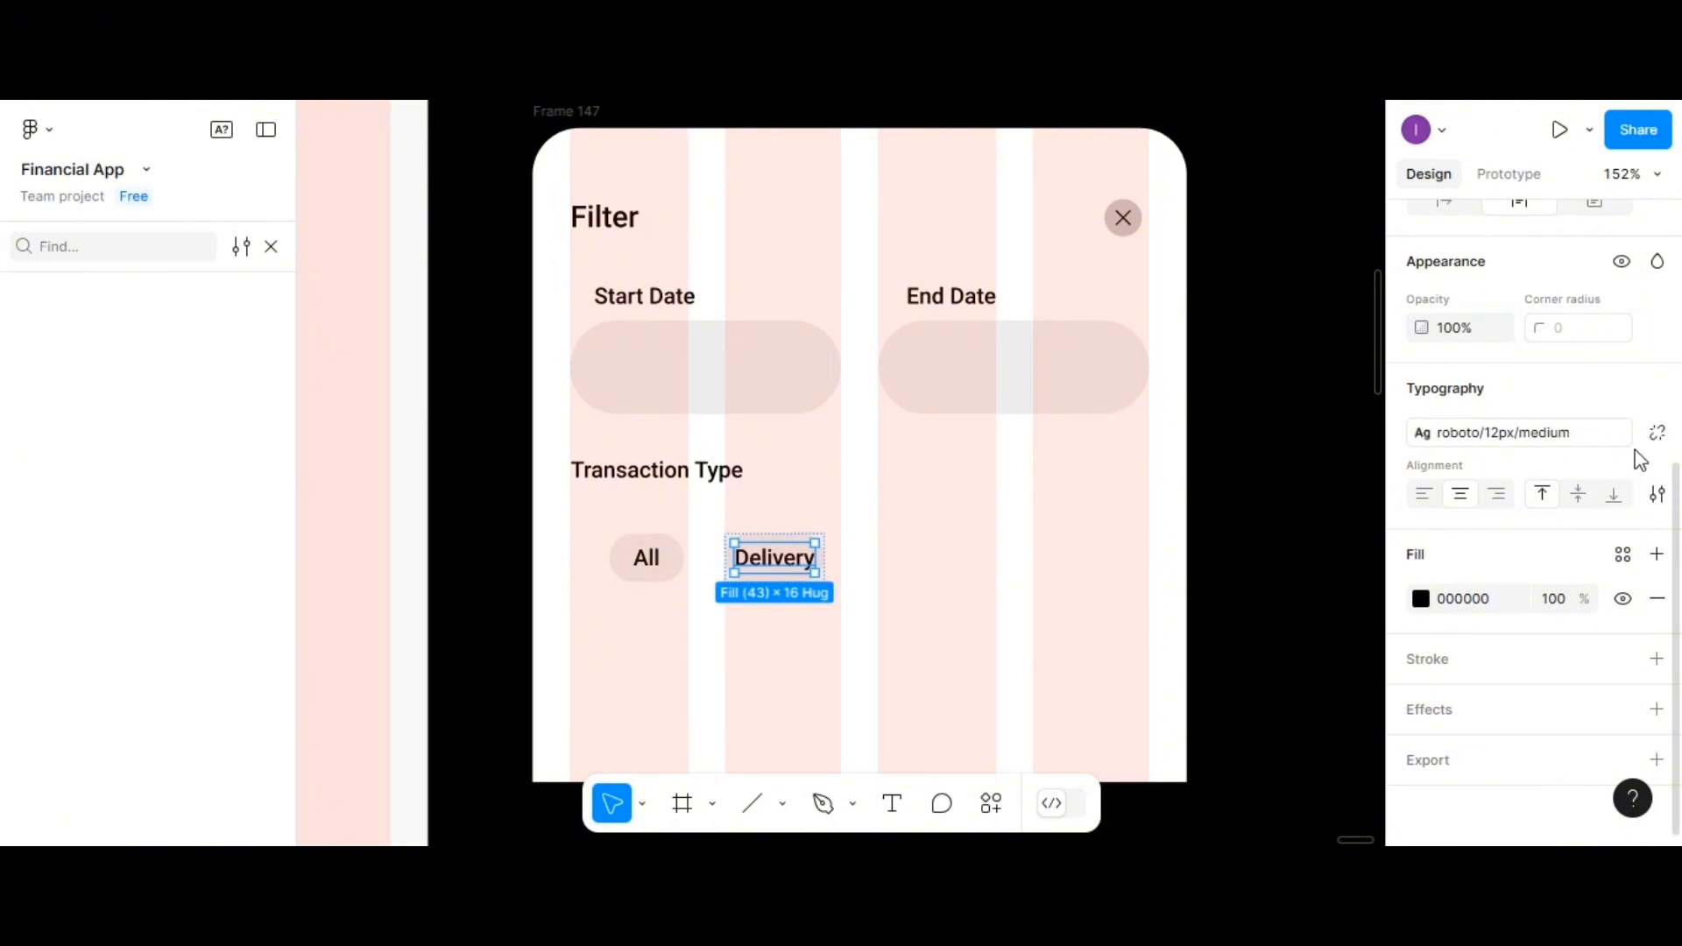
click(1653, 433)
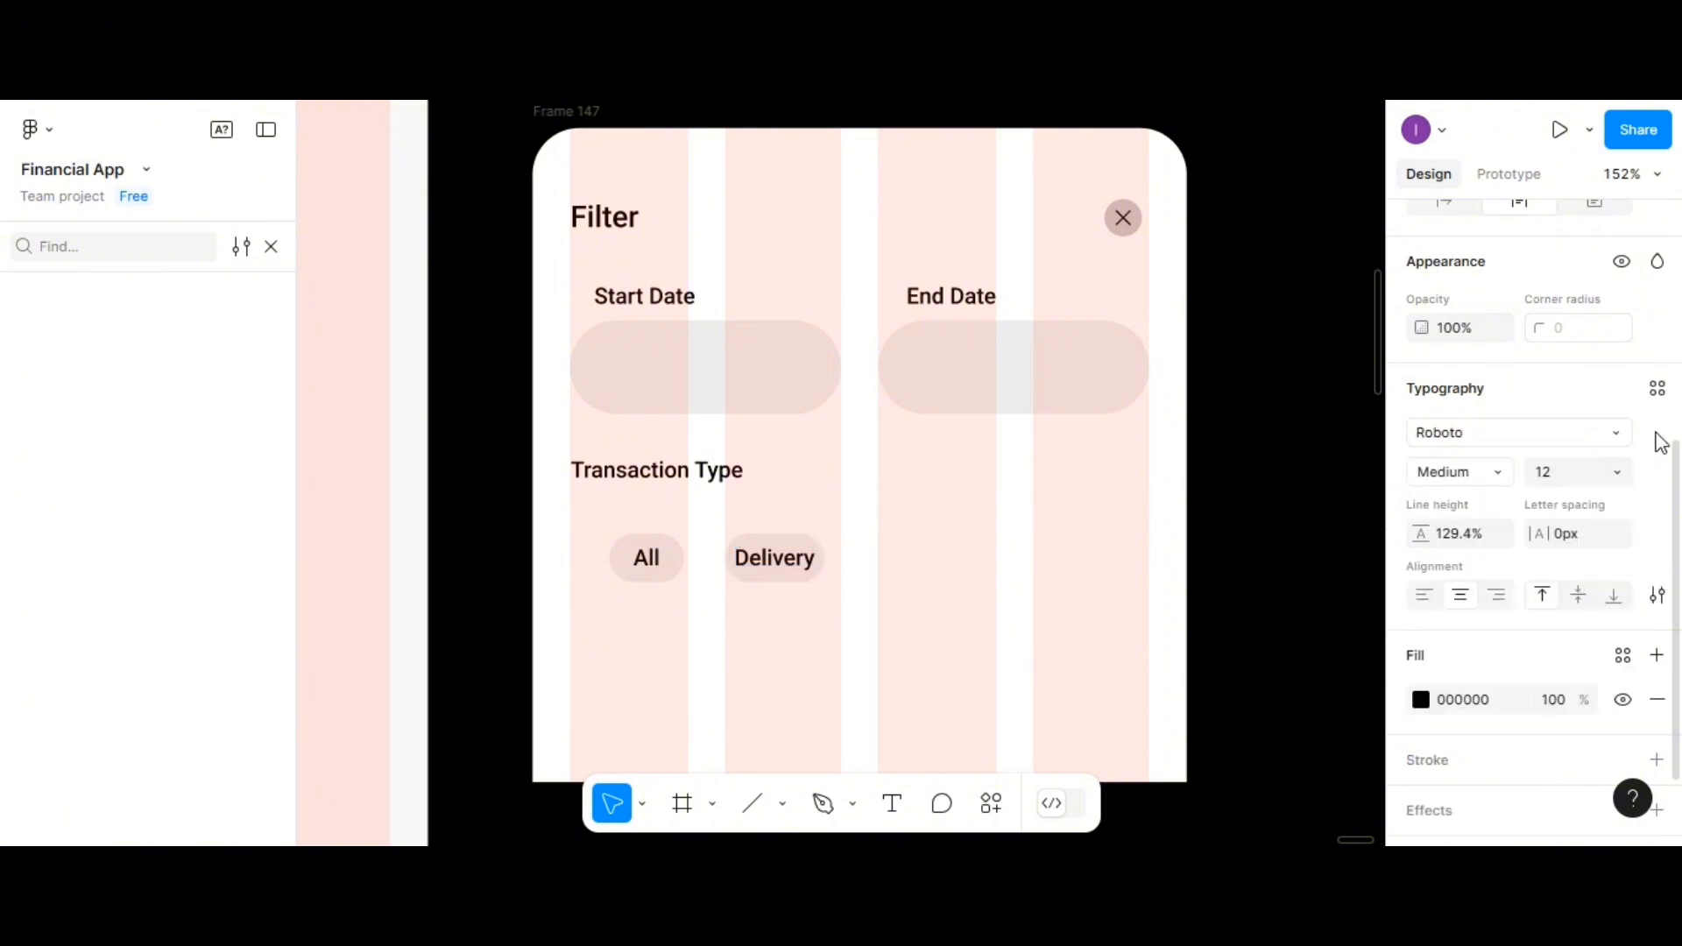
click(1620, 474)
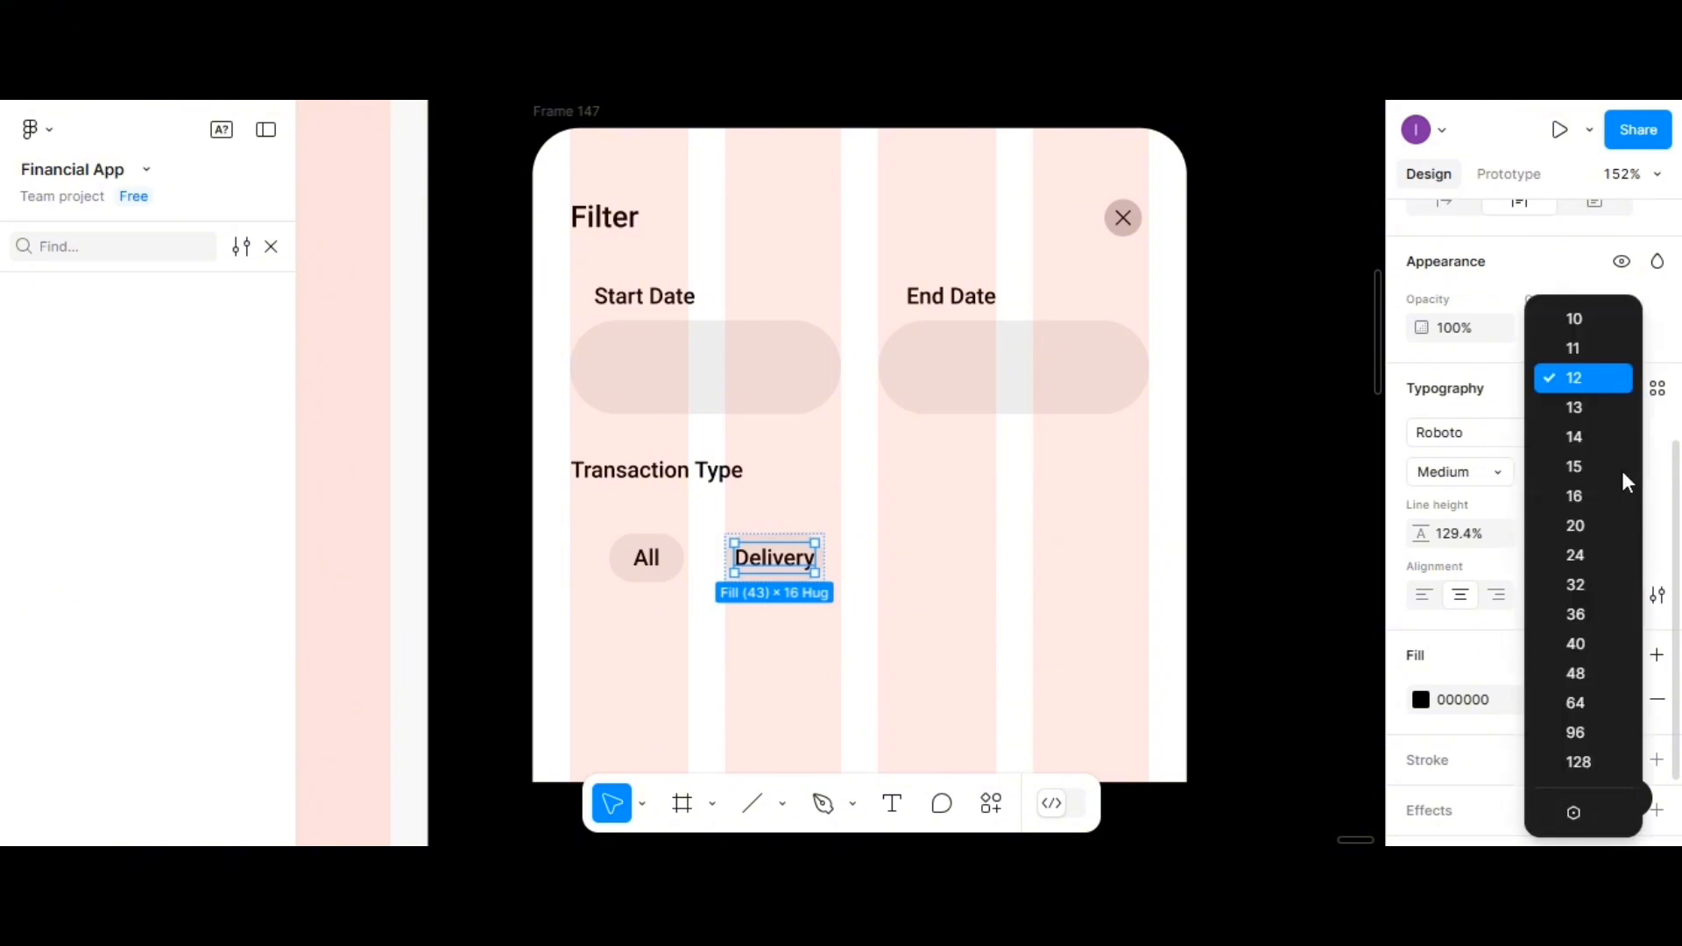
click(1623, 475)
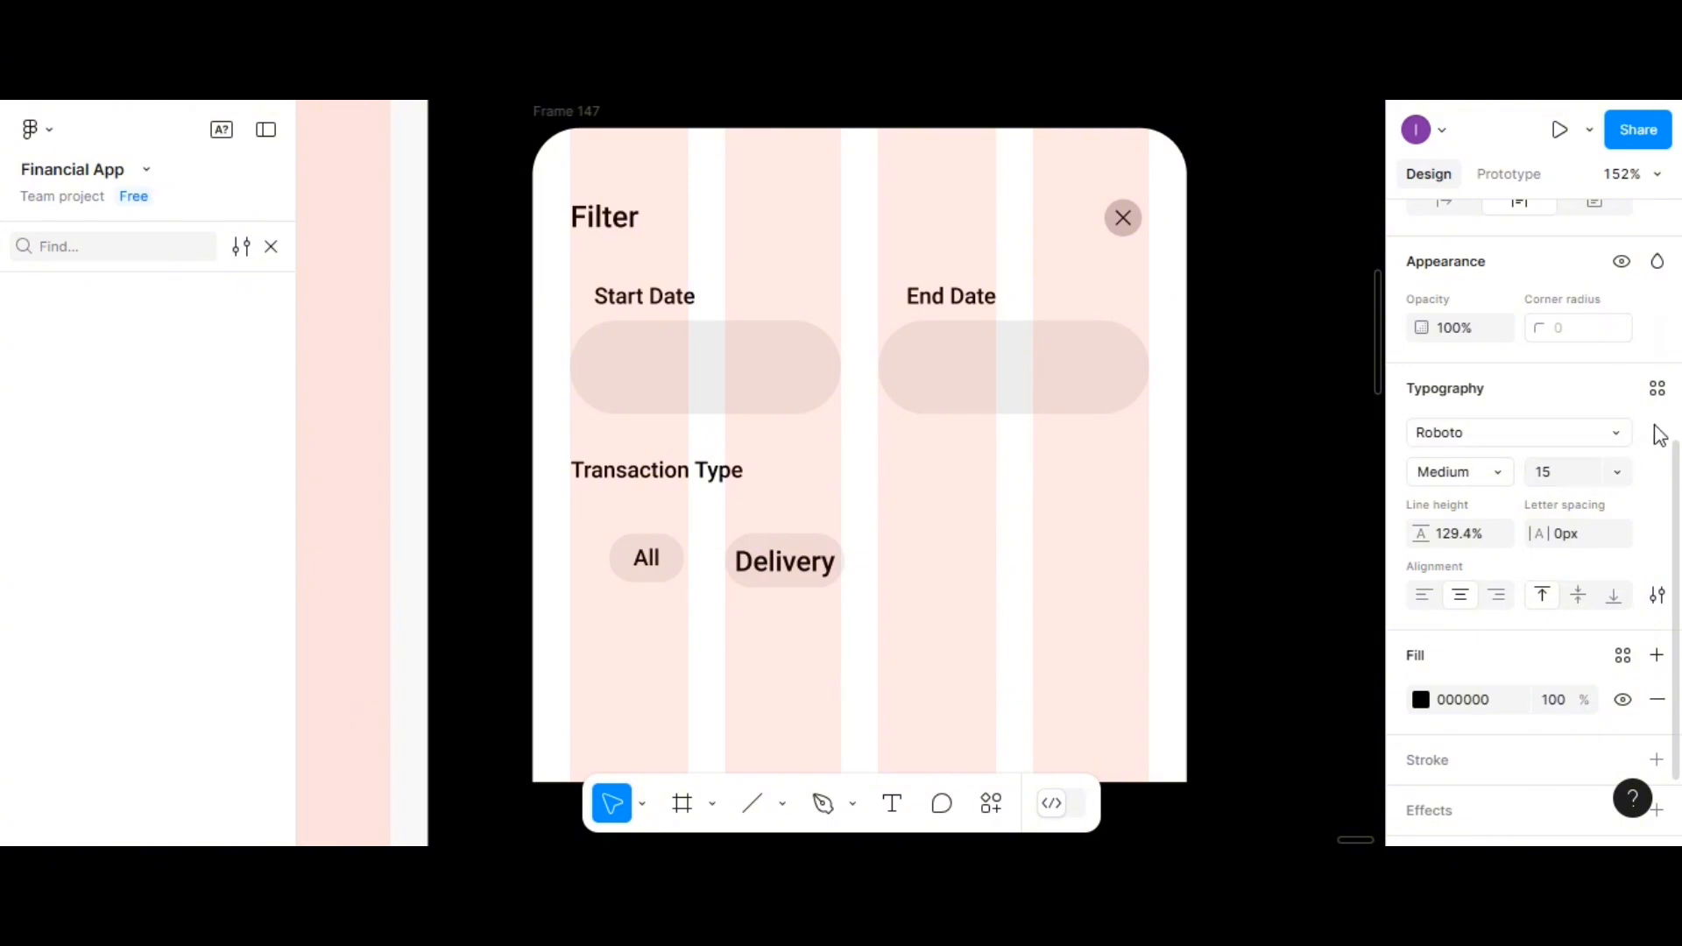
Apply the roboto/12px regular text style to the "Delivery" text
click(1657, 389)
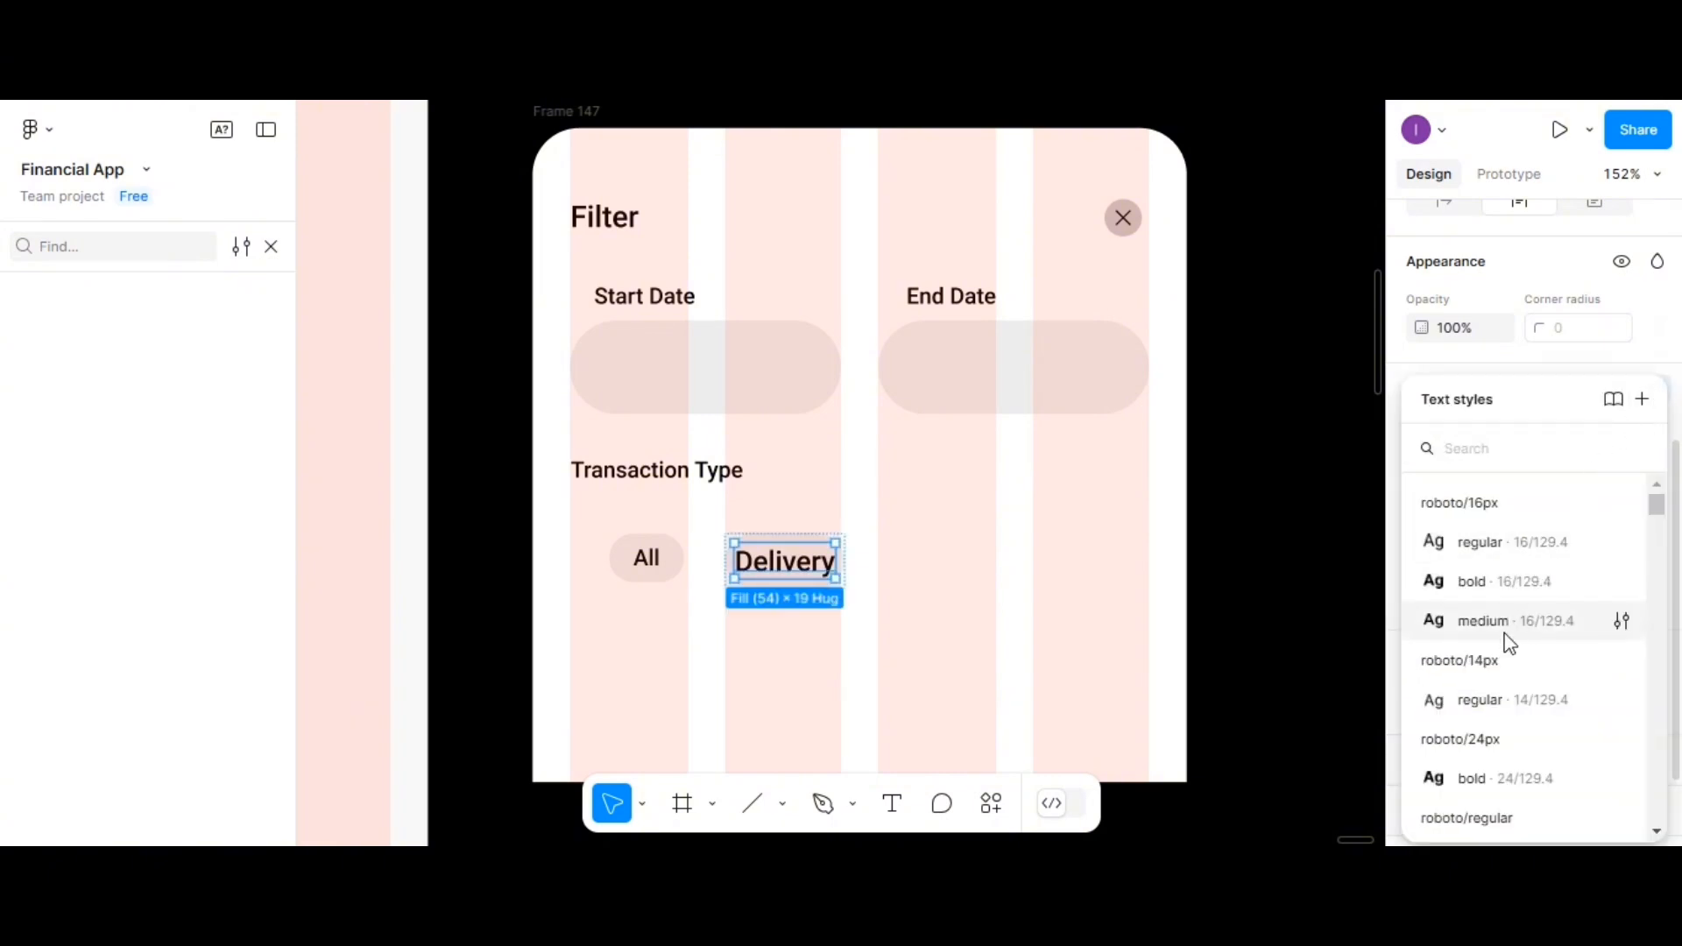
scroll(1485, 746, down, 4)
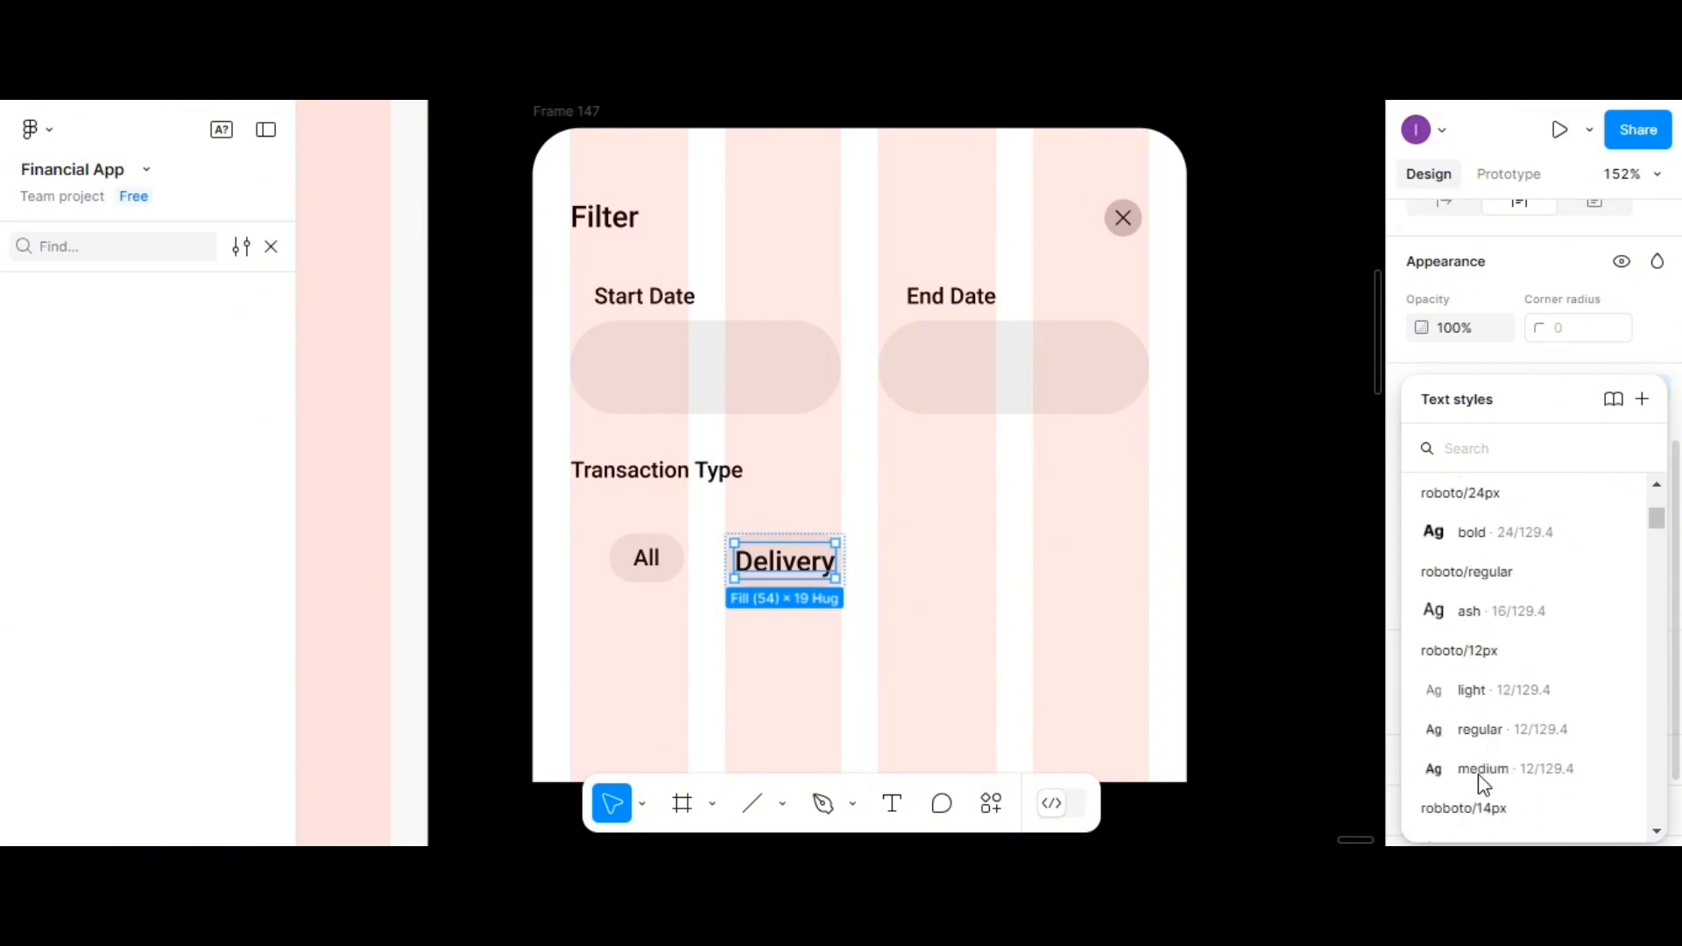
click(1478, 731)
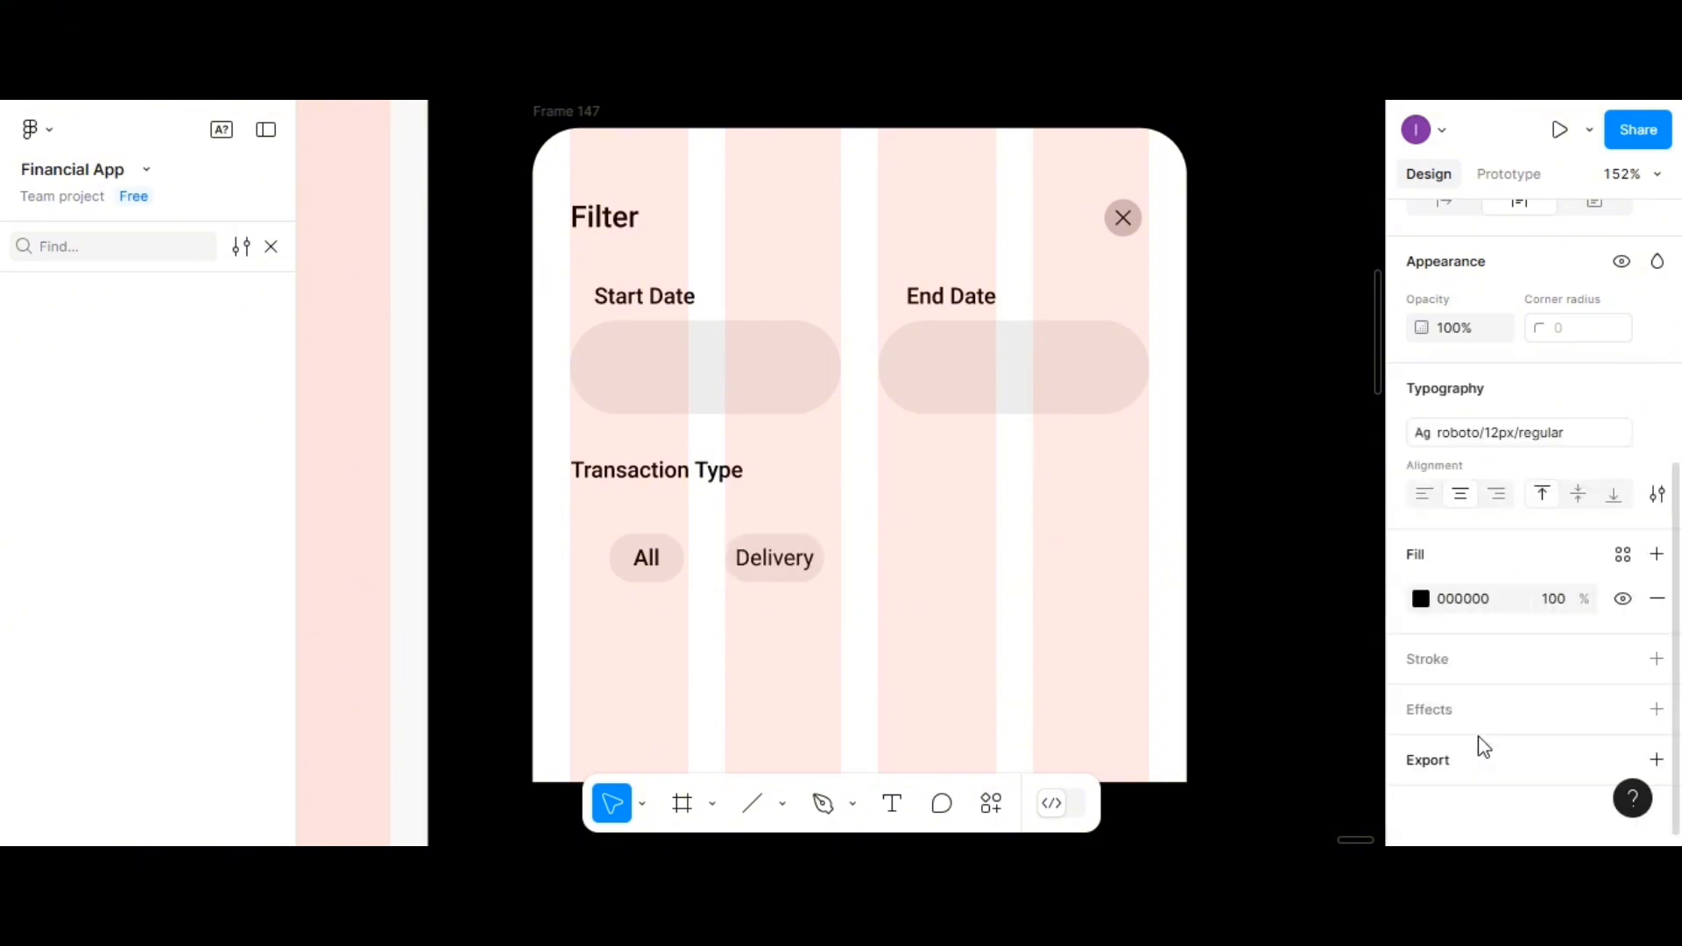
Replace the "All" pill's text style with roboto/12px regular
click(656, 560)
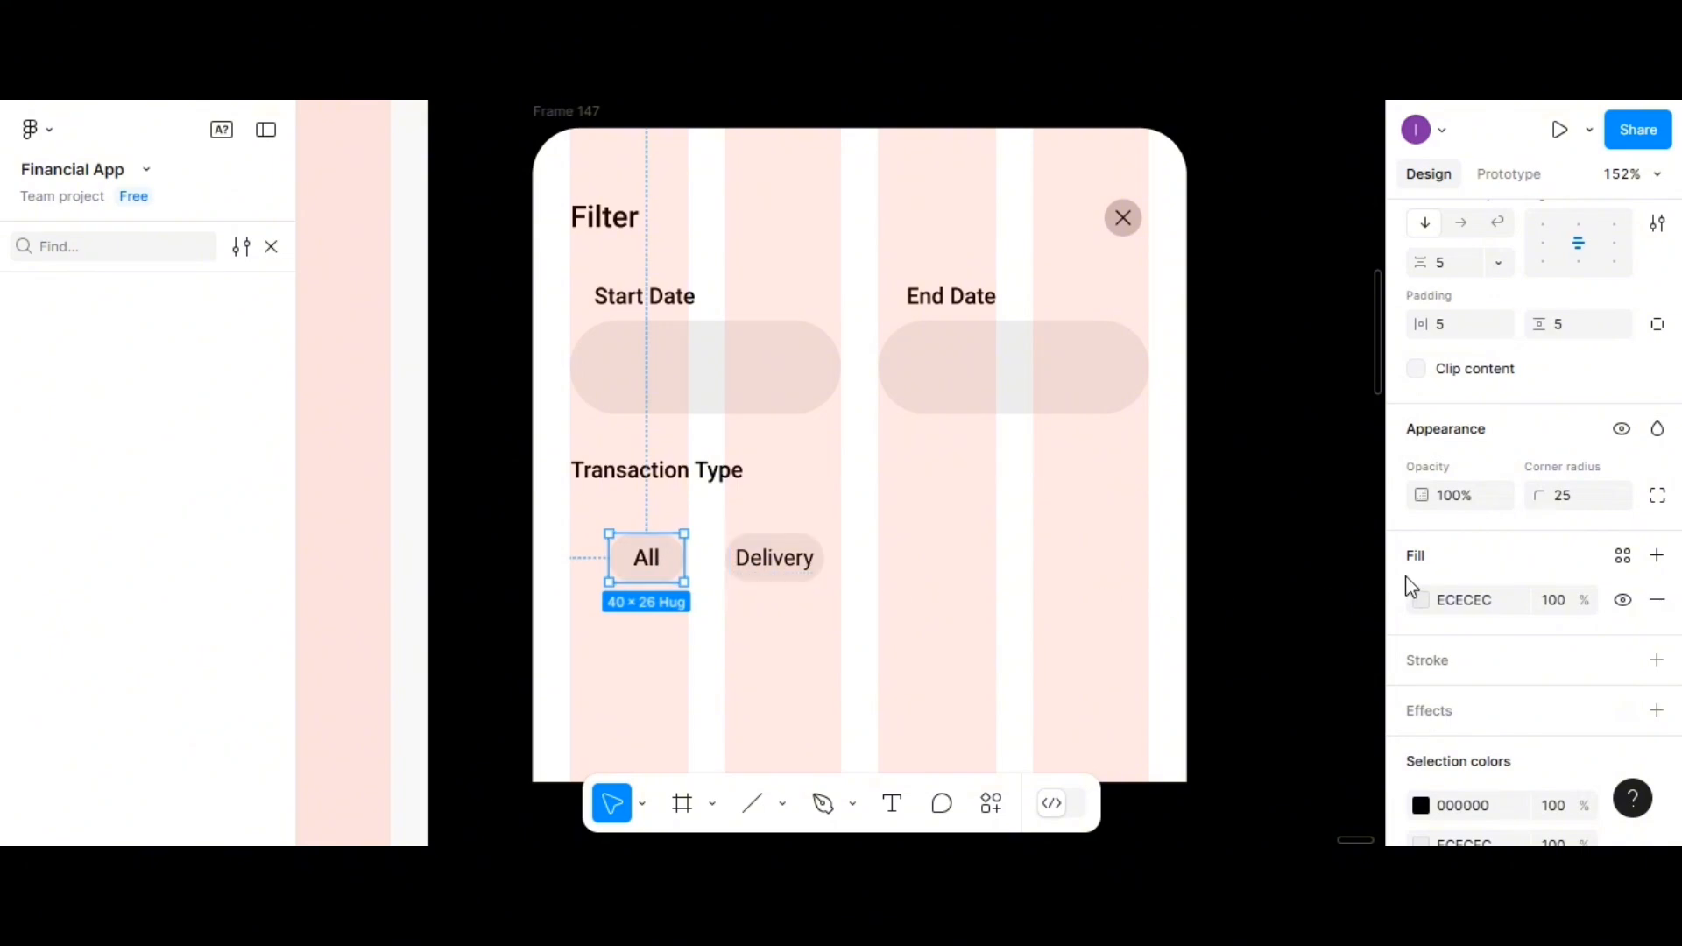
scroll(1502, 586, down, 1)
scroll(1501, 588, down, 2)
scroll(1505, 595, up, 4)
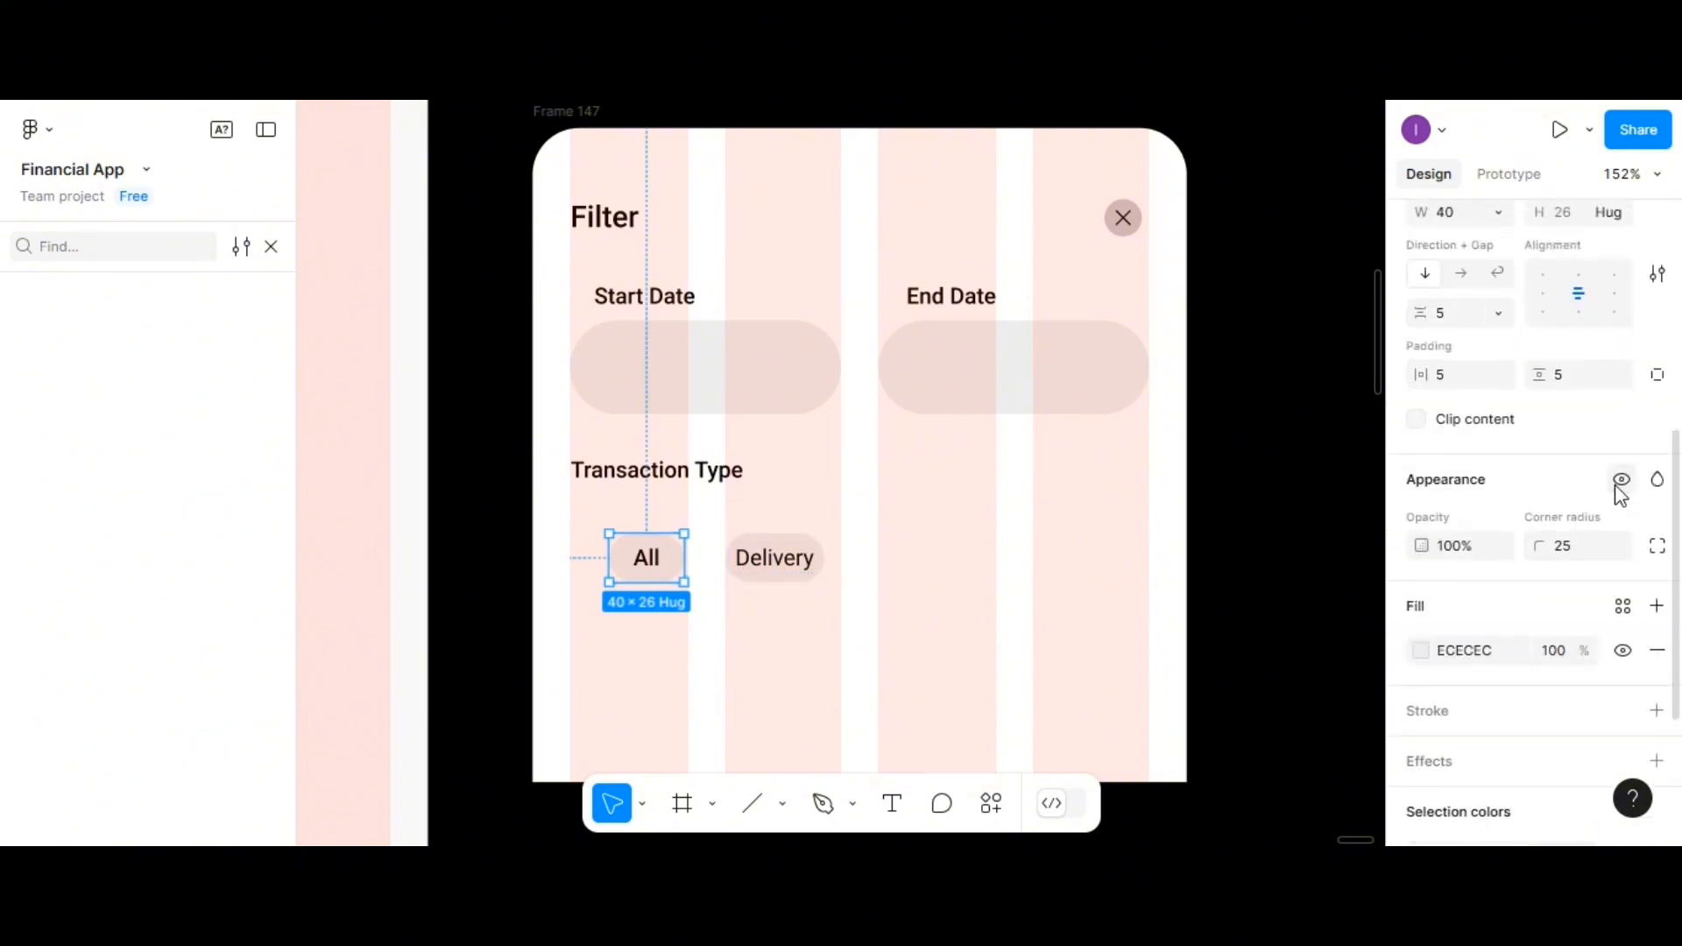
scroll(1619, 495, up, 1)
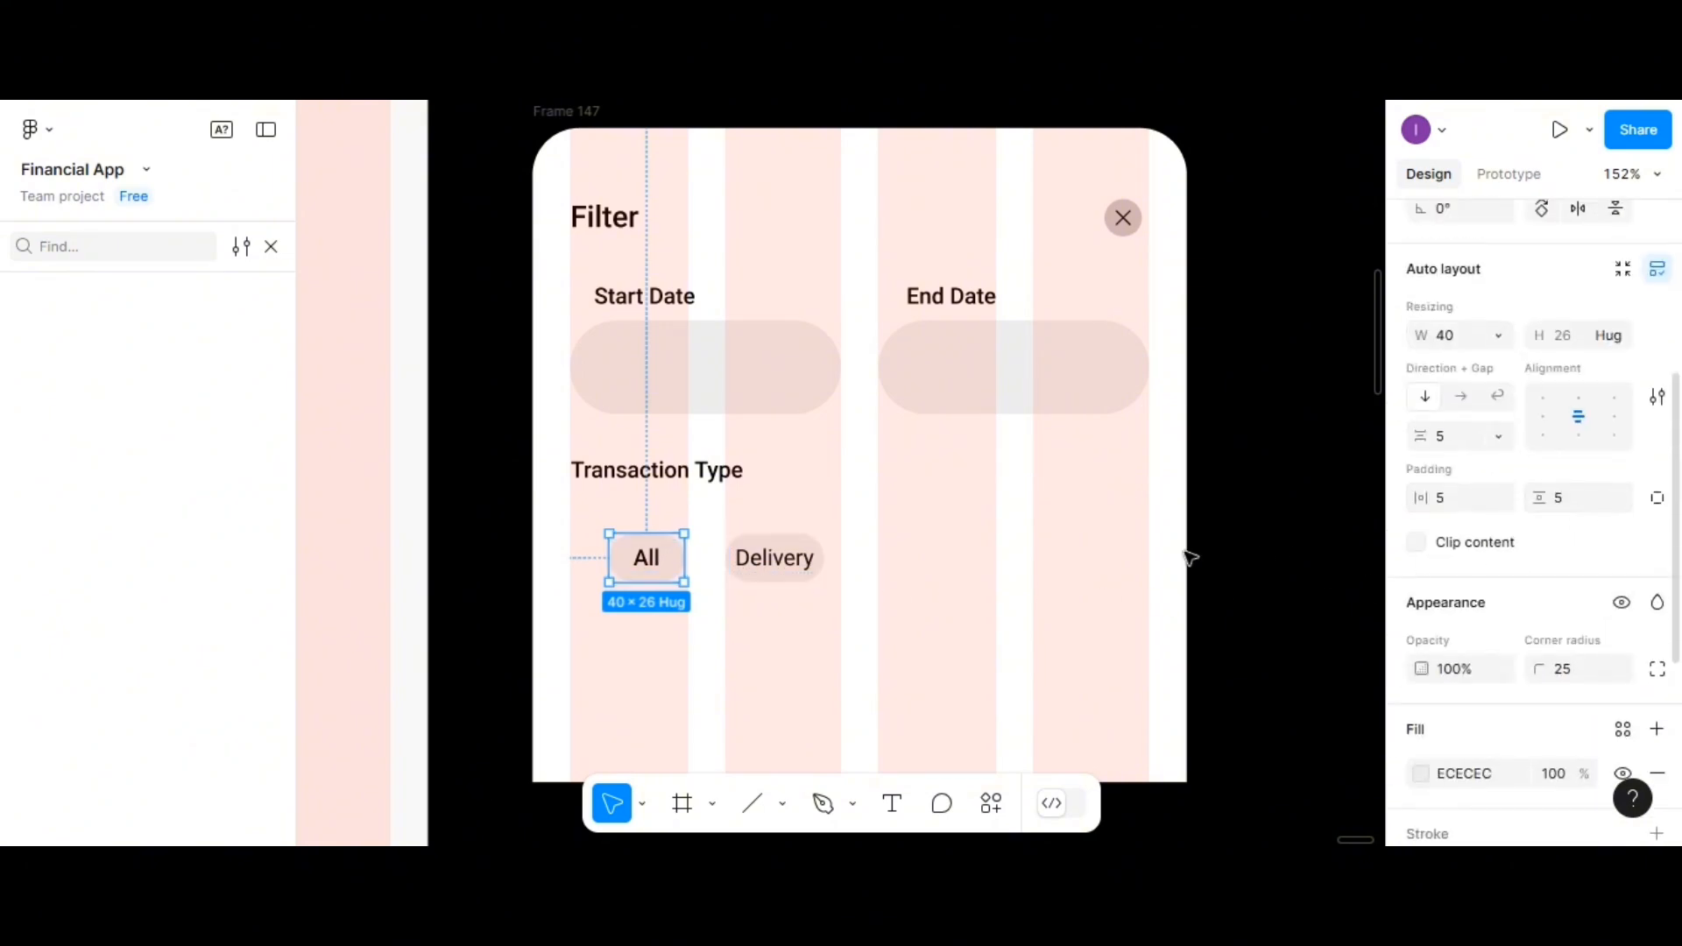
double_click(652, 571)
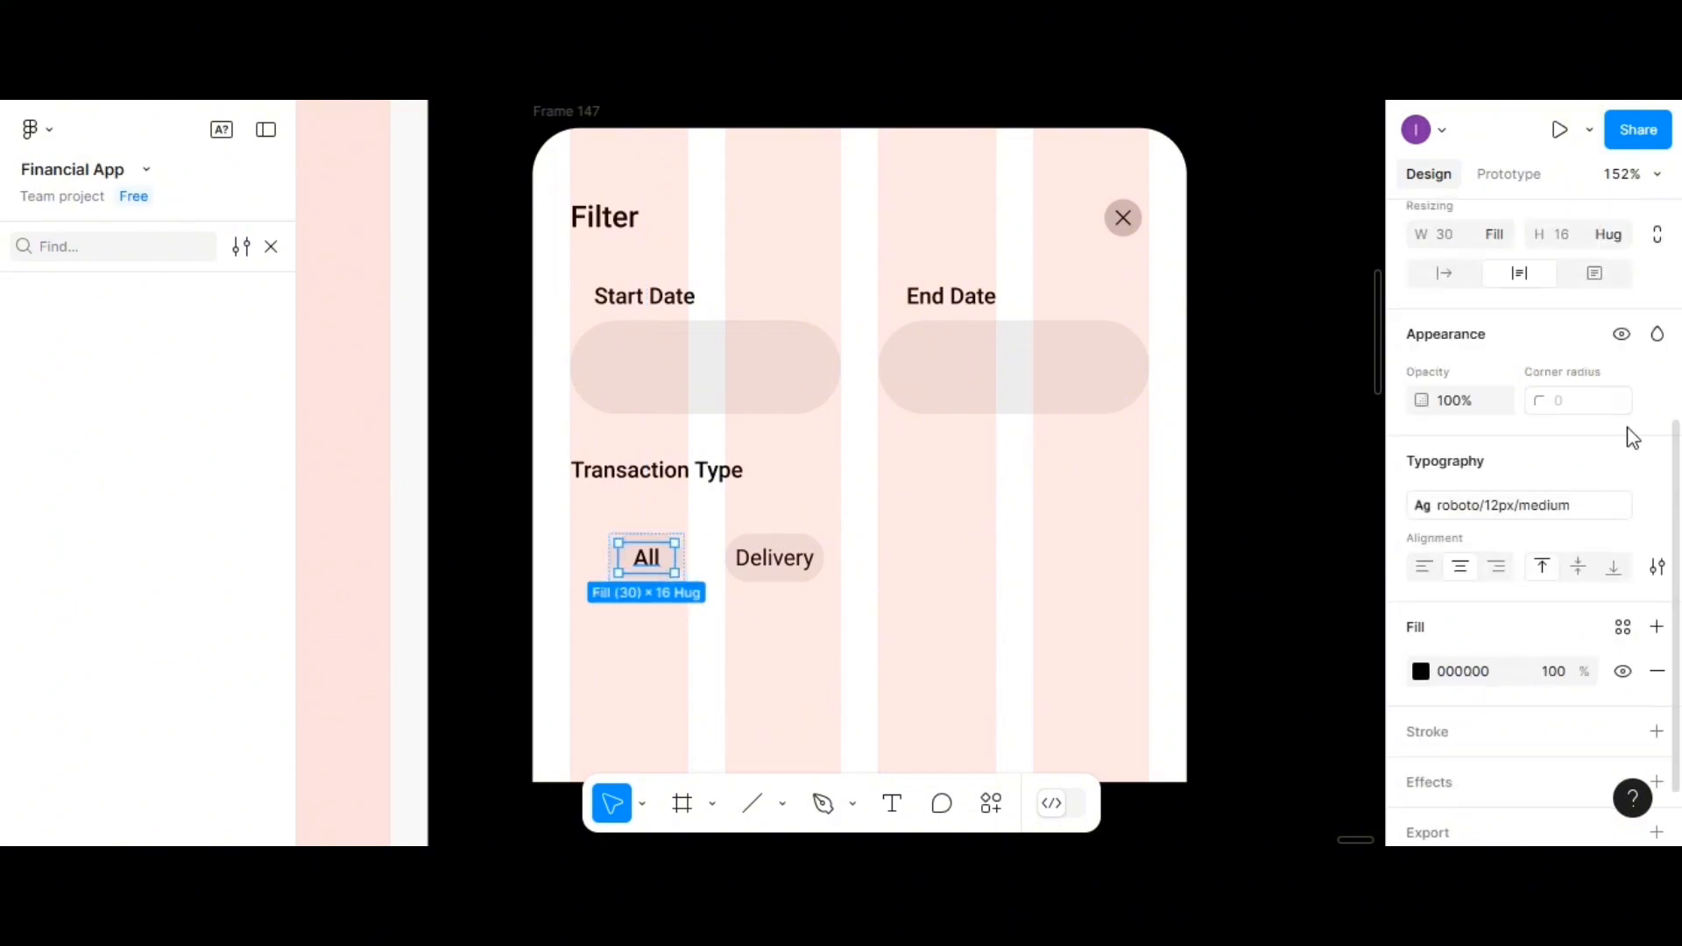
scroll(1650, 415, down, 1)
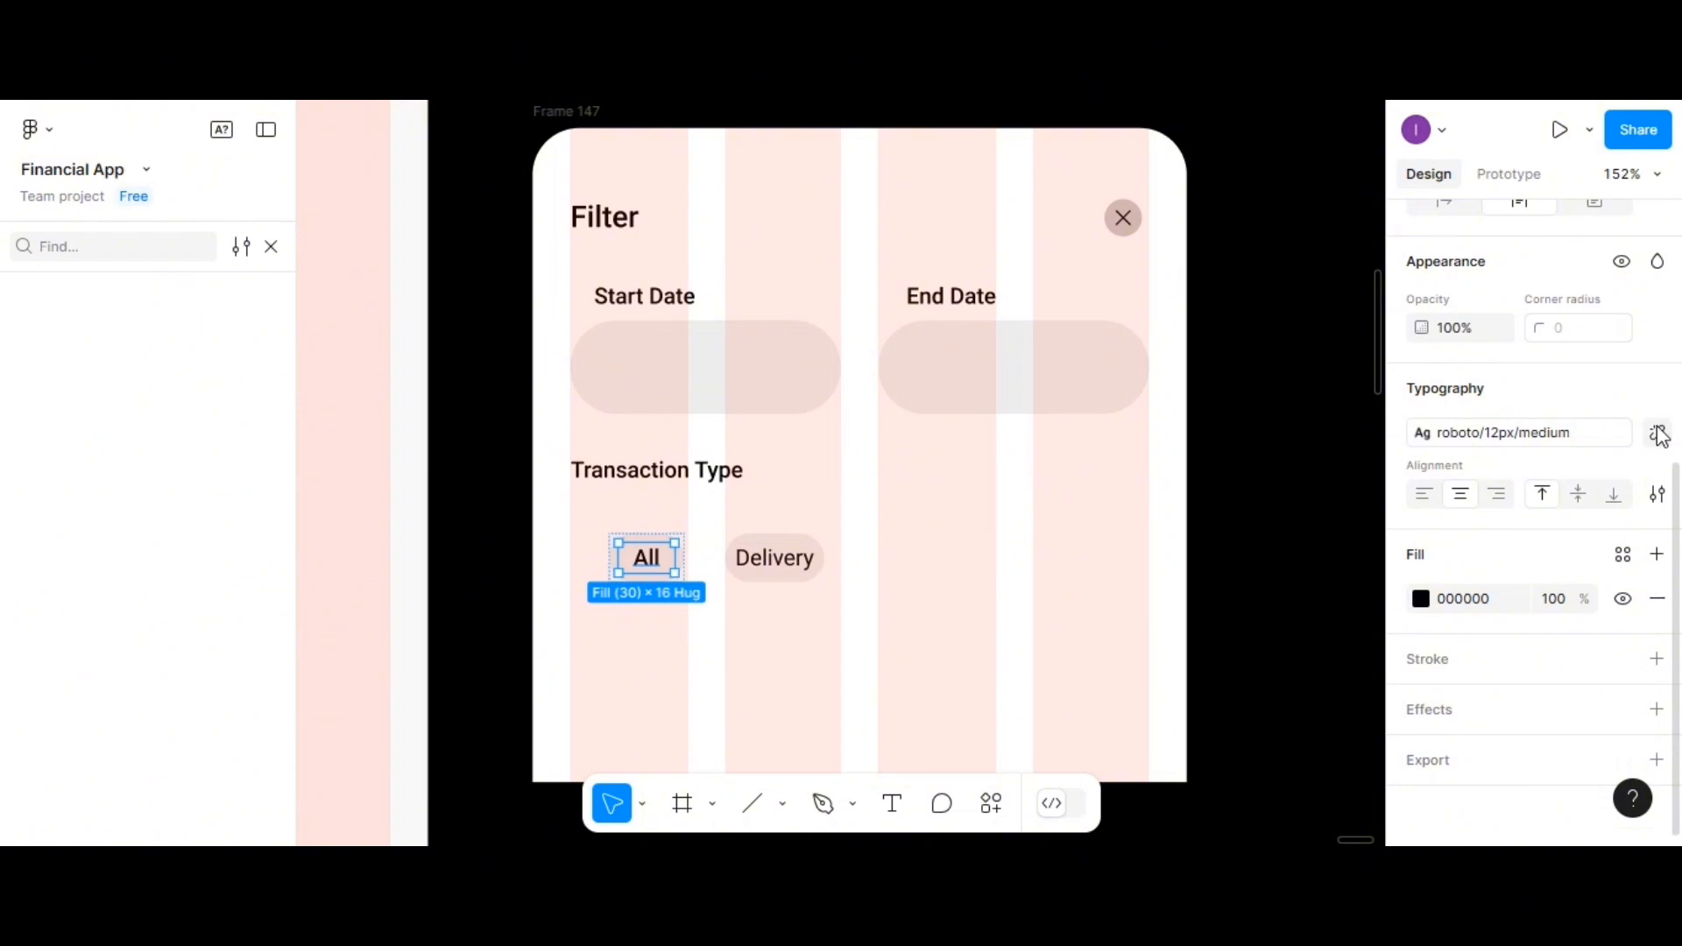
click(1656, 432)
click(1654, 393)
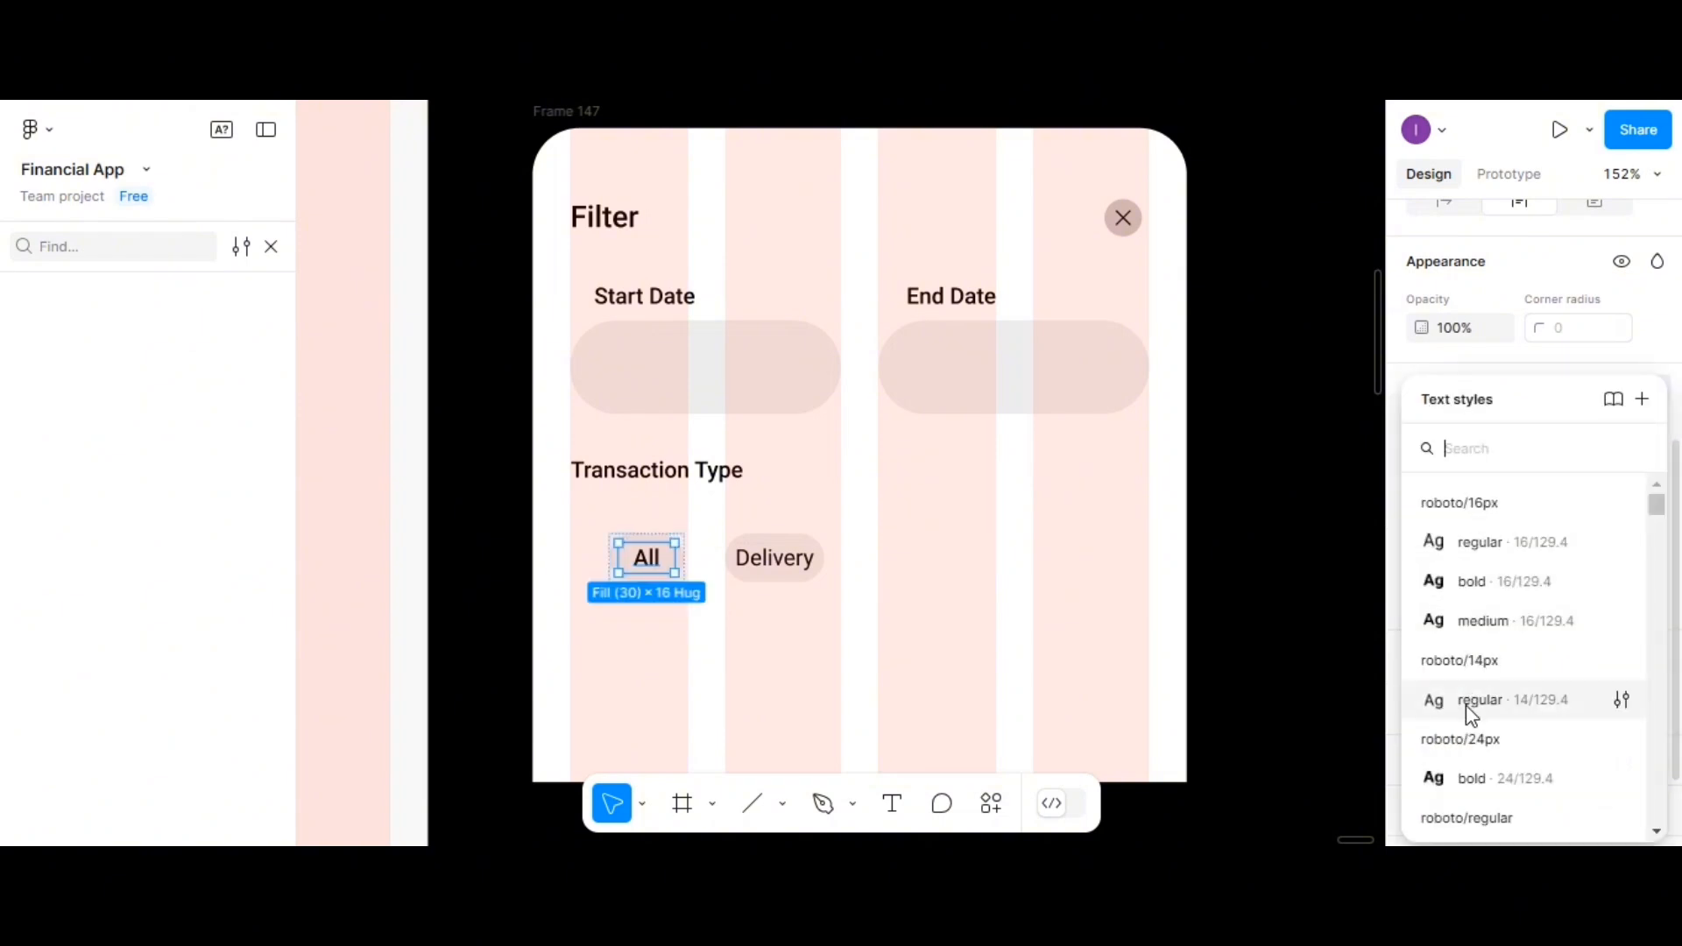
scroll(1464, 706, down, 3)
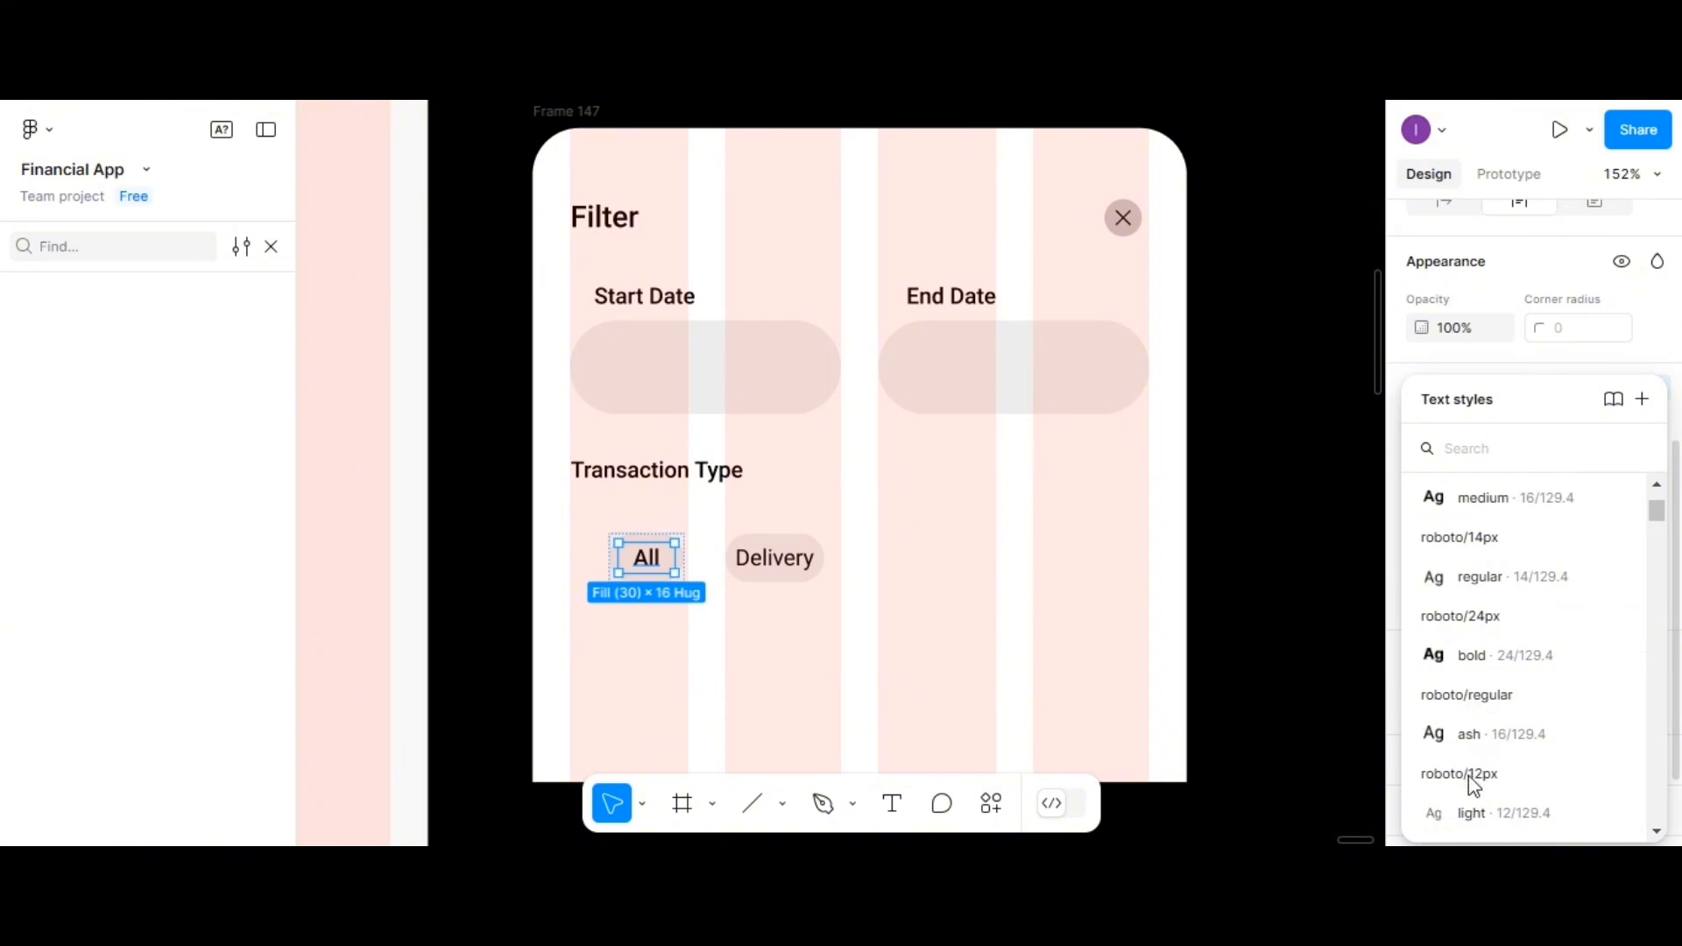
scroll(1469, 777, down, 3)
click(1472, 729)
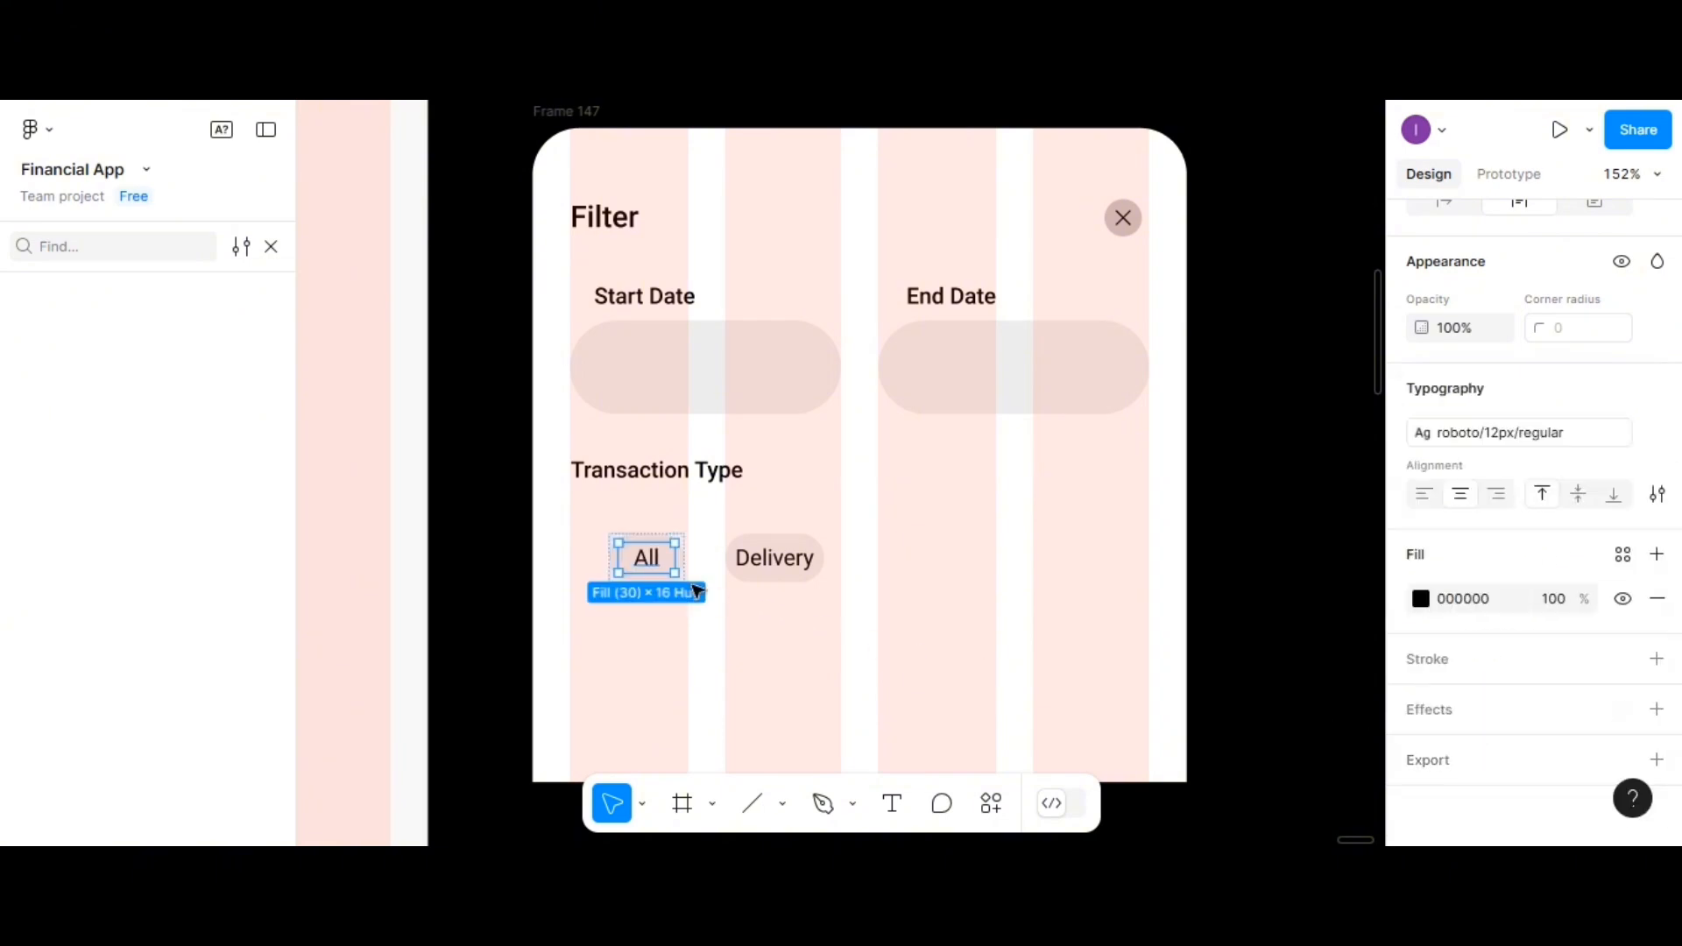
Duplicate the Delivery pill beside the original and change the copy's text to "Shipping"
click(758, 534)
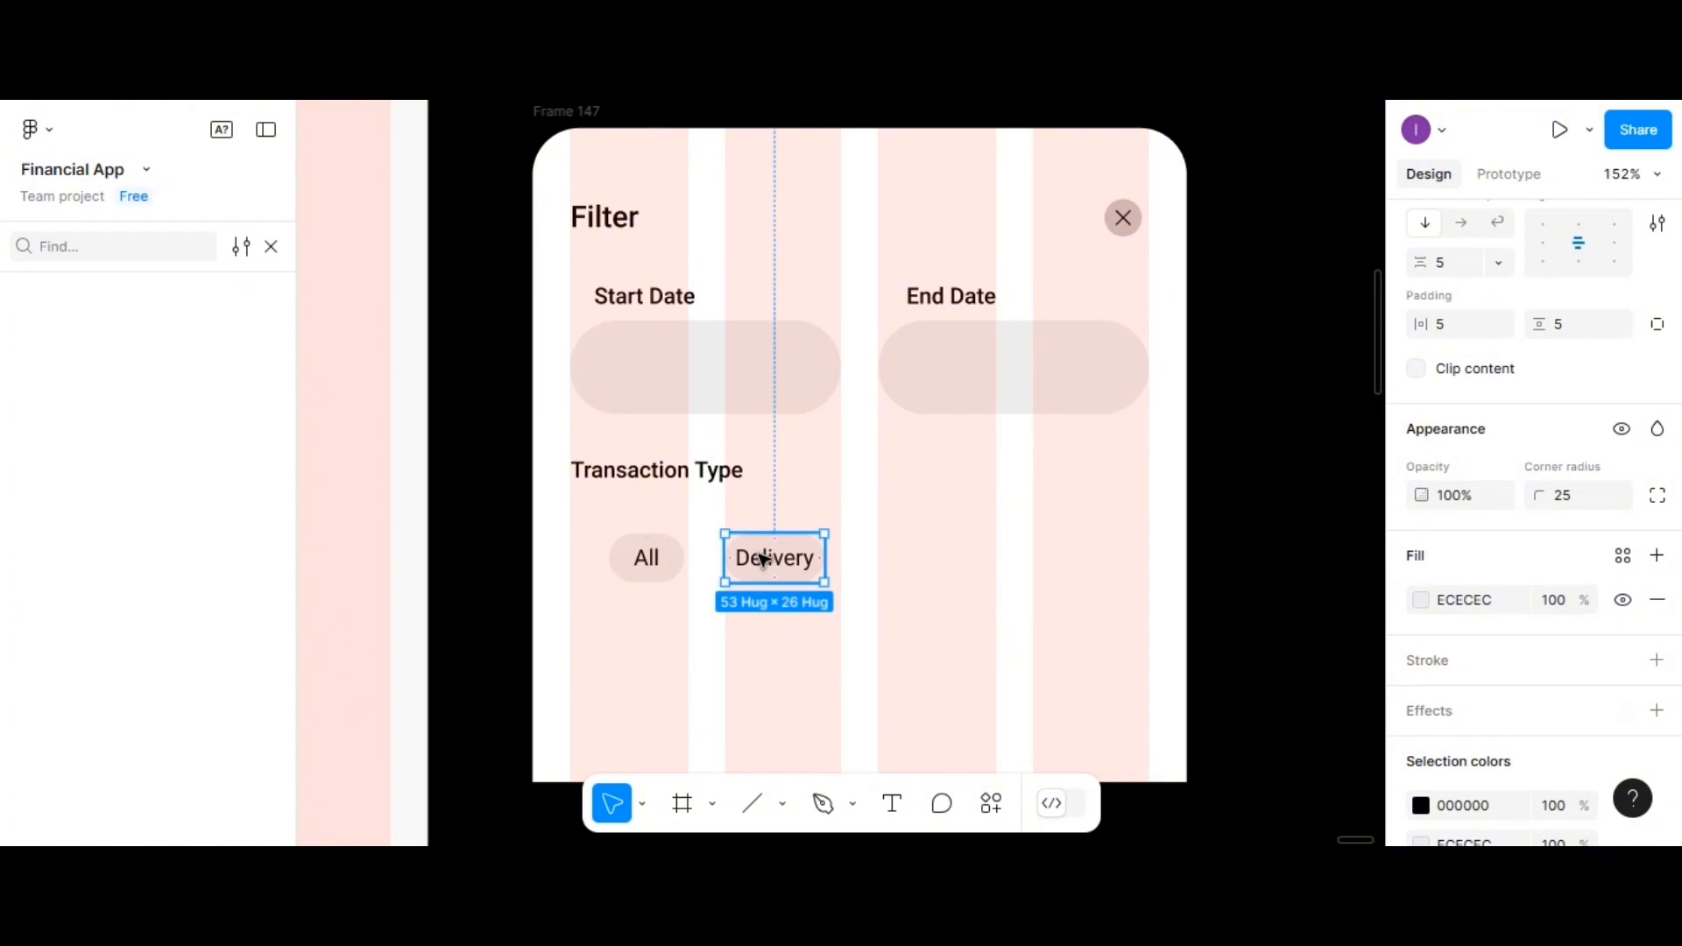
drag(764, 559, 890, 554)
double_click(897, 552)
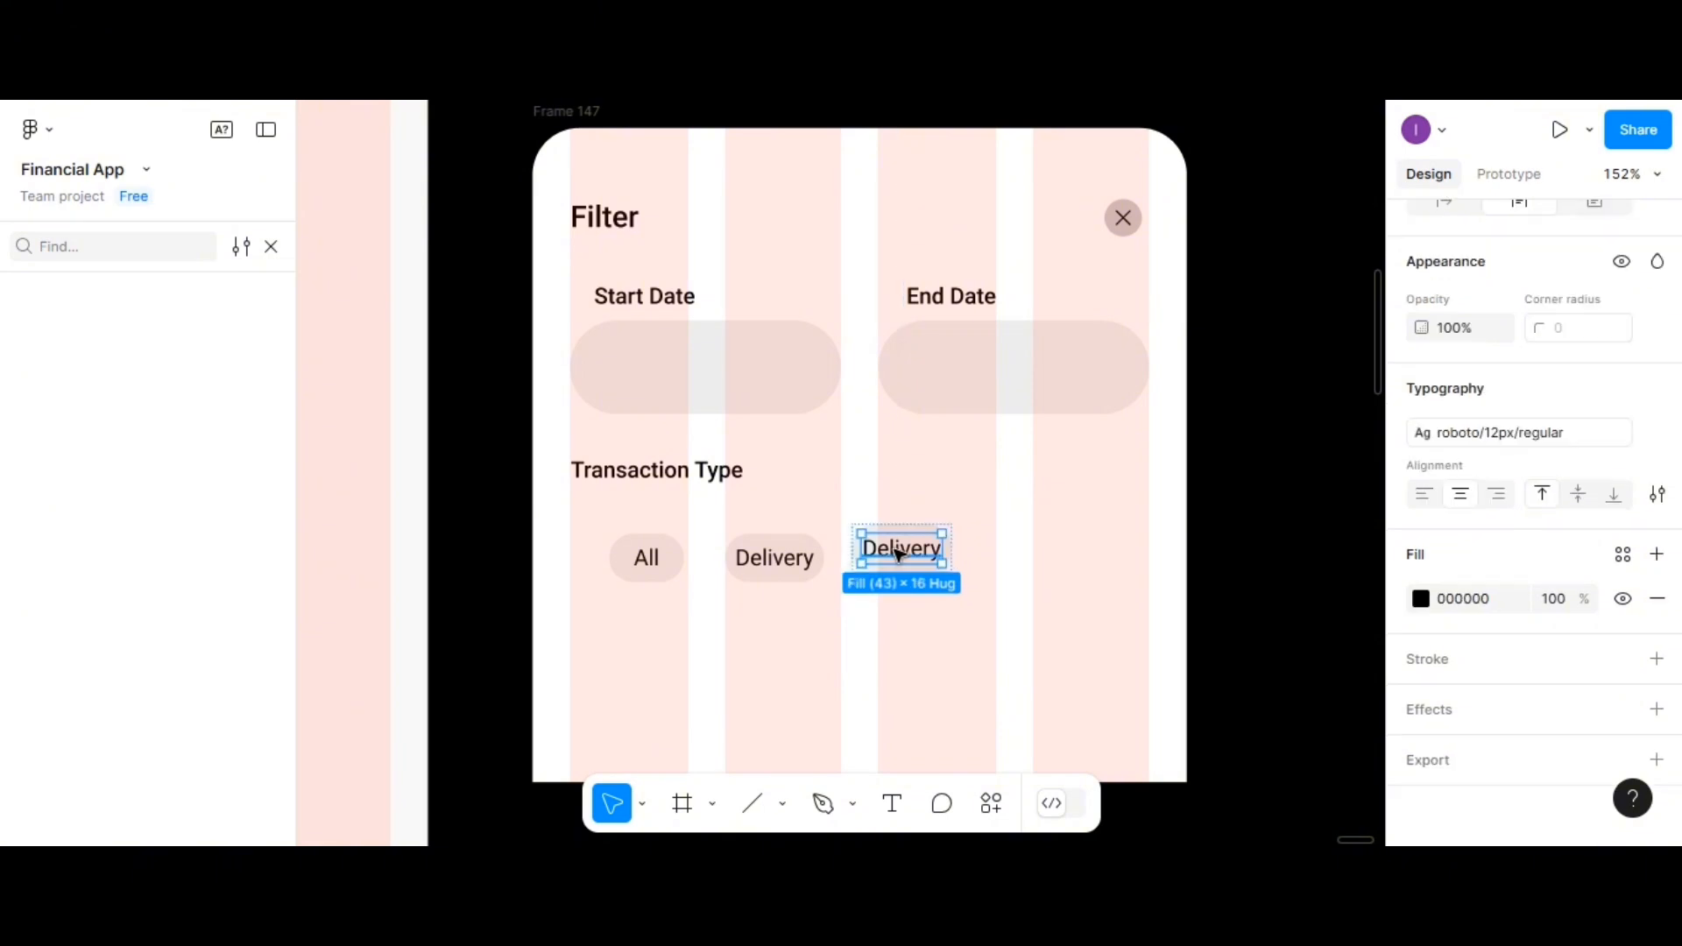
double_click(897, 550)
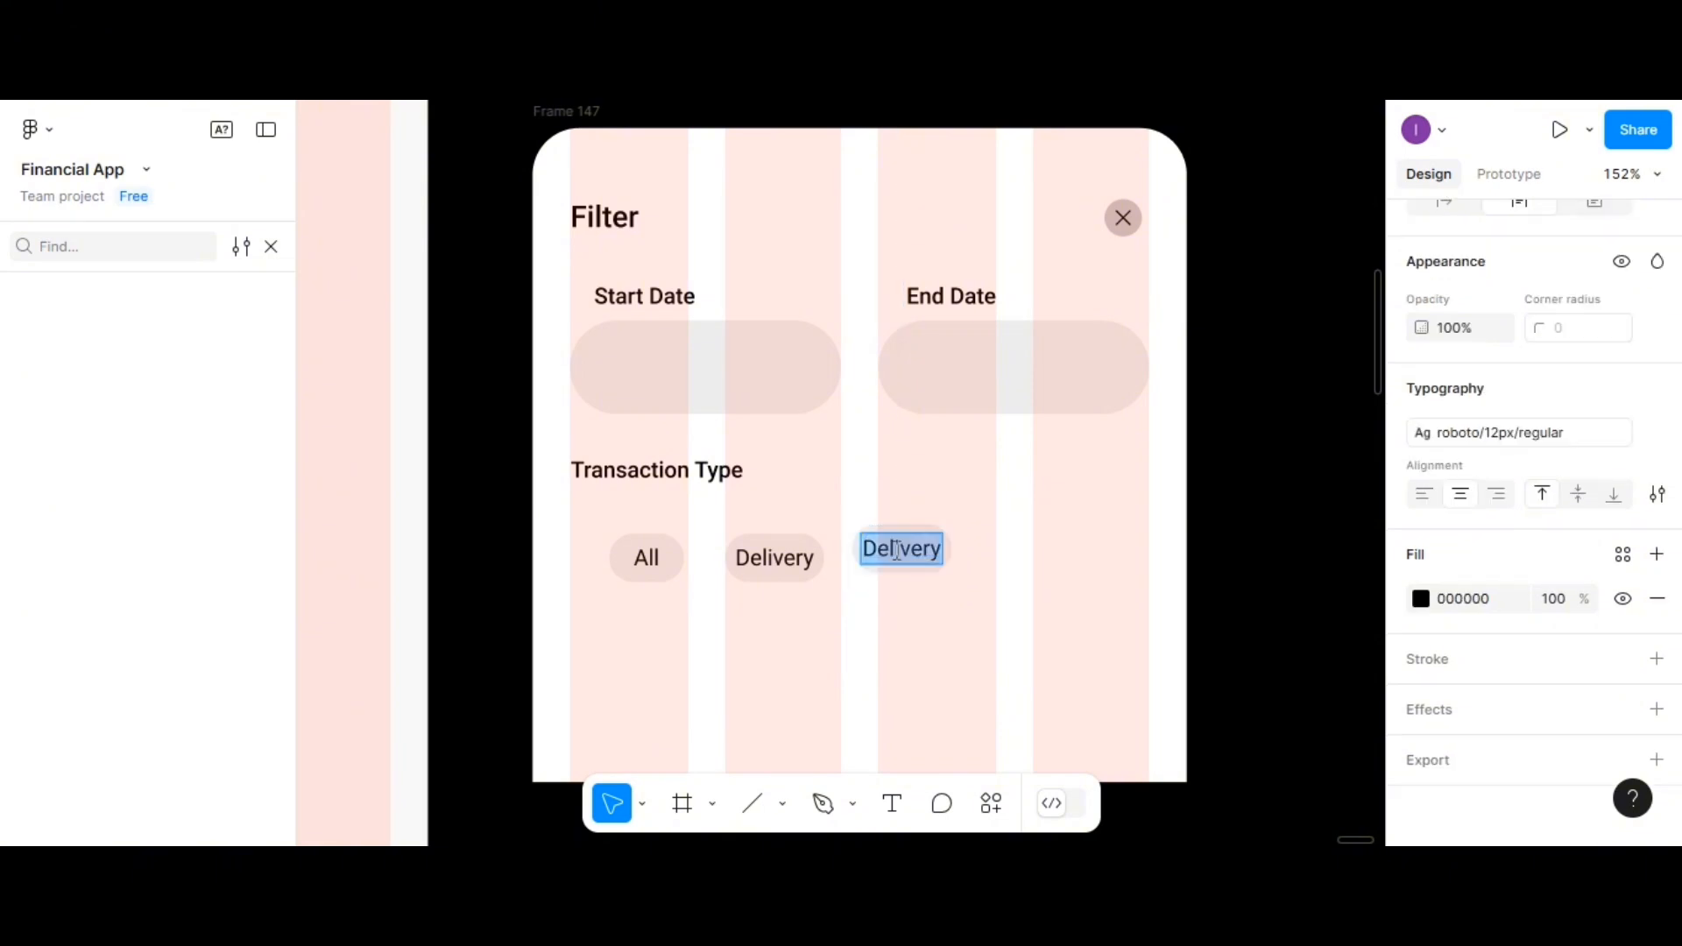
text(Shippi)
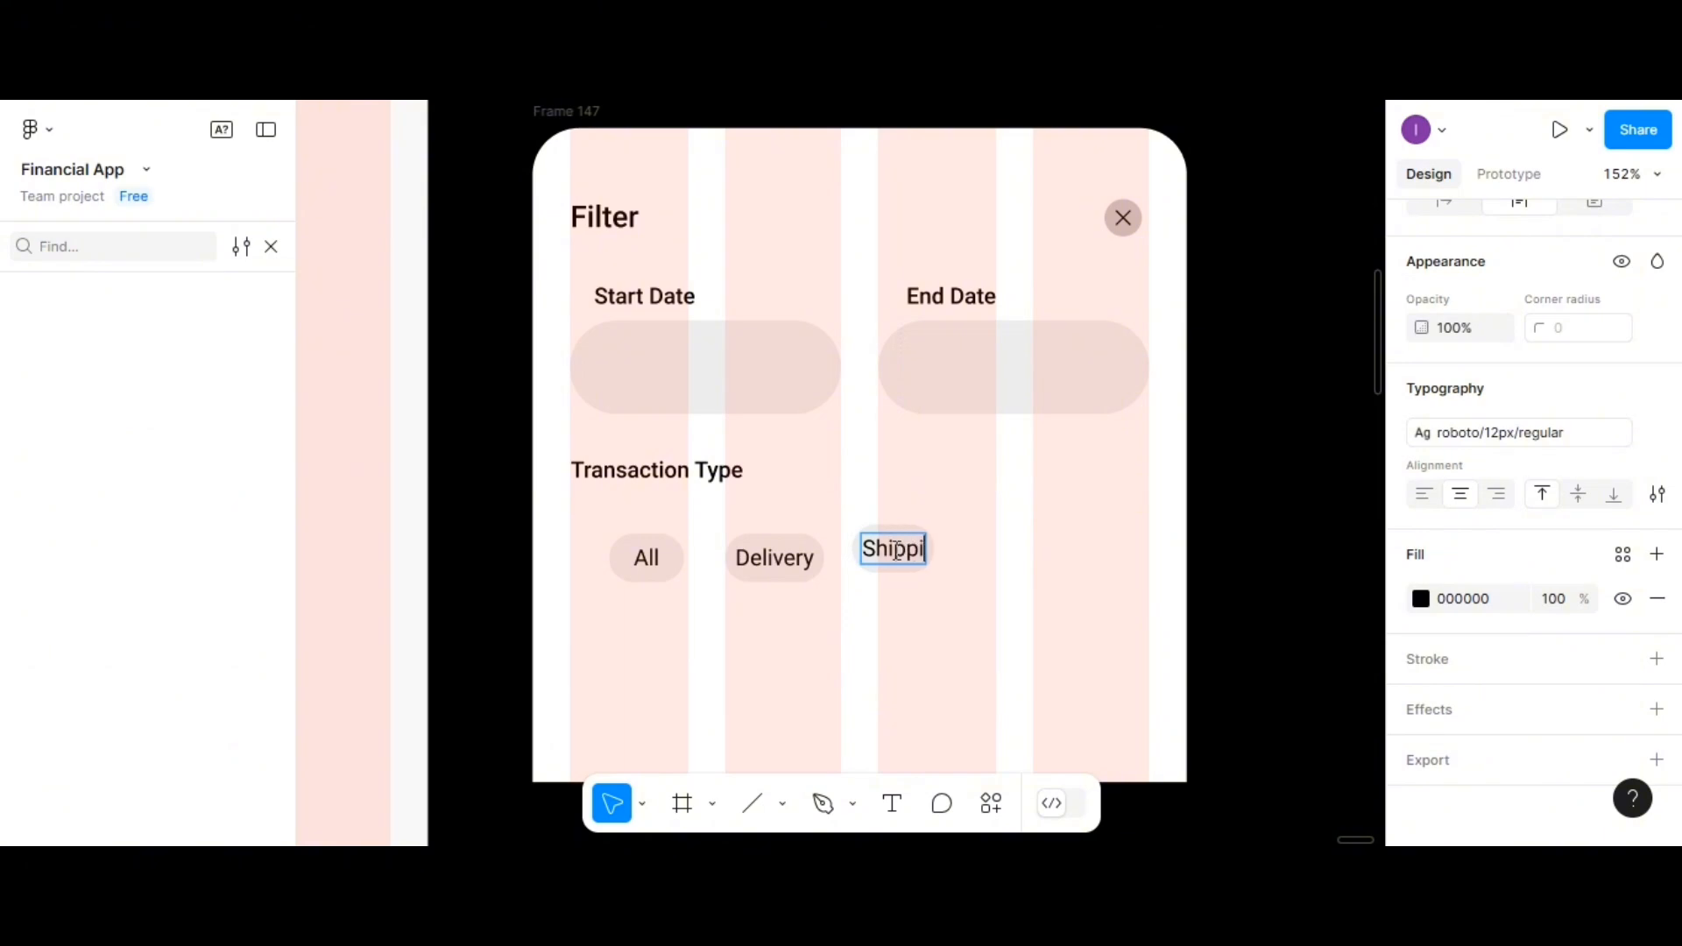
text(ng)
key(Escape)
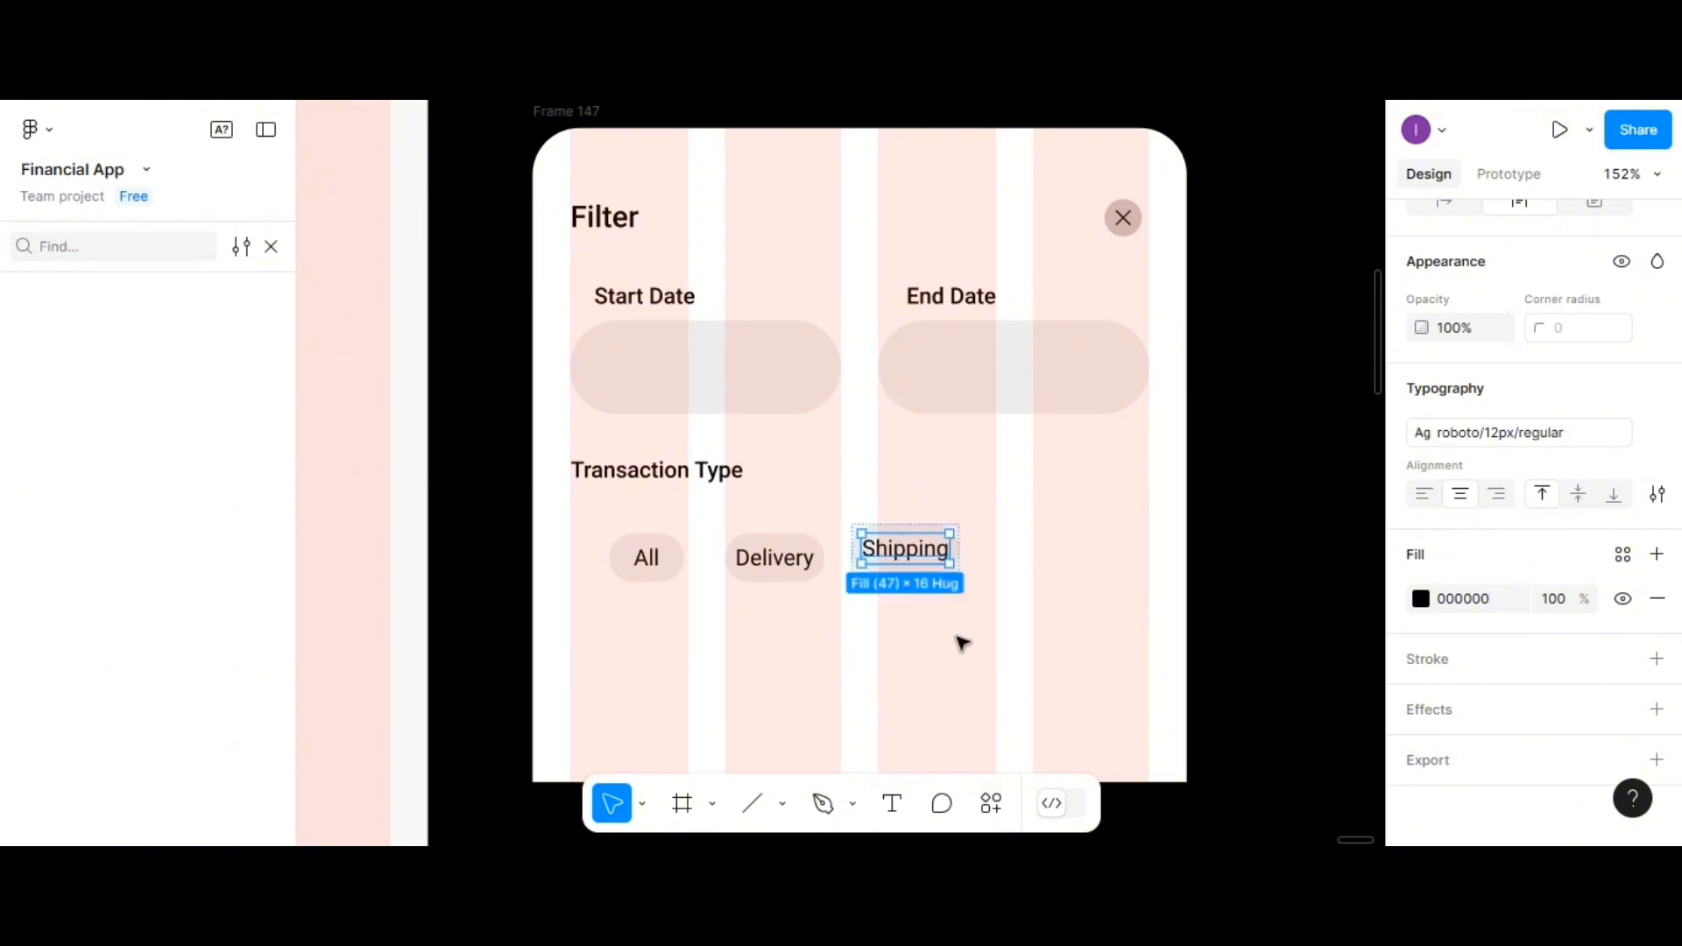
click(1005, 603)
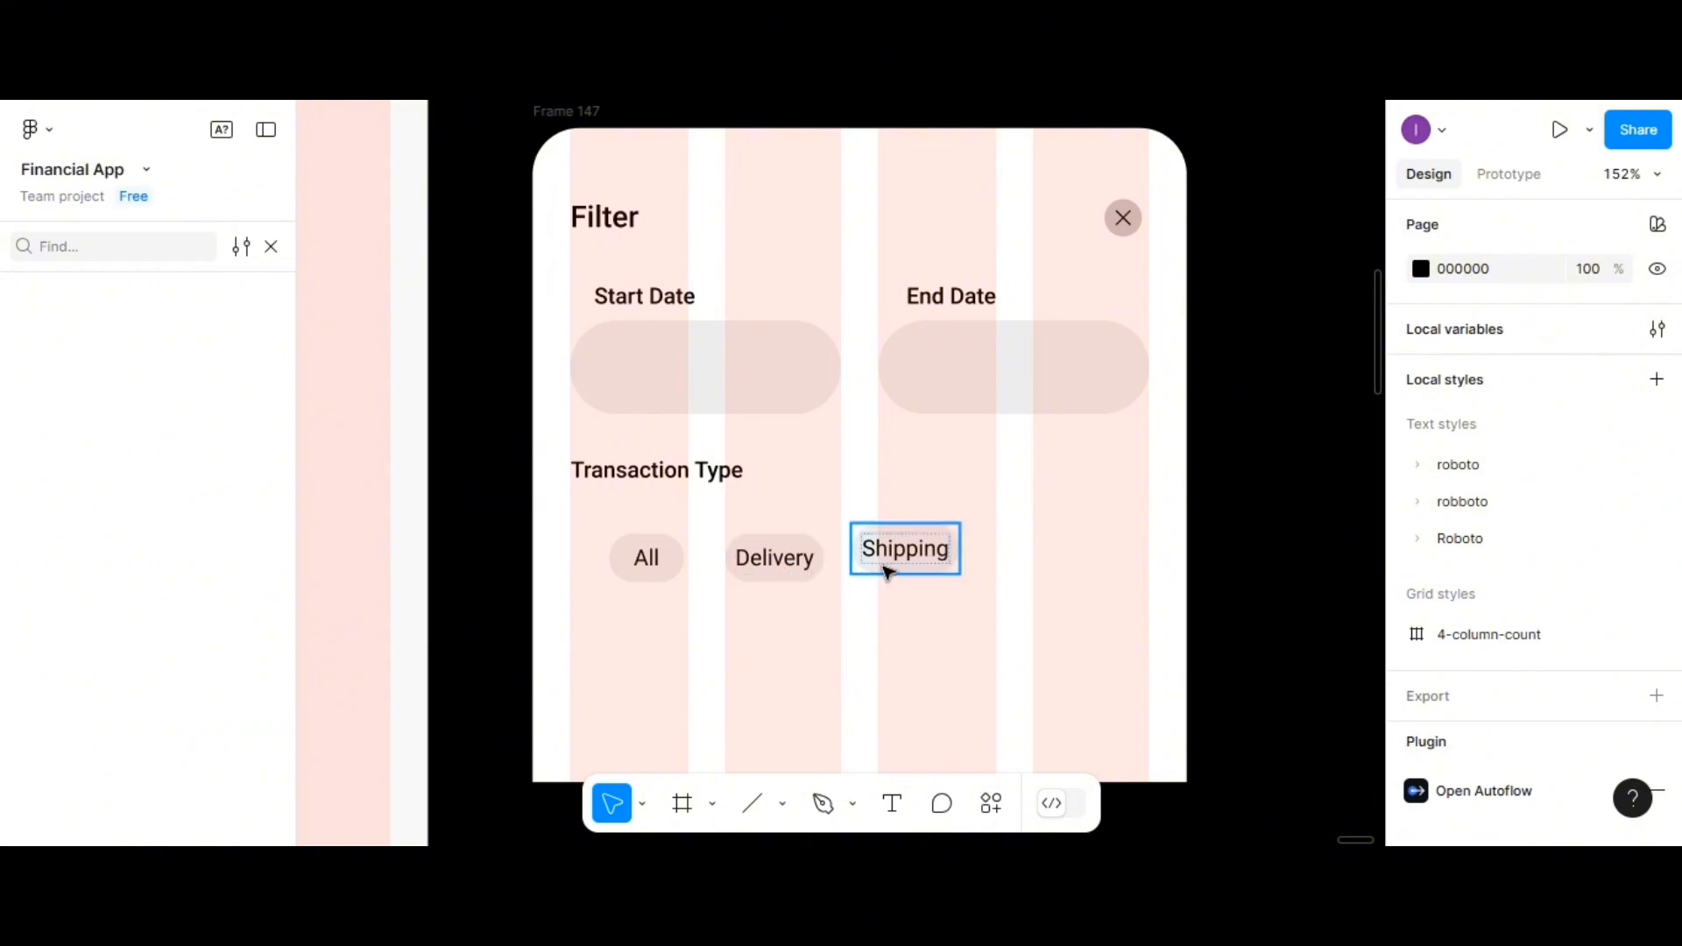
Duplicate the Shipping pill toward the card's last grid column and change the copy's text to "Currency"
drag(908, 563, 1033, 568)
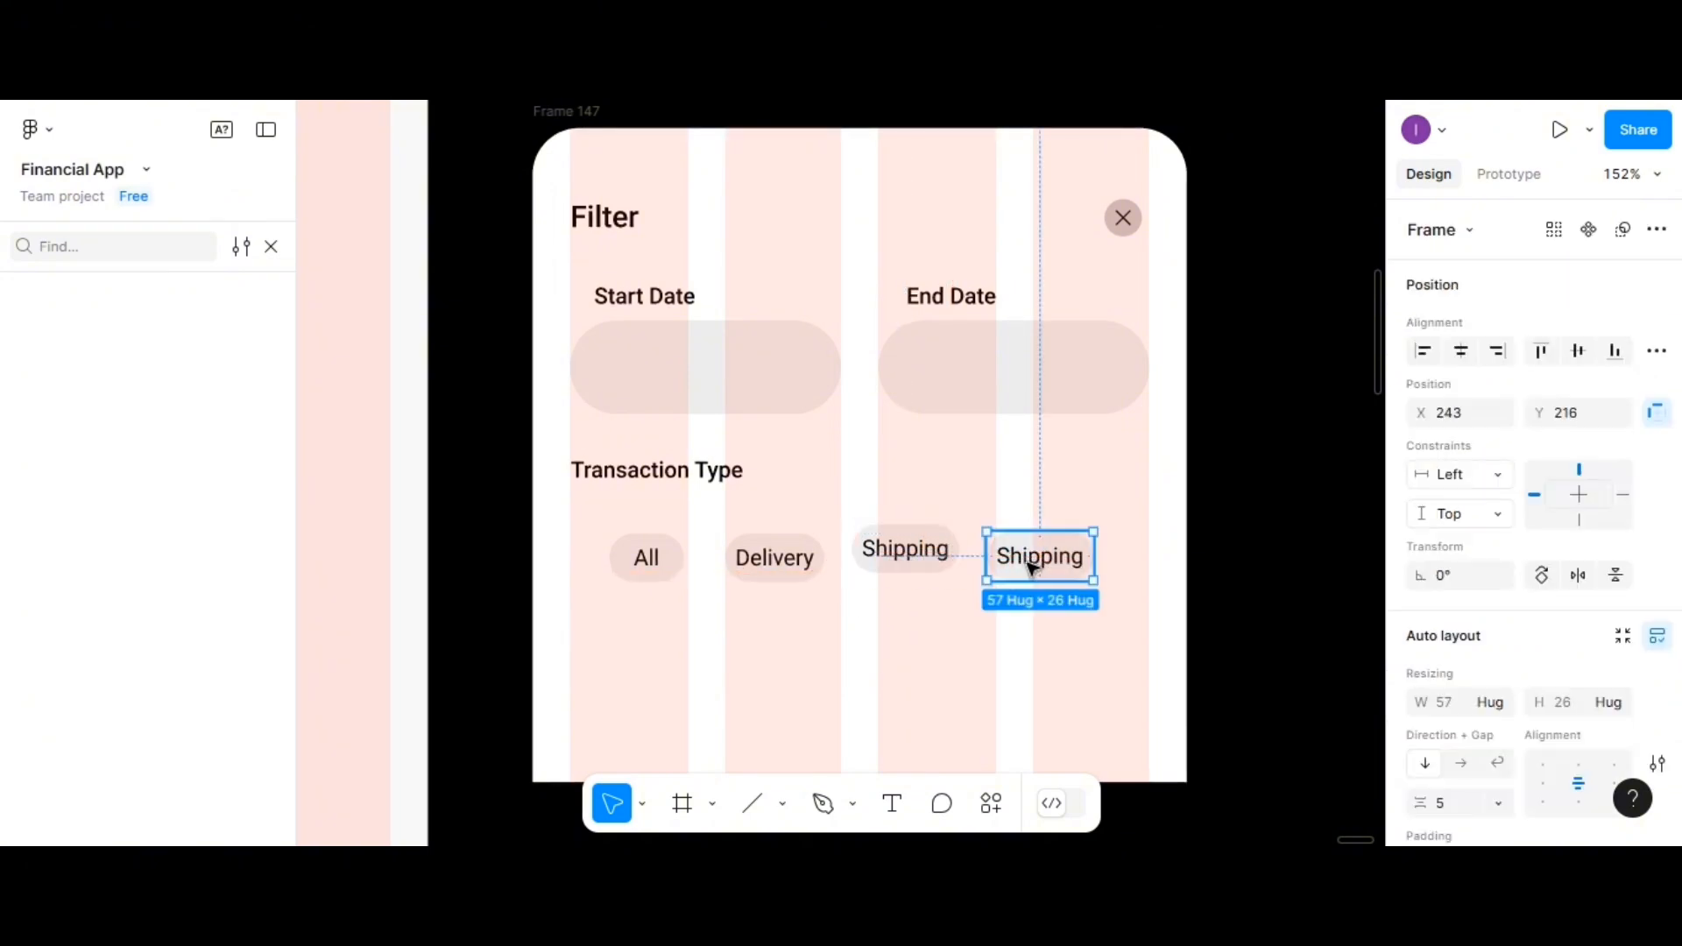
double_click(1033, 568)
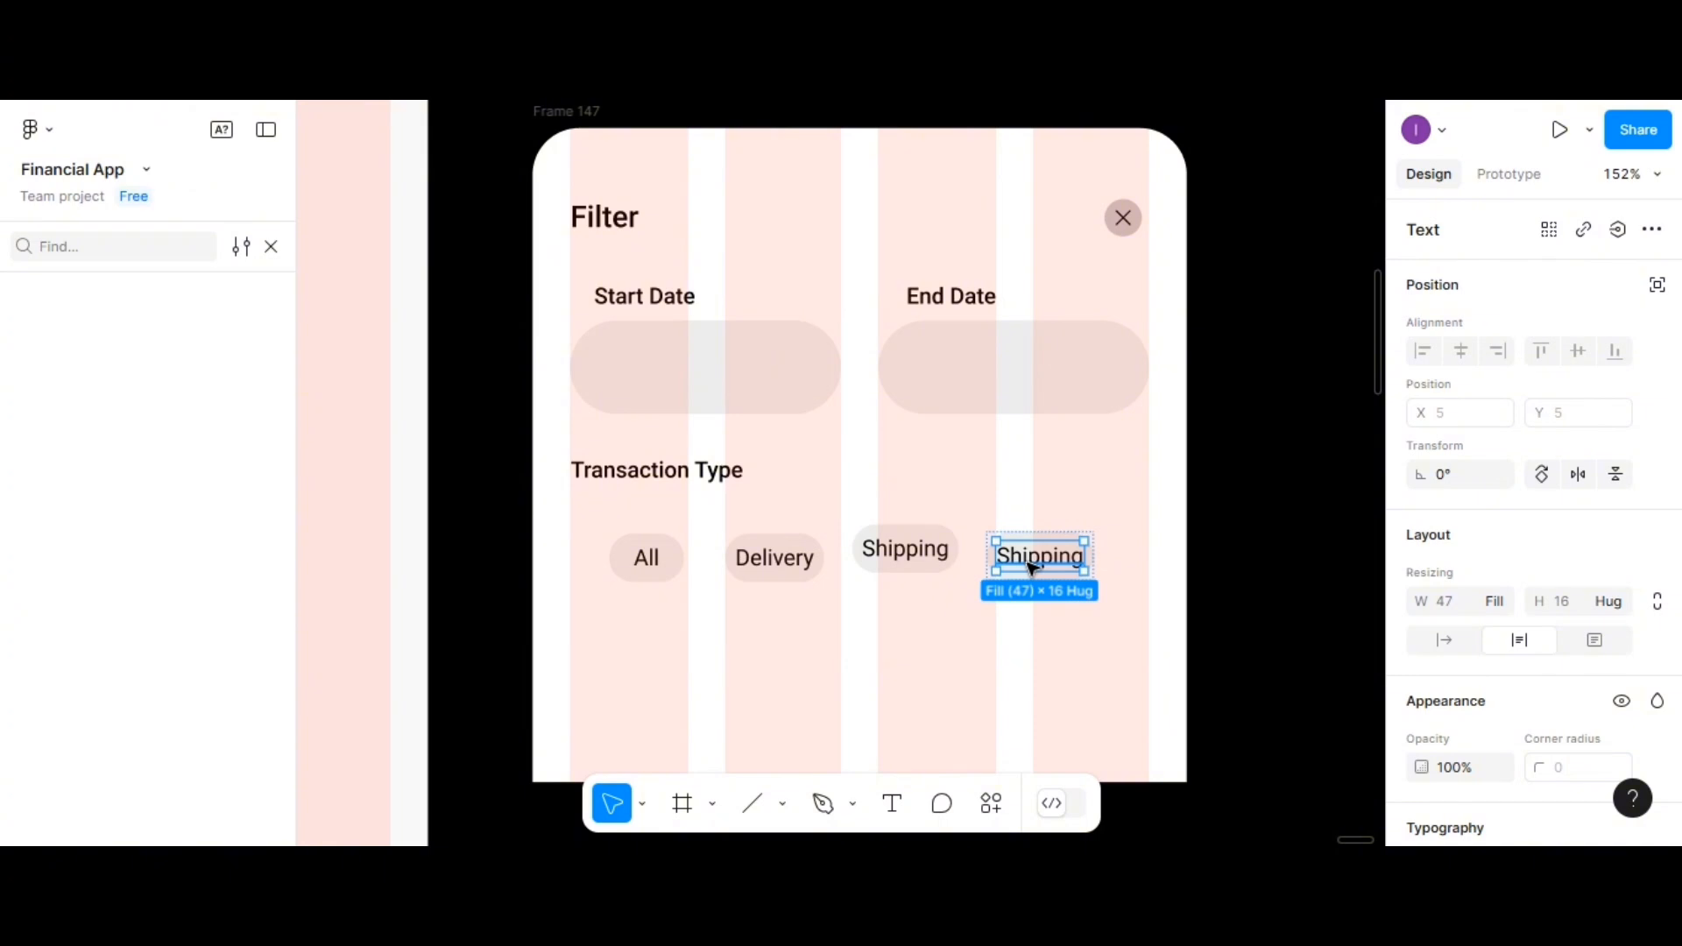
double_click(1033, 568)
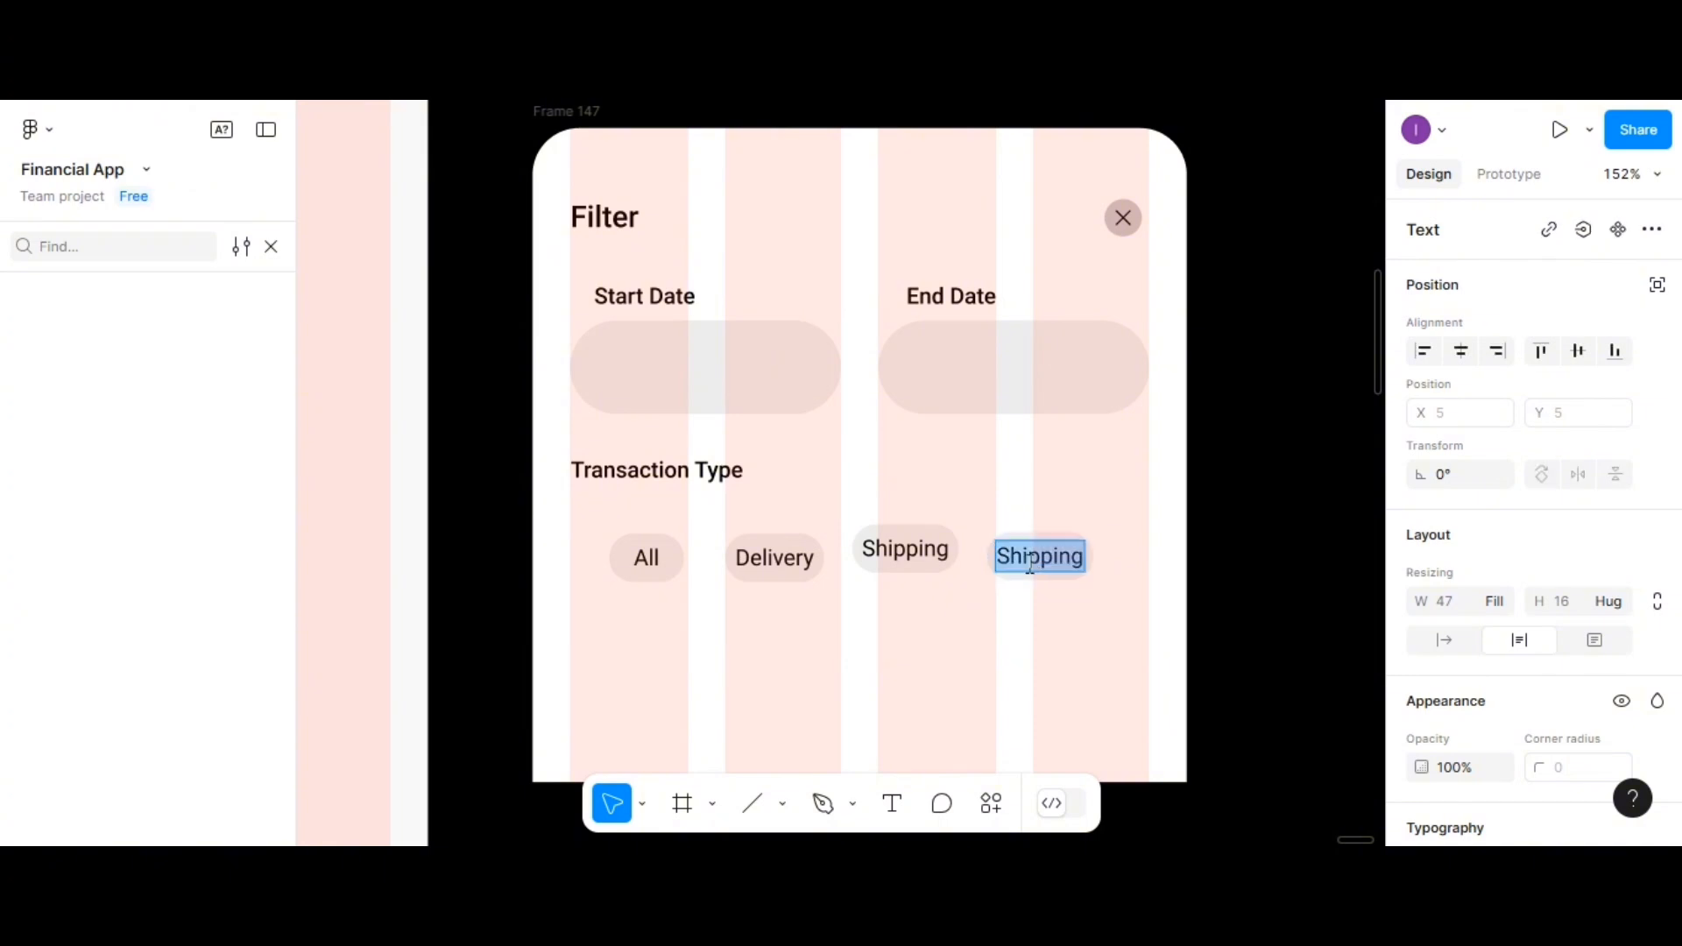
text(C)
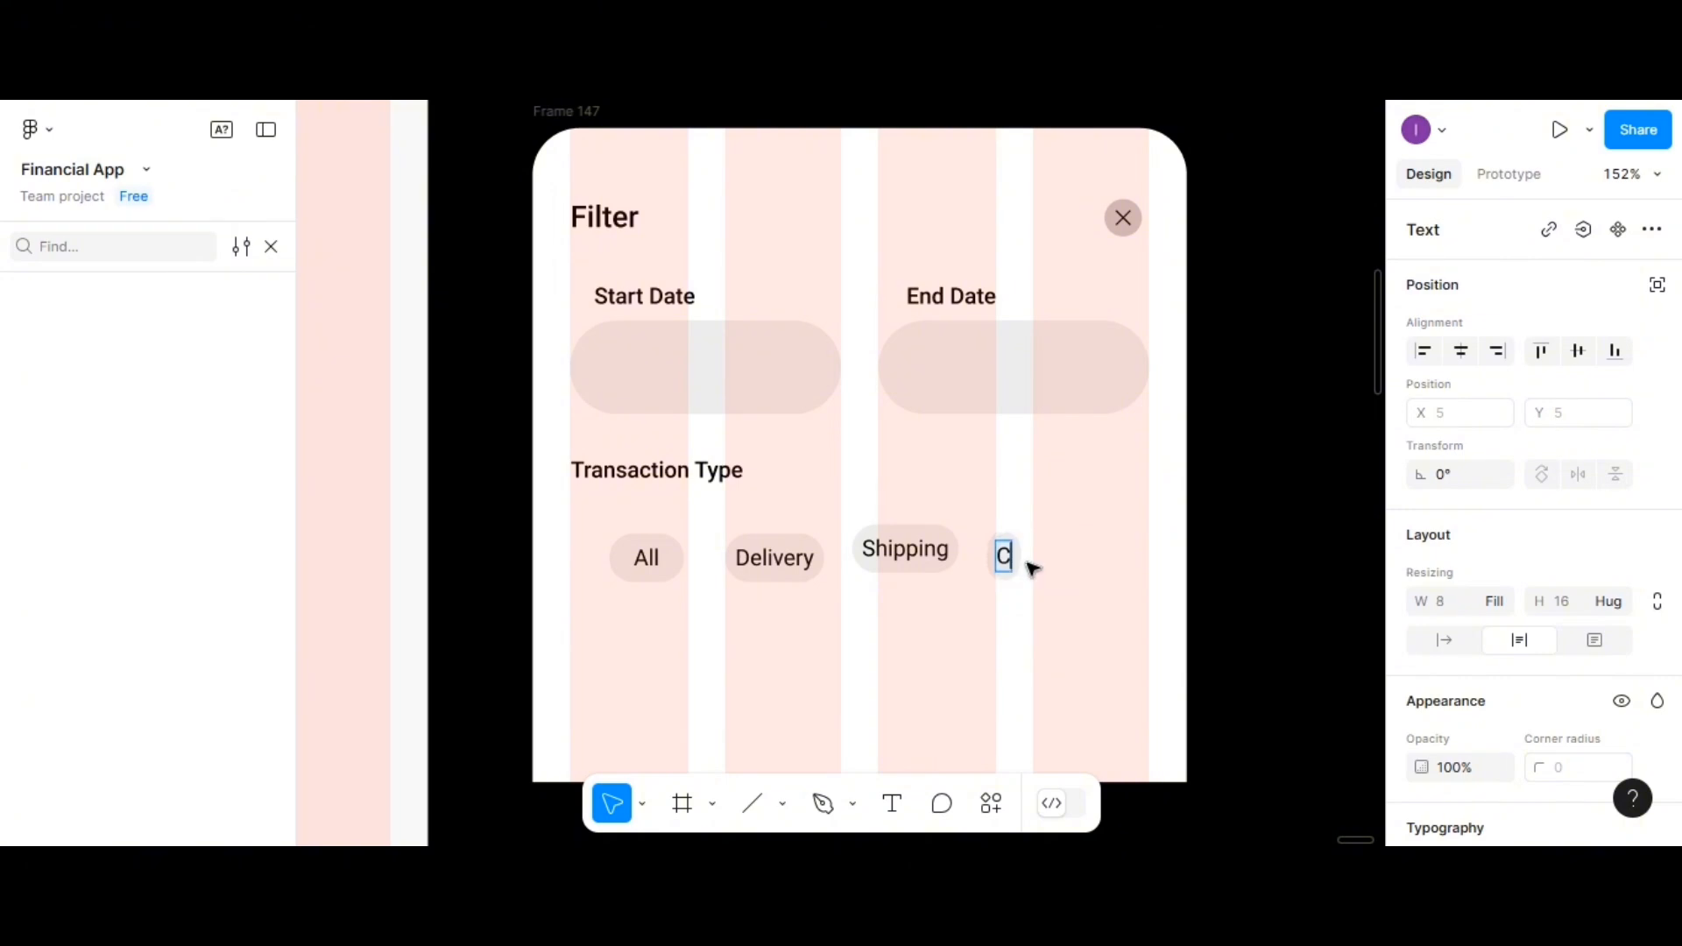
text(urrency)
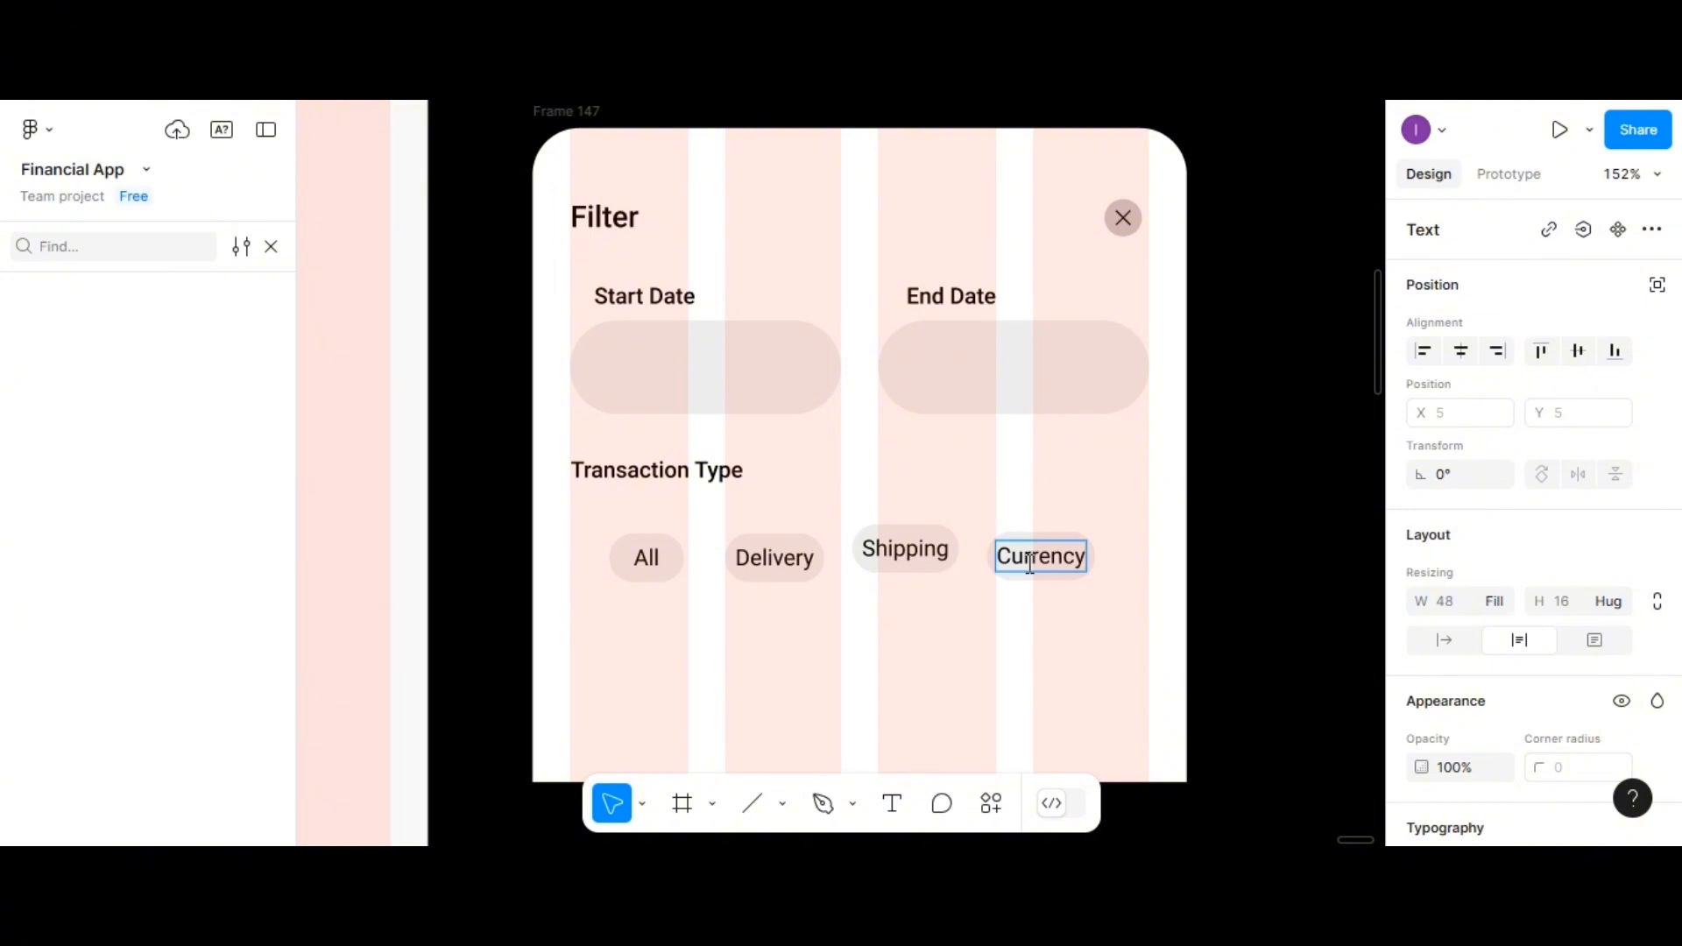
key(Escape)
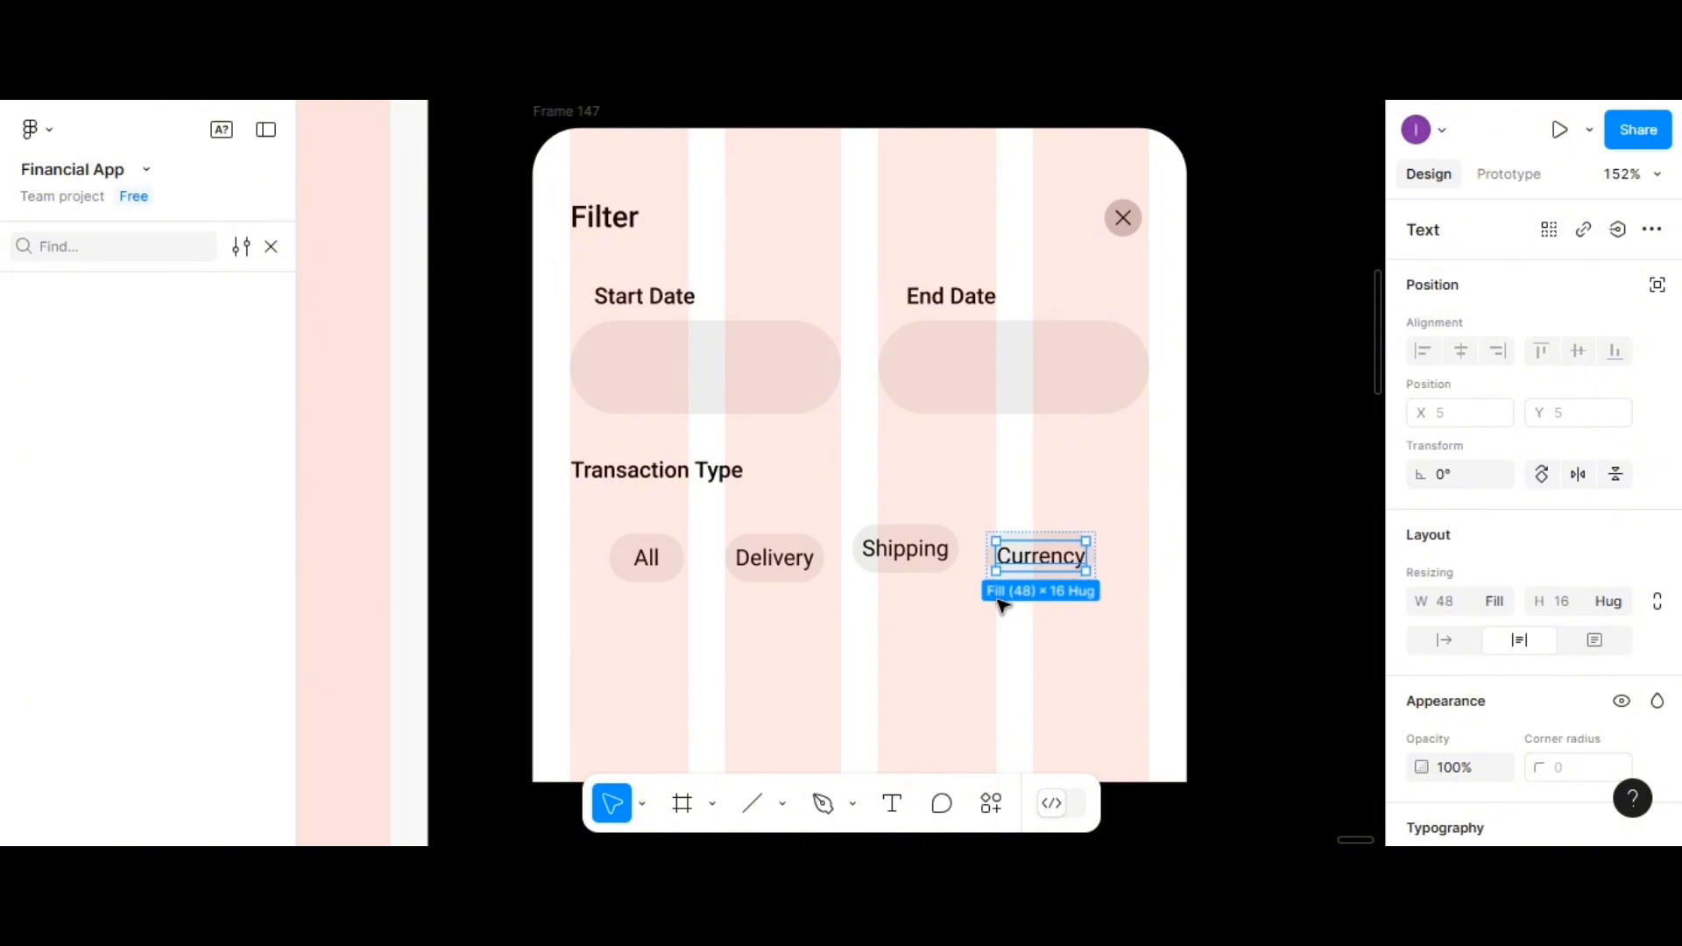
Align the All, Delivery, Shipping and Currency pills on their vertical centers
click(671, 571)
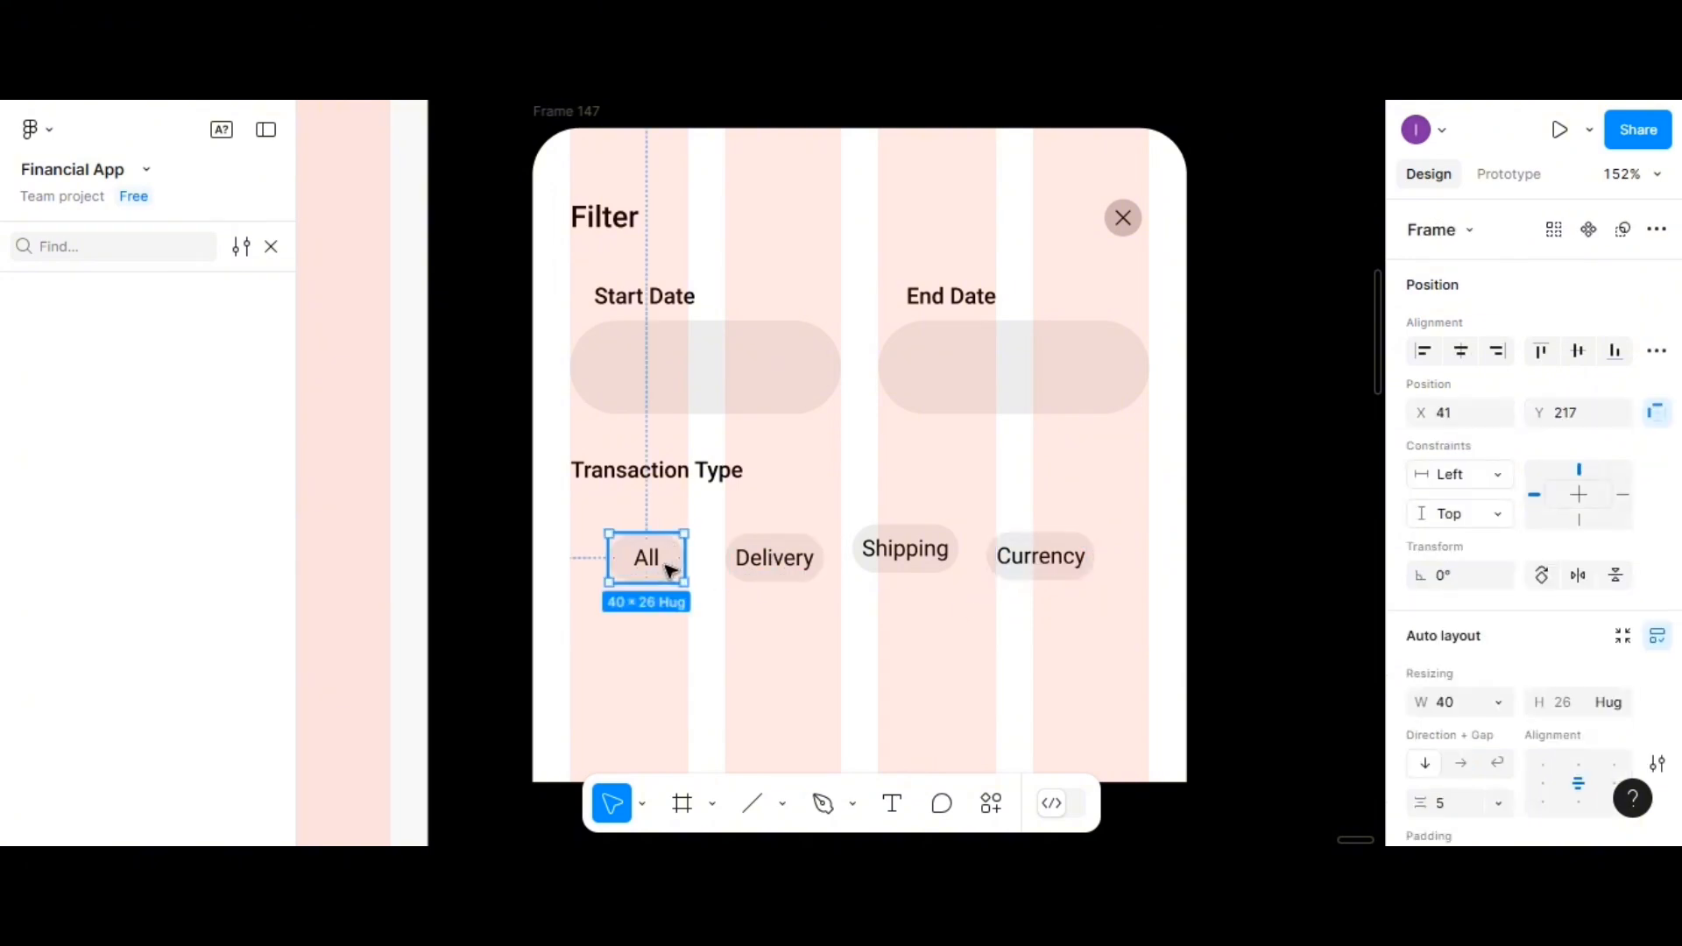
shift+click(758, 570)
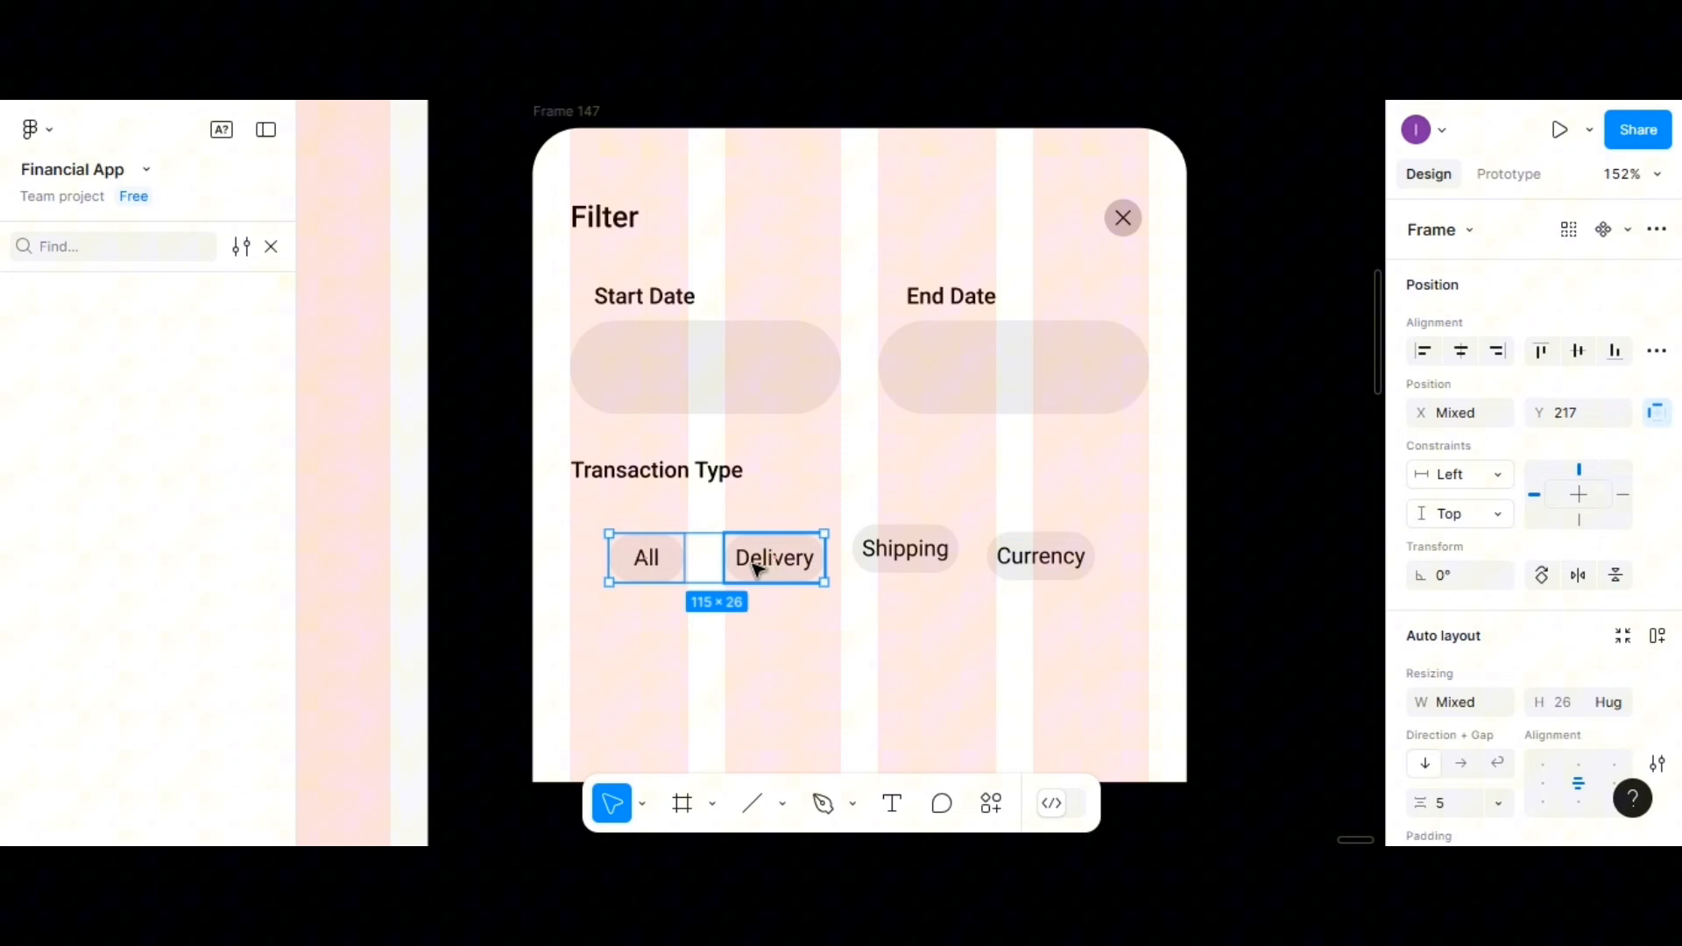
shift+click(901, 569)
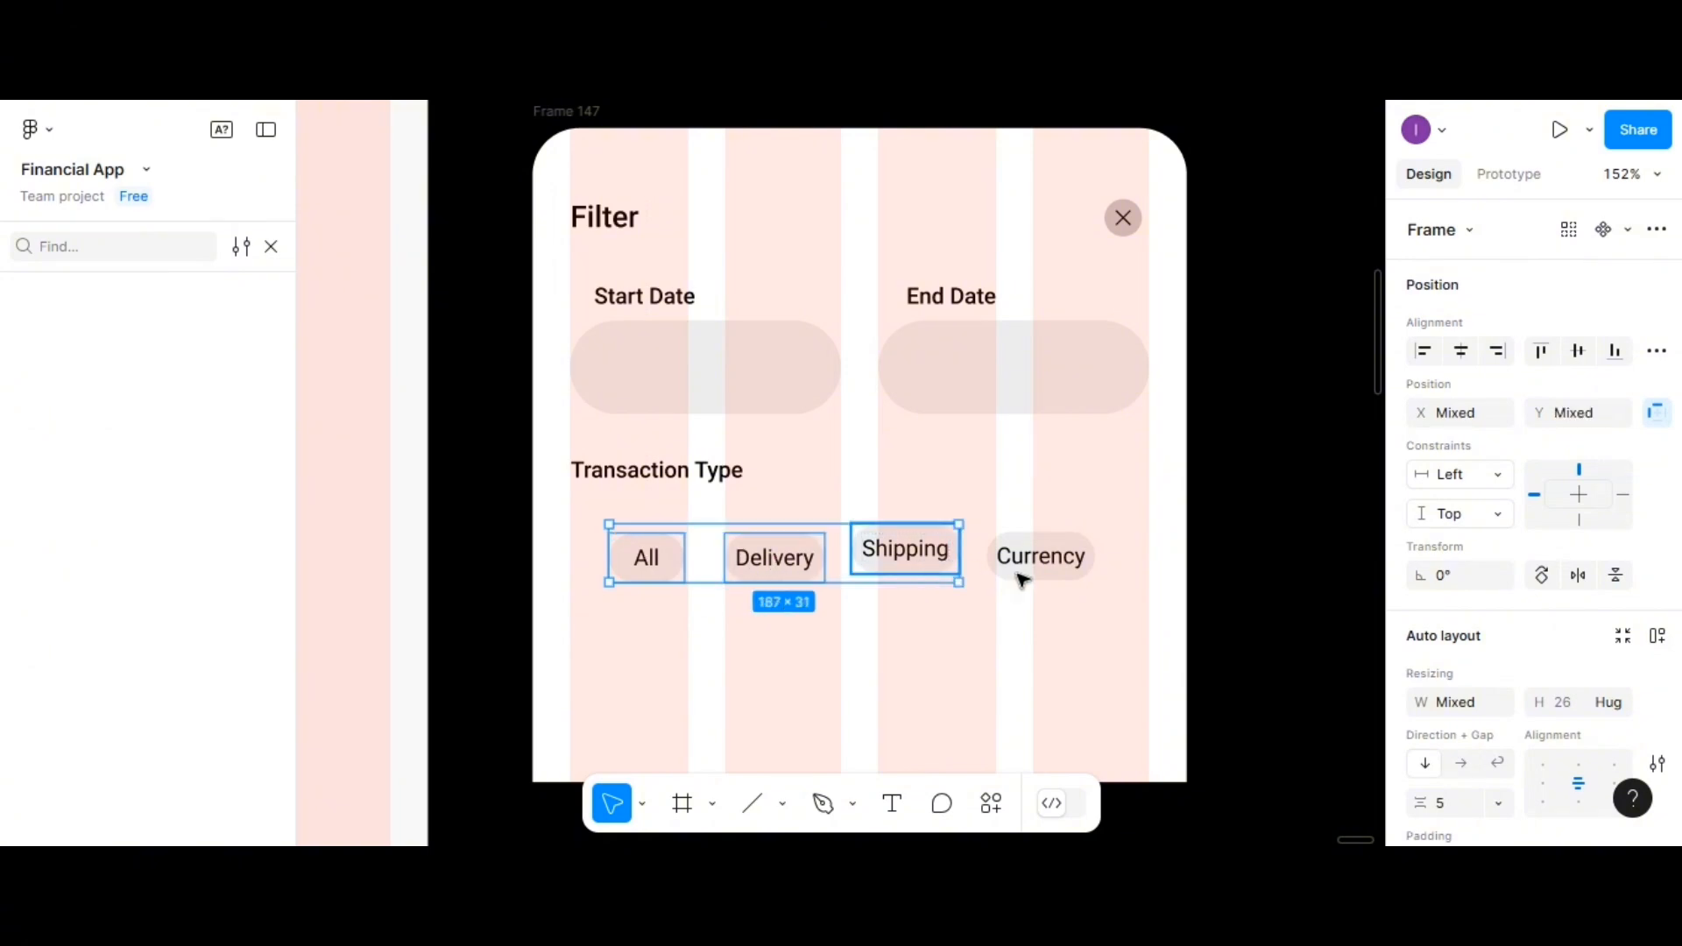
shift+click(1021, 574)
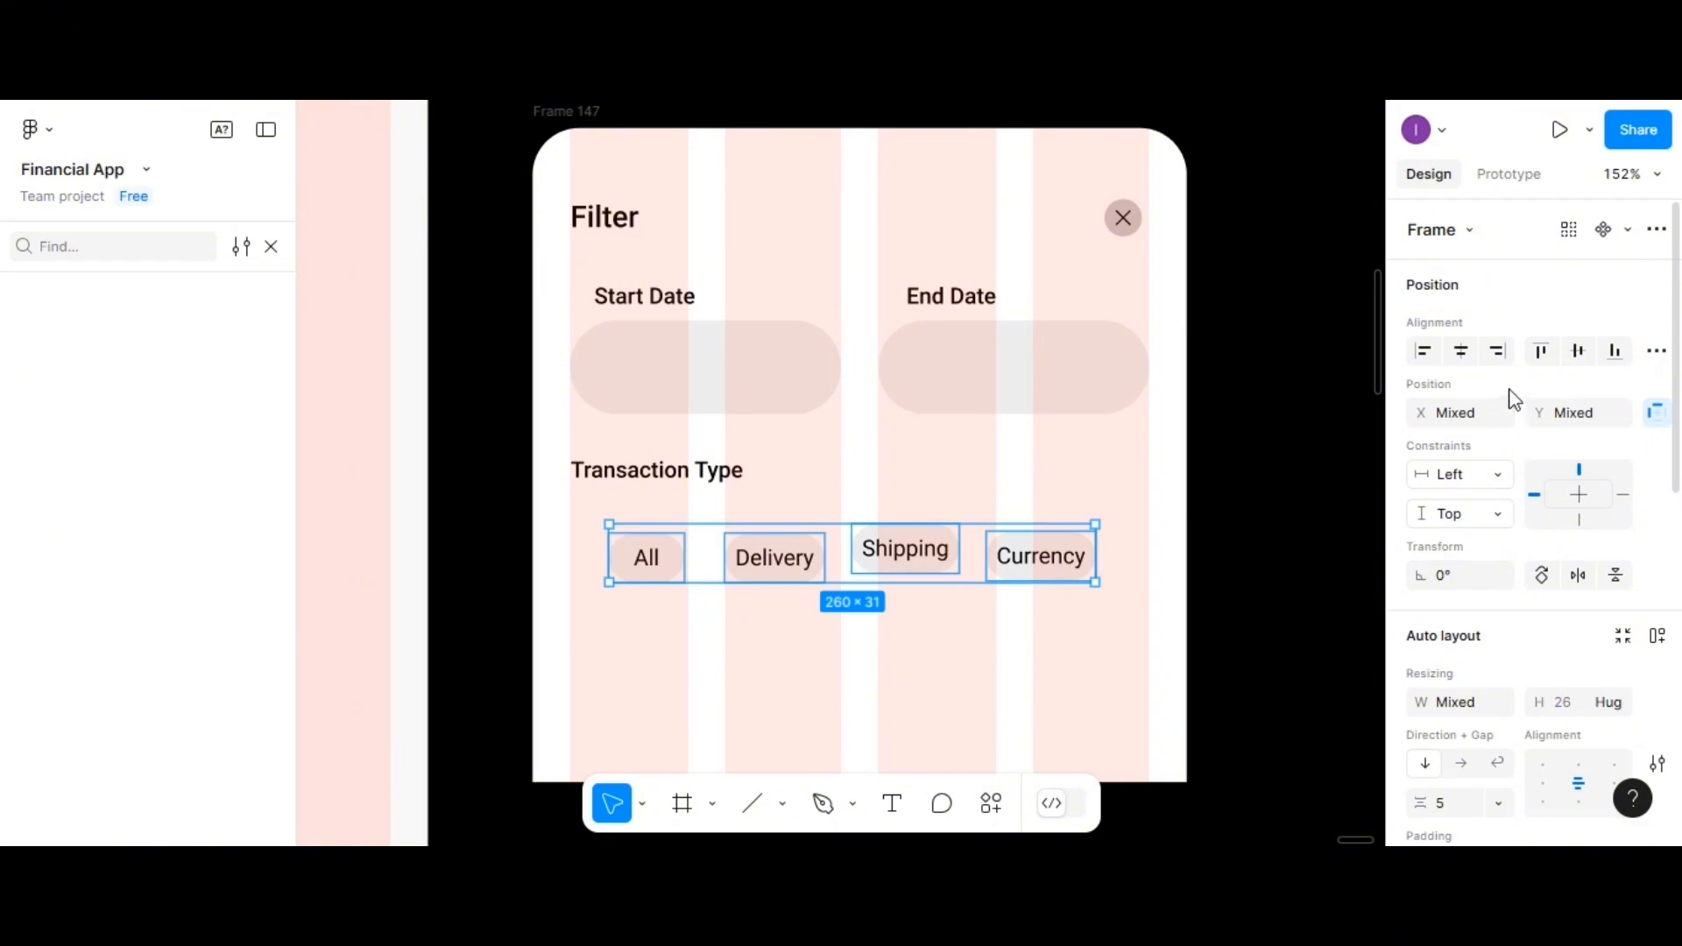
click(1579, 351)
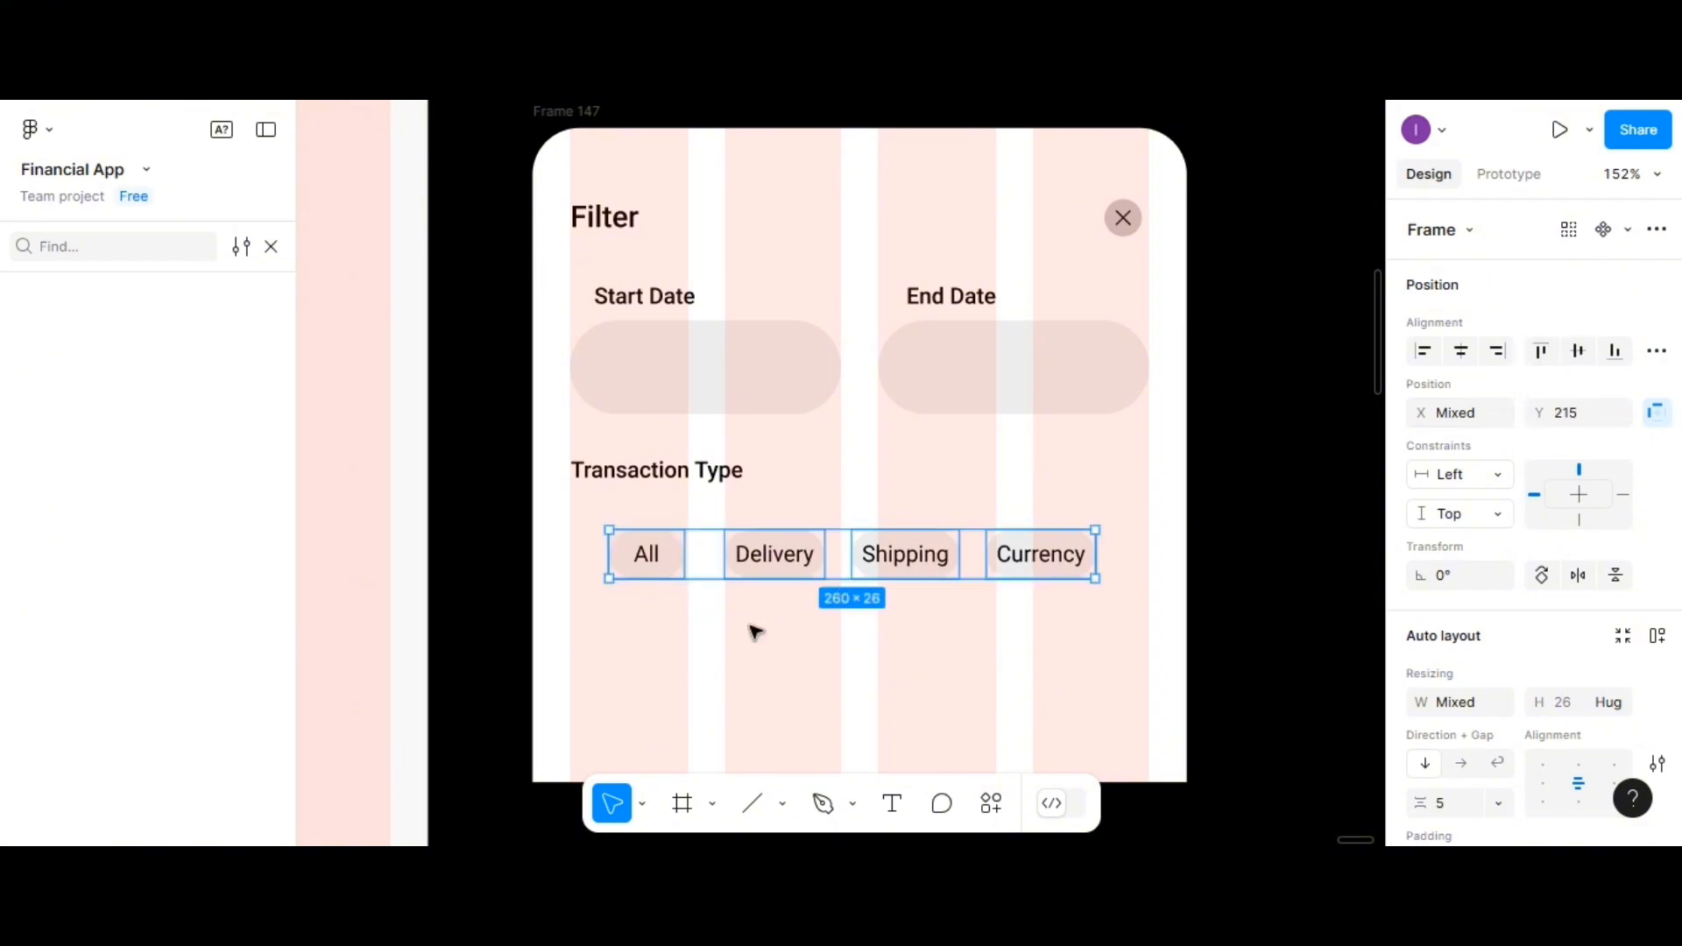
click(725, 640)
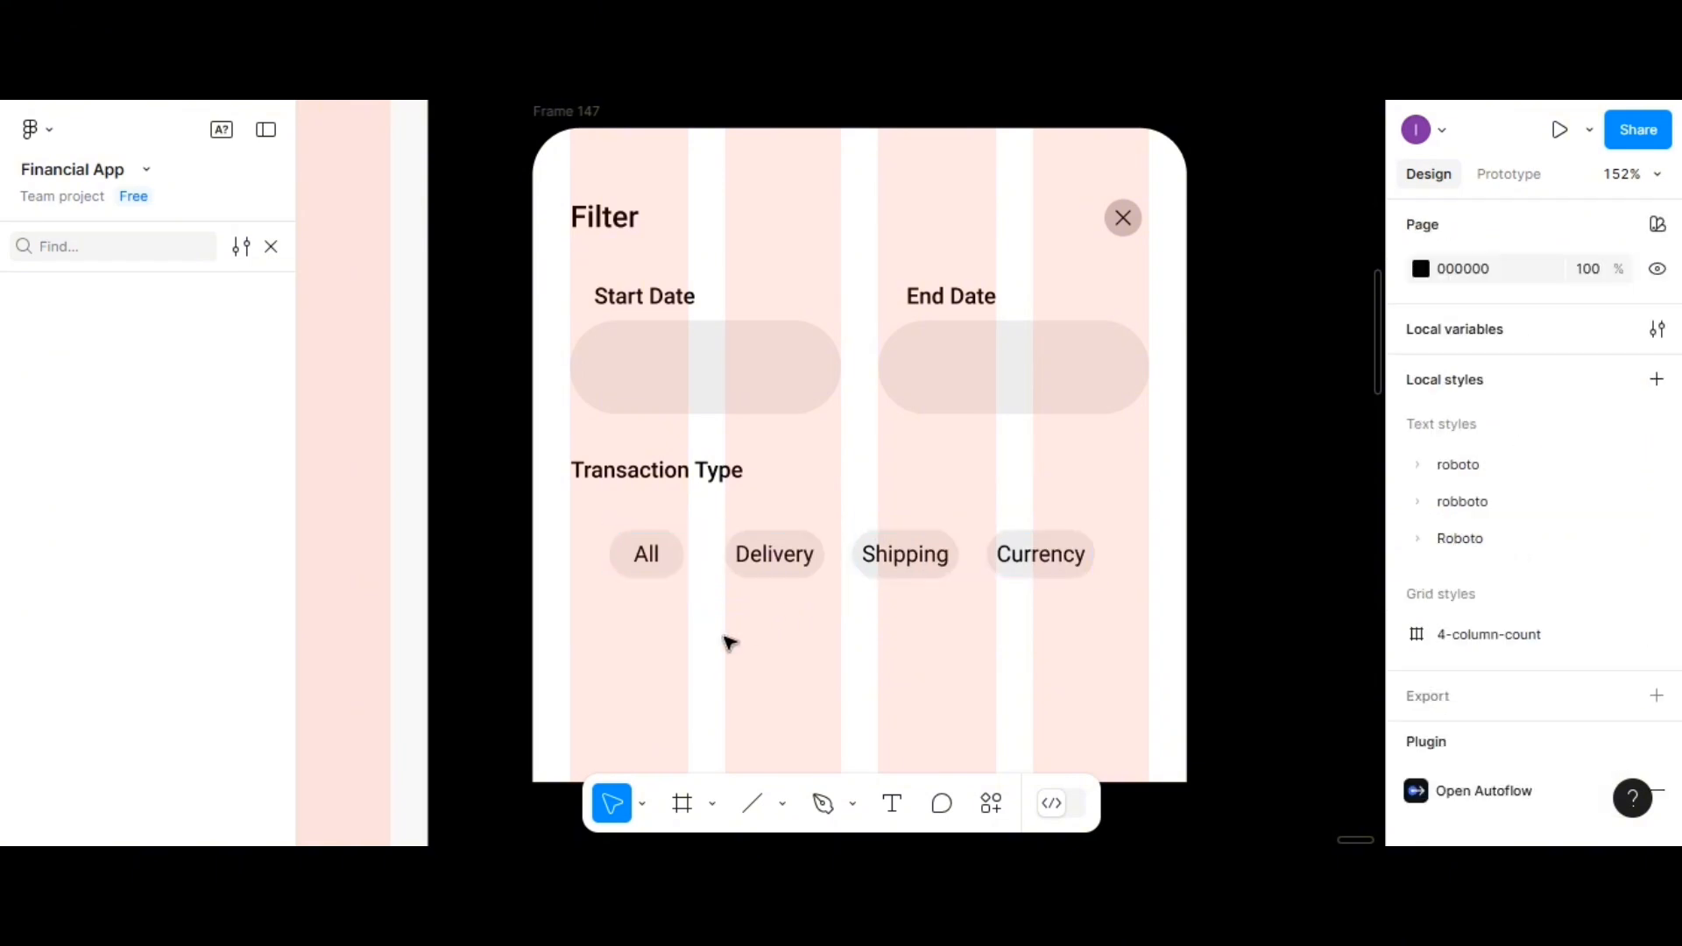
Set the horizontal padding of the Delivery, Shipping and Currency pills to 10
click(787, 565)
shift+click(878, 564)
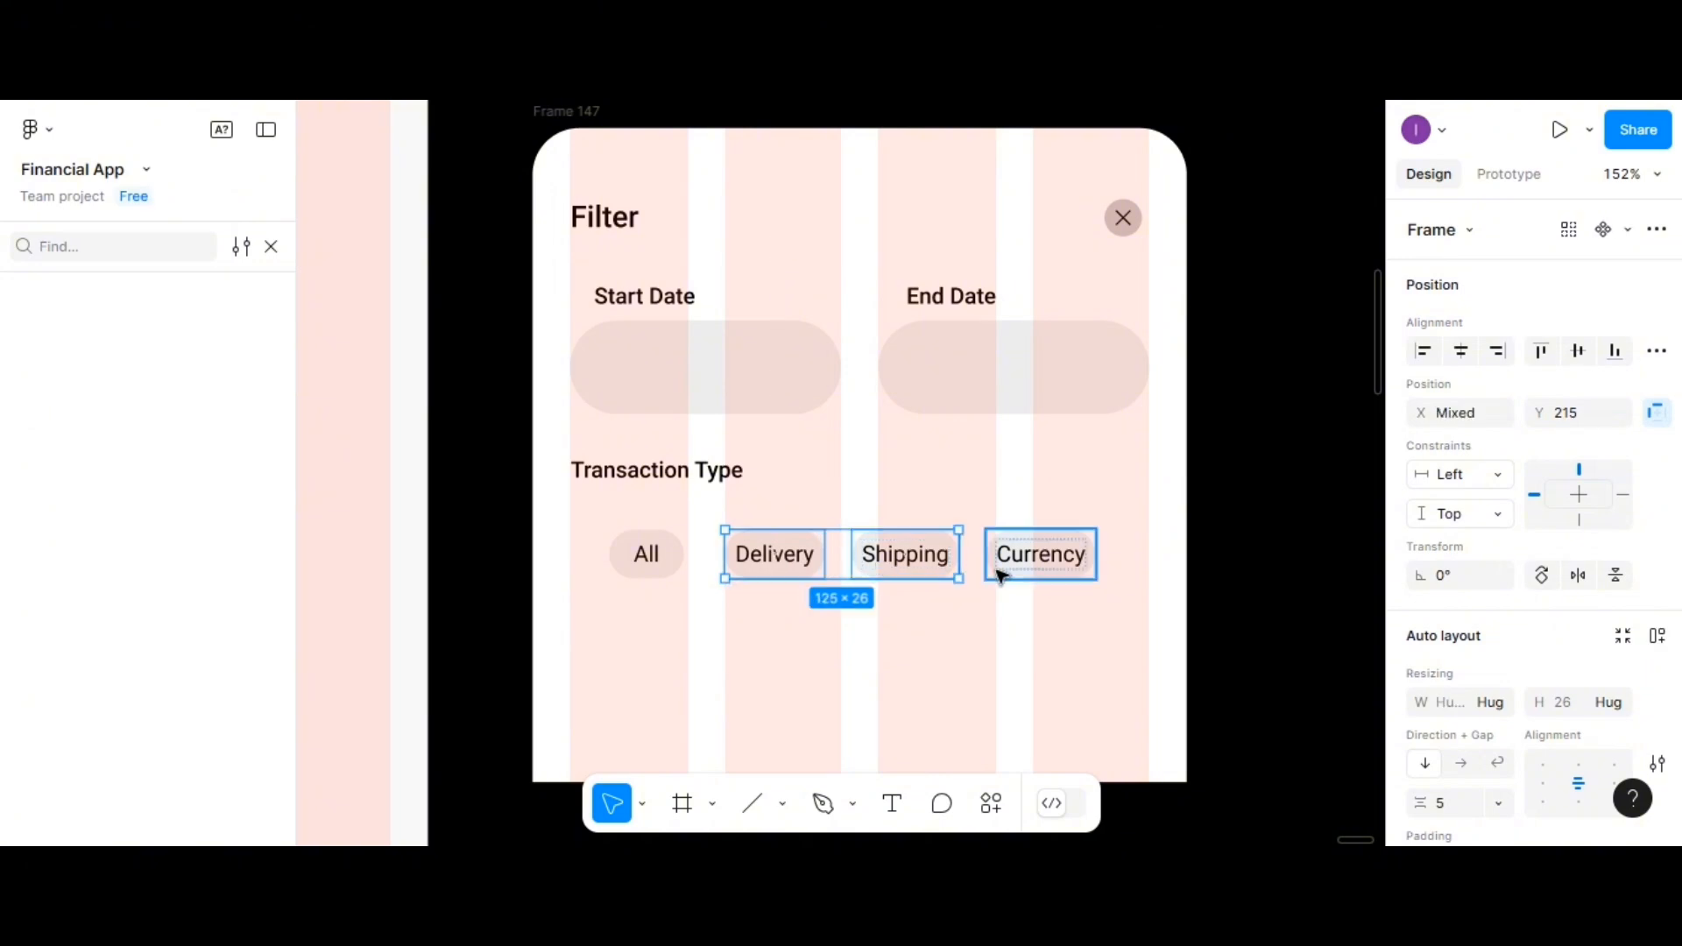
shift+click(1038, 565)
scroll(1467, 644, down, 3)
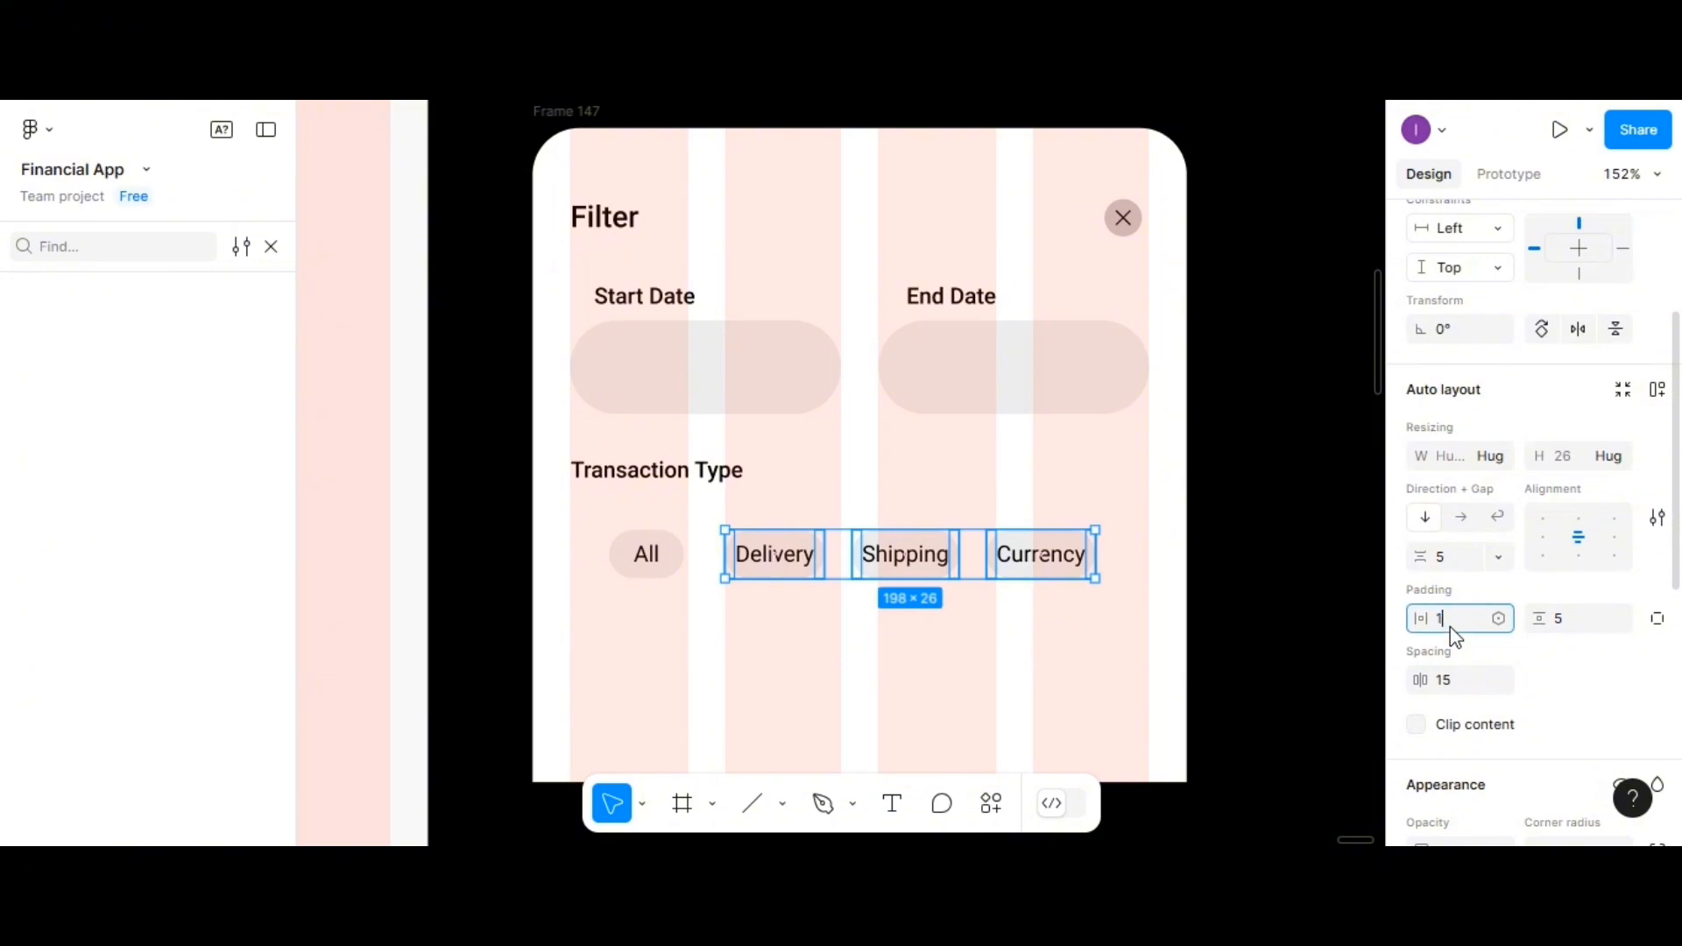
text(10)
key(Return)
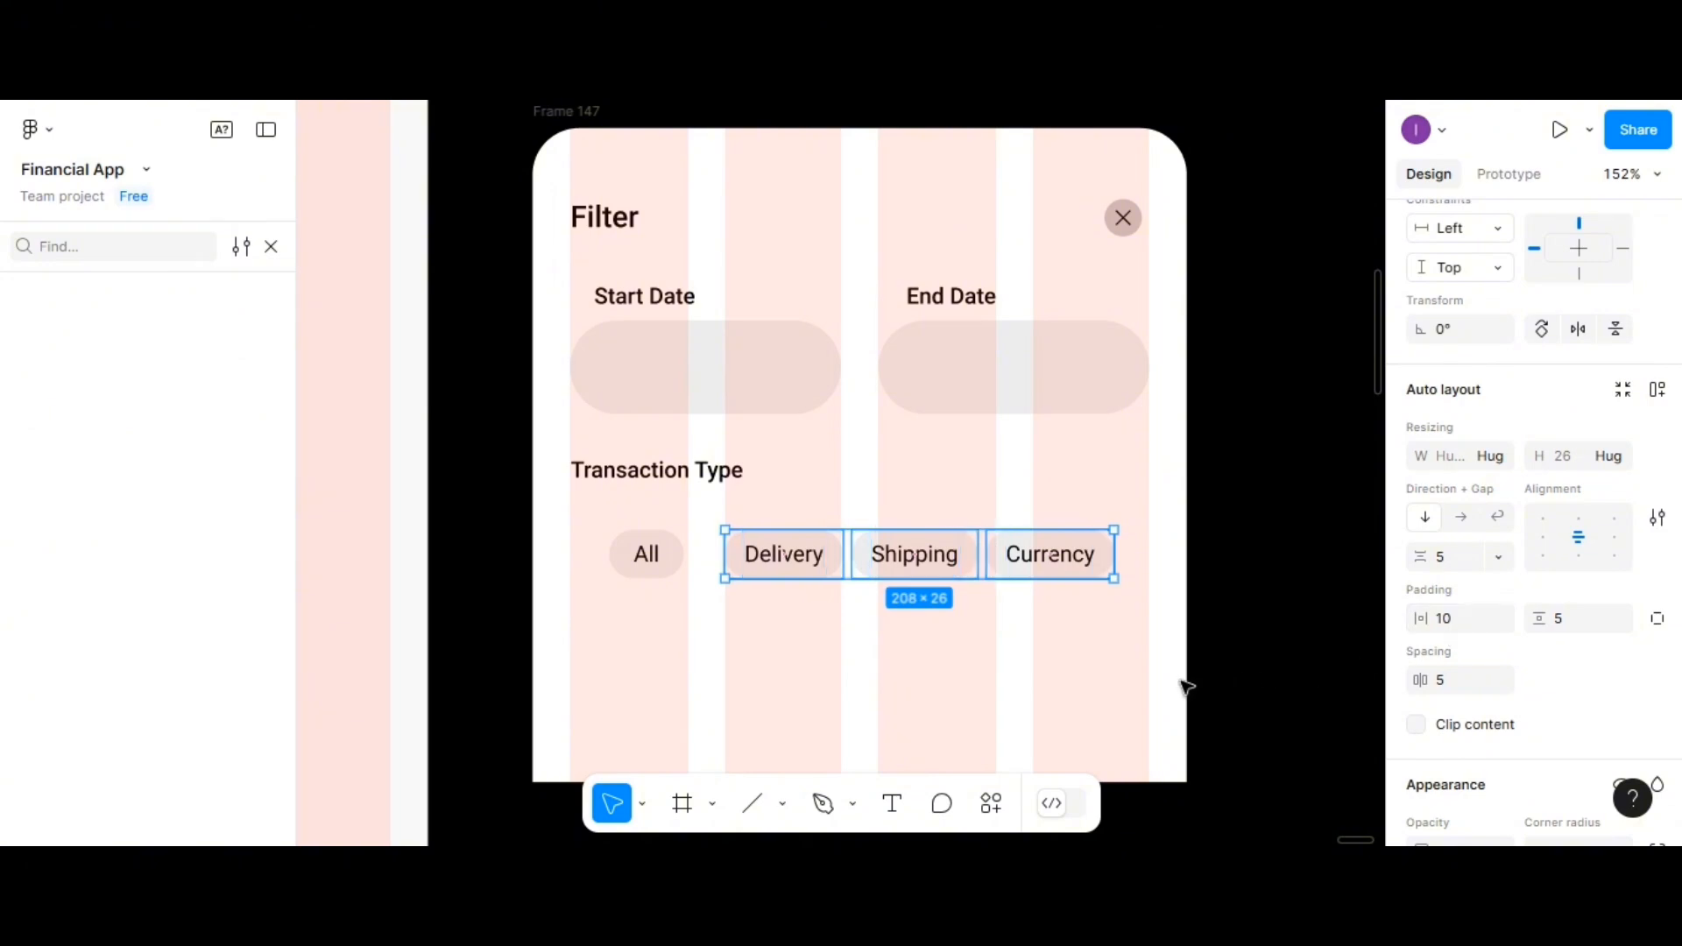
click(1041, 670)
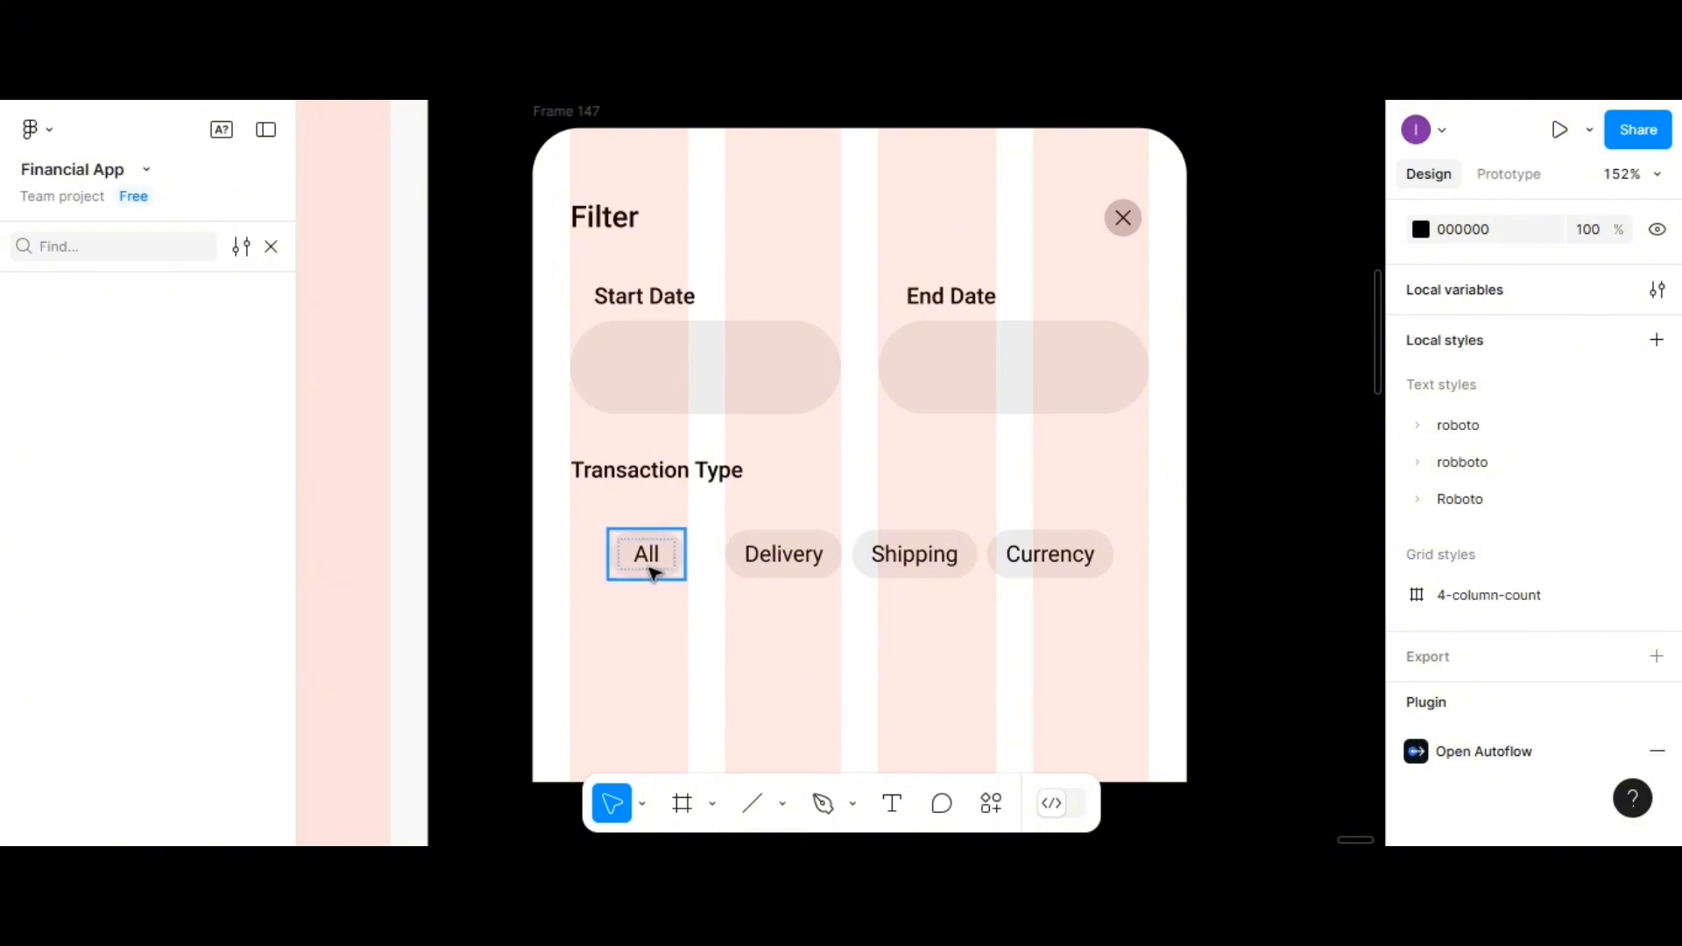
Move the All pill to the first grid column's left edge and distribute the horizontal spacing of all four Transaction Type pills
drag(652, 572, 618, 570)
shift+click(791, 569)
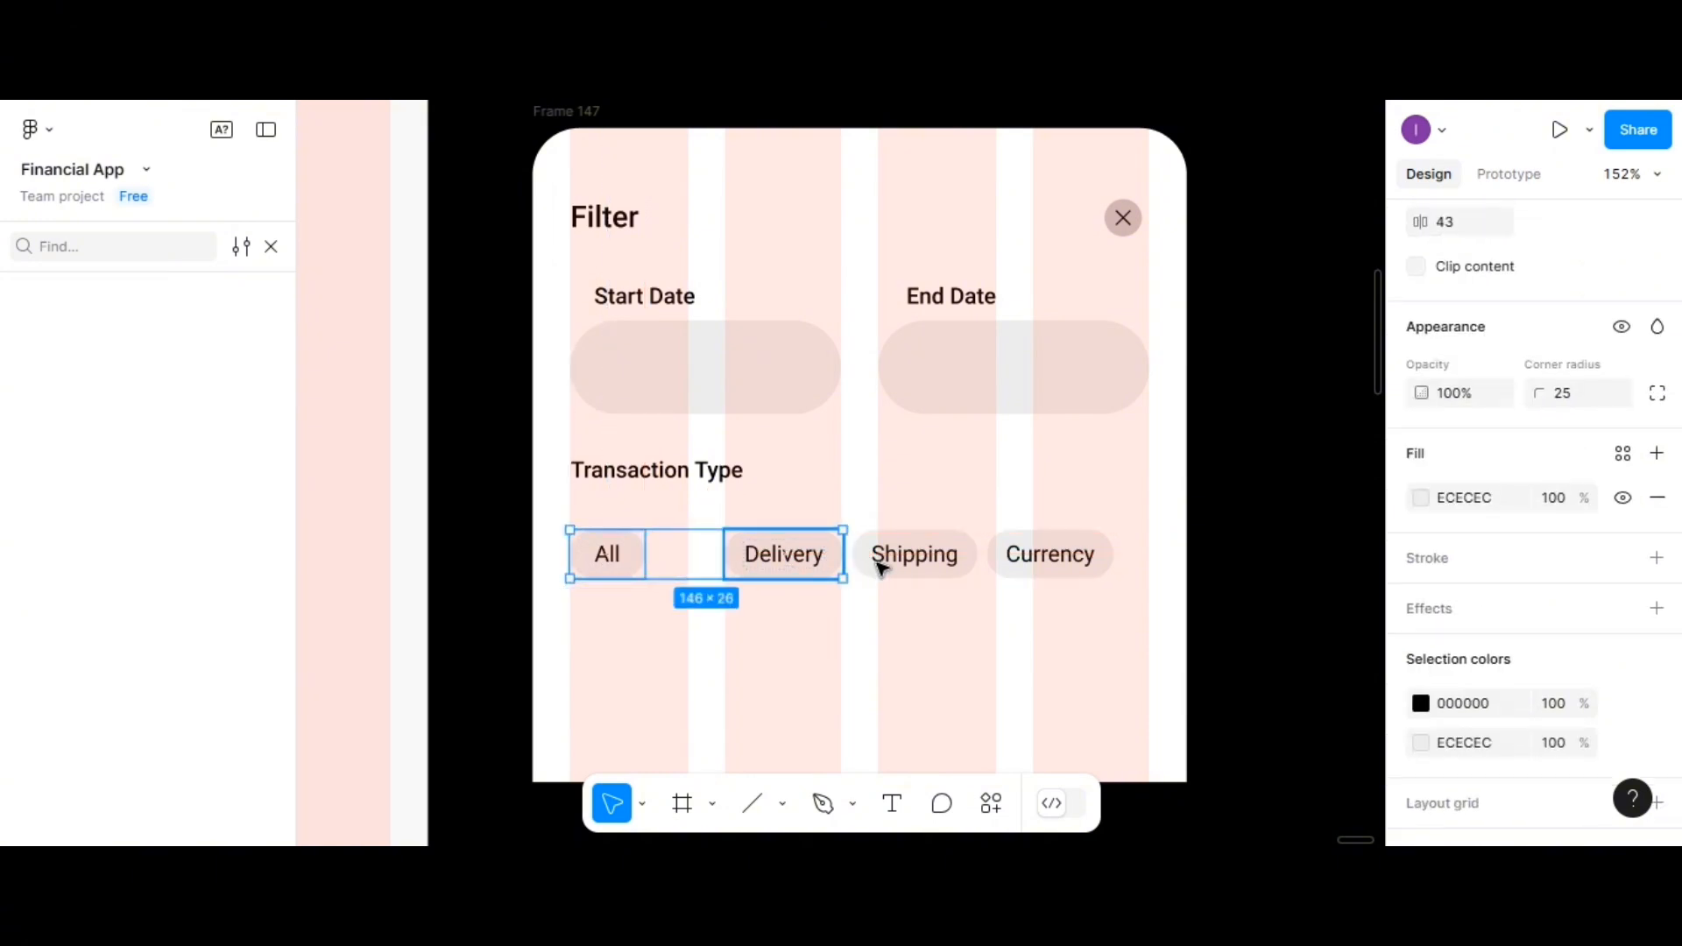
shift+click(946, 564)
shift+click(1048, 560)
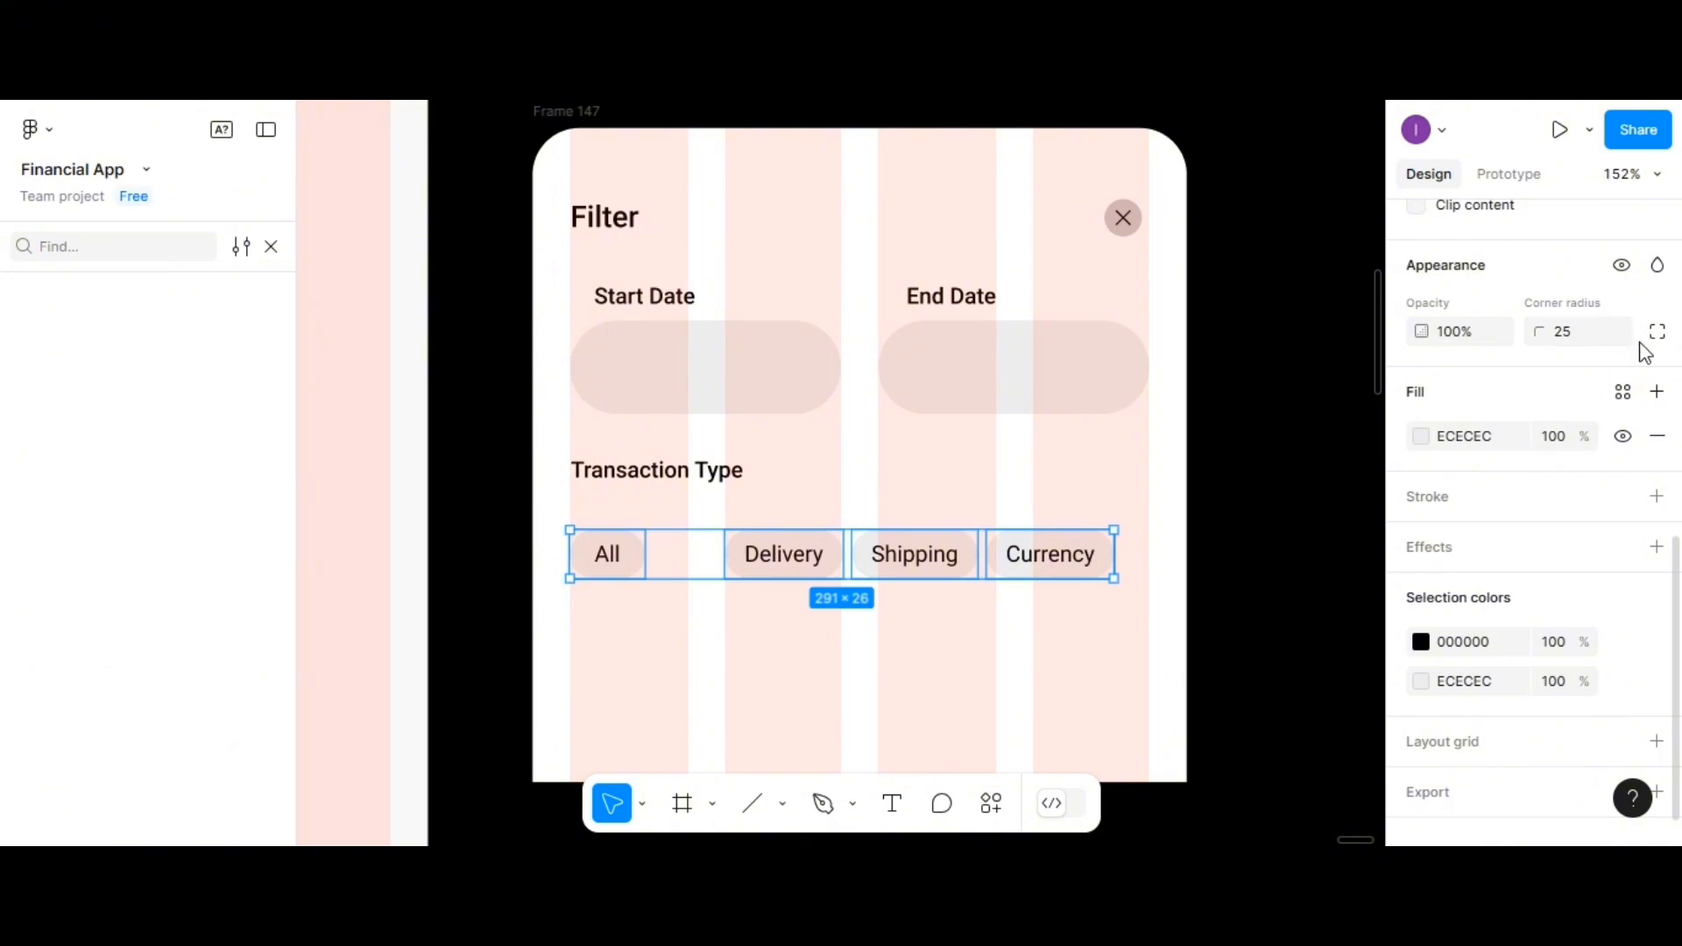
scroll(1638, 368, up, 5)
scroll(1643, 372, up, 5)
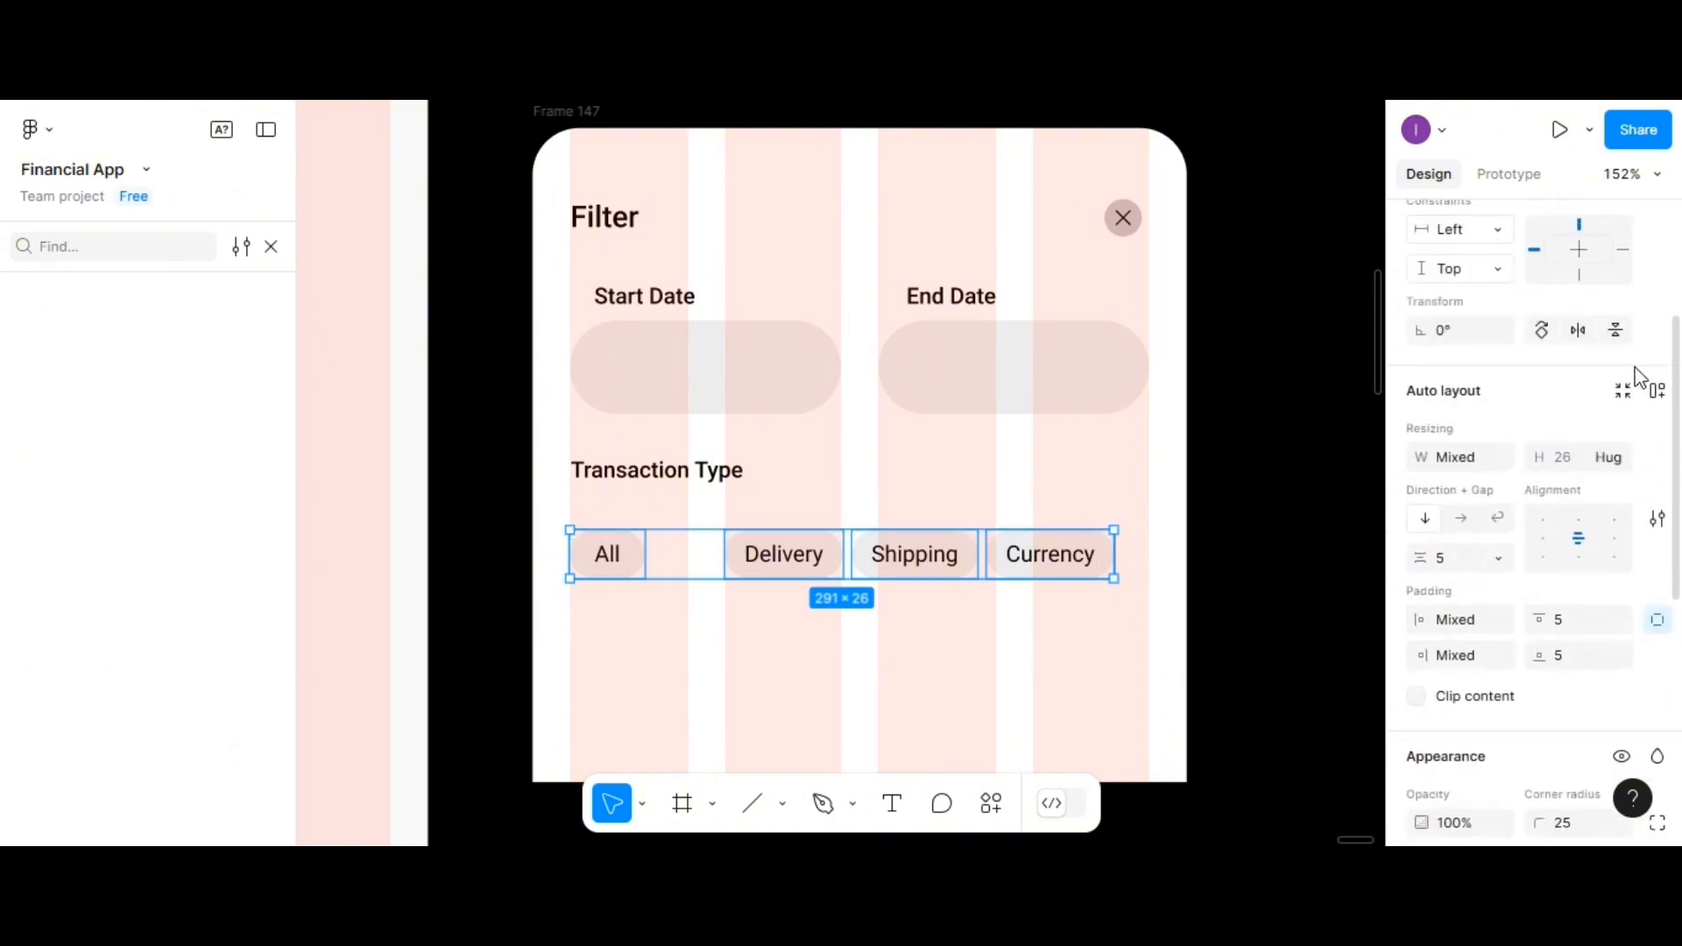
click(1656, 353)
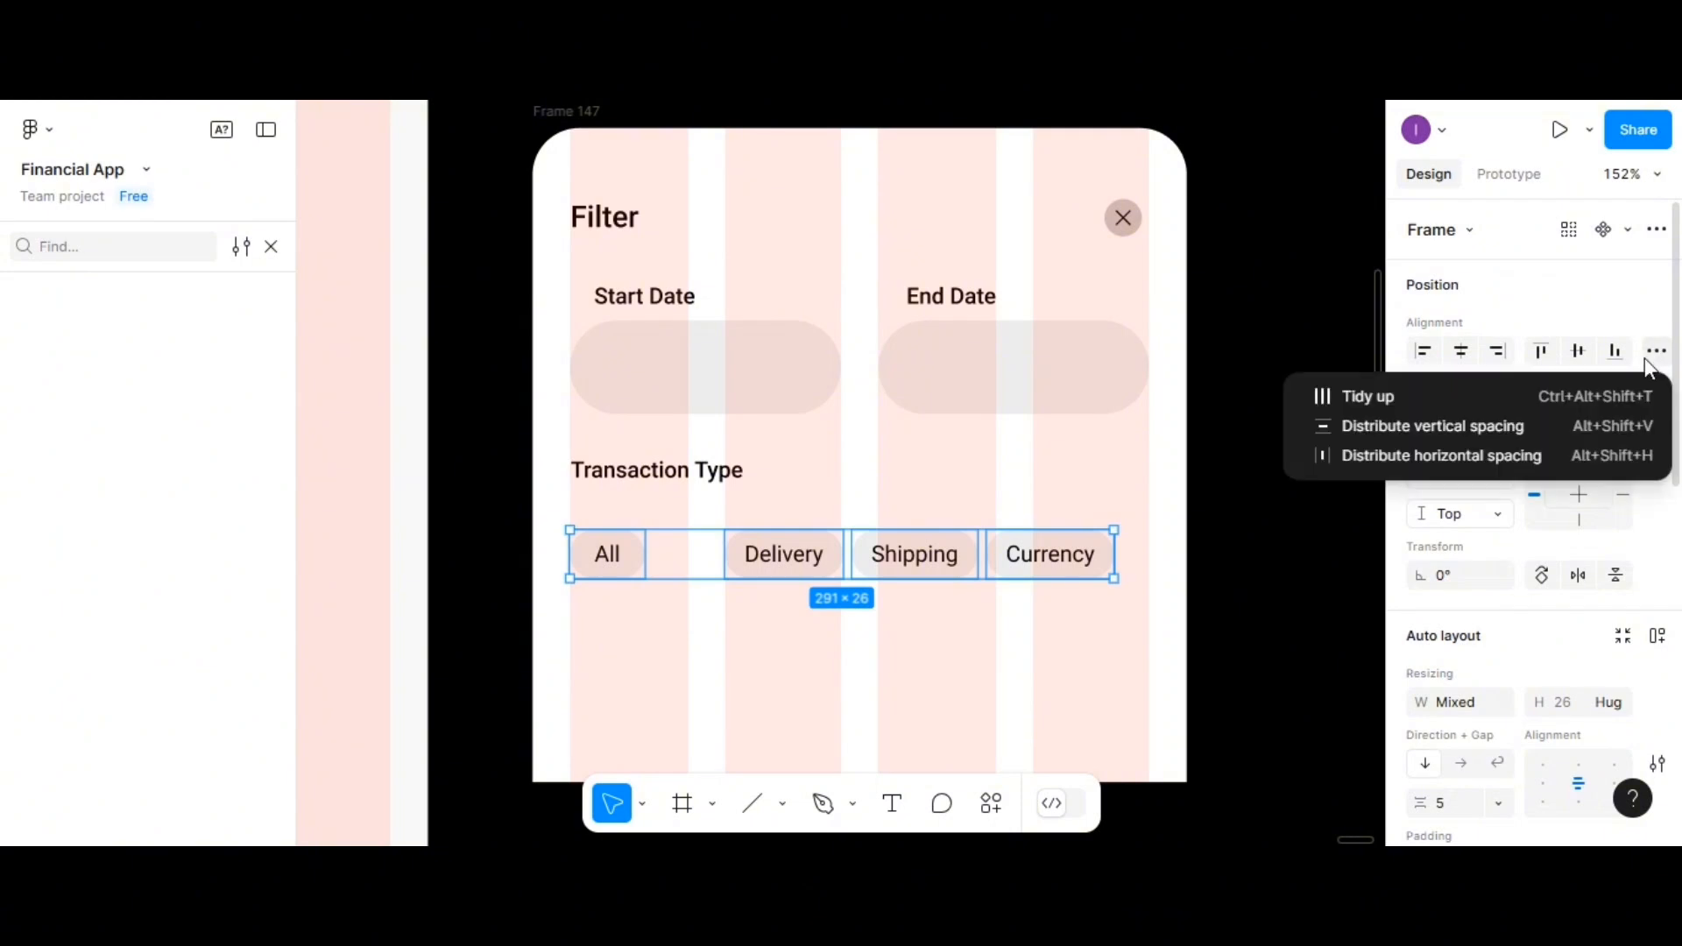
click(1526, 447)
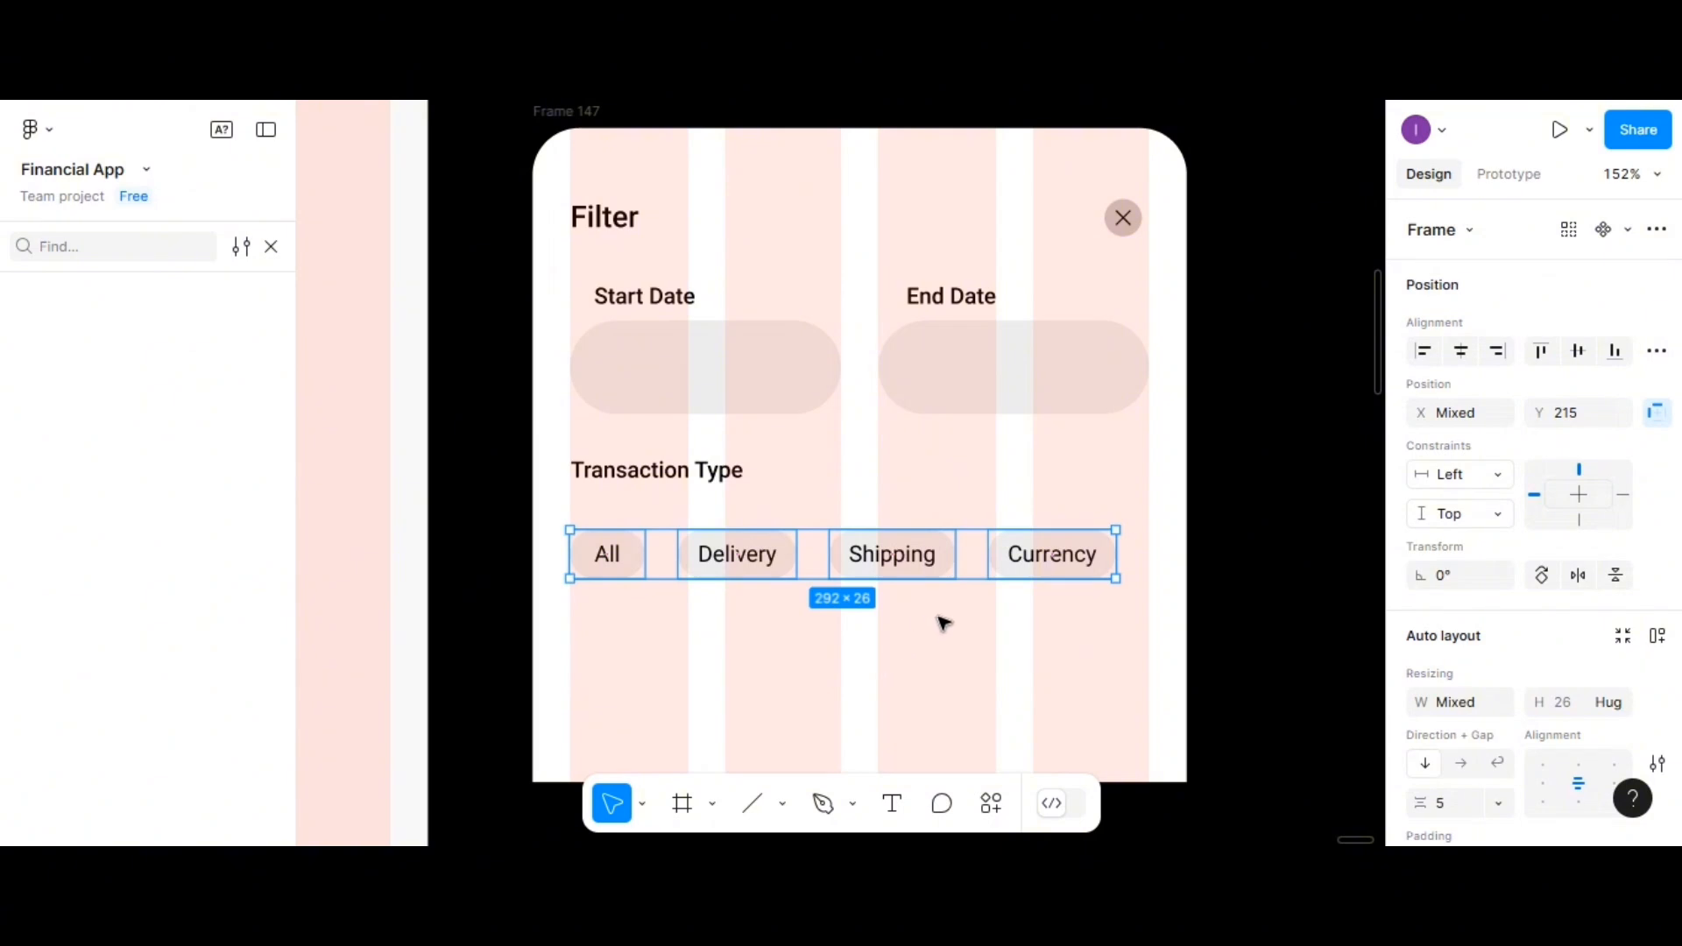
Move the Currency pill to the right edge of the card's last grid column, keeping it level with the others
click(1102, 556)
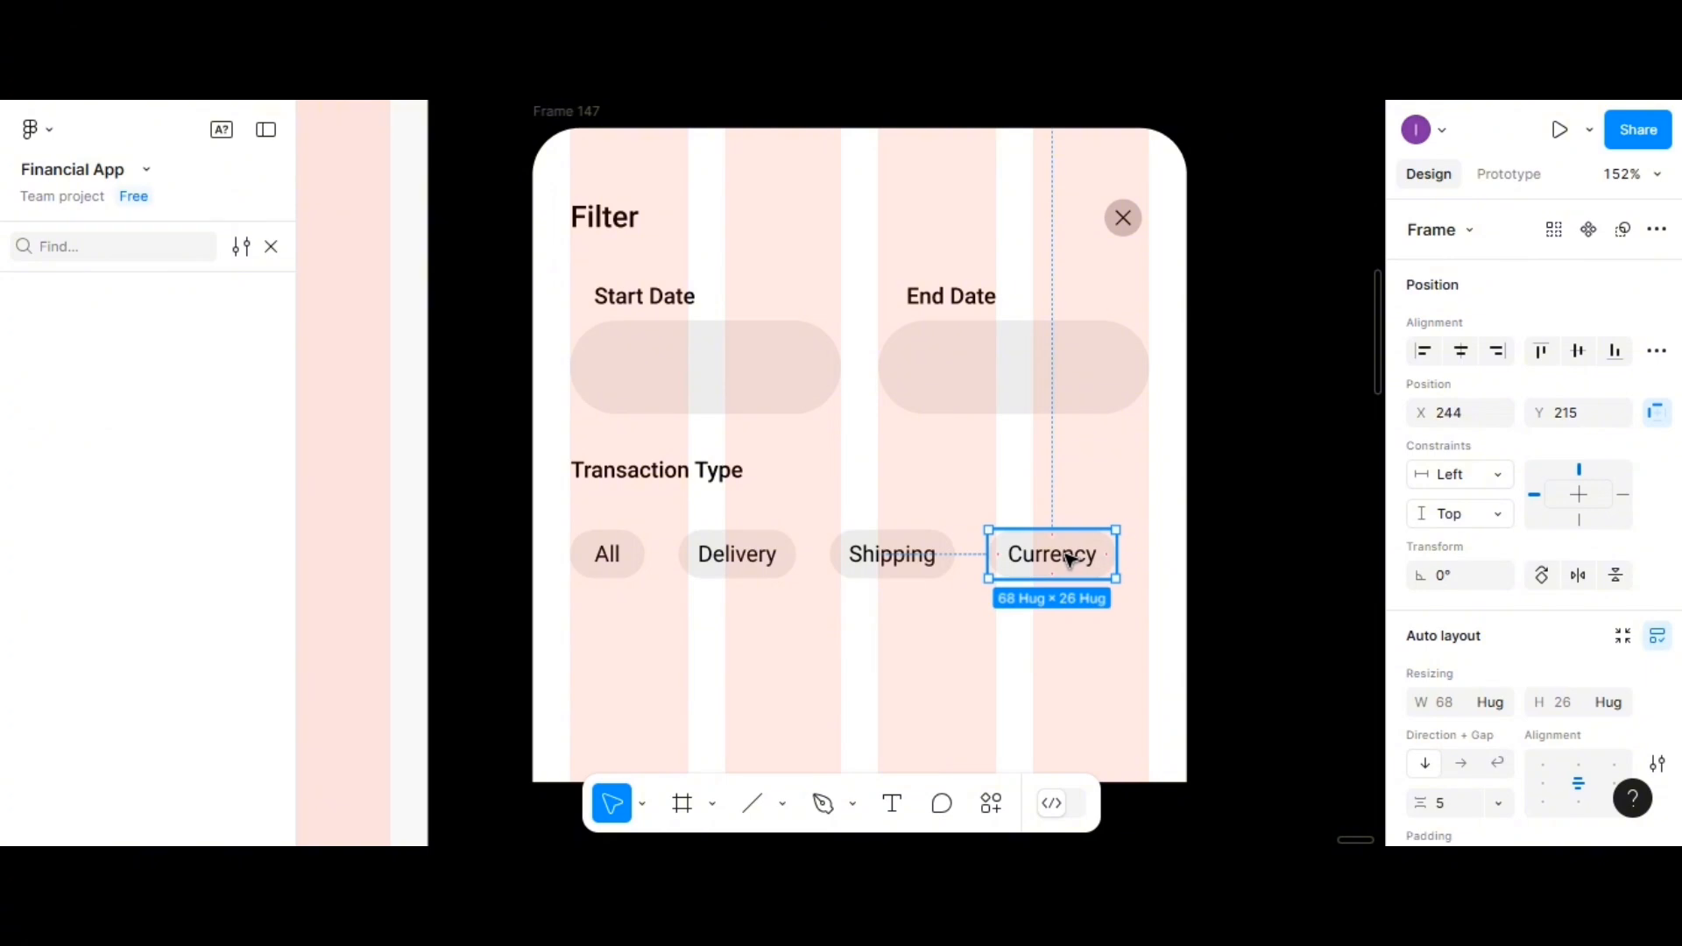
drag(1070, 559, 1104, 555)
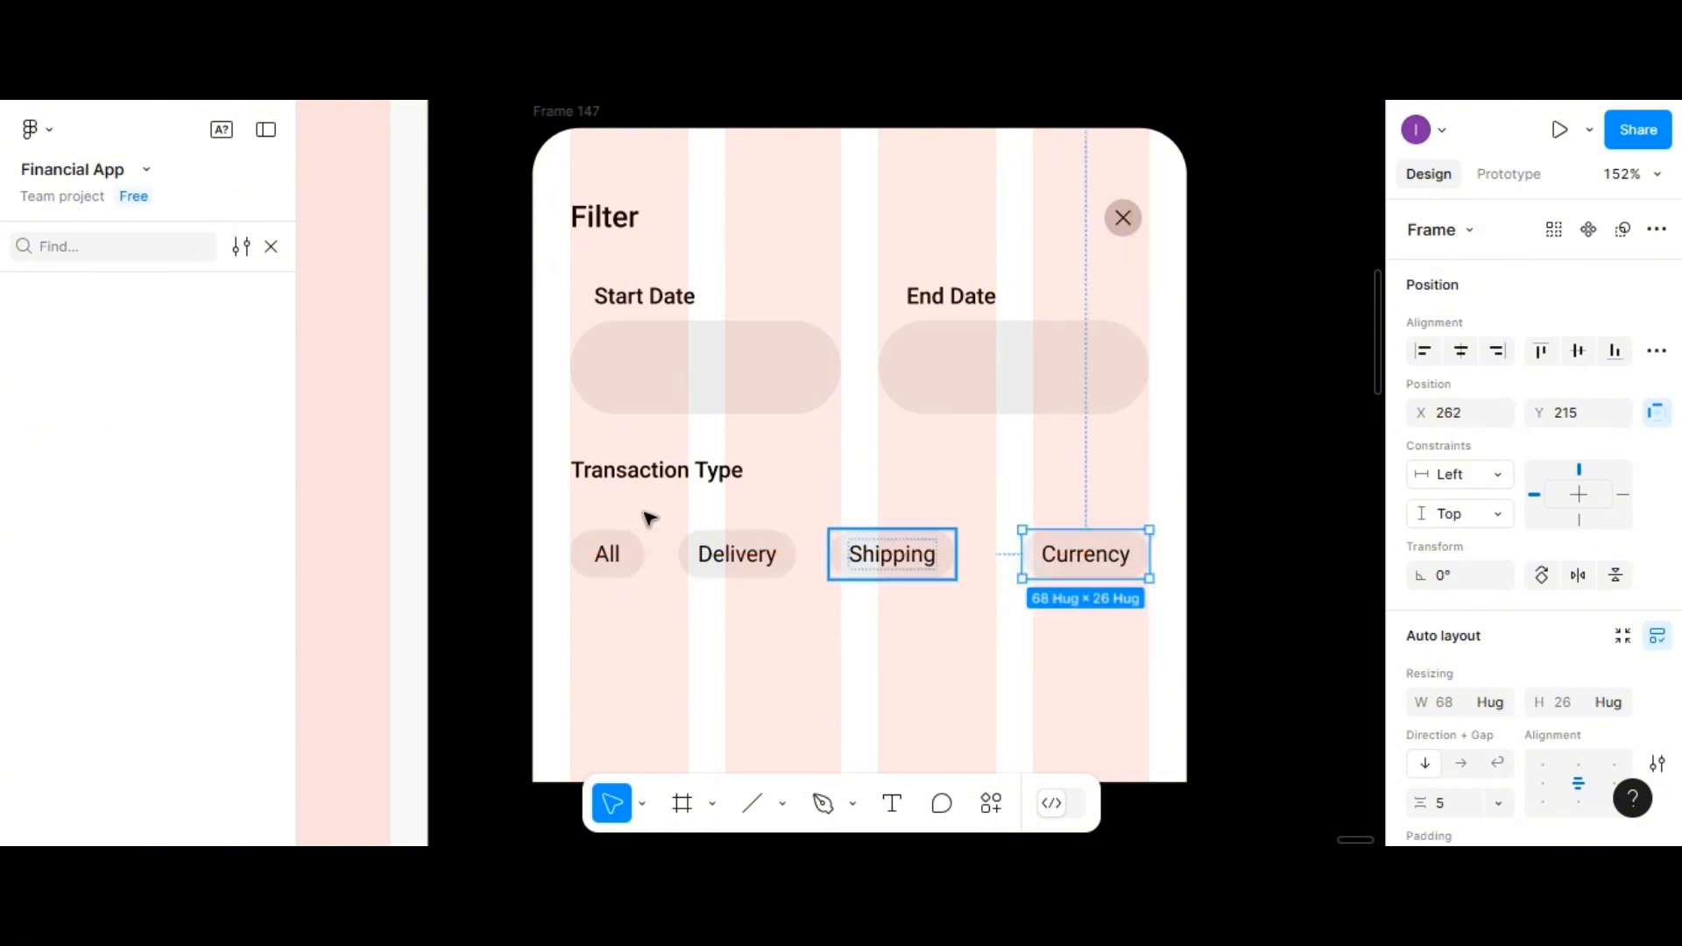
Distribute the horizontal spacing of the All, Delivery, Shipping and Currency pills and group the four pills
click(589, 556)
shift+click(718, 564)
shift+click(902, 569)
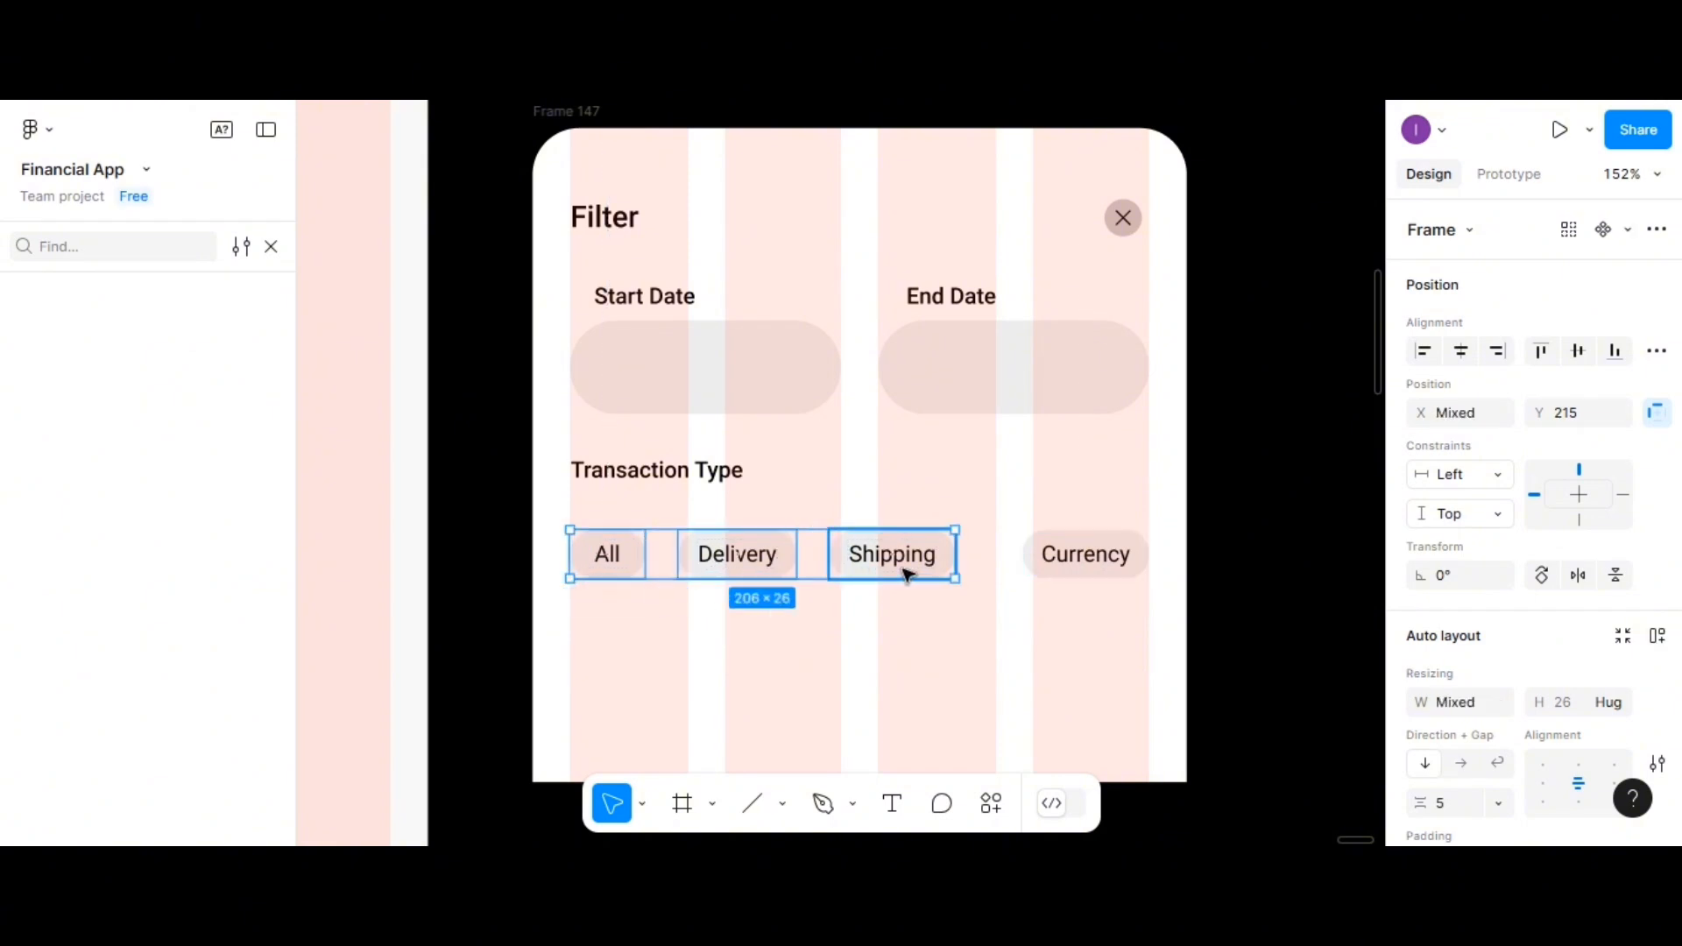
shift+click(1058, 568)
click(1654, 355)
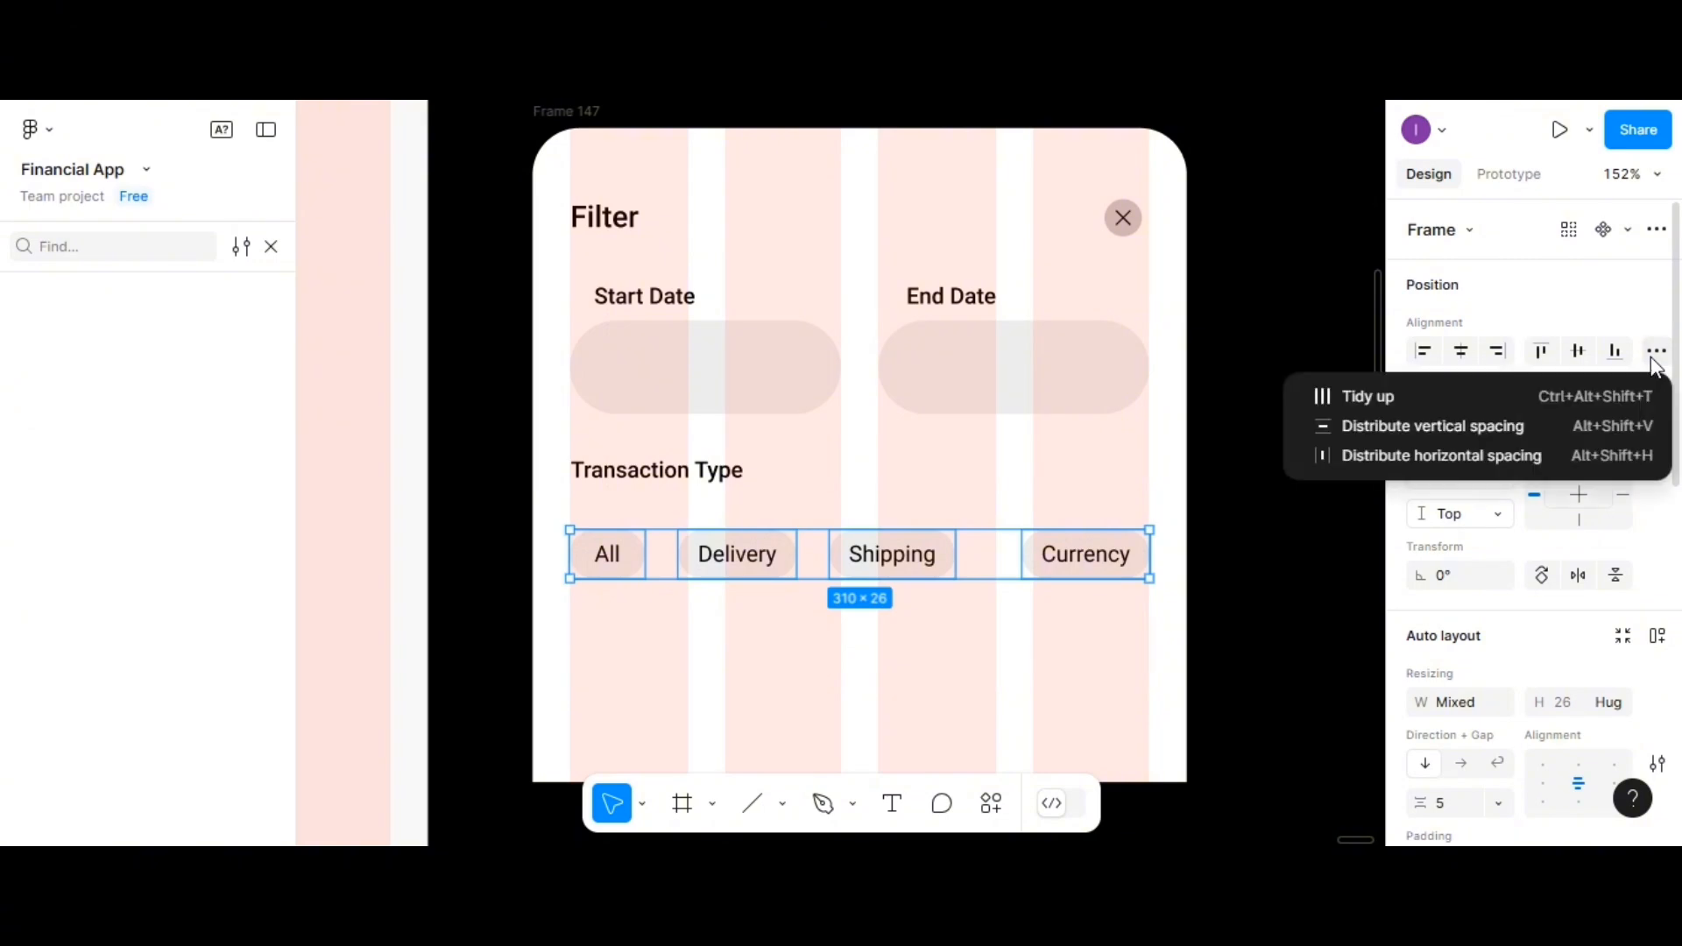
click(1544, 452)
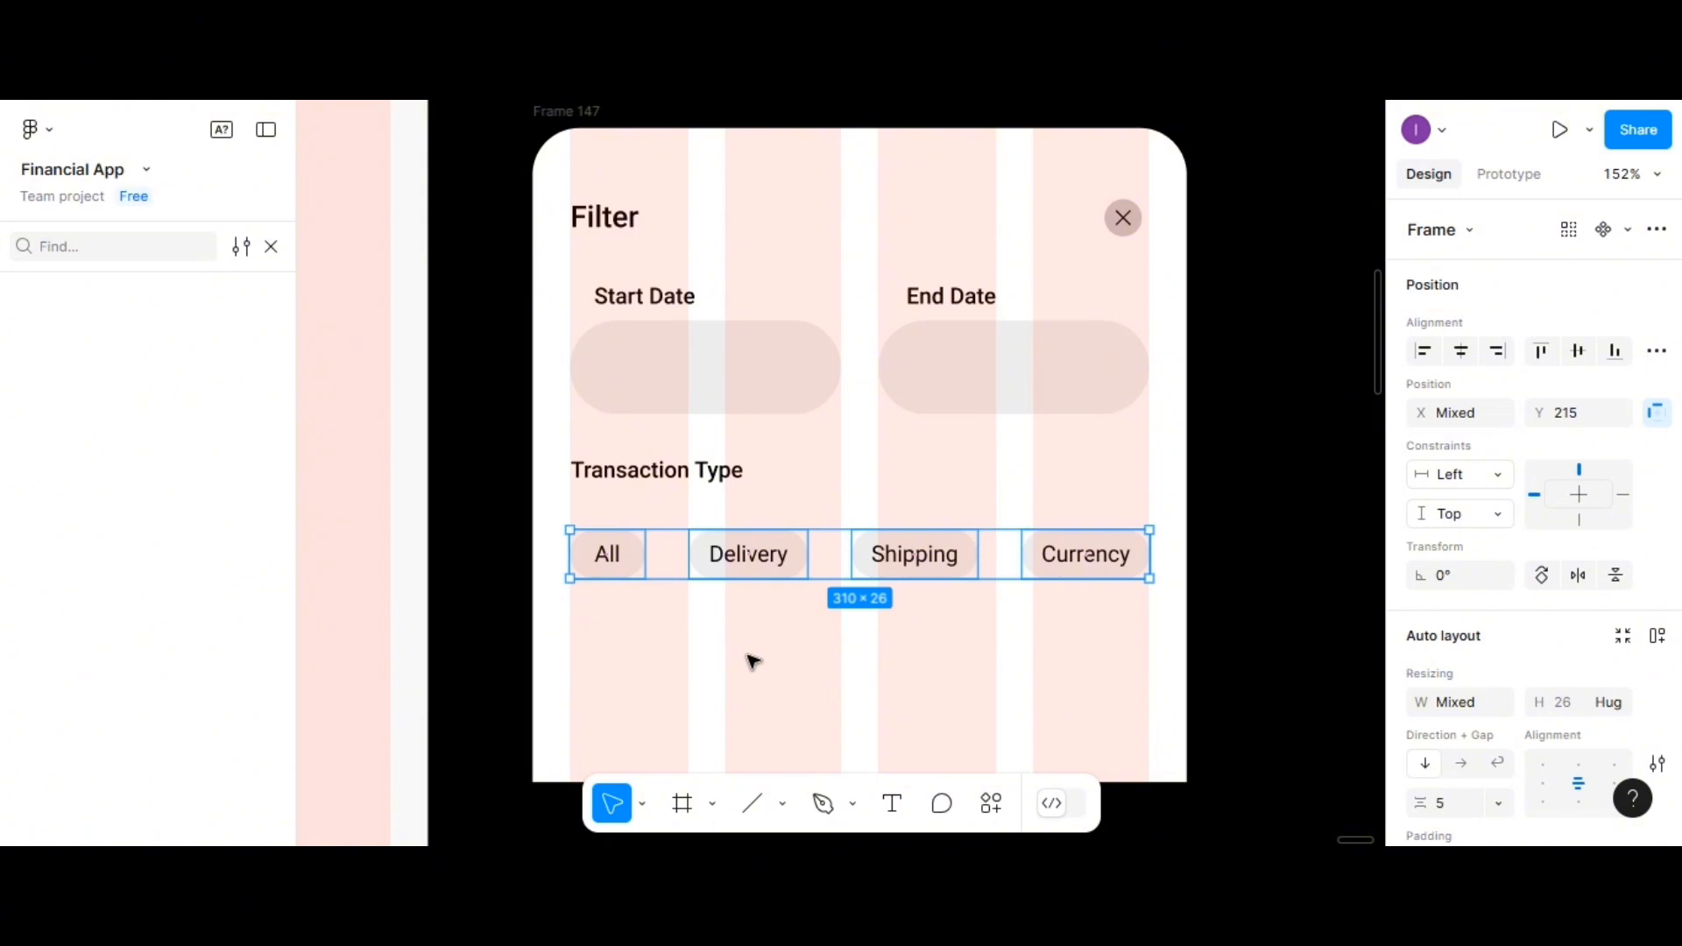
key(ctrl+g)
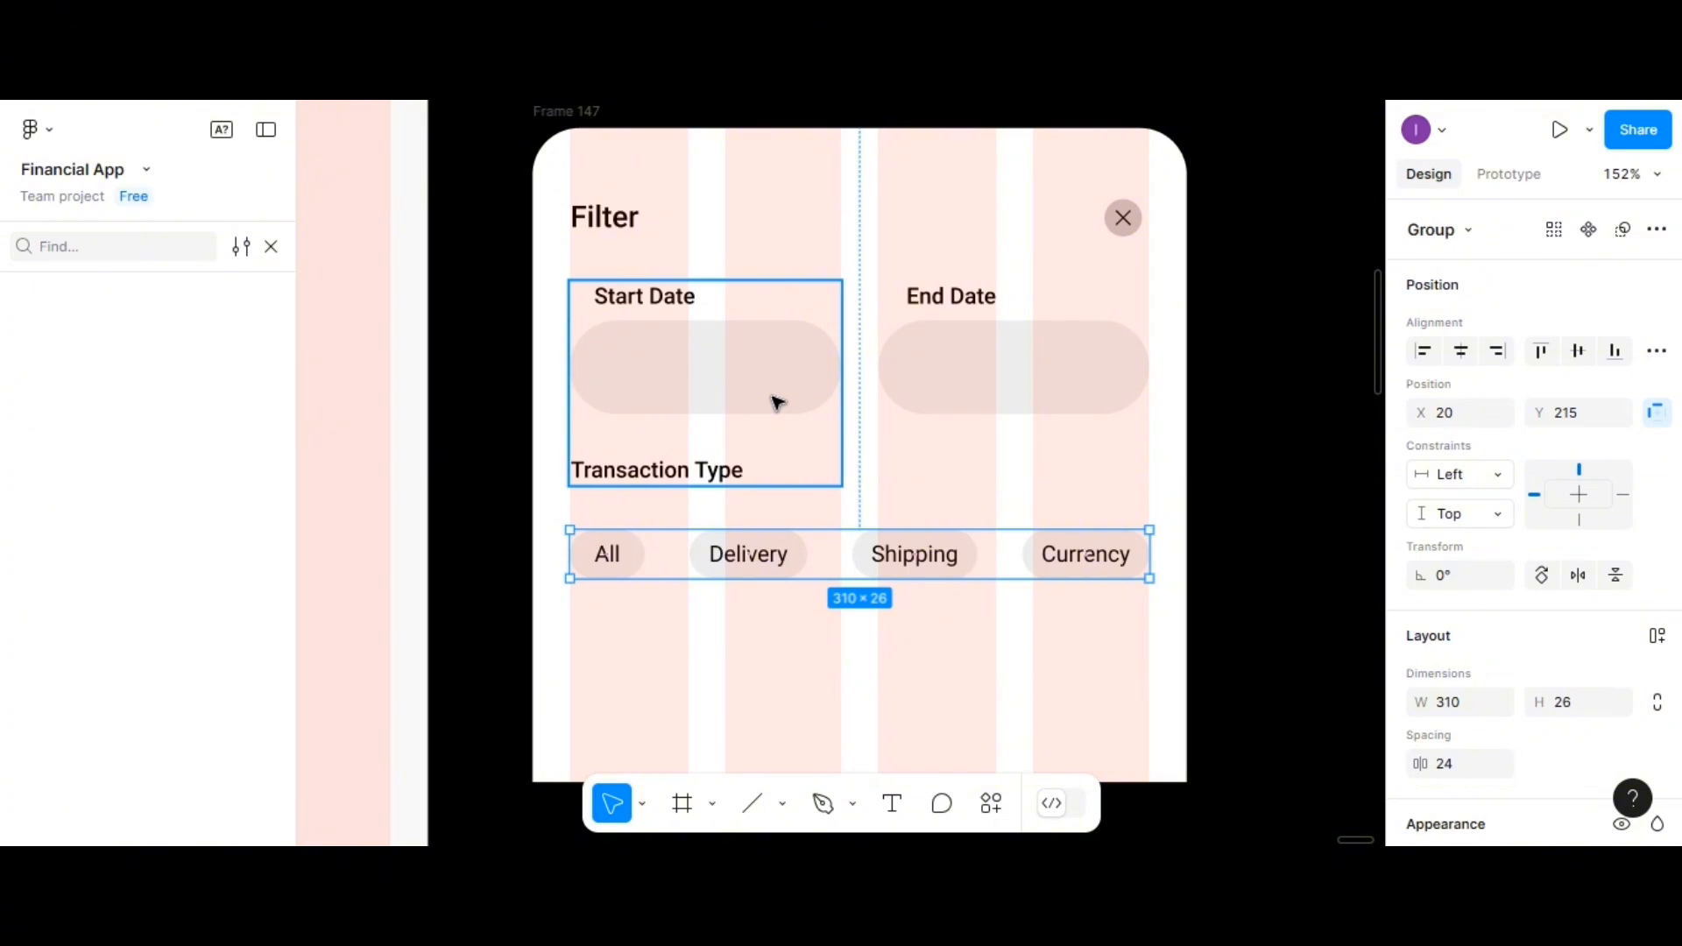
Duplicate the Start Date field below the Transaction Type pills and size the copy to 305 by 40
click(778, 402)
click(778, 402)
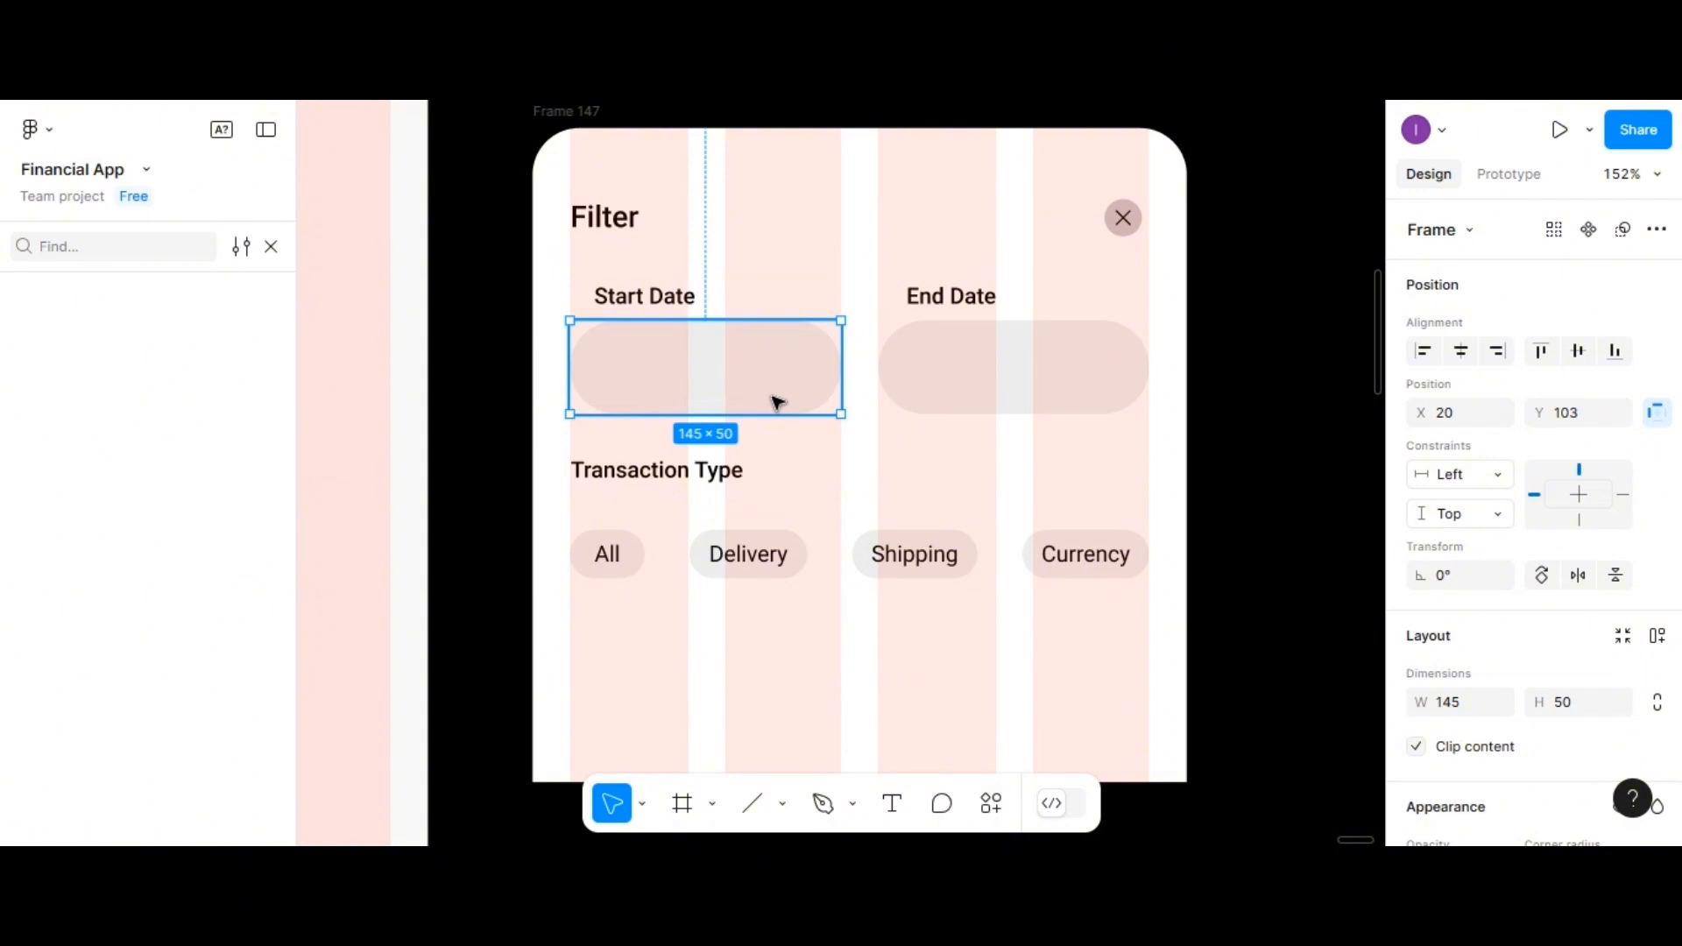
drag(778, 402, 1140, 665)
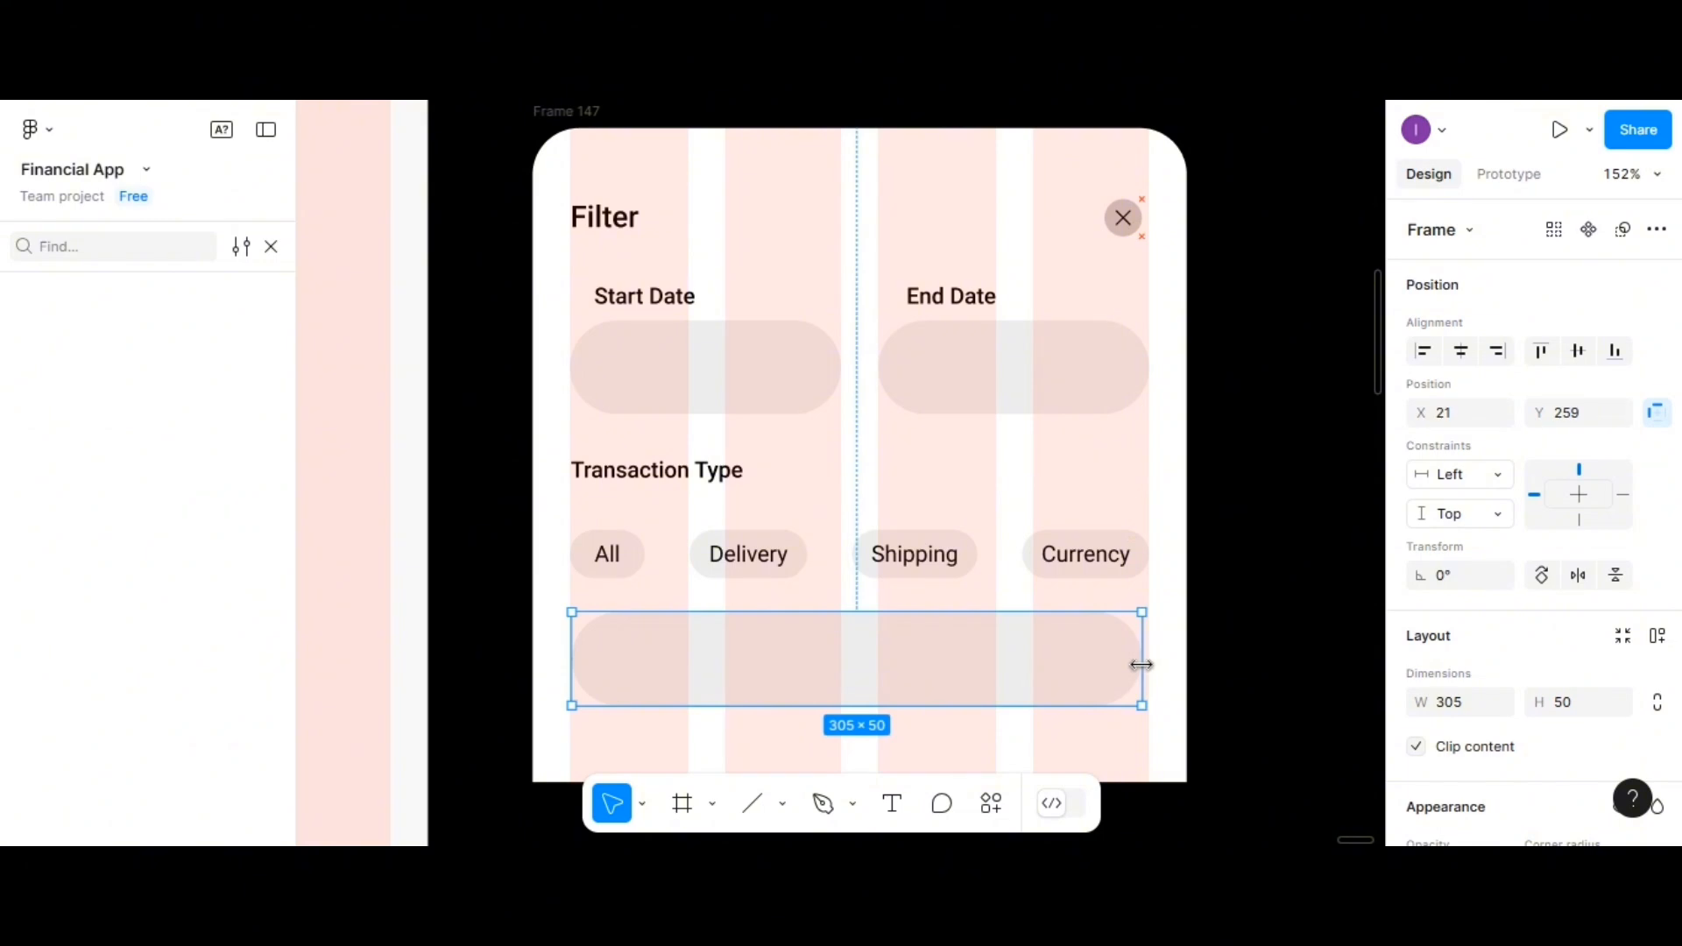
drag(1141, 665, 1140, 665)
click(1568, 707)
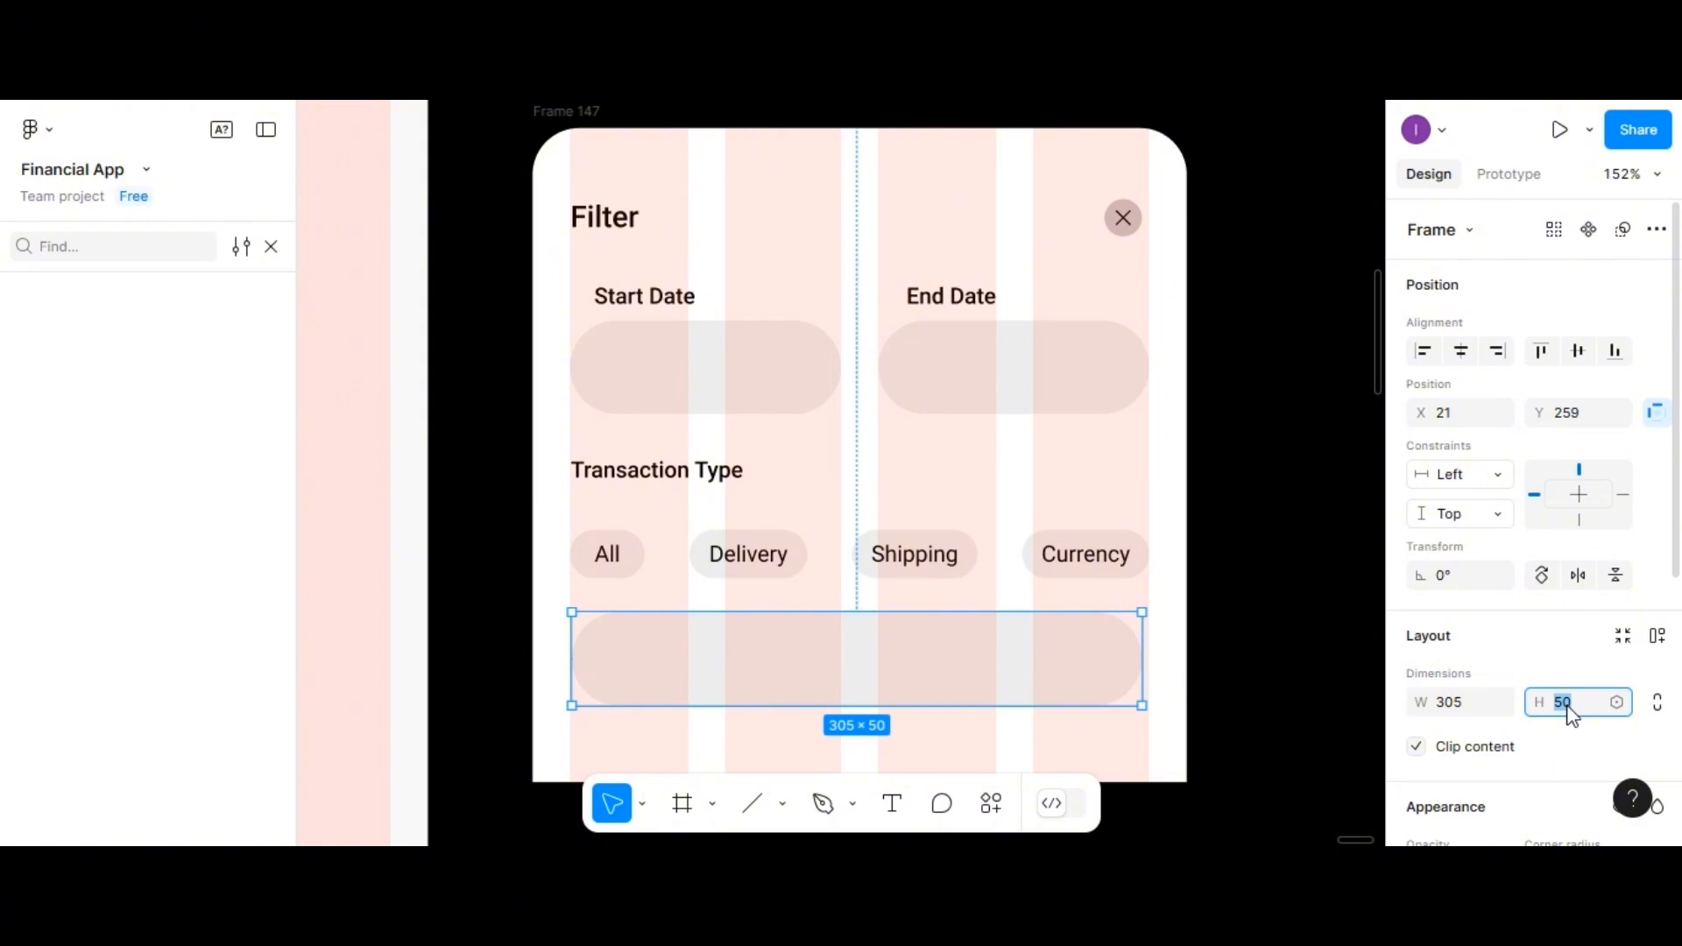
text(40)
key(Return)
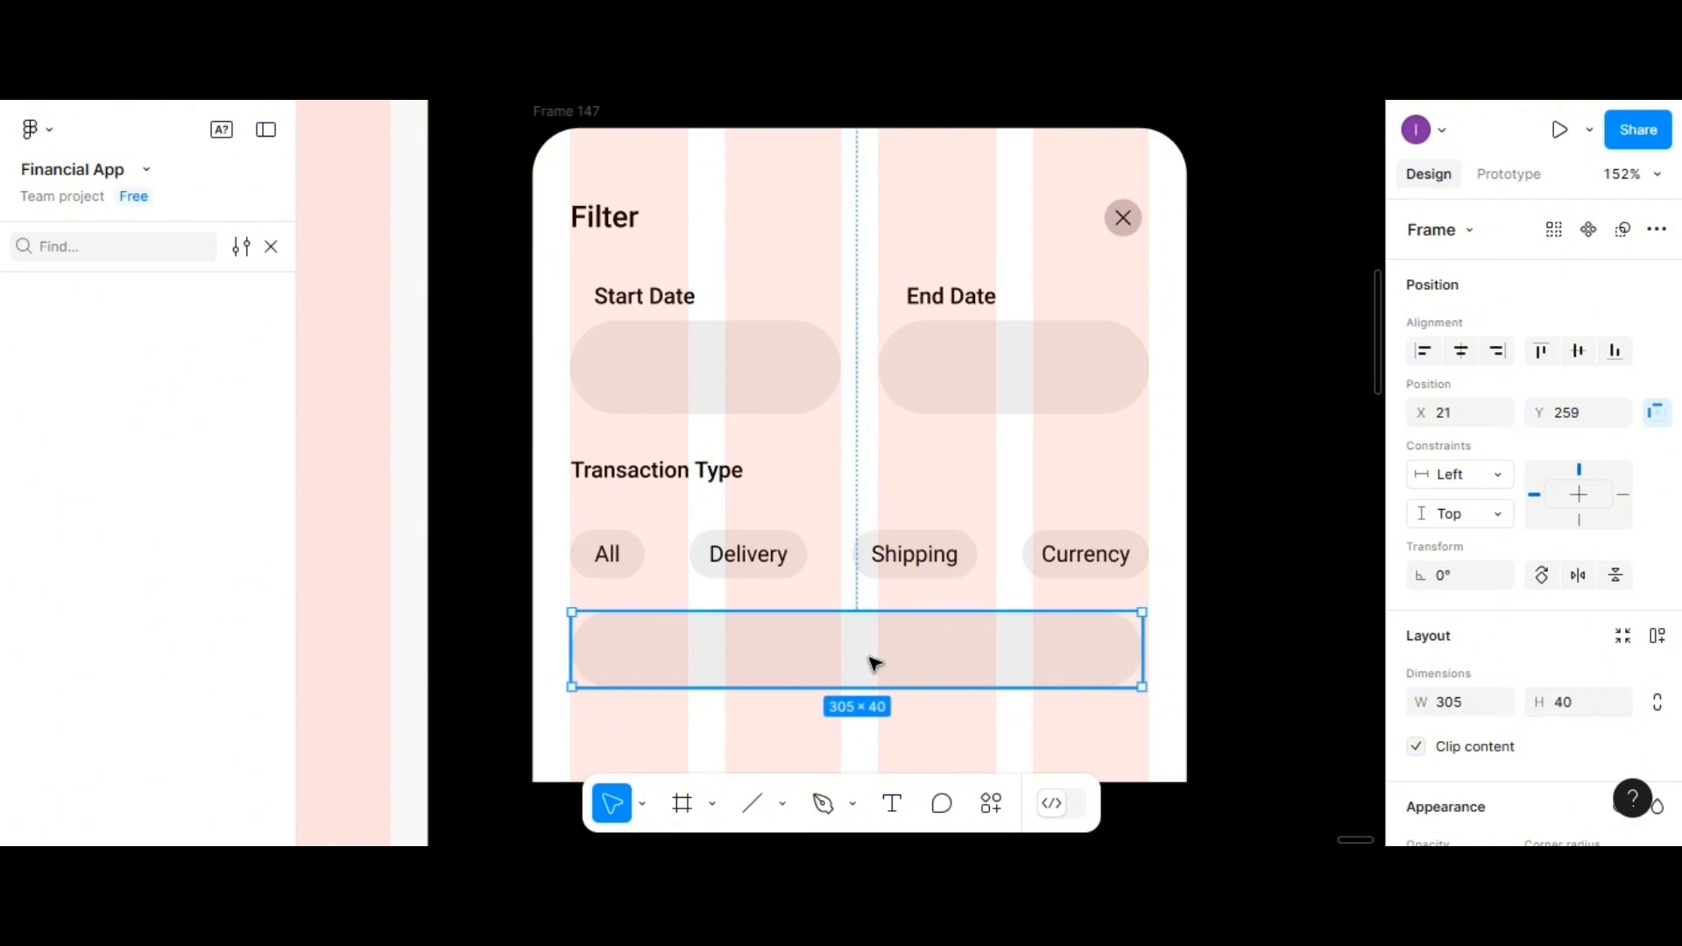
Add the text "Apply Filter" inside the wide bar below the pills
click(889, 800)
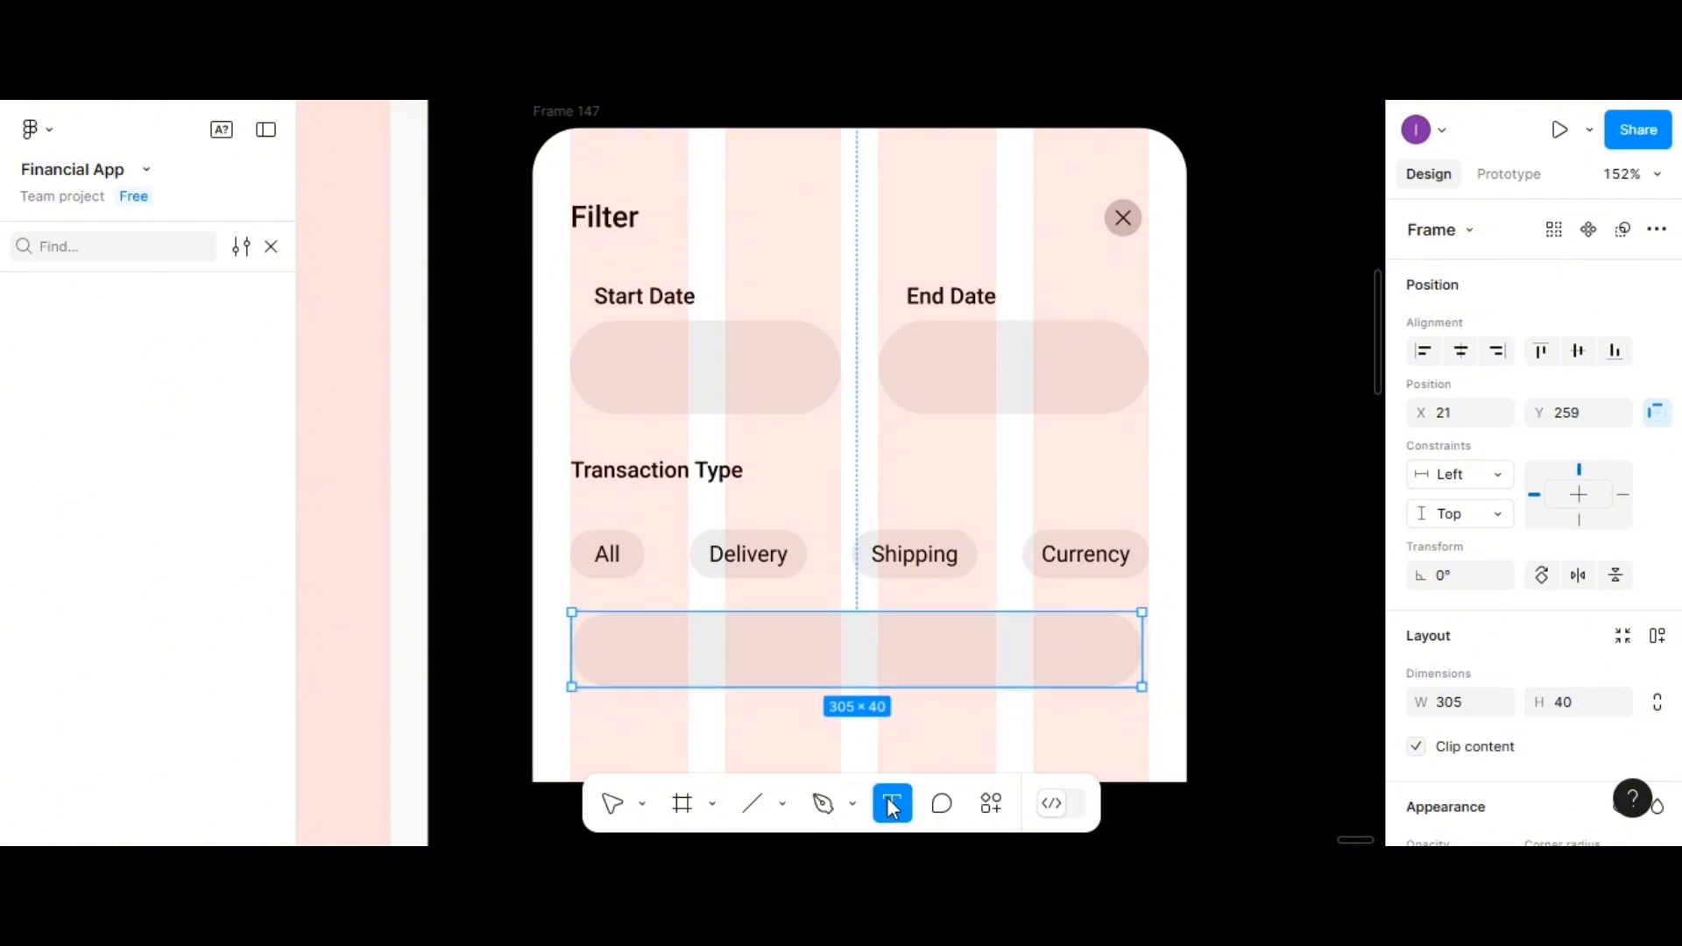
click(825, 651)
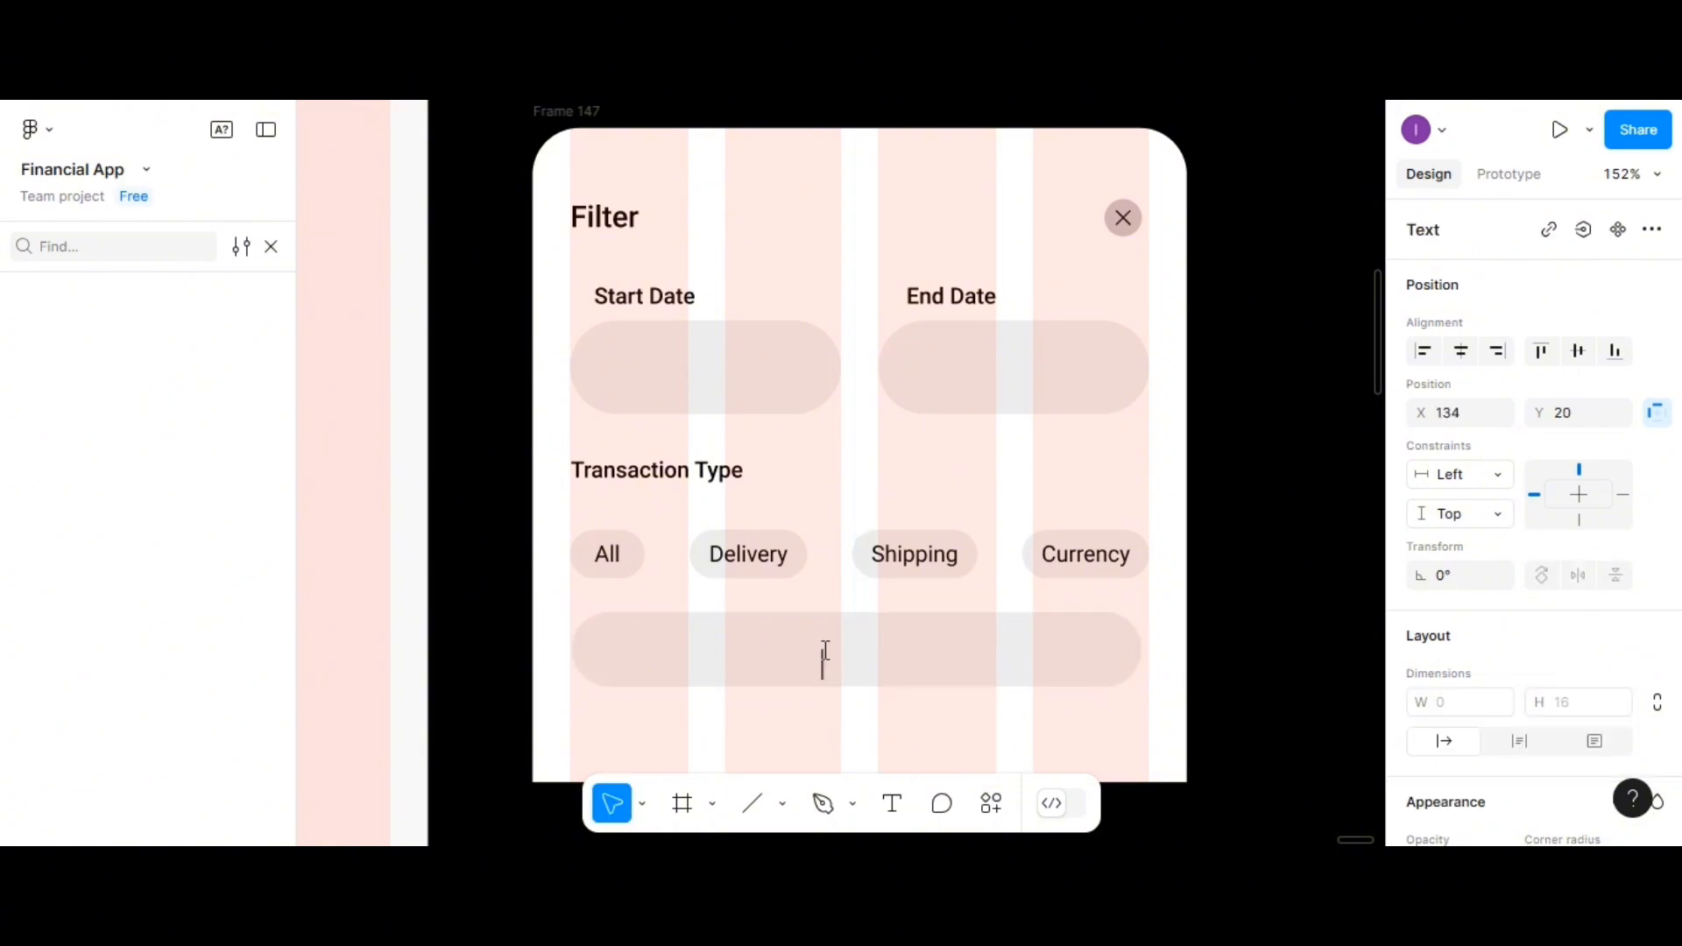
text(Apply Filter)
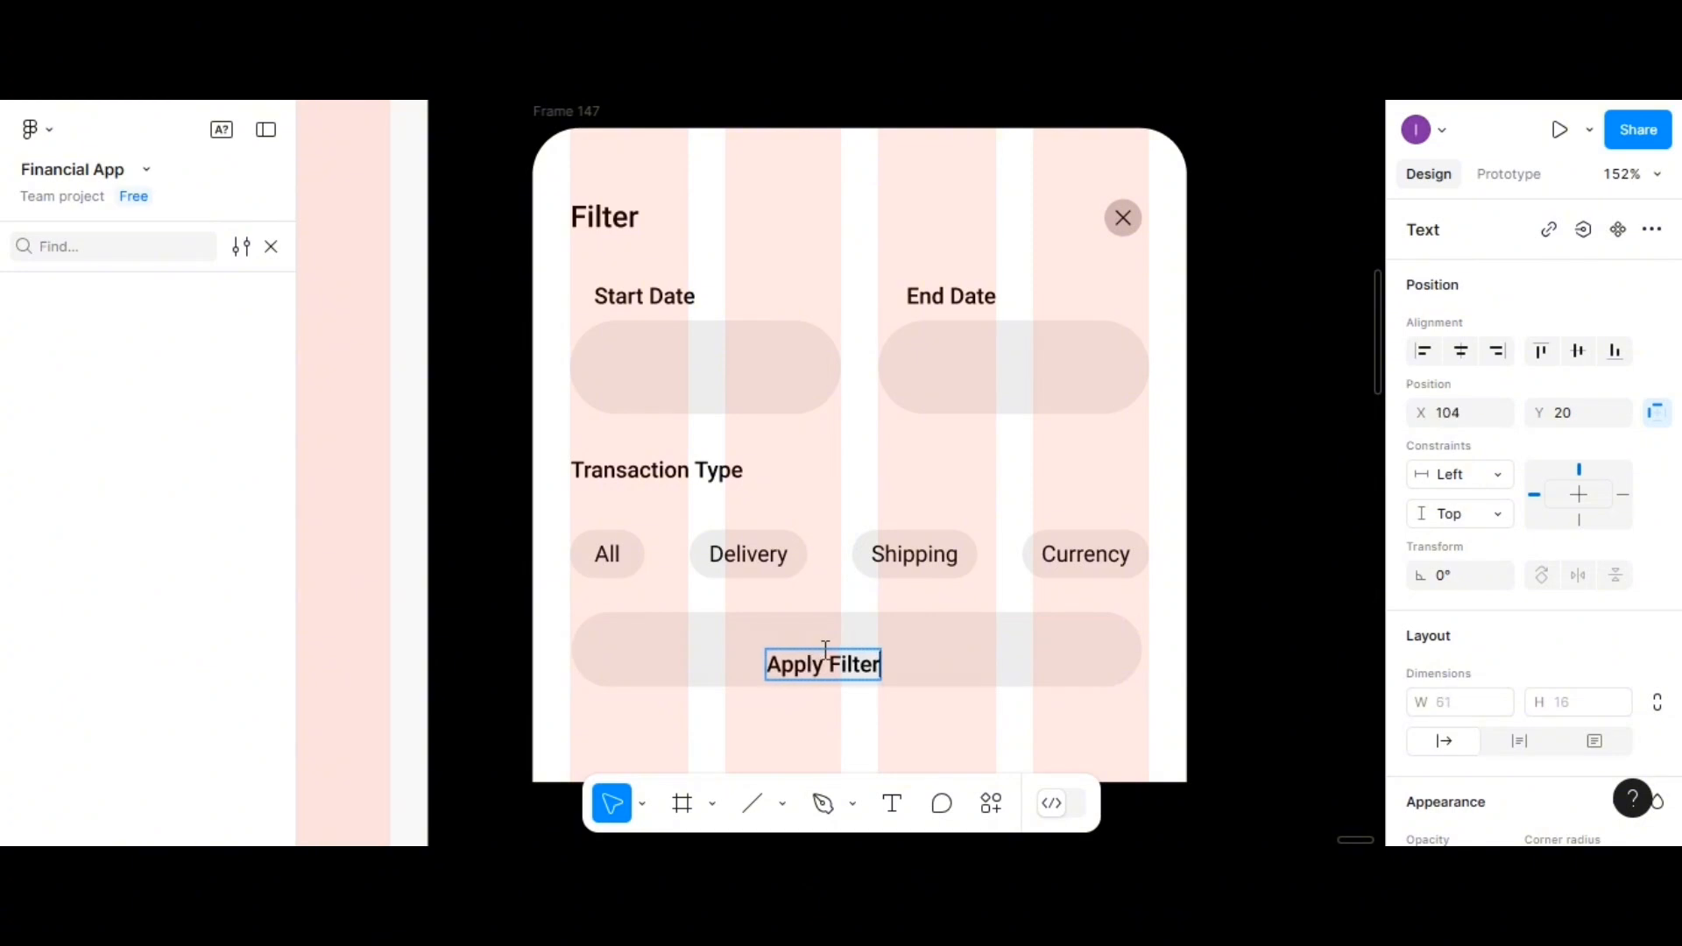
key(Escape)
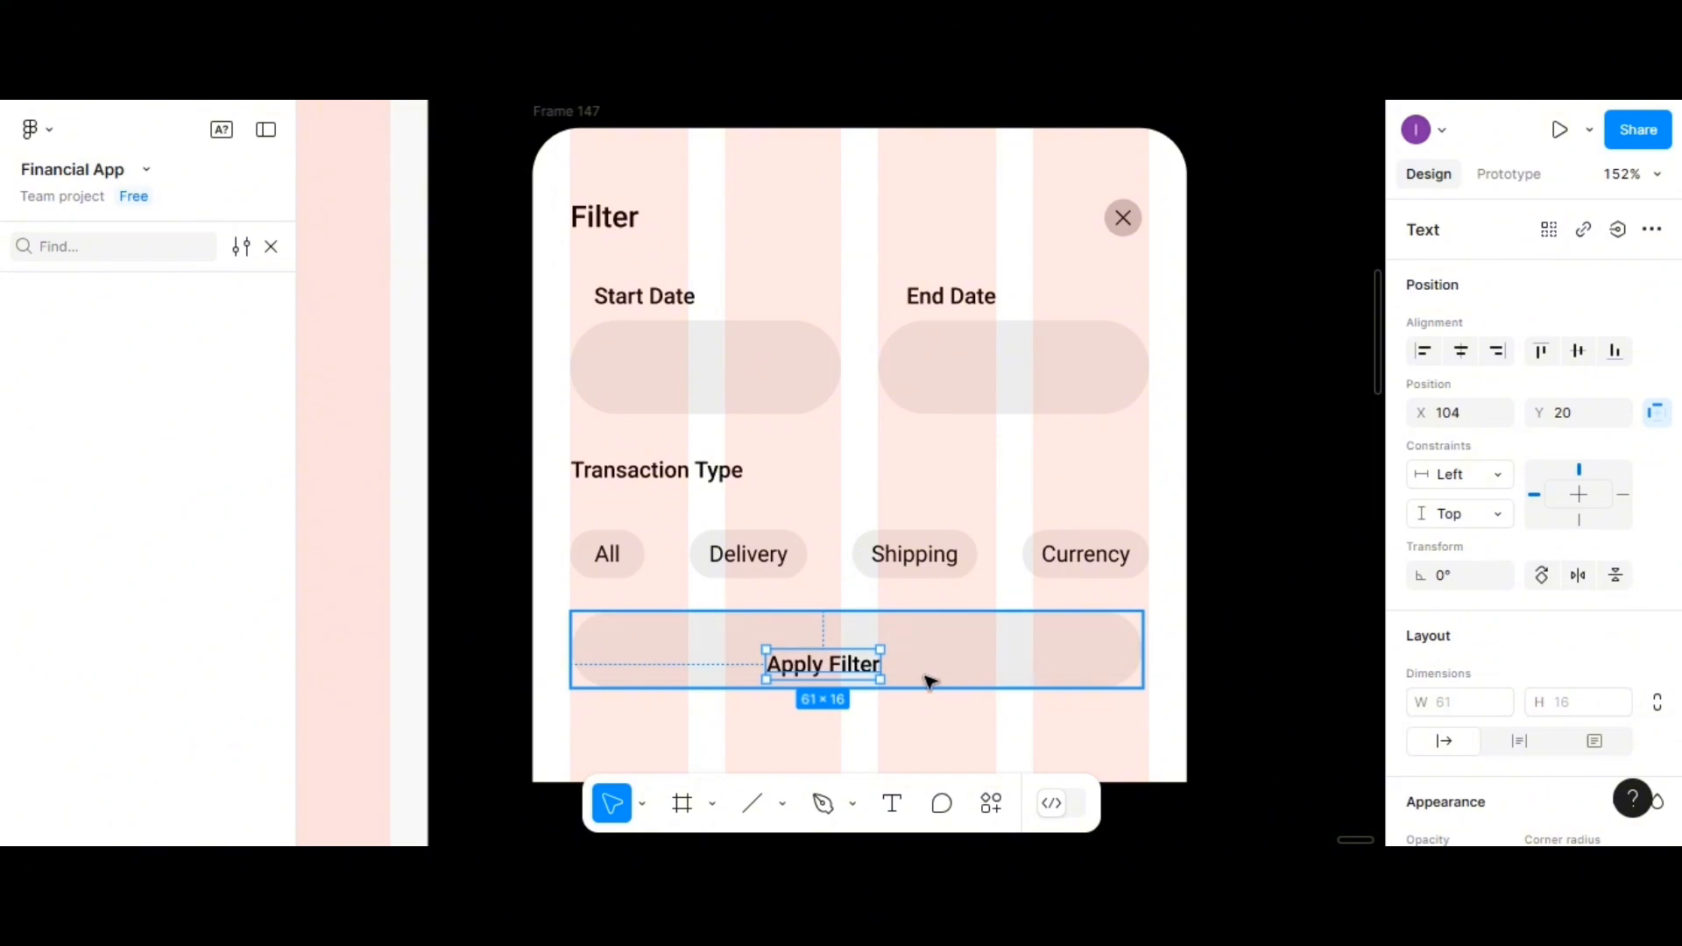
Apply the roboto/16px bold text style to the "Apply Filter" text and move it near the bar's middle
scroll(1572, 629, down, 3)
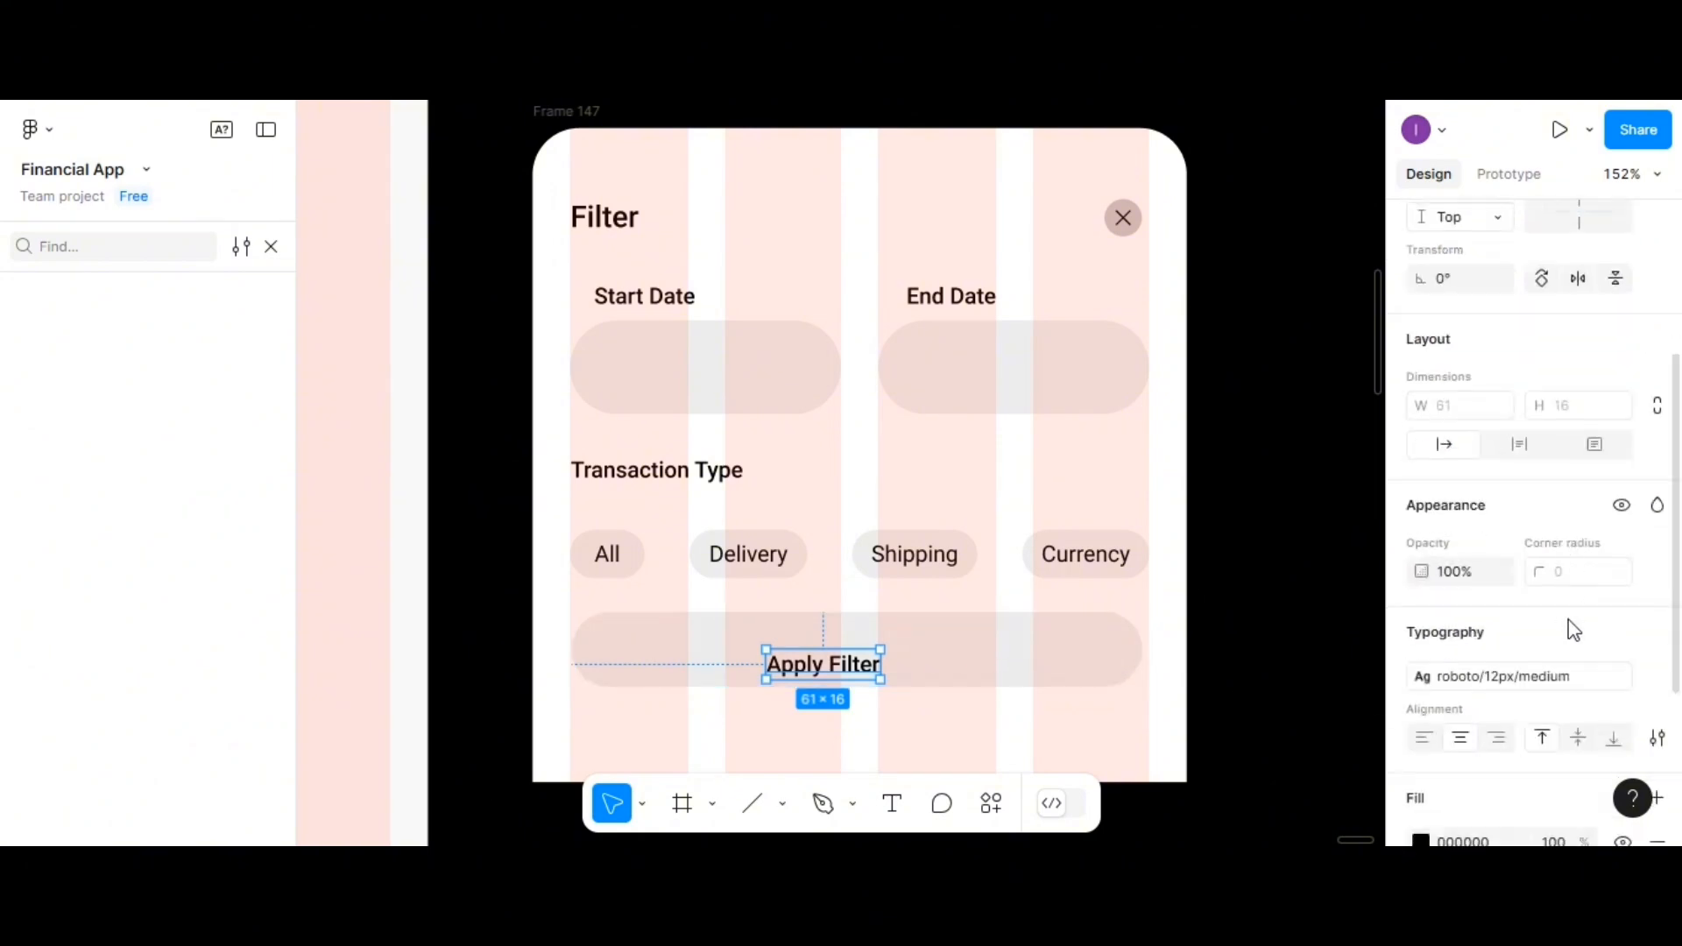
scroll(1574, 629, down, 1)
click(1656, 606)
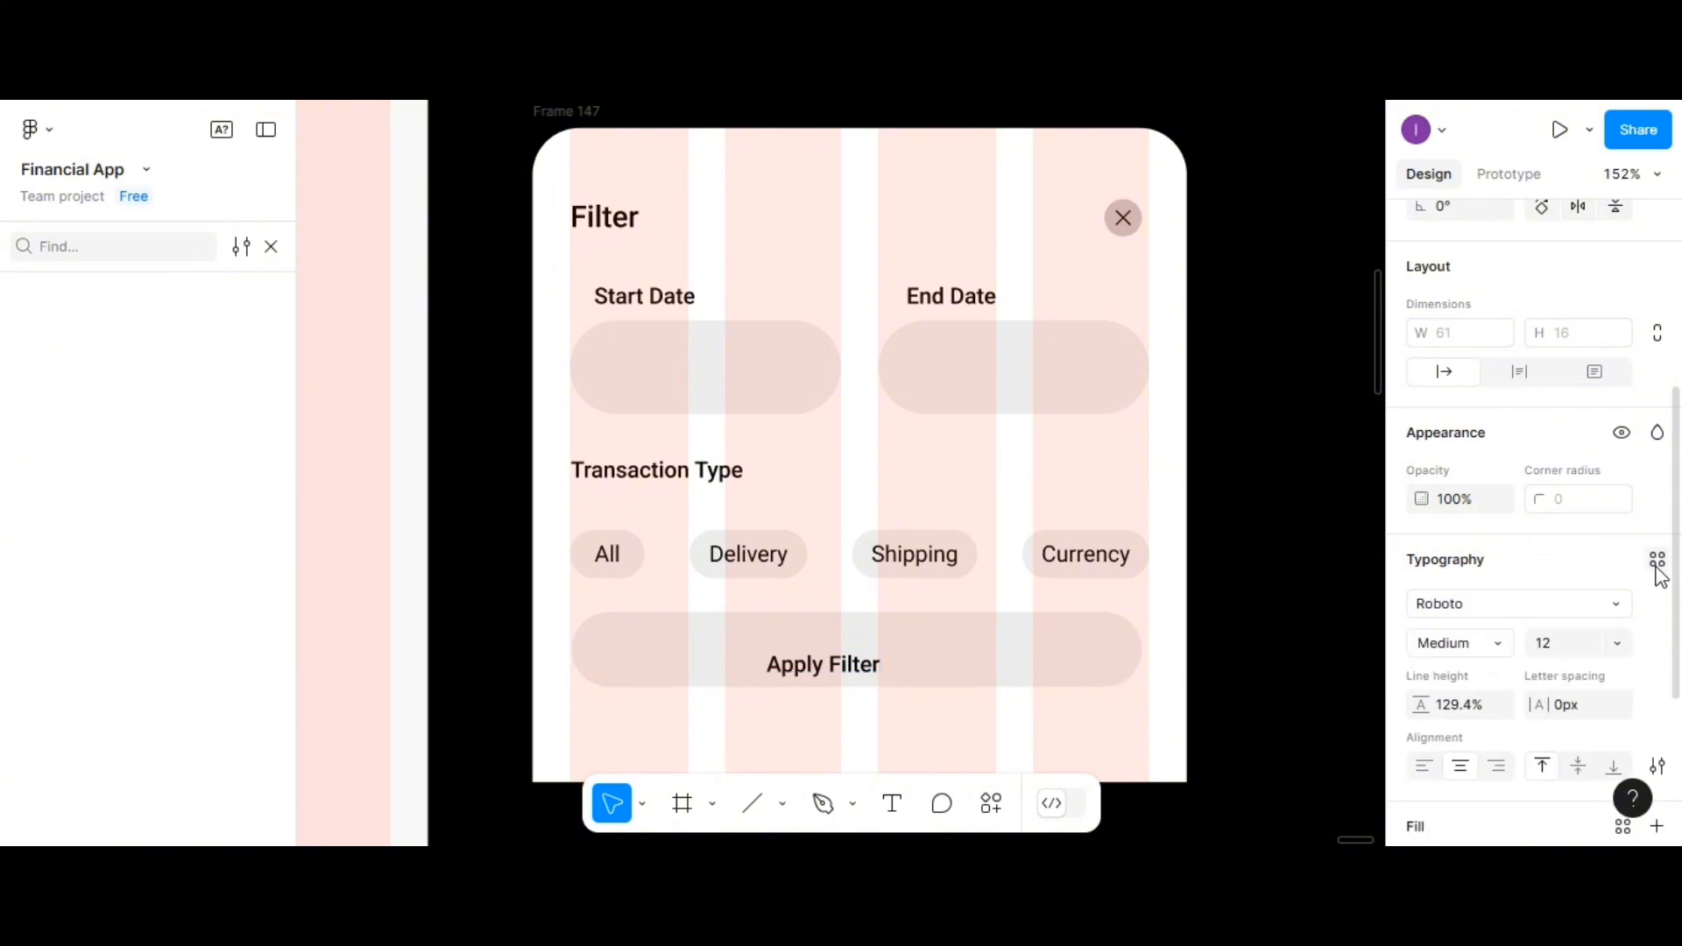
click(1656, 567)
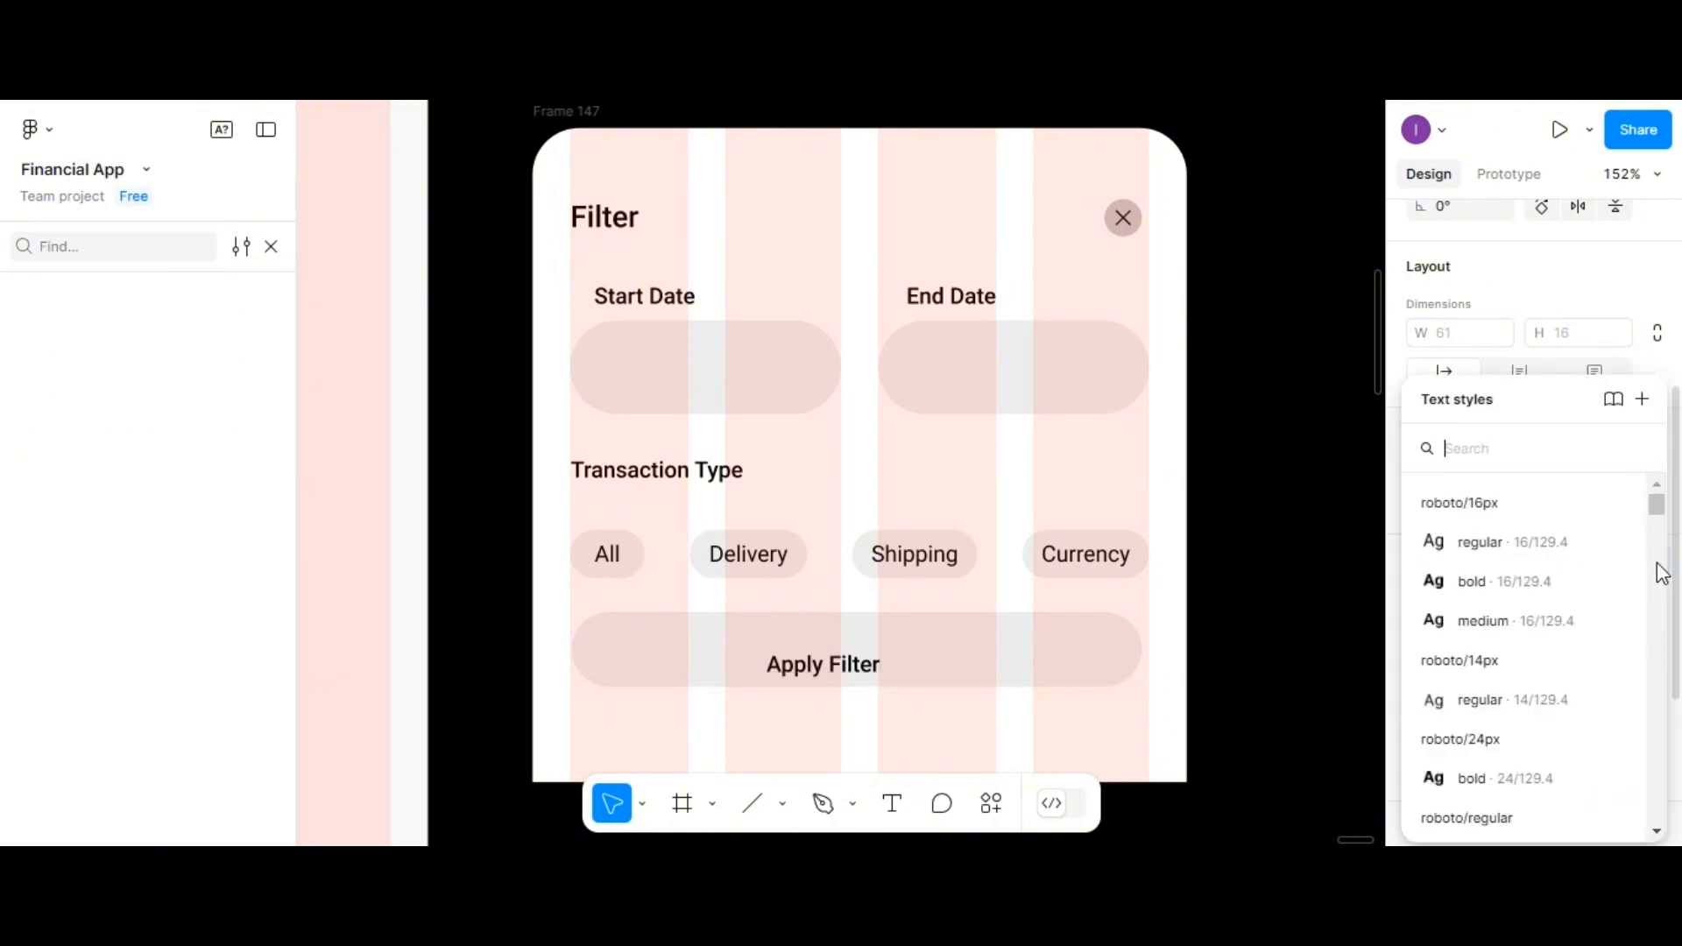
click(1500, 581)
drag(847, 668, 879, 649)
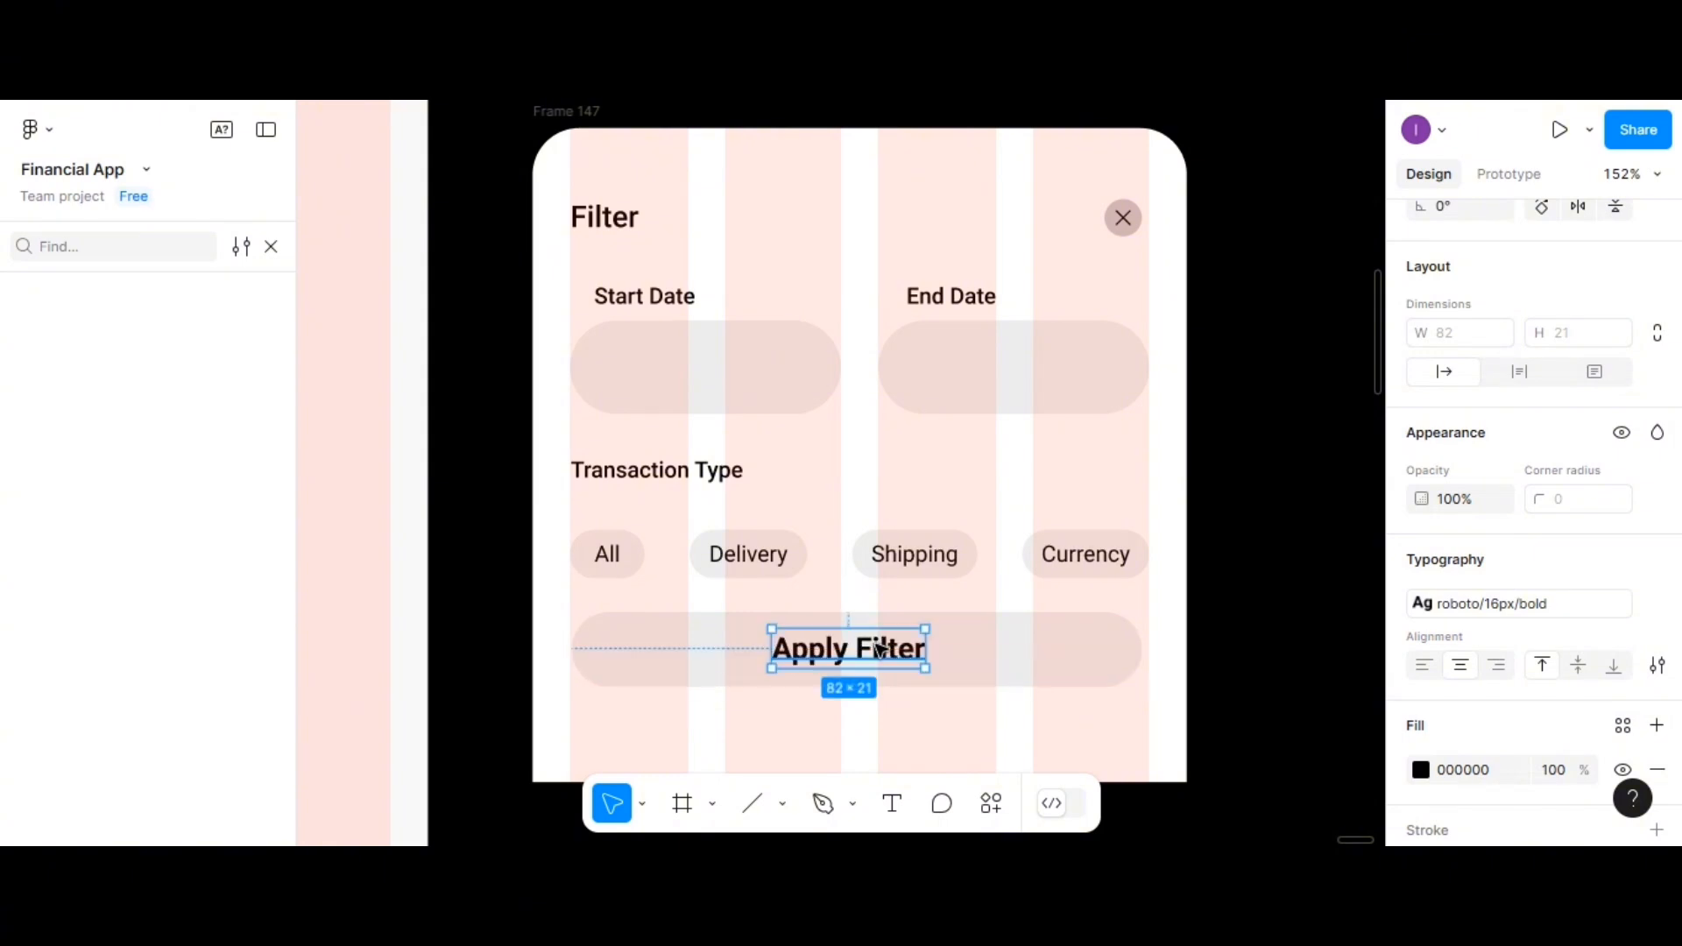
Set the "Apply Filter" text color to F8F0F0 and the wide bar's fill to 0D0F0E at 100% opacity
click(1420, 770)
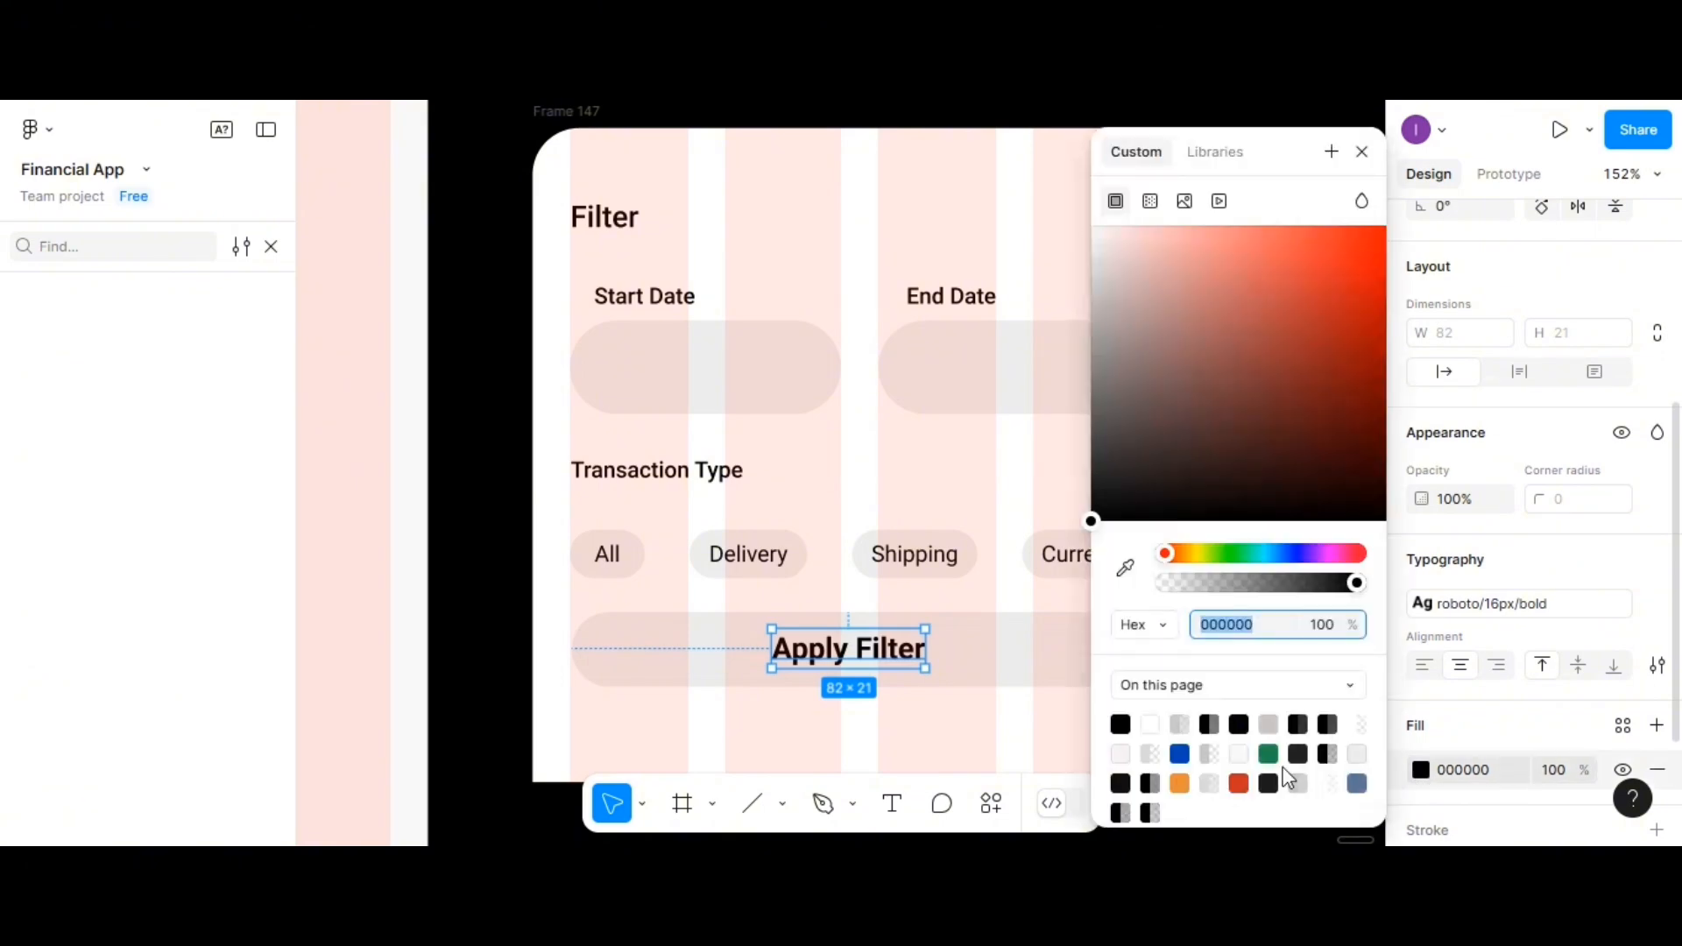
click(1122, 751)
click(1043, 672)
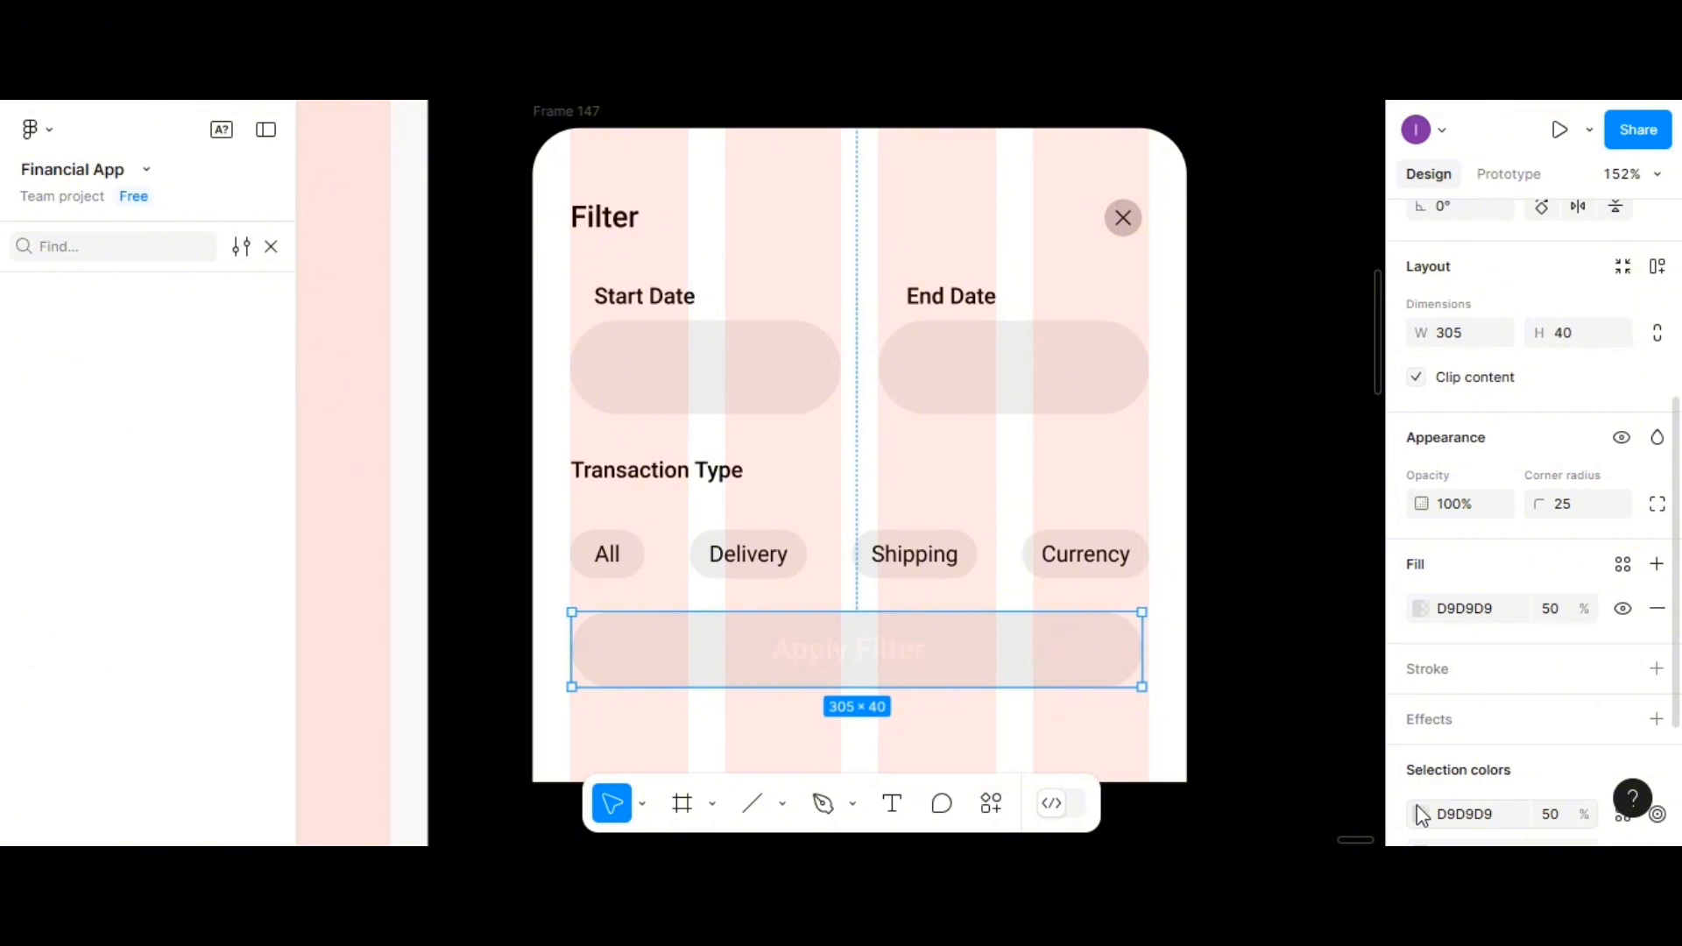
click(1420, 609)
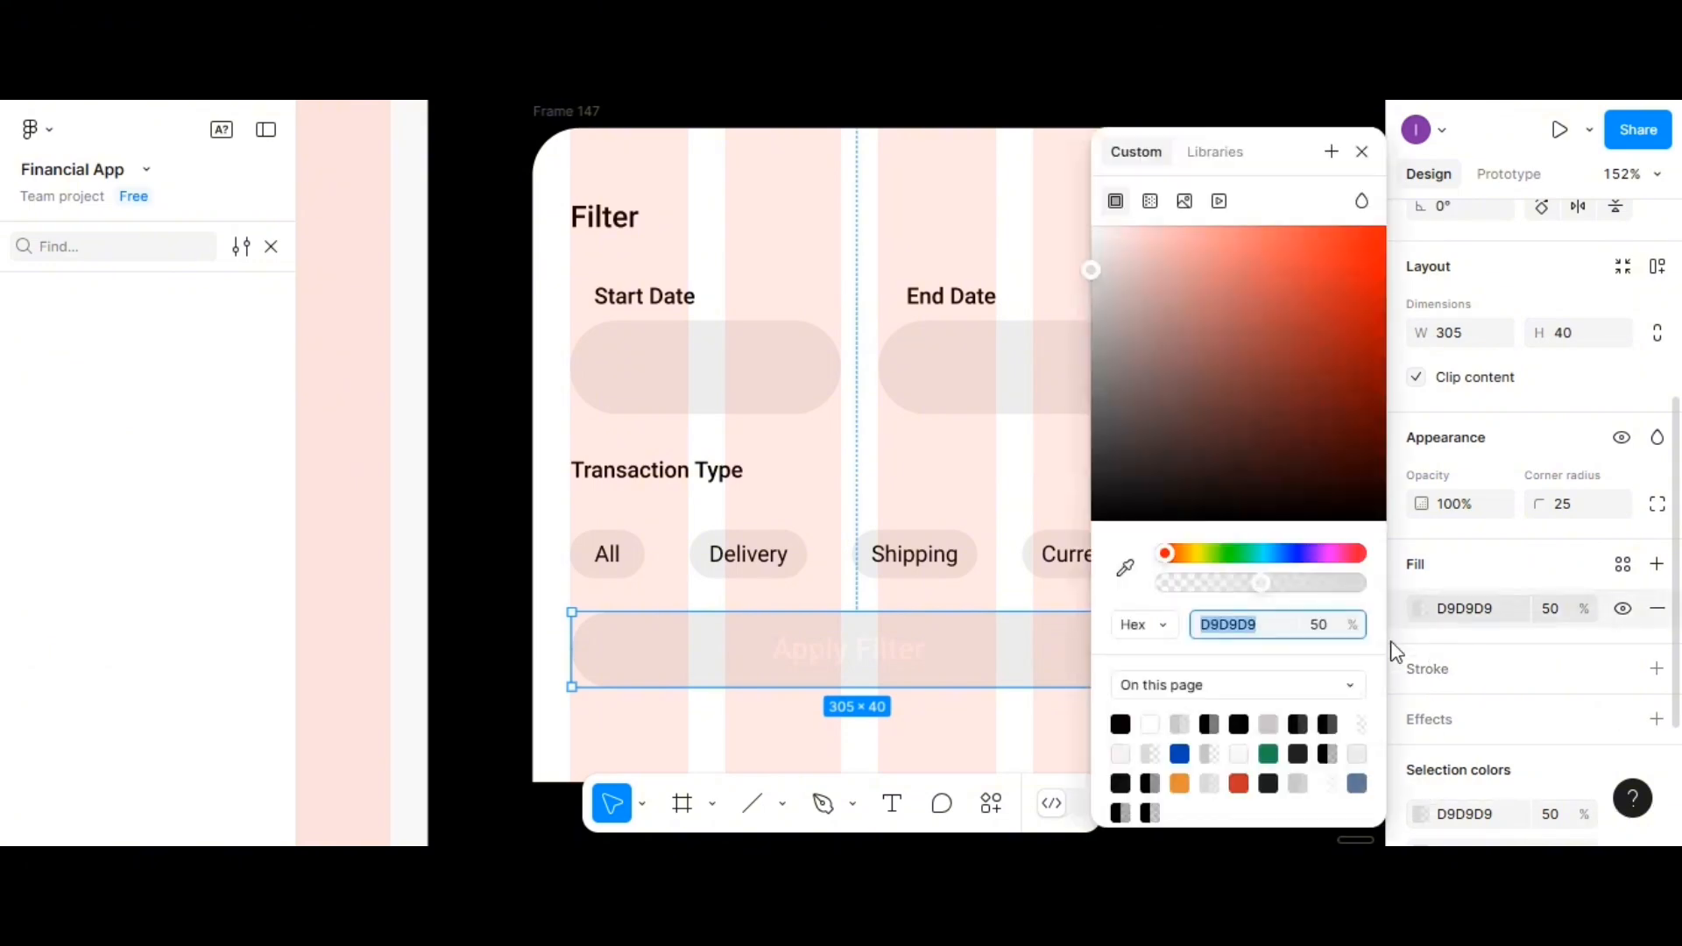
click(1125, 776)
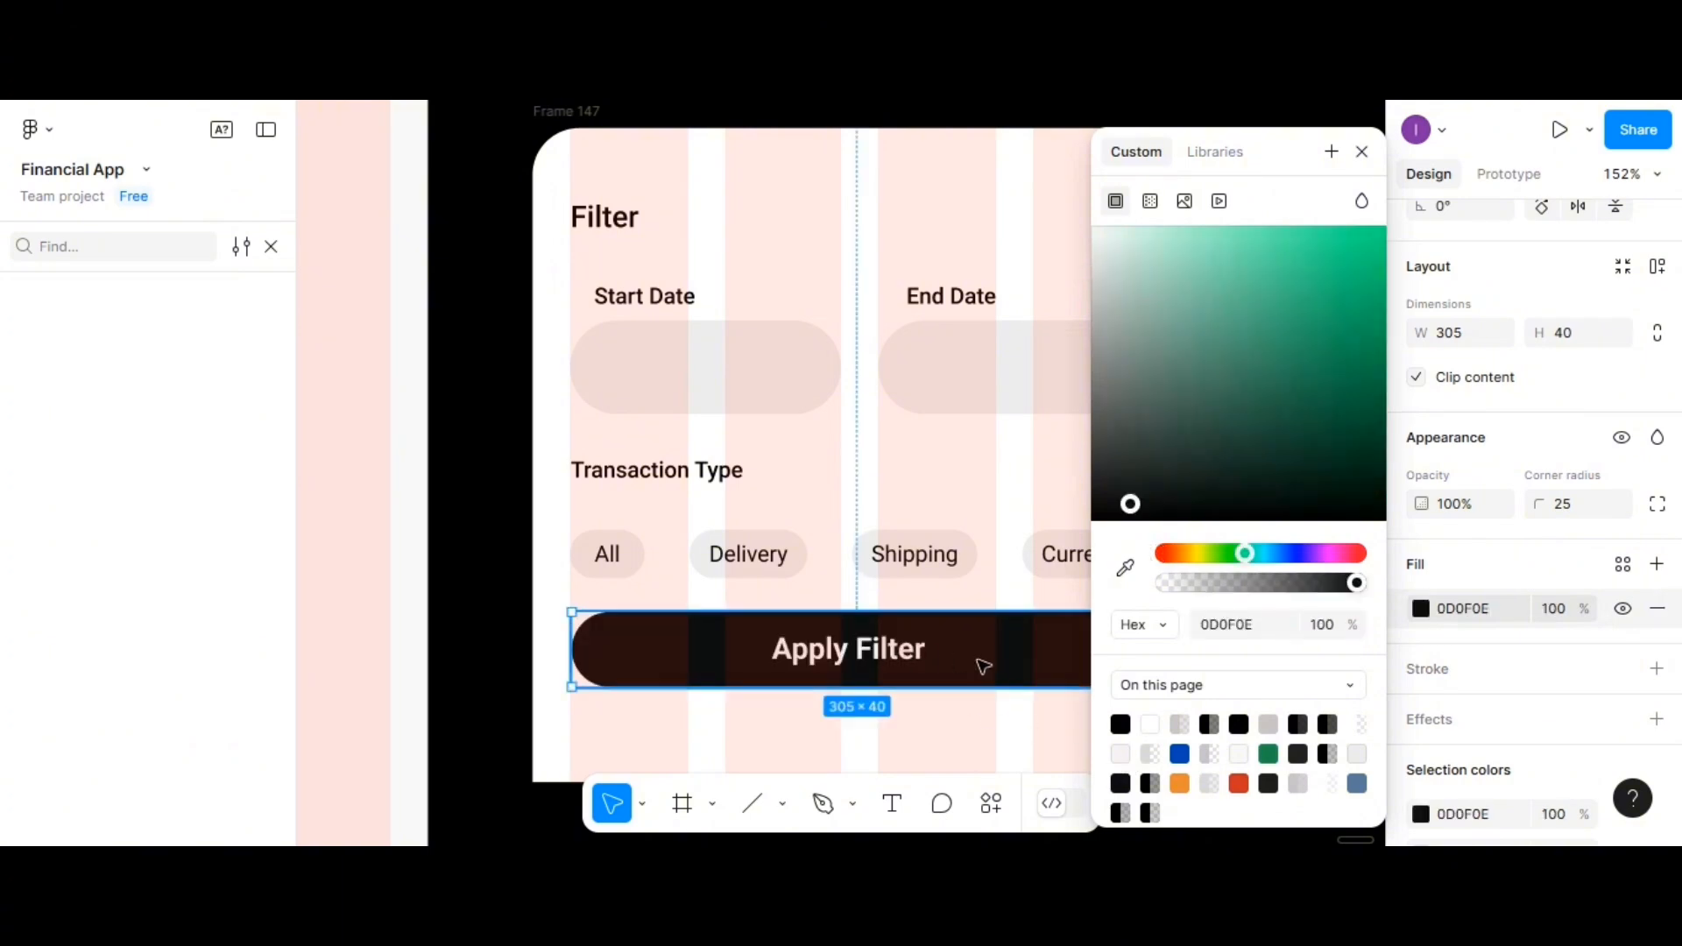
Center the "Apply Filter" text horizontally and vertically within its dark button
double_click(902, 649)
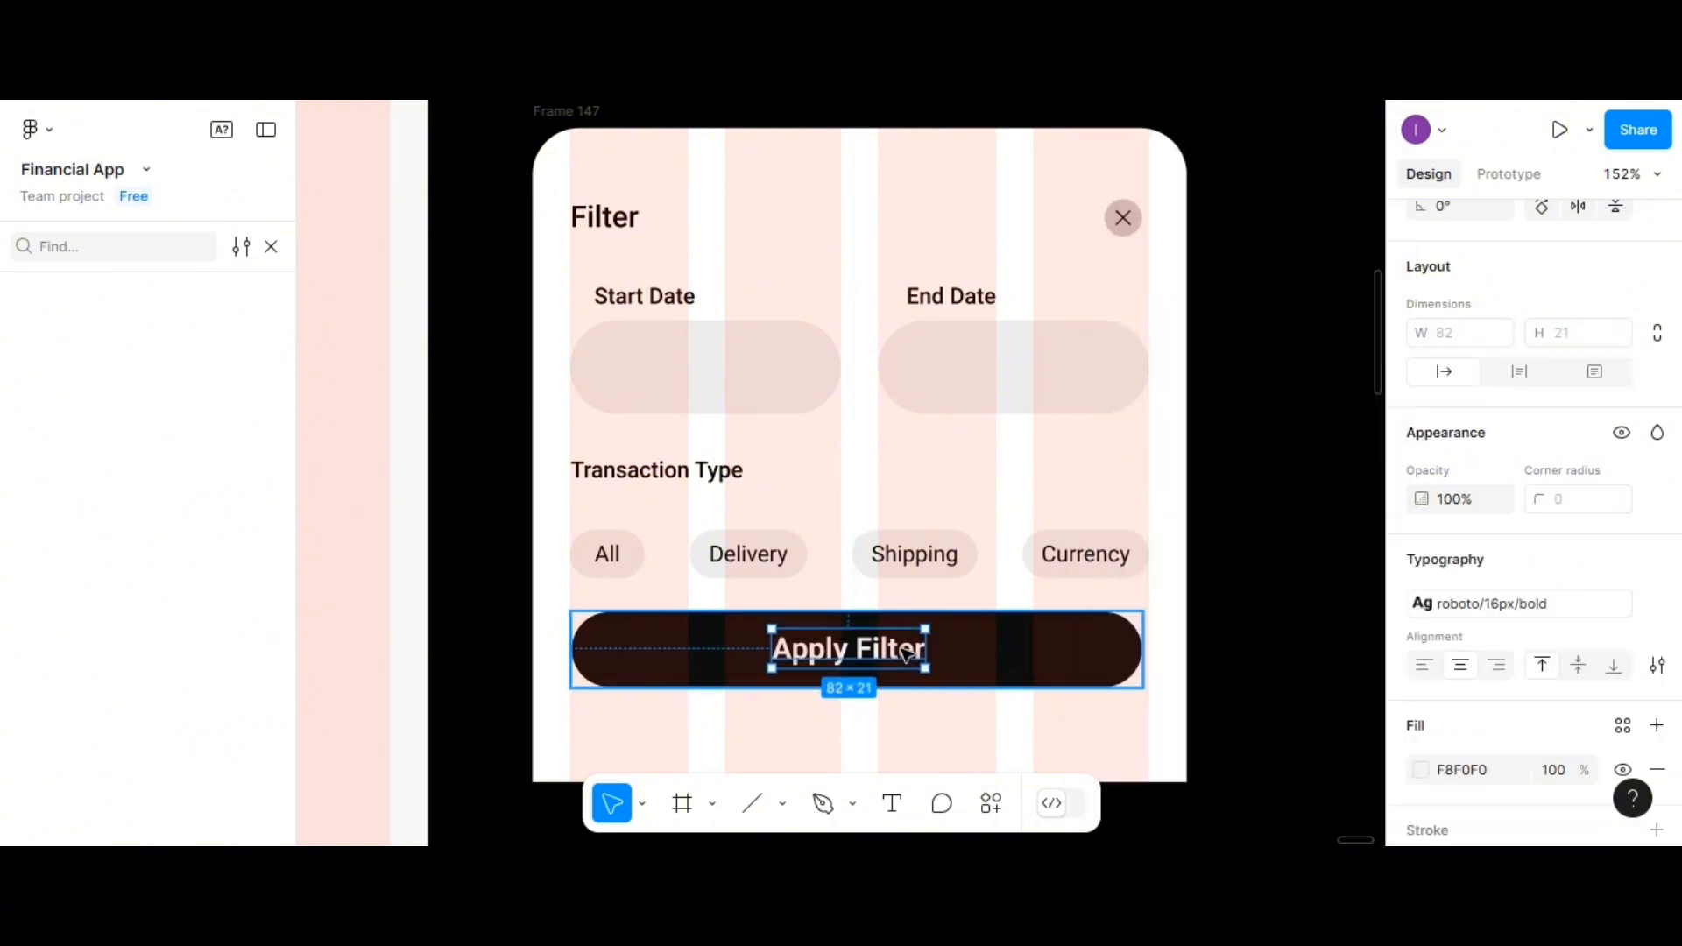
scroll(1512, 344, up, 3)
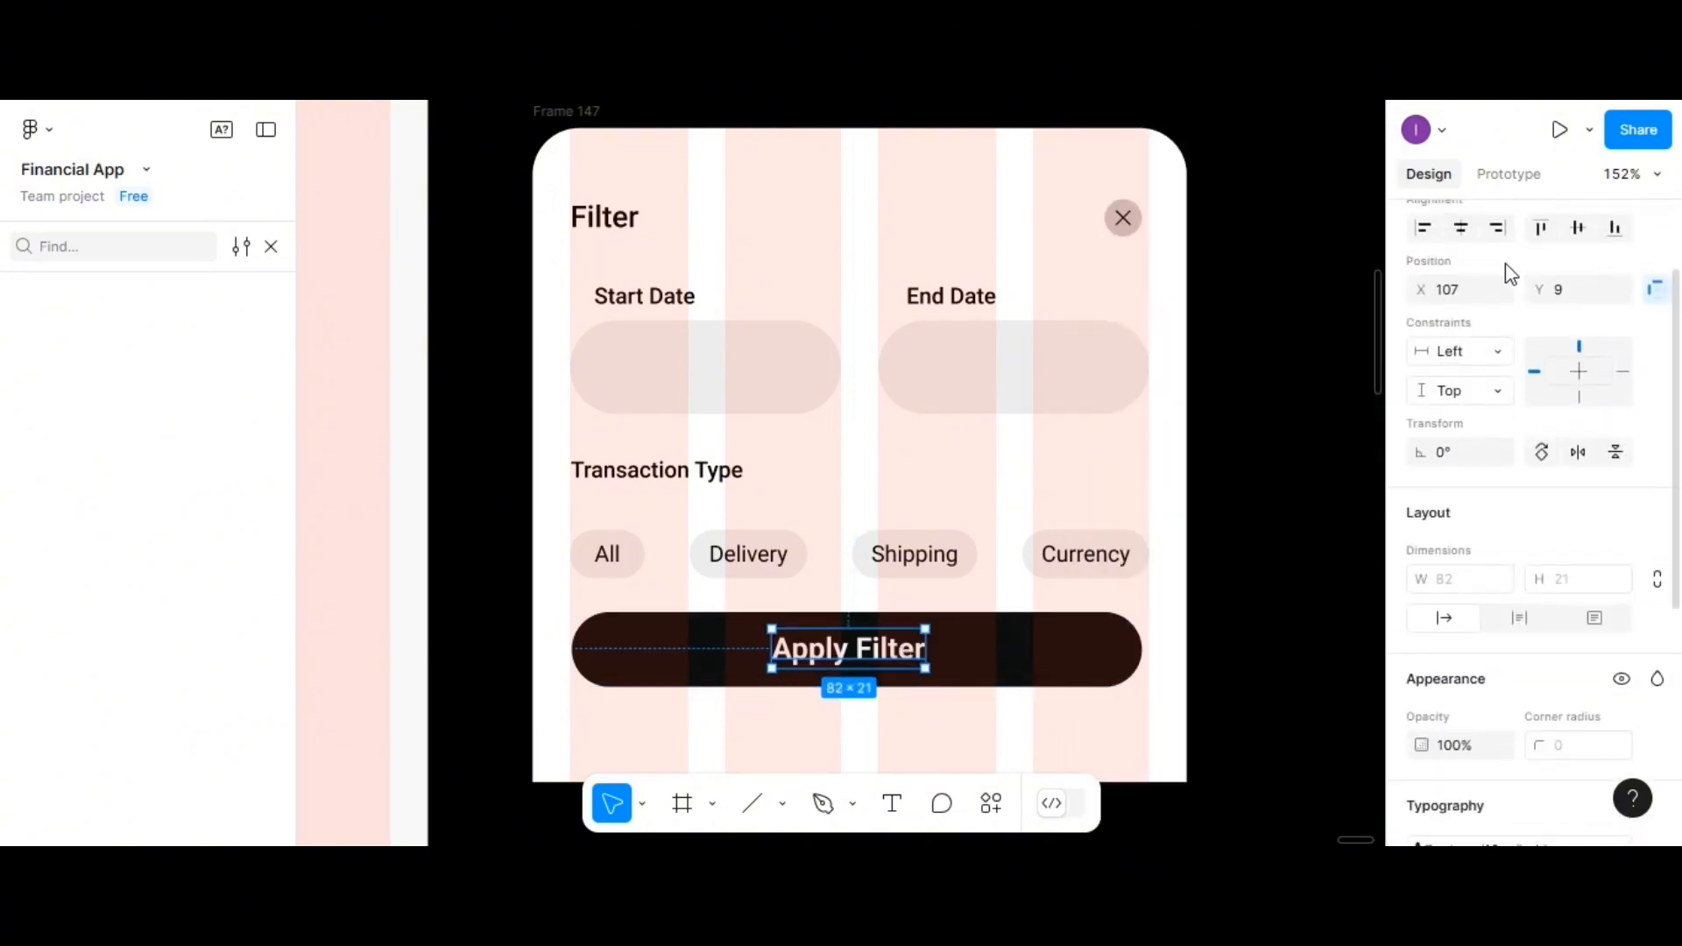
click(1461, 230)
click(1576, 233)
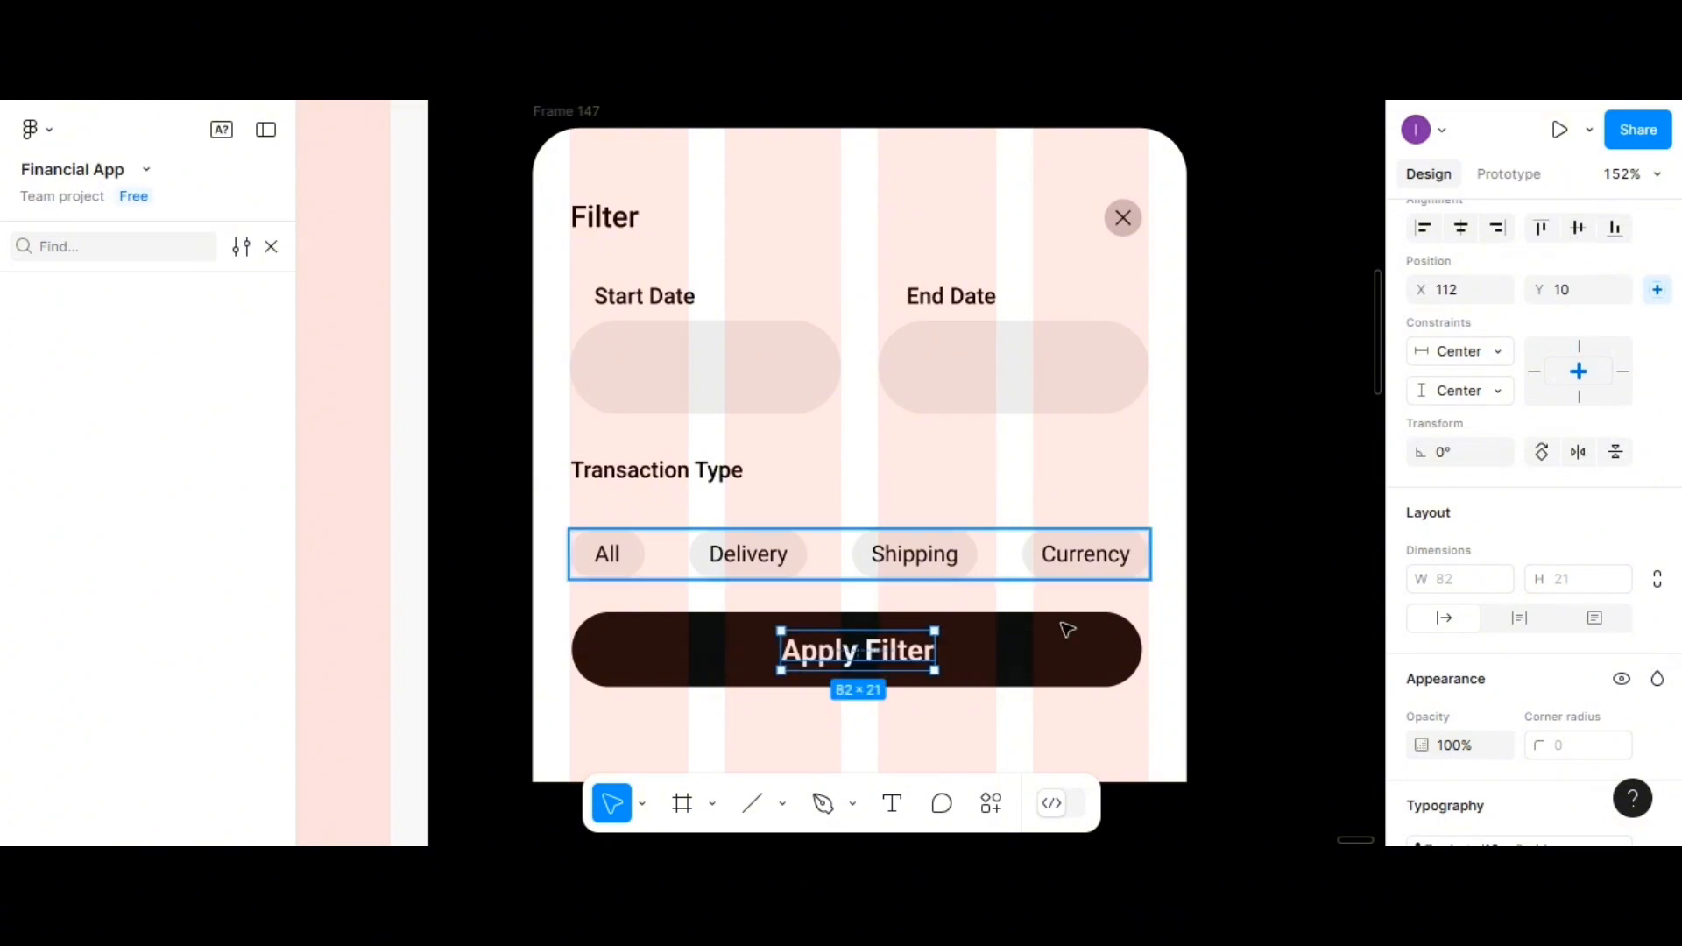
click(1006, 685)
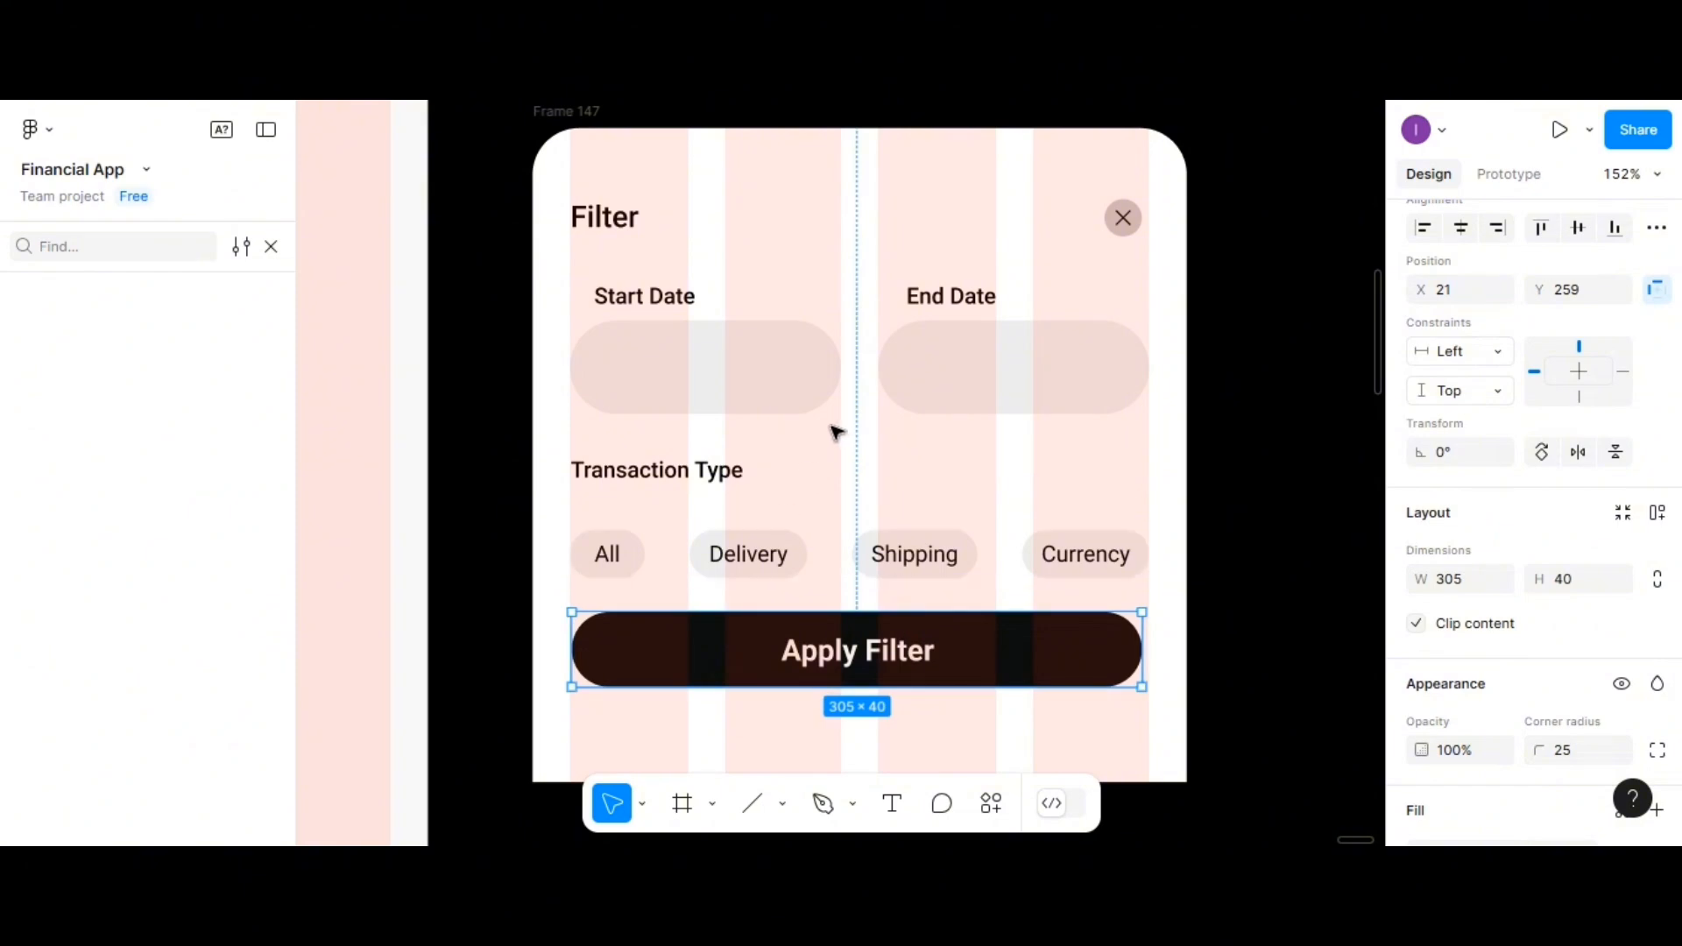
Group the Start Date label with the date field beneath it
scroll(833, 432, up, 2)
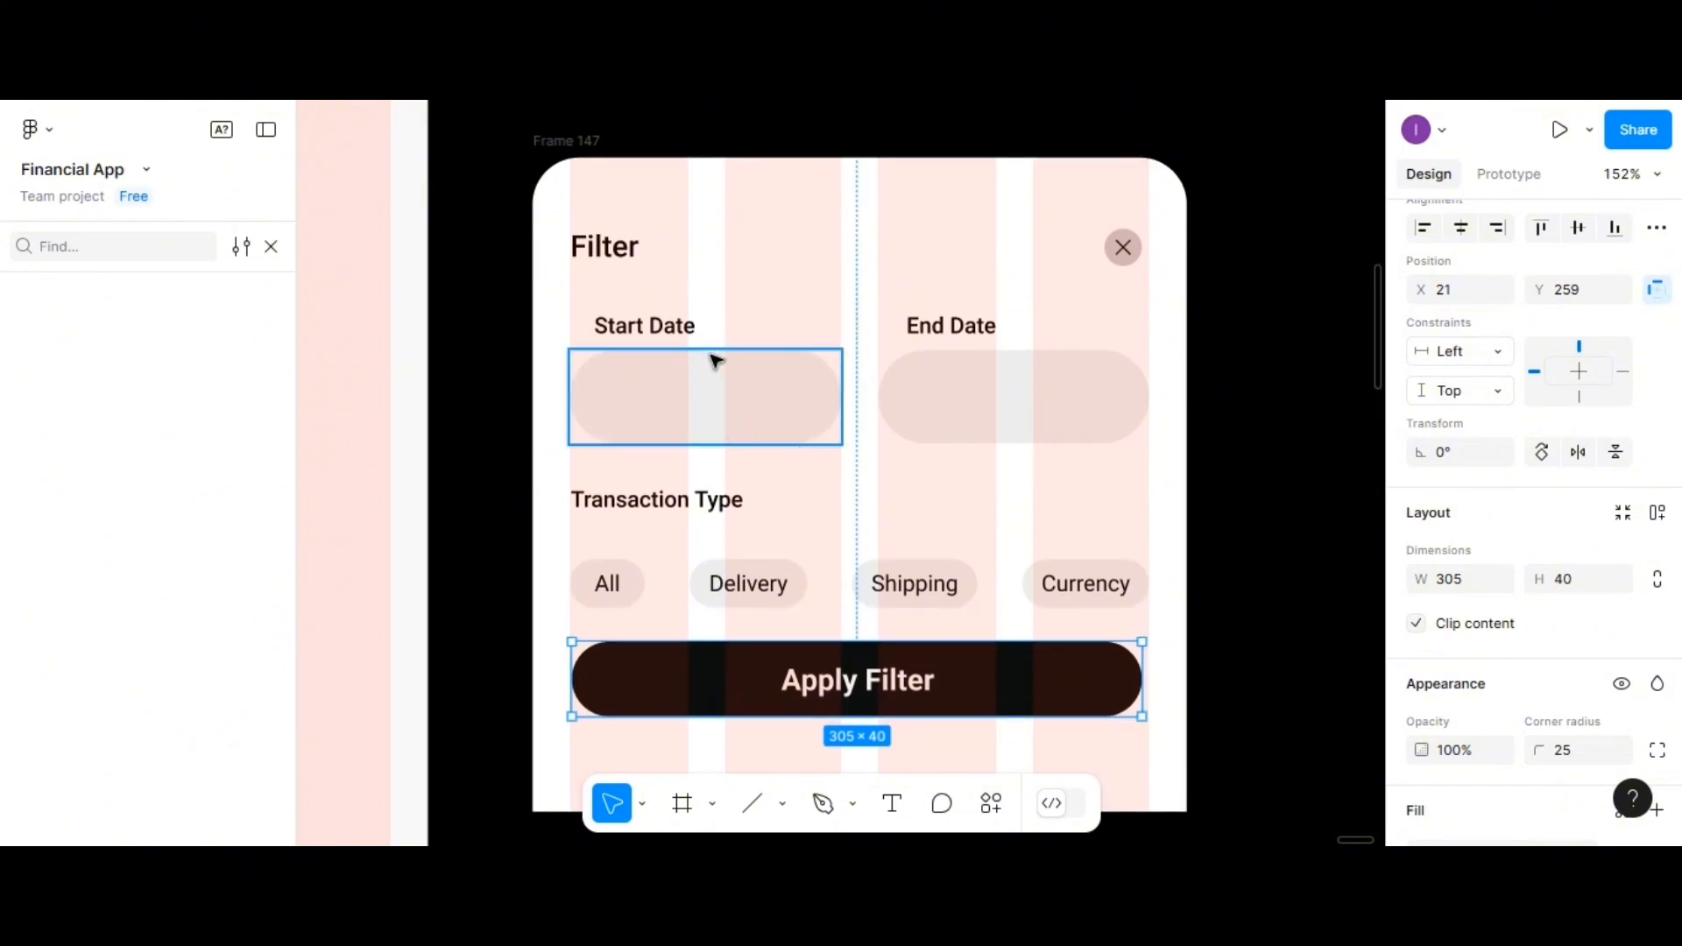
click(661, 331)
shift+click(667, 394)
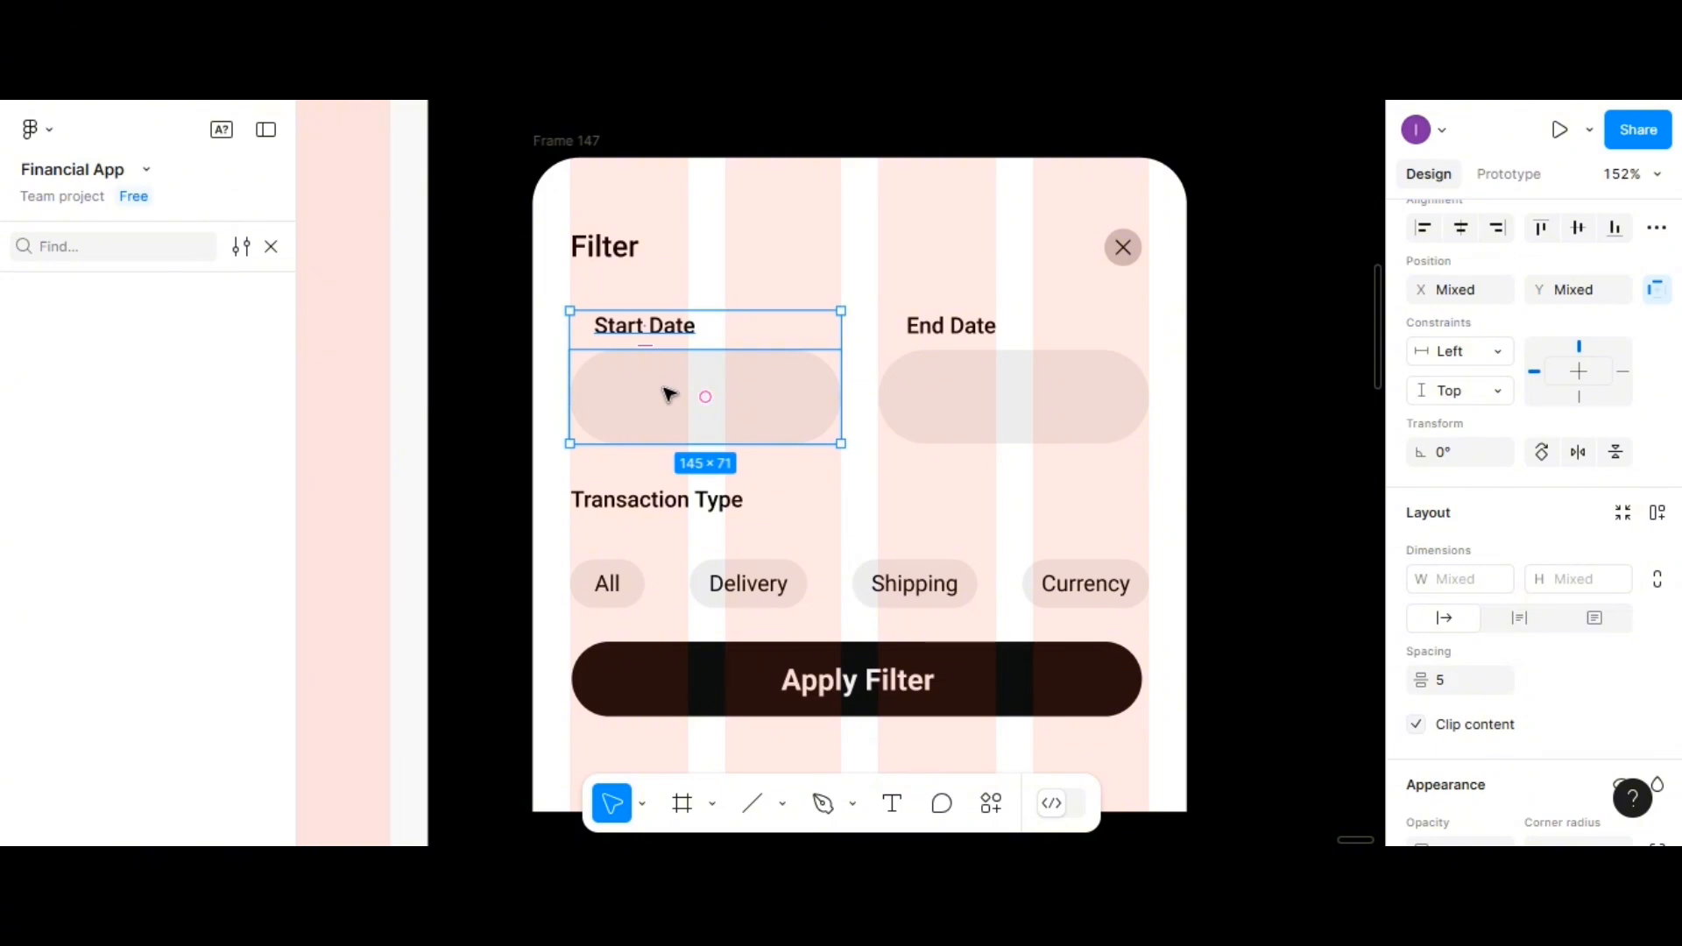
key(ctrl+g)
Move the Start Date and End Date groups together up to Y 70, closer to the Filter heading
click(976, 403)
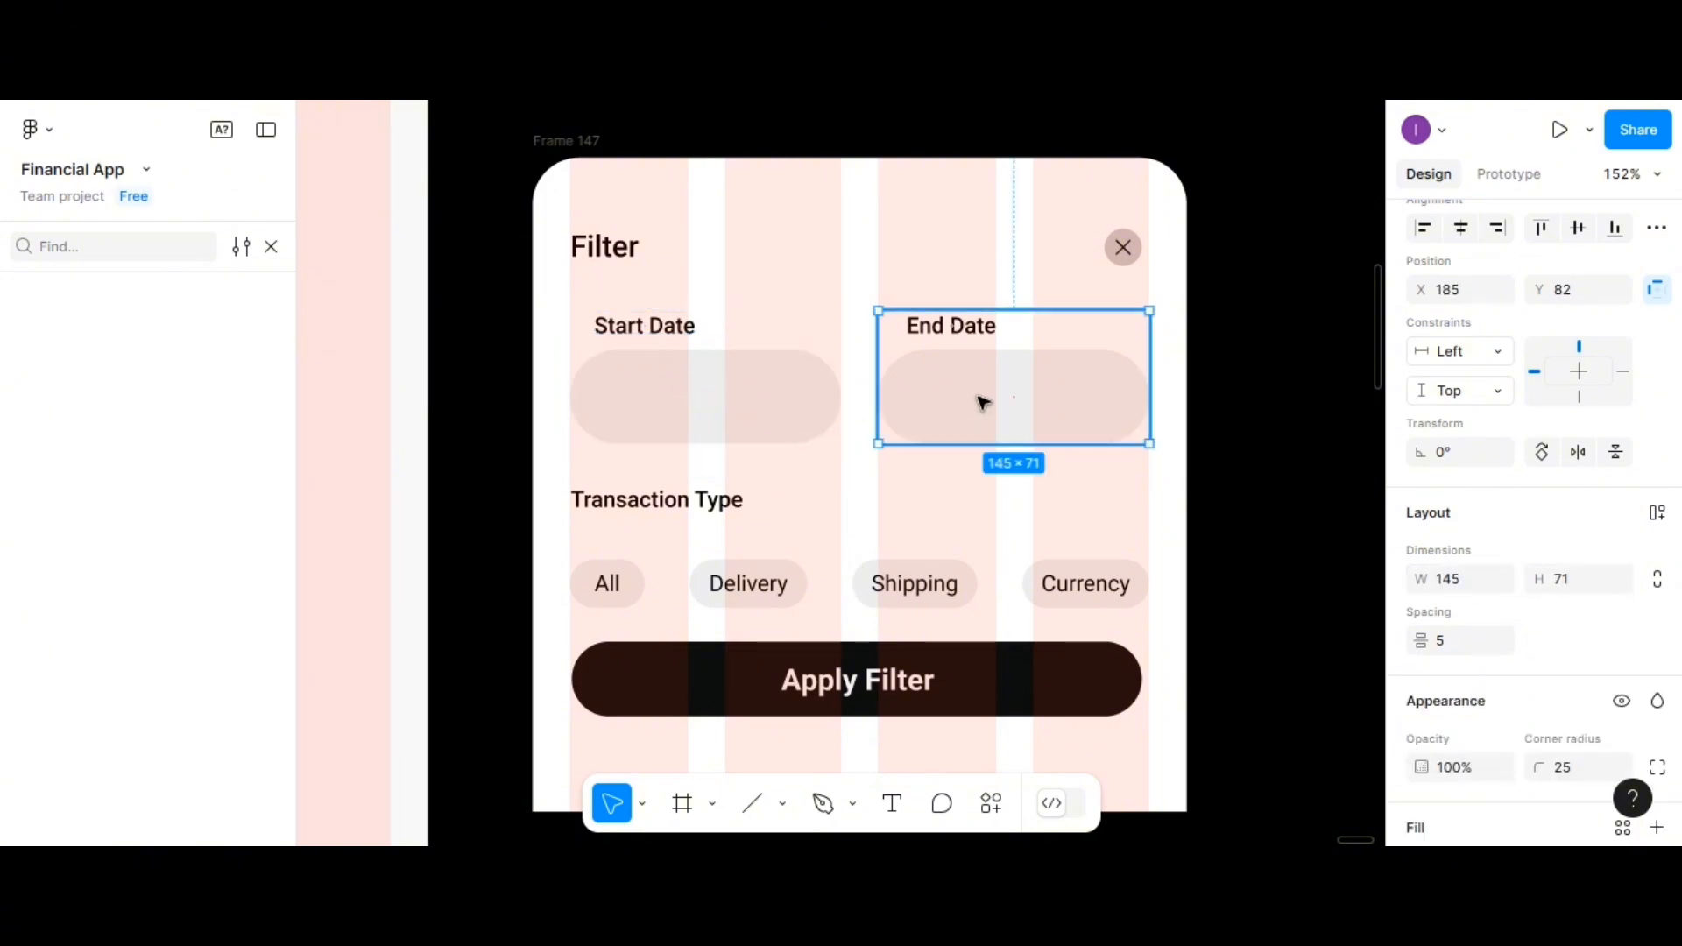
shift+click(766, 399)
double_click(764, 400)
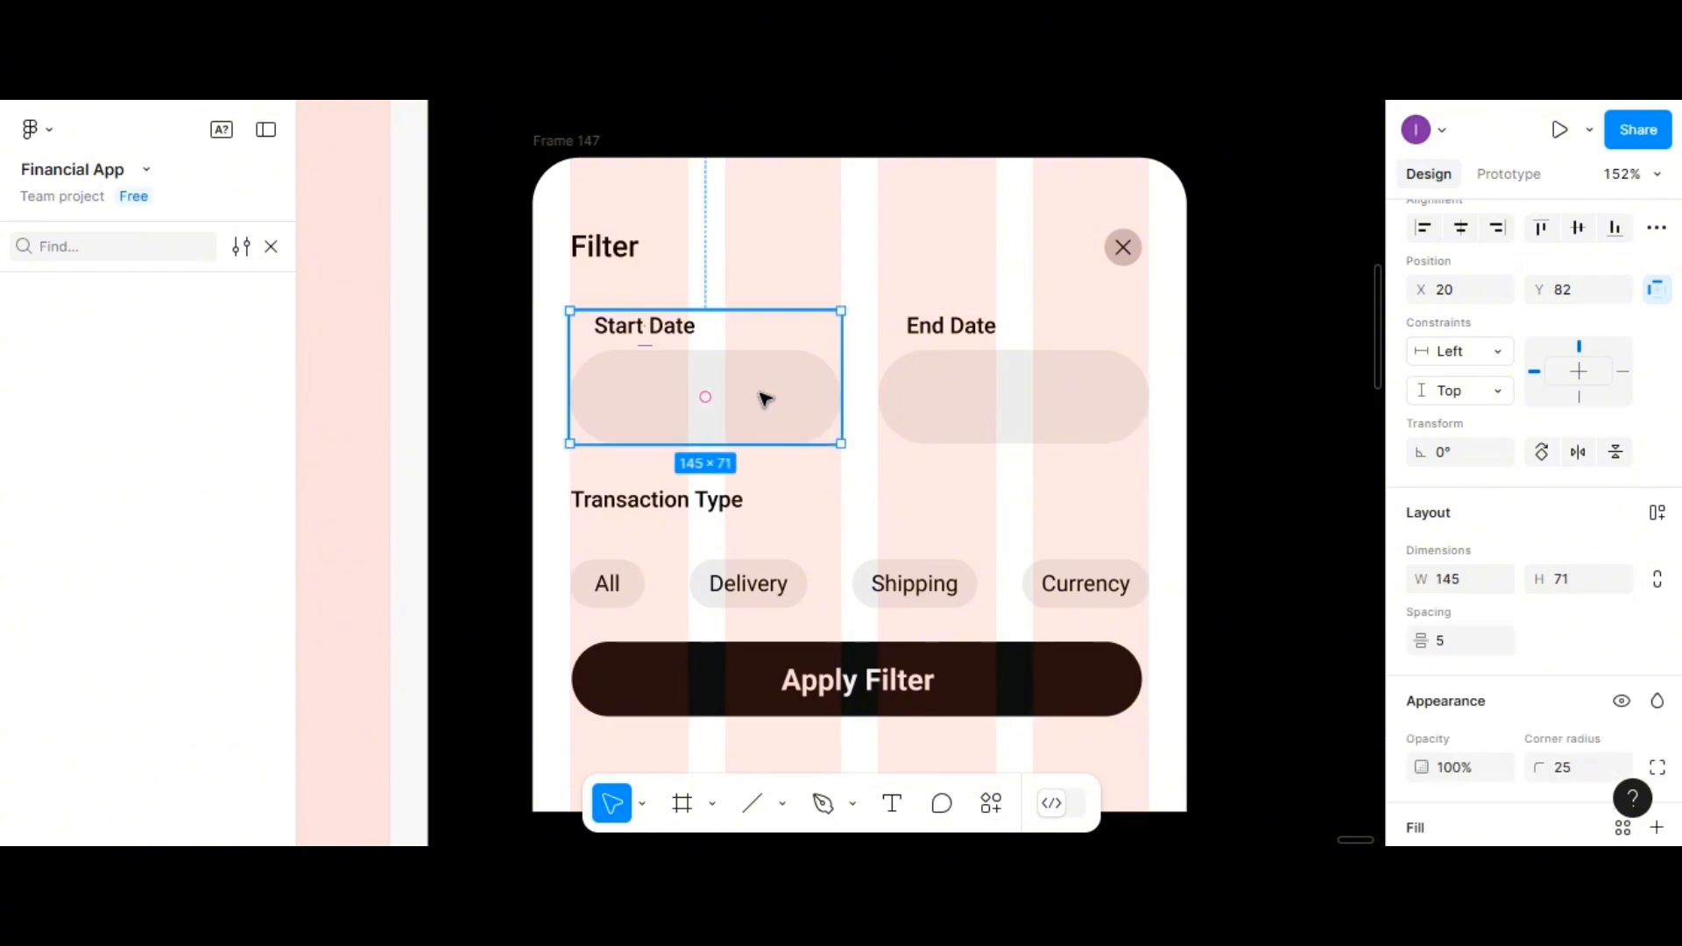
shift+click(920, 403)
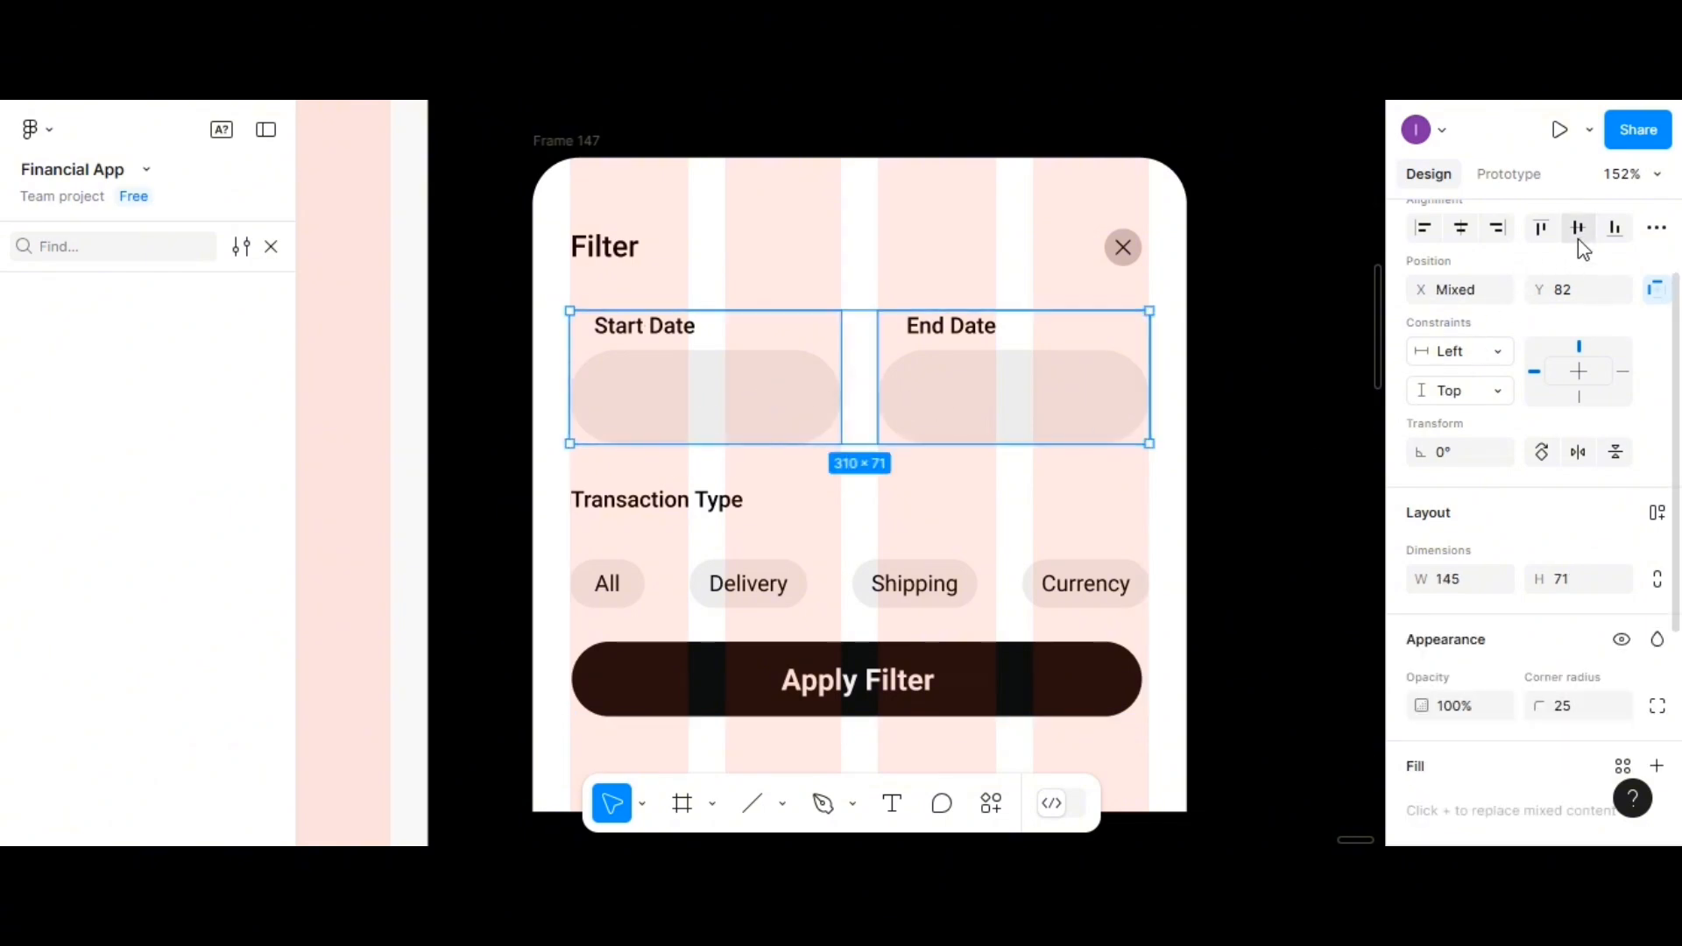
drag(998, 387, 1007, 368)
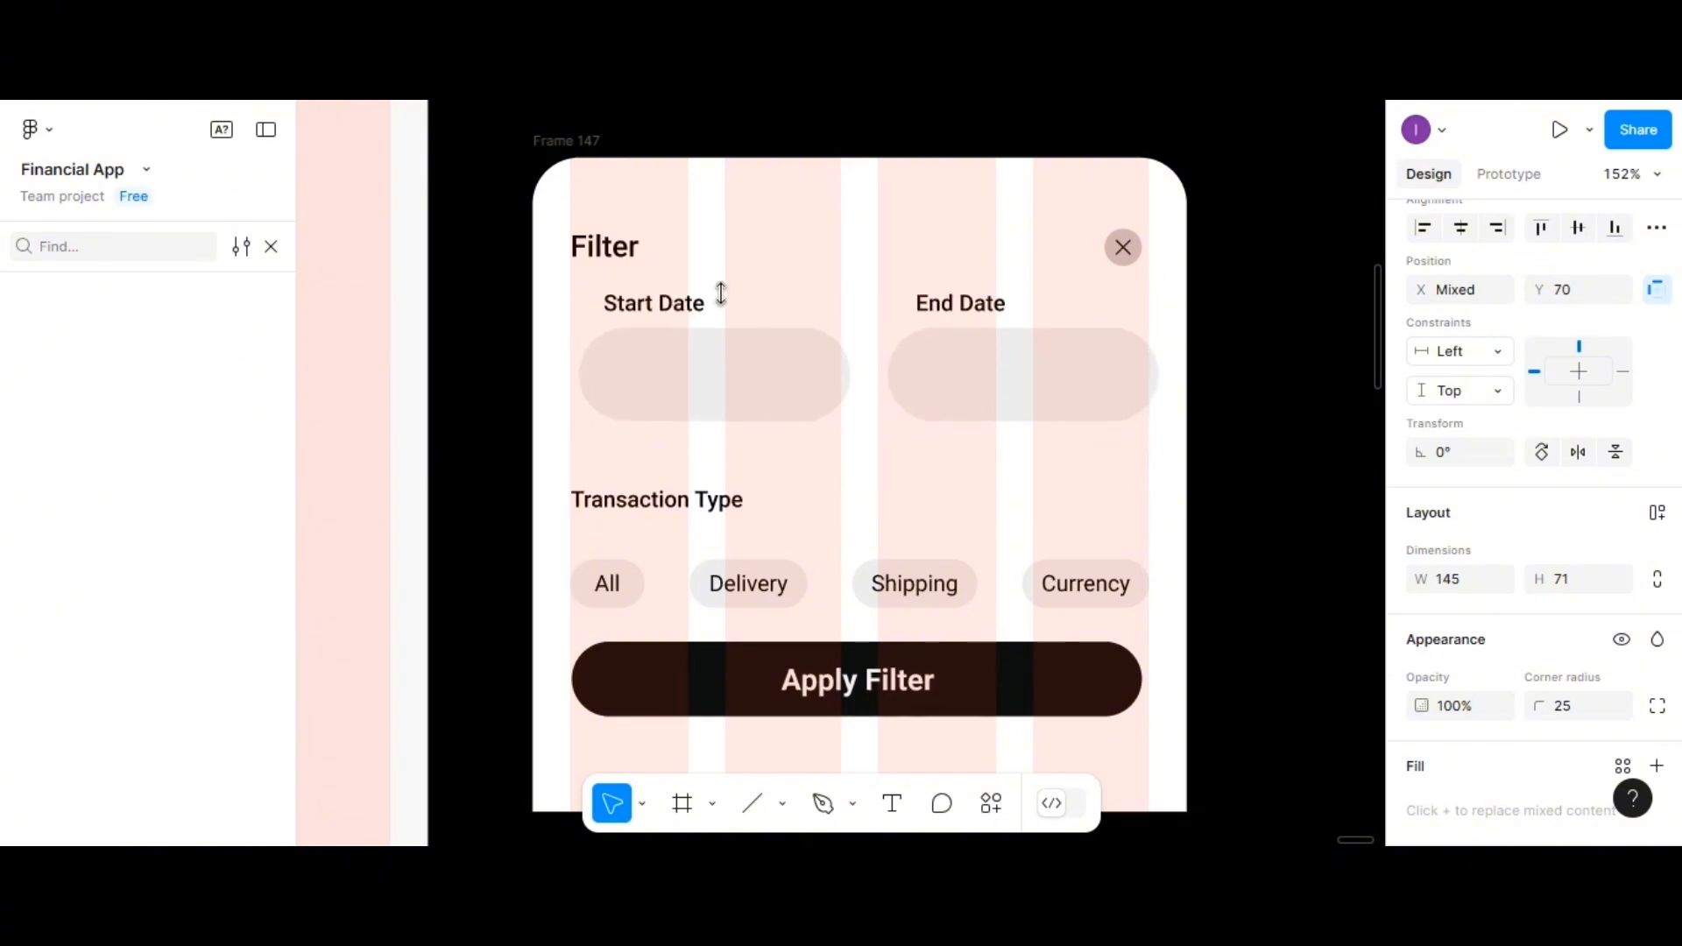
Combine the Start Date and End Date fields into one group and center it horizontally in the card
click(732, 370)
shift+click(963, 385)
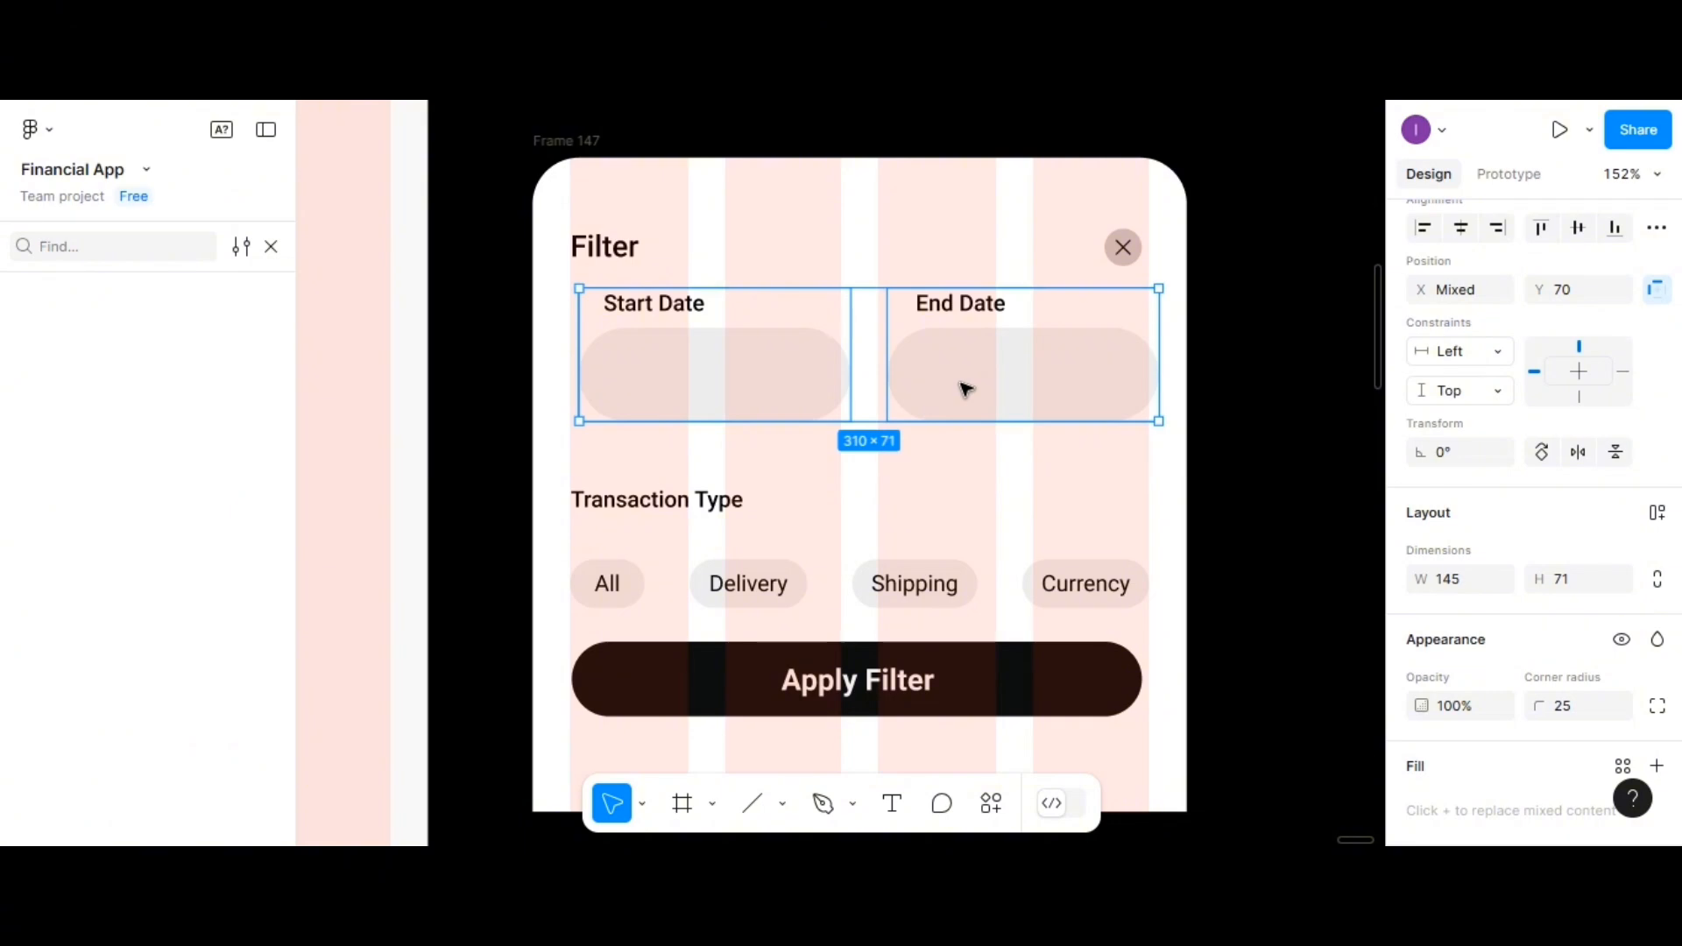
key(shift+a)
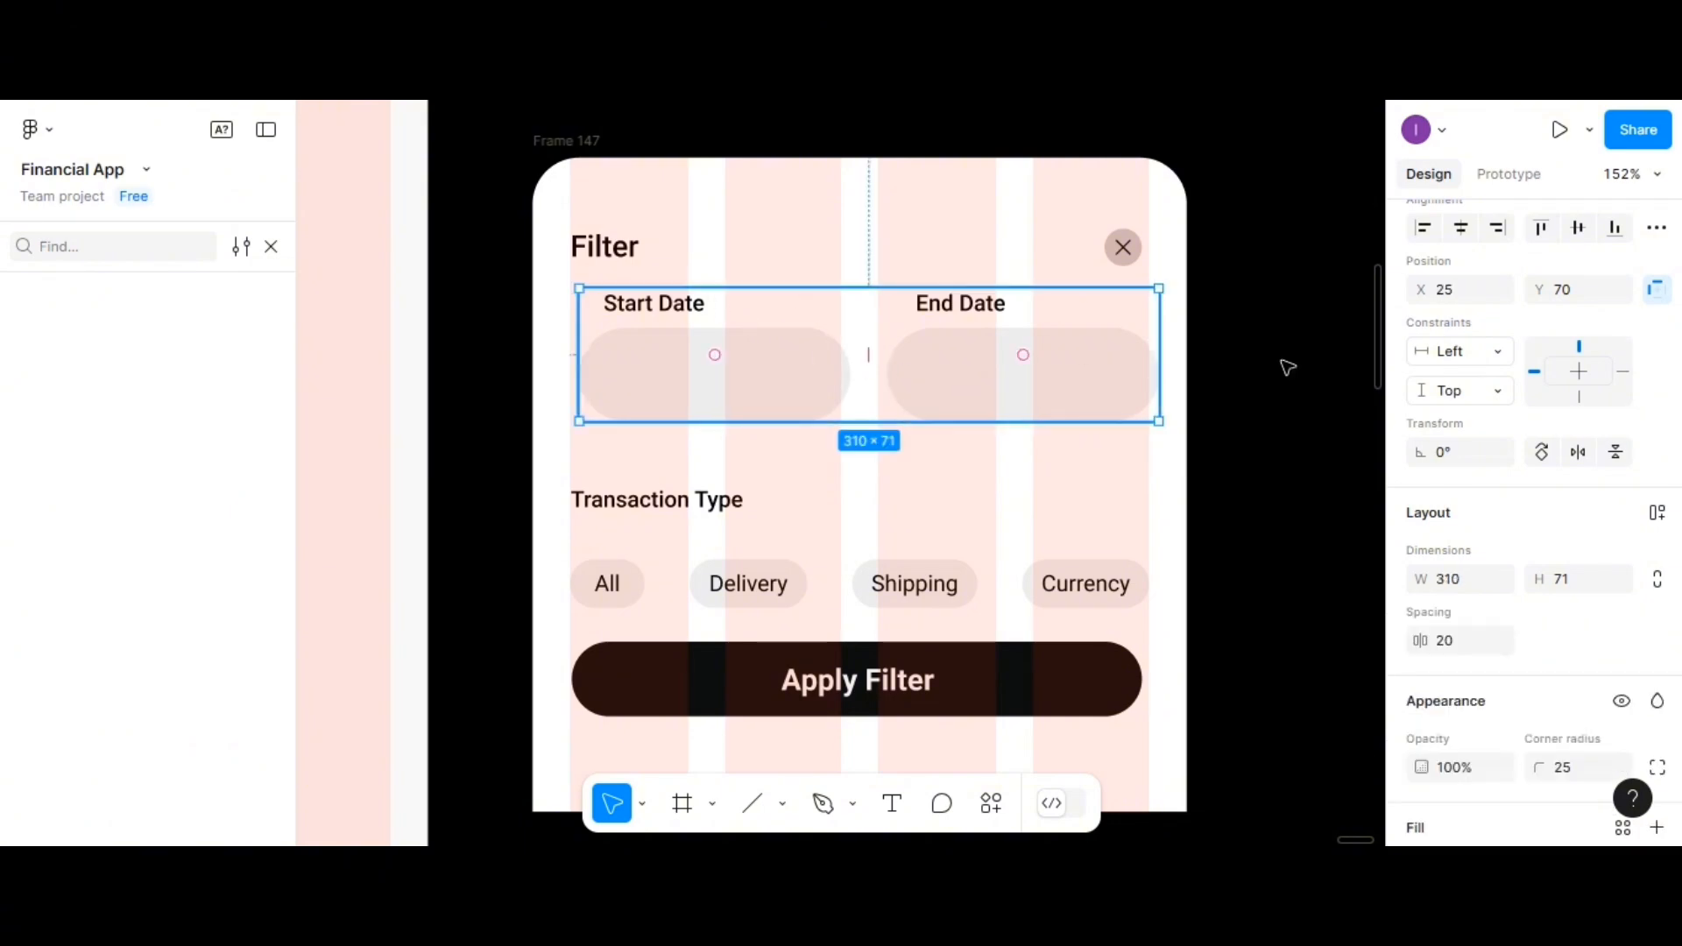
click(1461, 227)
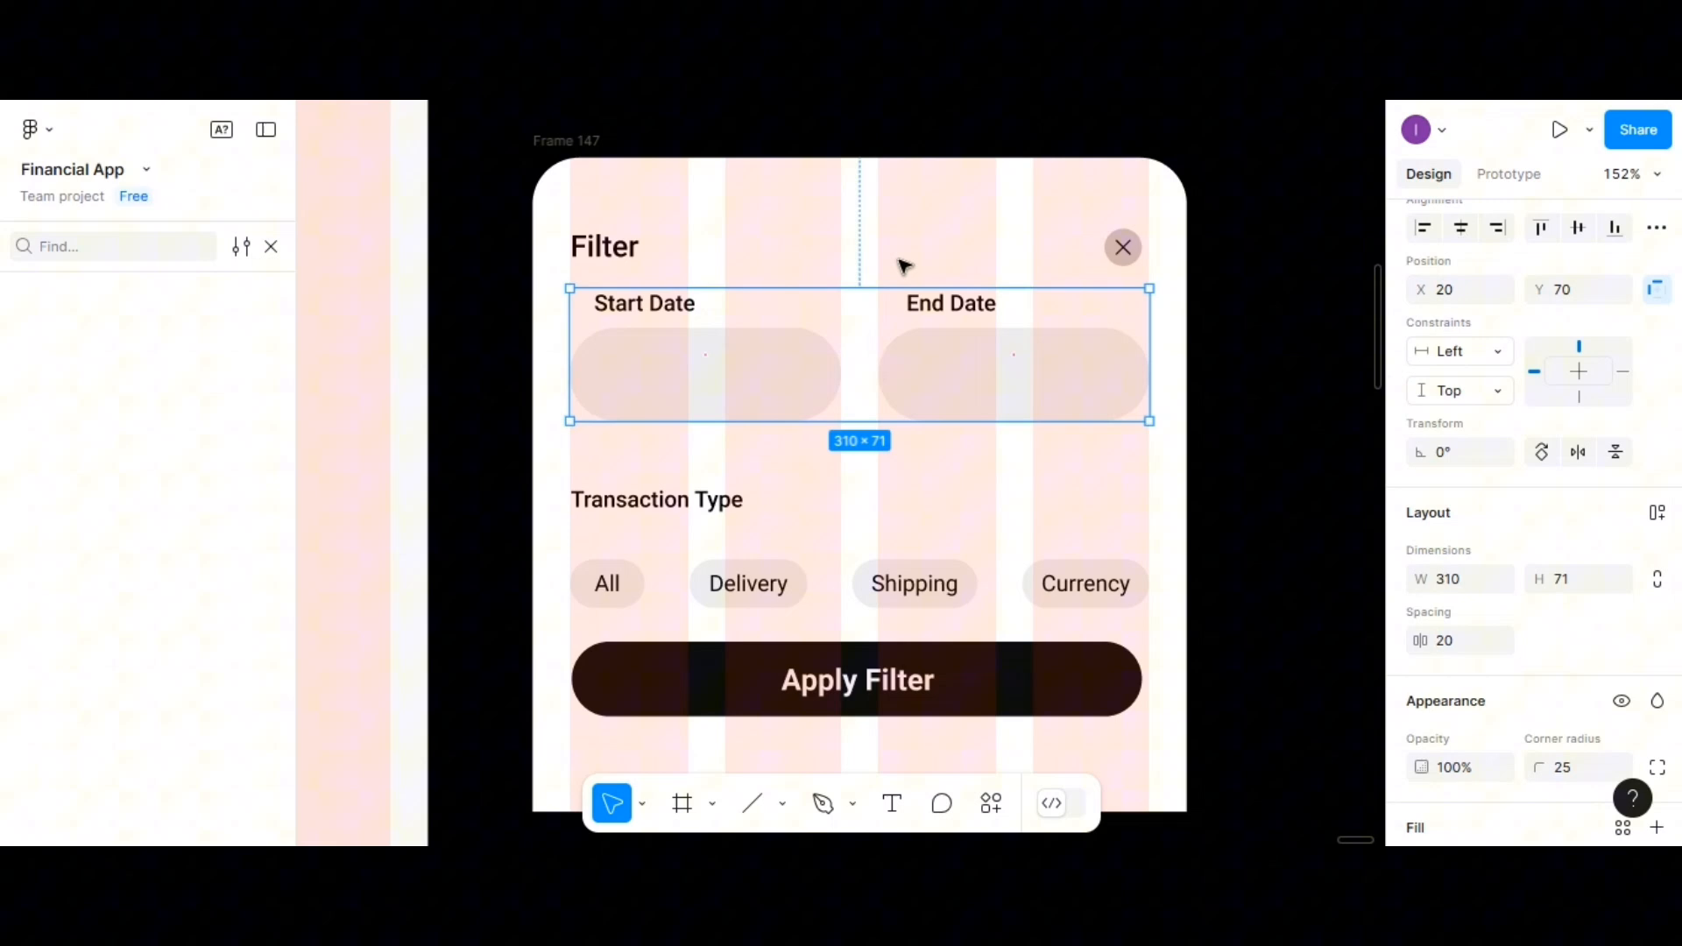
Set the spacing between the Filter heading row and the date fields to 10, and move them together up to Y 24
shift+click(635, 251)
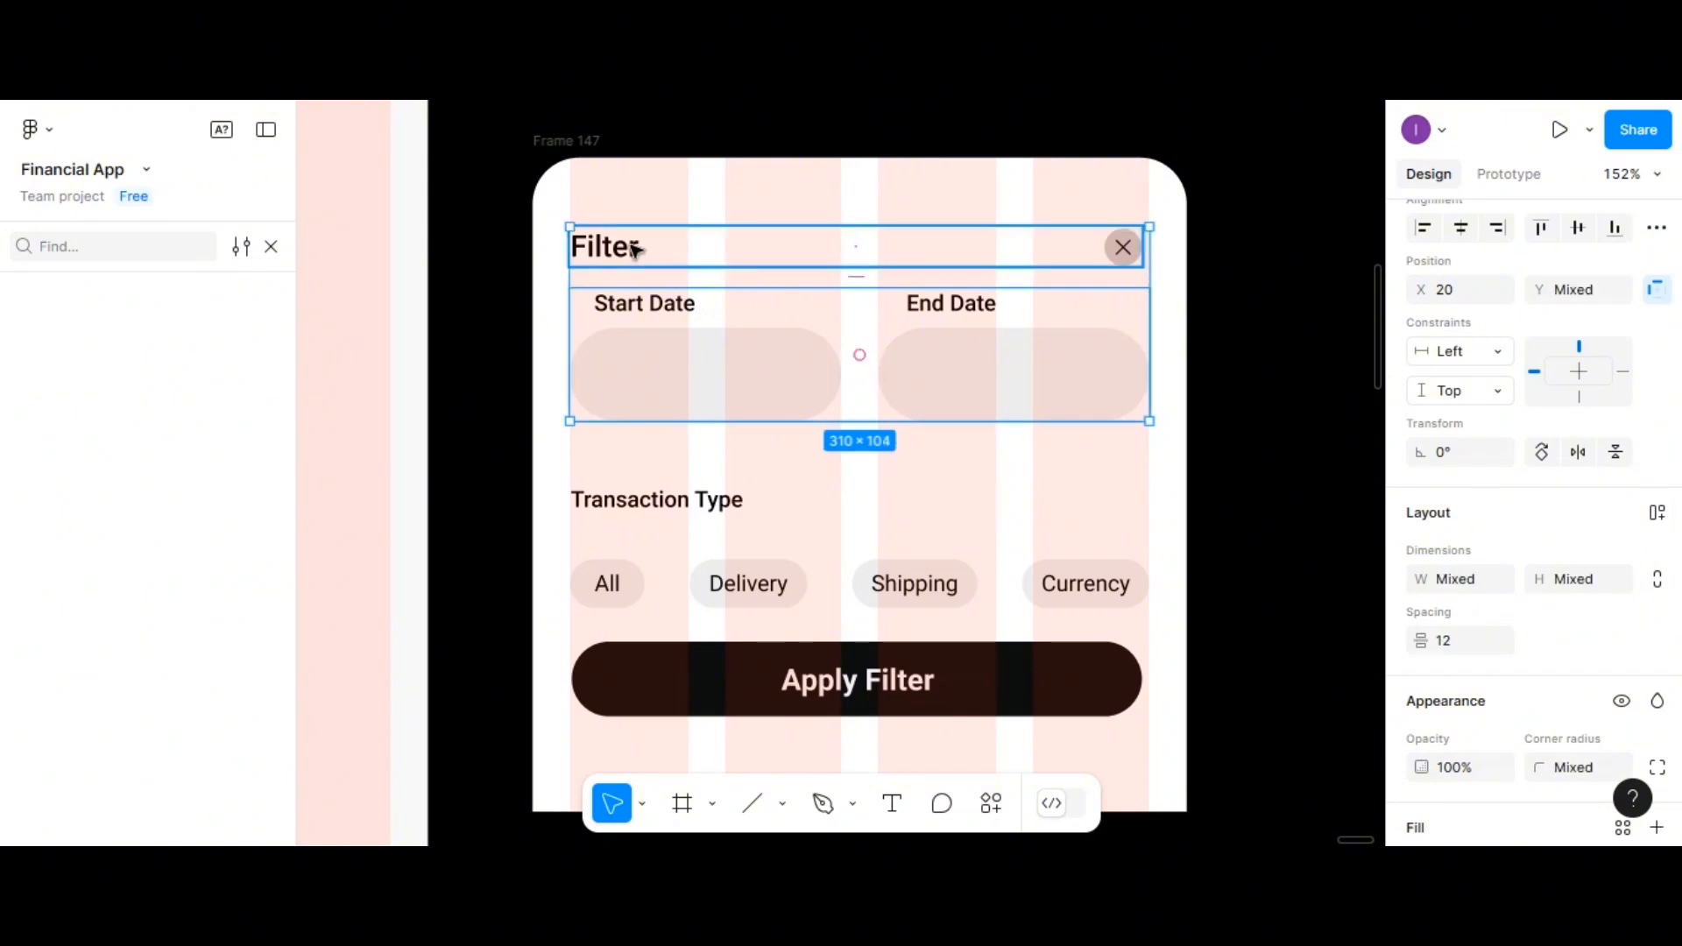
click(1479, 651)
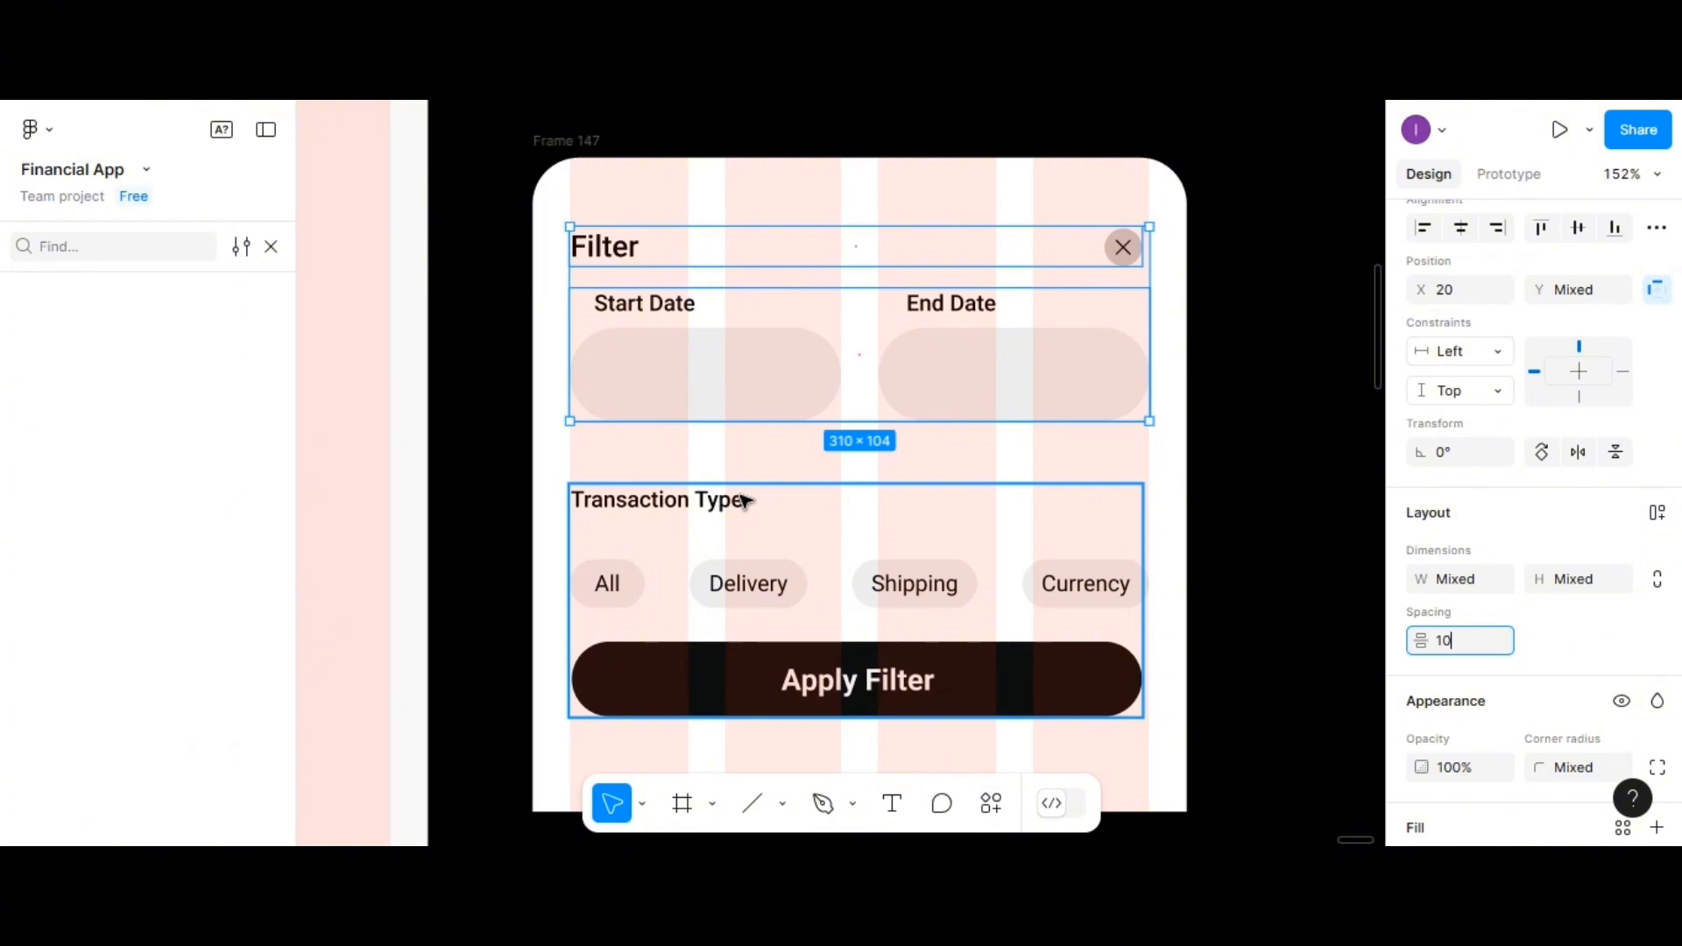
click(754, 411)
drag(772, 400, 779, 382)
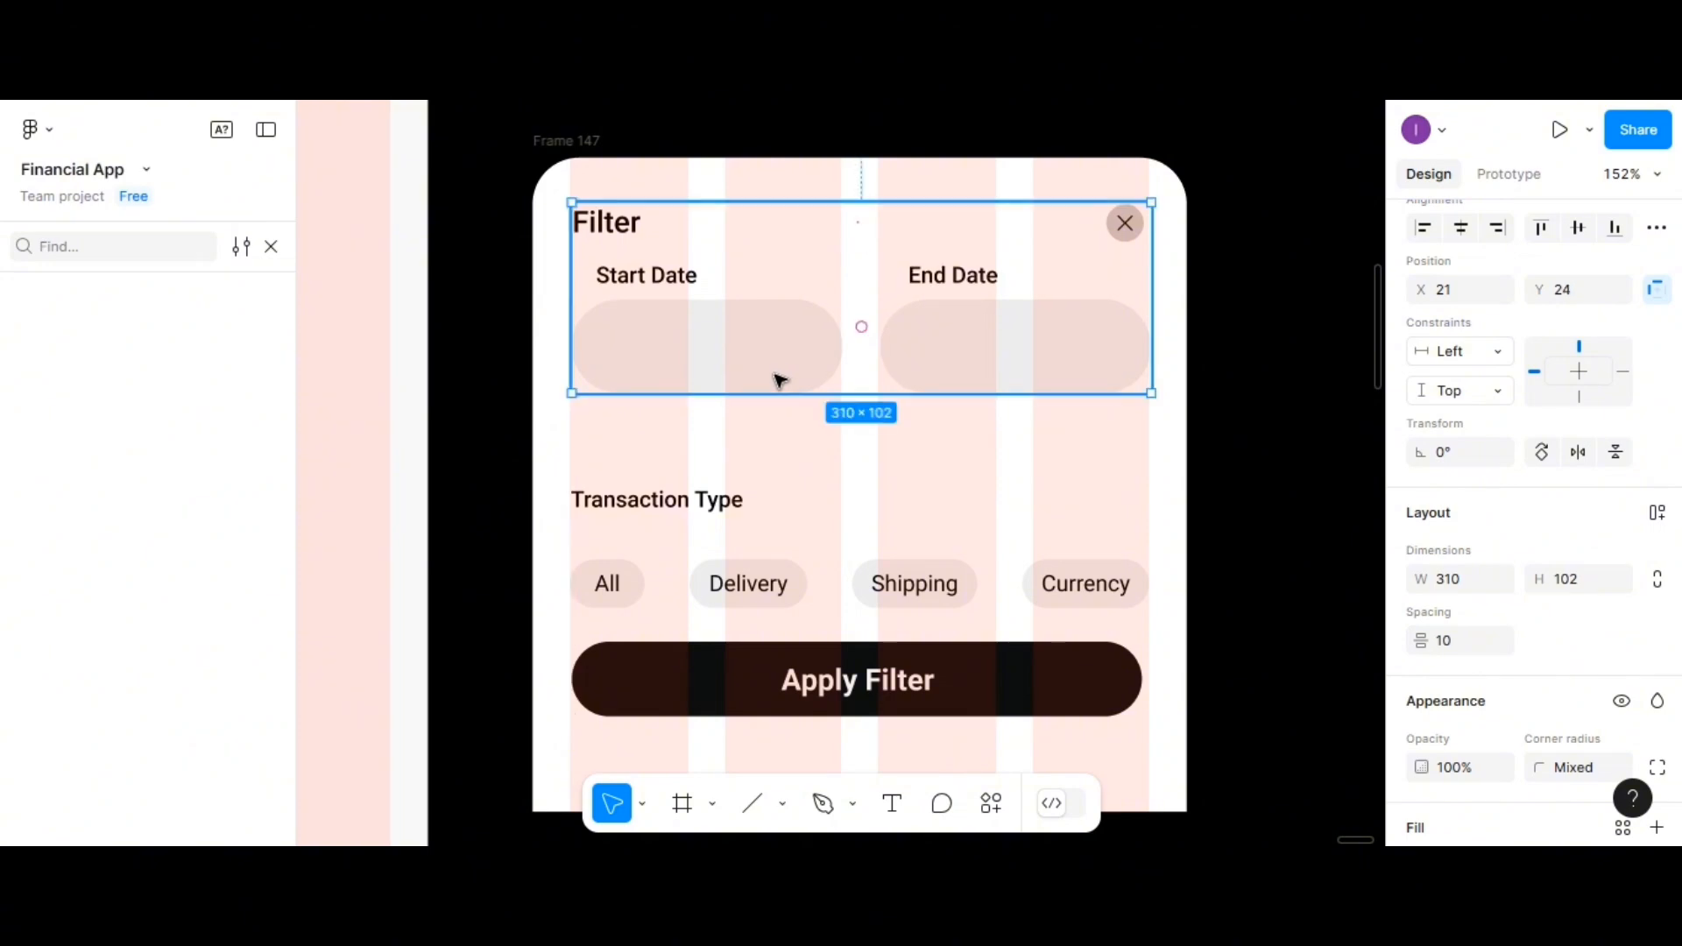
Ungroup the group that holds the Transaction Type label and the Apply Filter button
scroll(1553, 345, up, 3)
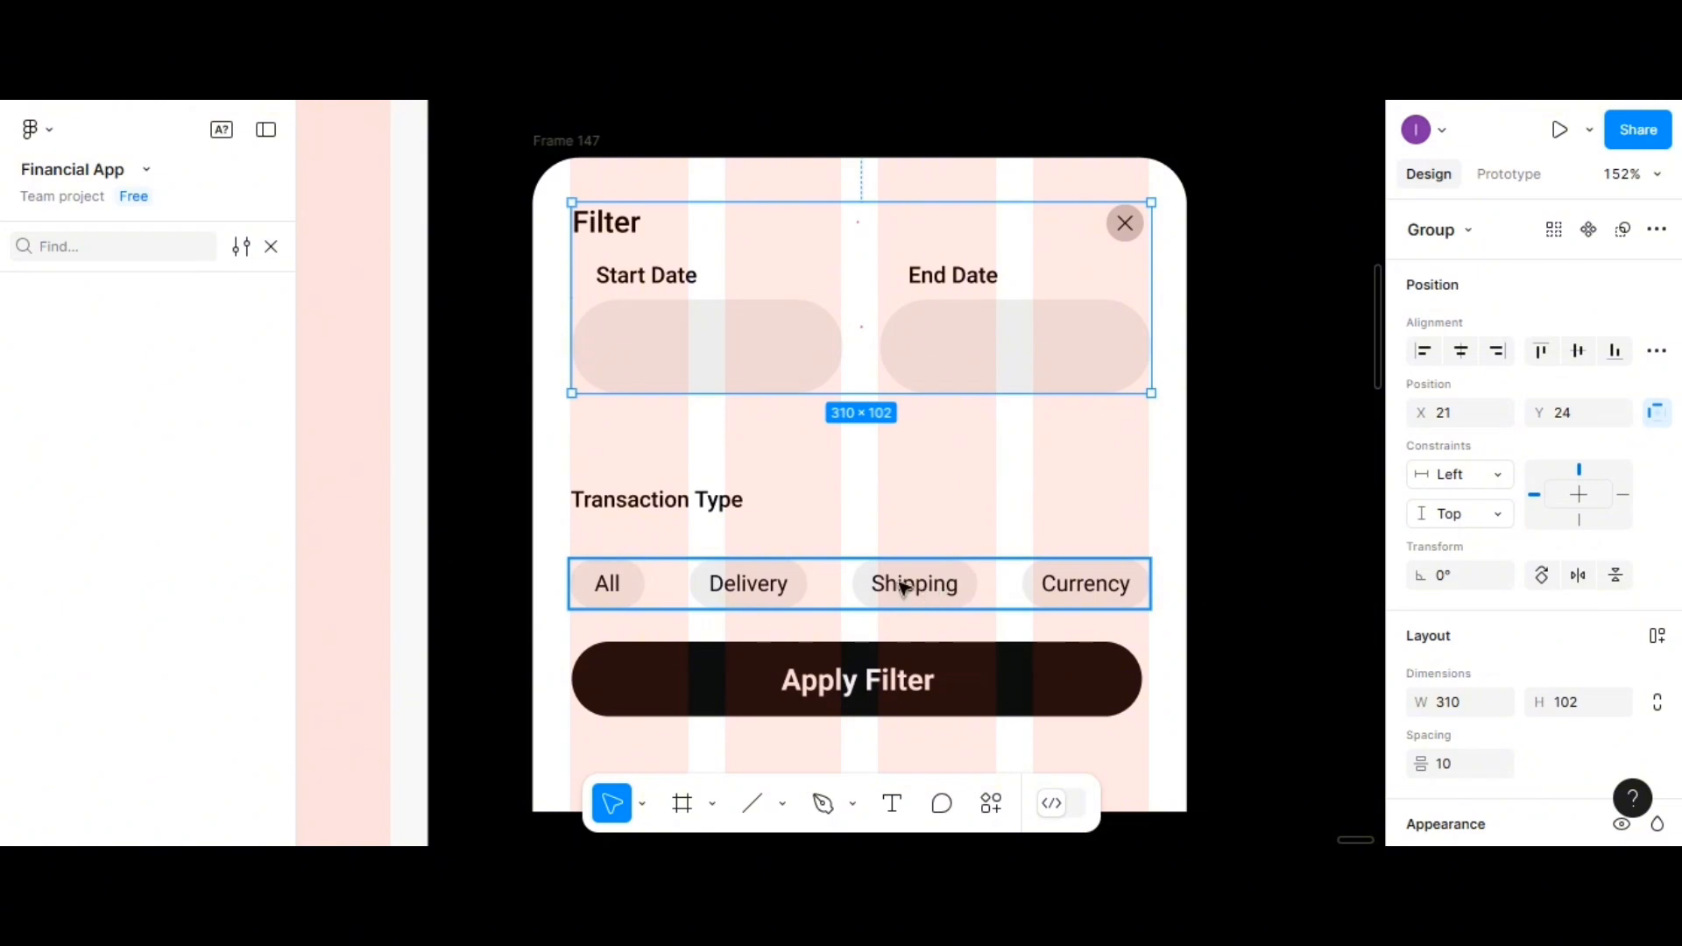
click(717, 512)
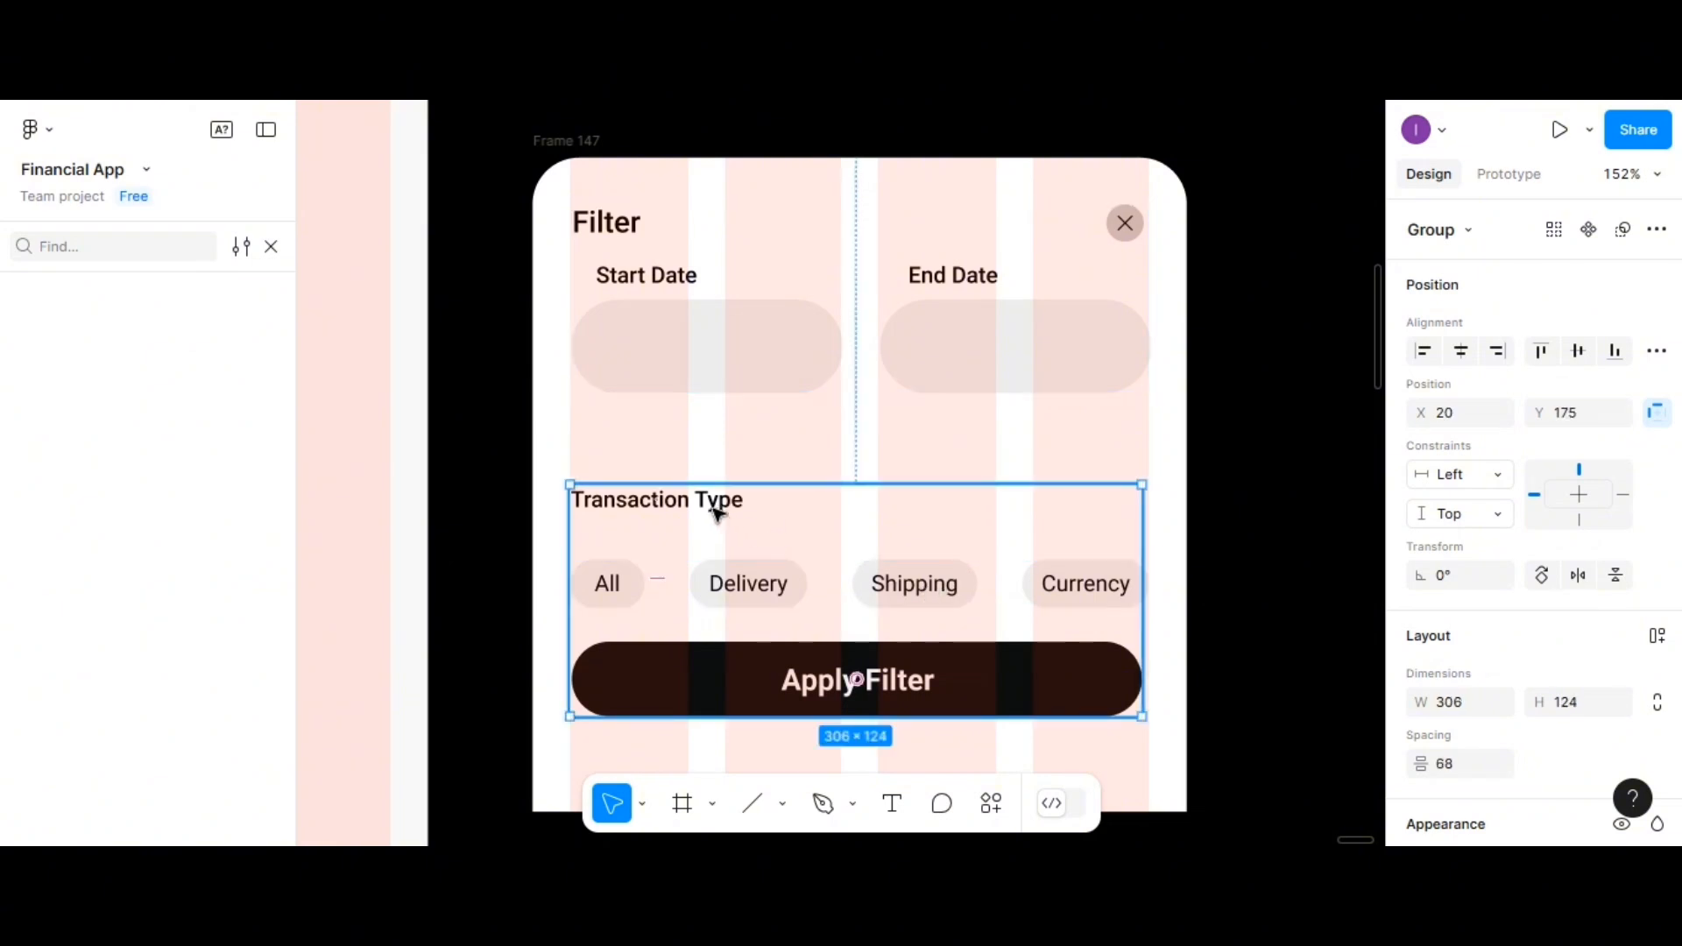
right_click(717, 512)
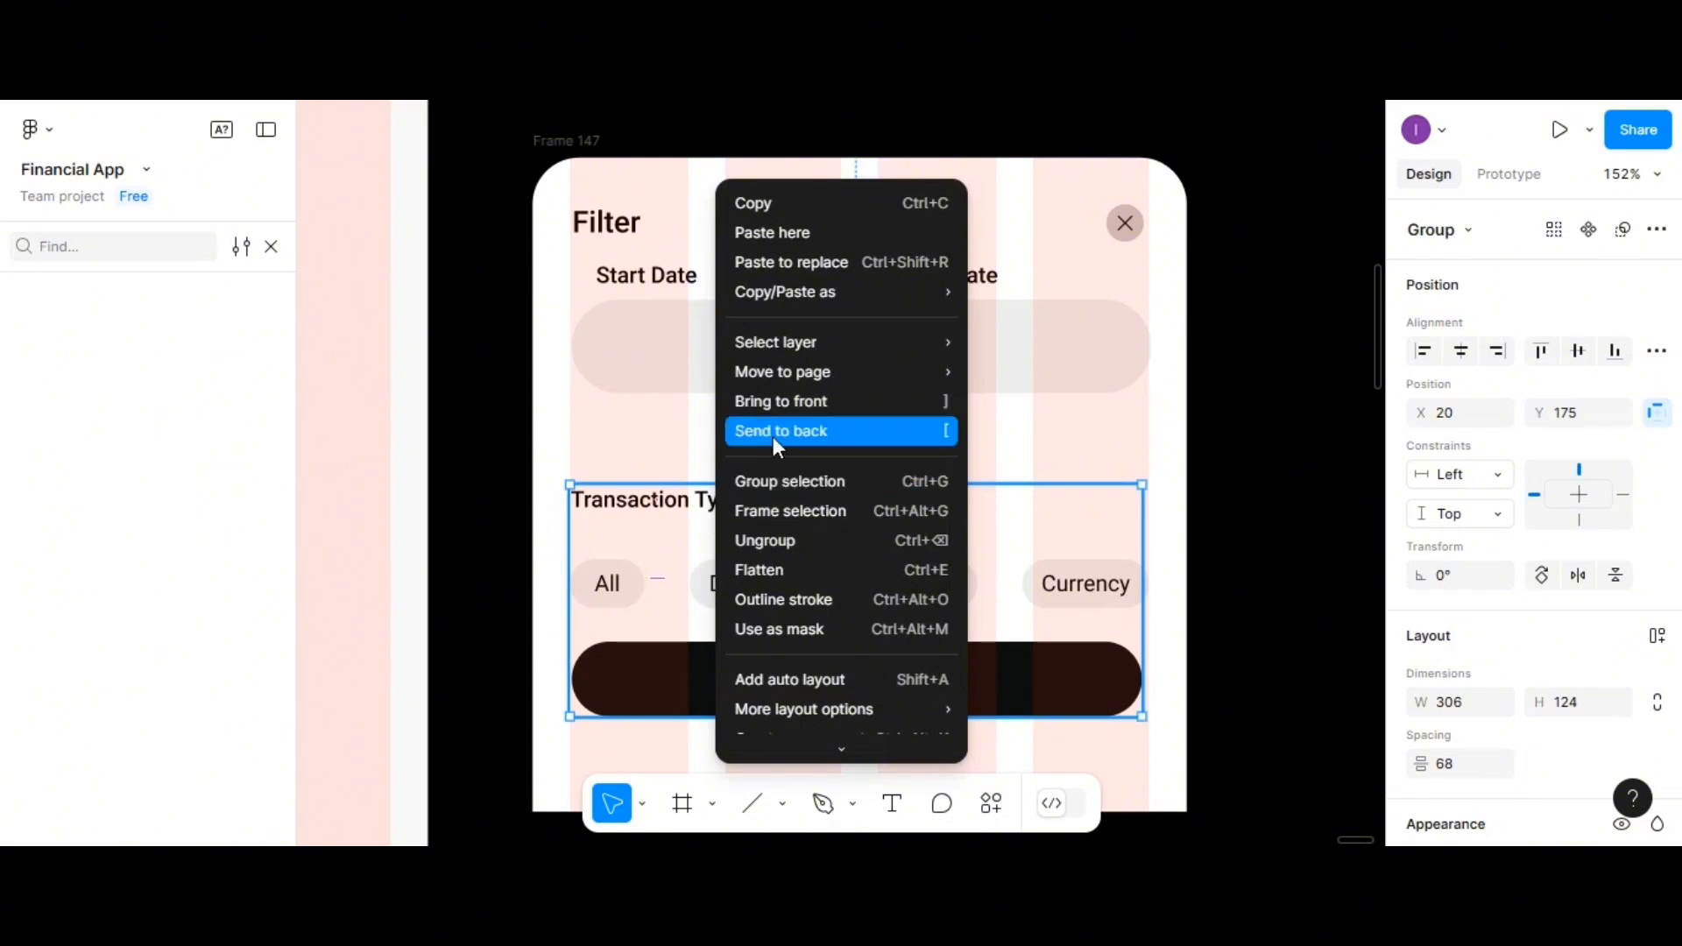
click(758, 536)
click(937, 469)
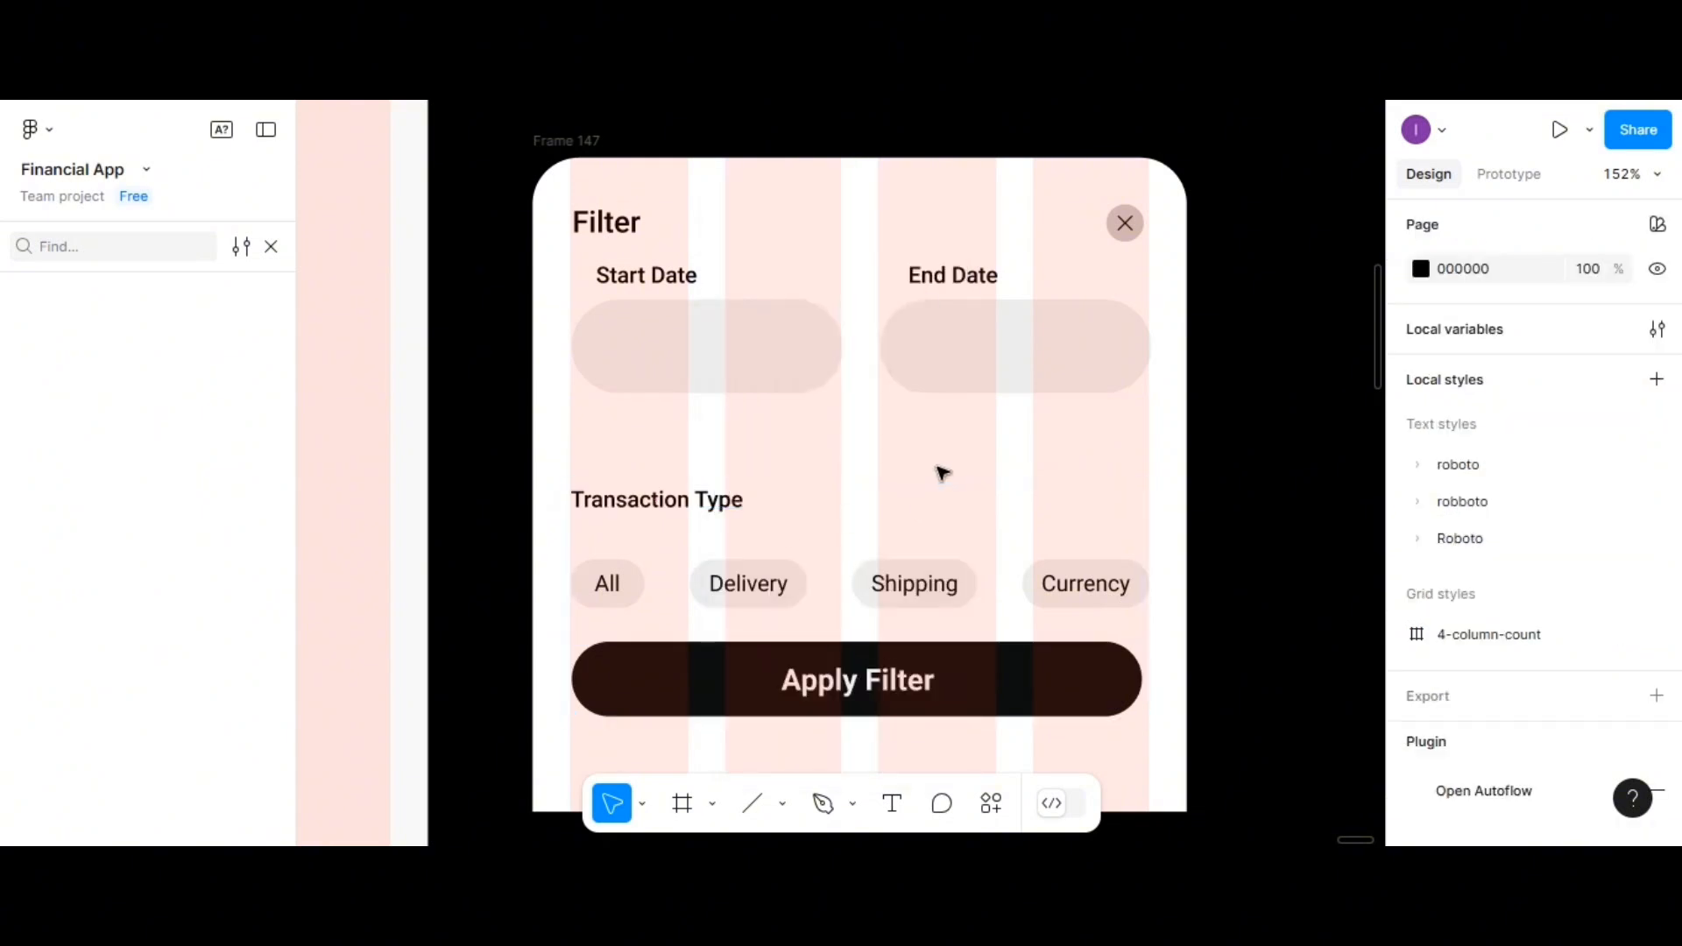
Set the vertical spacing between the Transaction Type label and its row of pills to 10
click(711, 512)
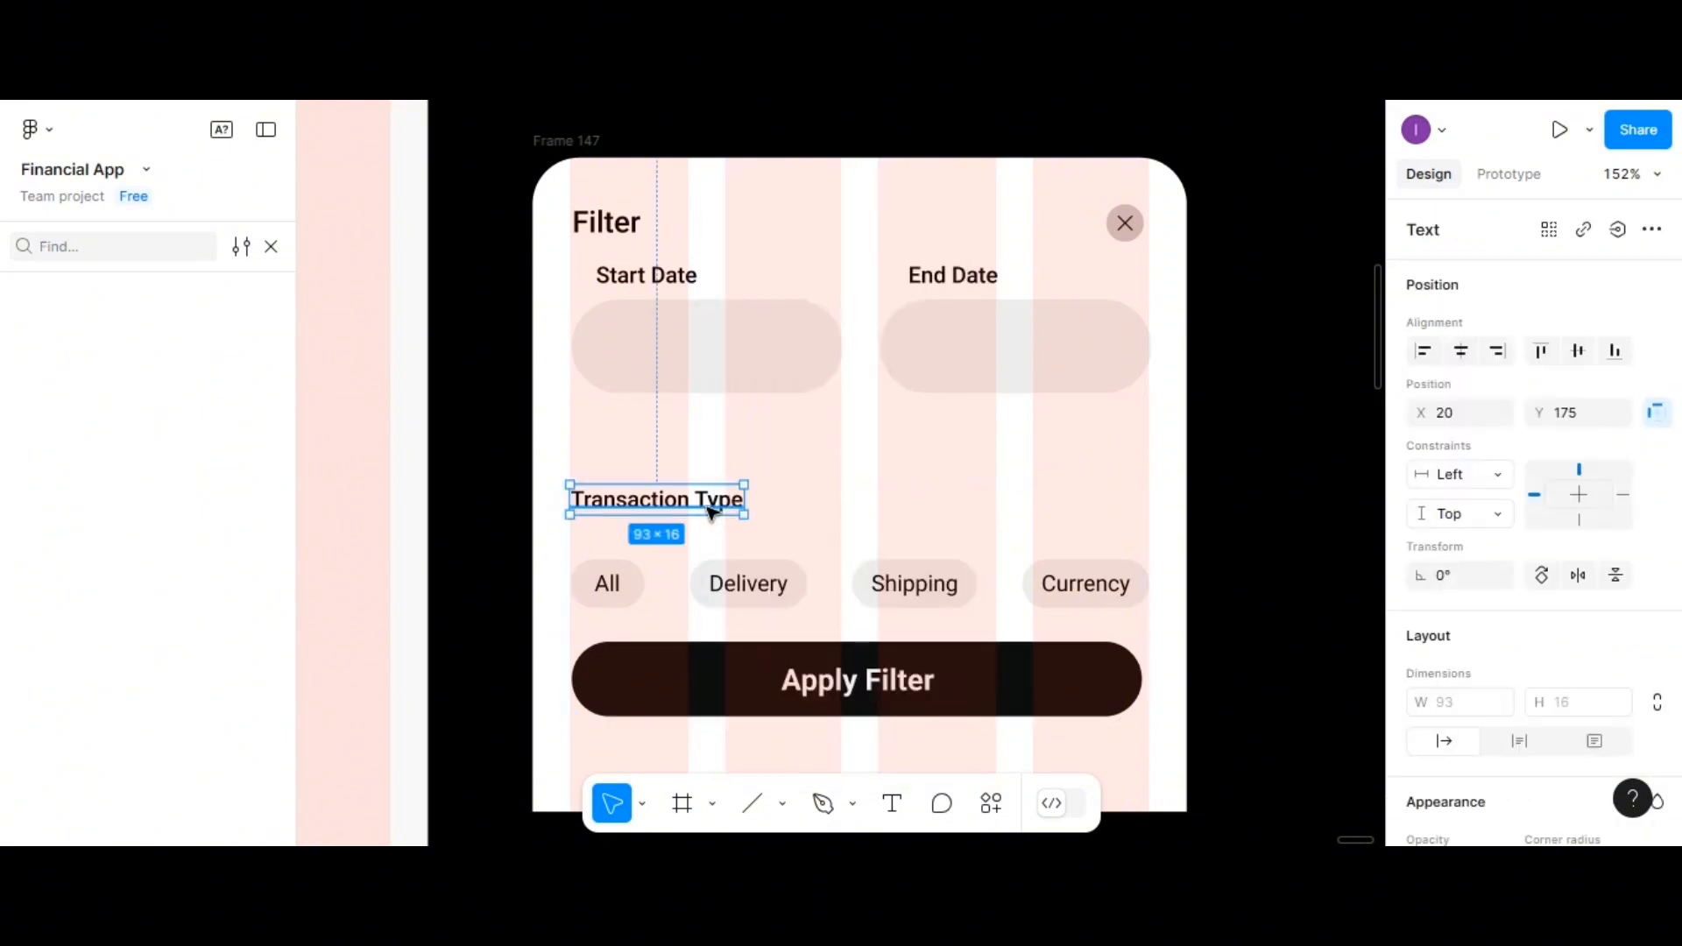
shift+click(755, 587)
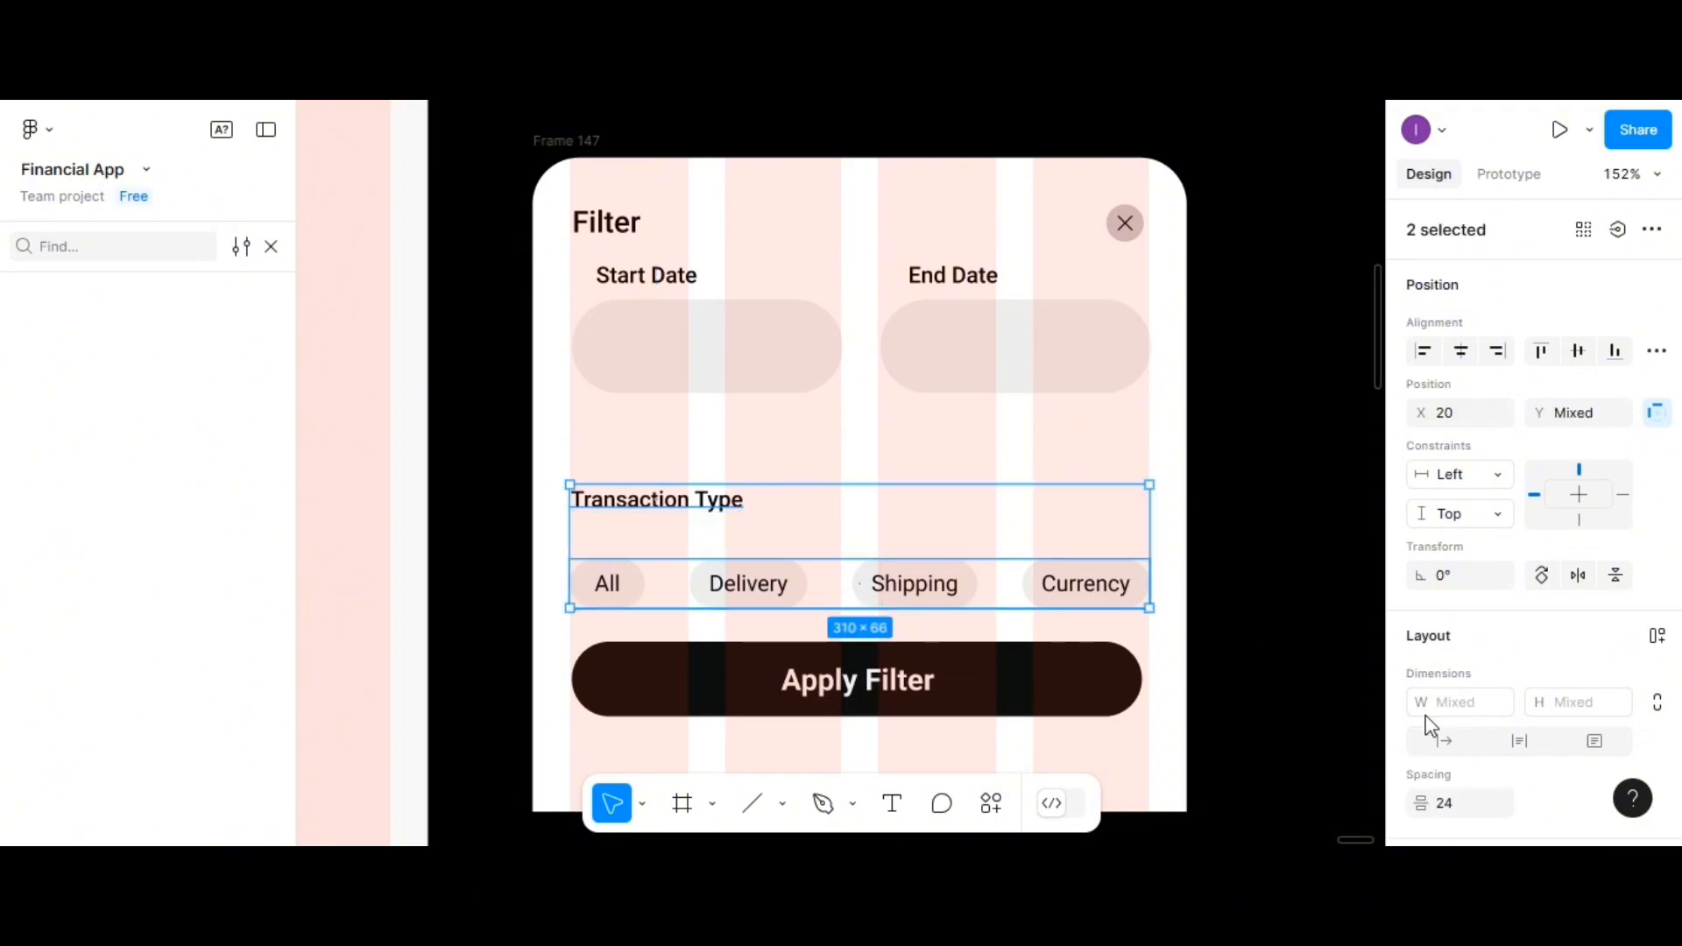
scroll(1473, 771, down, 2)
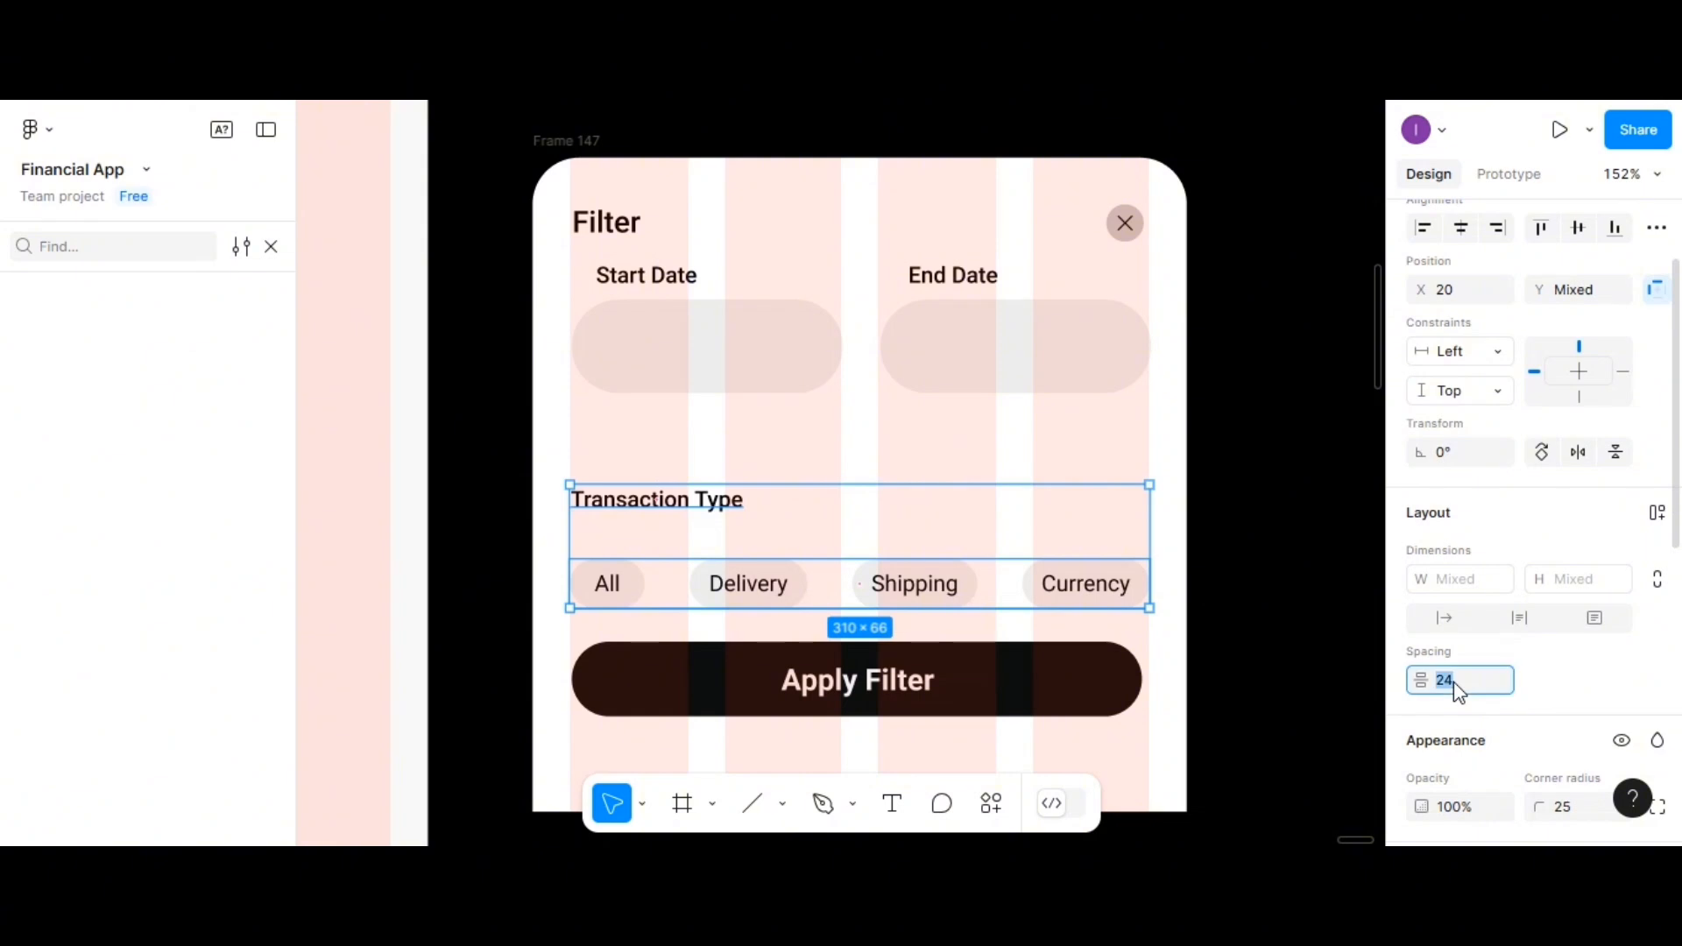
key(Return)
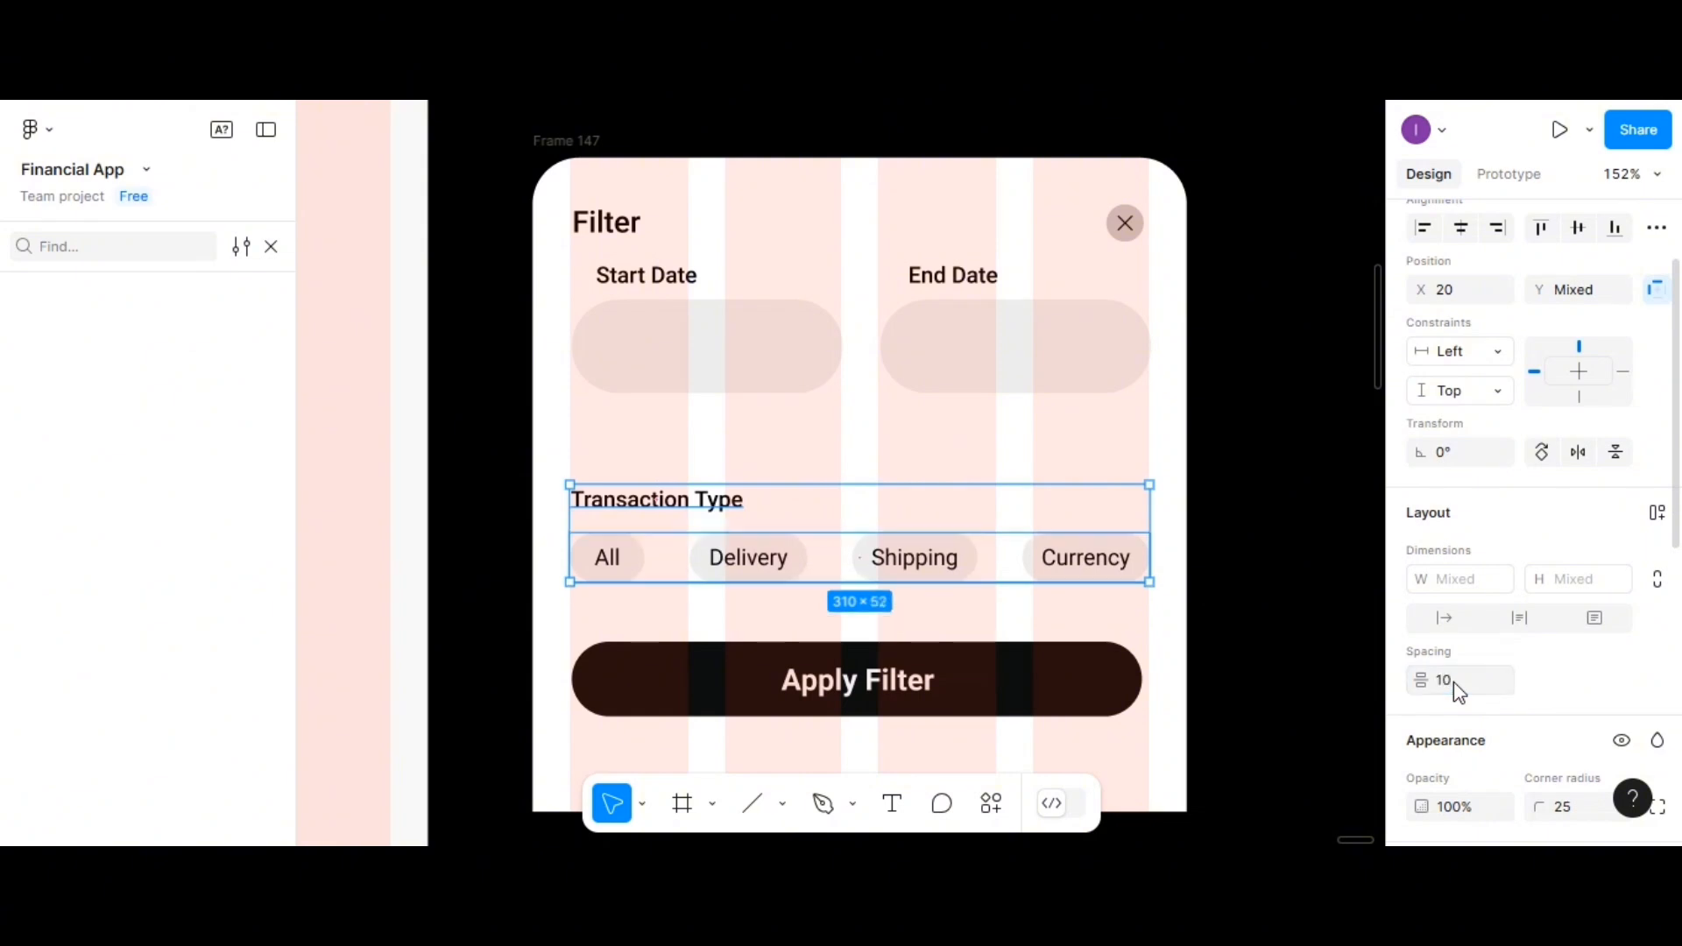
Group the Transaction Type label with its pills and place the group 10 below the date fields
click(935, 554)
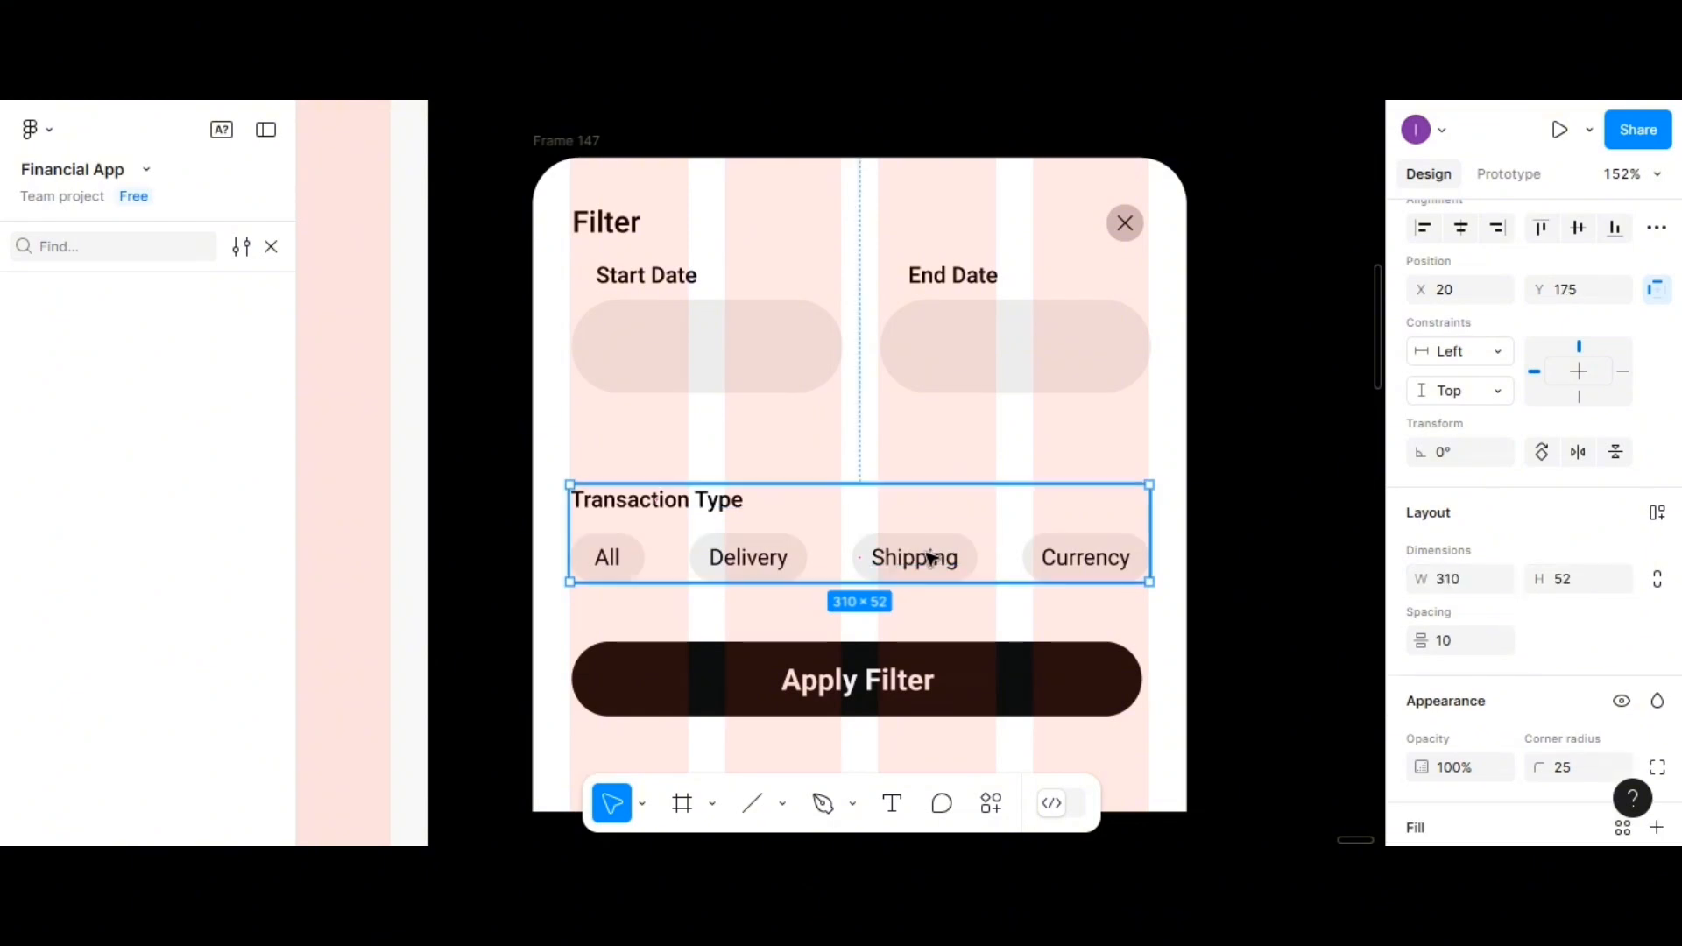
drag(931, 557, 911, 477)
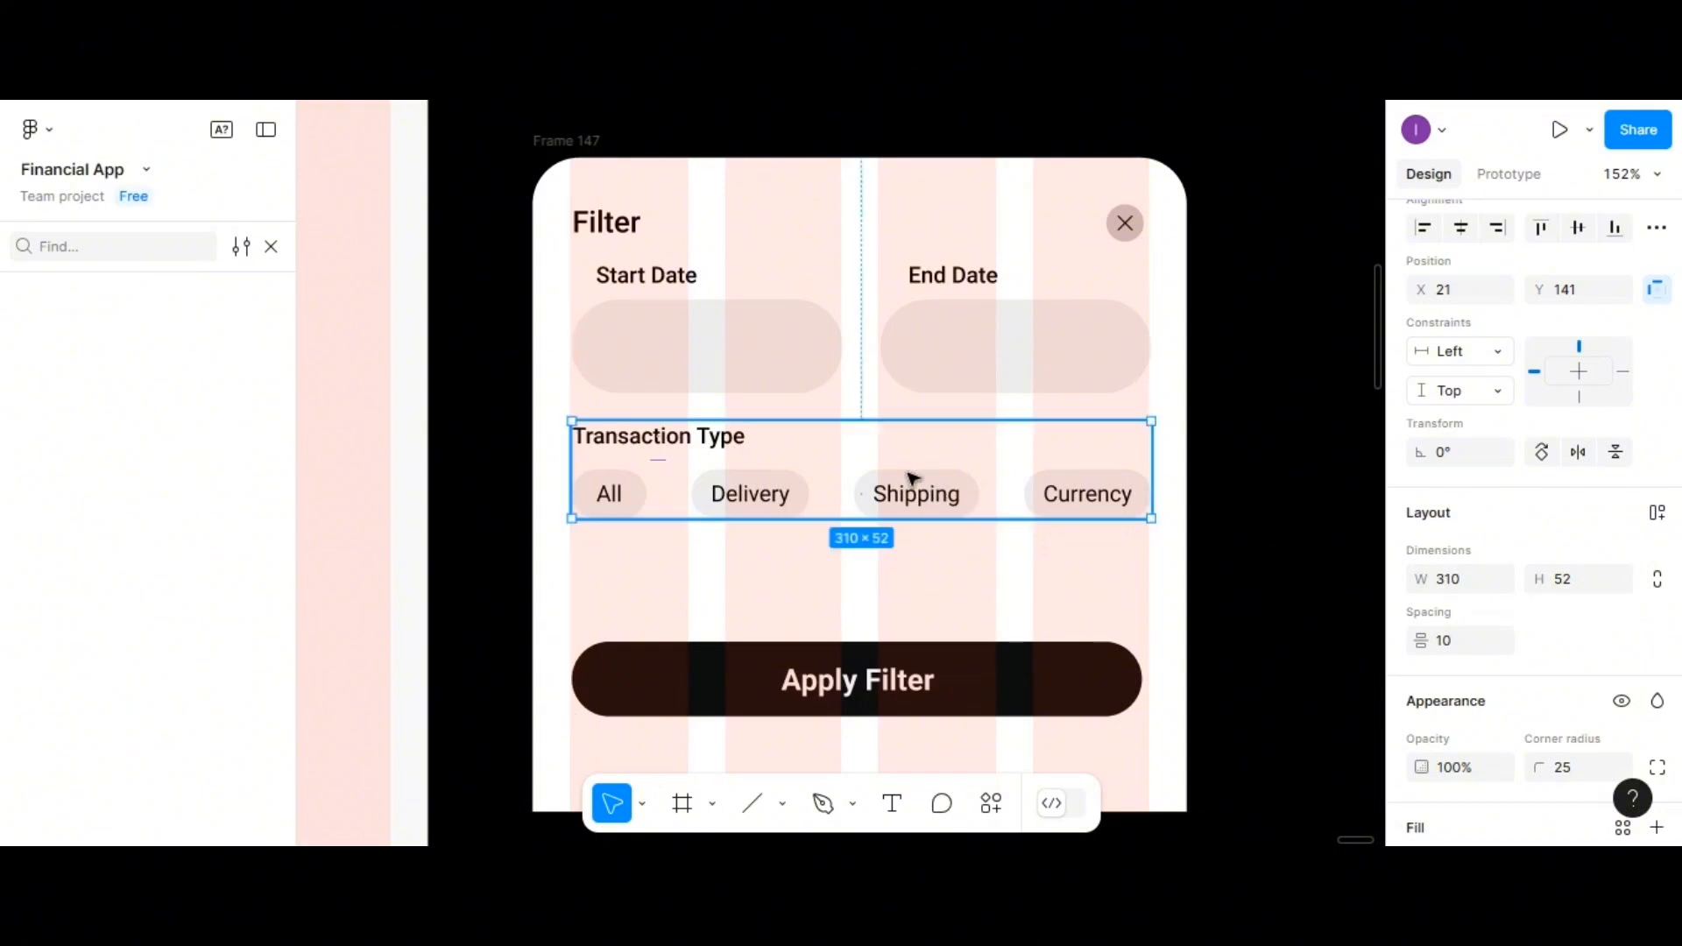
click(778, 383)
shift+click(773, 488)
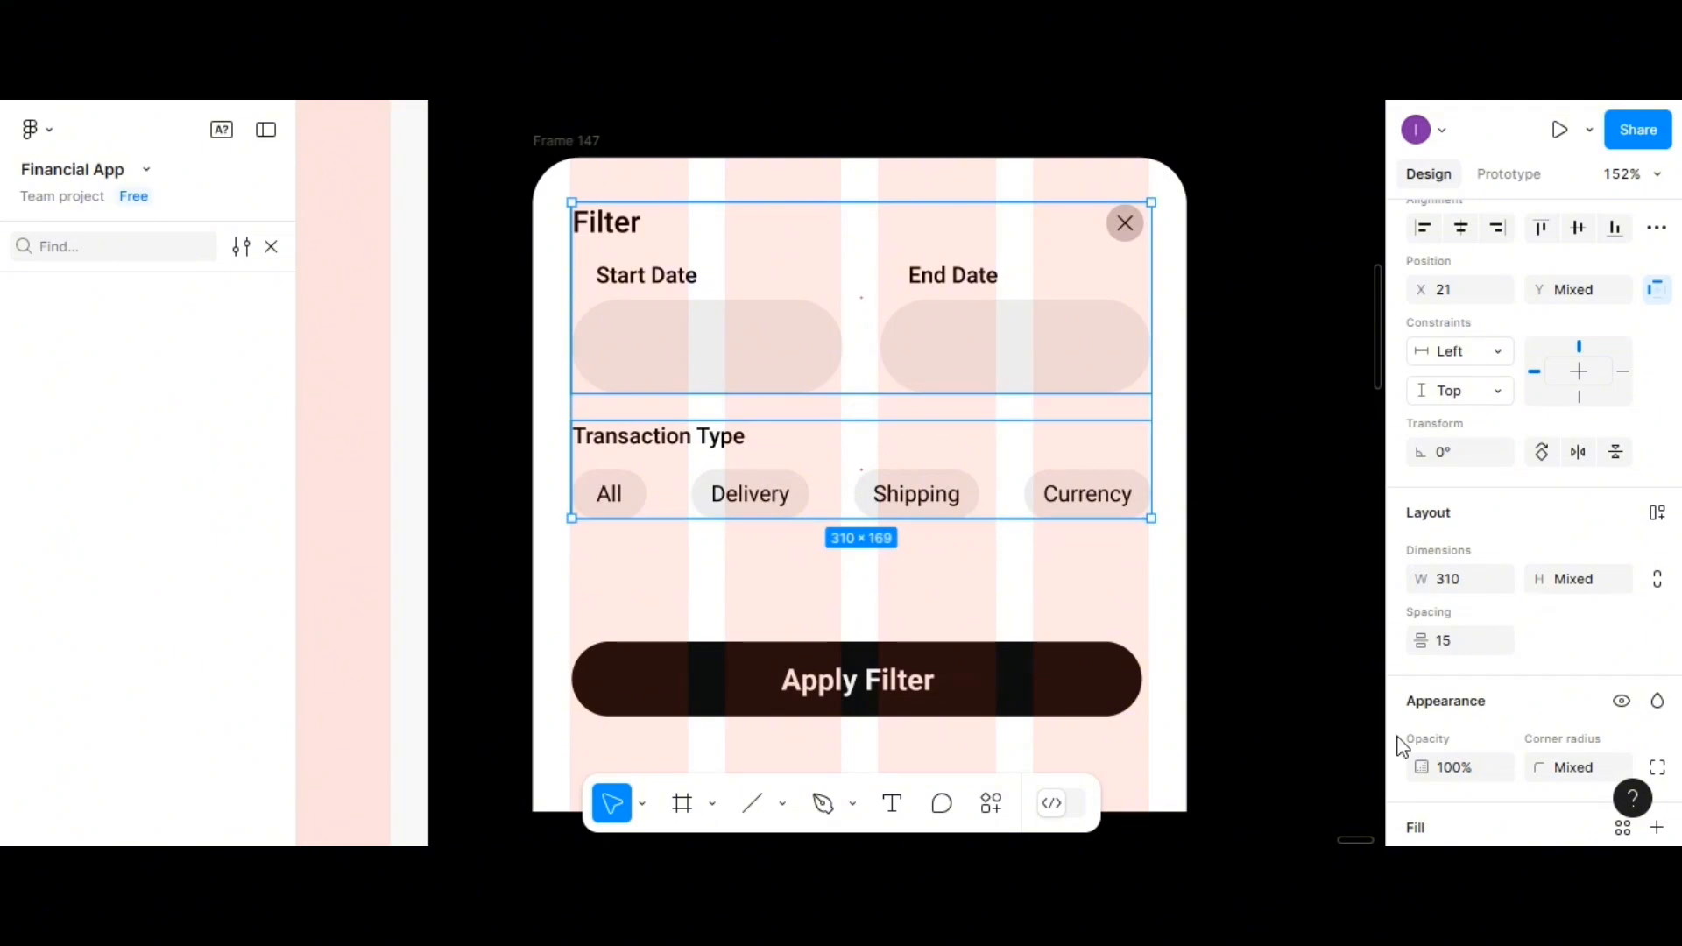
click(1460, 659)
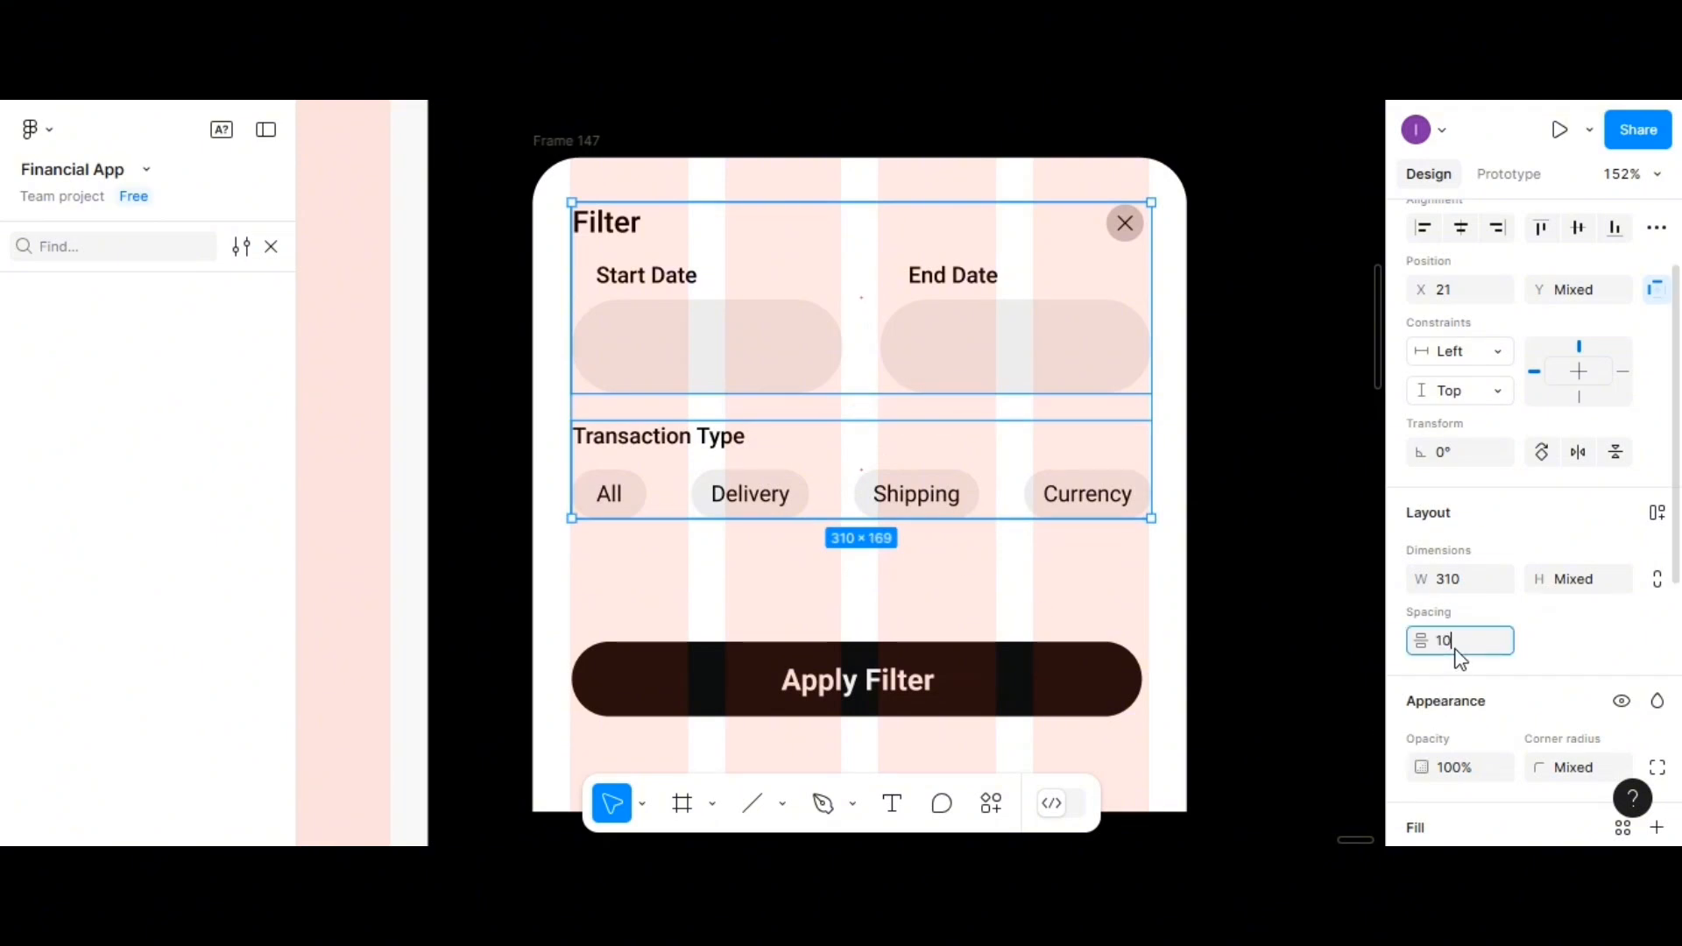
key(Return)
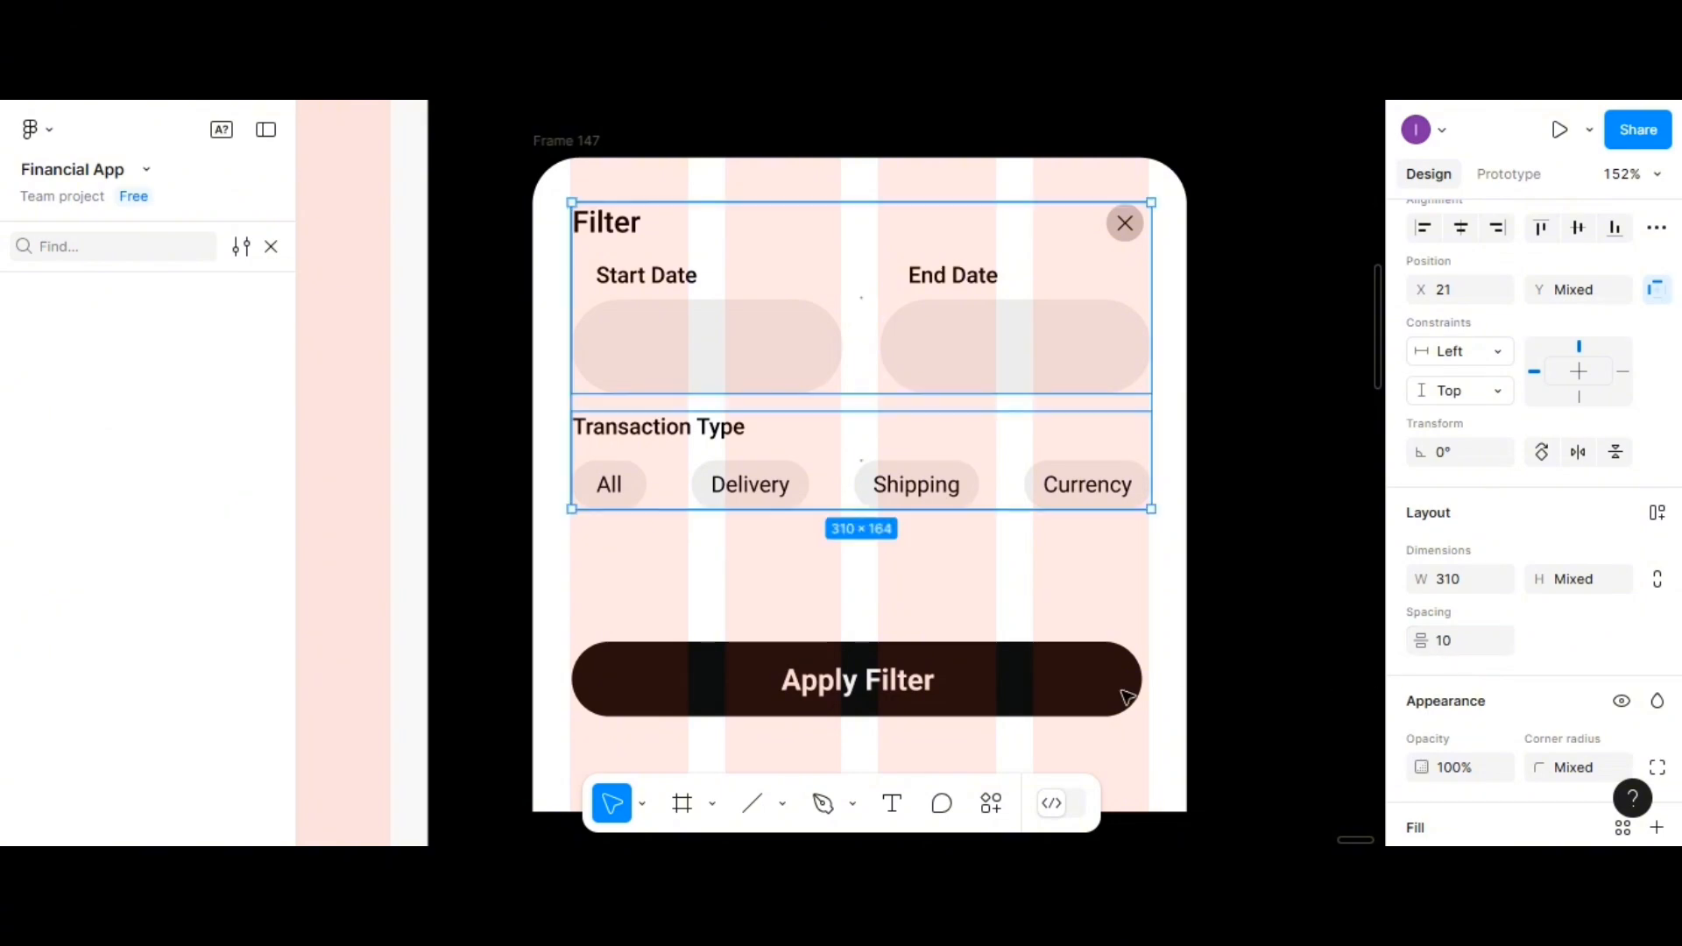
Move the Apply Filter button up beneath the Transaction Type pills with a vertical spacing of 15
scroll(981, 692, down, 1)
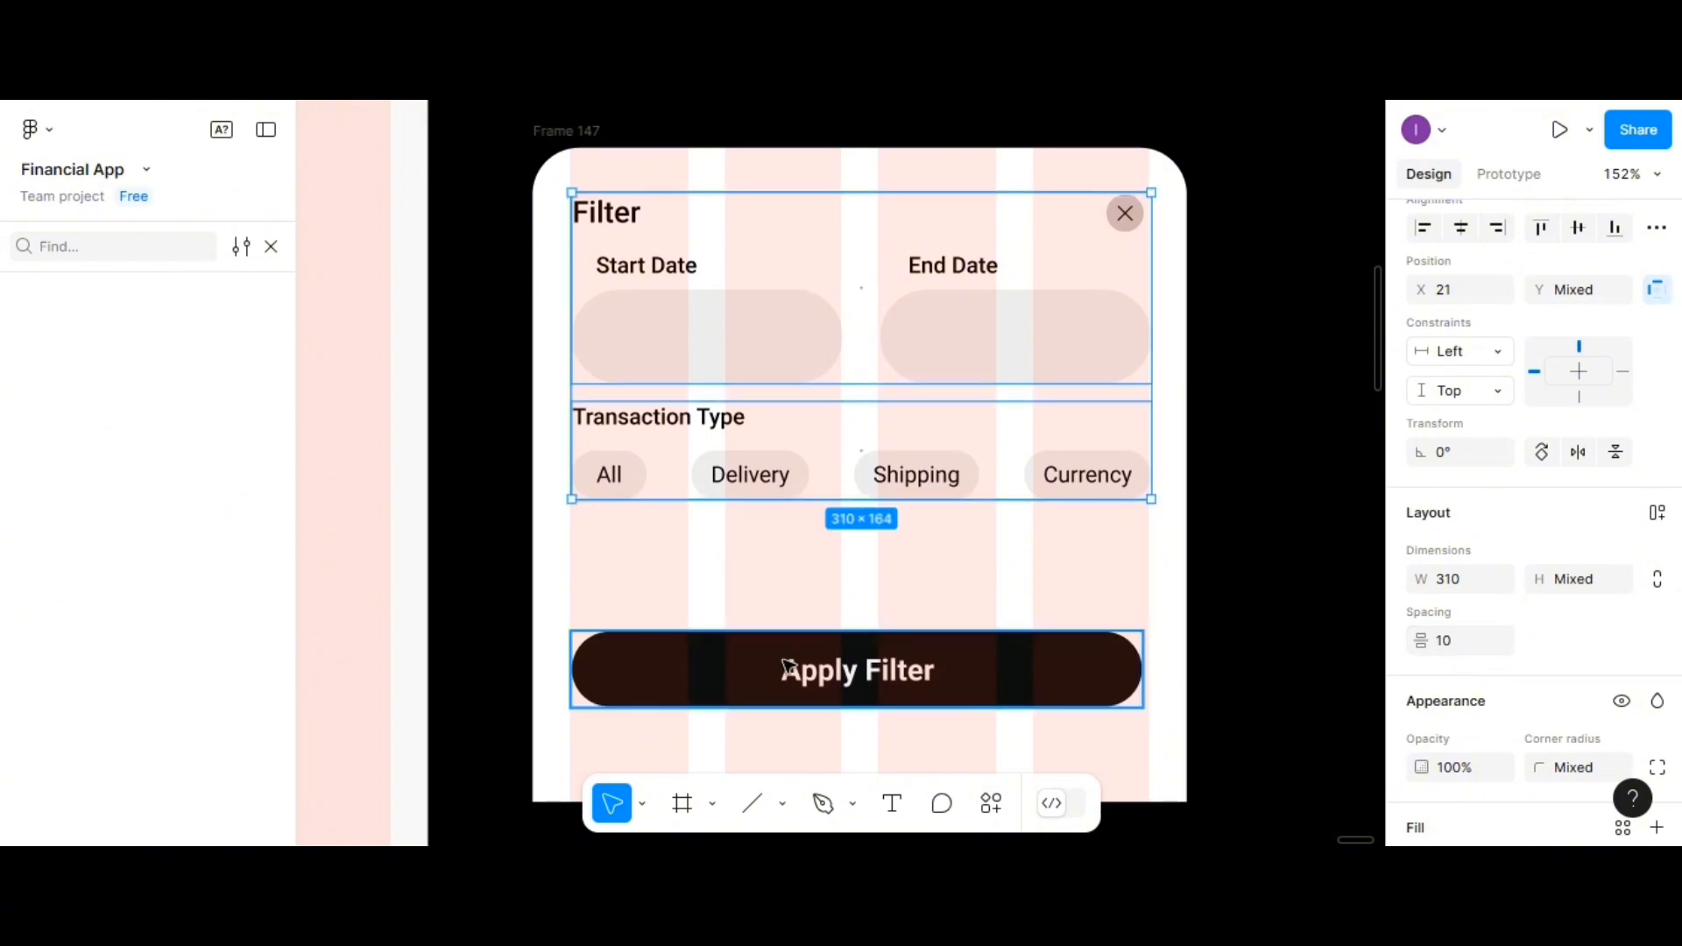
drag(786, 682, 784, 600)
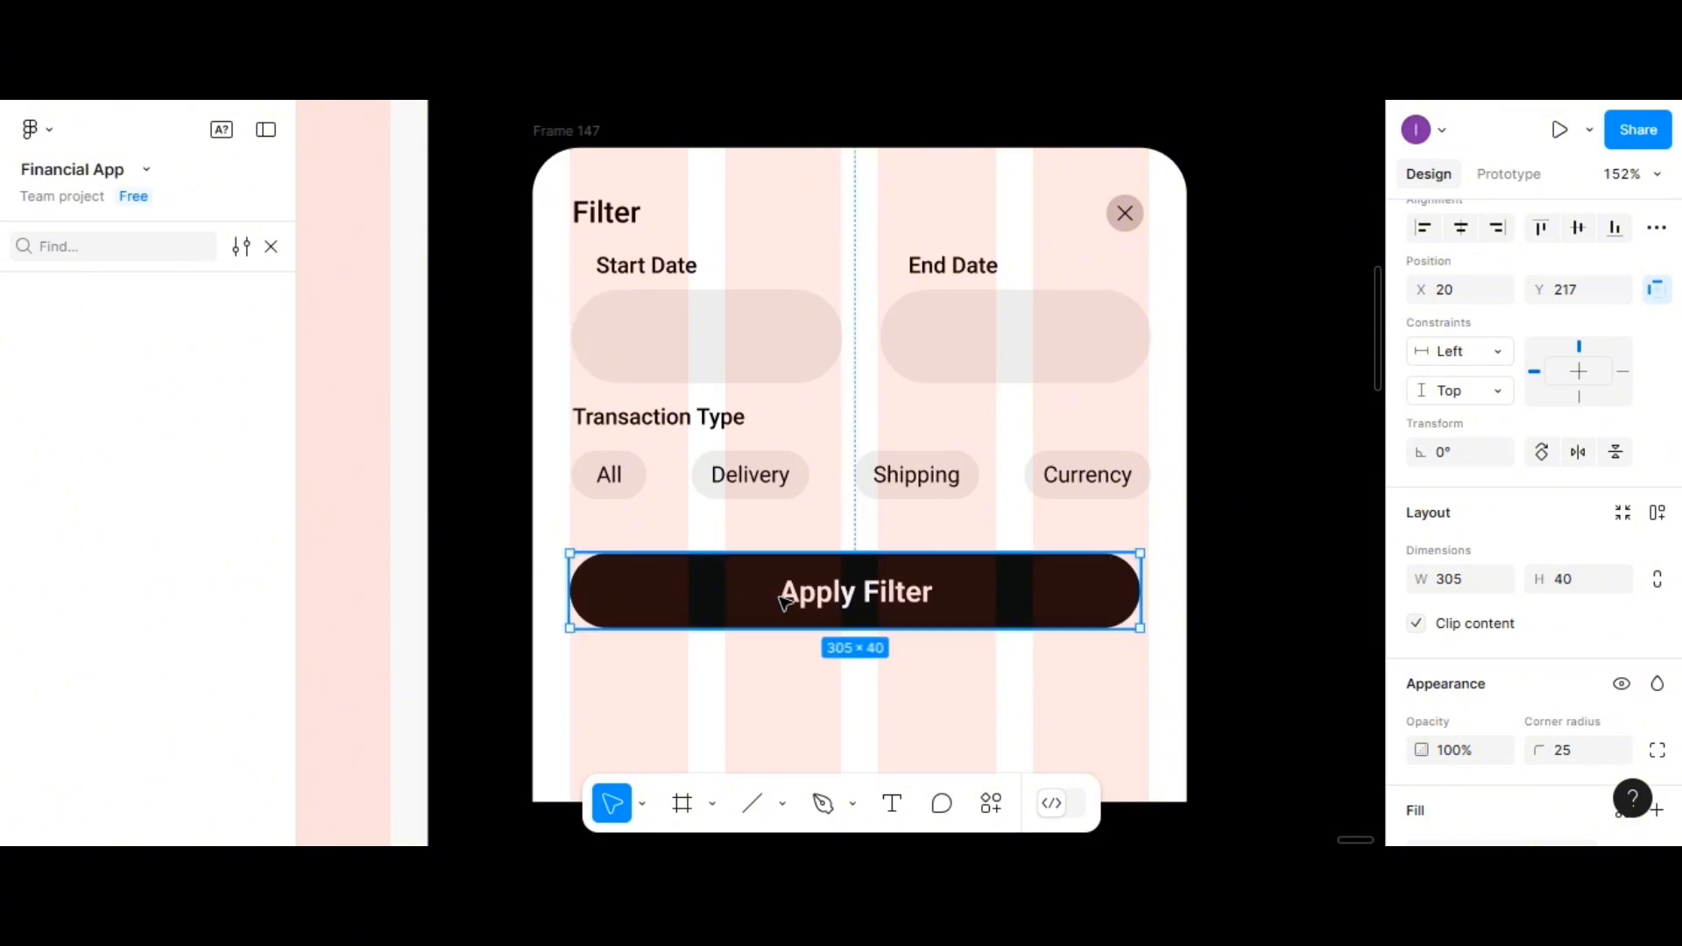
click(784, 490)
shift+click(792, 589)
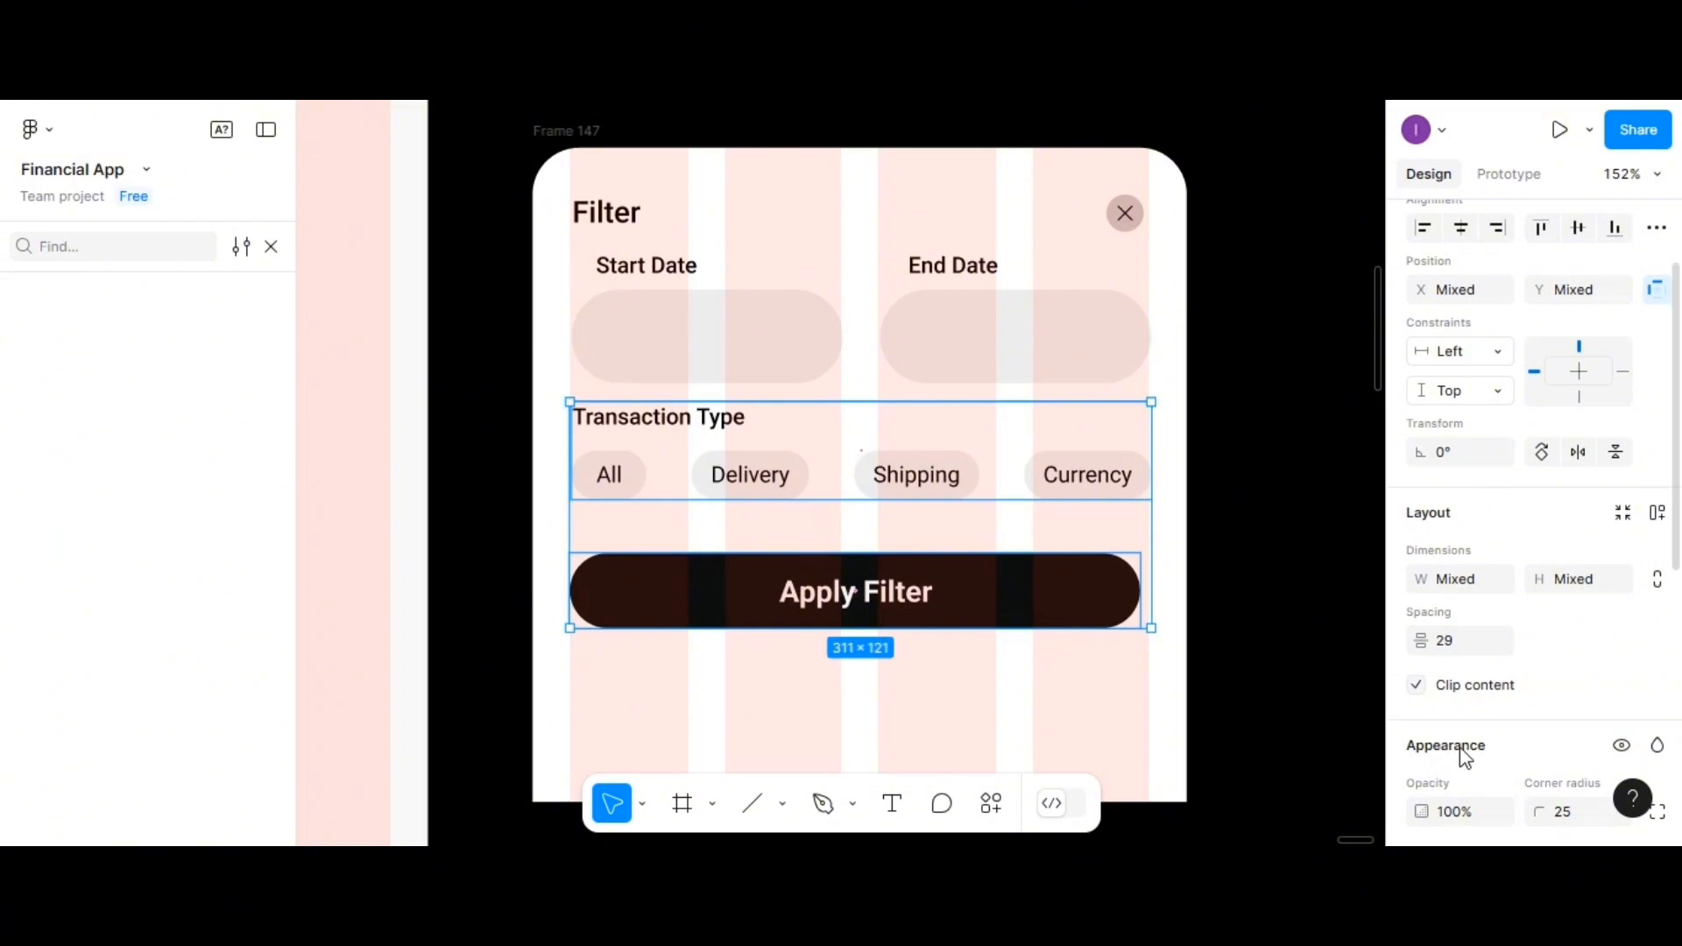
click(1456, 646)
key(Return)
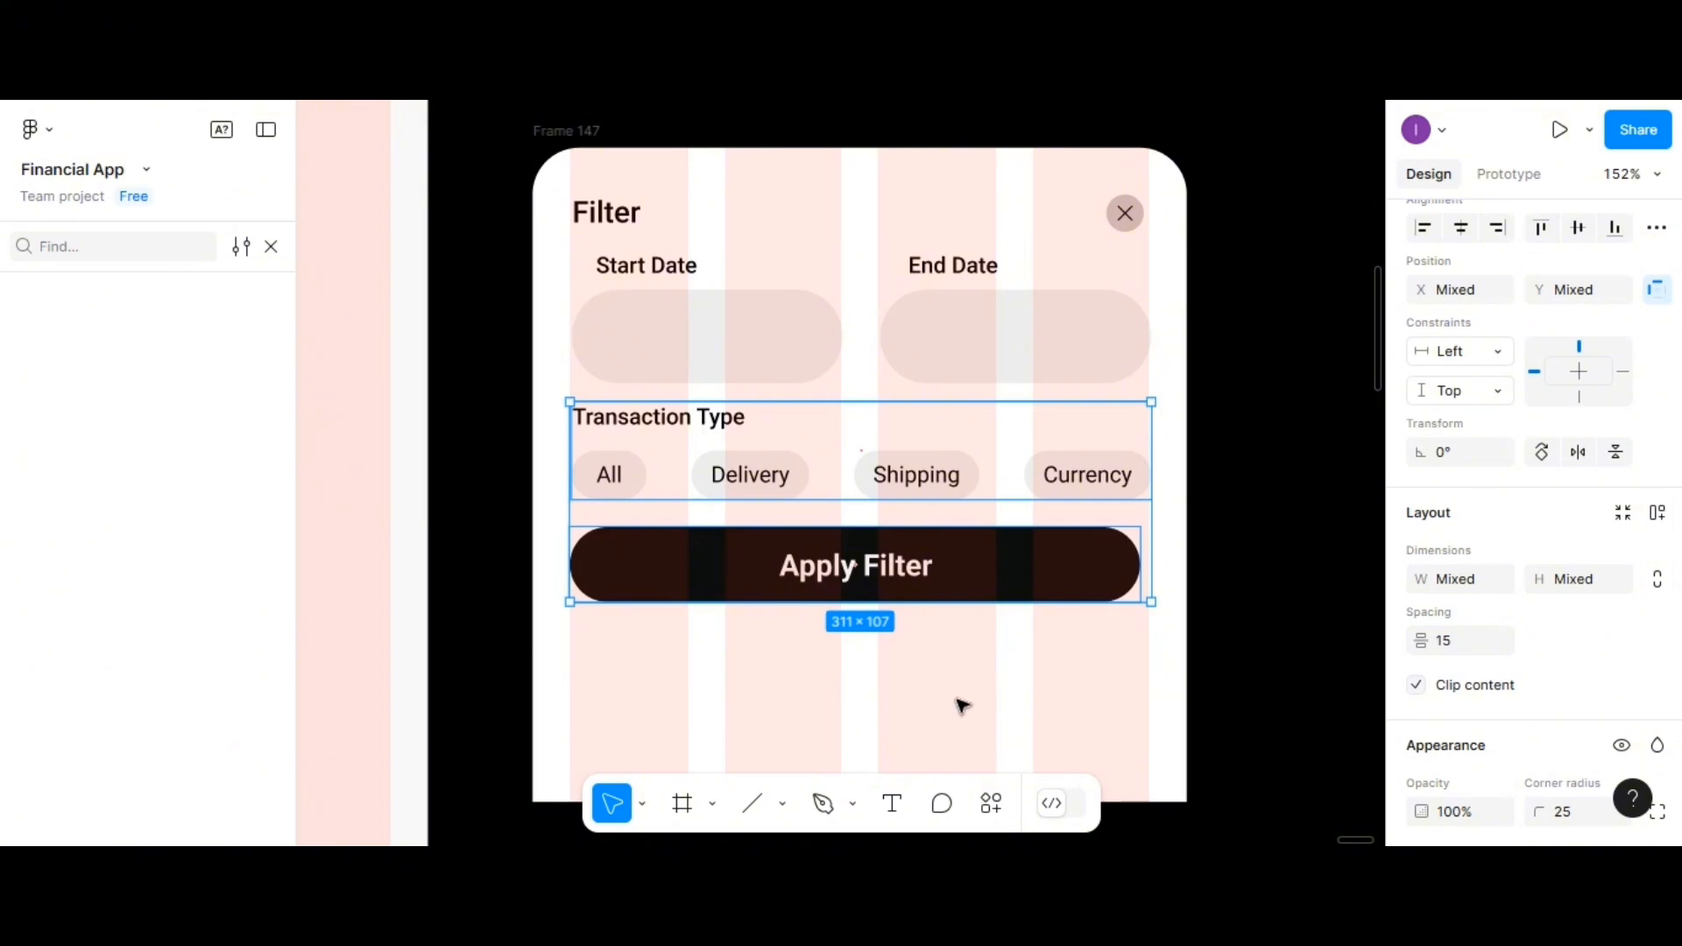
Center the Apply Filter button horizontally within the Filter card
click(958, 589)
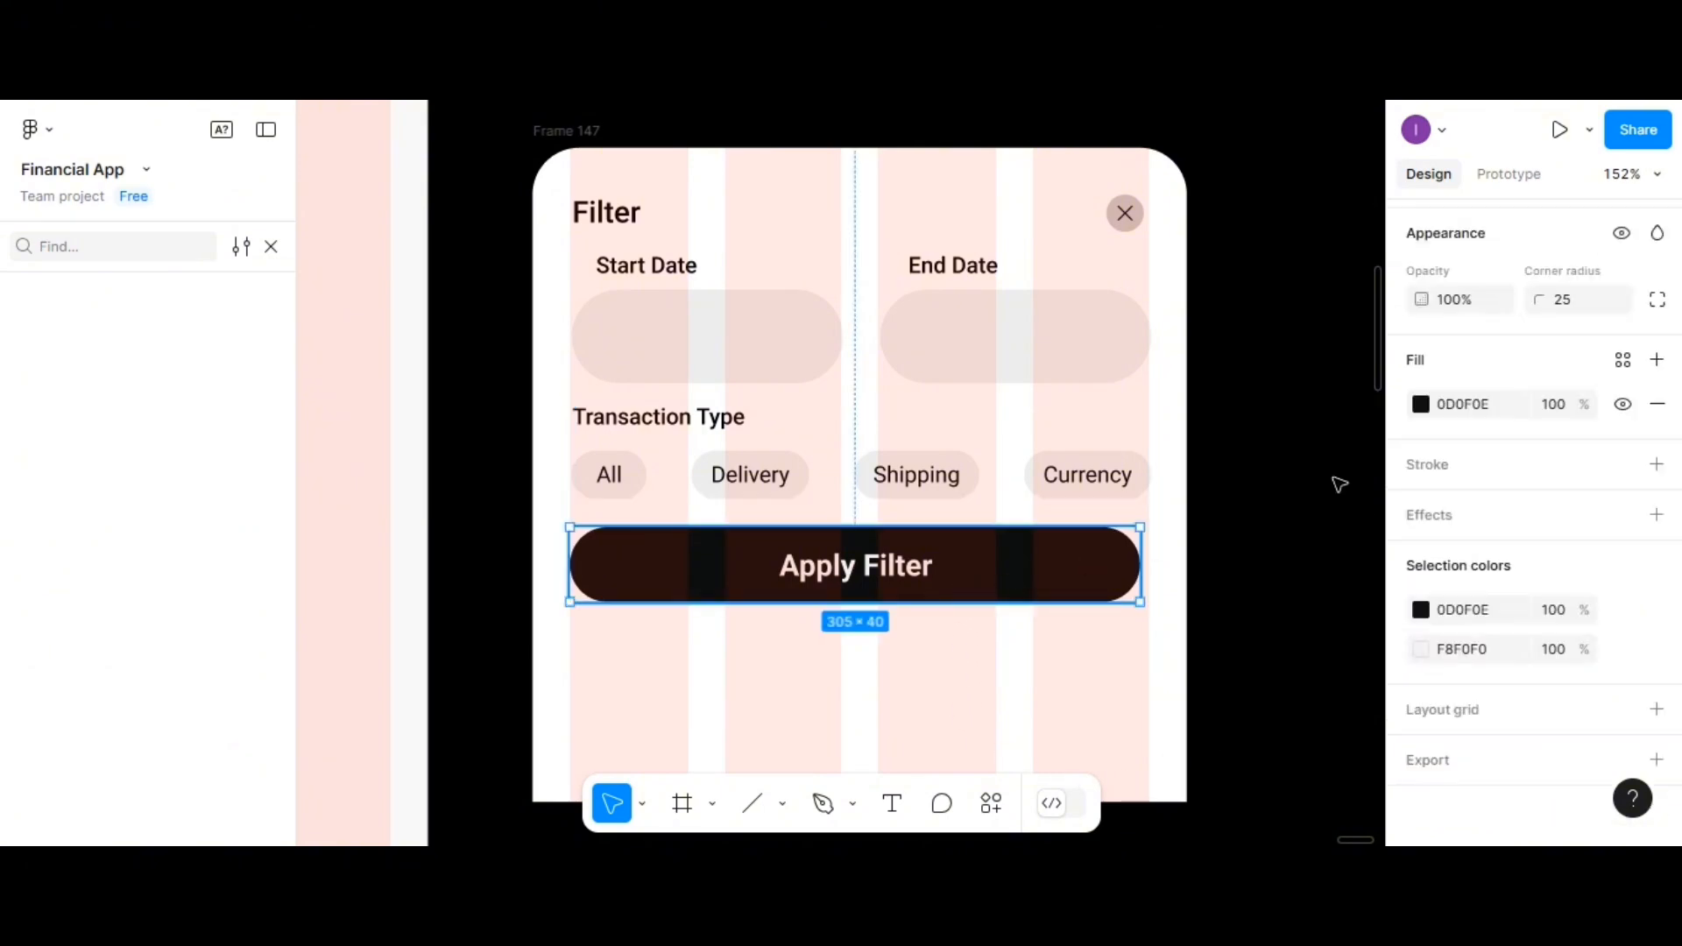
scroll(1459, 341, up, 2)
scroll(1553, 325, up, 3)
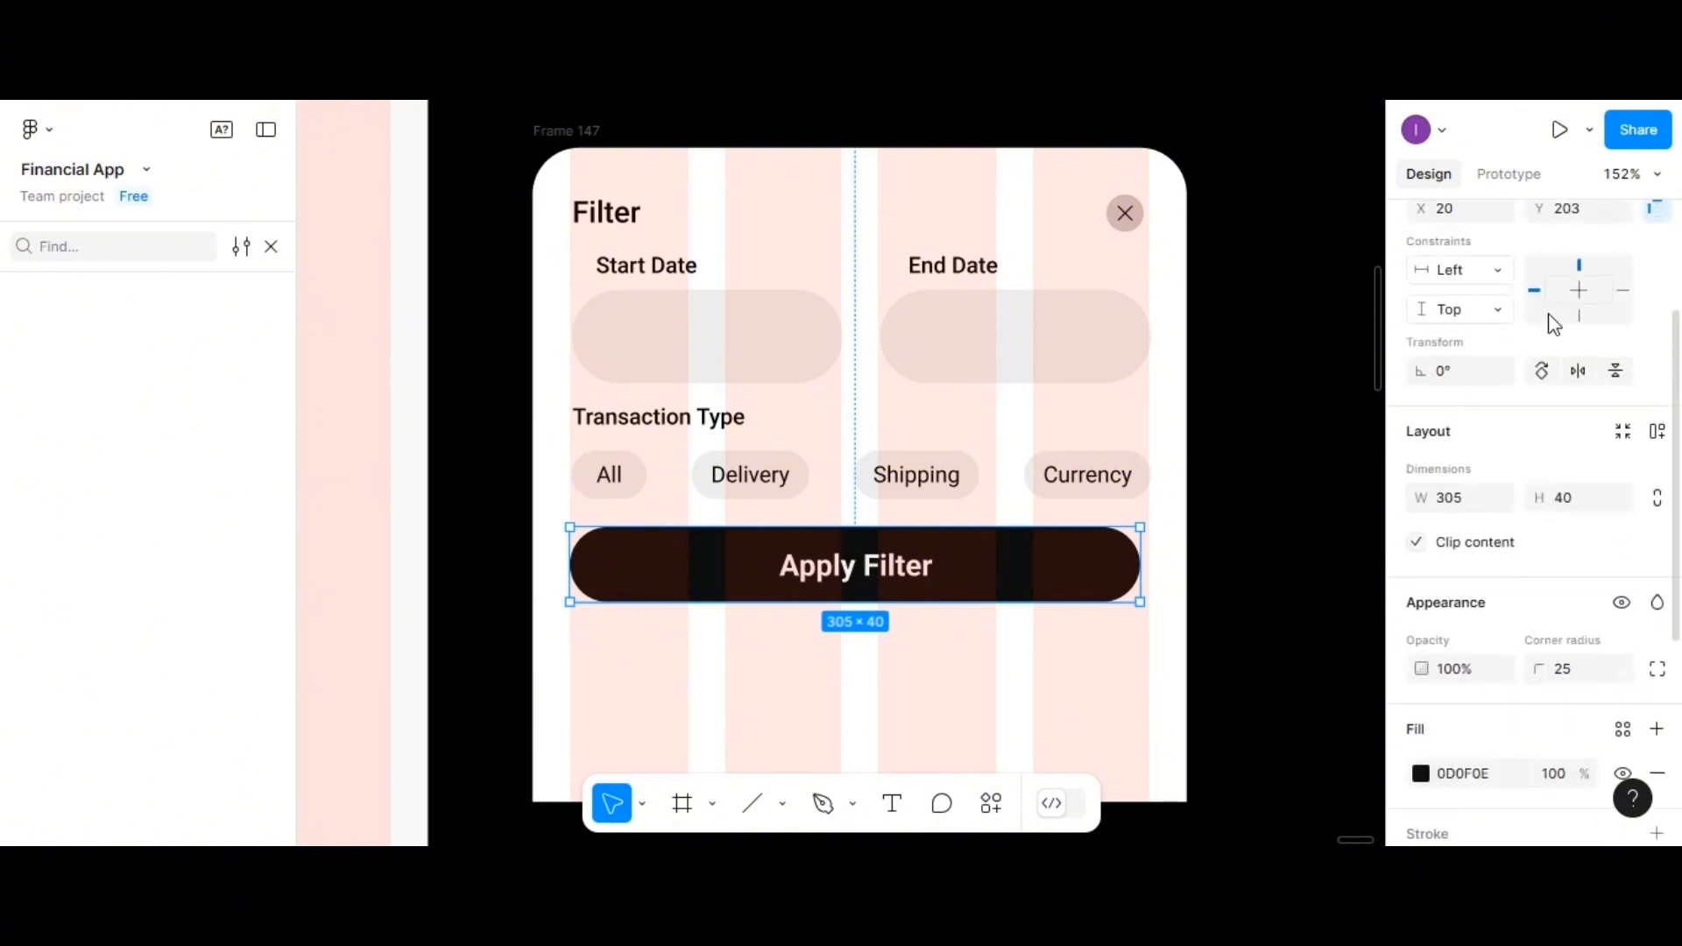
scroll(1500, 296, up, 3)
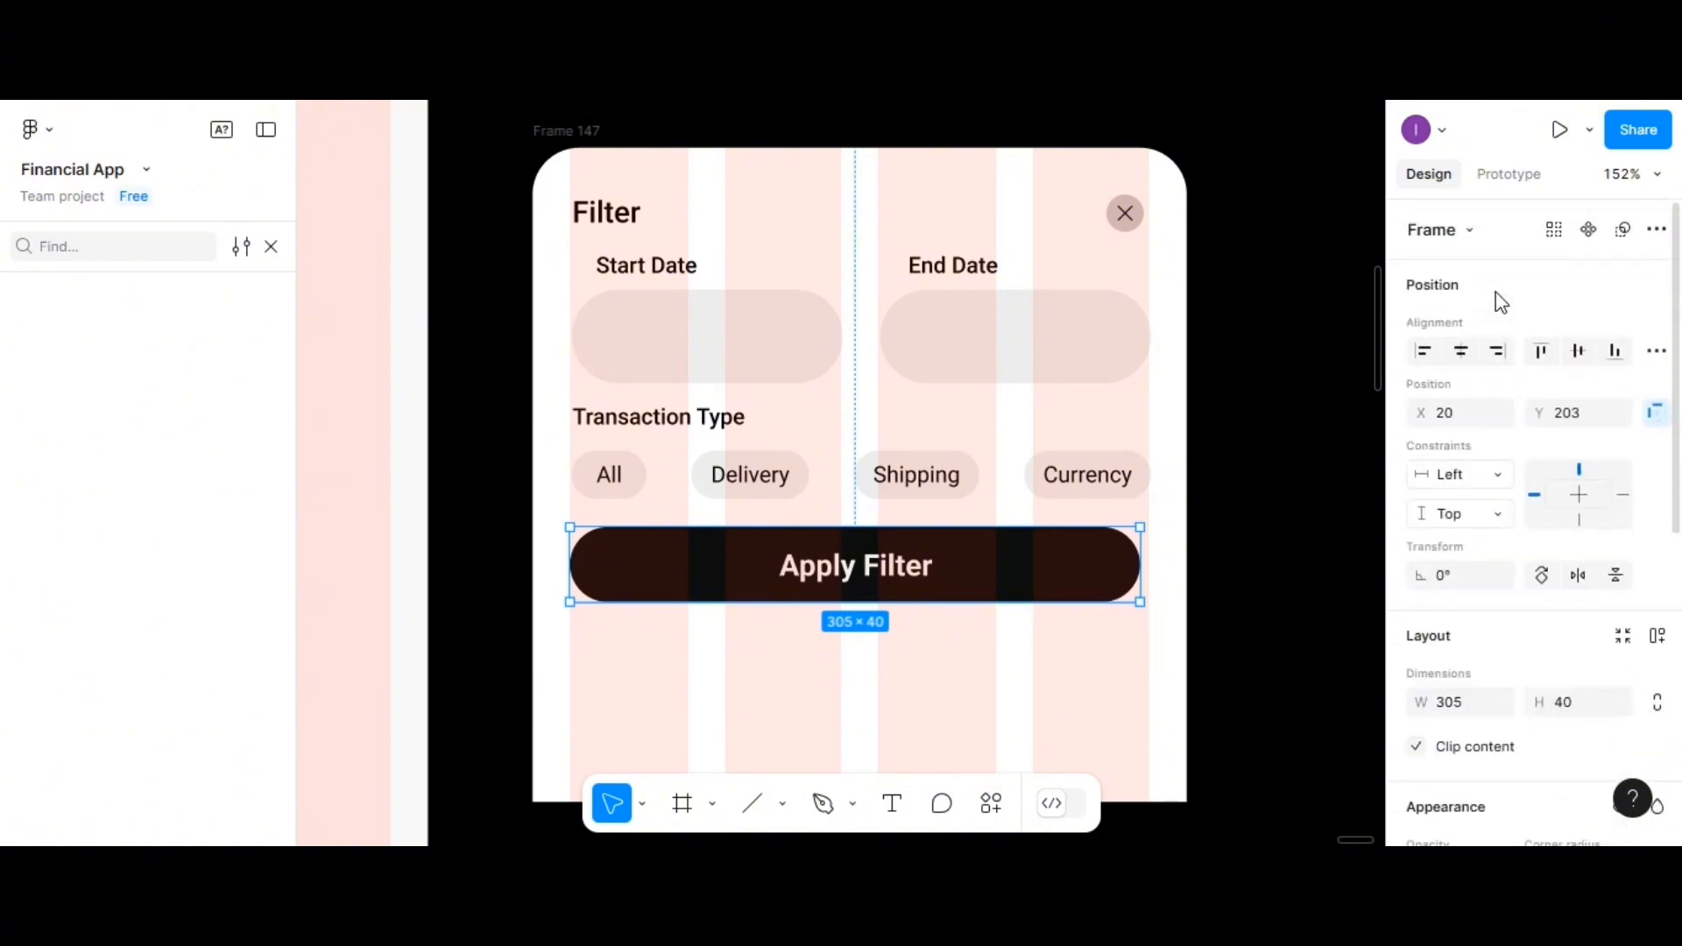
click(1468, 350)
click(1026, 674)
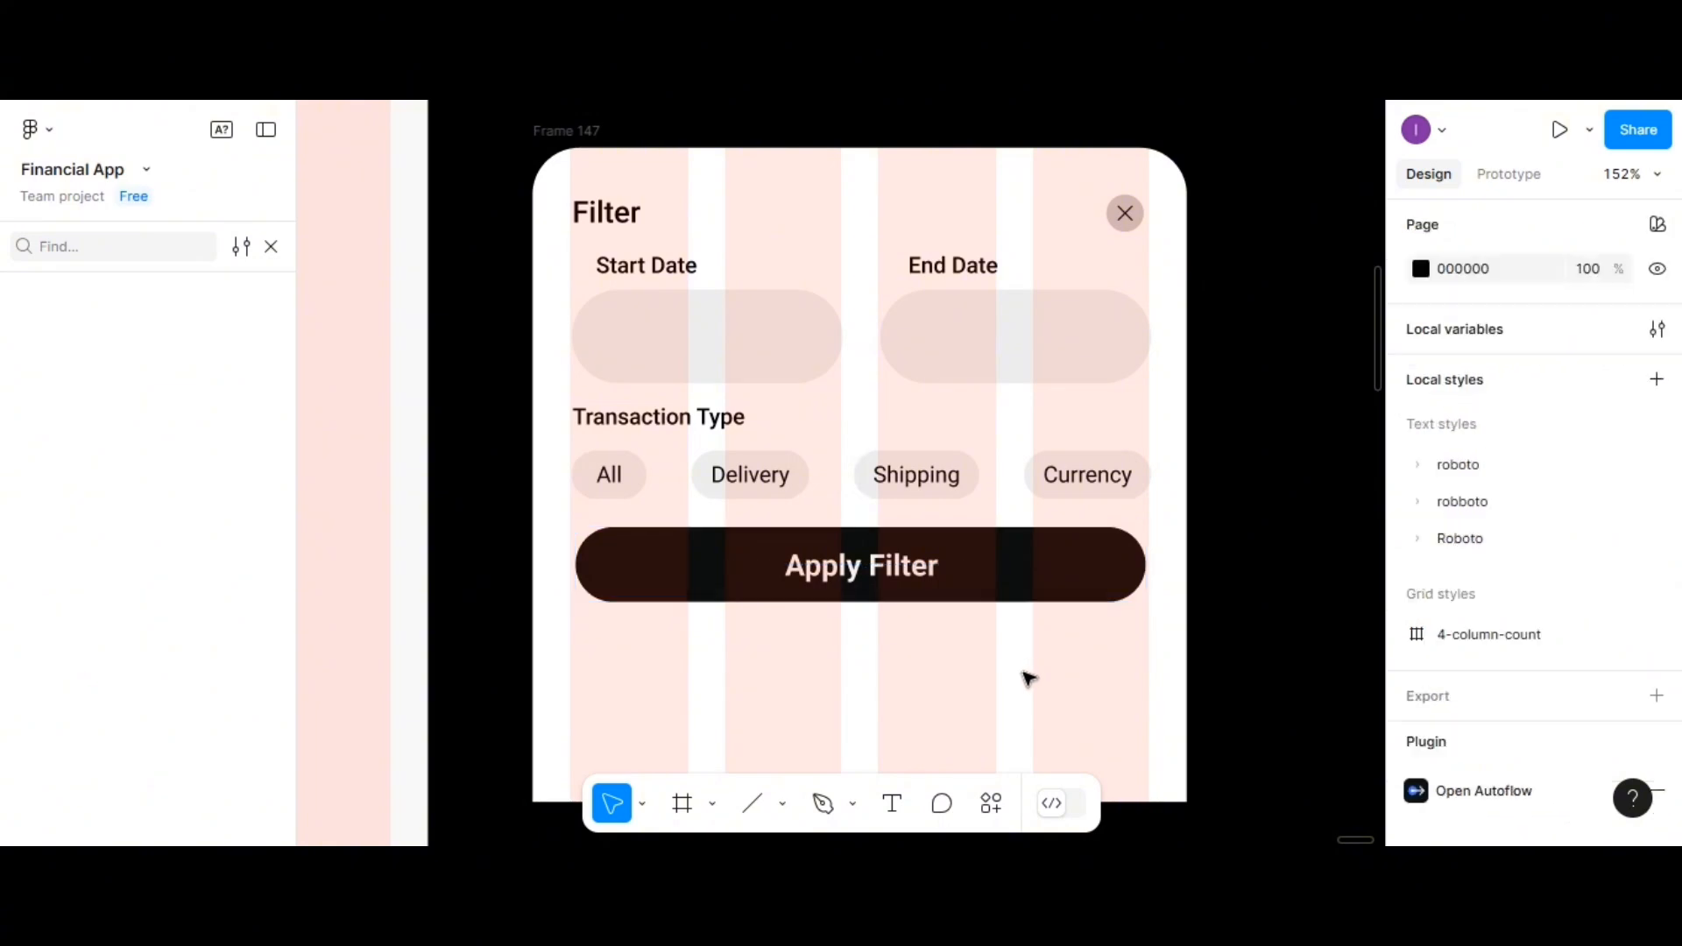
Rename the Filter card's frame to "Filter-overlay"
scroll(1018, 696, down, 1)
scroll(1019, 696, down, 1)
scroll(1019, 697, up, 2)
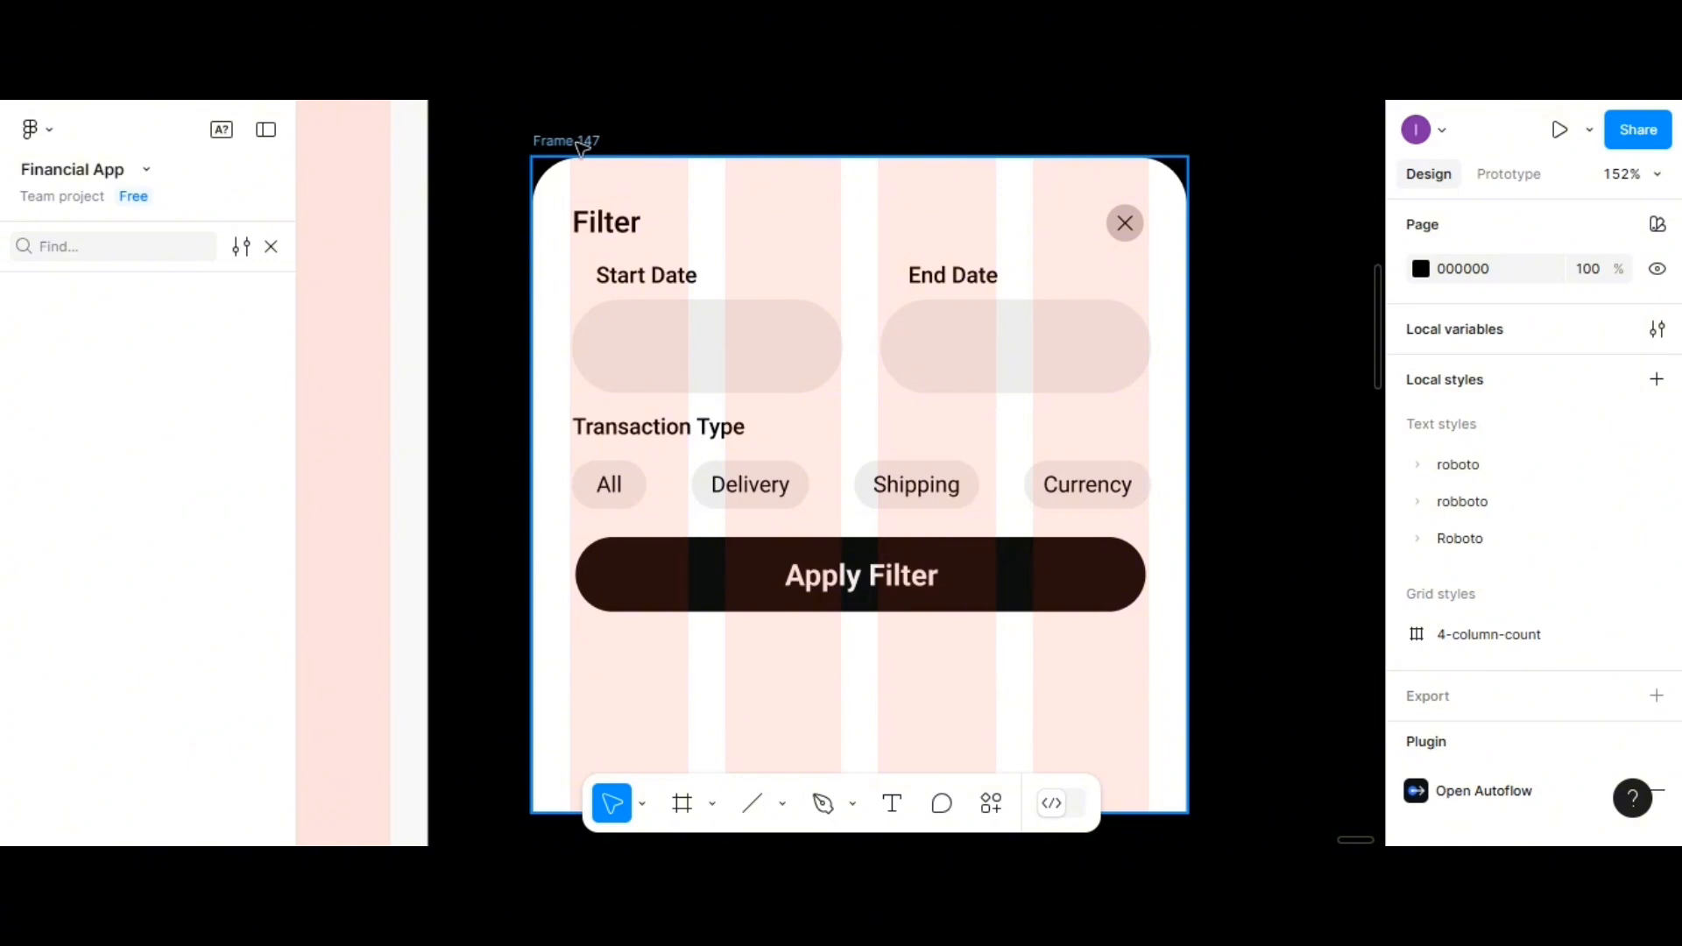
double_click(581, 142)
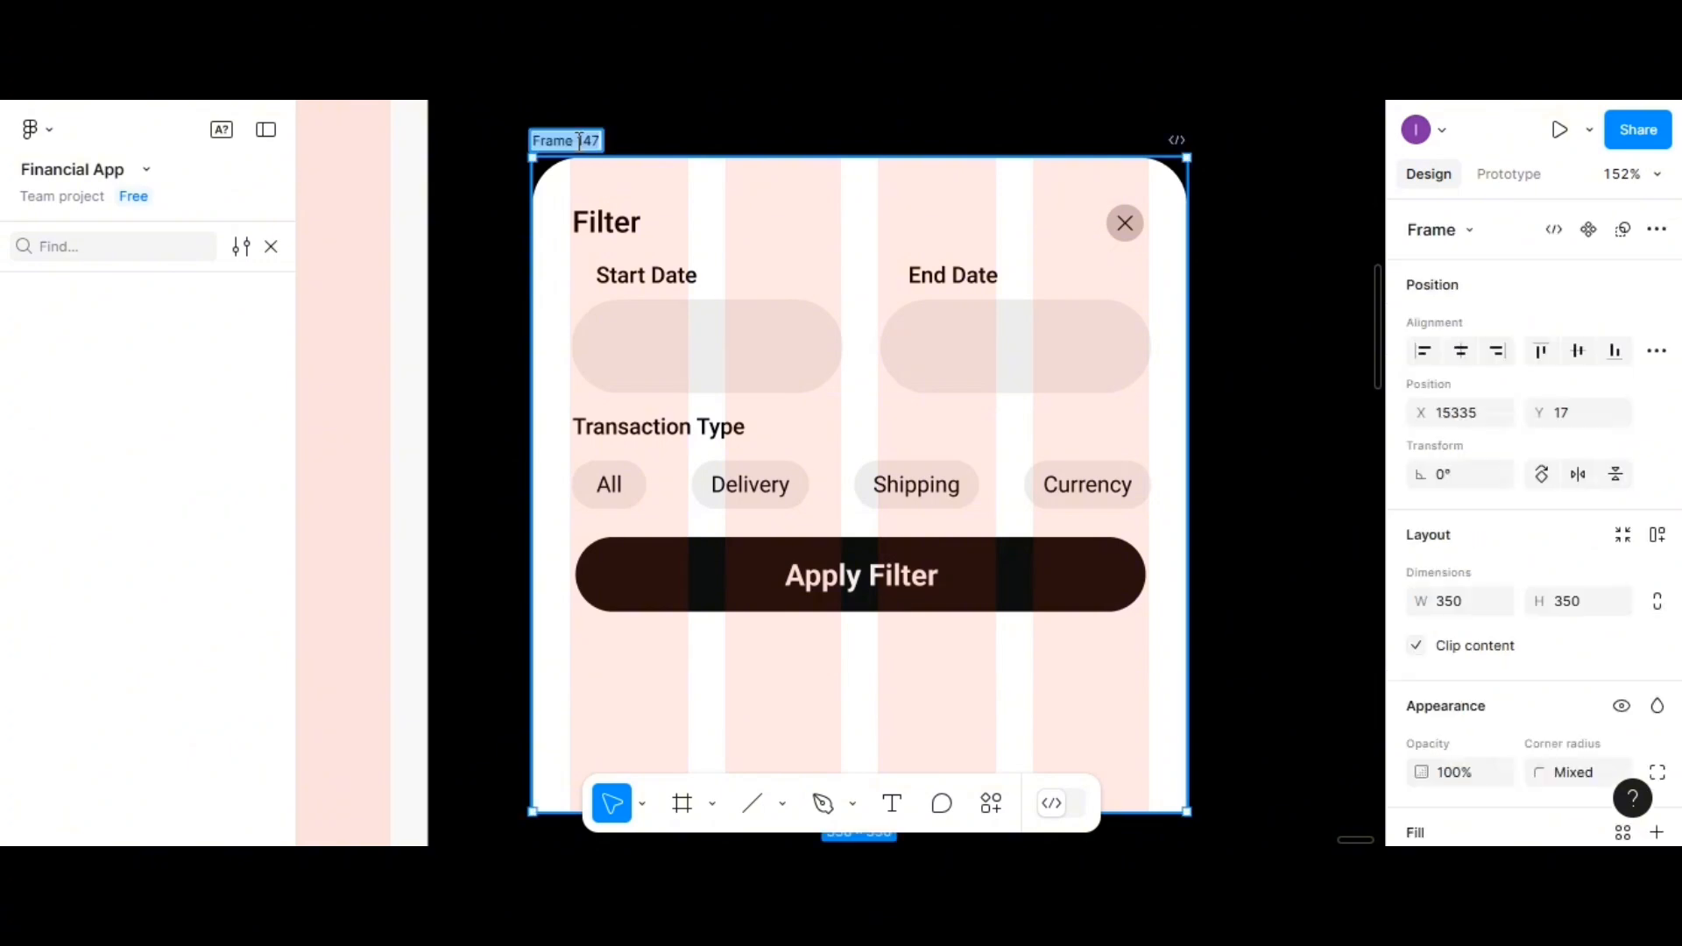
text(Filter)
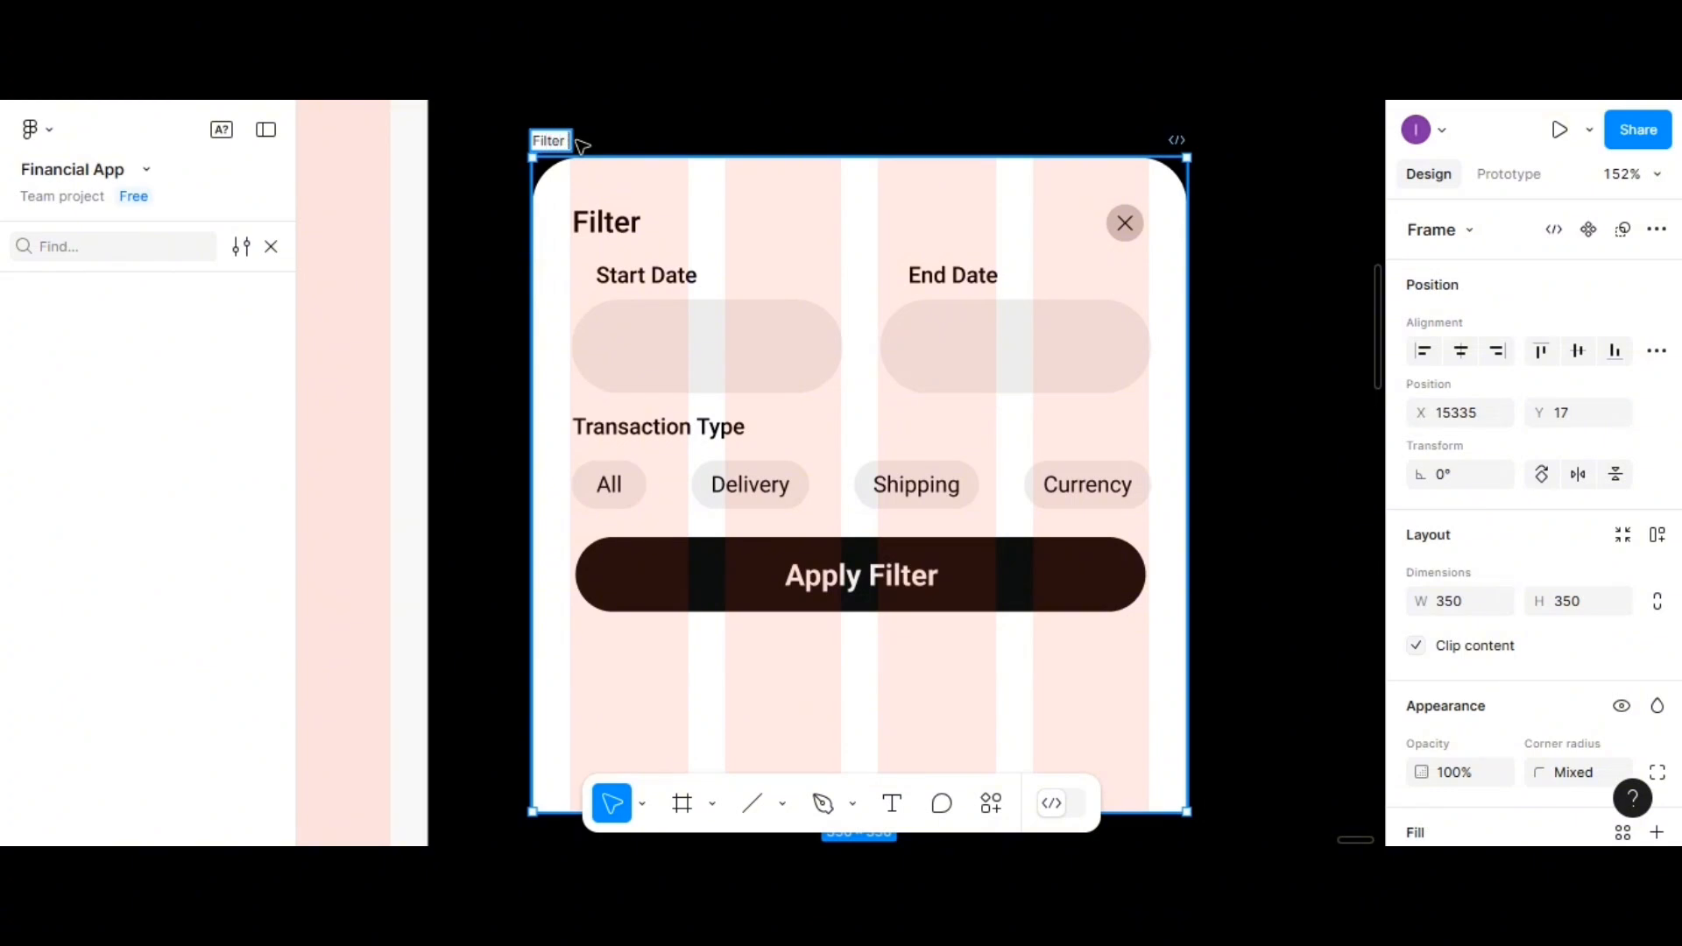
text(-ove)
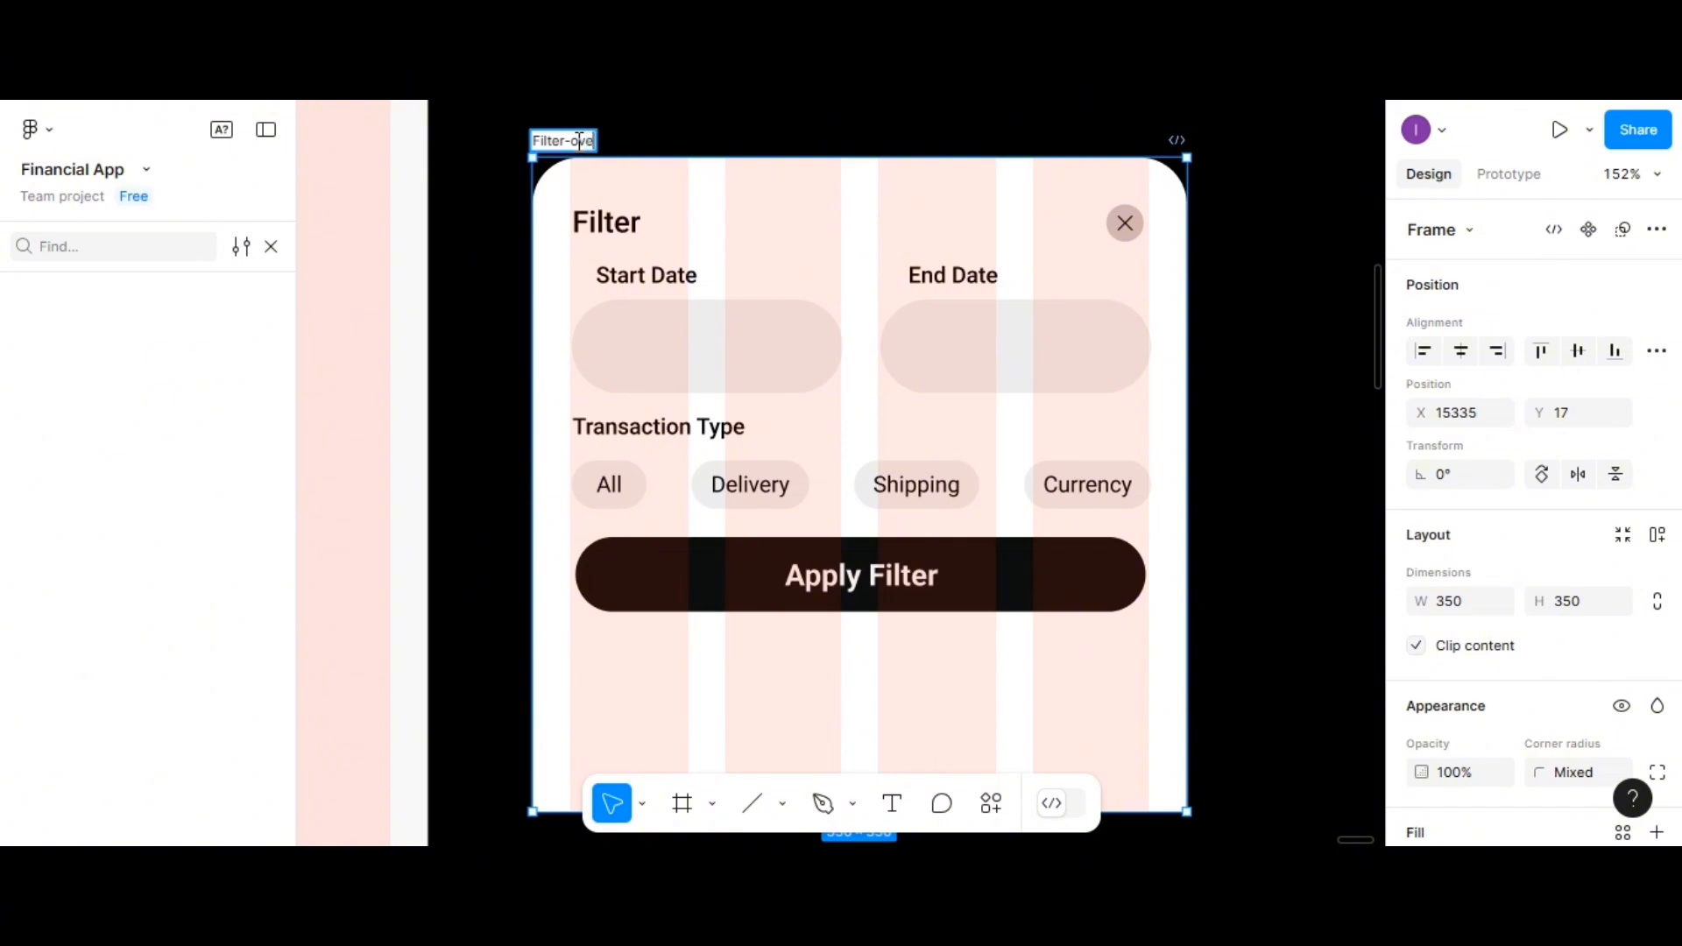
text(rlay)
key(Return)
key(Escape)
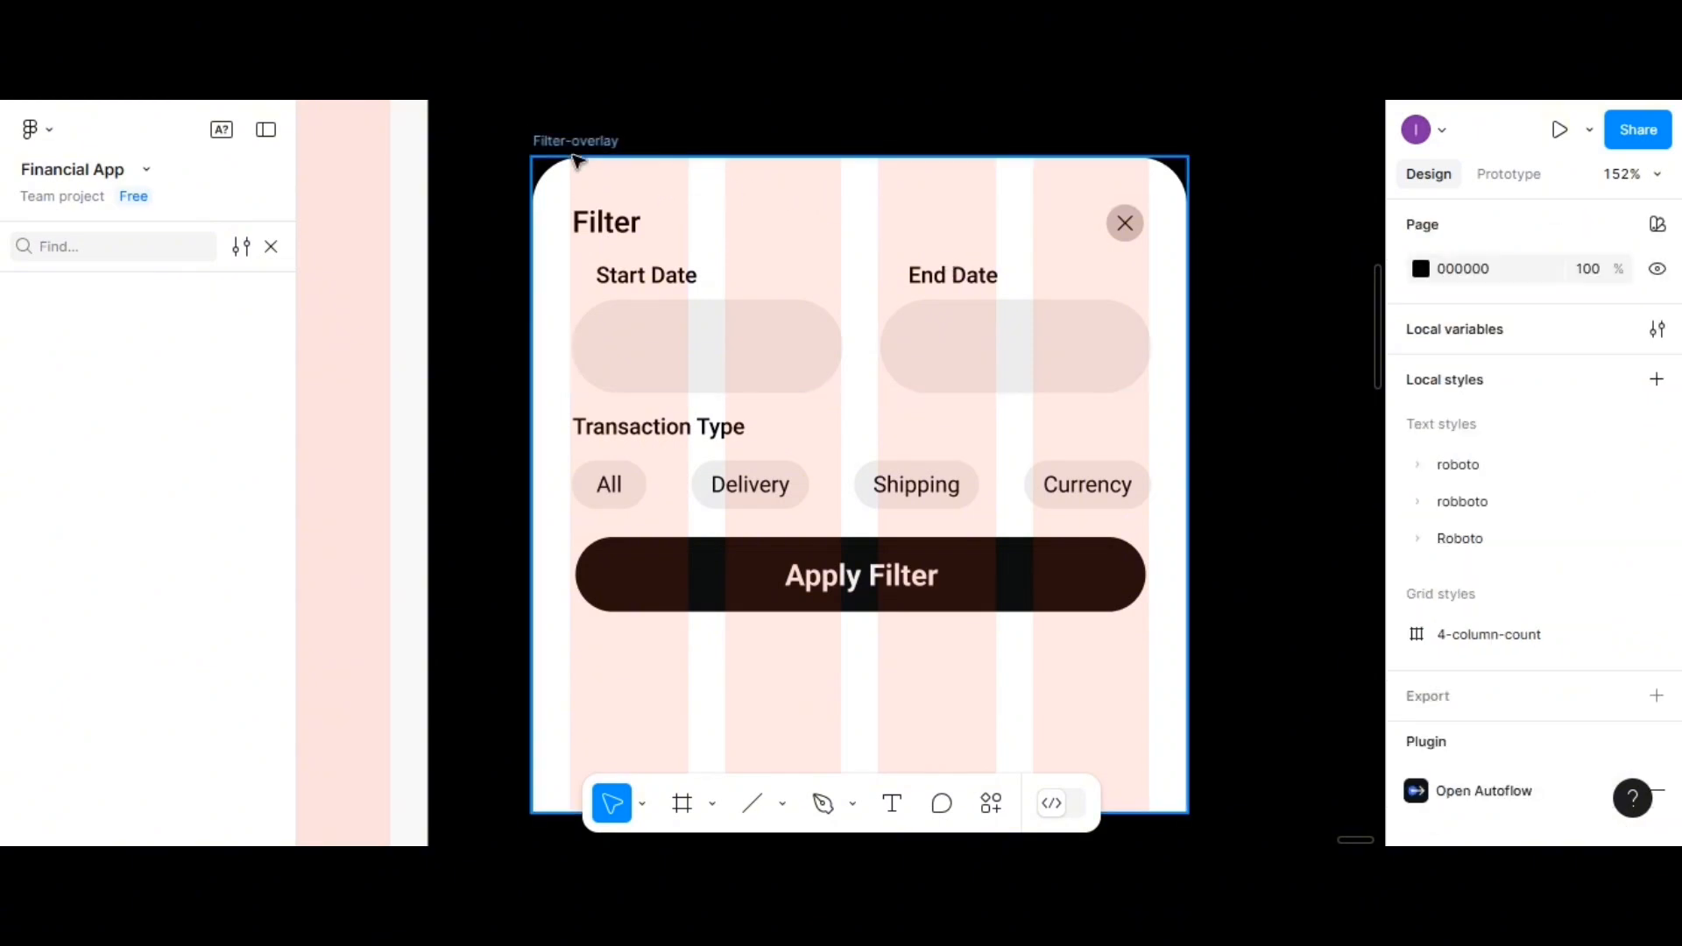
Shorten the Filter-overlay frame from its lower edge to a height of 265
click(575, 160)
scroll(792, 492, down, 1)
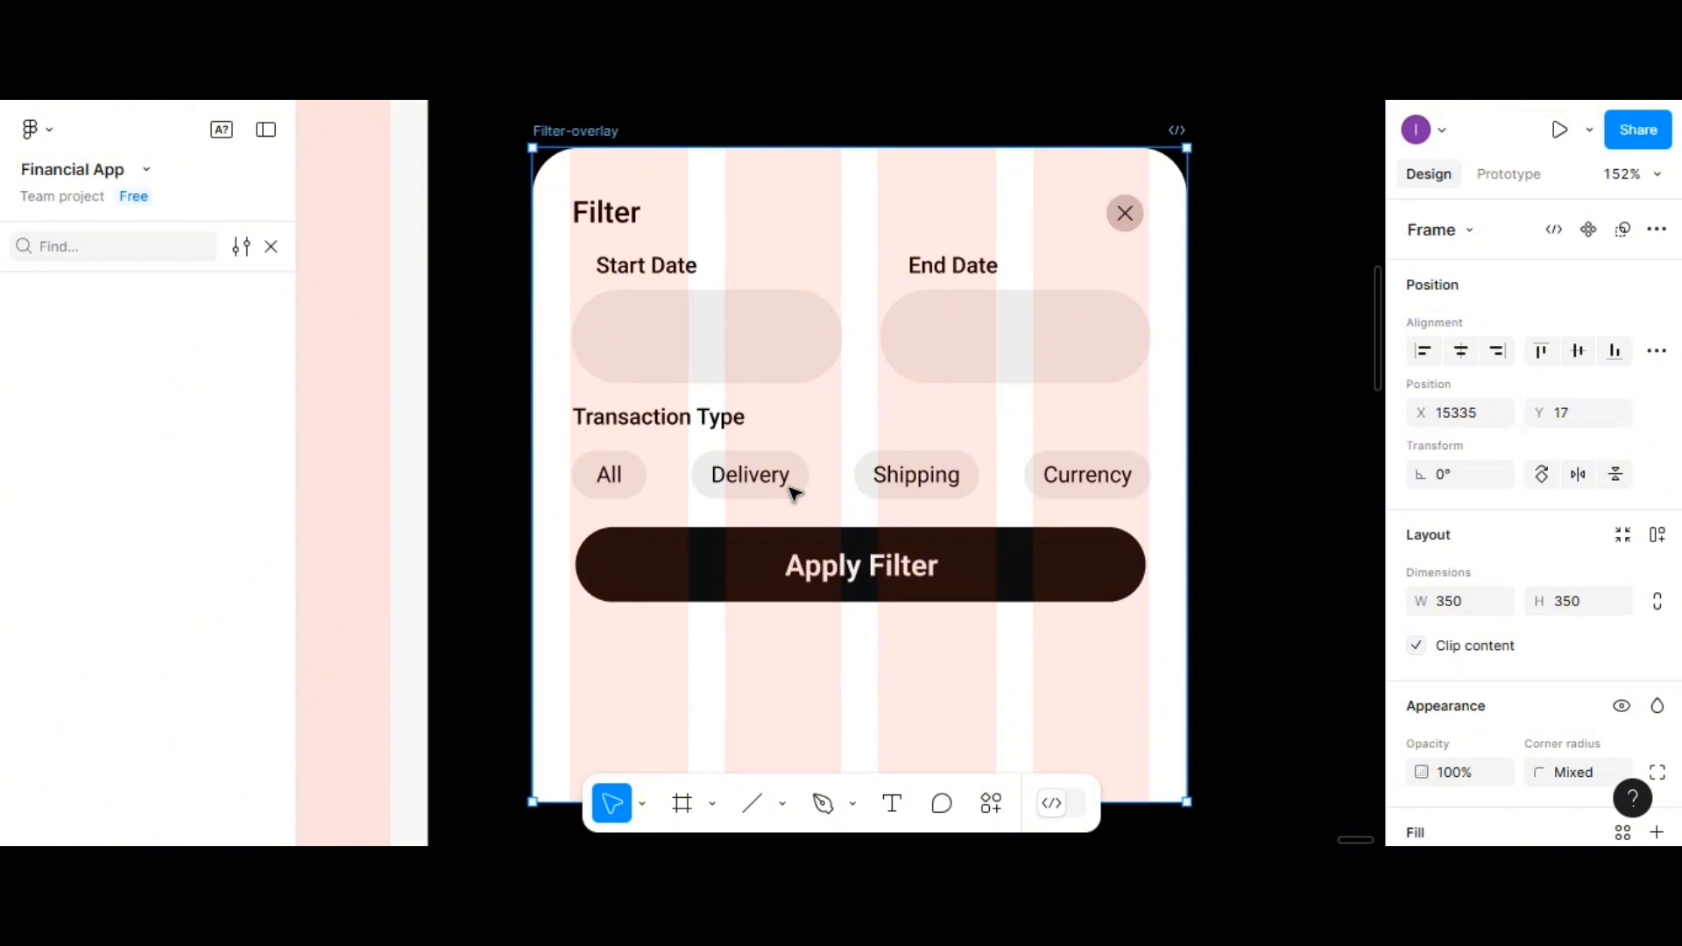
scroll(775, 649, down, 3)
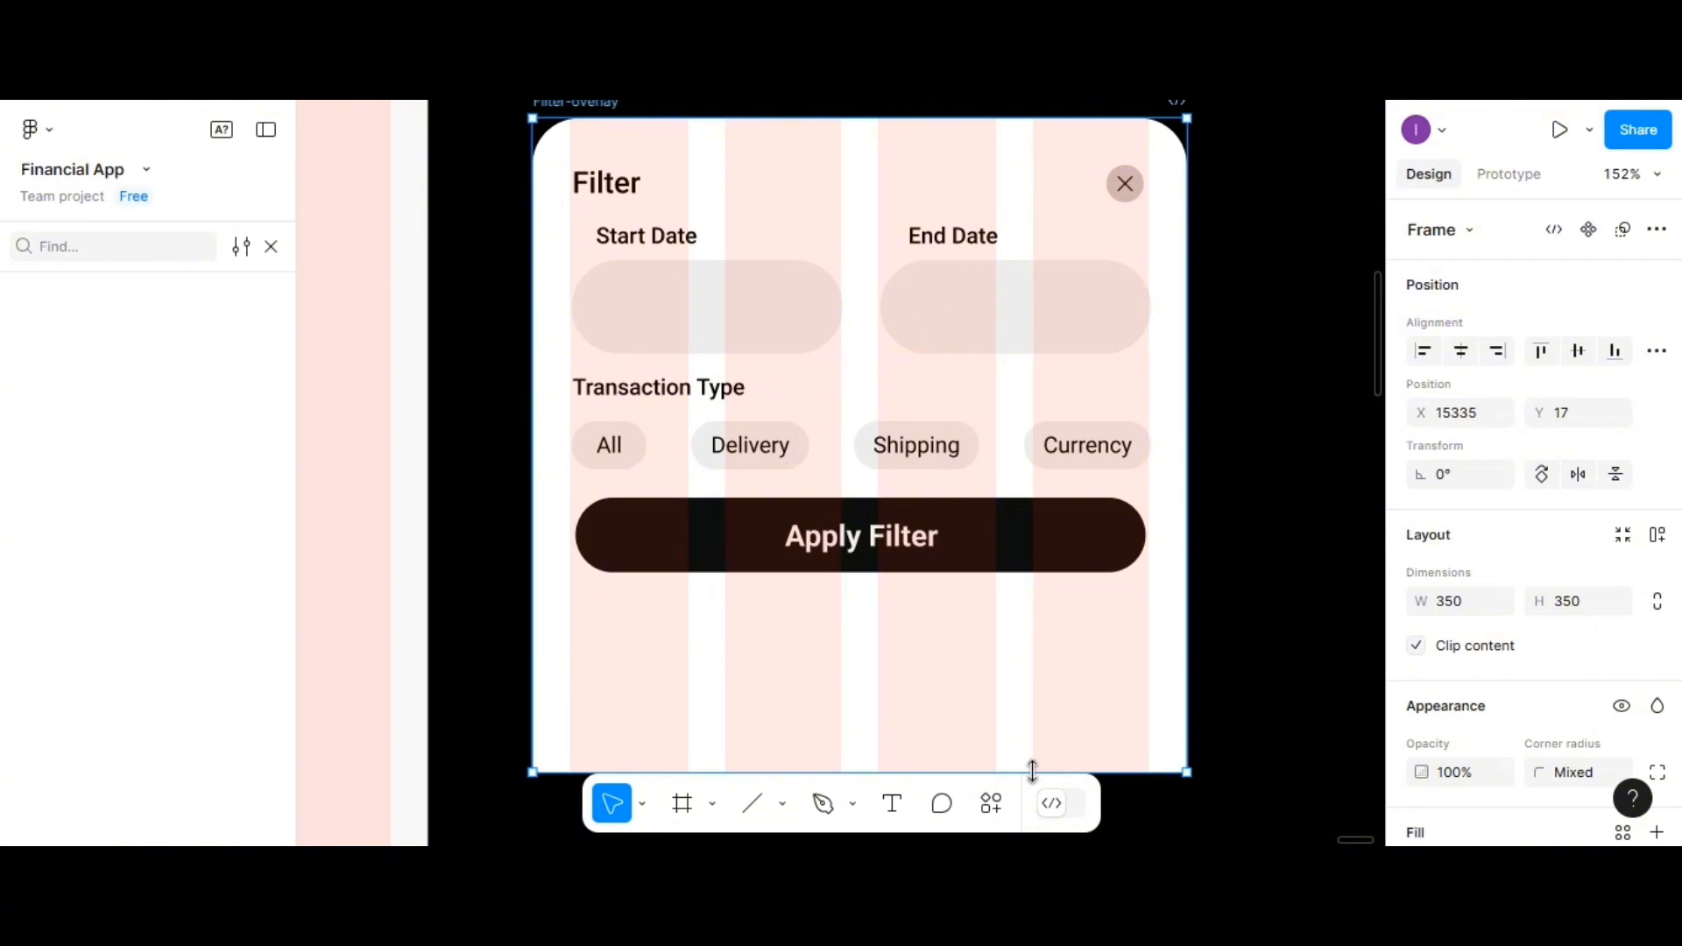
drag(1031, 770, 1038, 622)
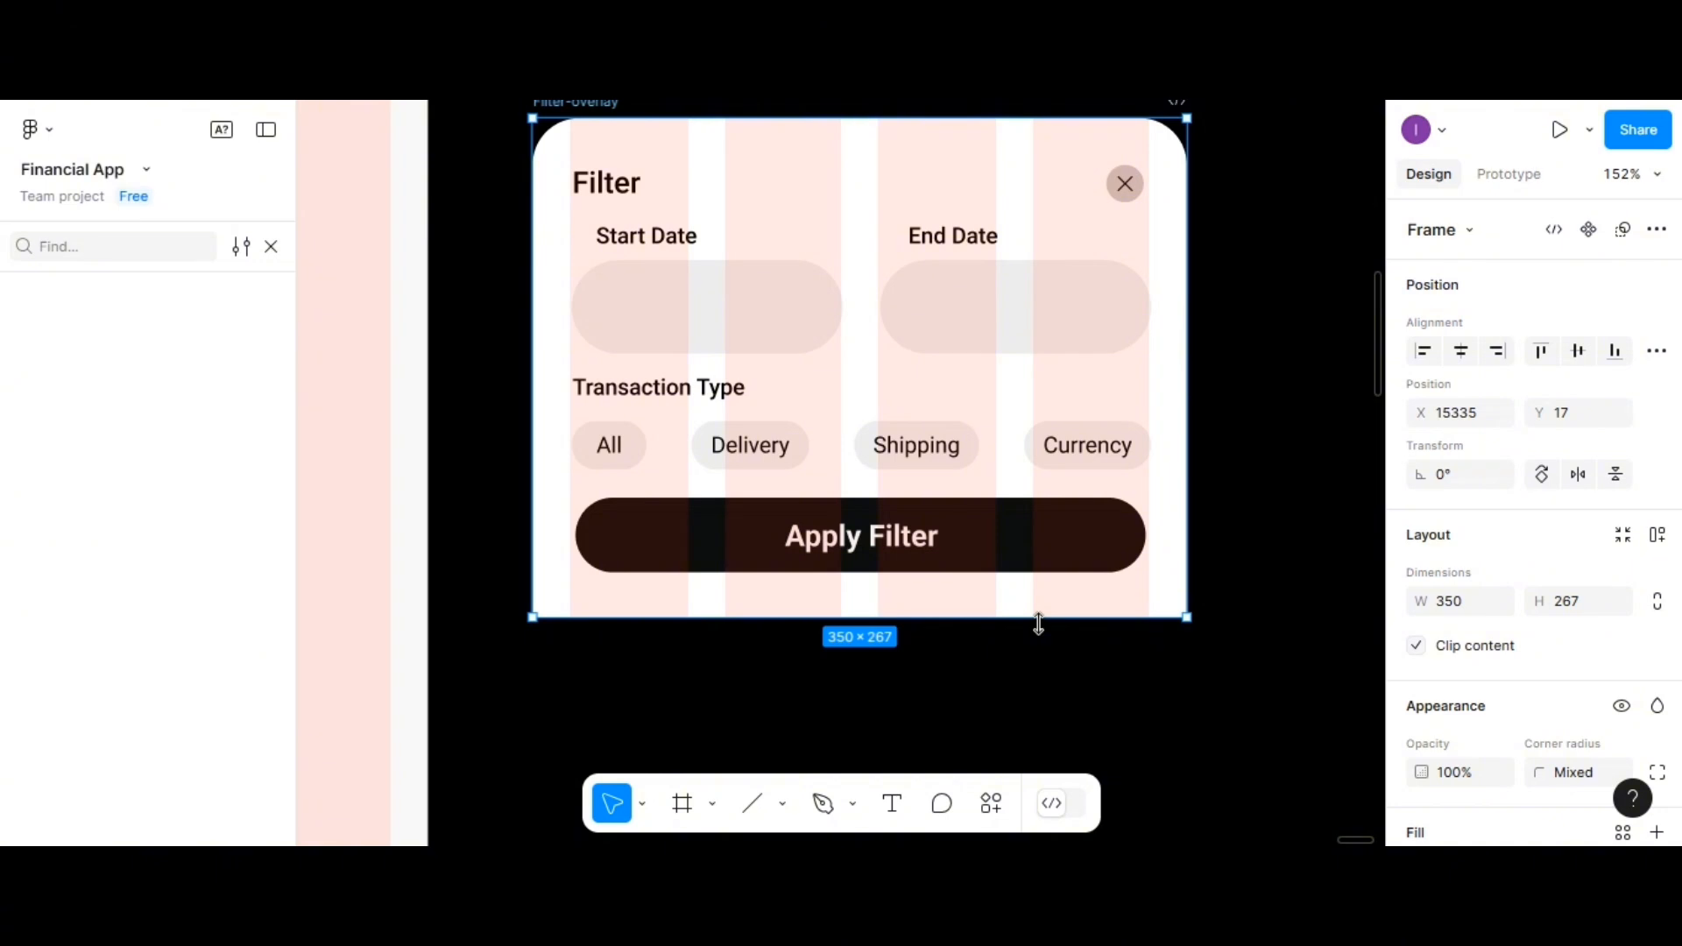
click(1582, 612)
text(2)
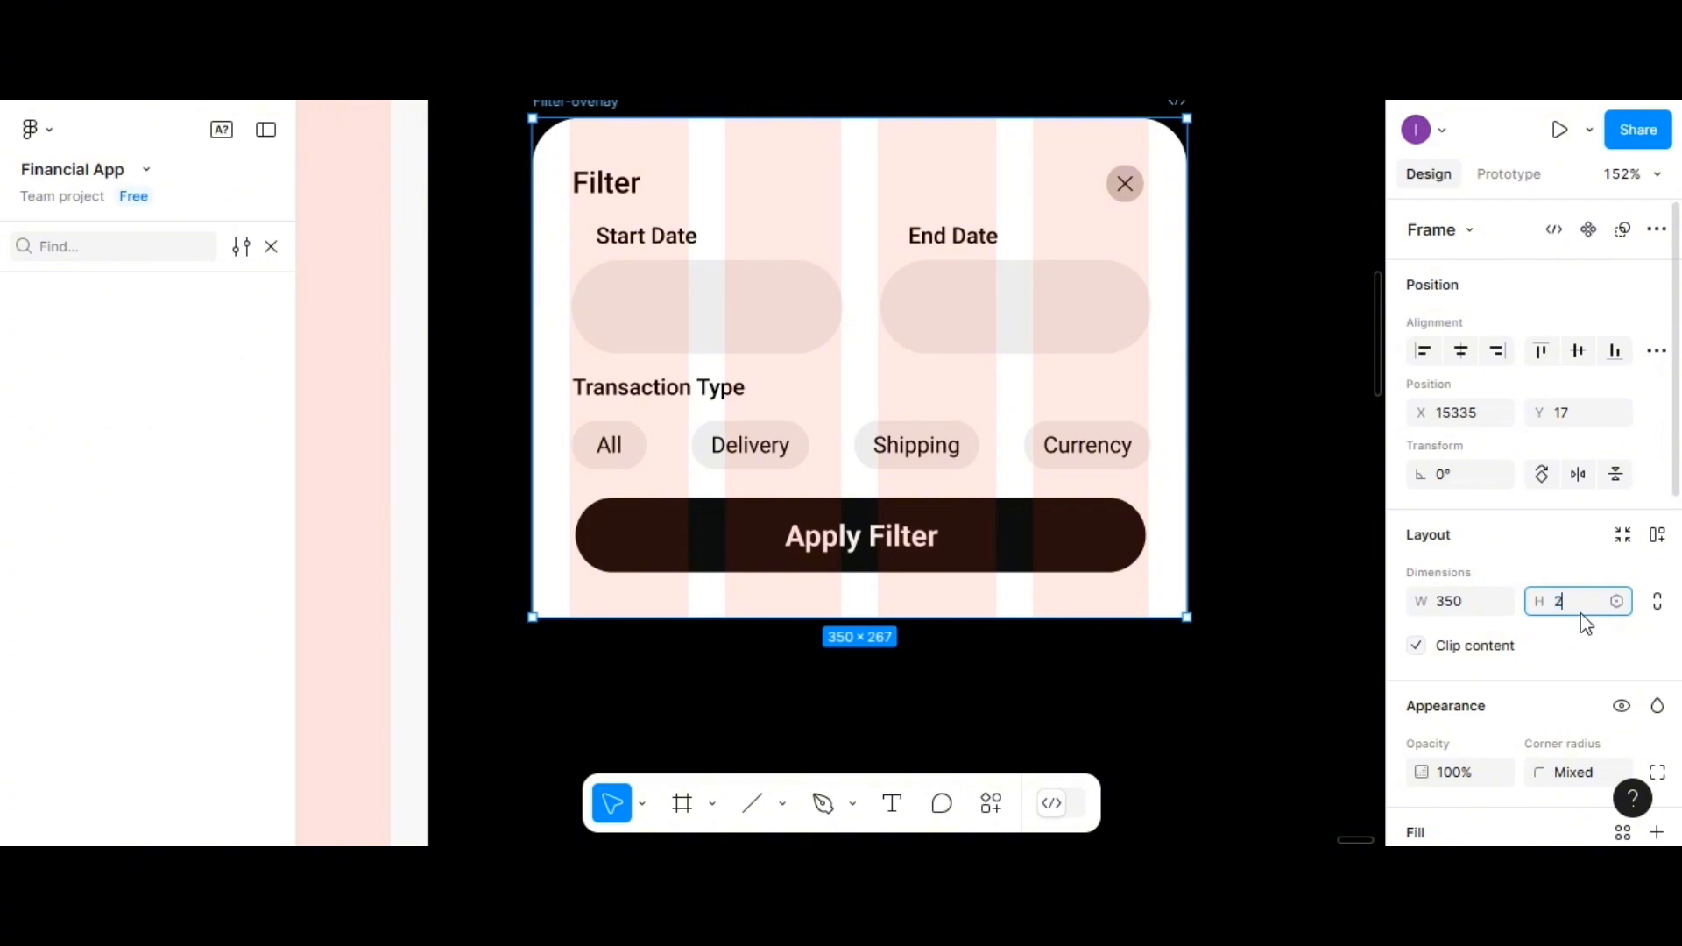
key(Return)
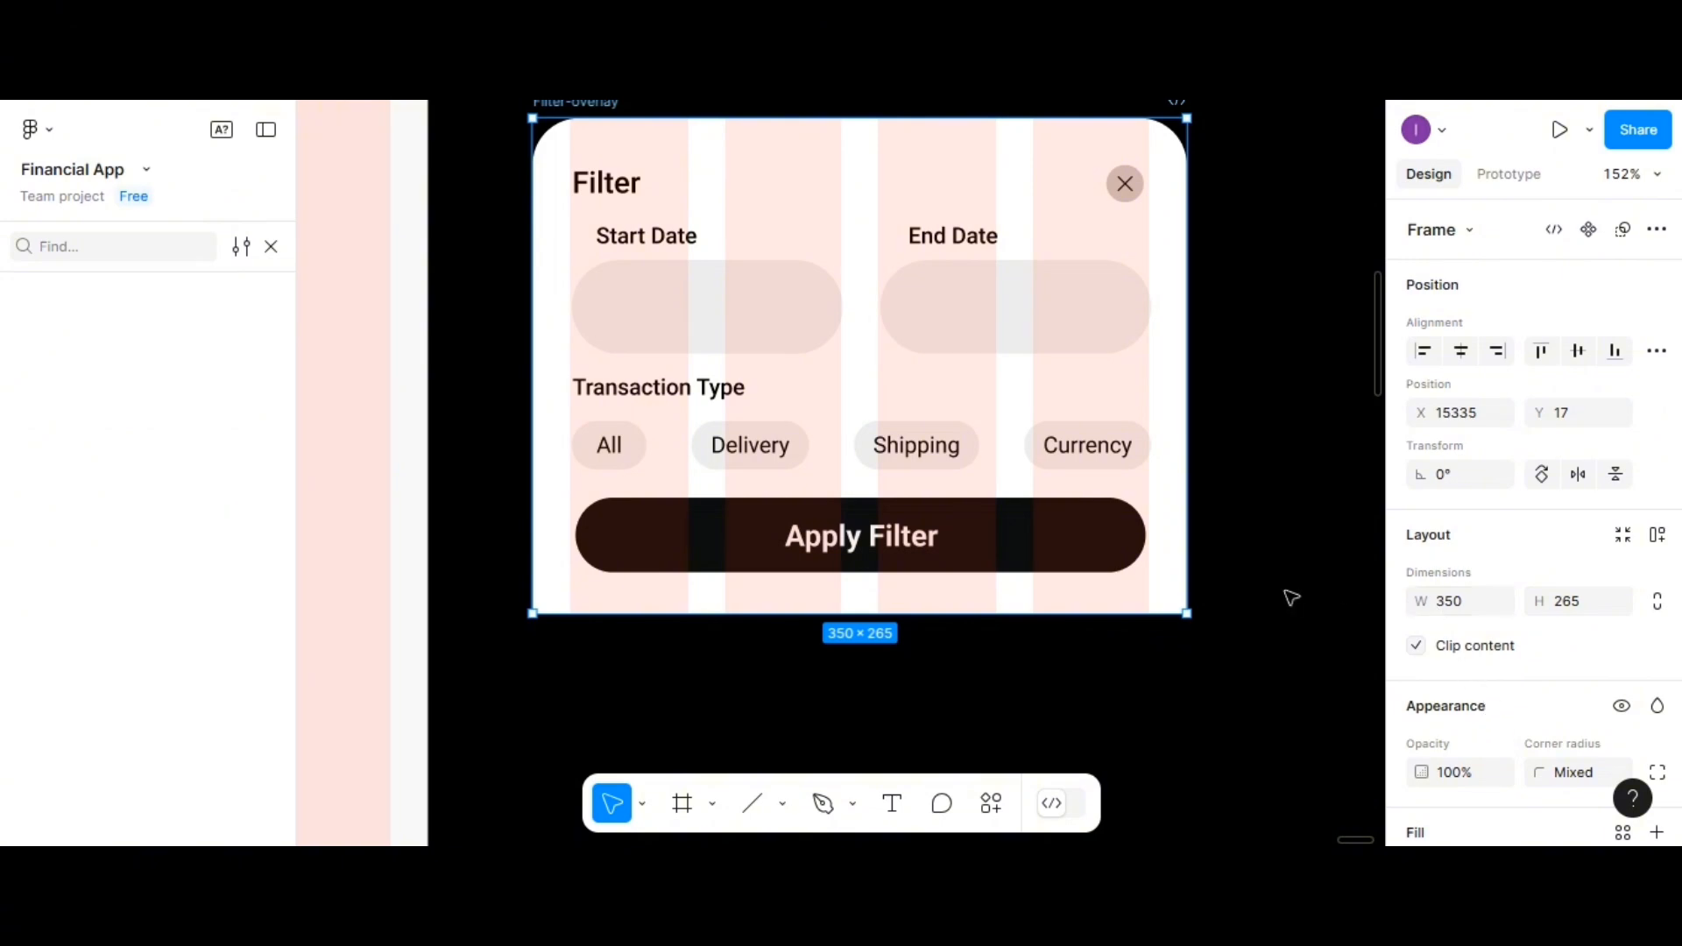
click(1248, 615)
scroll(1248, 615, down, 5)
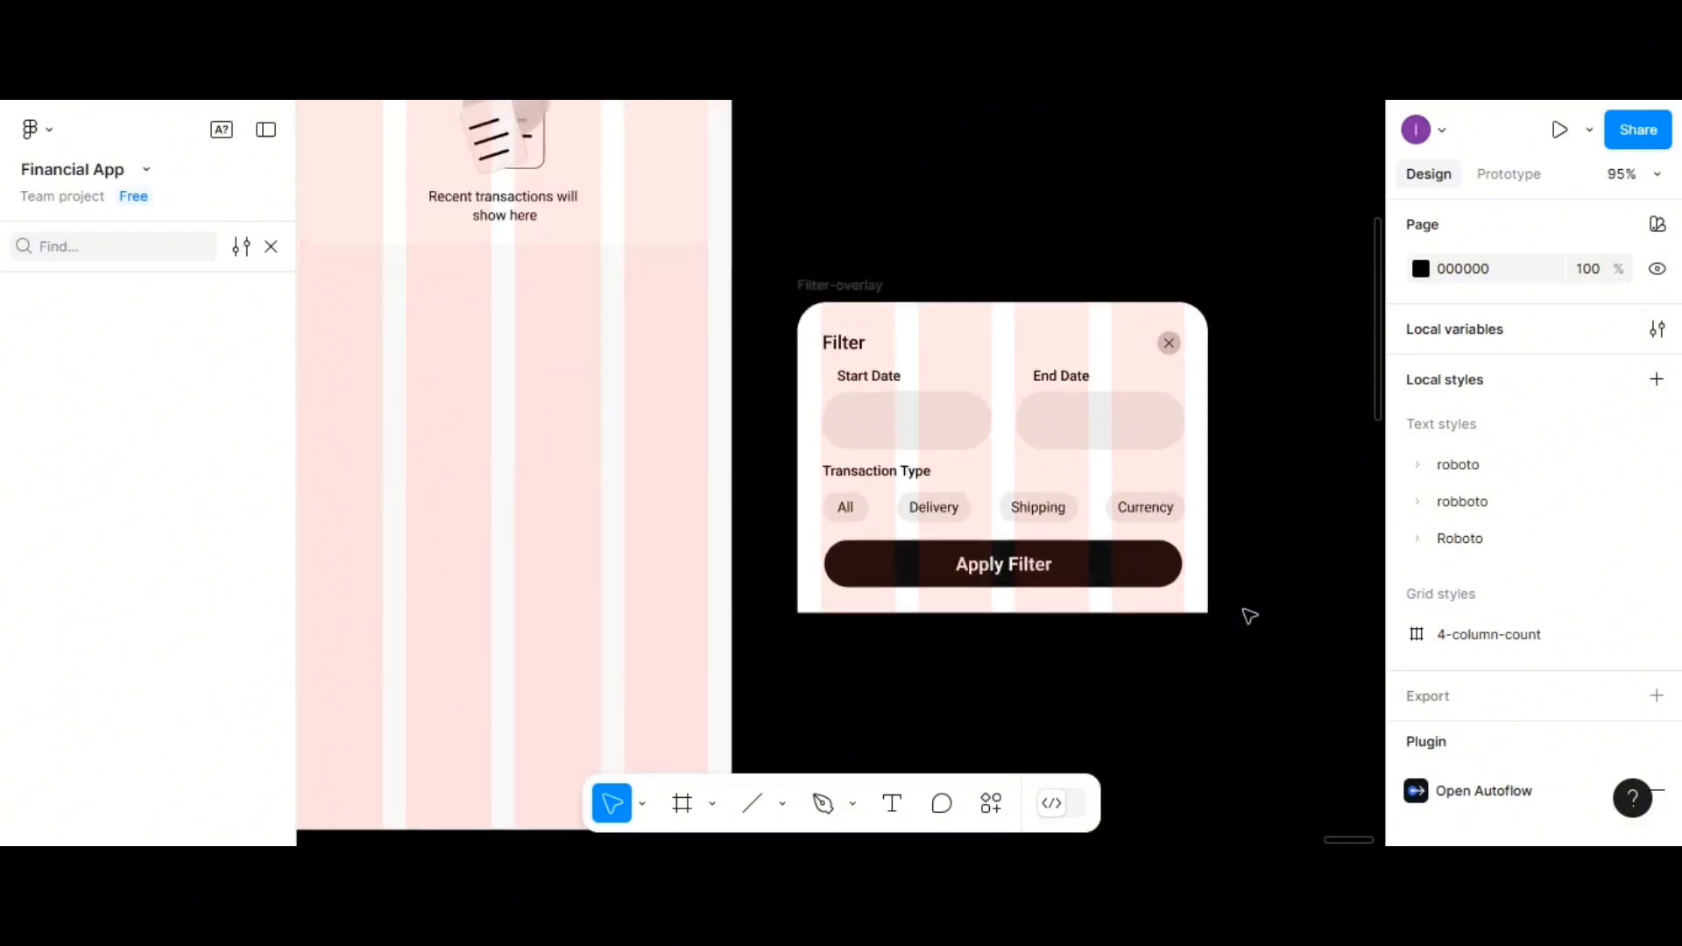
Connect the Filter text in the Transaction screen's header to the Filter-overlay frame with a prototype interaction
scroll(1240, 628, down, 3)
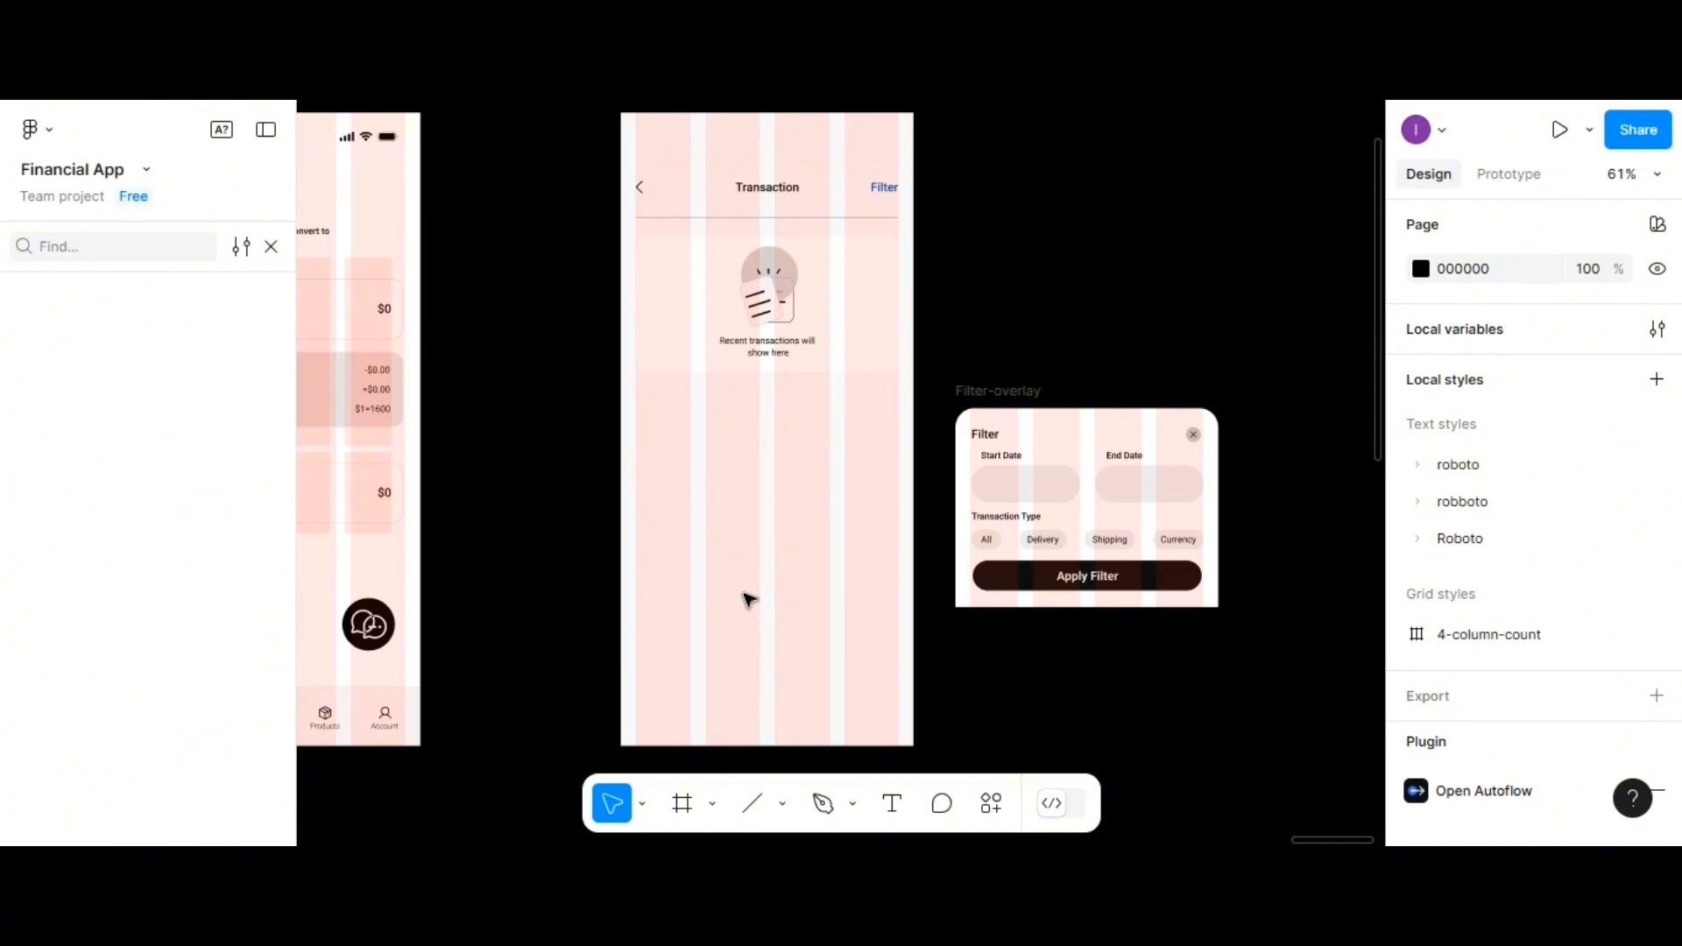
scroll(749, 599, up, 1)
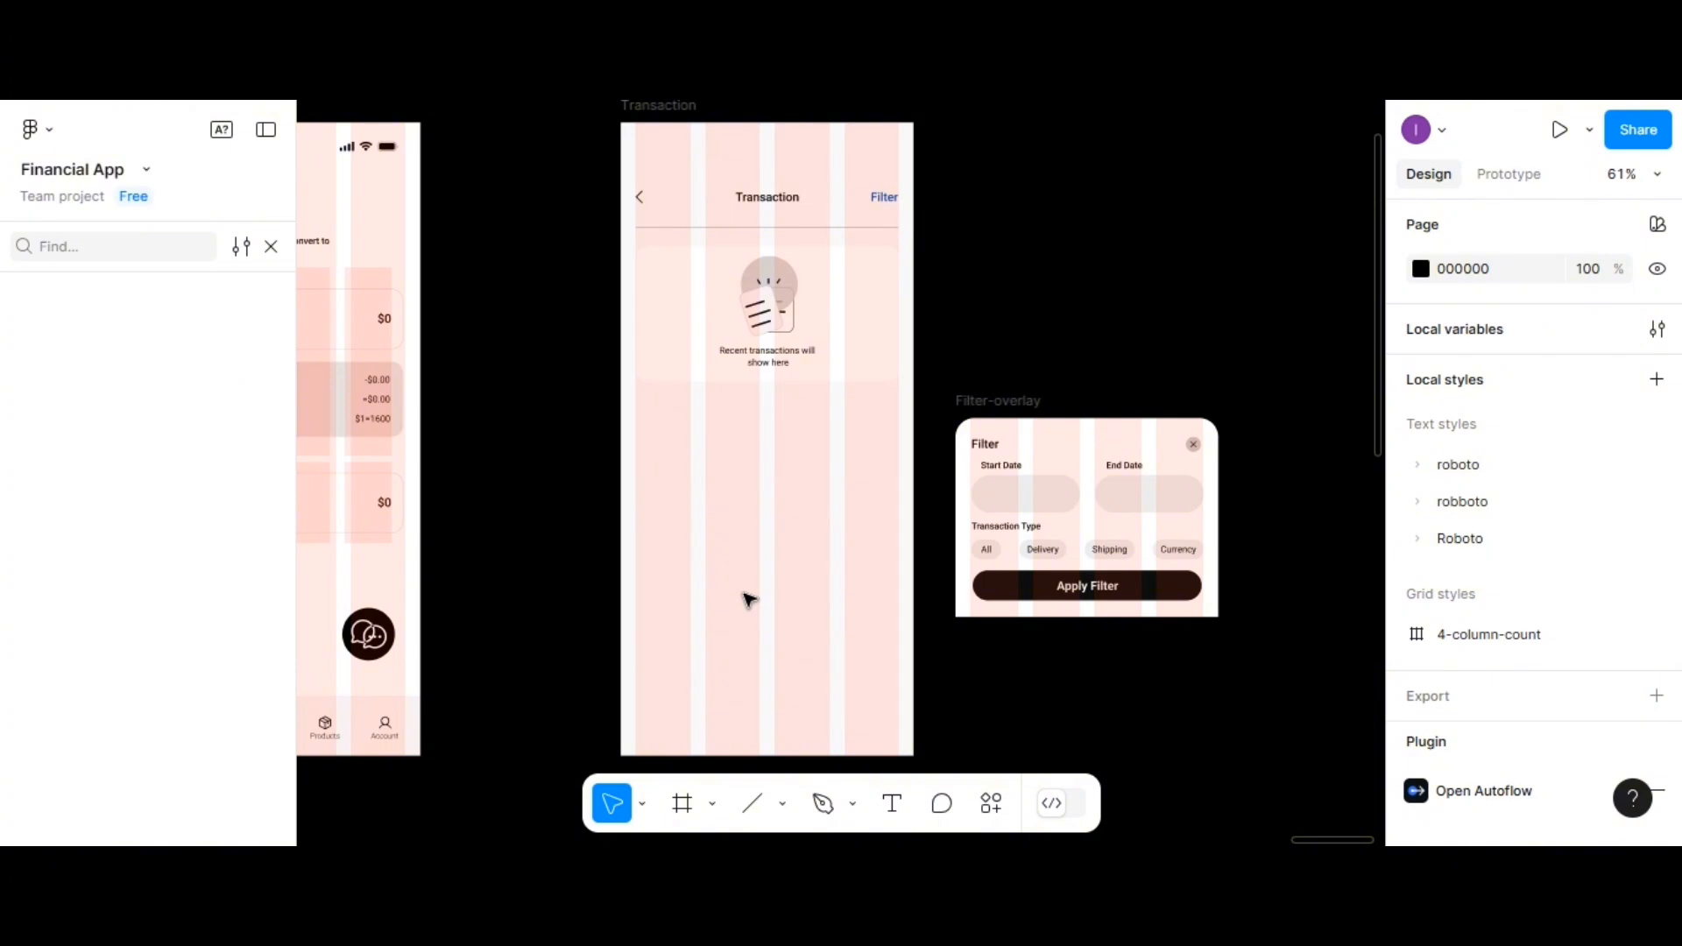
scroll(748, 599, up, 1)
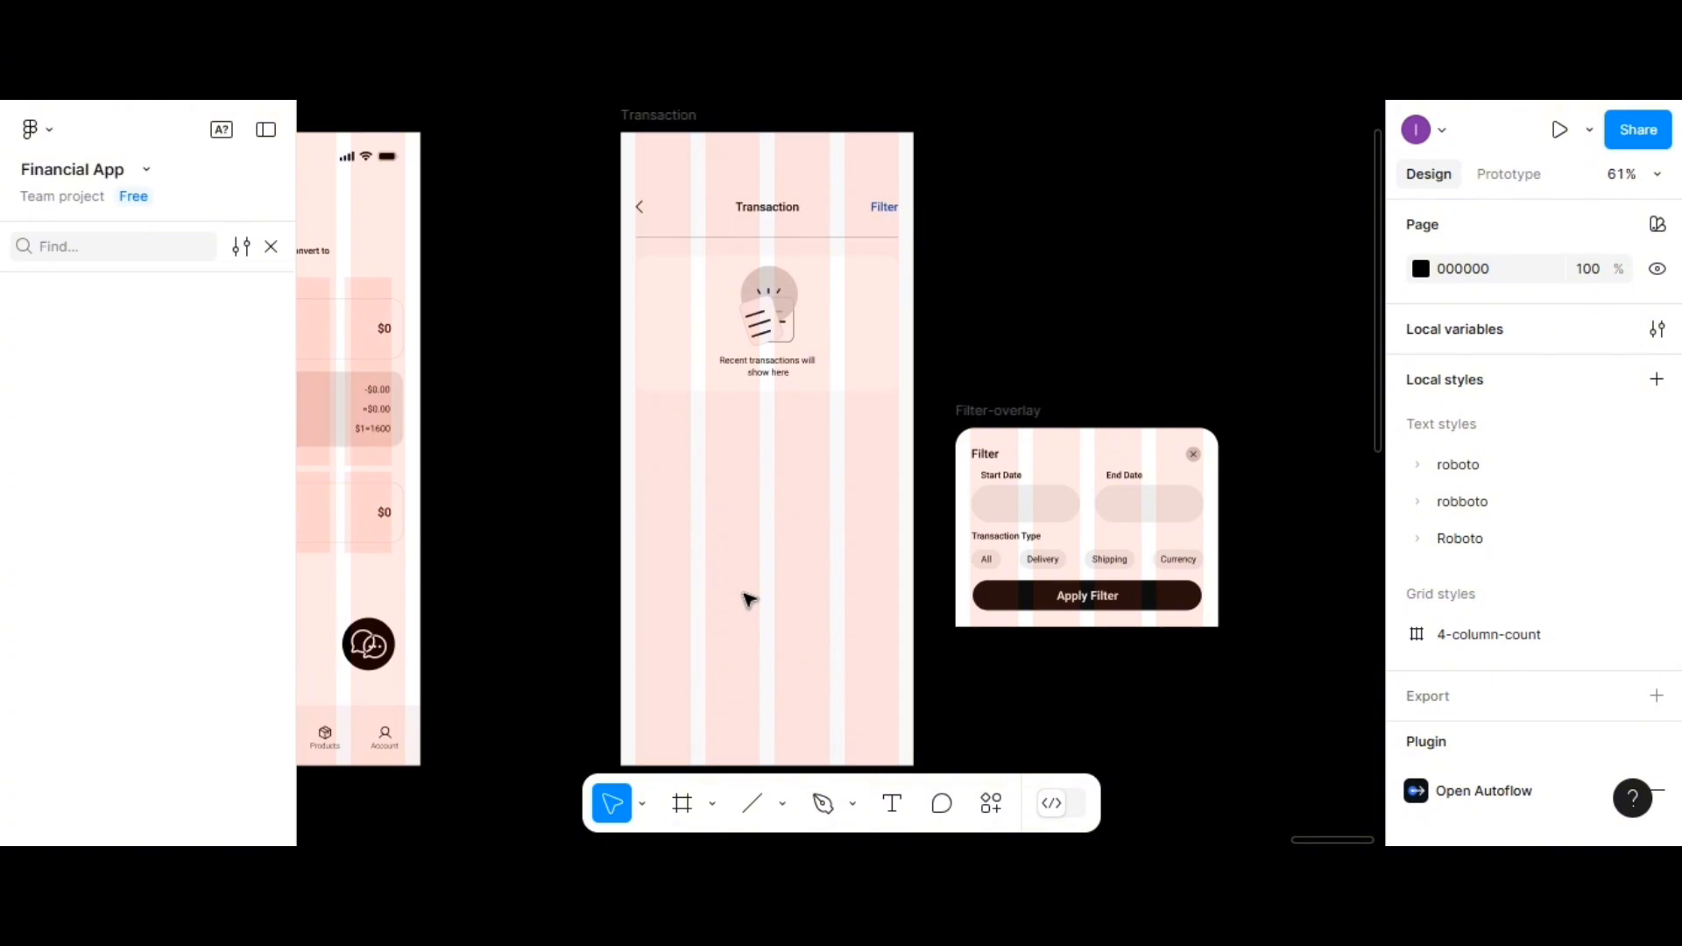
scroll(749, 599, up, 2)
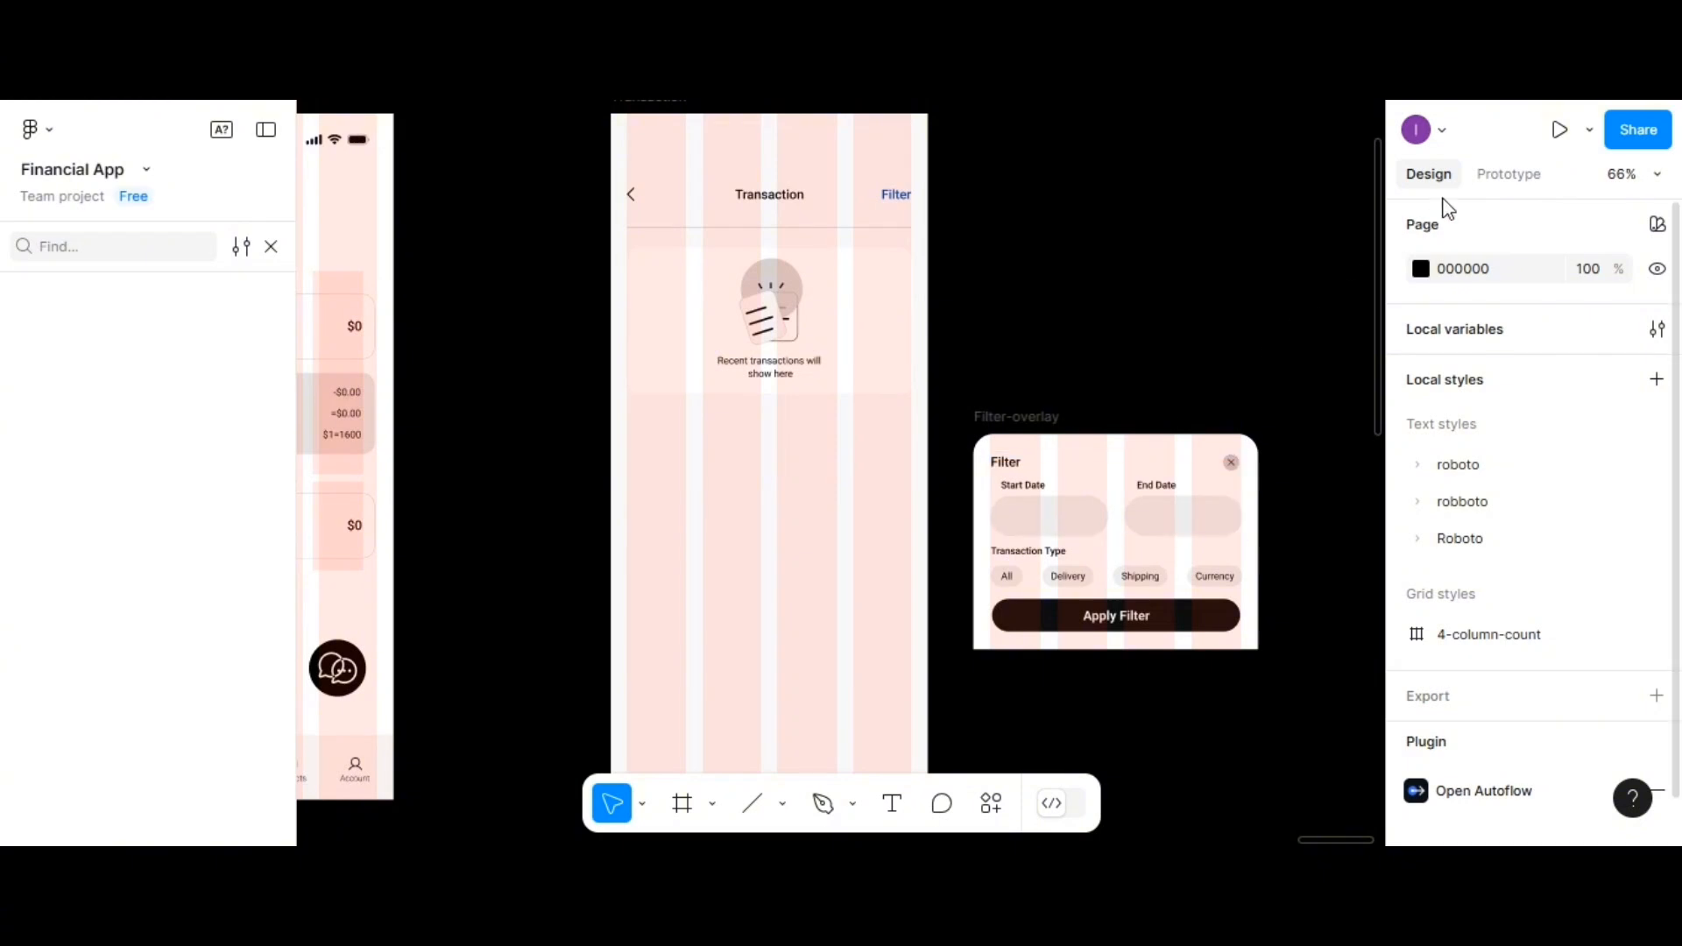
click(1508, 174)
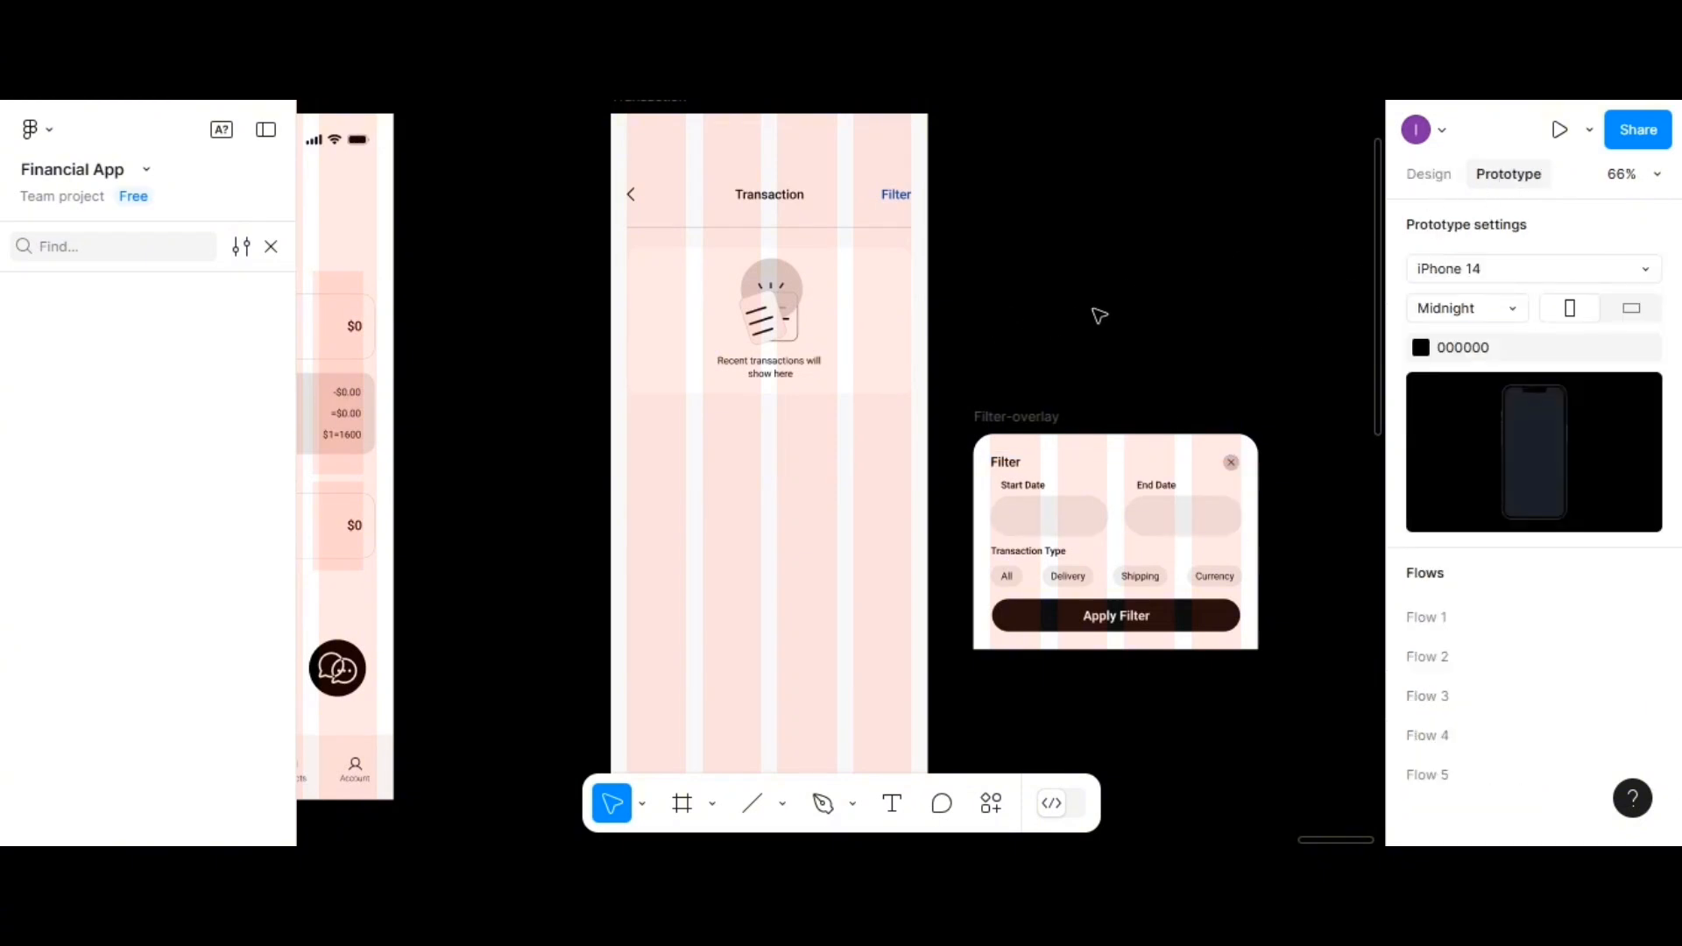
click(896, 198)
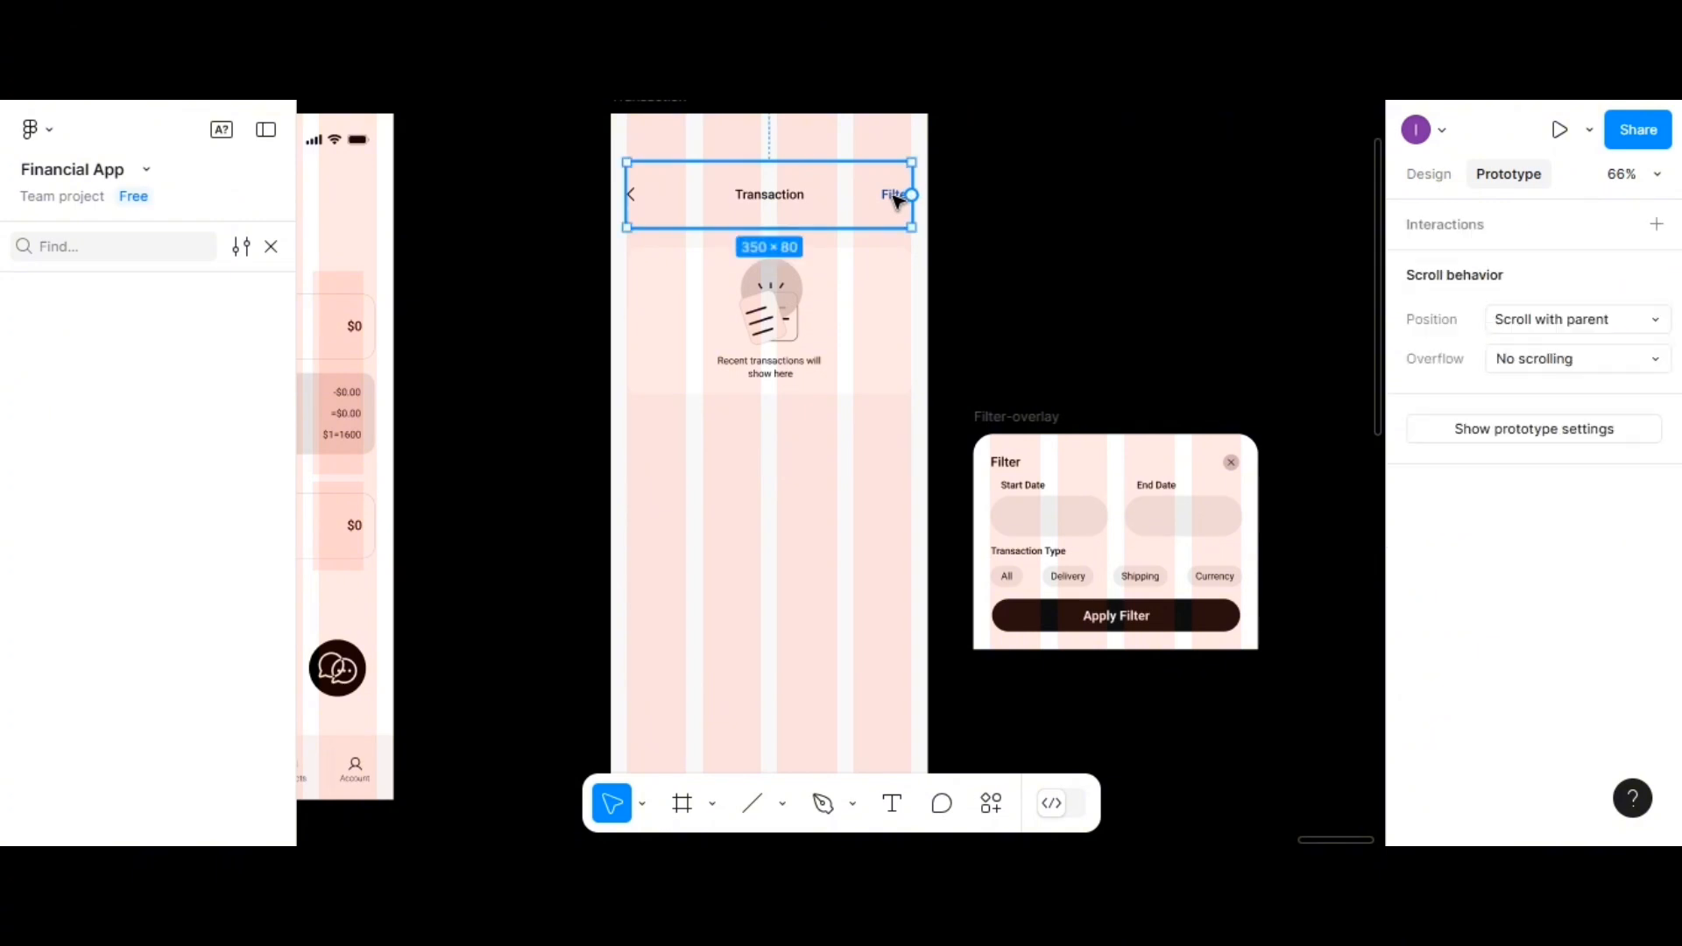
double_click(897, 196)
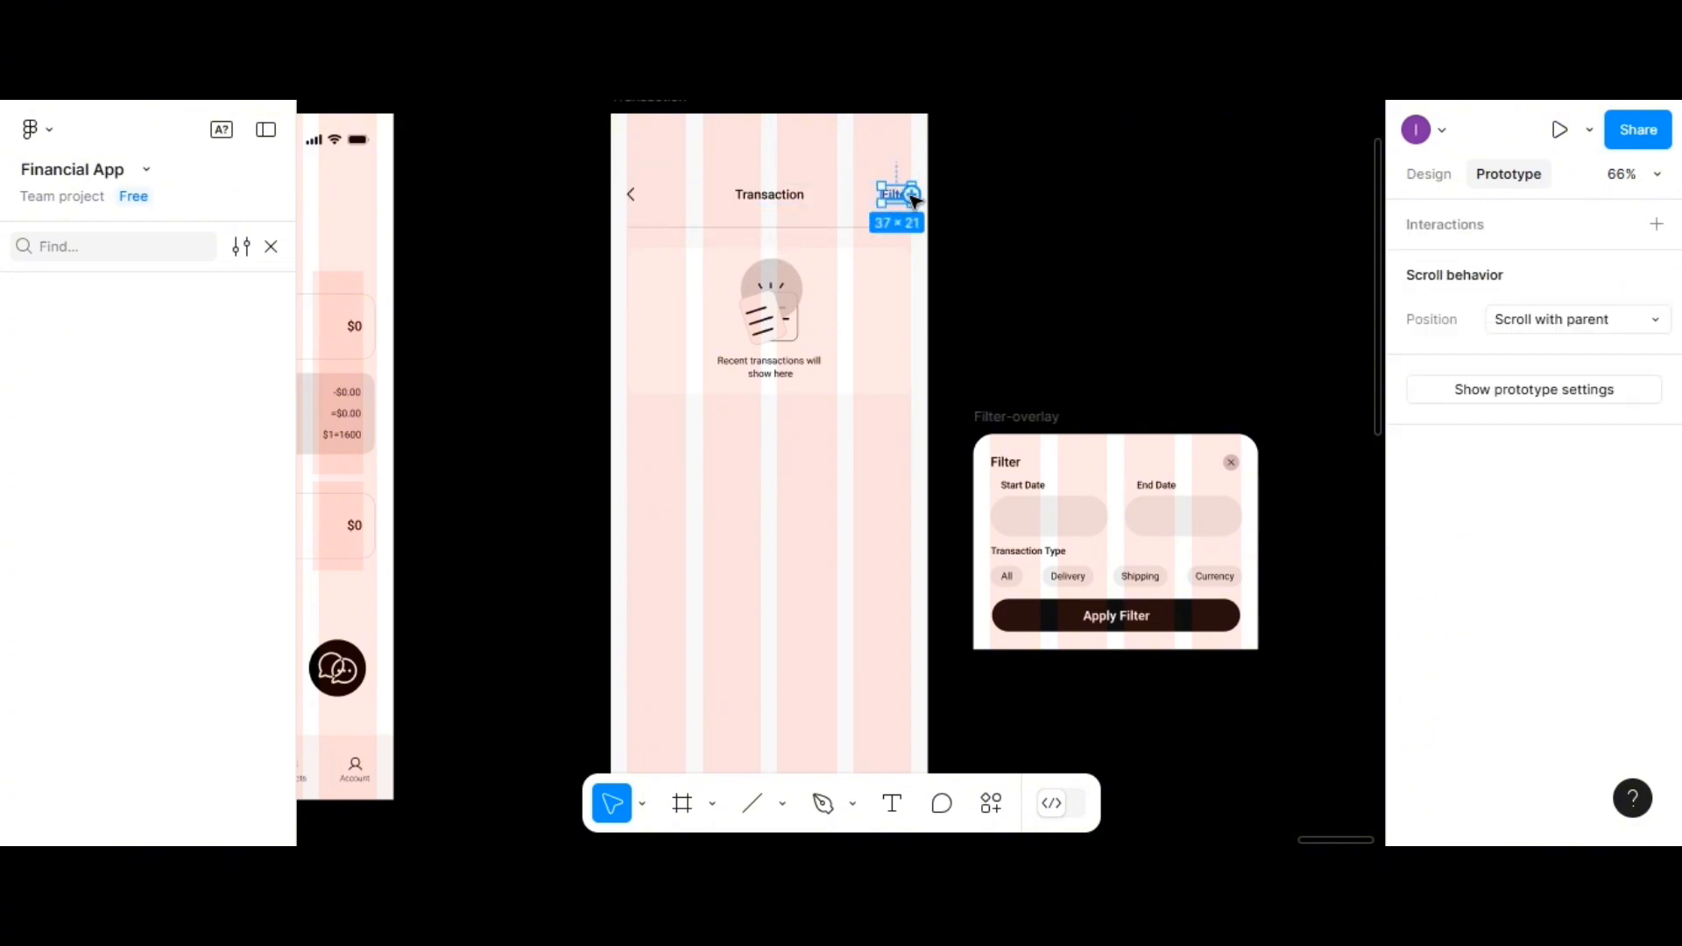
drag(913, 199, 1030, 429)
drag(913, 194, 1067, 446)
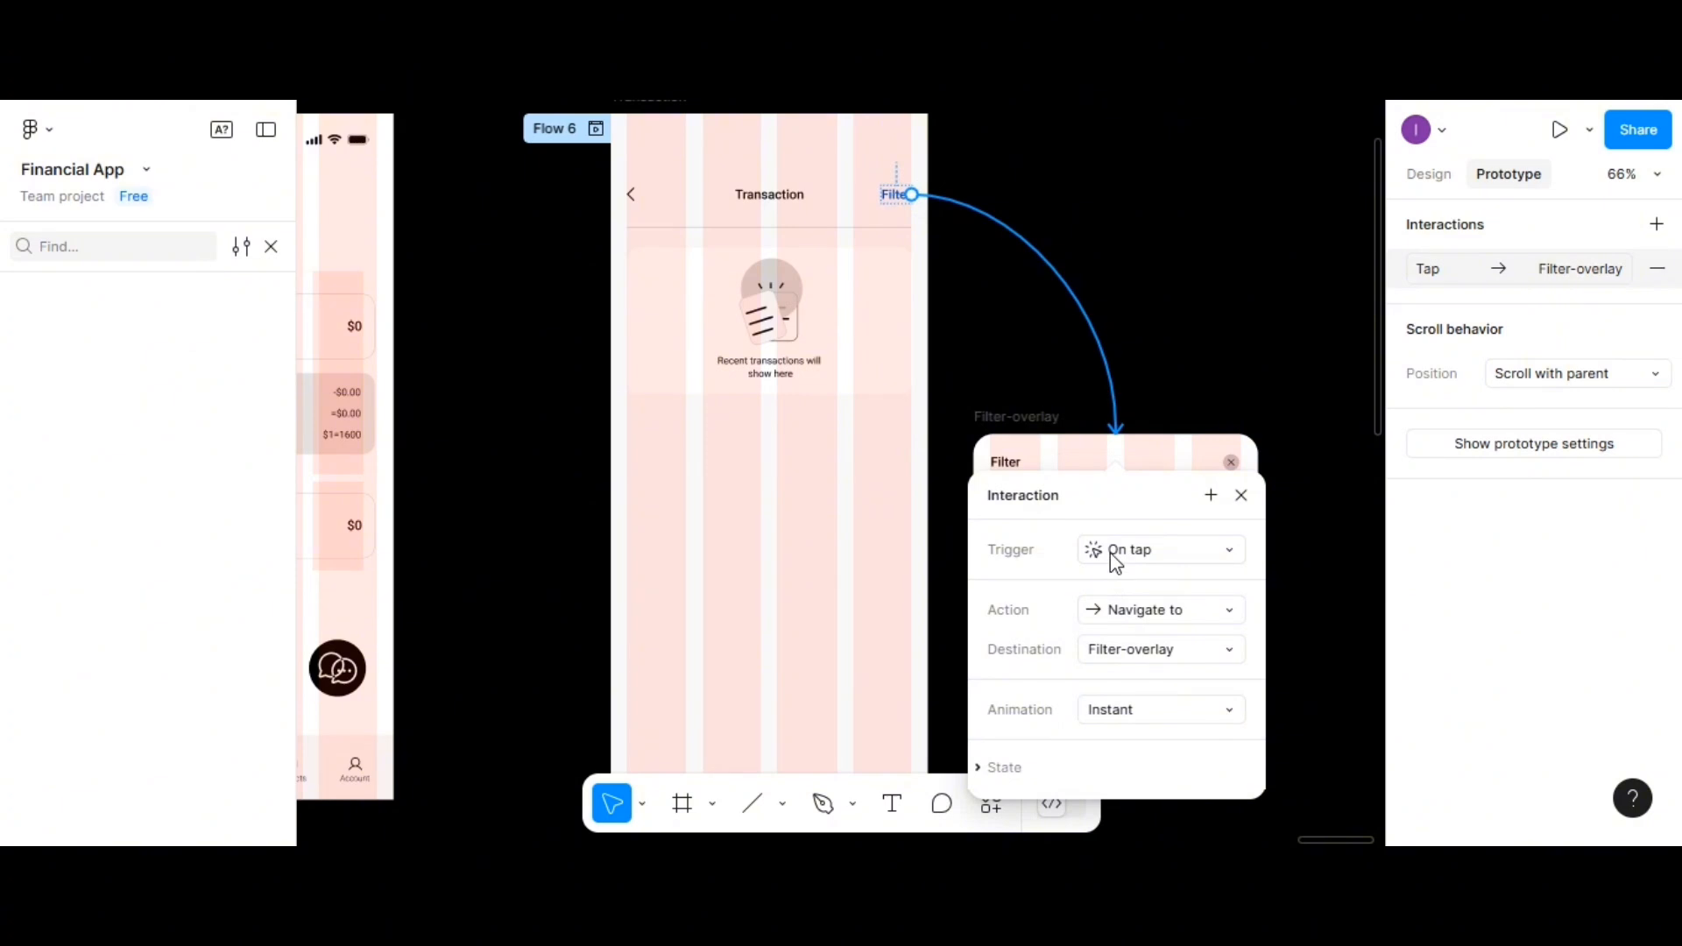
Make the Filter interaction open Filter-overlay as an overlay with Manual position, placed horizontally centered in the lower half of the Transaction screen
click(1119, 608)
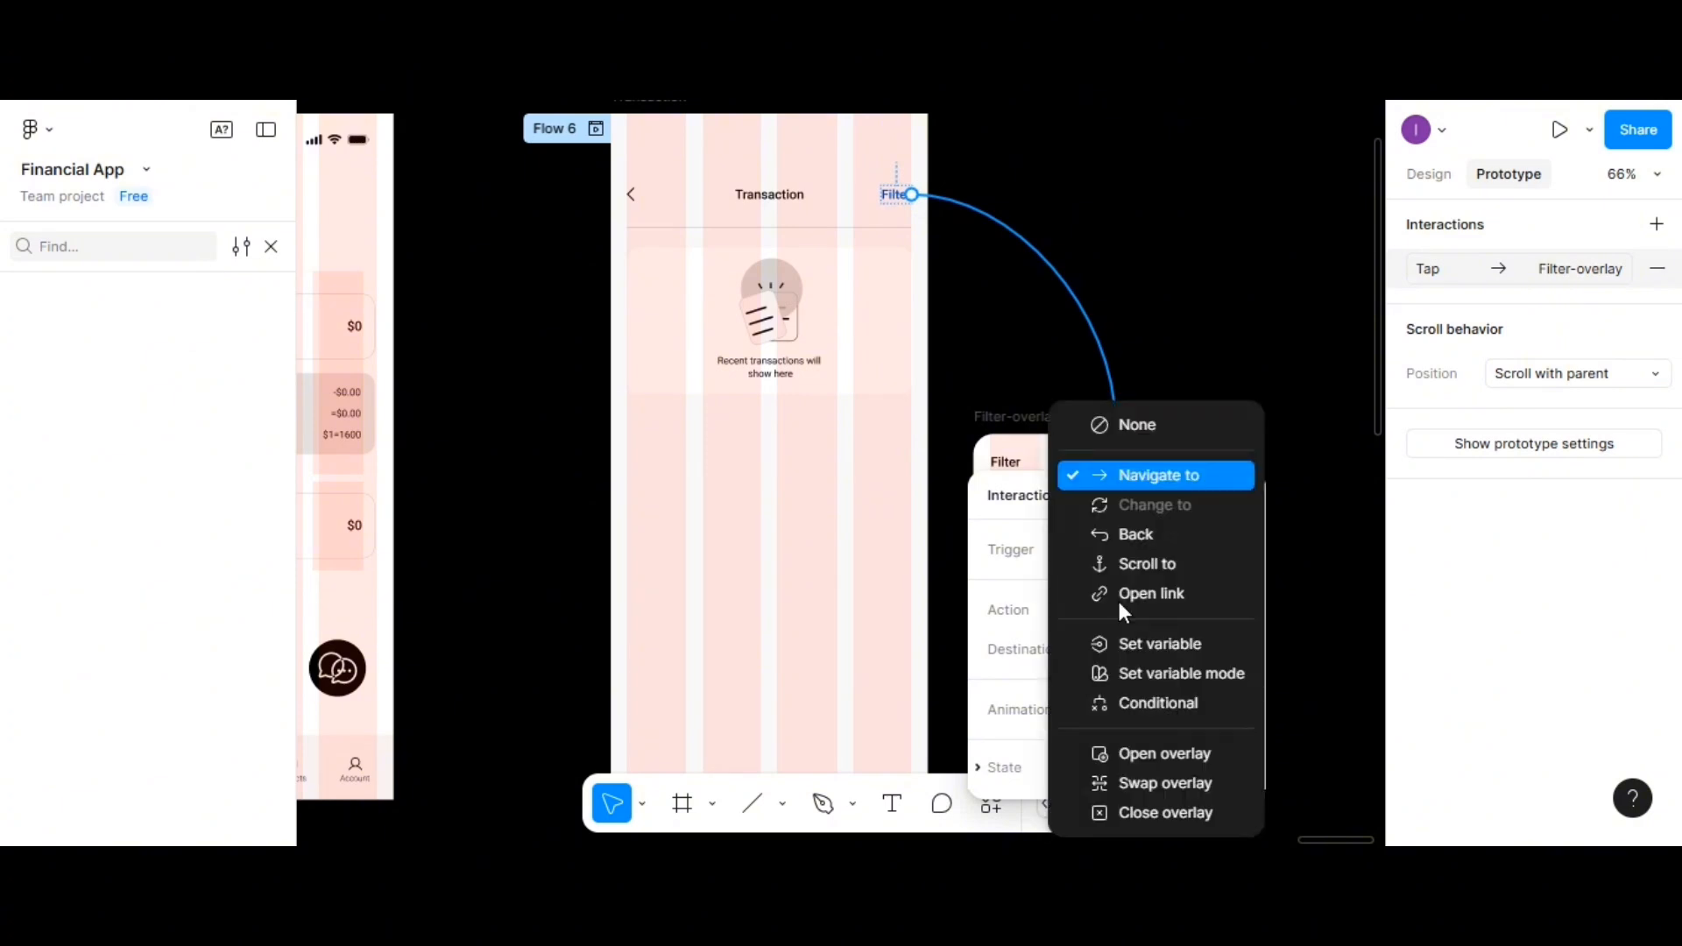
click(1149, 754)
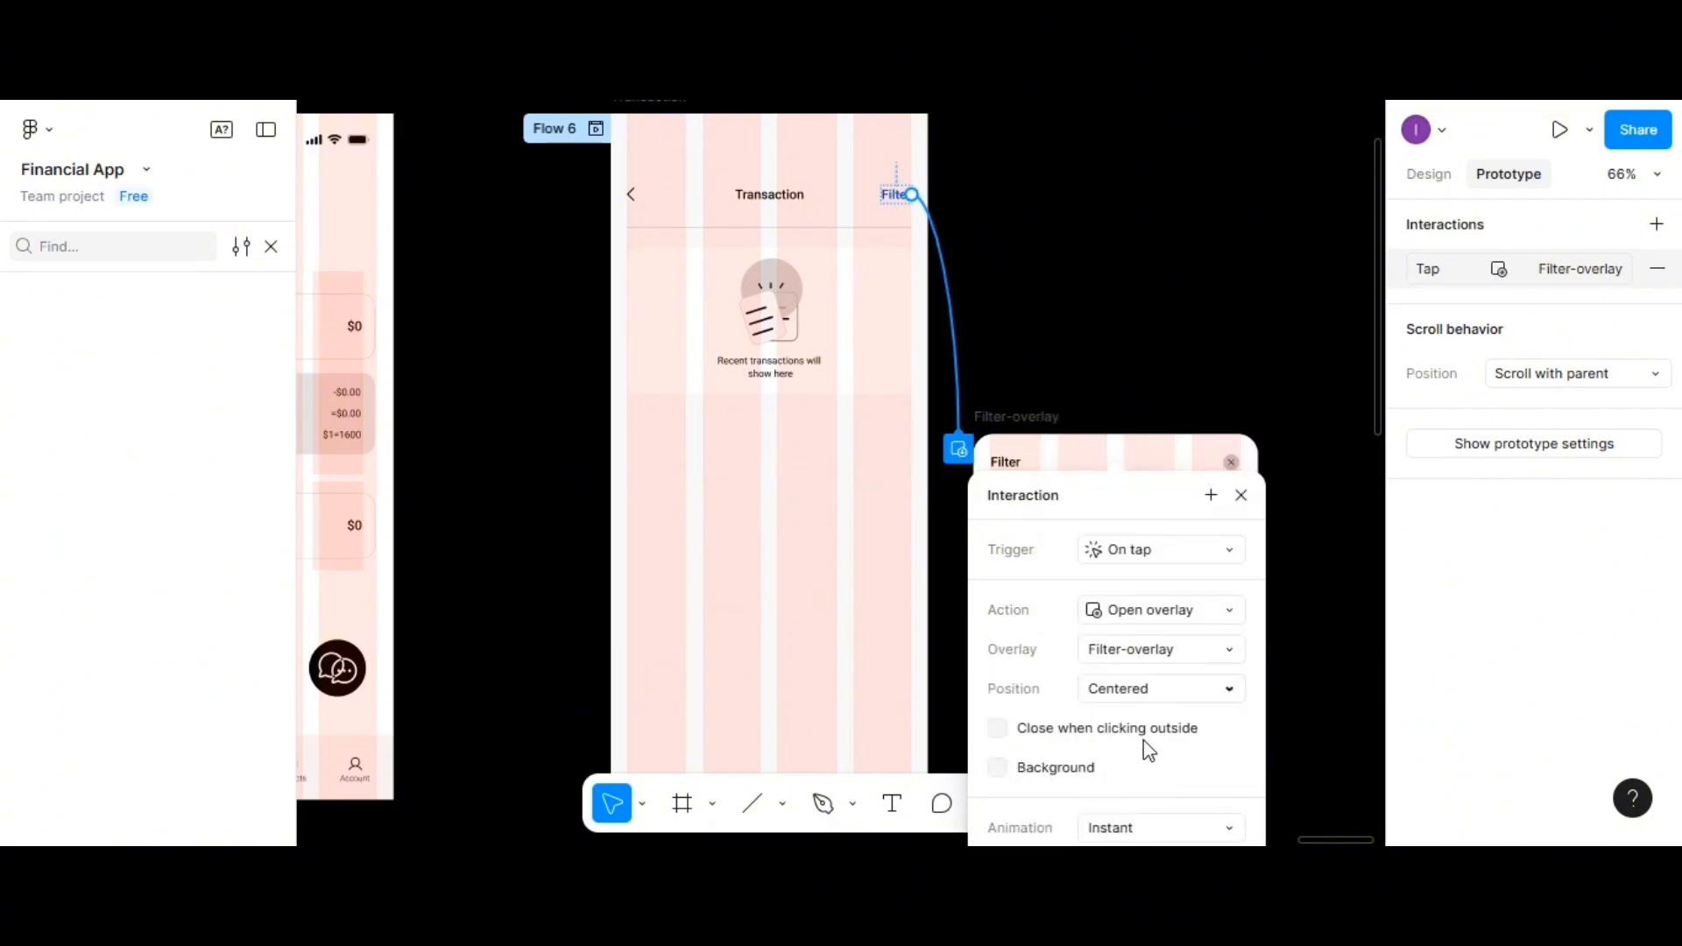
click(1120, 689)
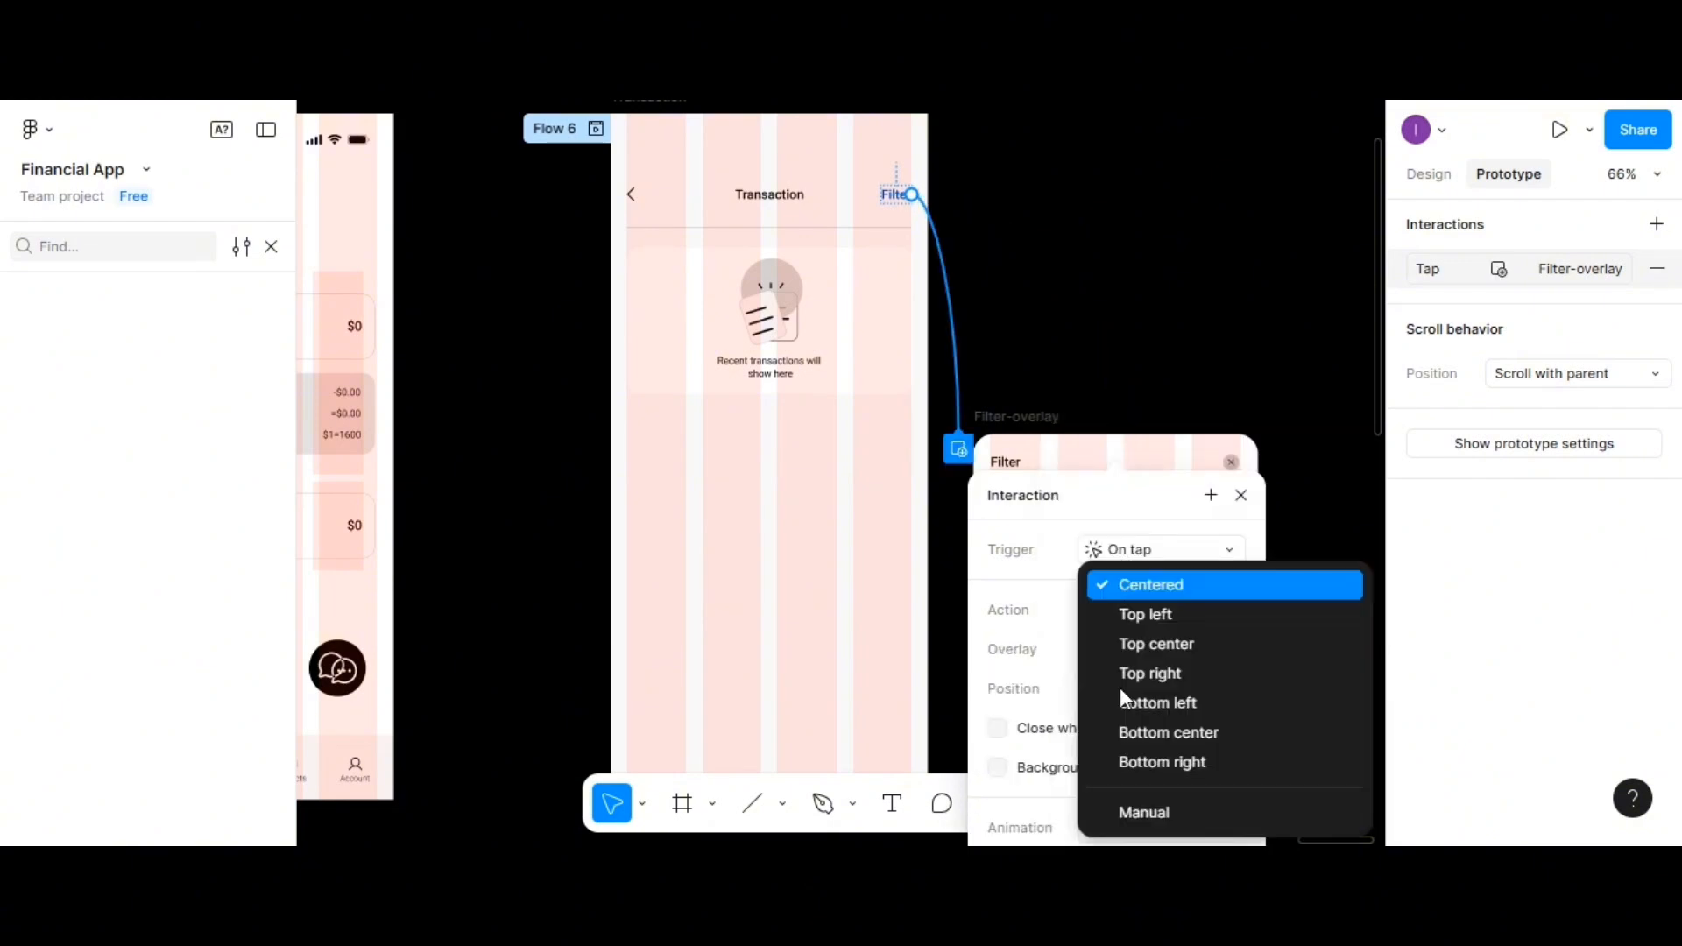
click(1148, 804)
drag(995, 207, 742, 523)
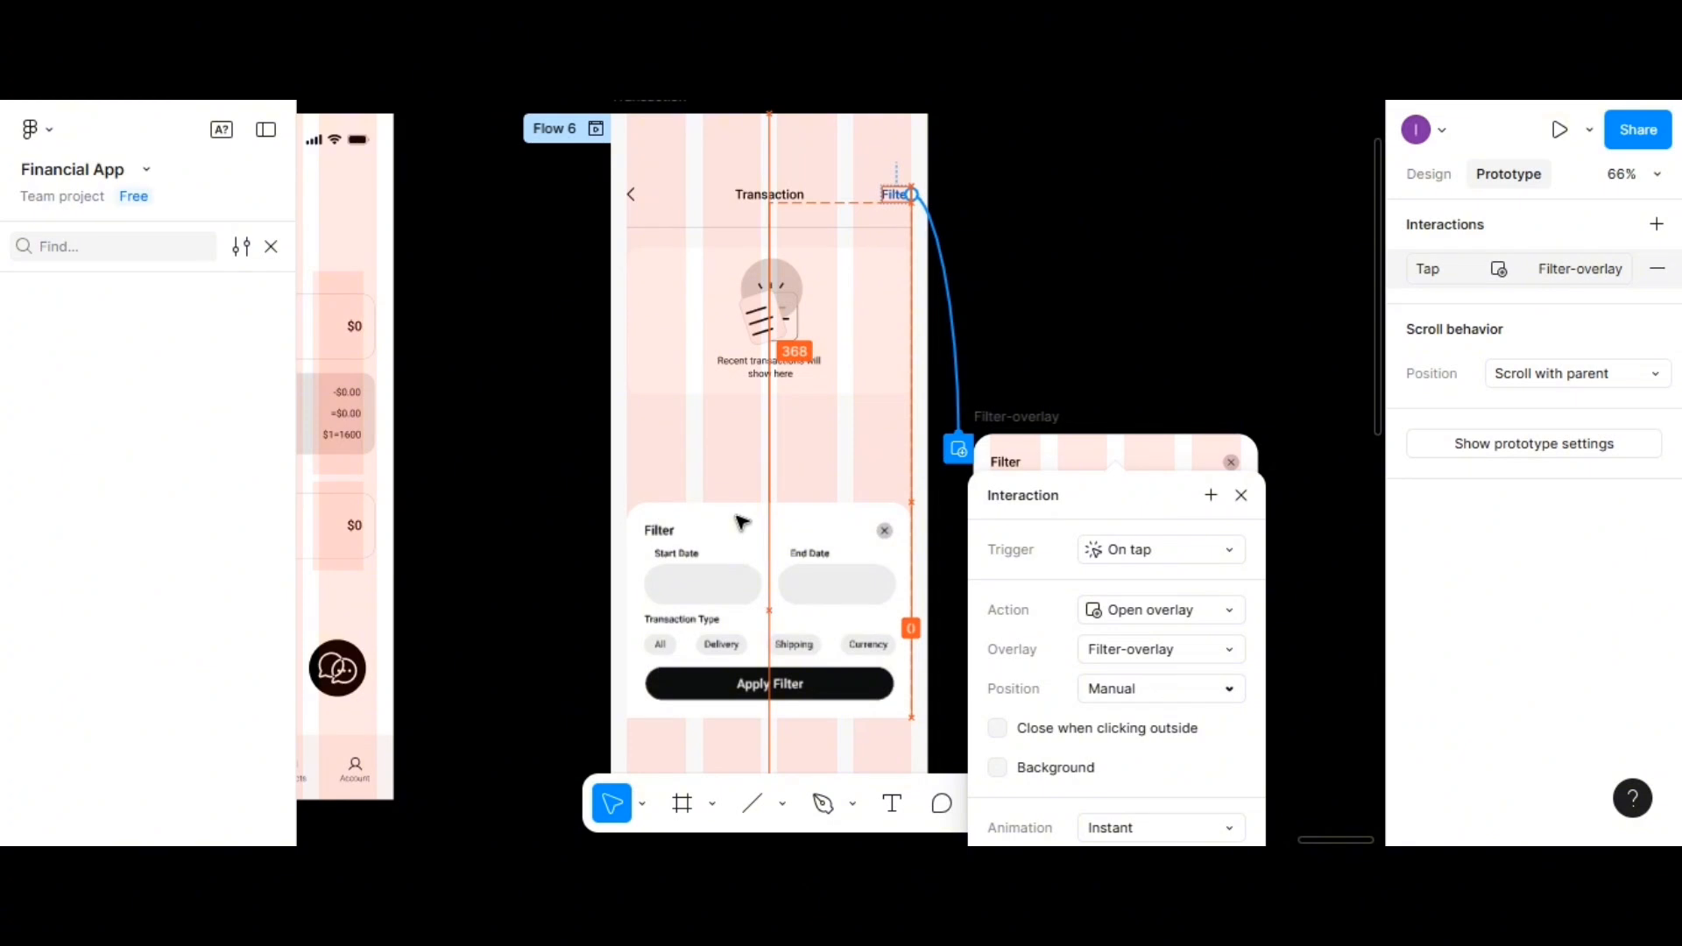
drag(742, 523, 747, 488)
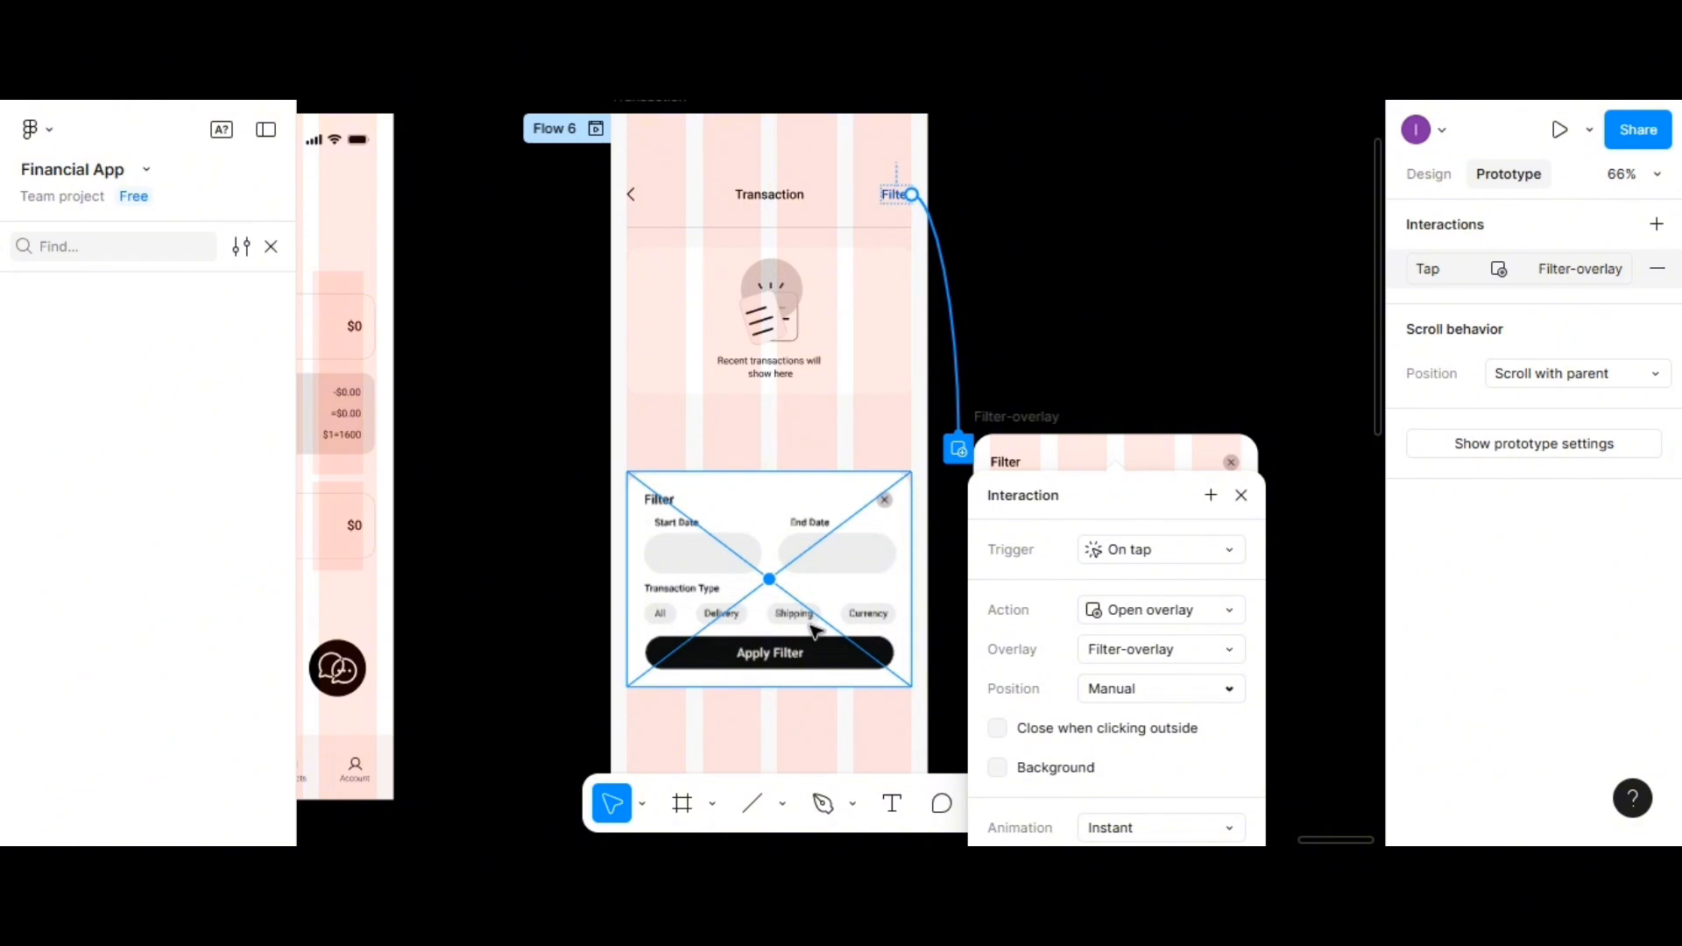
scroll(814, 644, down, 1)
scroll(814, 643, down, 1)
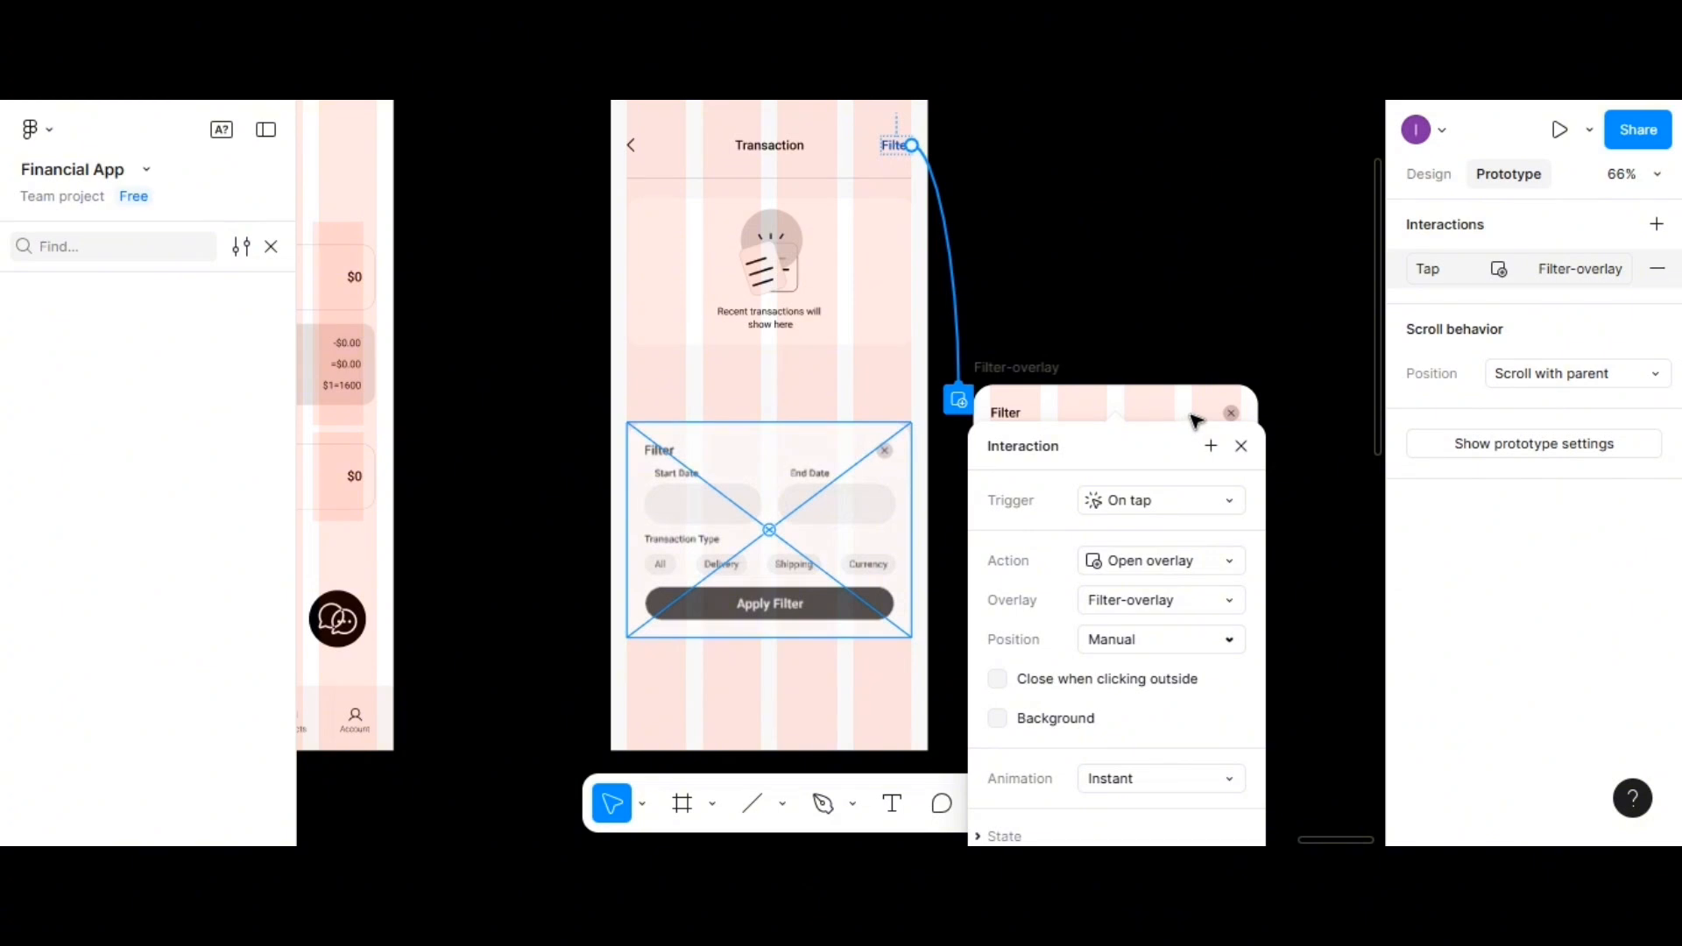
click(1204, 345)
Add an On tap interaction with the Close overlay action to the close icon in the Filter-overlay card
click(1232, 415)
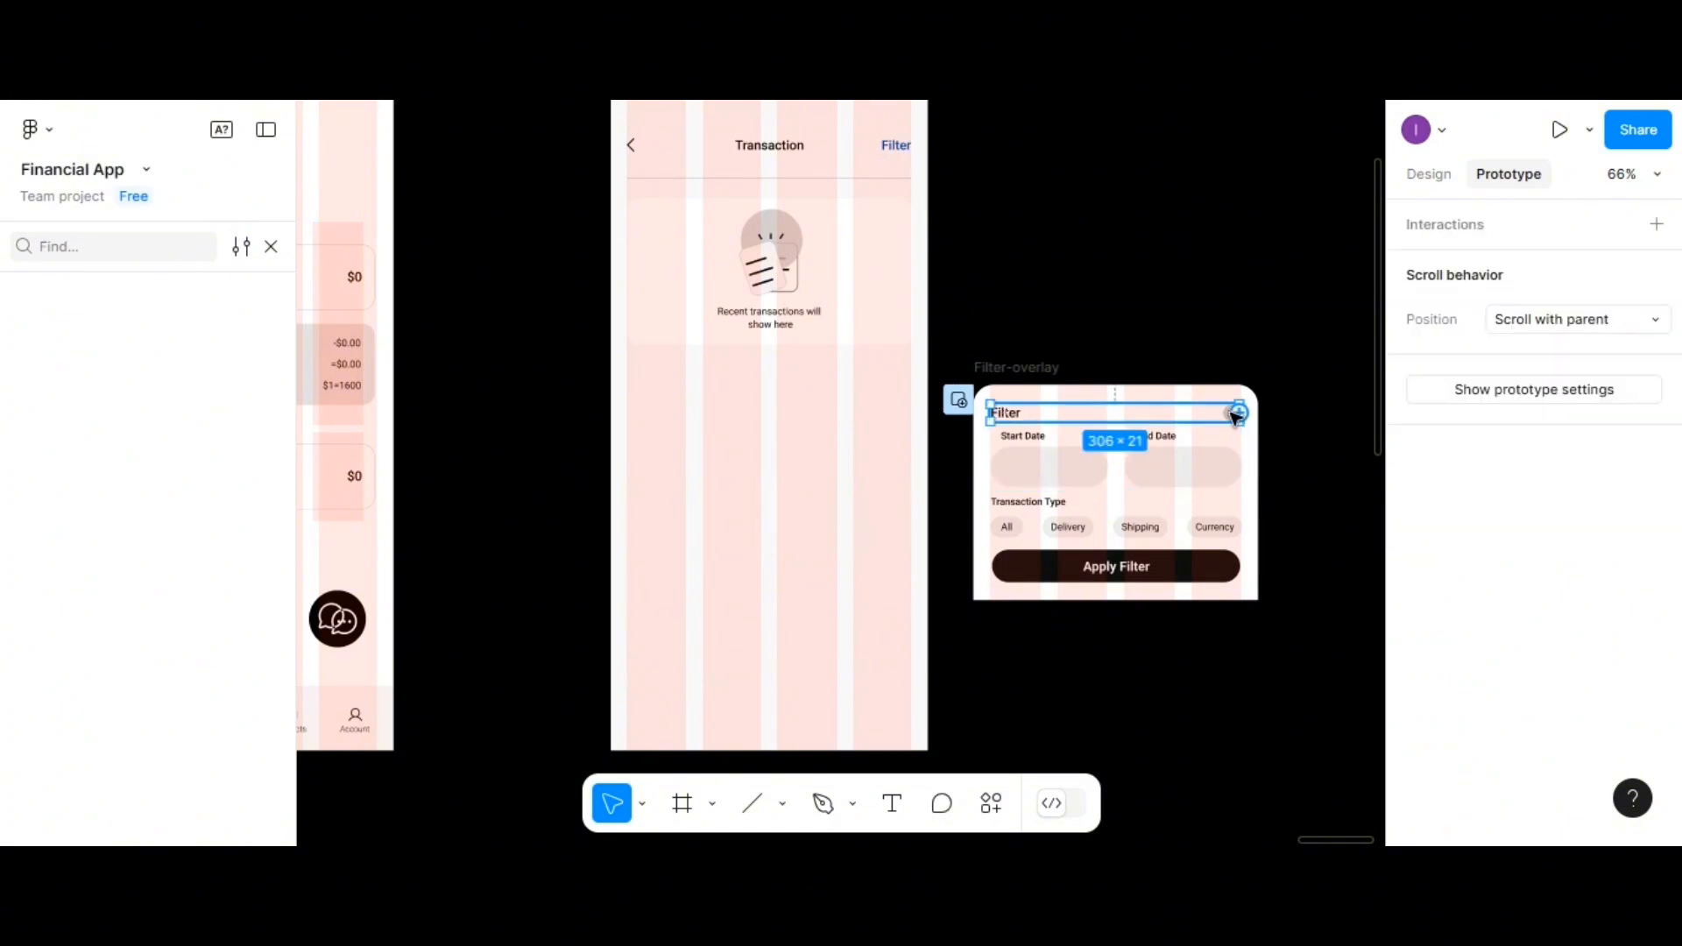
click(1228, 415)
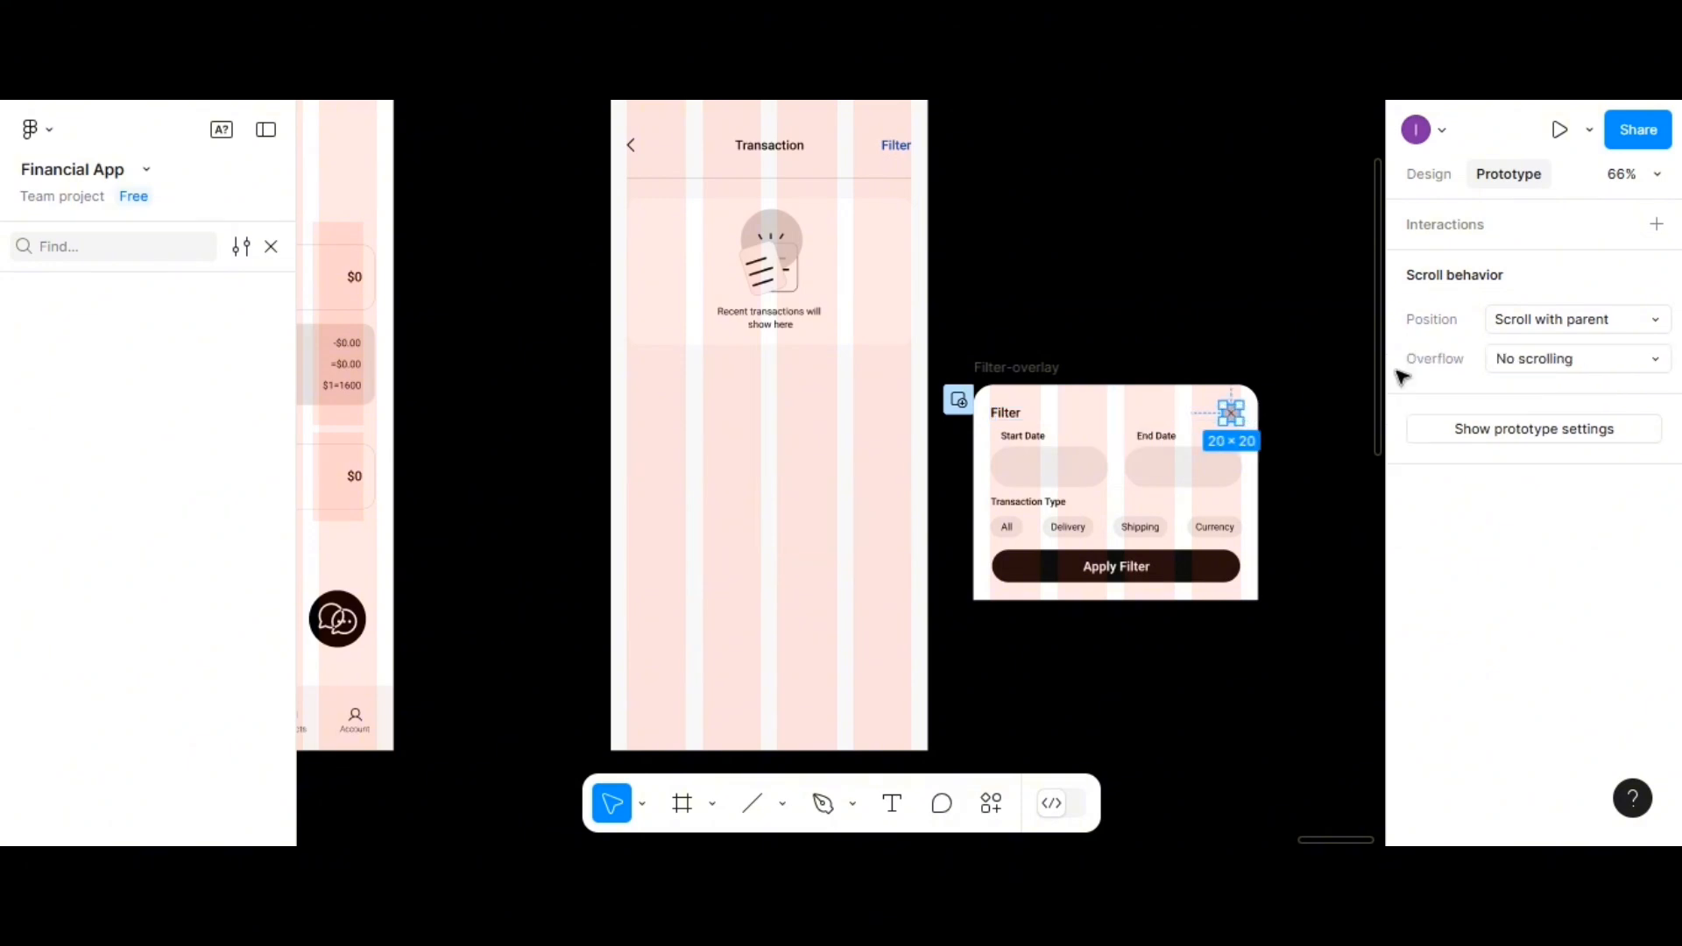
click(1656, 225)
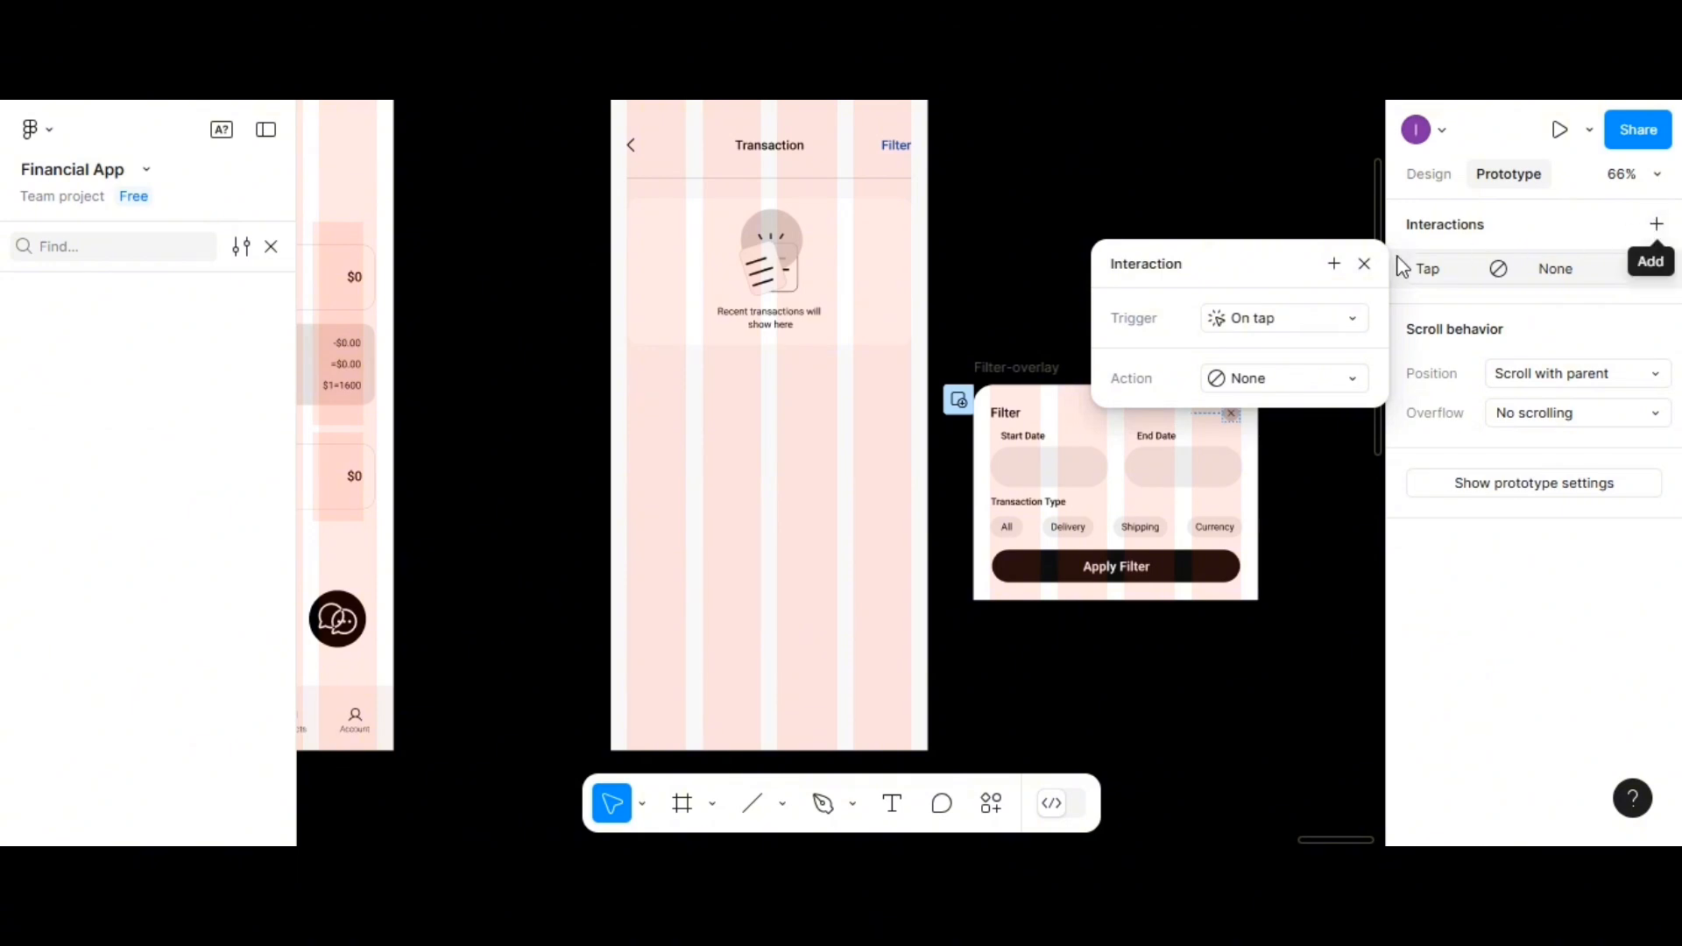
click(1275, 378)
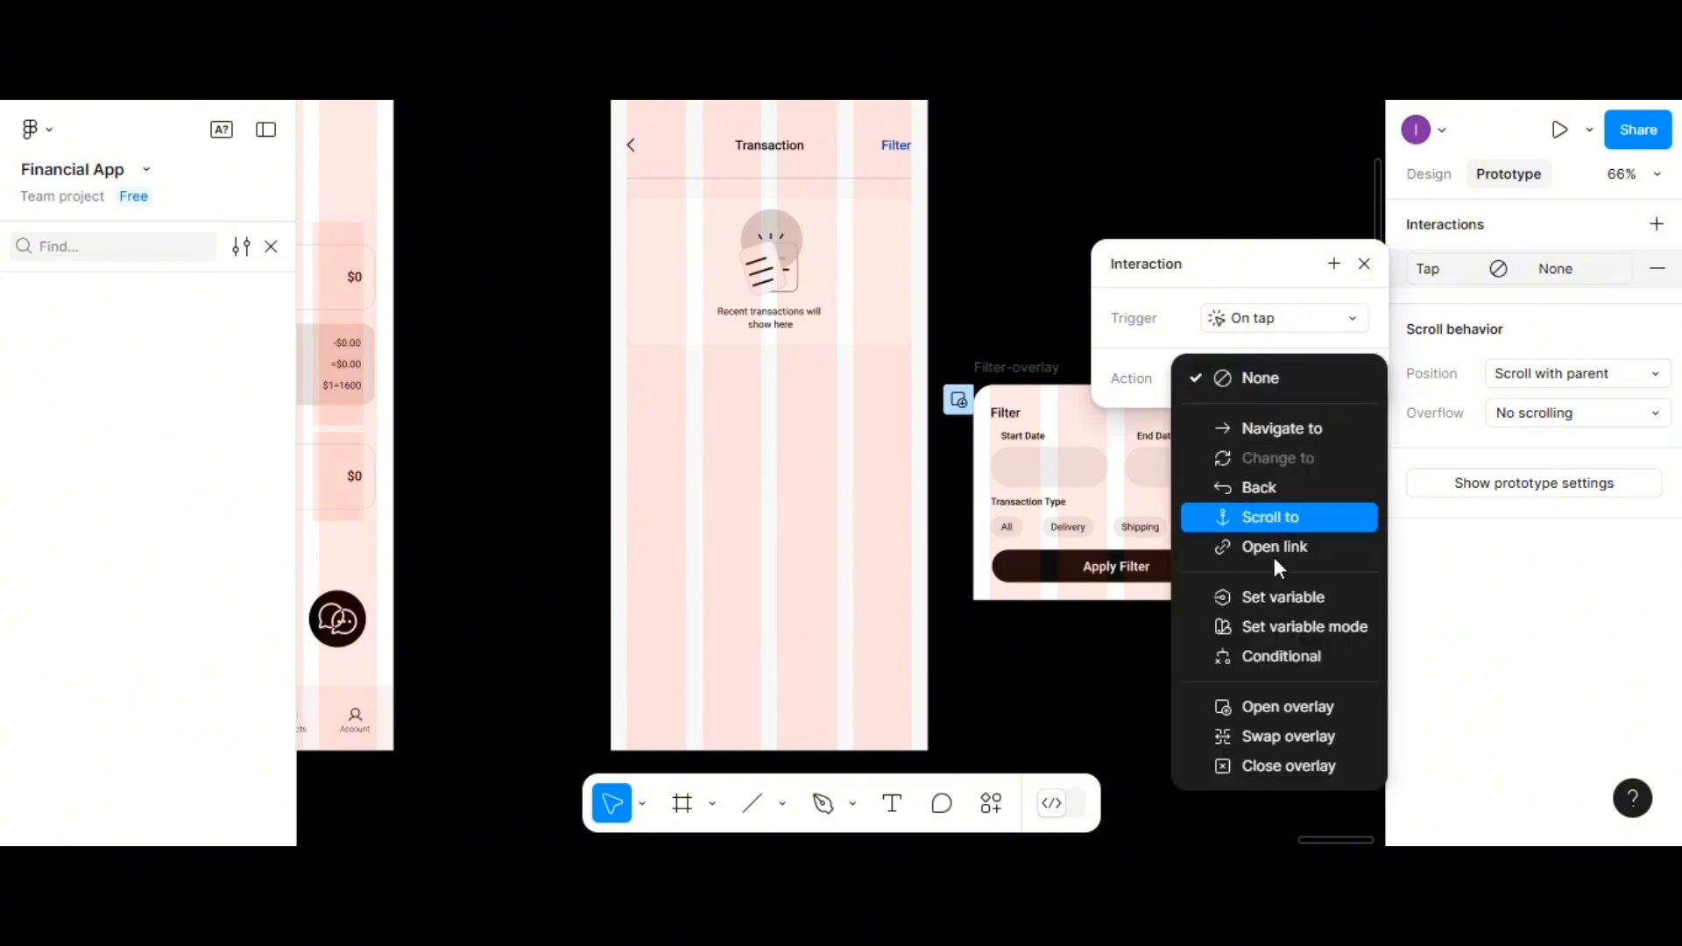
click(1260, 765)
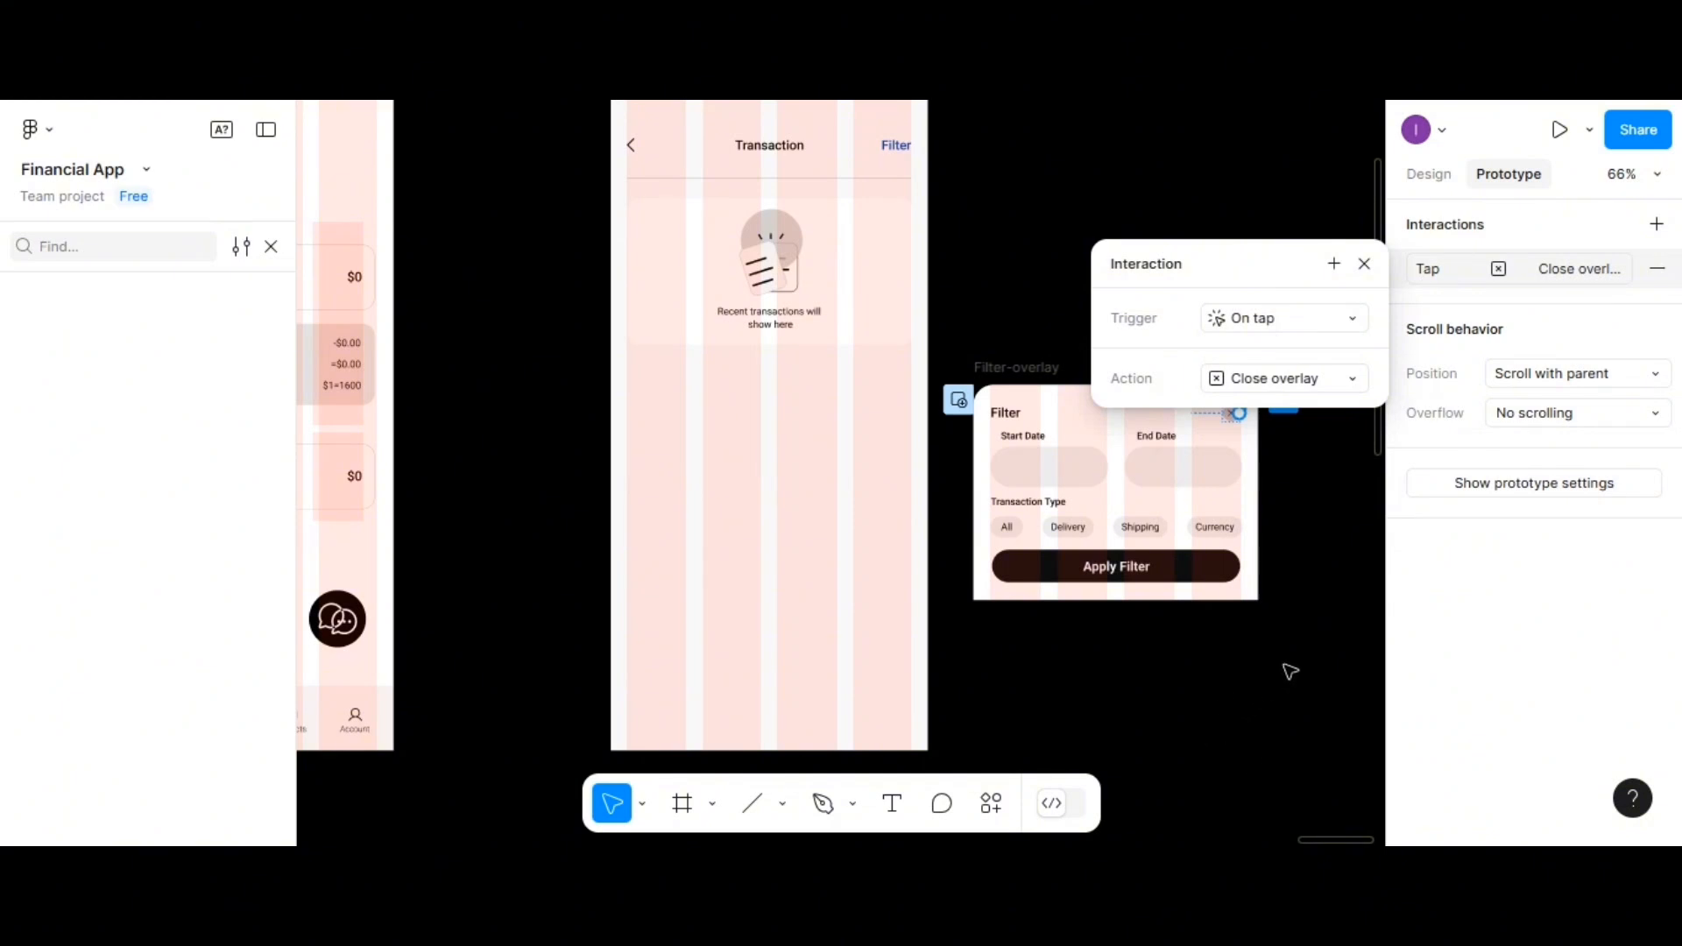
click(1364, 265)
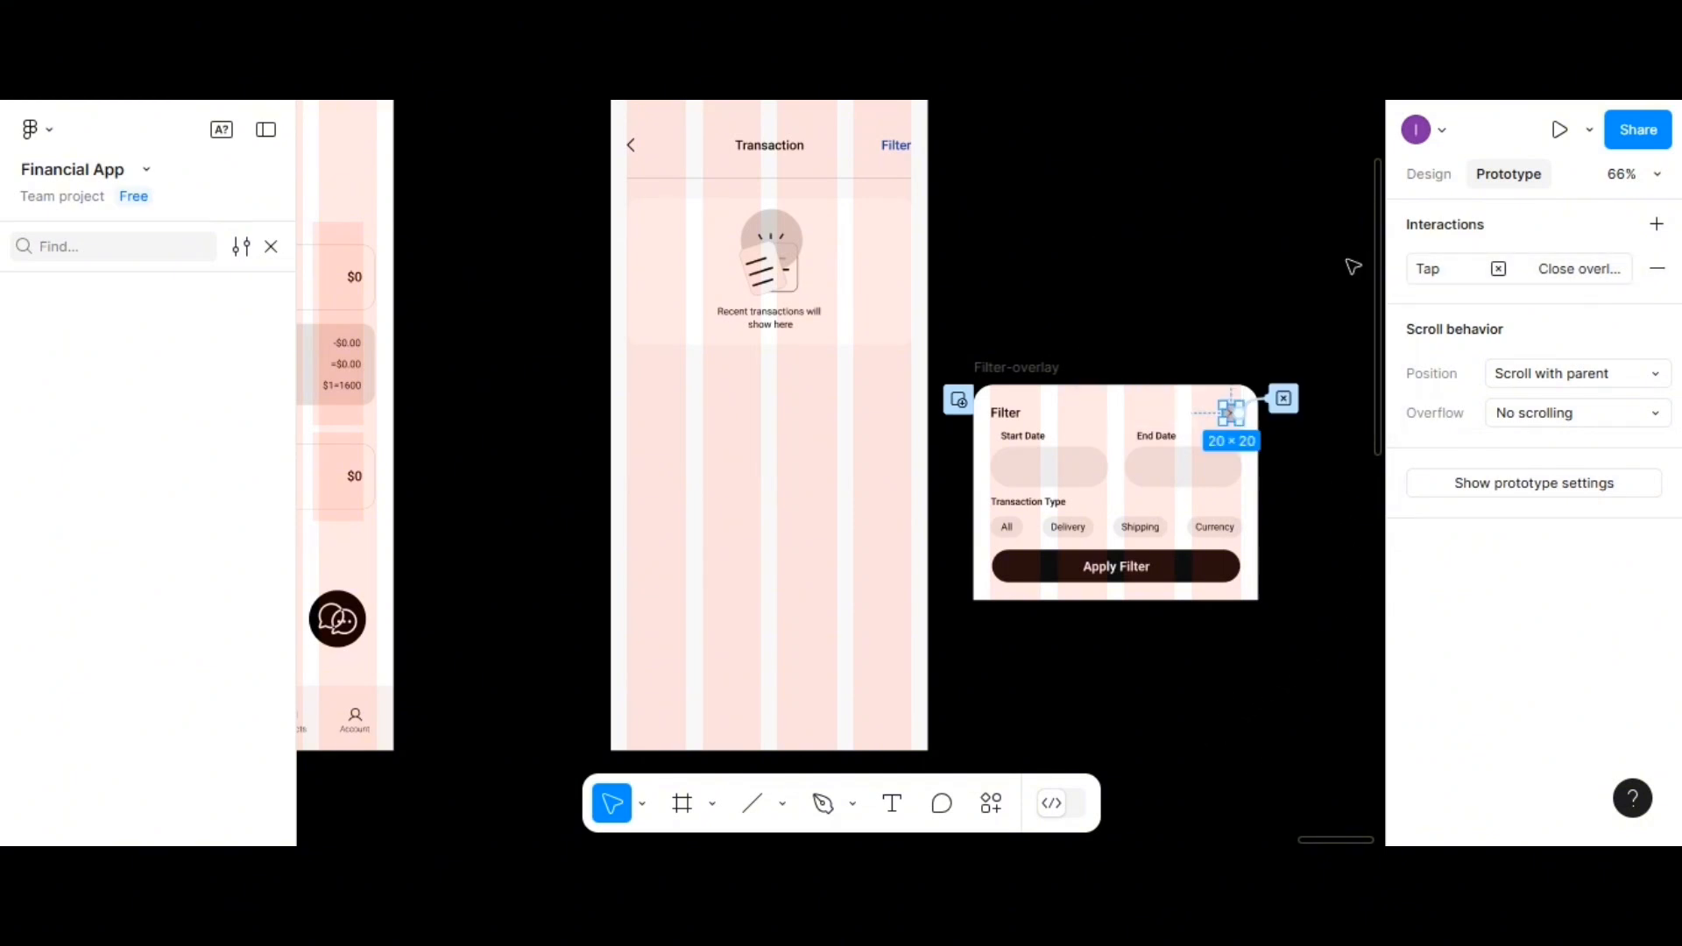
click(1158, 278)
Preview the prototype from the Transaction frame and test opening the filter overlay and closing it with its close icon
scroll(1158, 278, up, 3)
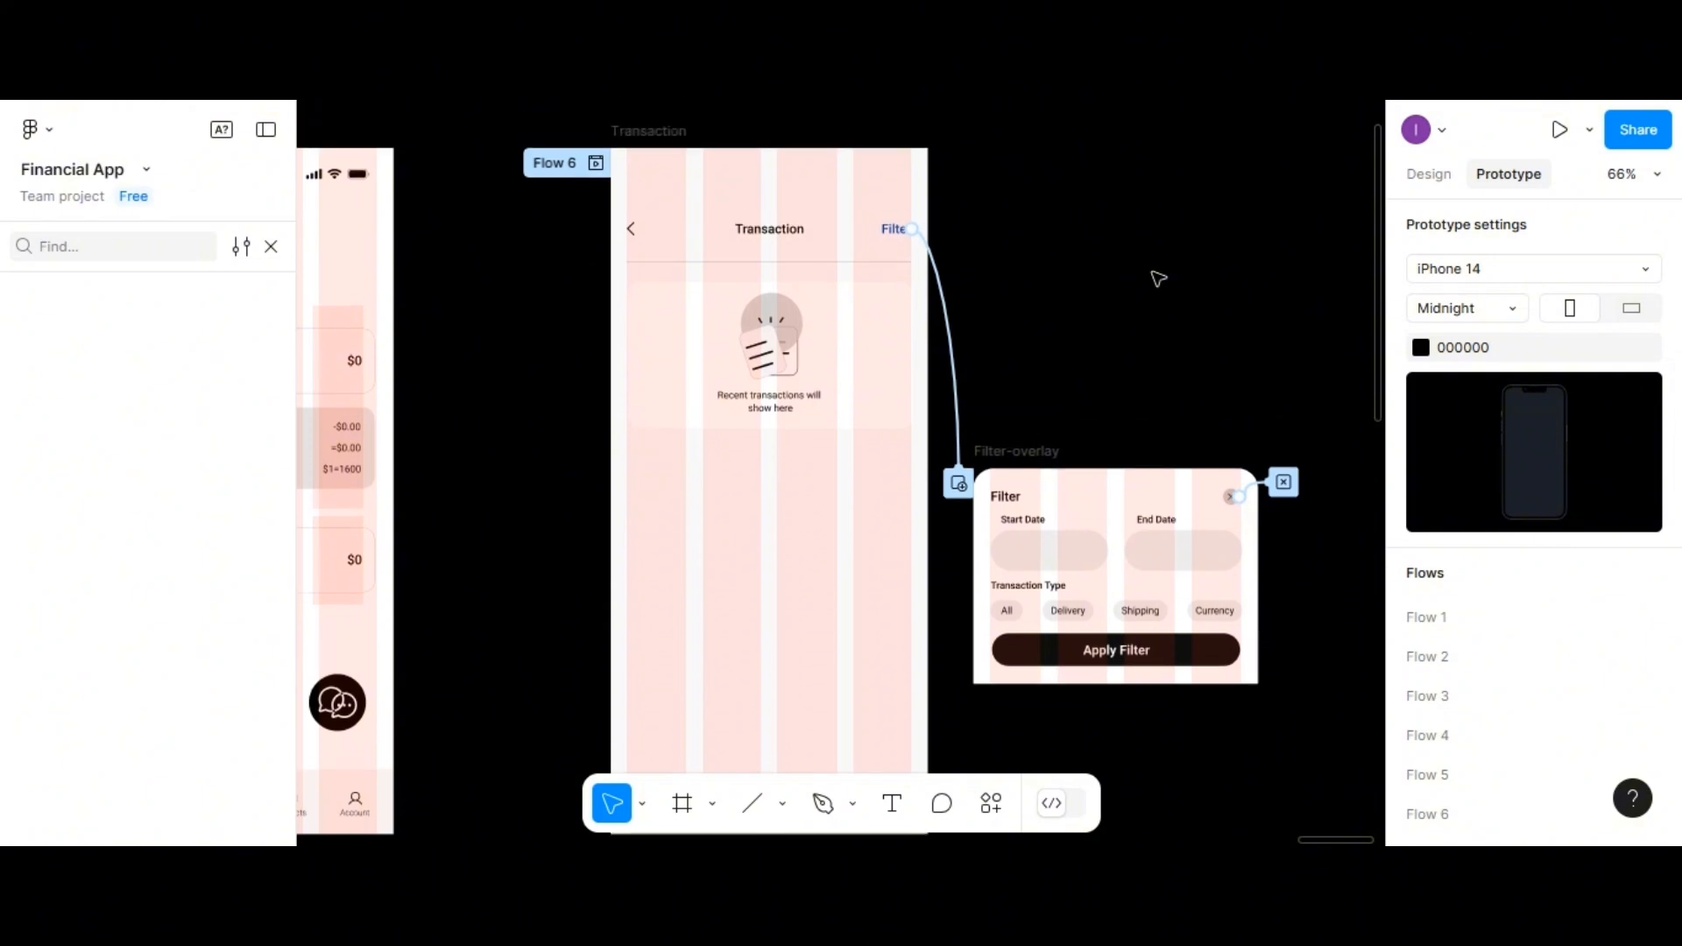
click(643, 142)
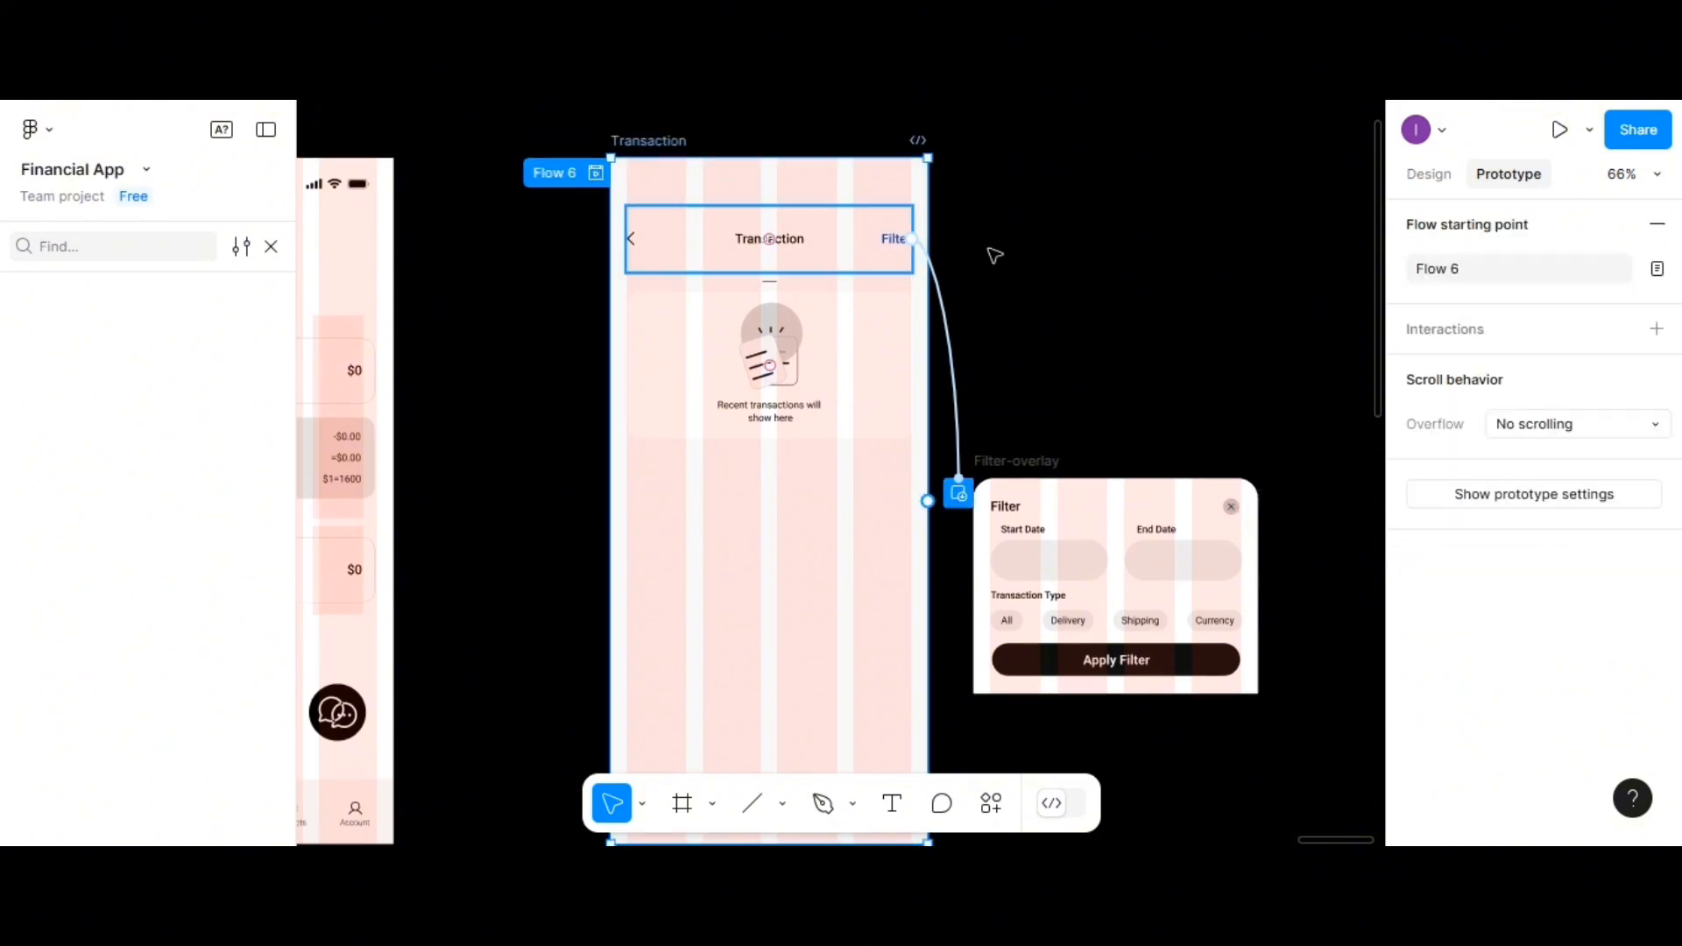
click(1590, 131)
click(1476, 229)
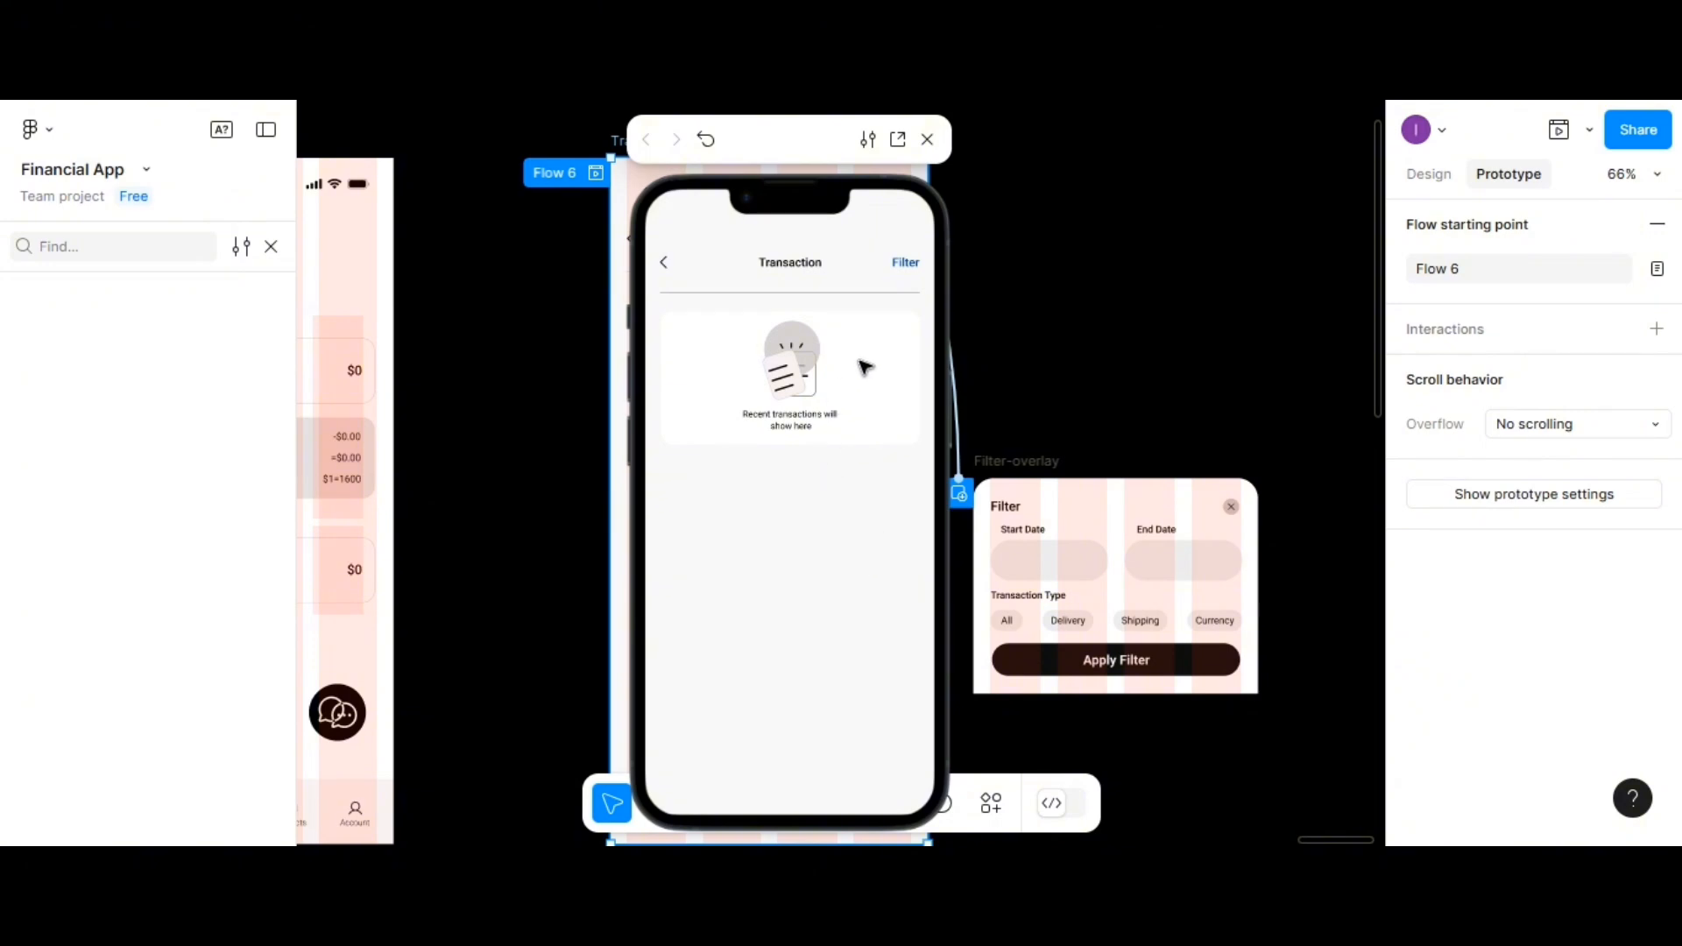
click(907, 267)
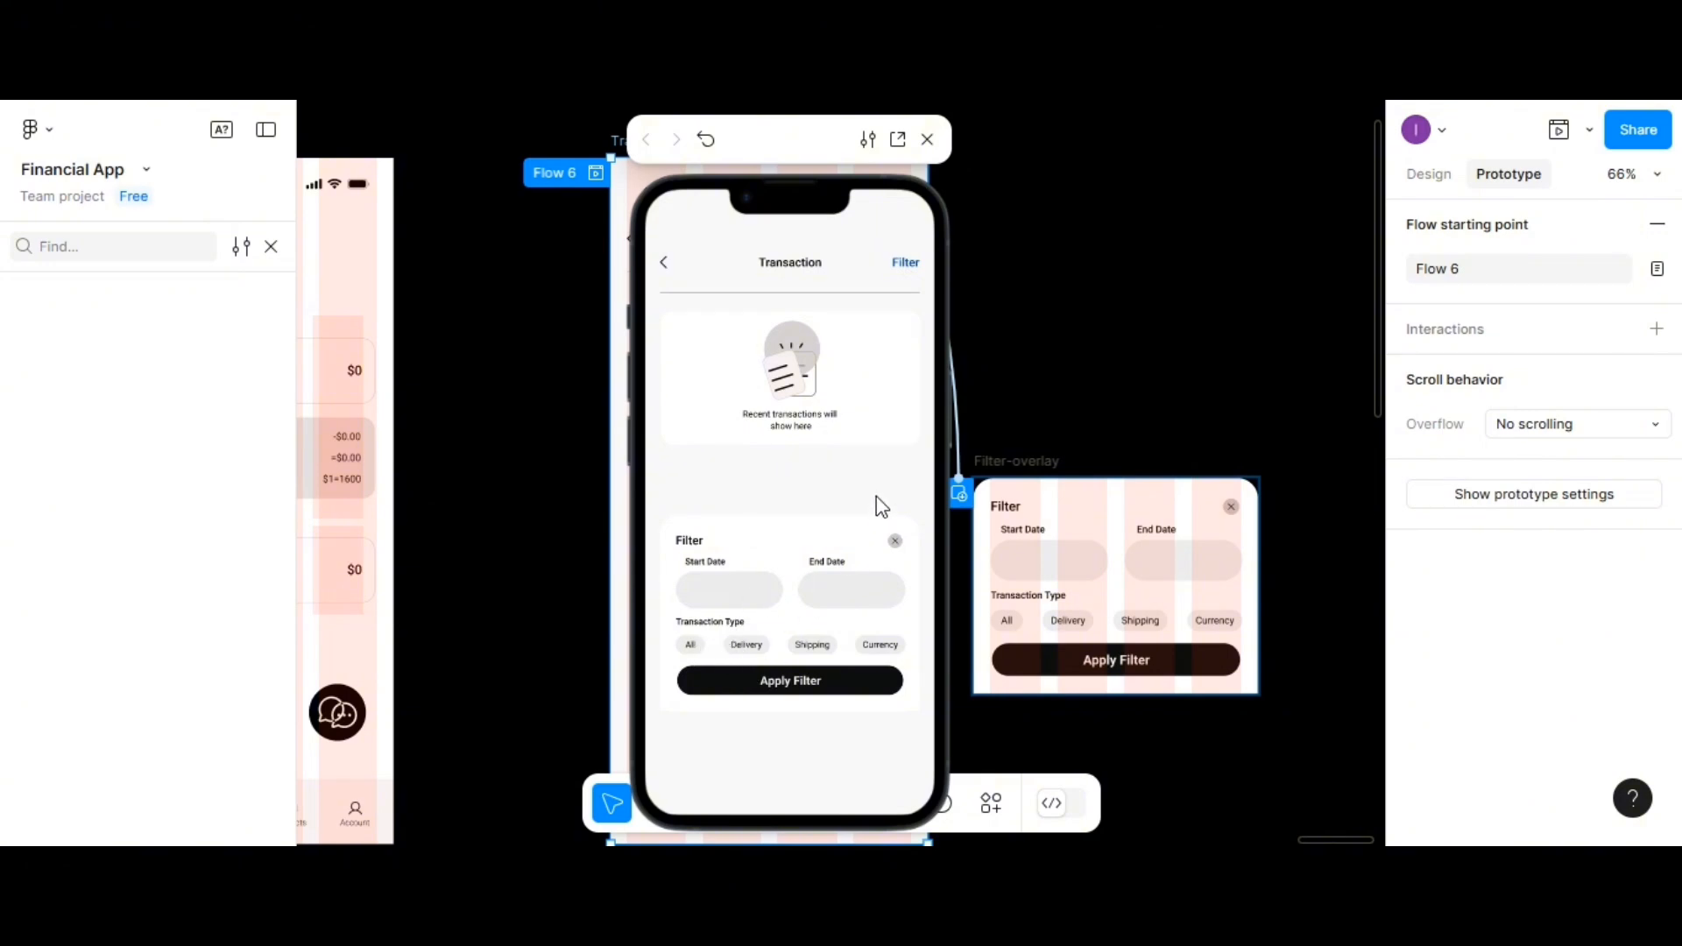
click(893, 541)
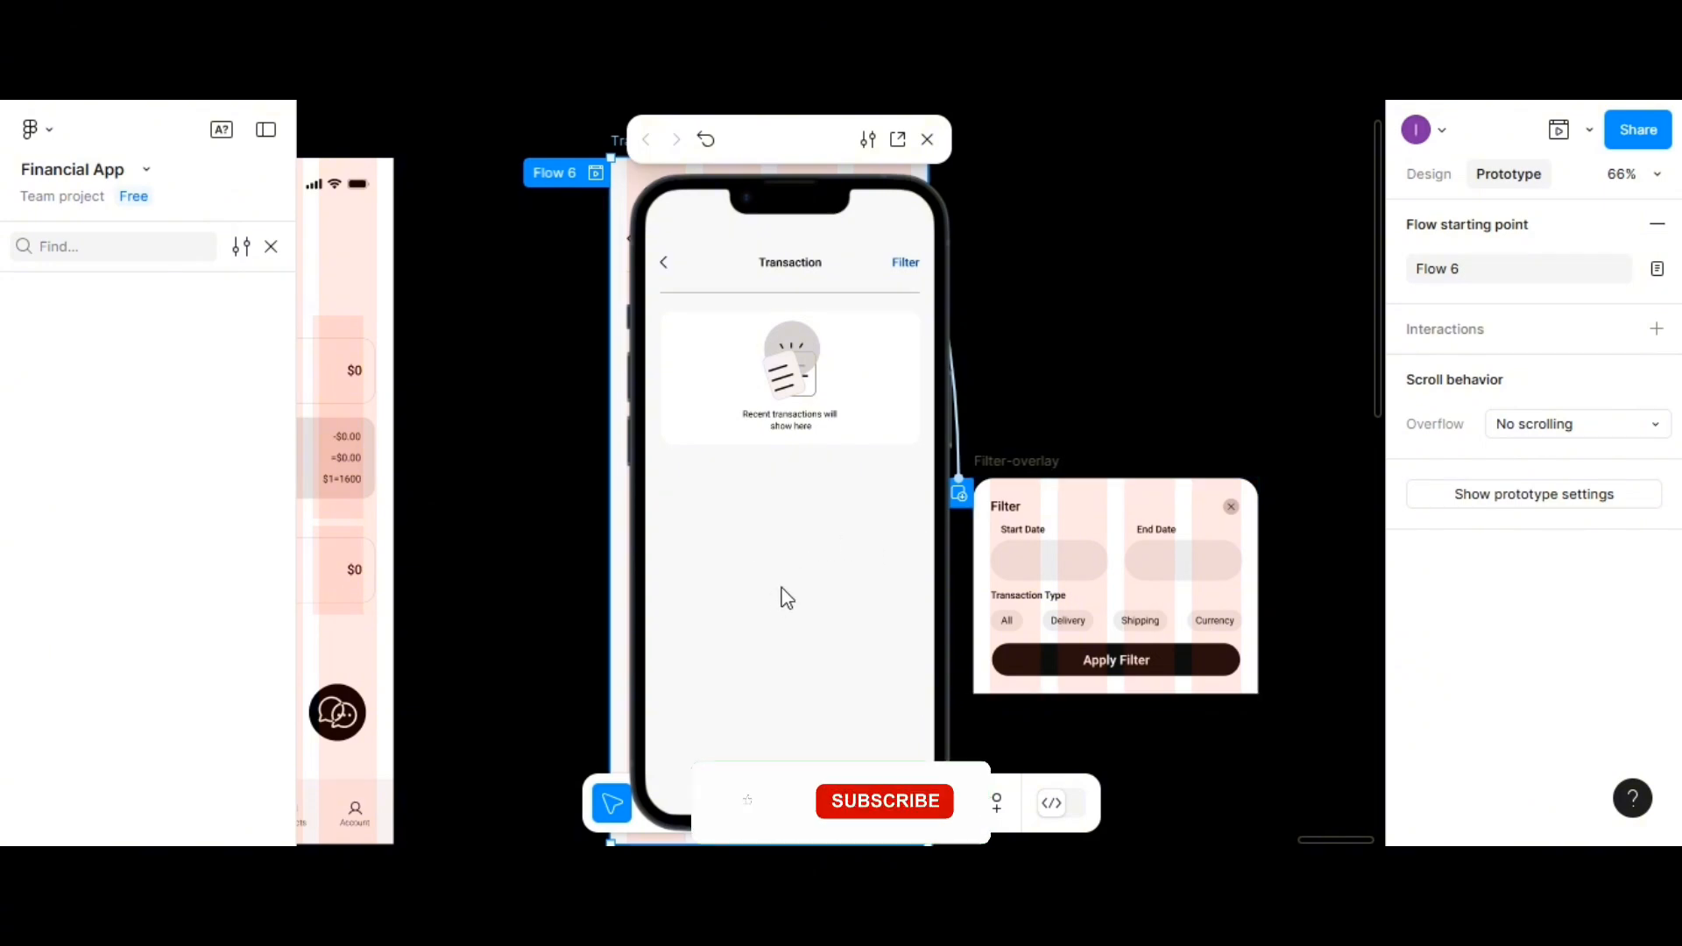